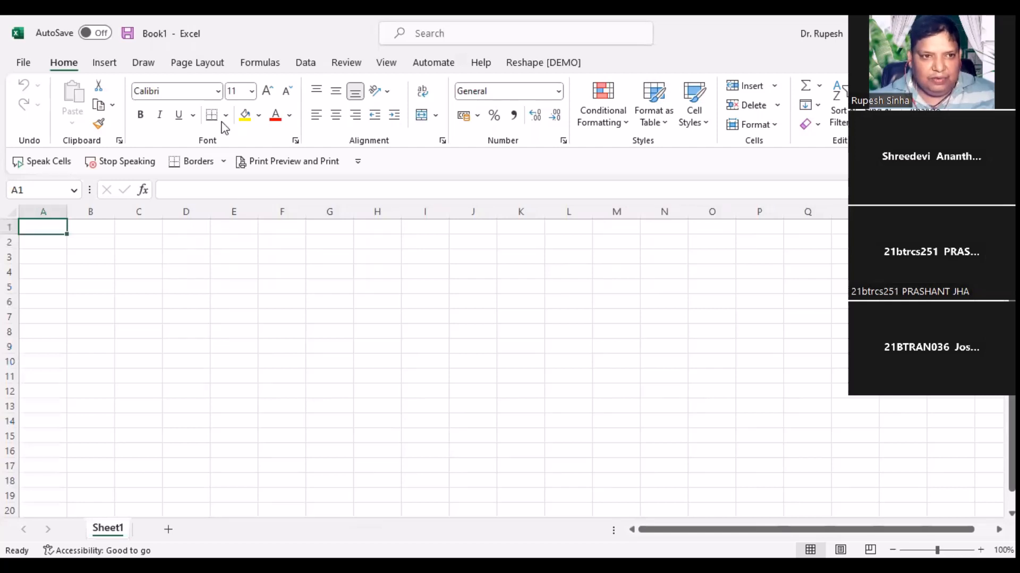
Step: Widen columns A and B, leaving cell B3 selected for the first label
left_click_drag(67, 211, 91, 211)
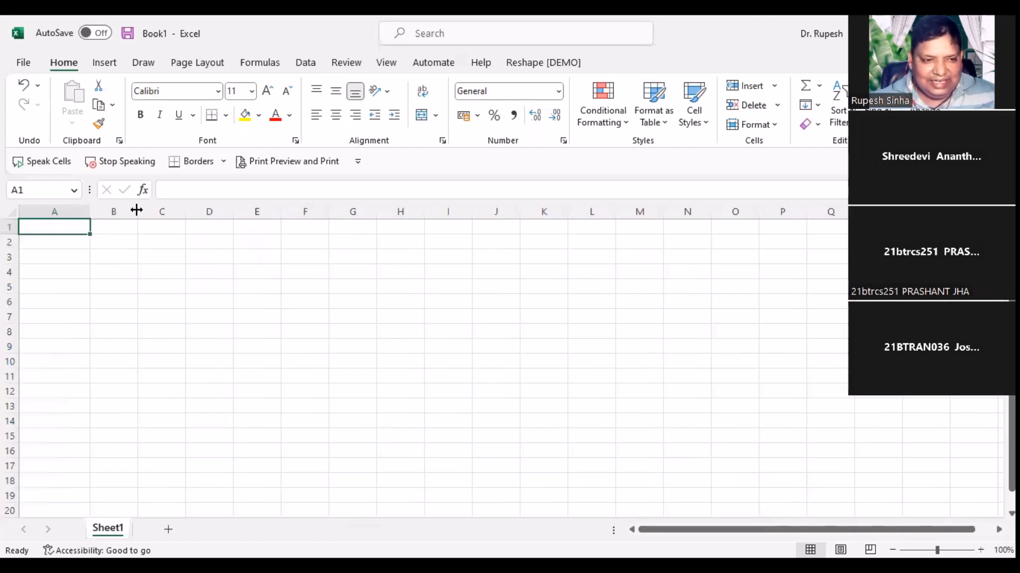
left_click_drag(136, 210, 178, 247)
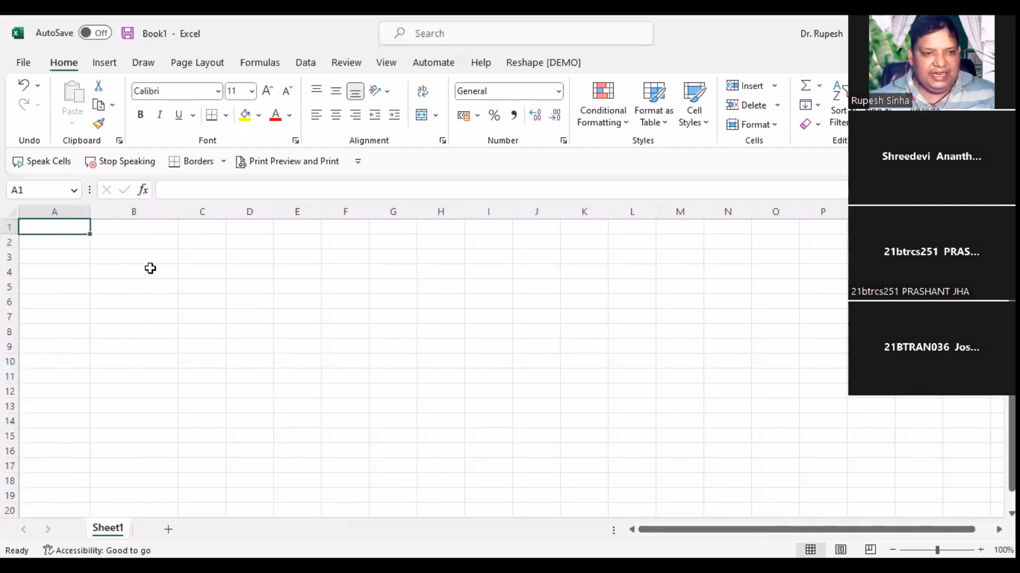
left_click(151, 259)
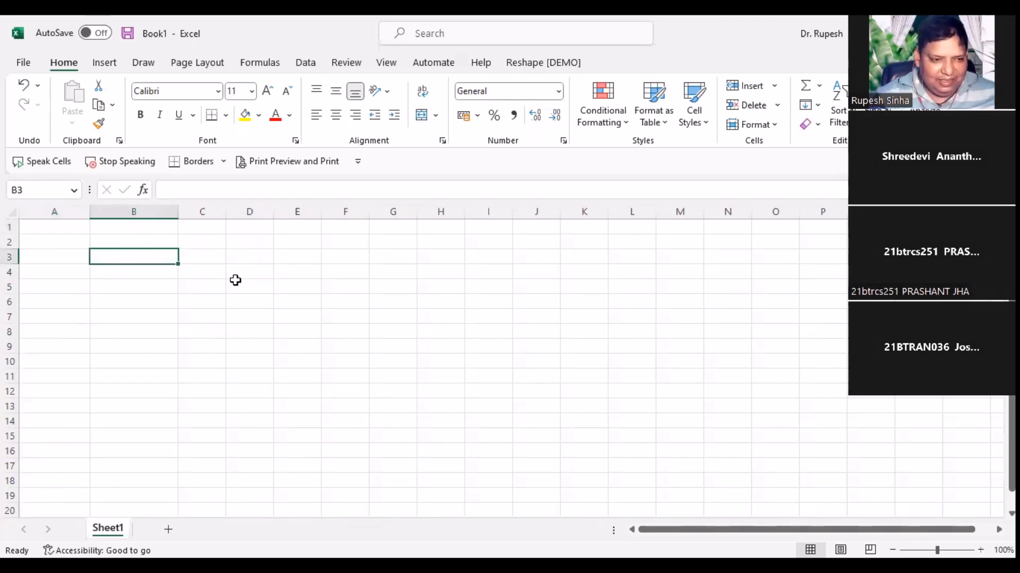
Step: Enter the labels Loan Amount, Interest Rate (%) and Year in B3:B5
type("Loan ")
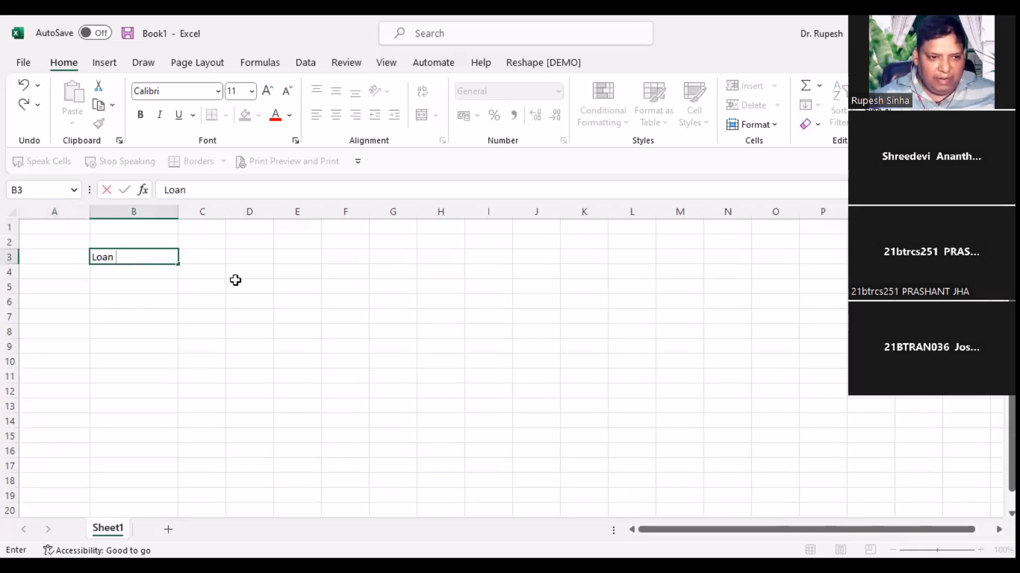
type("Amoun")
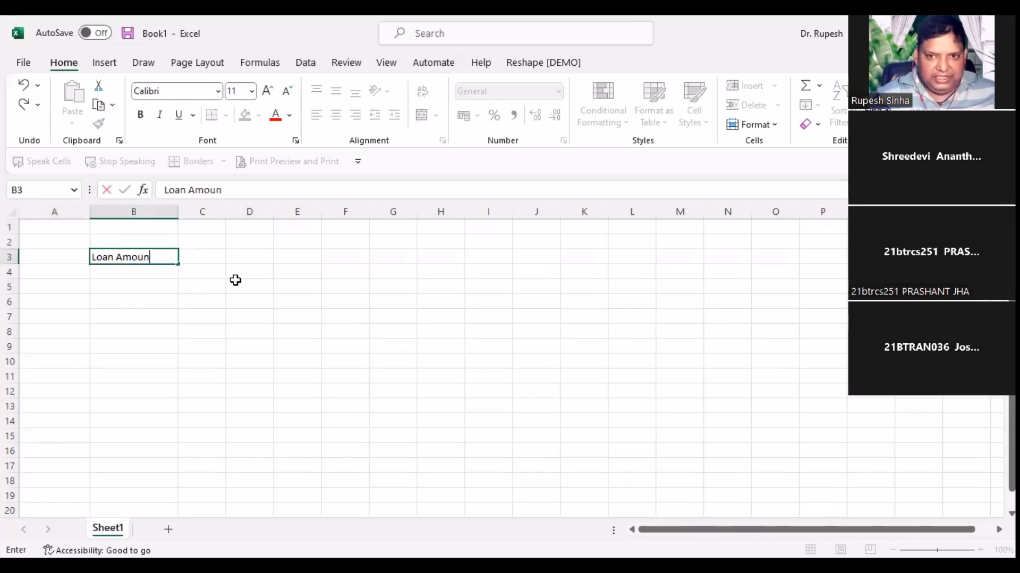
type("t")
key("Return")
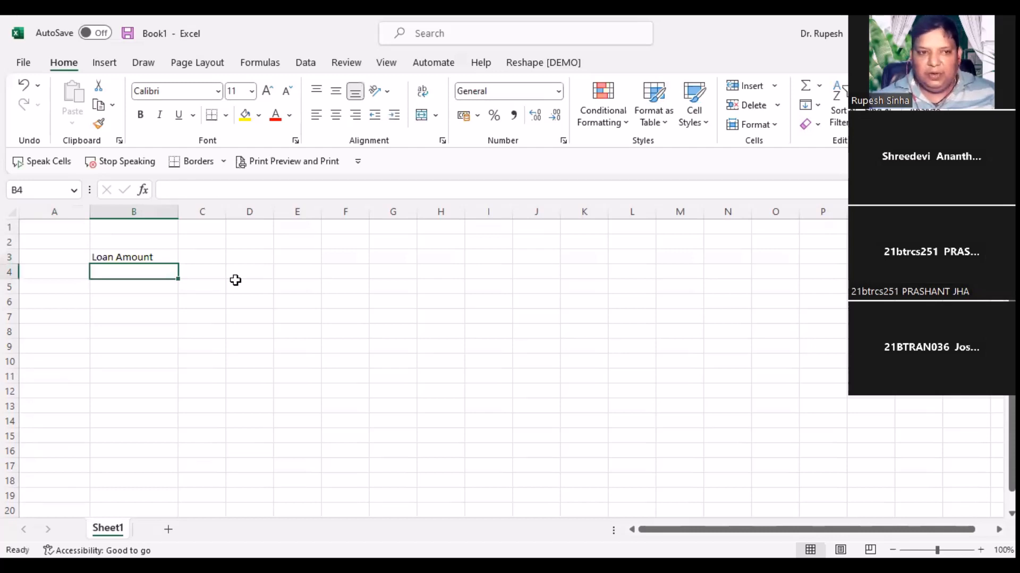
type("In")
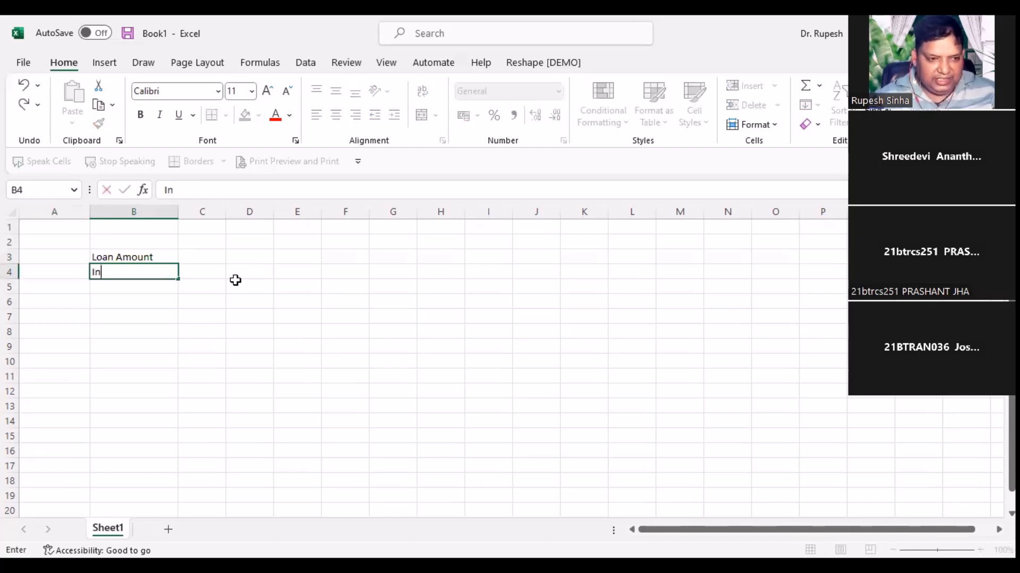
type("terest Rate")
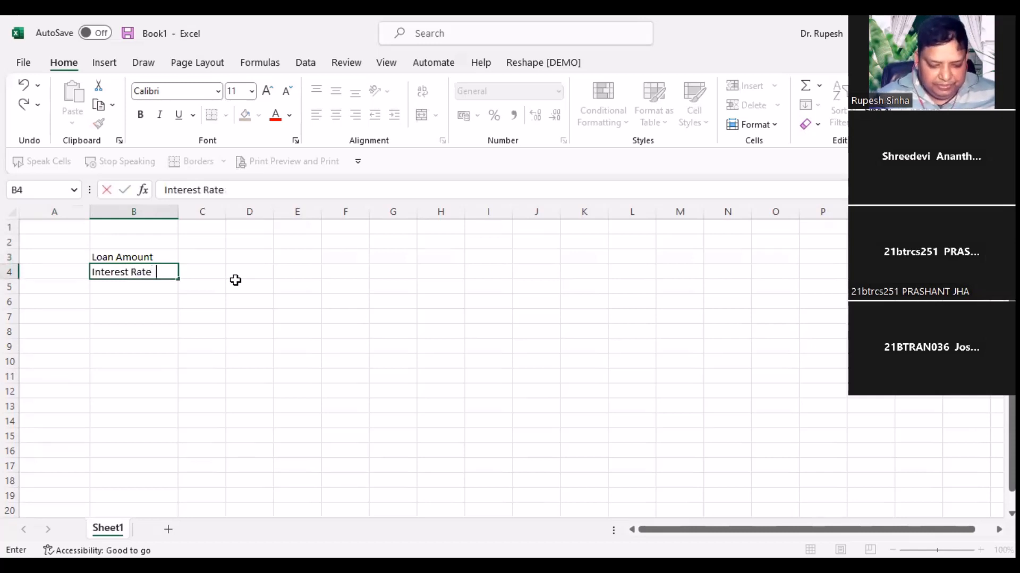
type("  (")
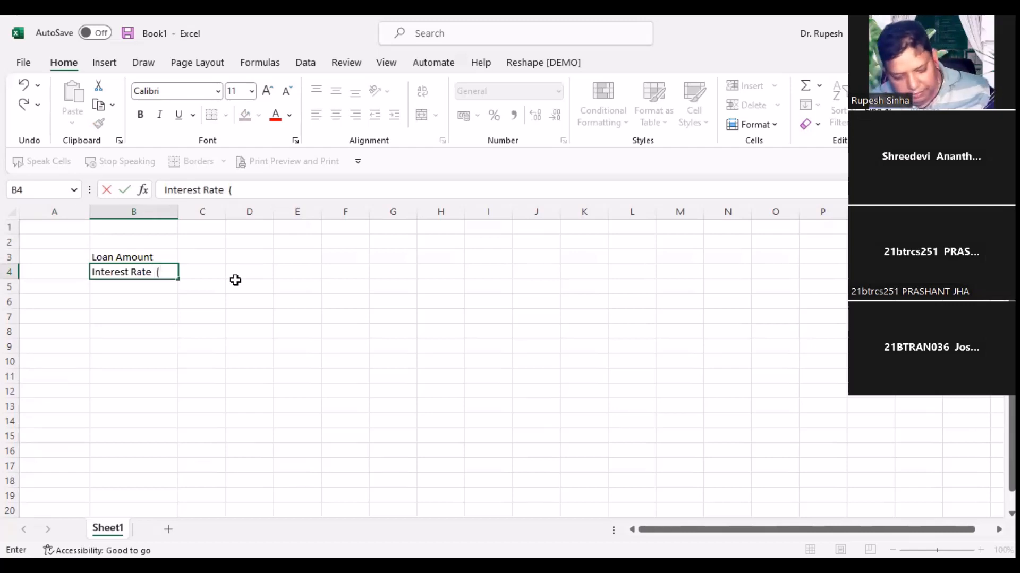
type("%)")
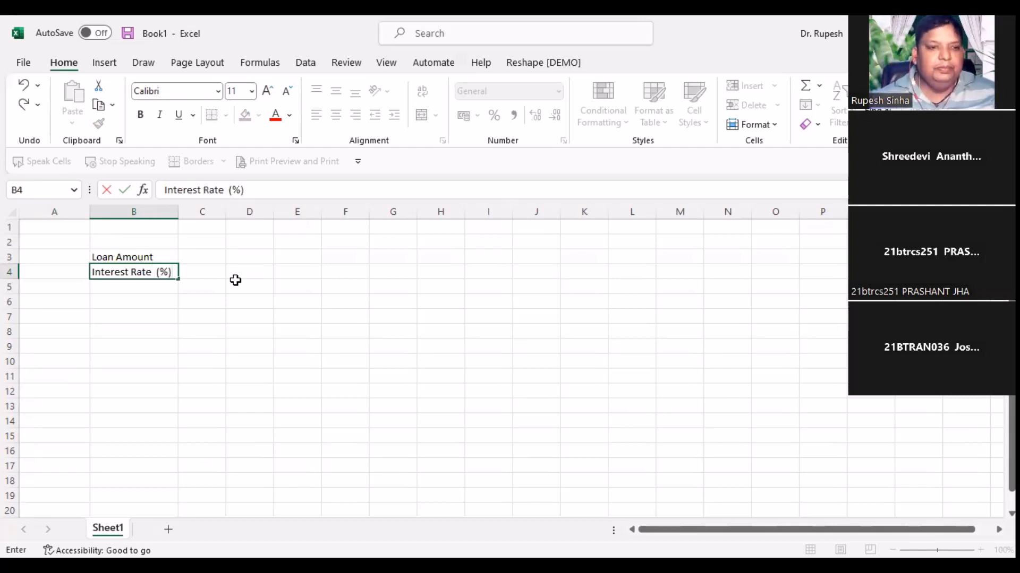
key("Return")
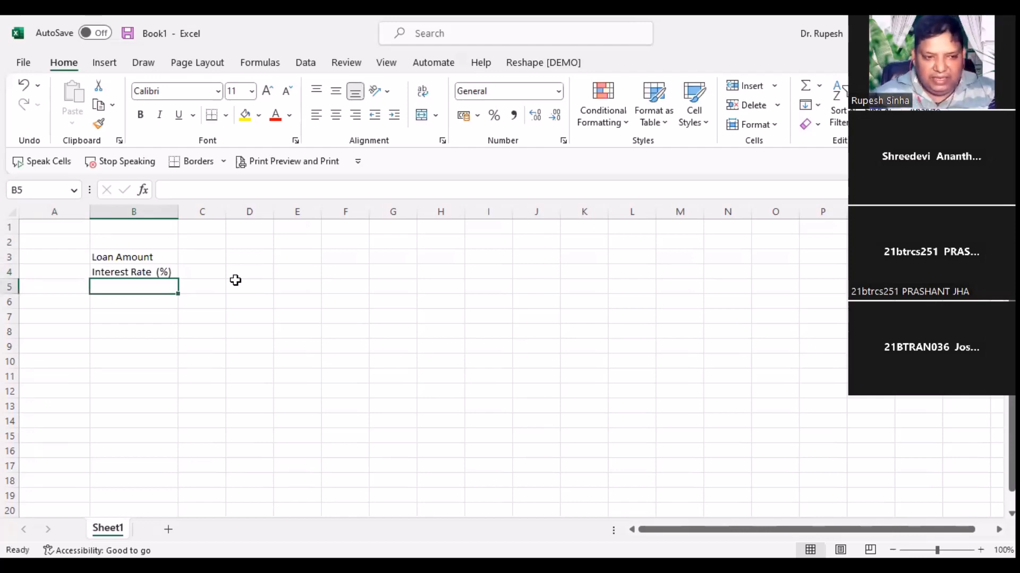
type("Year")
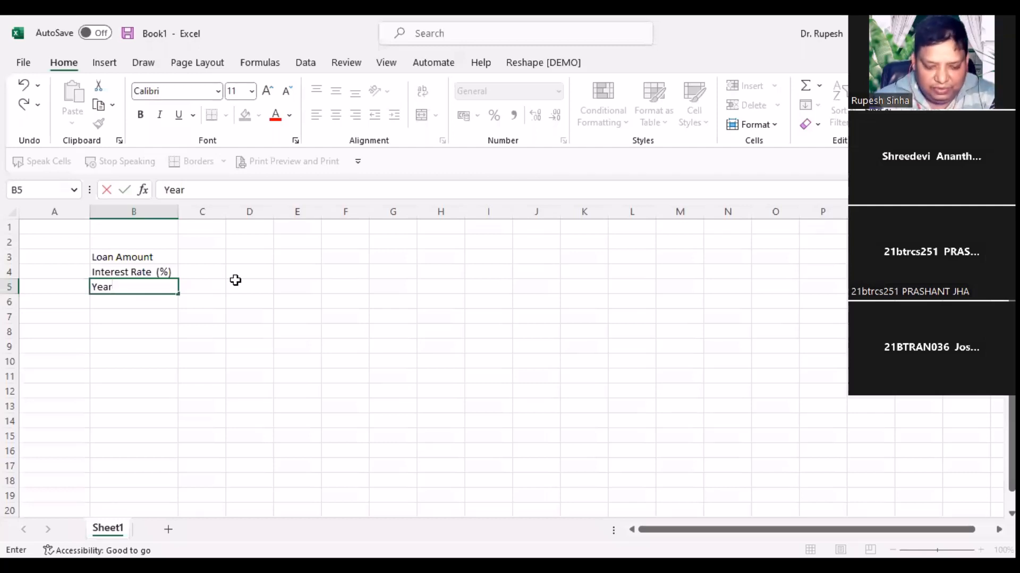
key("Return")
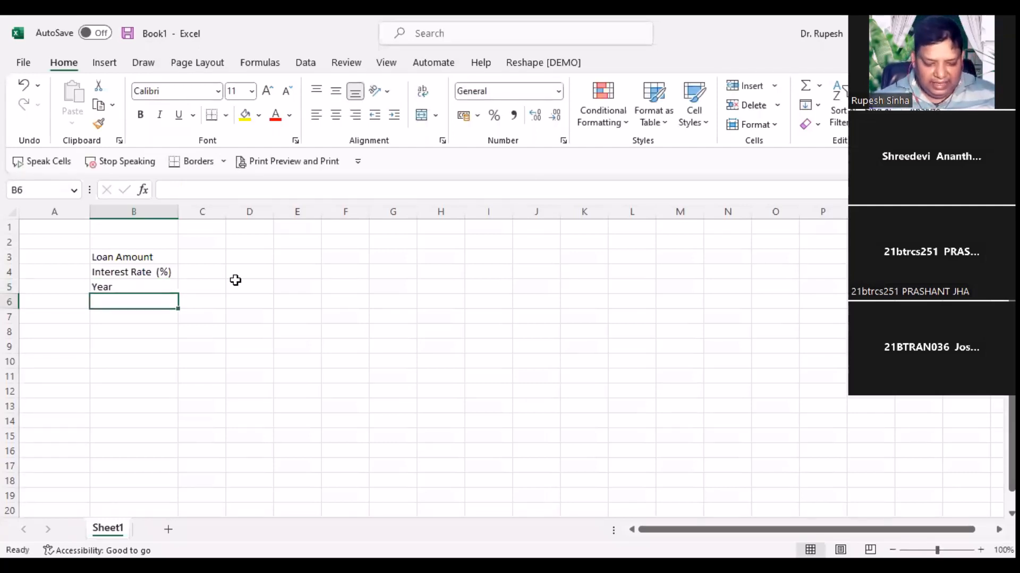
Step: Add the EMI label, move it down to B7, put Date in B6, and select B3:C6
type("EMI")
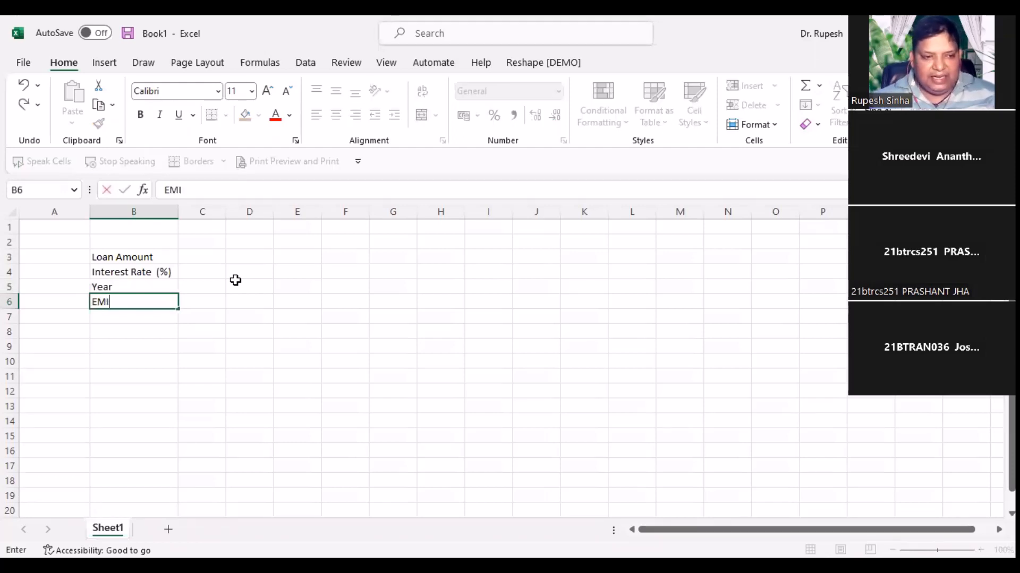
key("Return")
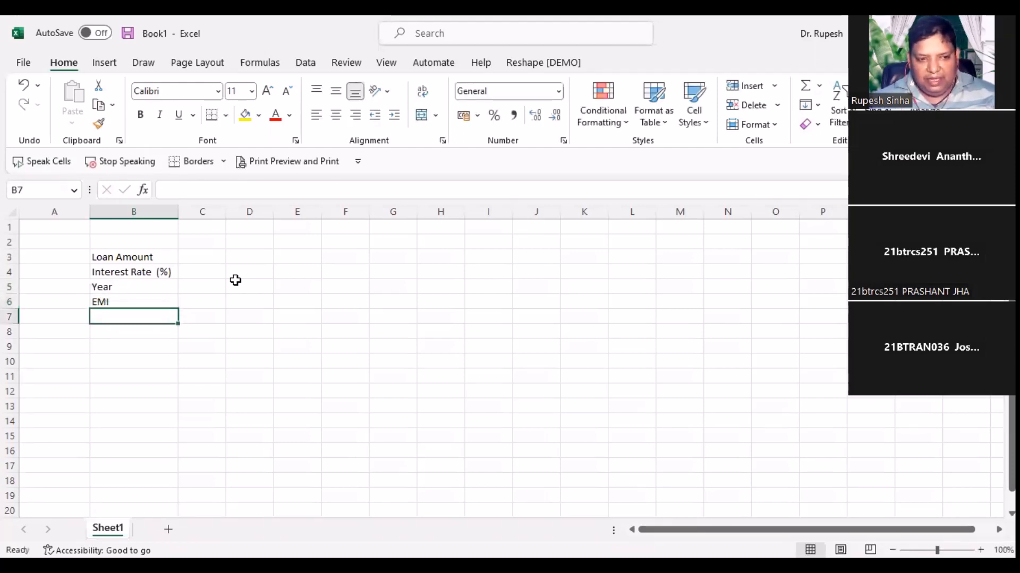
key("Return")
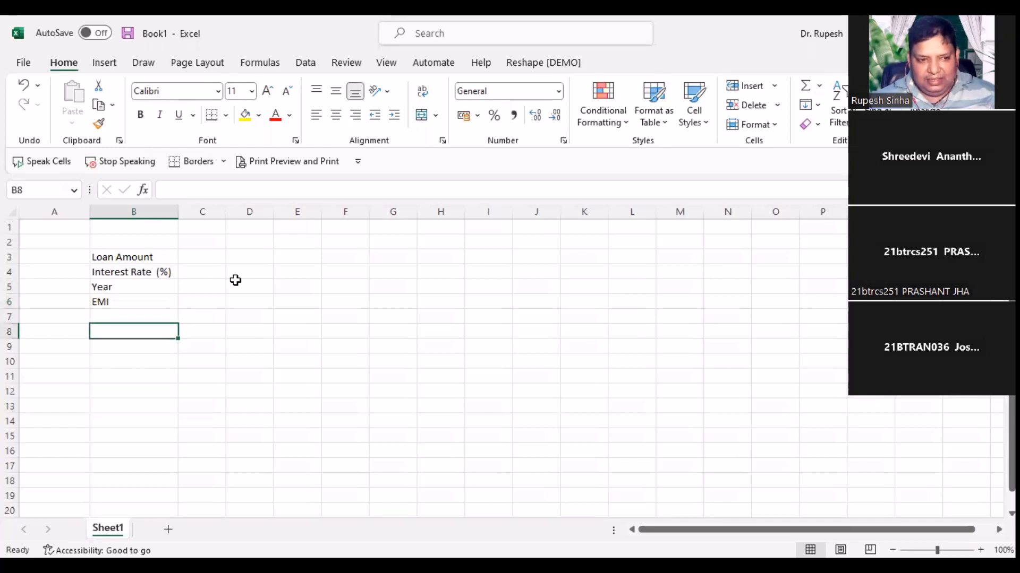
key("Up")
key("Up")
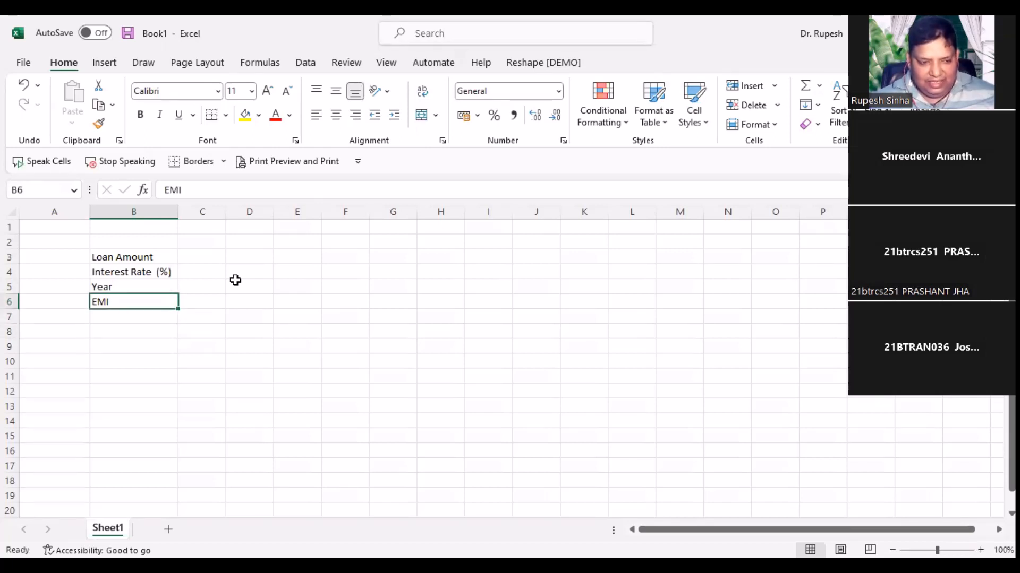
key("ctrl+x")
key("Down")
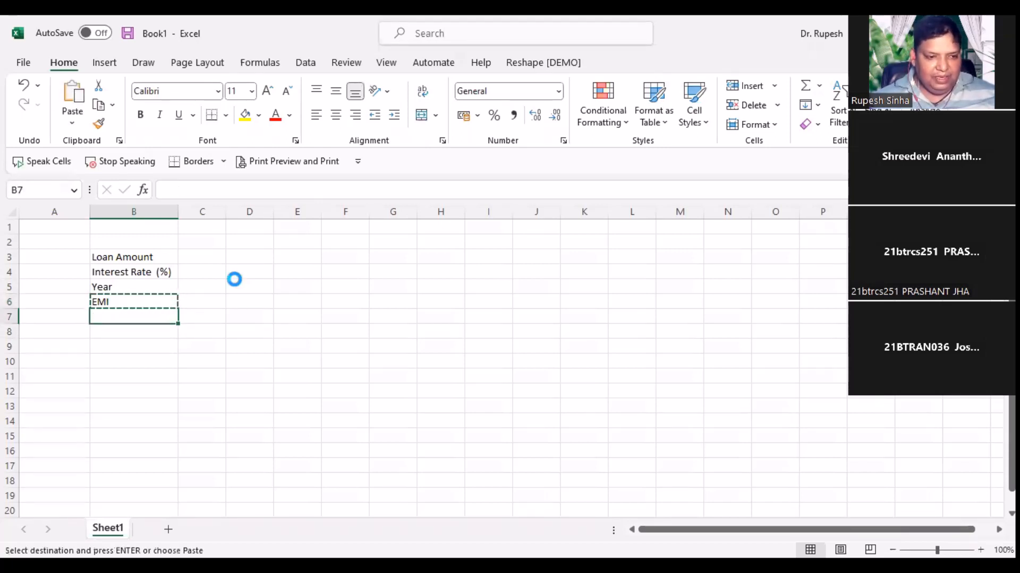
key("Return")
key("Up")
type("Date")
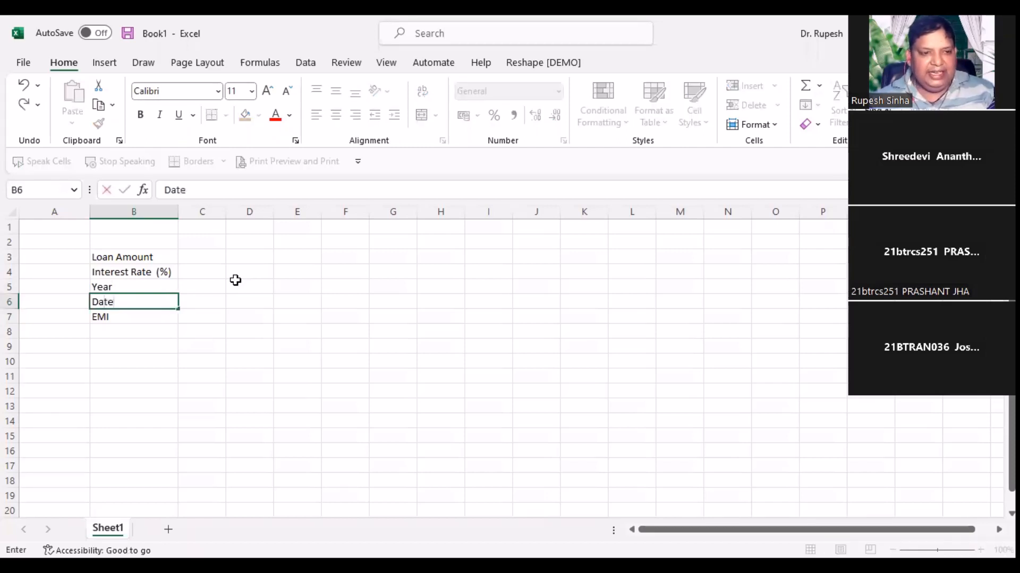
key("Tab")
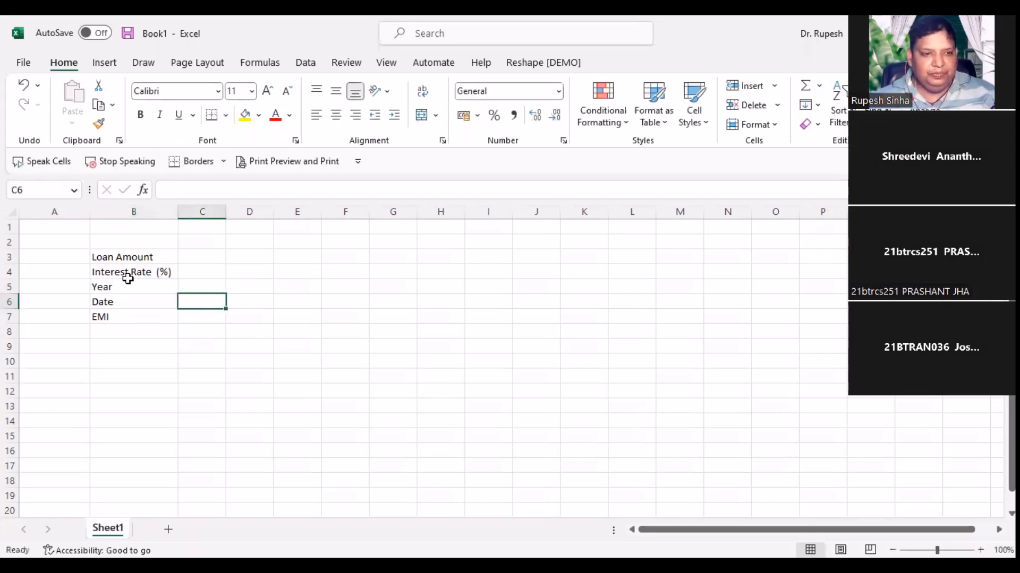
left_click_drag(114, 256, 191, 305)
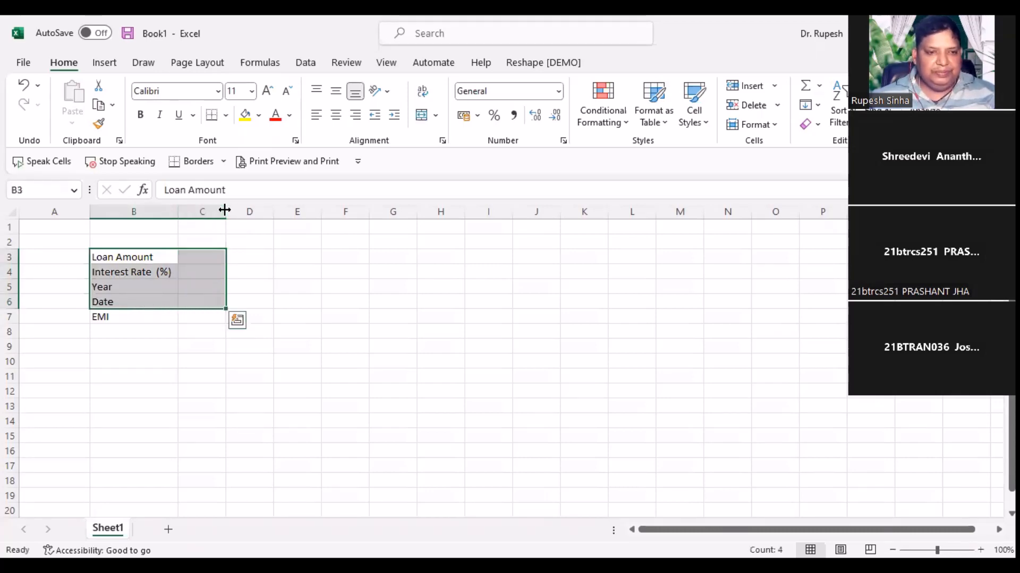
Step: Widen column C and shade B3:C6 light green, replacing a first dark gold fill
left_click_drag(226, 211, 266, 210)
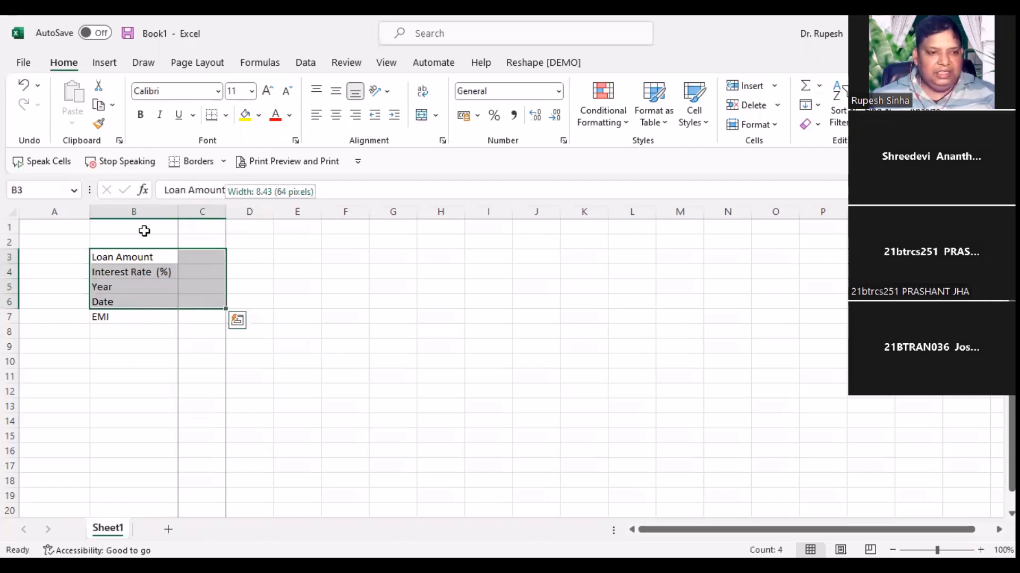
left_click(261, 118)
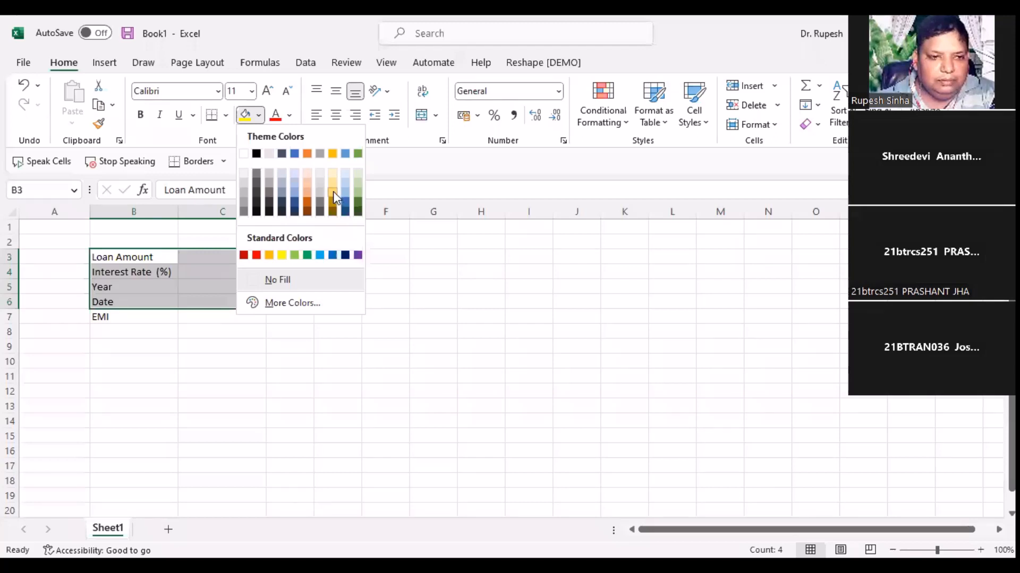
left_click(332, 192)
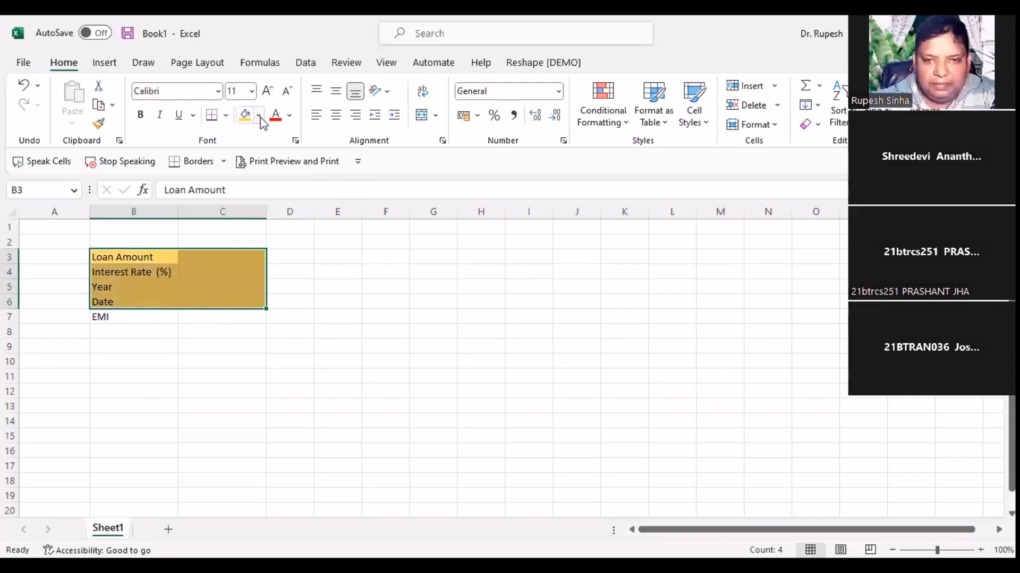
left_click(359, 183)
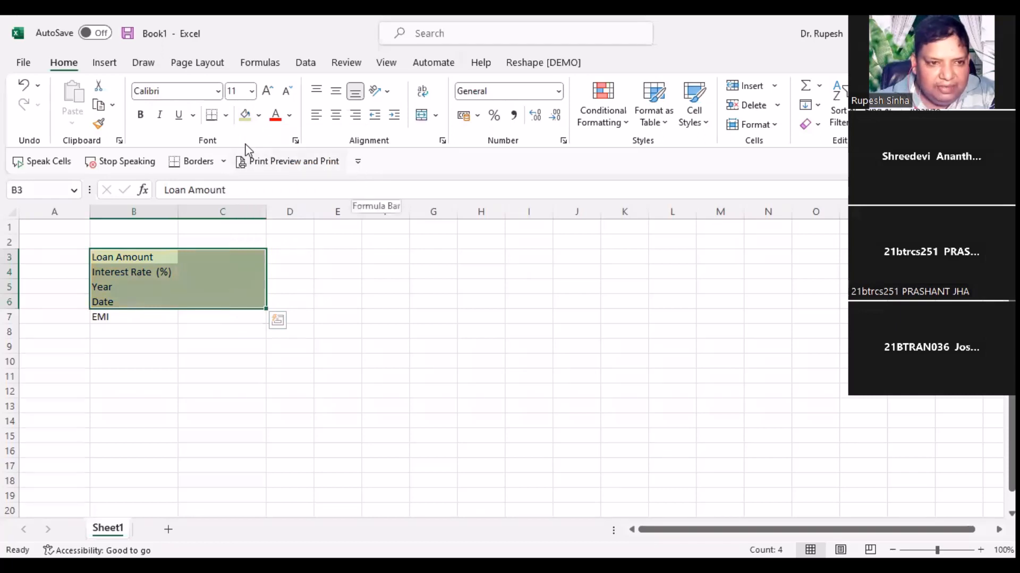
Step: Add all borders to B3:C6 and fill the EMI row B7:C7 light green
left_click(226, 116)
left_click(248, 270)
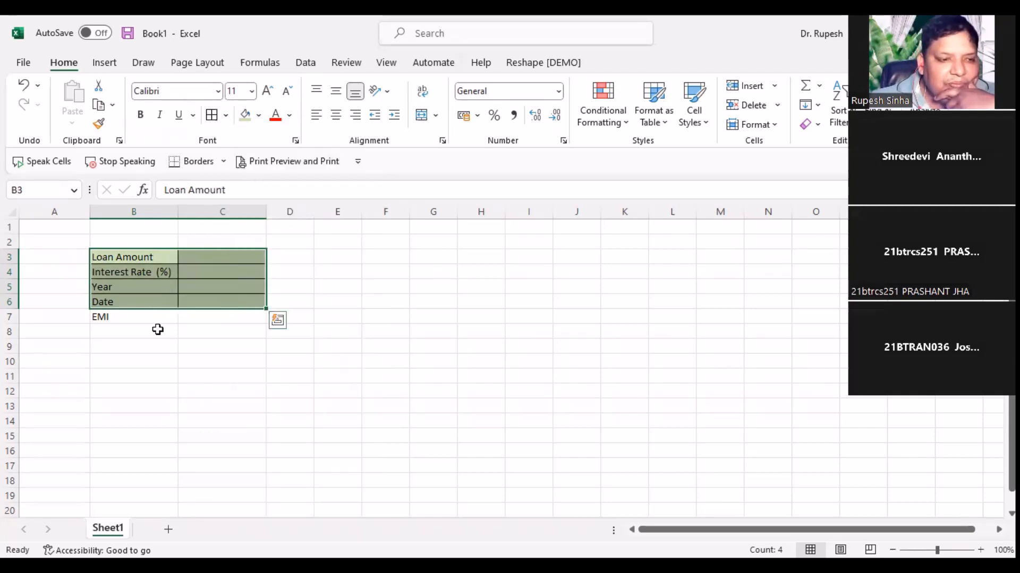
left_click(118, 317)
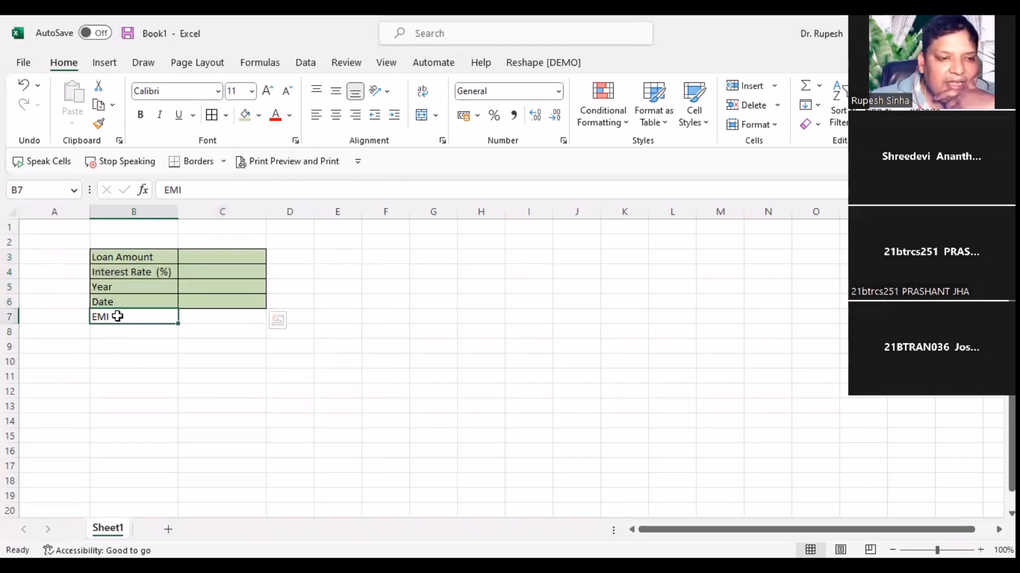
left_click_drag(117, 316, 197, 314)
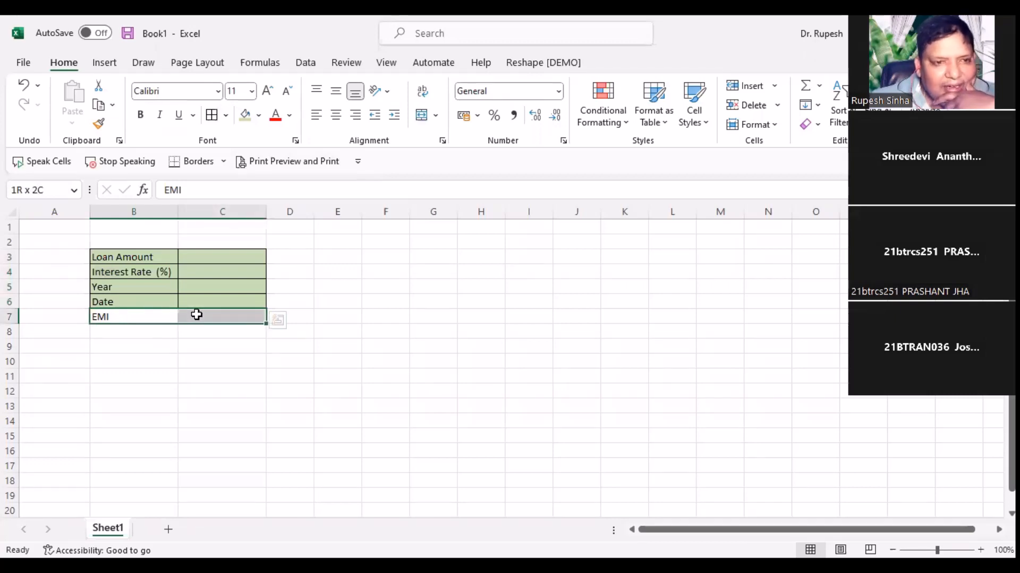
left_click(245, 115)
left_click(185, 392)
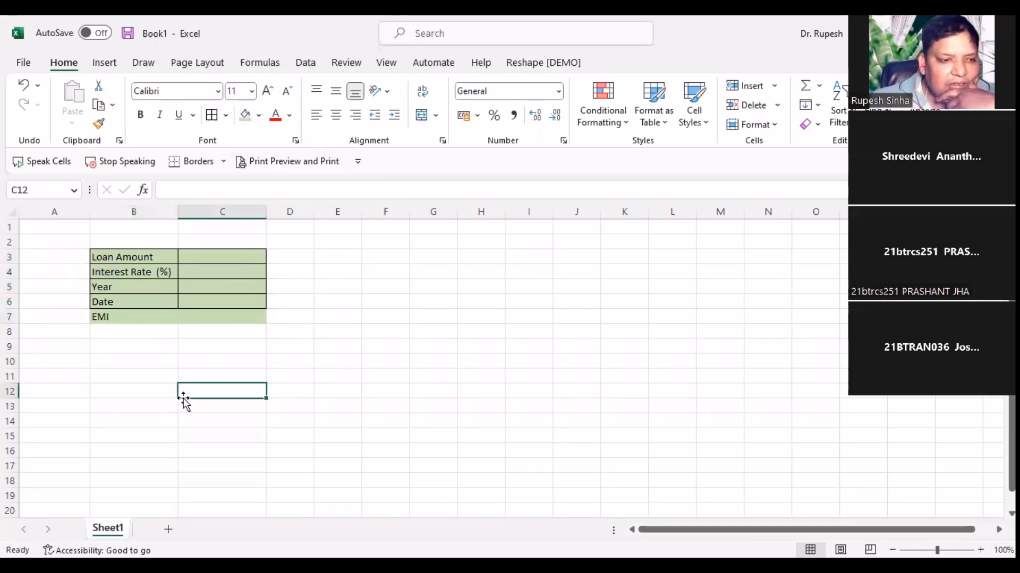
Step: Bold the EMI row, widen columns B and C, and select cell C3
left_click_drag(144, 317, 209, 317)
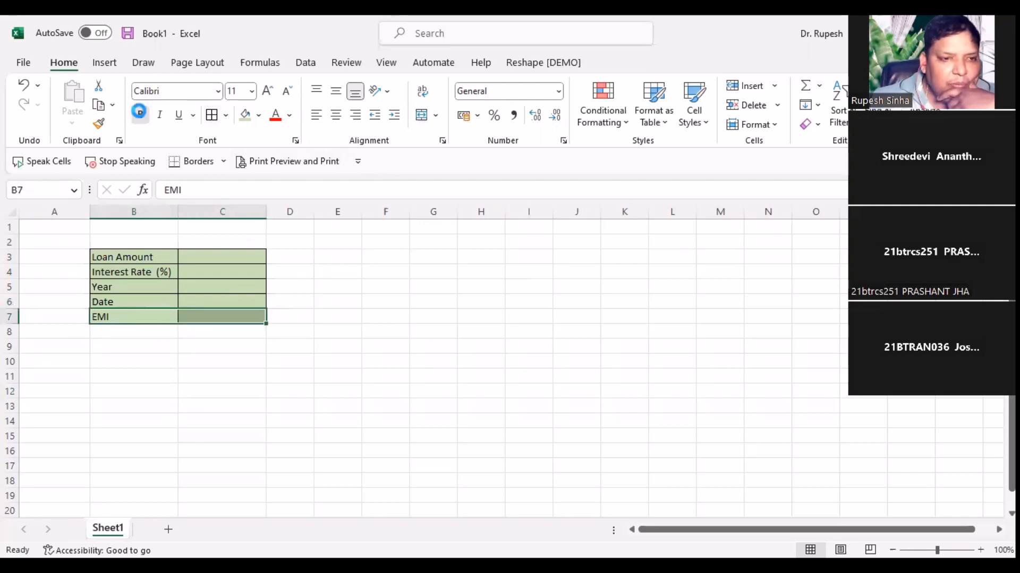
left_click(140, 116)
left_click(212, 363)
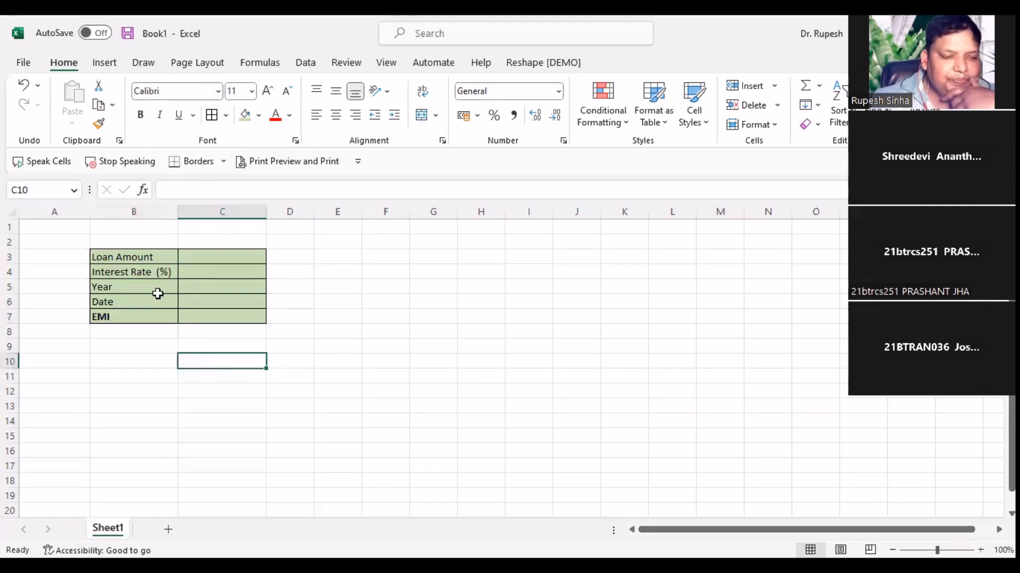
left_click_drag(146, 257, 257, 317)
left_click_drag(178, 207, 189, 211)
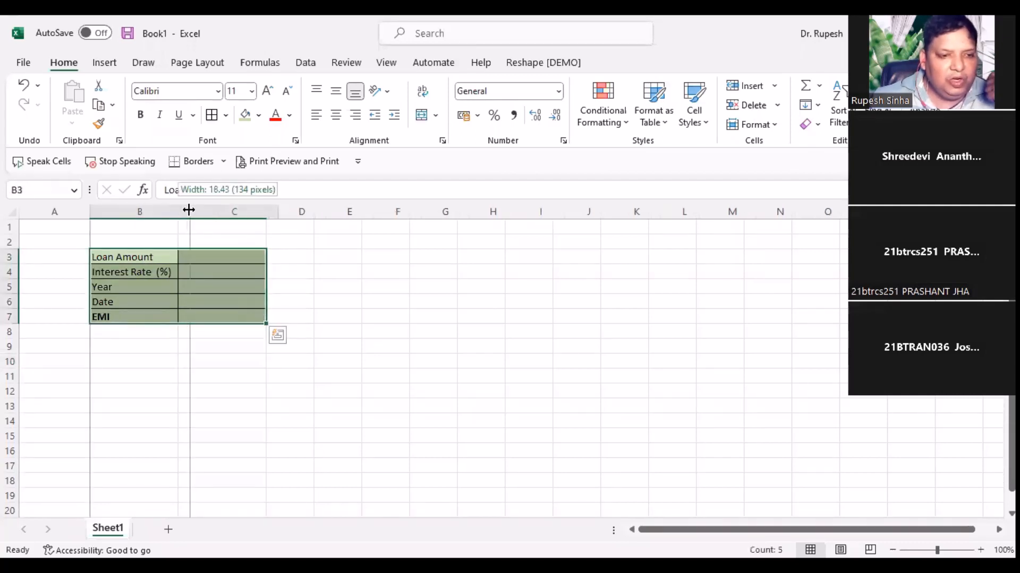
left_click_drag(277, 211, 303, 212)
left_click(327, 346)
left_click(241, 364)
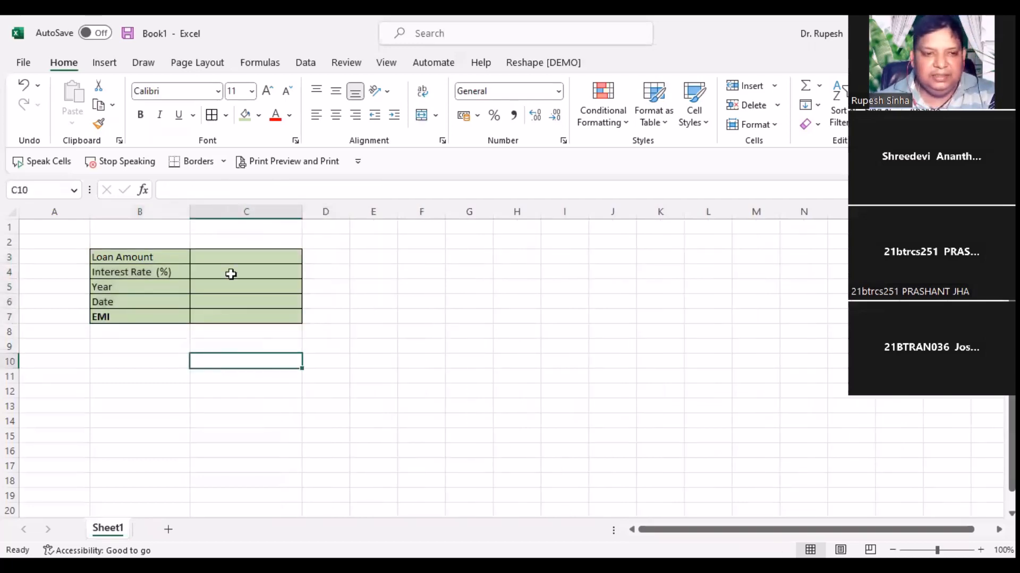
left_click(238, 252)
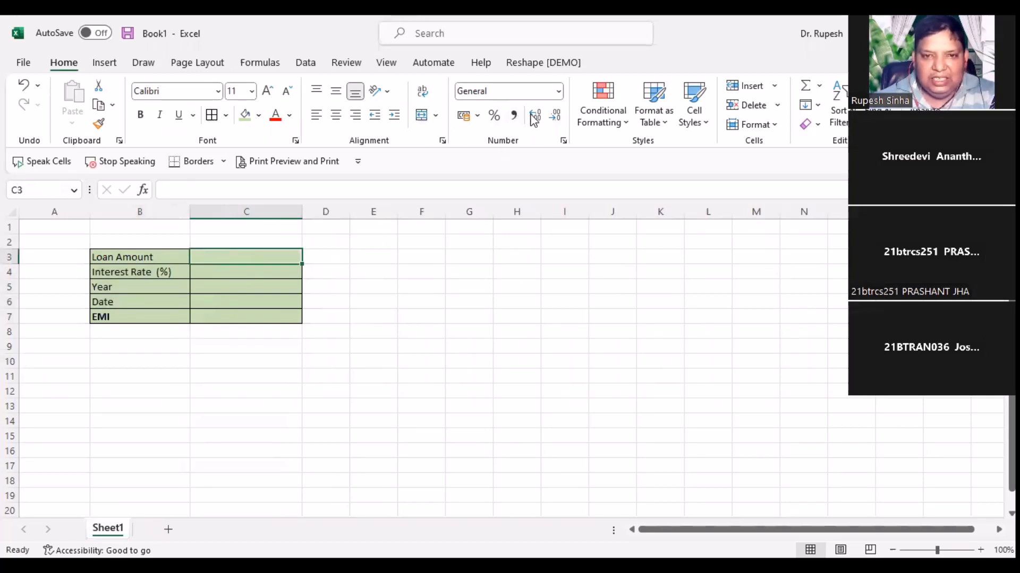
Step: Give C3 the ₹ English (India) Accounting format, briefly trying Currency in between
left_click(479, 116)
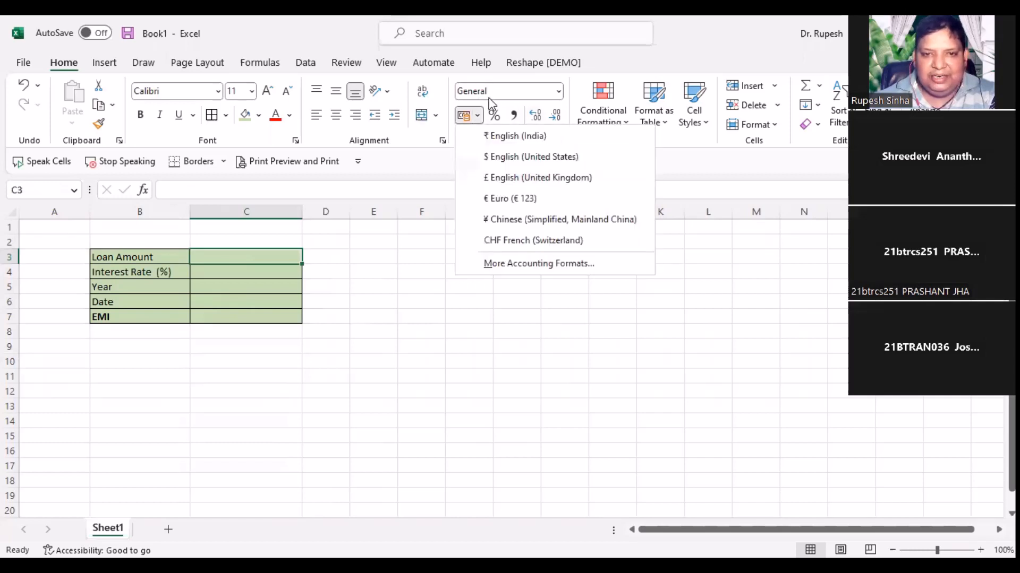
left_click(528, 137)
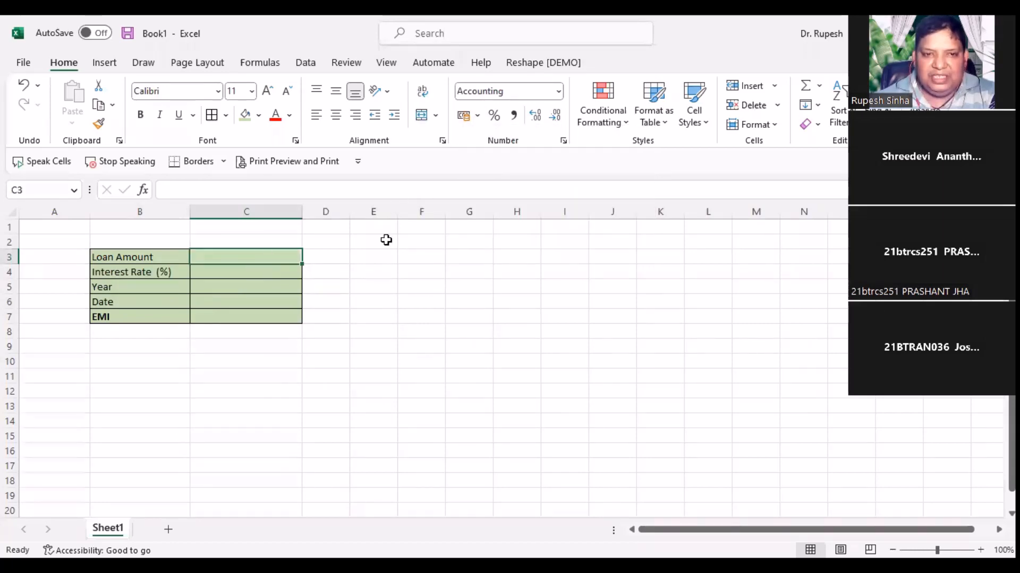
left_click(558, 93)
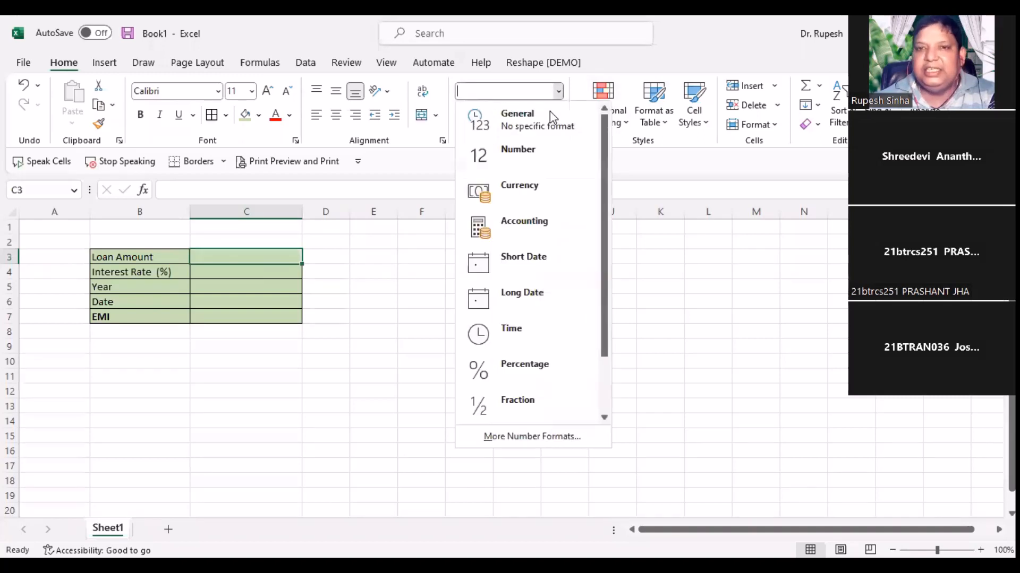
left_click(545, 190)
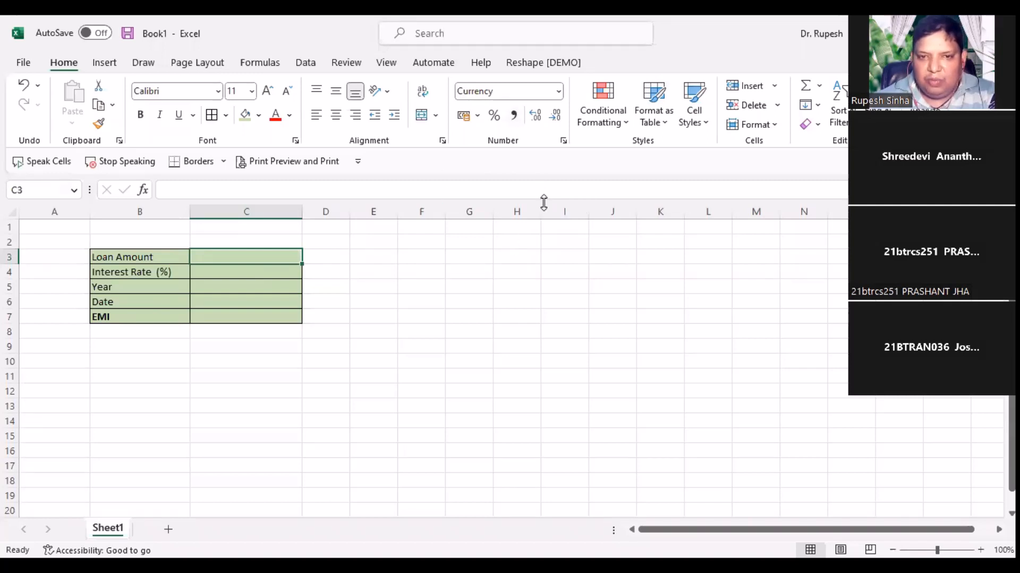
left_click(558, 91)
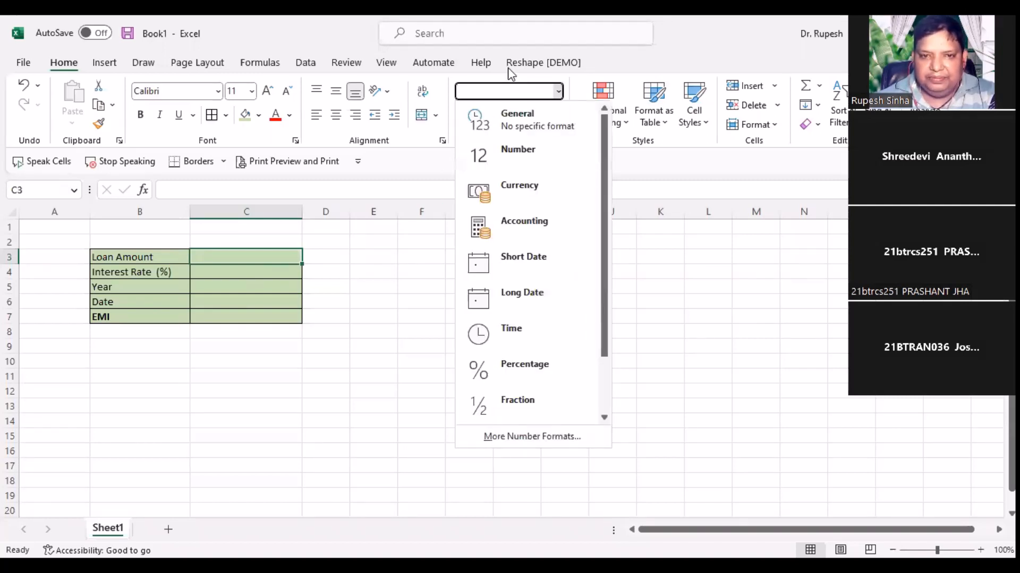
left_click(525, 191)
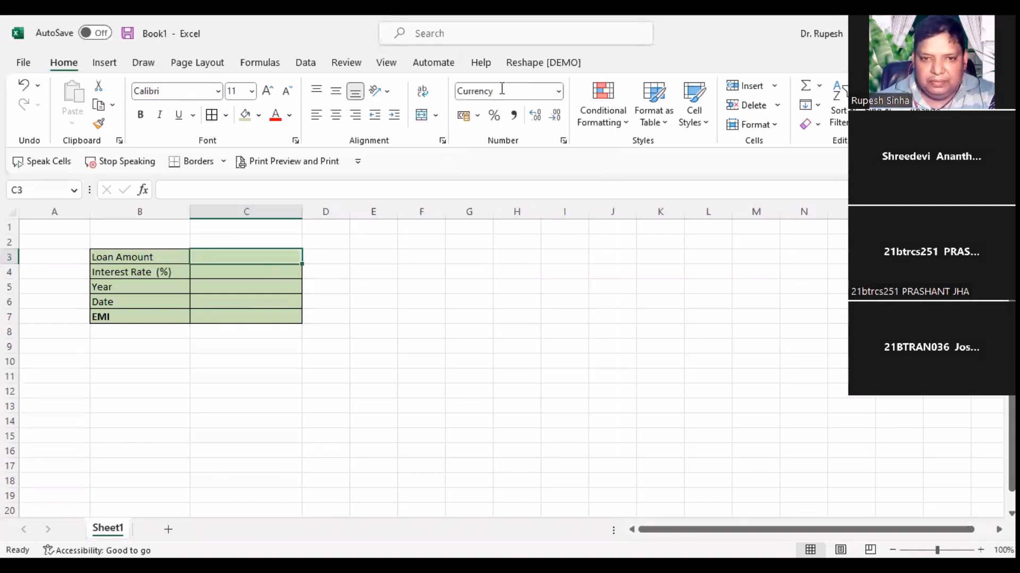
left_click(460, 118)
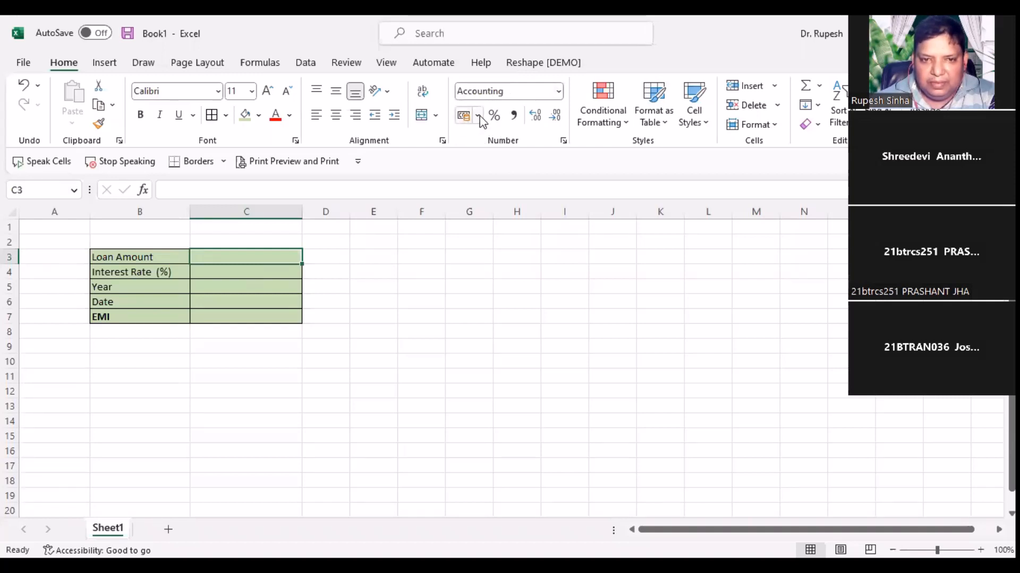
Step: Open More Accounting Formats and browse the currency Symbol list
left_click(478, 116)
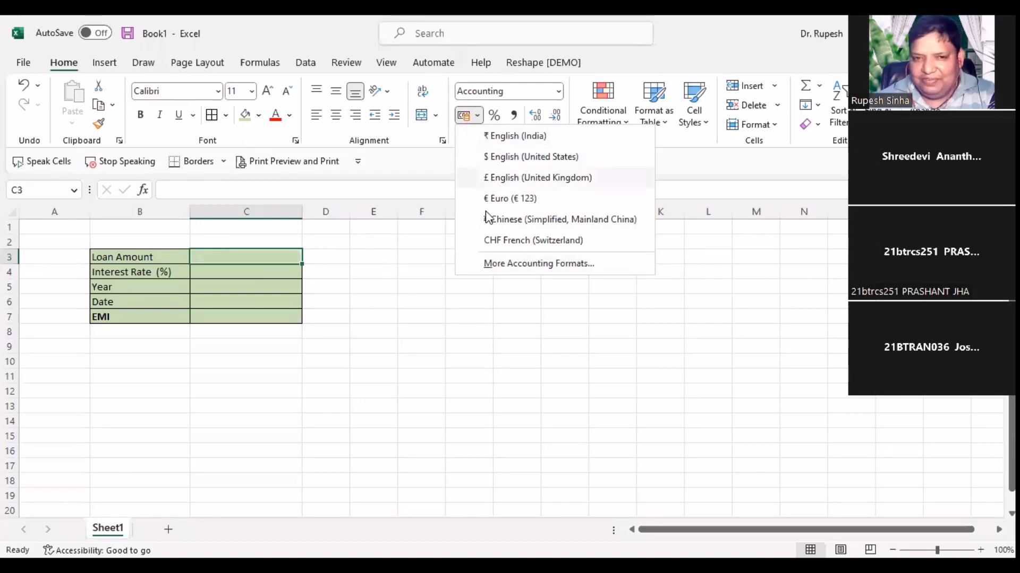
left_click(531, 264)
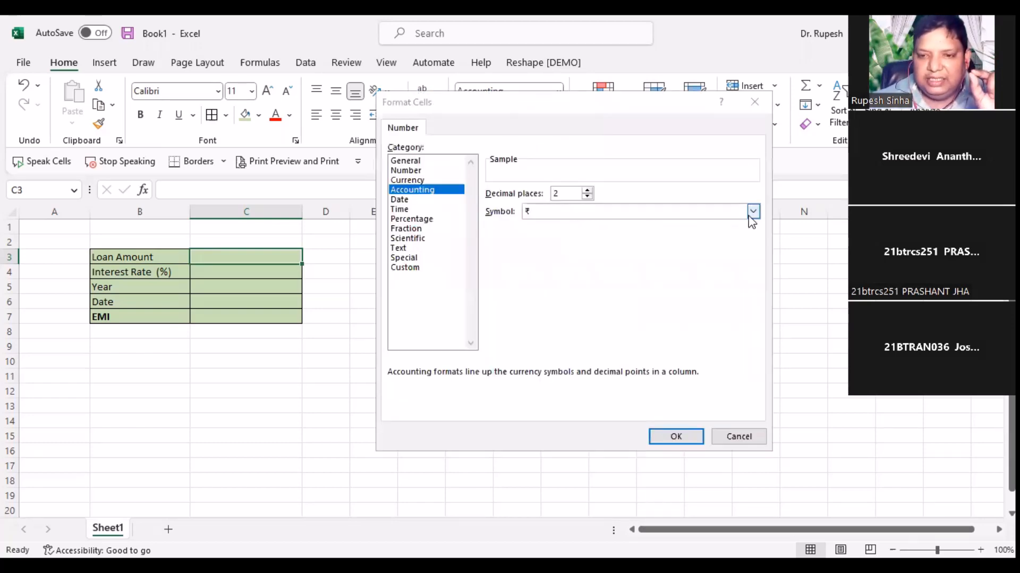
left_click(753, 212)
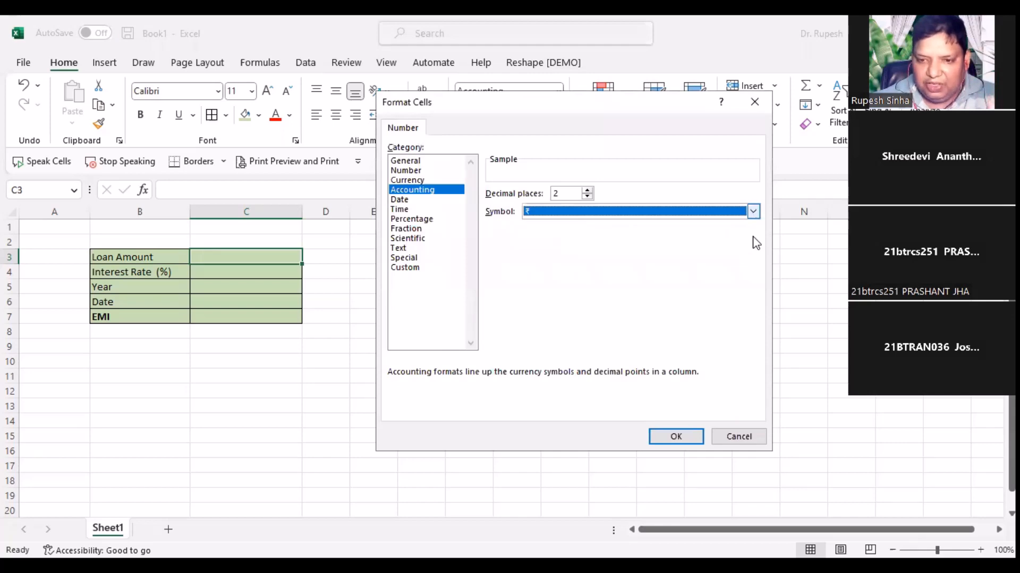
left_click_drag(753, 236, 761, 298)
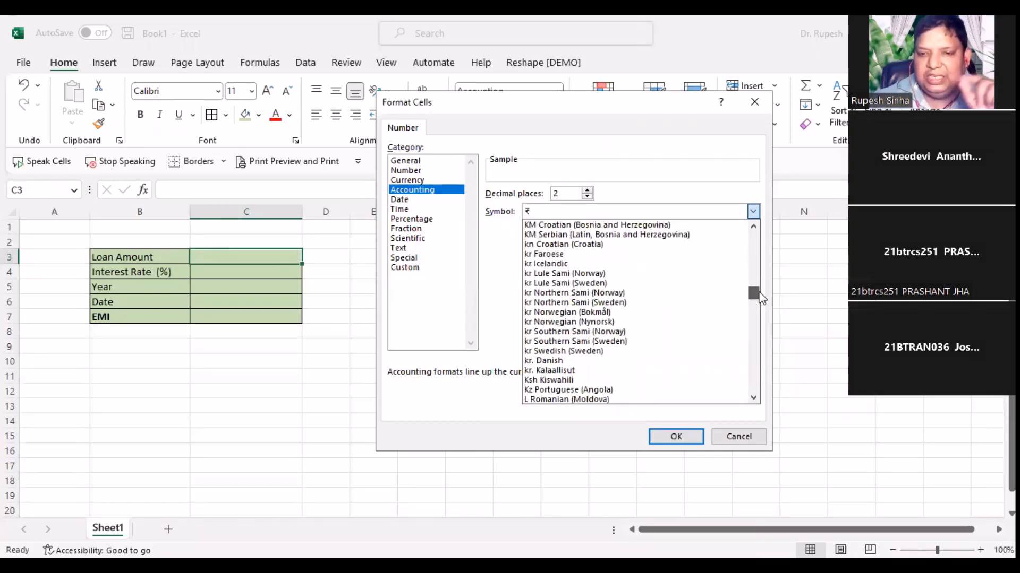
left_click_drag(761, 296, 762, 273)
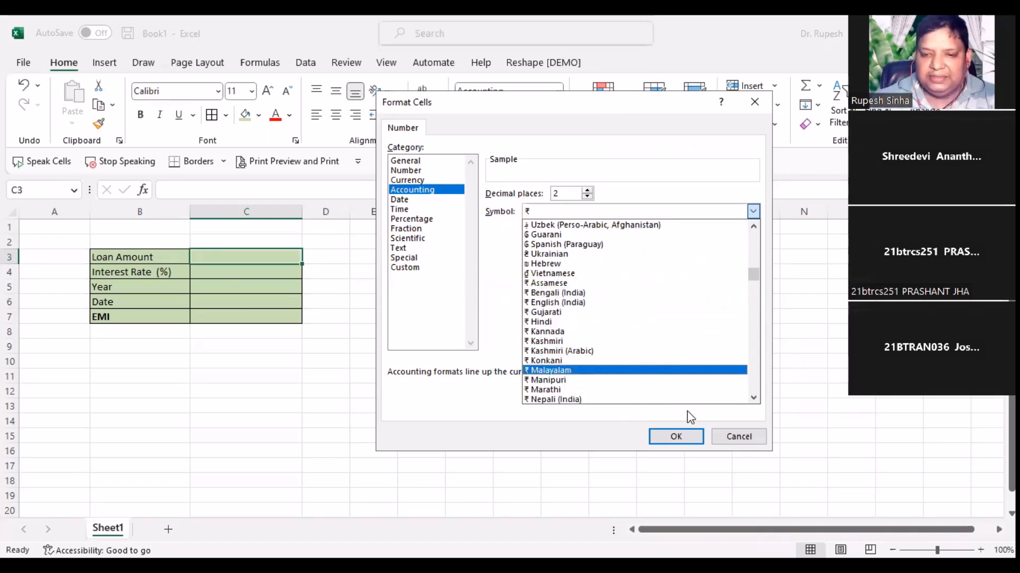
Step: Cancel Format Cells, enter a test value of 12 in C3, then delete it
left_click(720, 430)
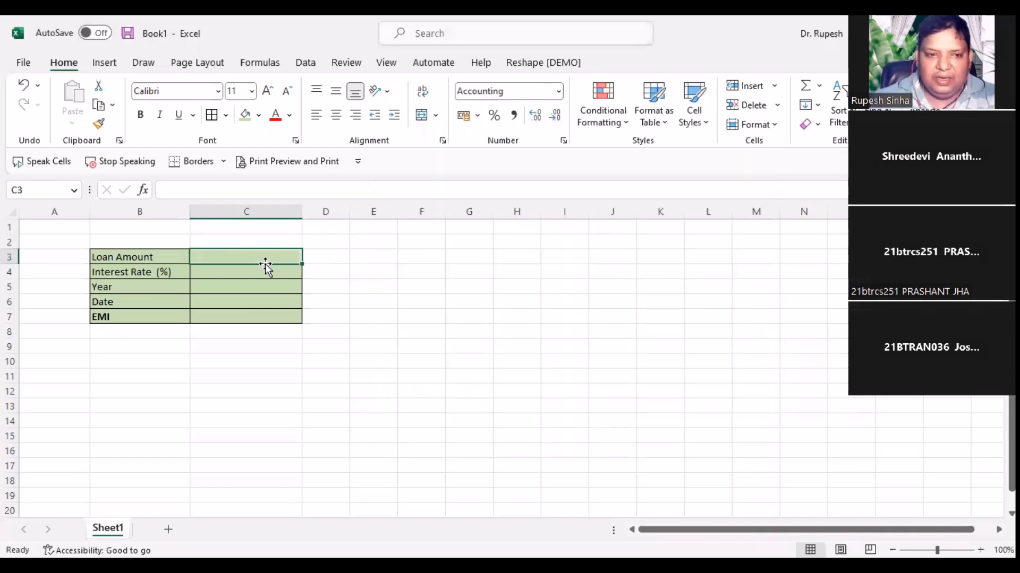
type("12")
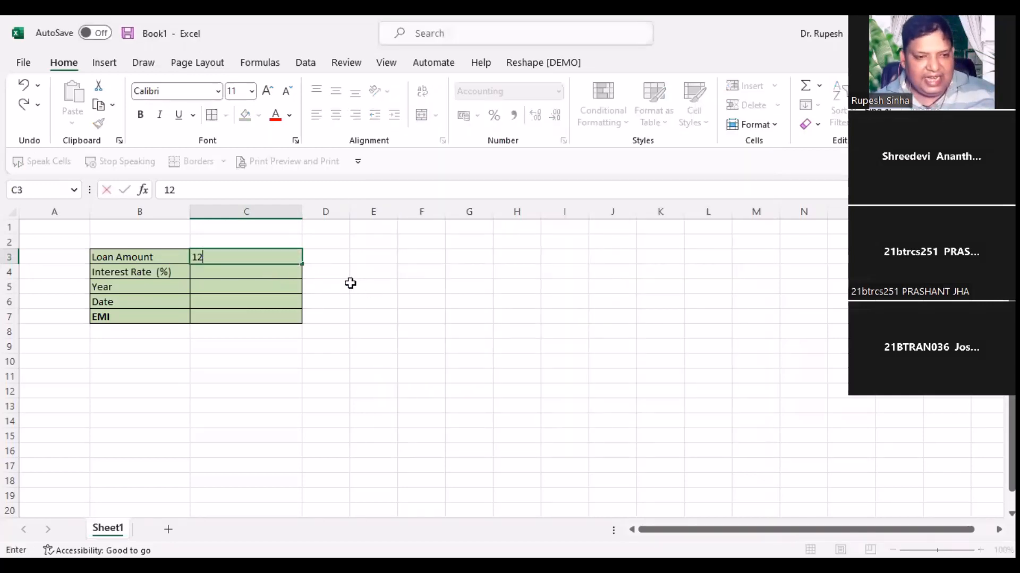
left_click(381, 300)
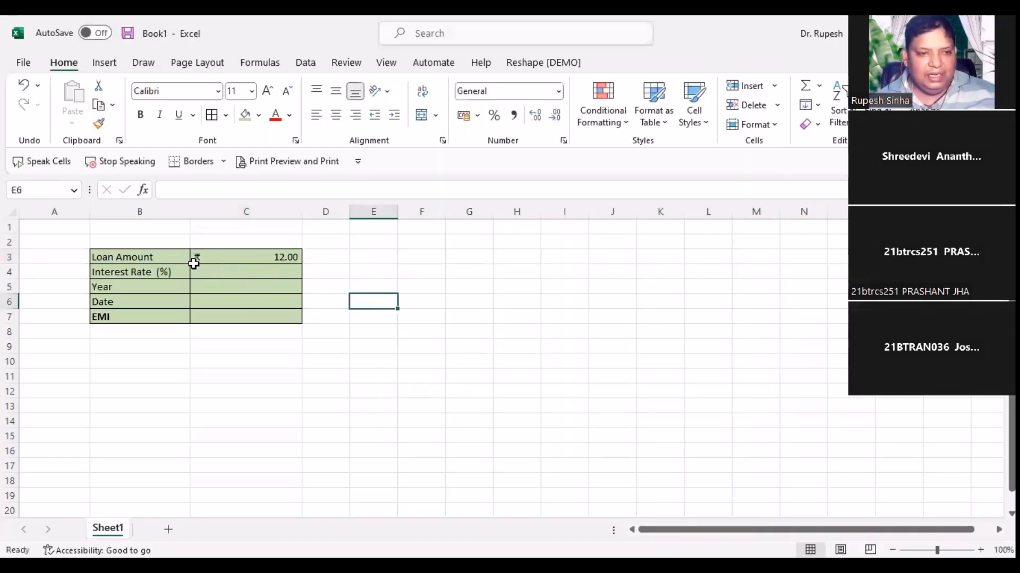
left_click(222, 257)
key("Delete")
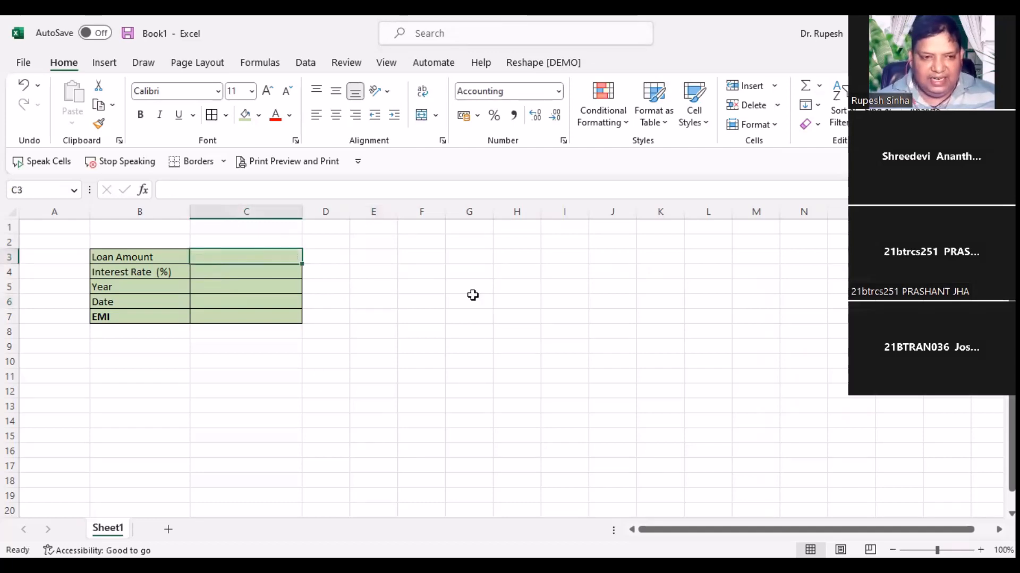
left_click(459, 320)
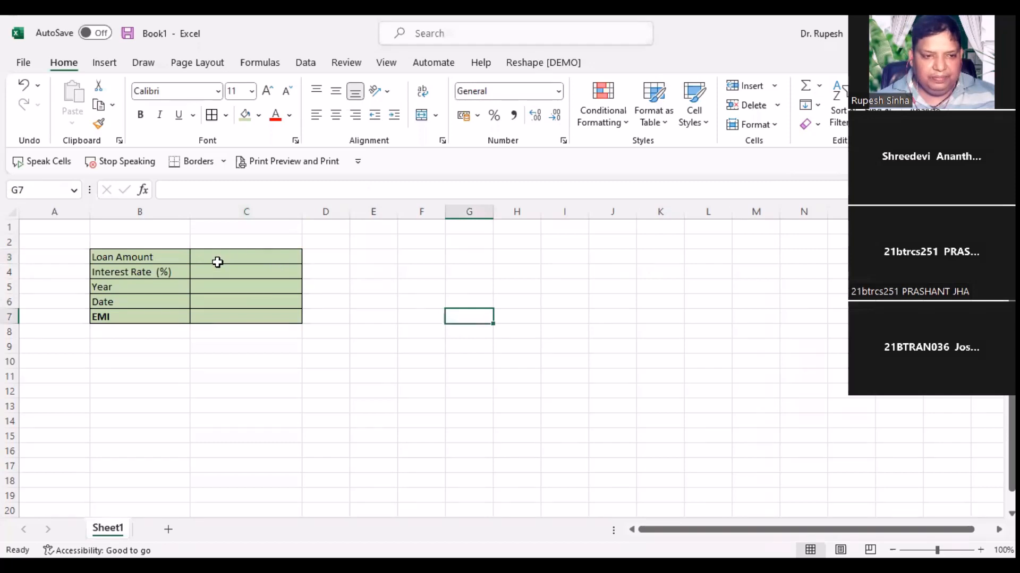
left_click(218, 259)
left_click(366, 303)
left_click(260, 257)
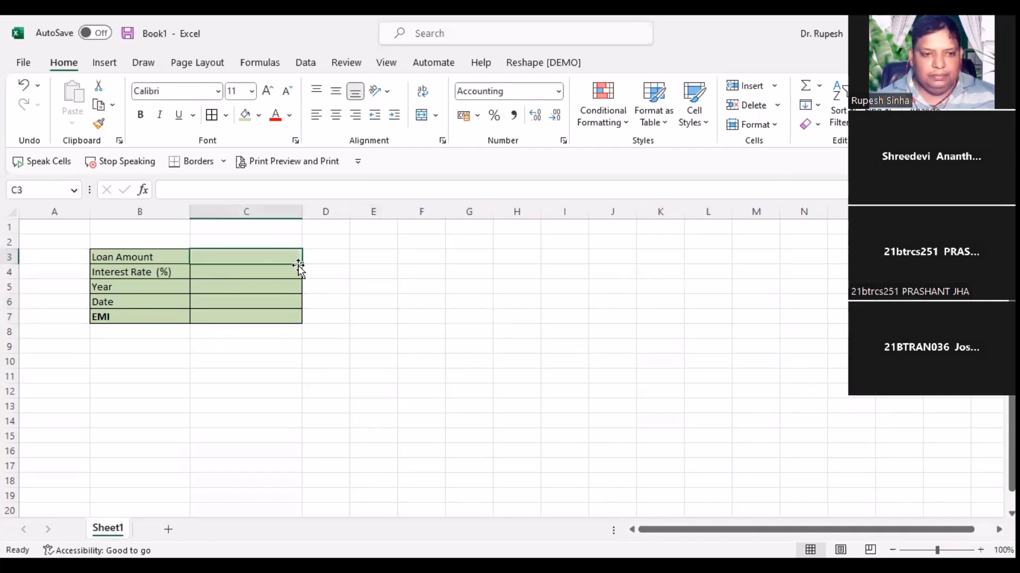
left_click(374, 348)
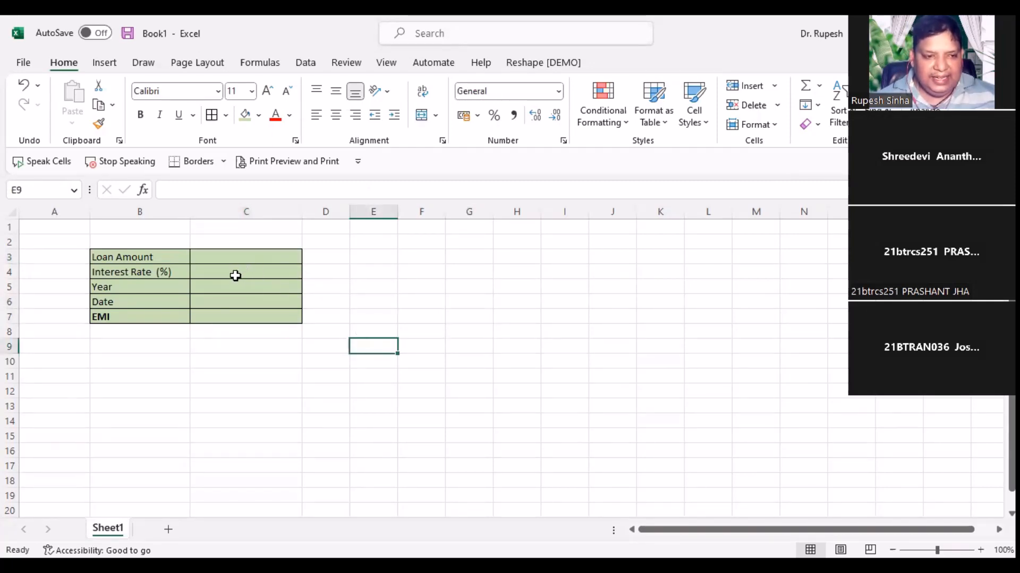
Step: Format C4 as a percentage and enter a 7% interest rate, replacing 12
left_click(234, 271)
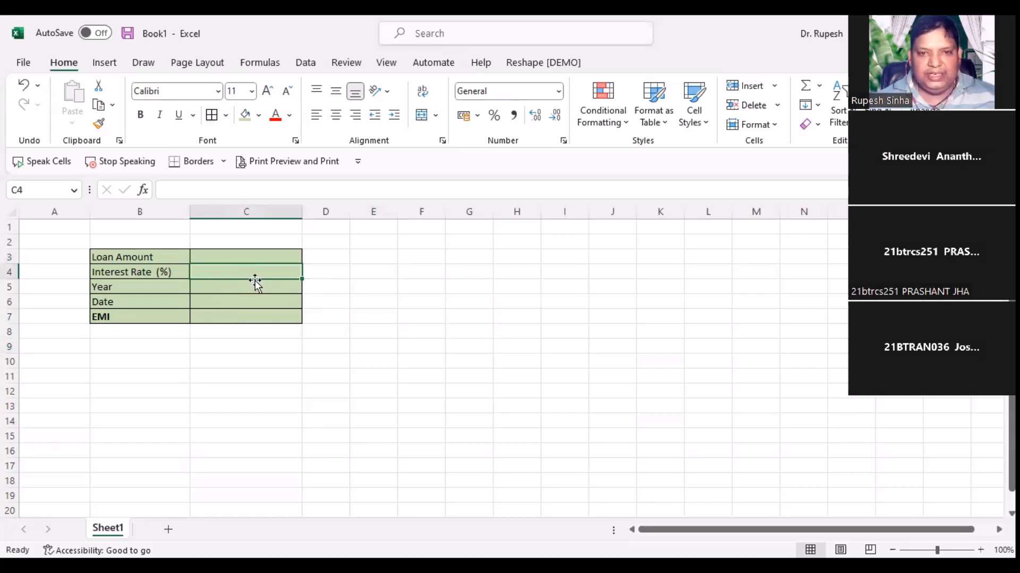
left_click(492, 116)
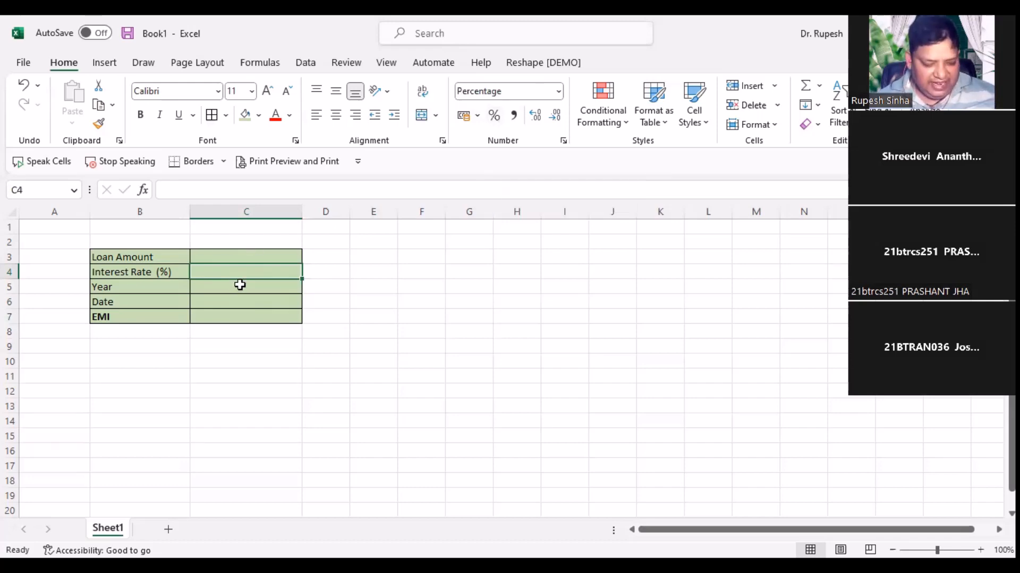
type("12")
left_click(355, 319)
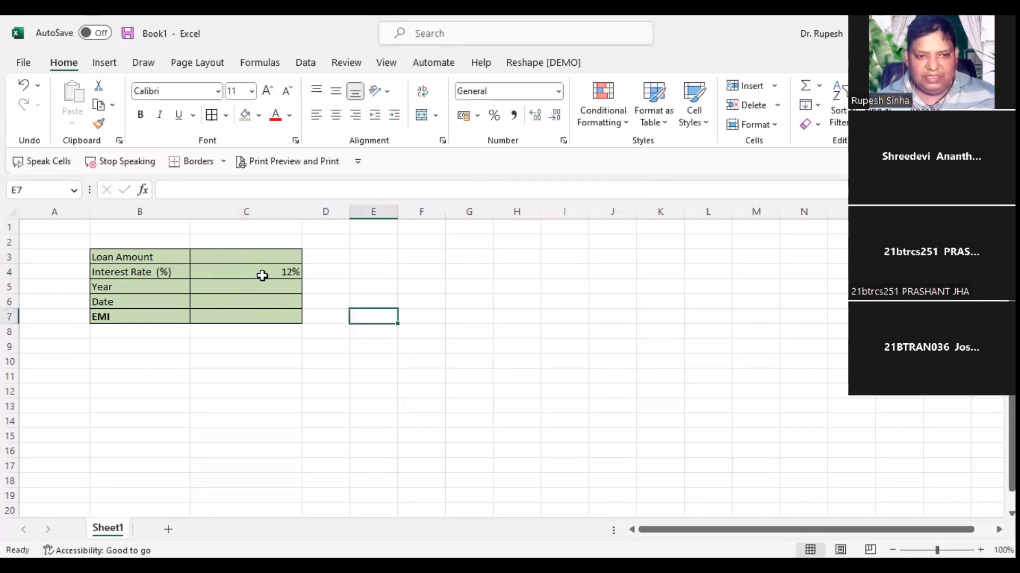
left_click(272, 273)
key("Delete")
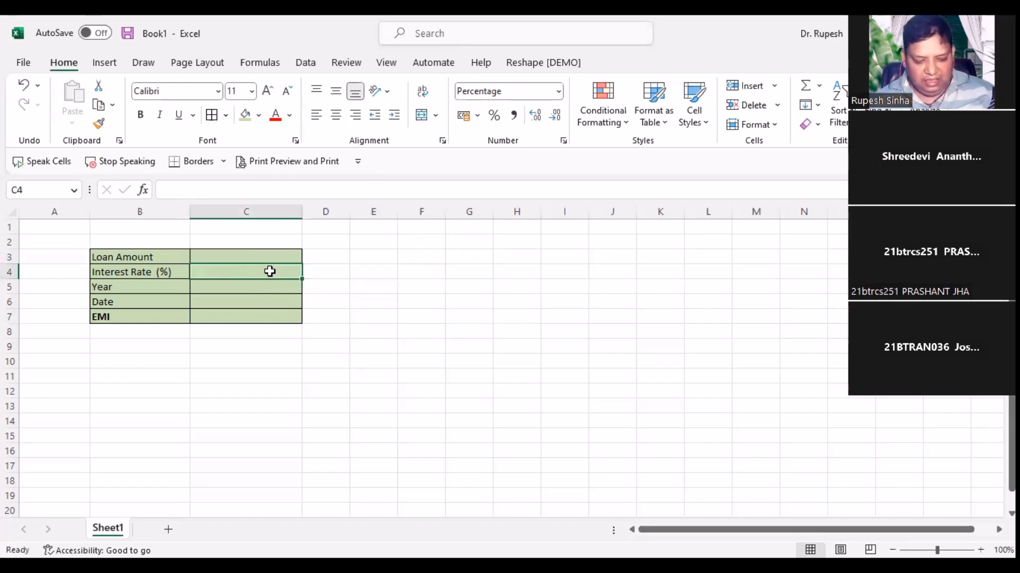
type("7")
left_click(366, 330)
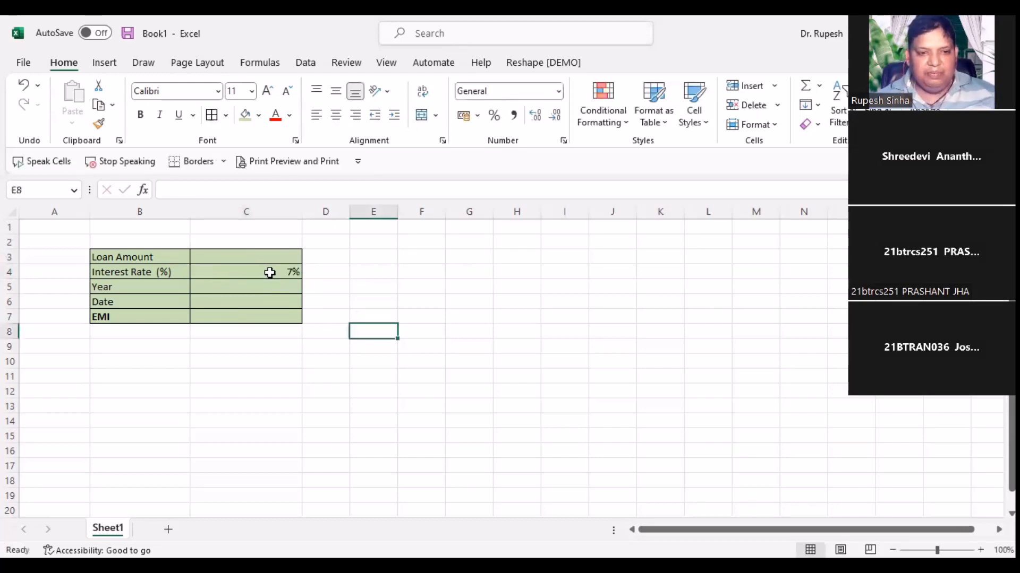
left_click(269, 271)
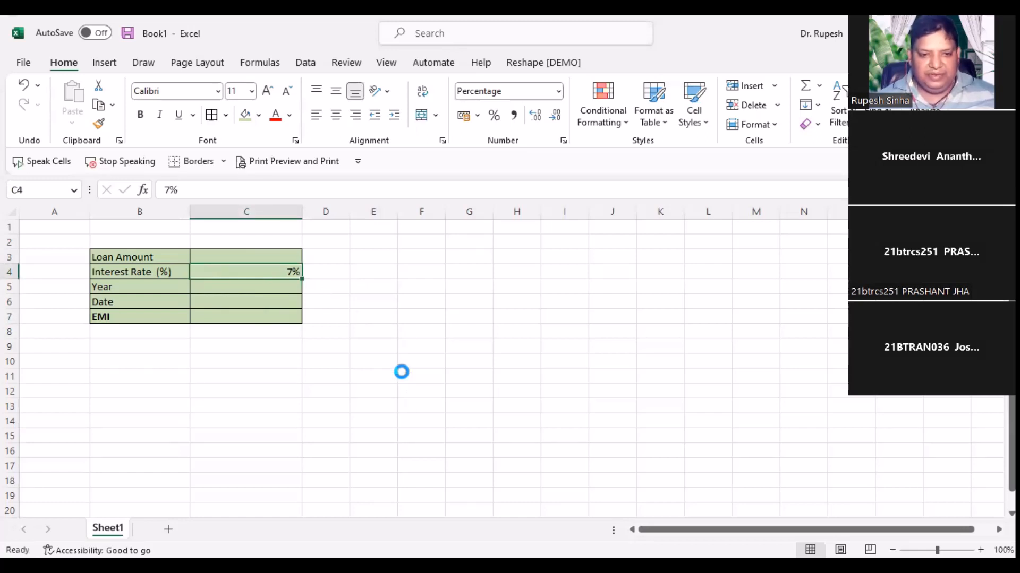
Step: Zoom in and enter a loan amount of 12450 in C3, shown as ₹ 12,450.00
scroll(402, 371, "up", 3)
key("Down")
key("Down")
key("Down")
scroll(494, 369, "up", 2)
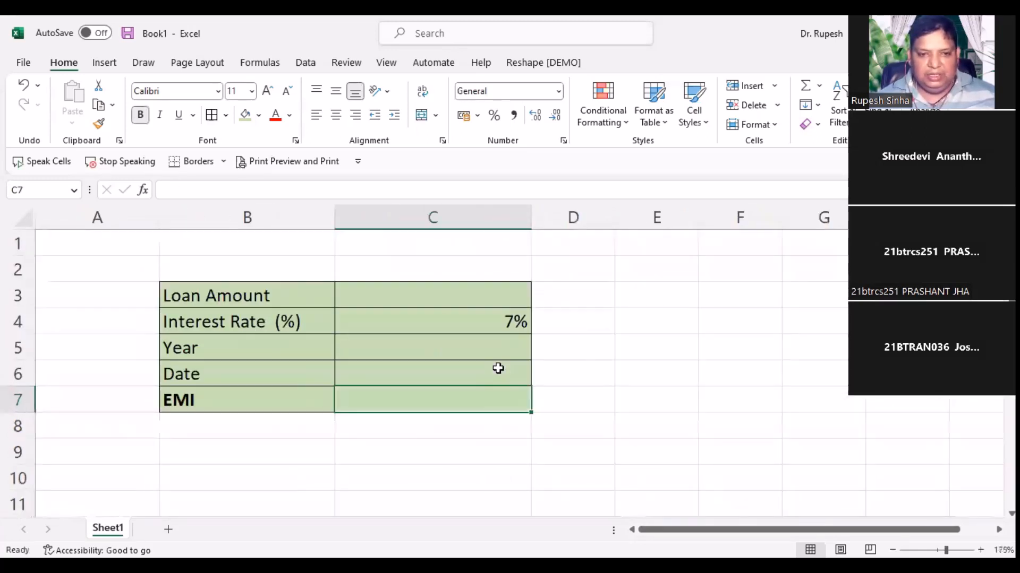
scroll(558, 387, "up", 2)
scroll(641, 403, "down", 1)
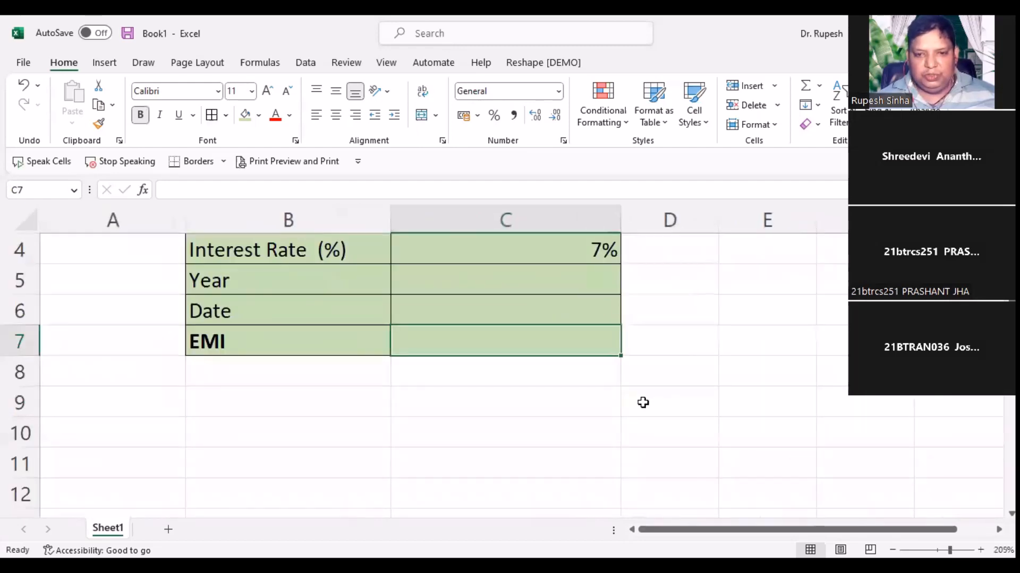
scroll(643, 403, "up", 1)
scroll(642, 401, "up", 1)
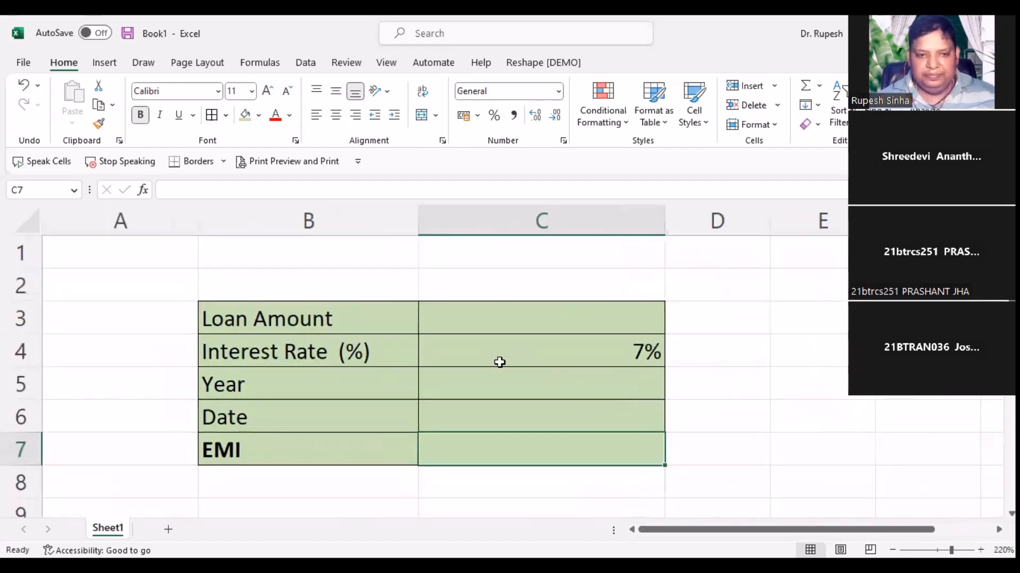
left_click(480, 326)
type("12")
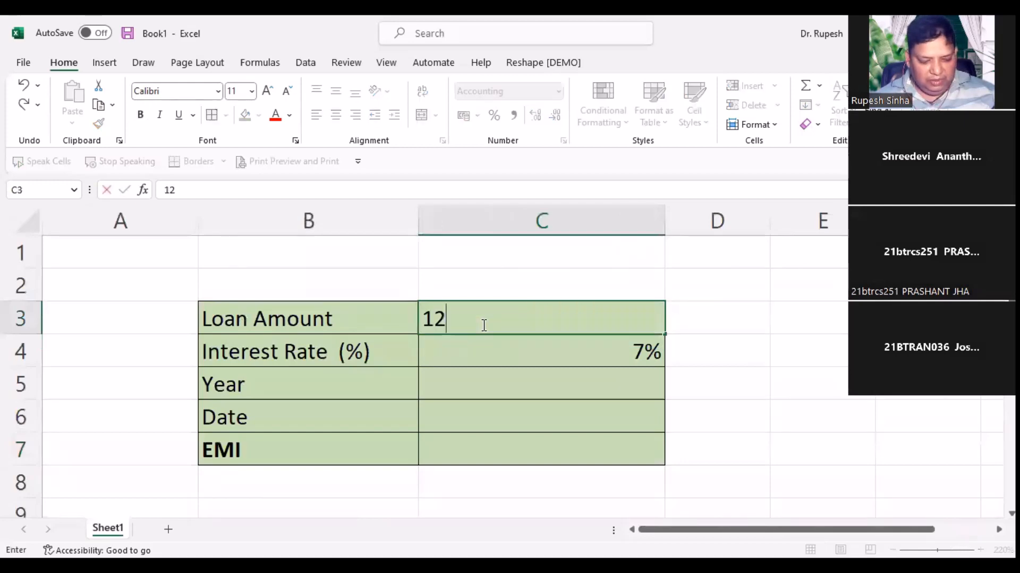
type("450")
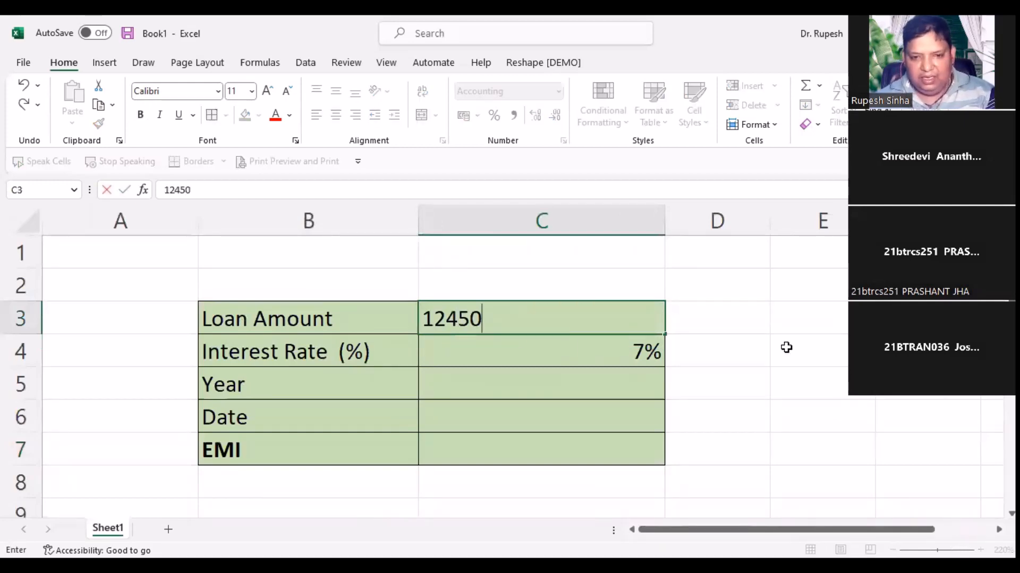
key("Return")
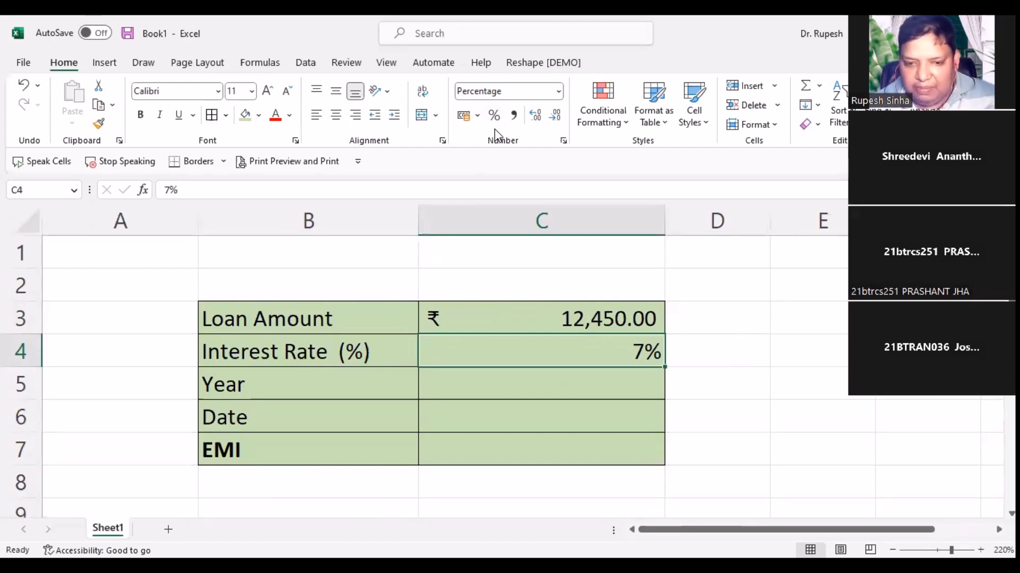
Step: Delete the 7% interest rate from C4
left_click(503, 389)
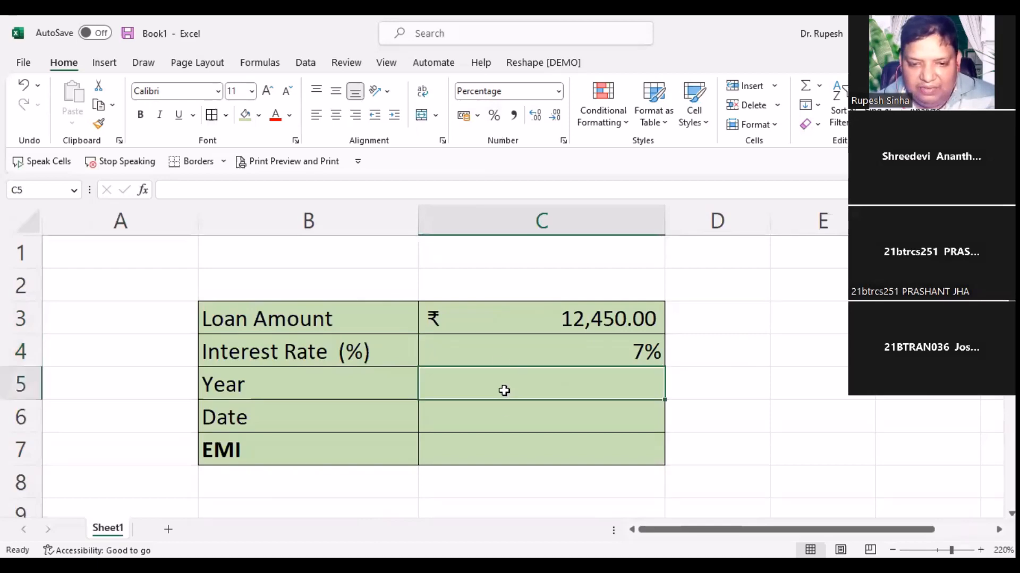
left_click(502, 356)
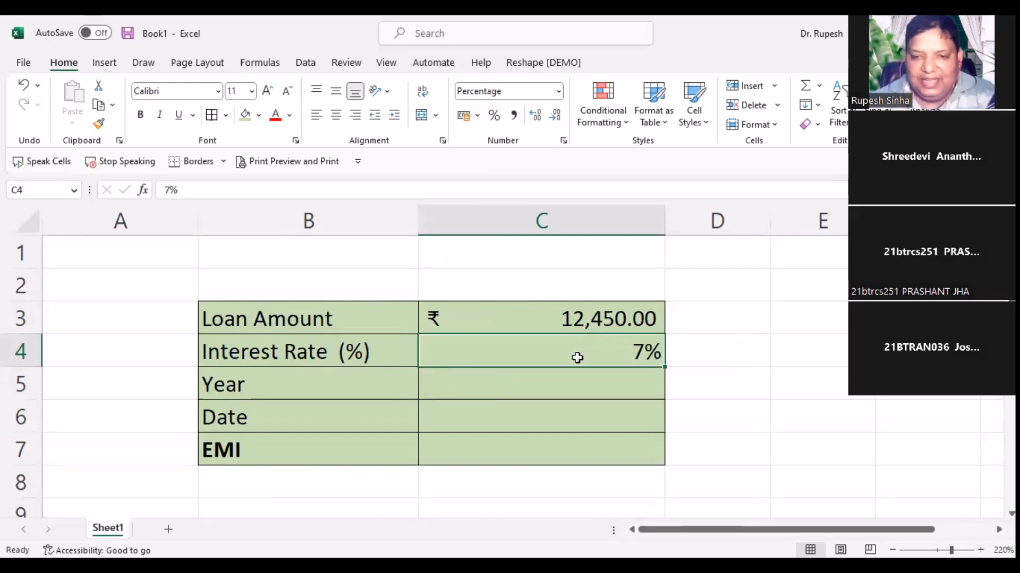
left_click(528, 383)
left_click(570, 363)
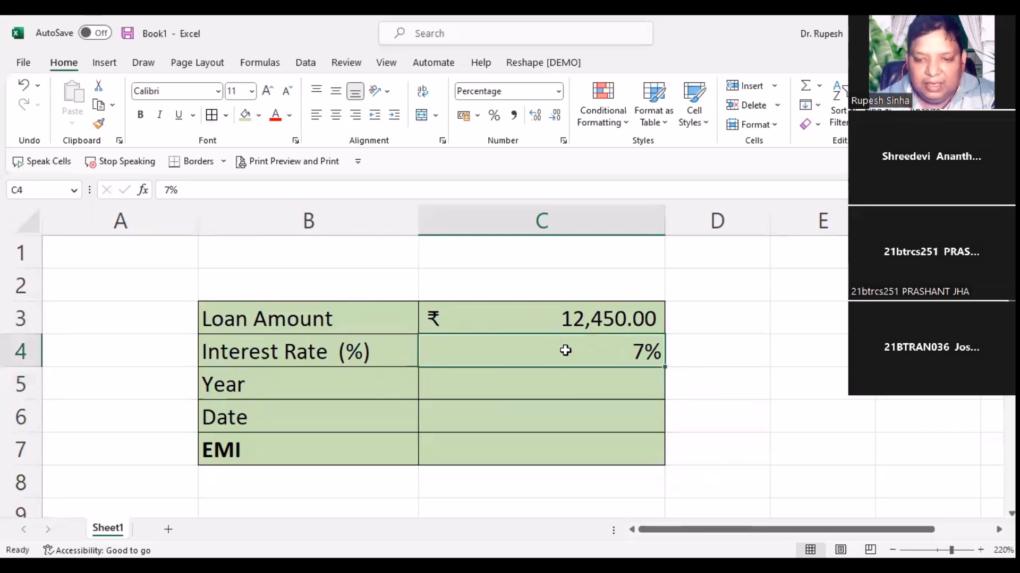
key("Delete")
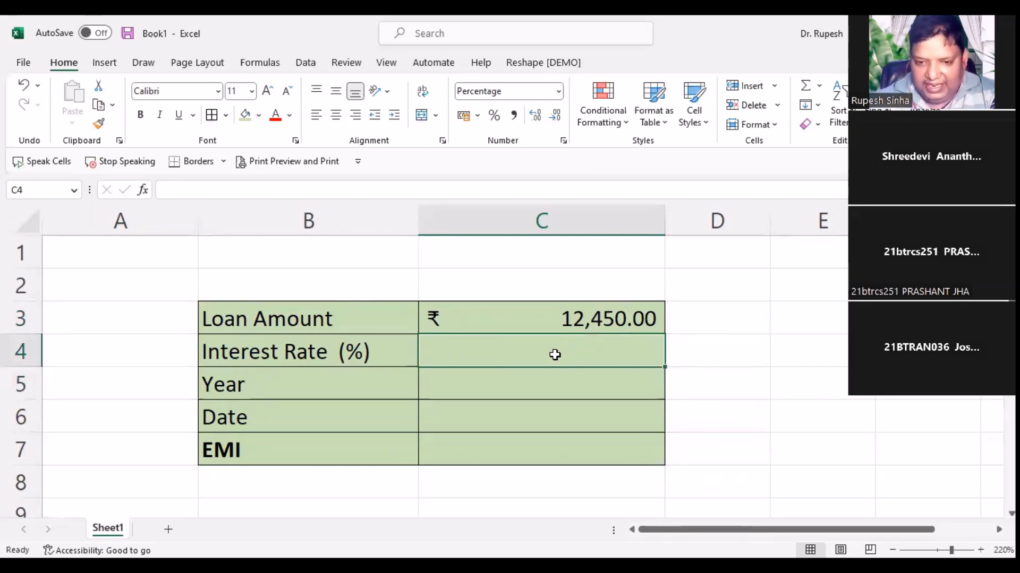
Step: Delete the loan amount from C3
left_click(594, 318)
key("Delete")
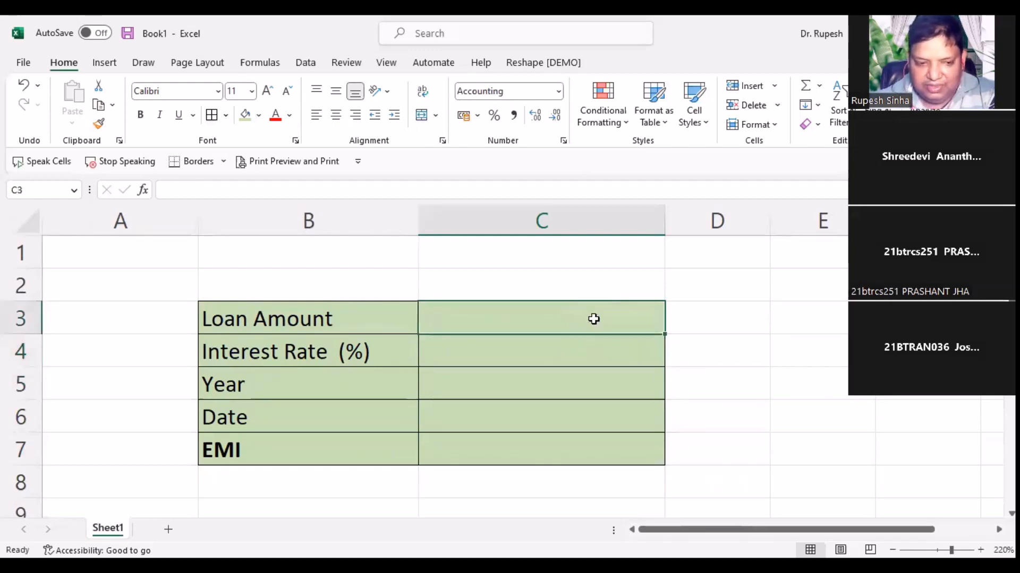
left_click(515, 380)
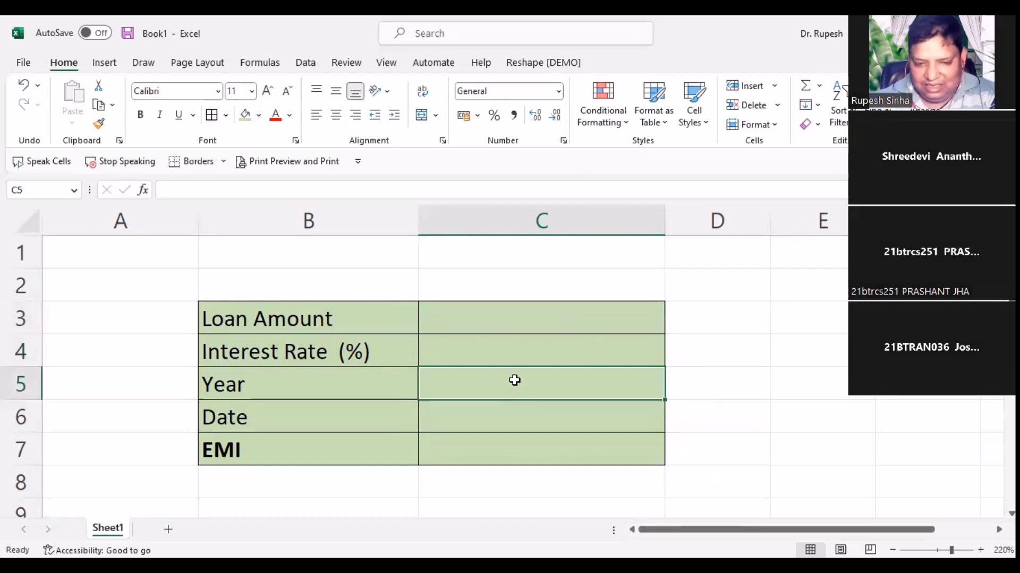
left_click(520, 421)
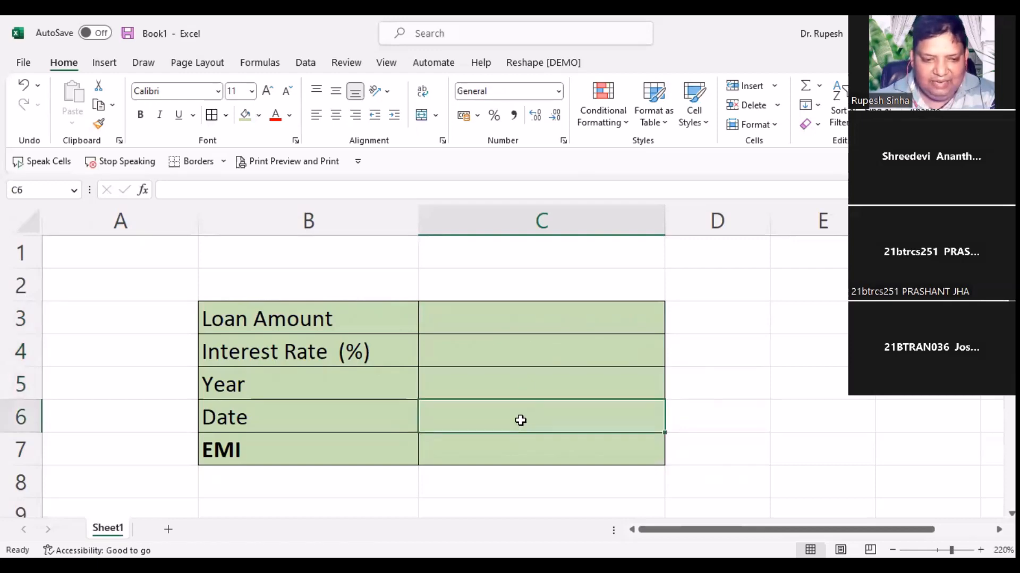
Step: Enter a trial value of 234 in the EMI cell C7
left_click(514, 455)
type("234")
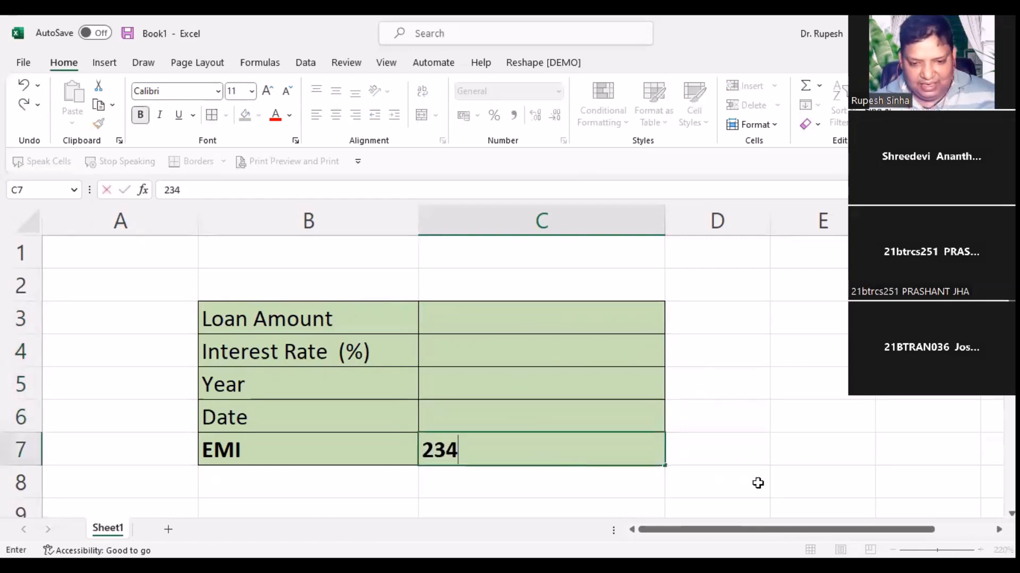
left_click(758, 465)
left_click(615, 461)
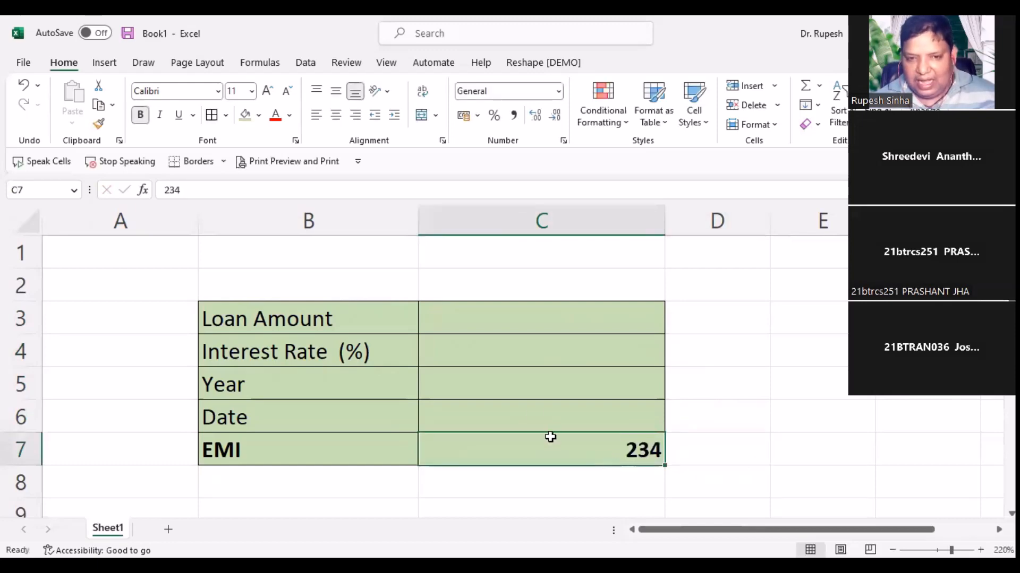
left_click(551, 322)
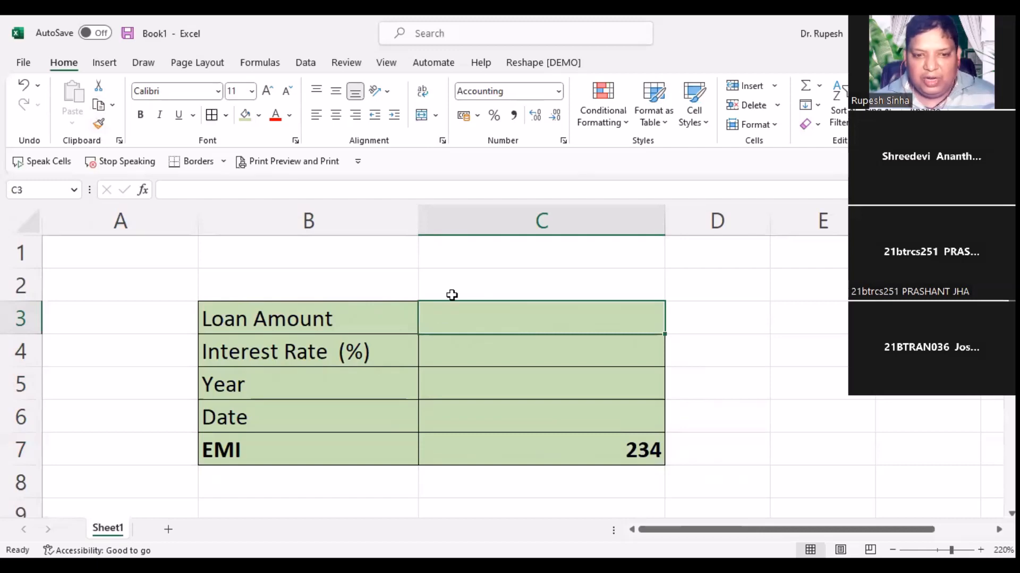
Step: Copy C3's rupee Accounting format to C7 with Format Painter, then delete the 234 trial value
left_click(100, 126)
left_click(554, 449)
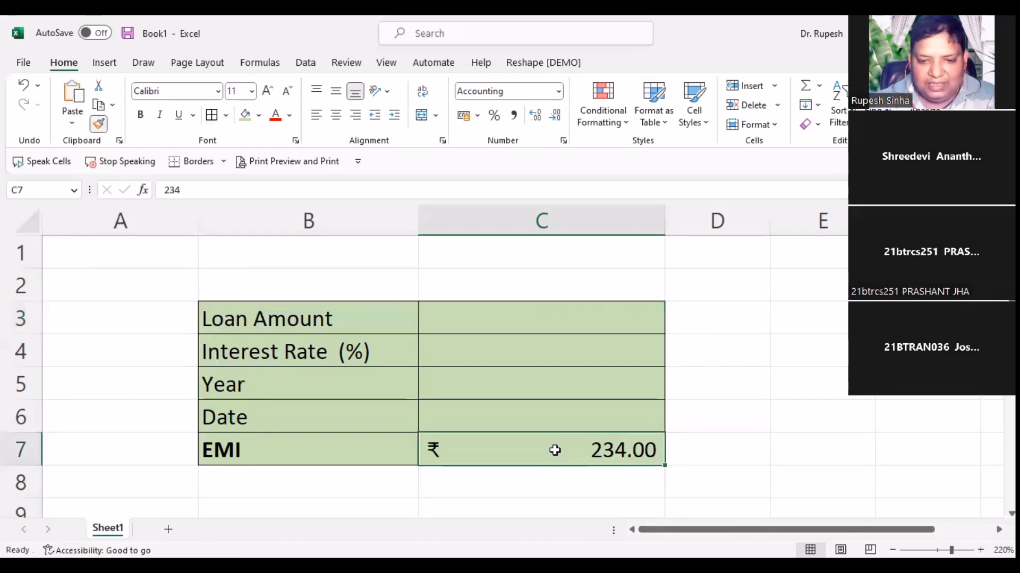
left_click(516, 482)
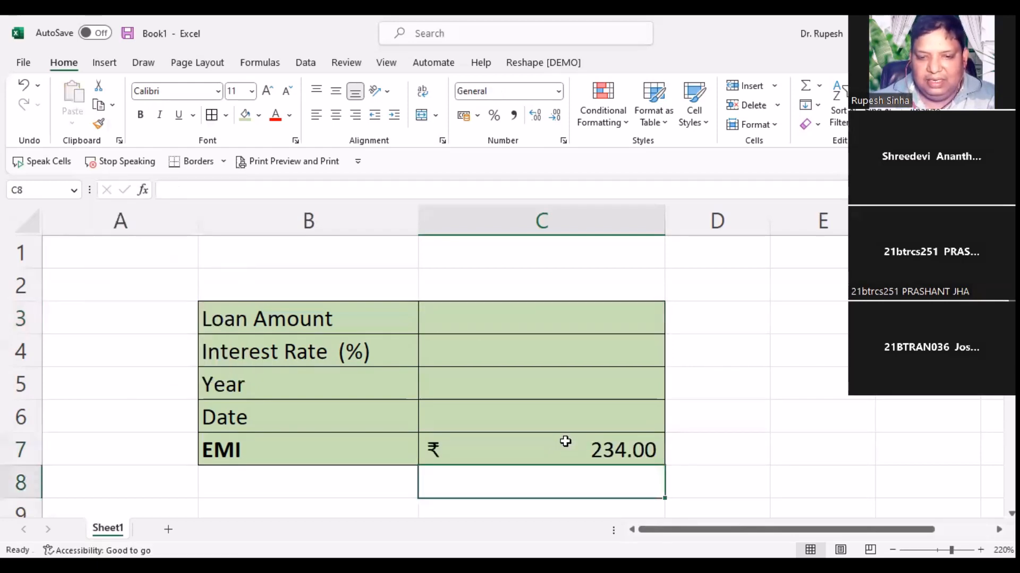
left_click(550, 449)
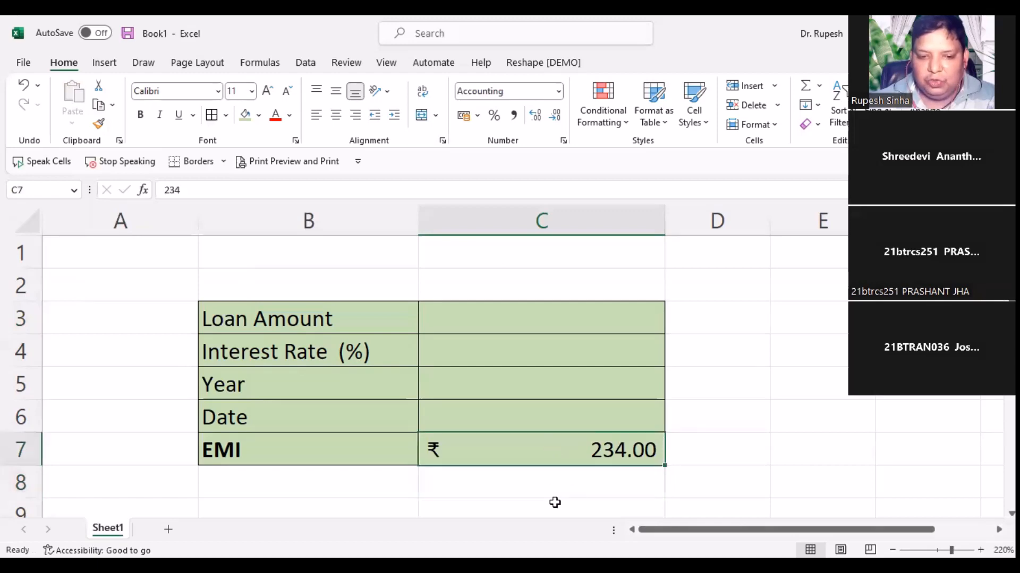
left_click(554, 502)
left_click(526, 448)
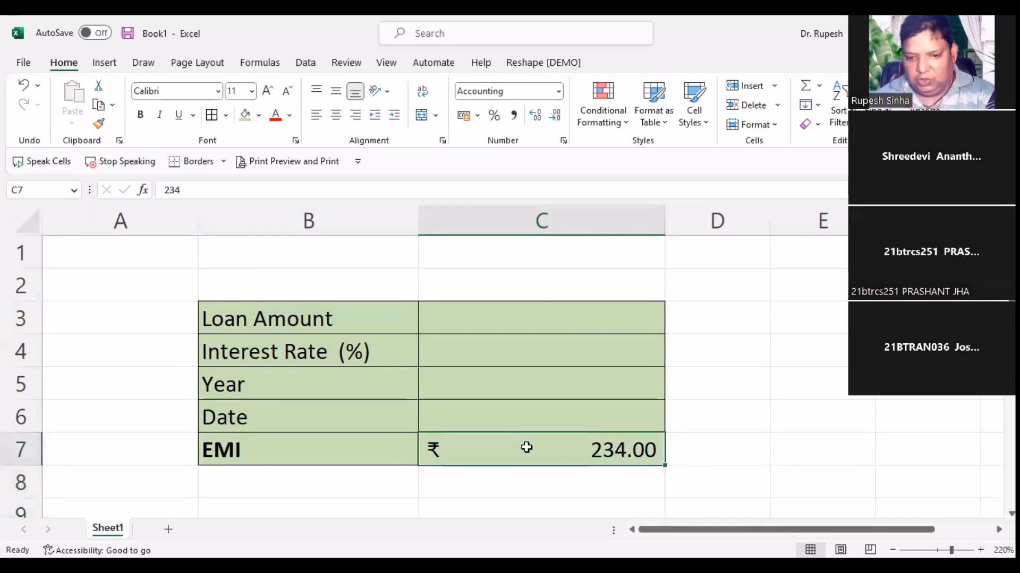
key("Delete")
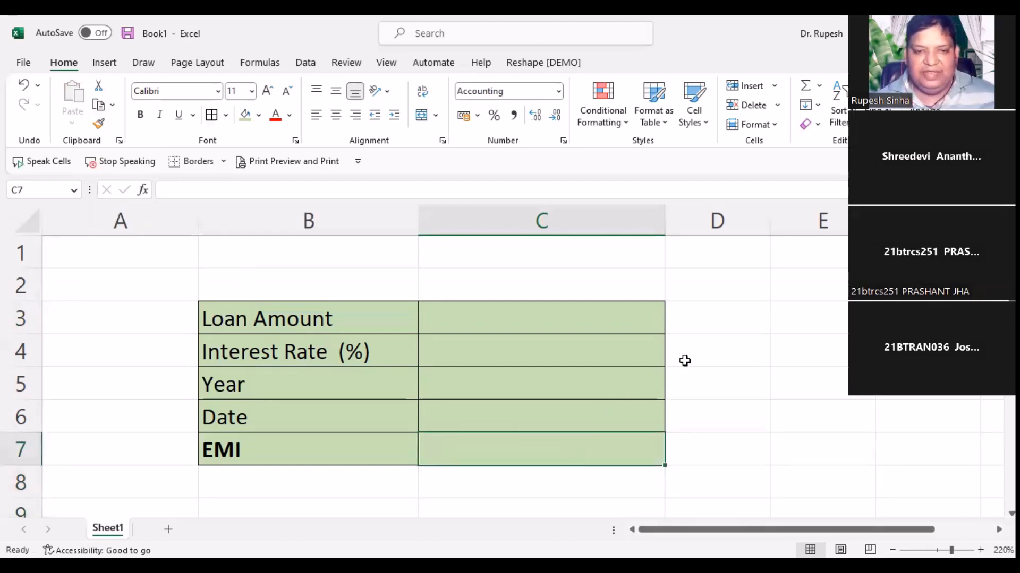
scroll(684, 361, "down", 1)
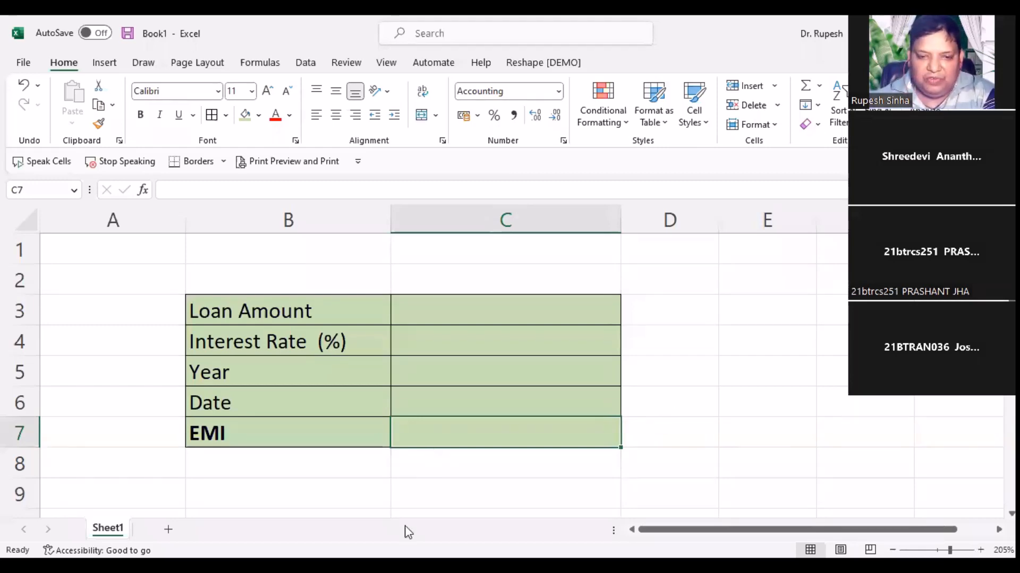
Step: In C7, start the formula =PMT(C4 using the interest rate cell as the rate
left_click(439, 490)
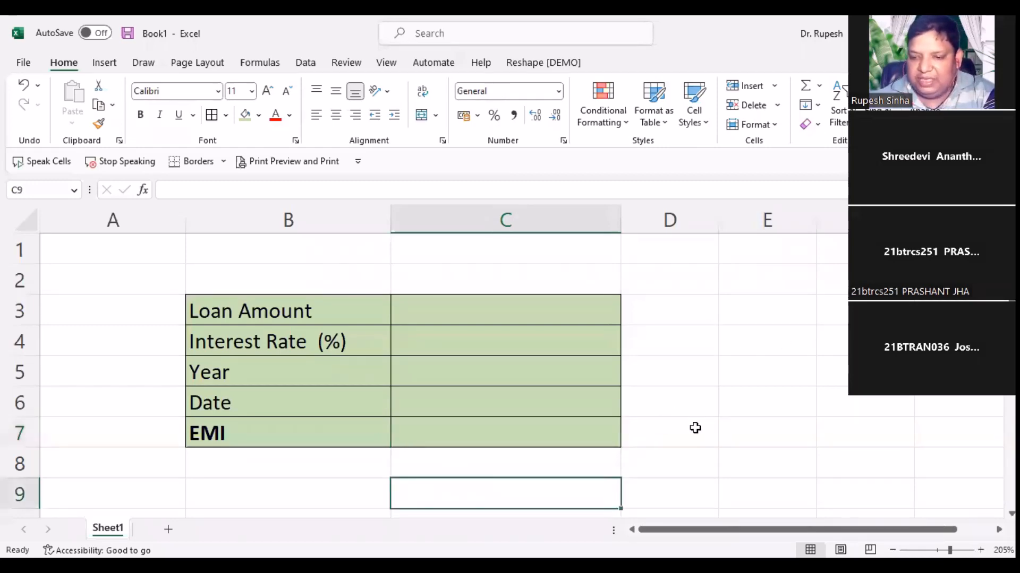
left_click(425, 435)
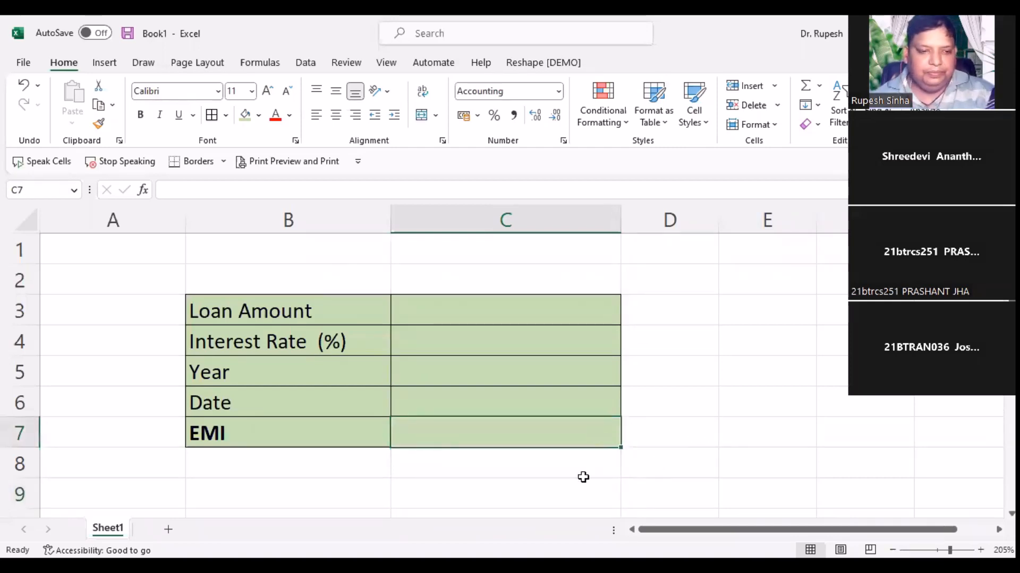
type("=")
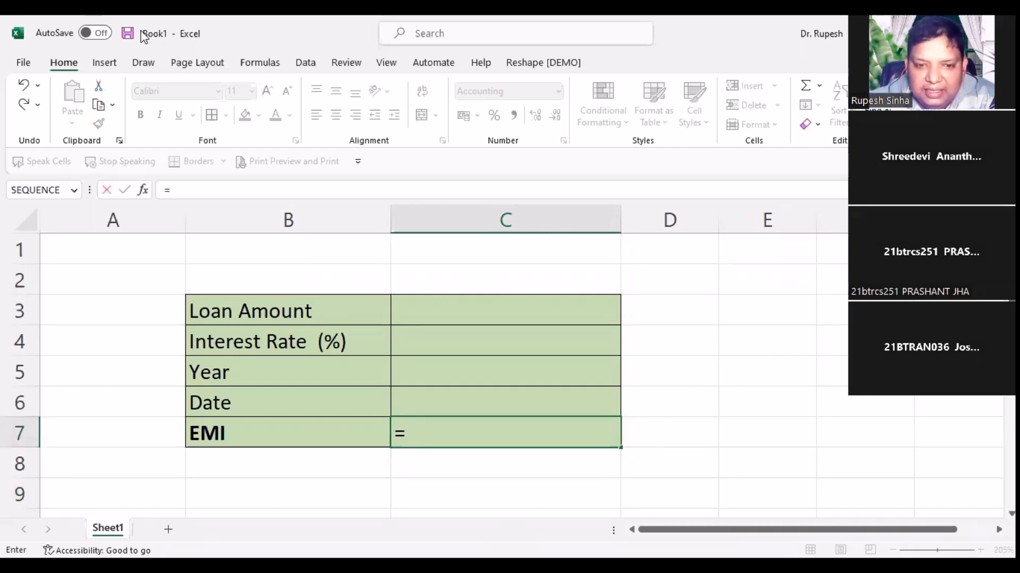
left_click(488, 80)
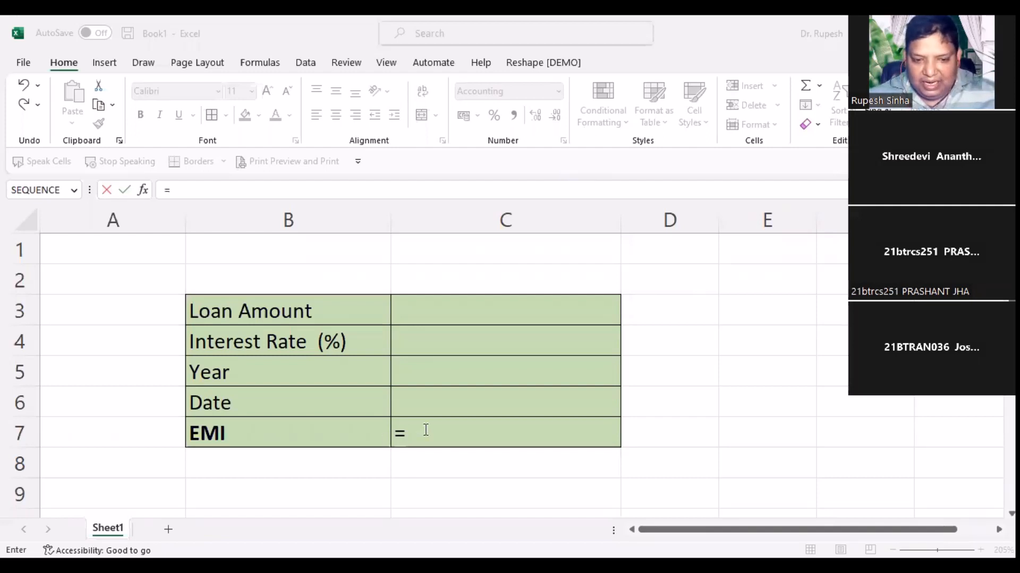
left_click(709, 491)
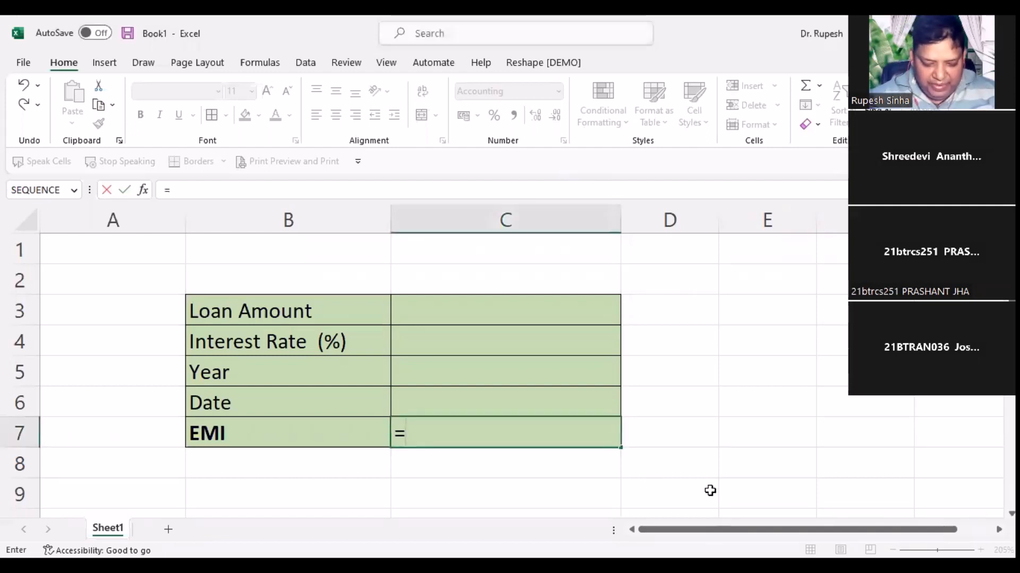
type("p")
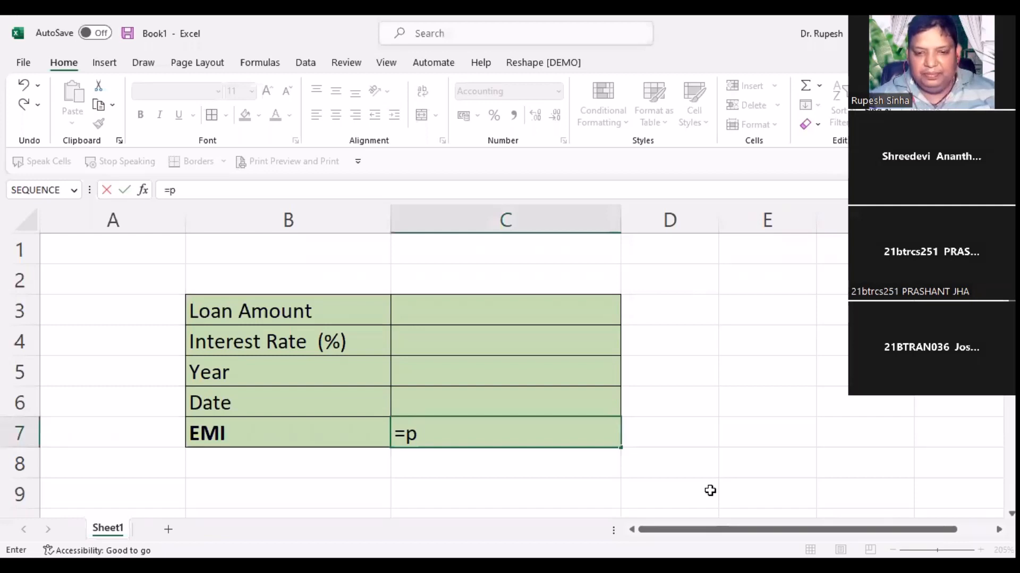
type("mt")
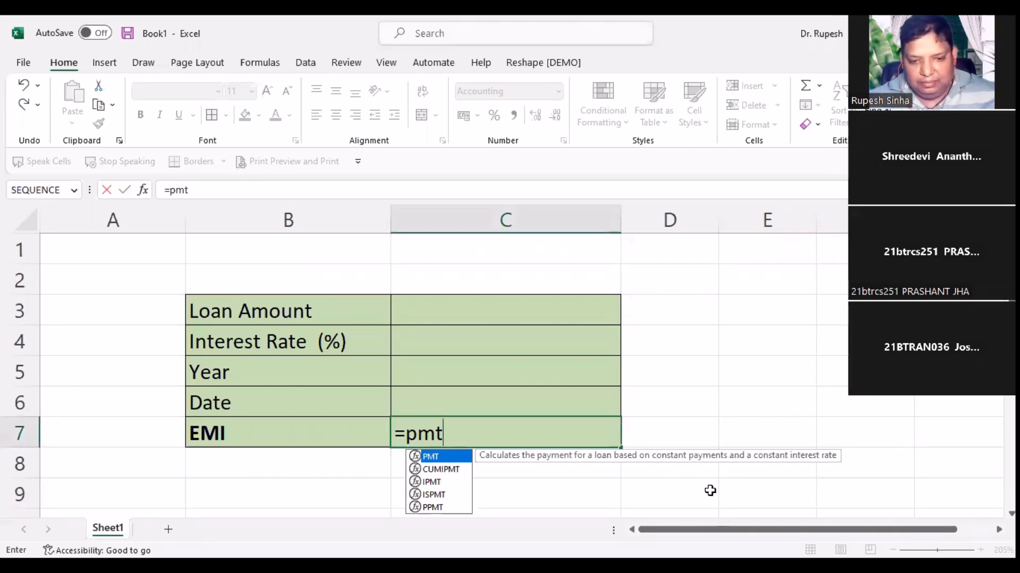
key("Tab")
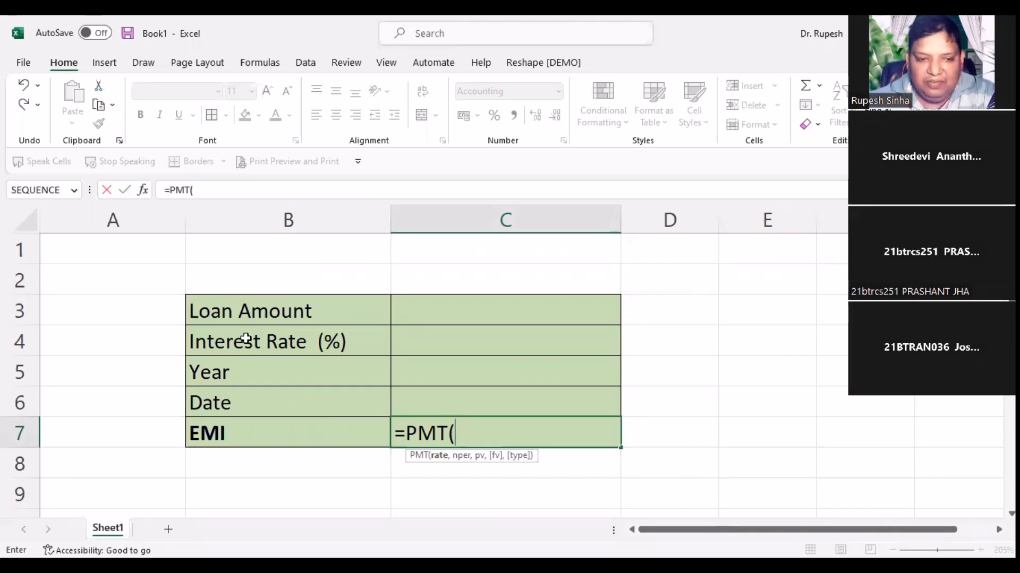
left_click(474, 341)
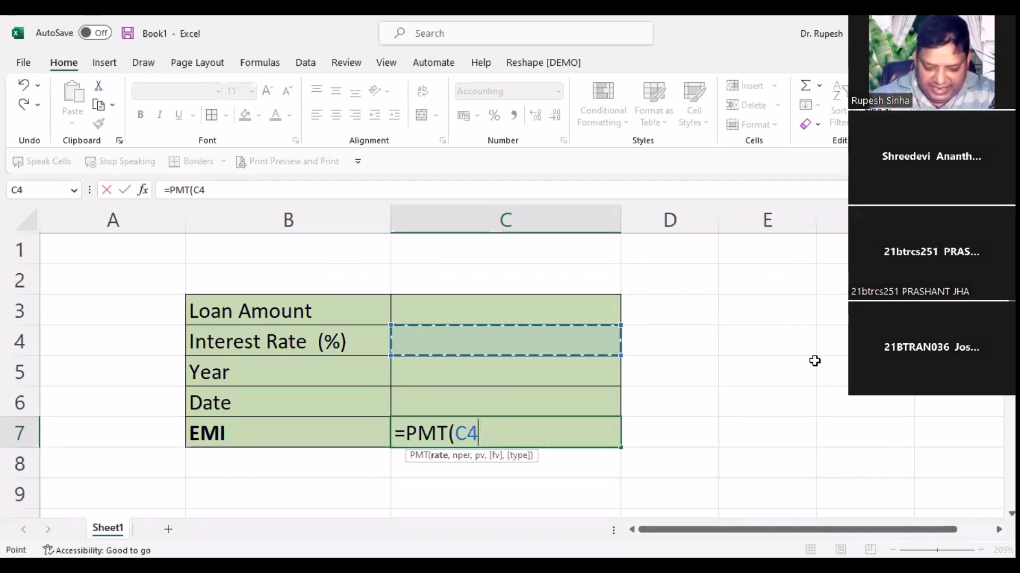
Step: Complete C7's formula as =PMT(C4/12,C5*12,-C3), which shows #NUM! while inputs are empty
type("/12")
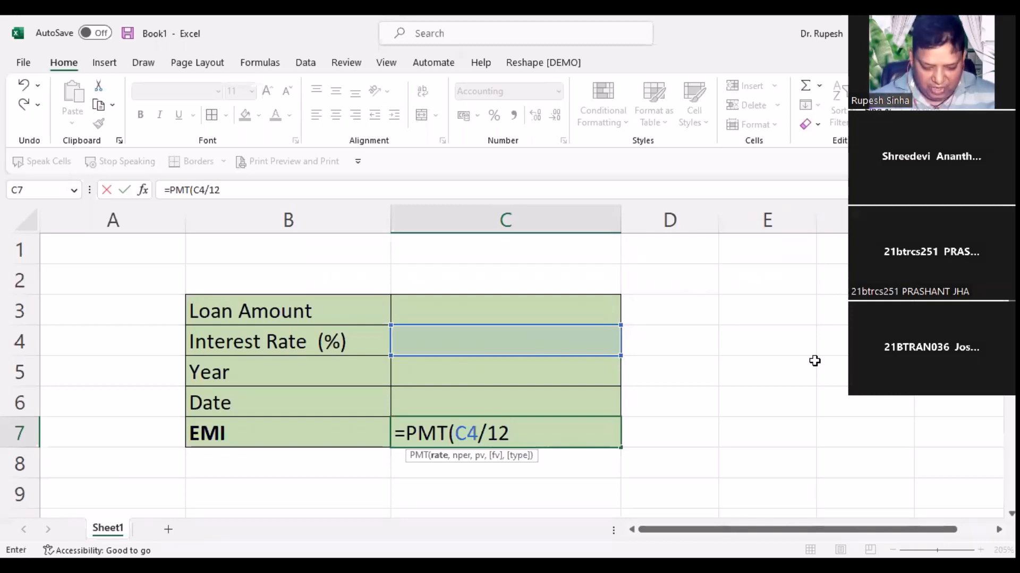
type(",")
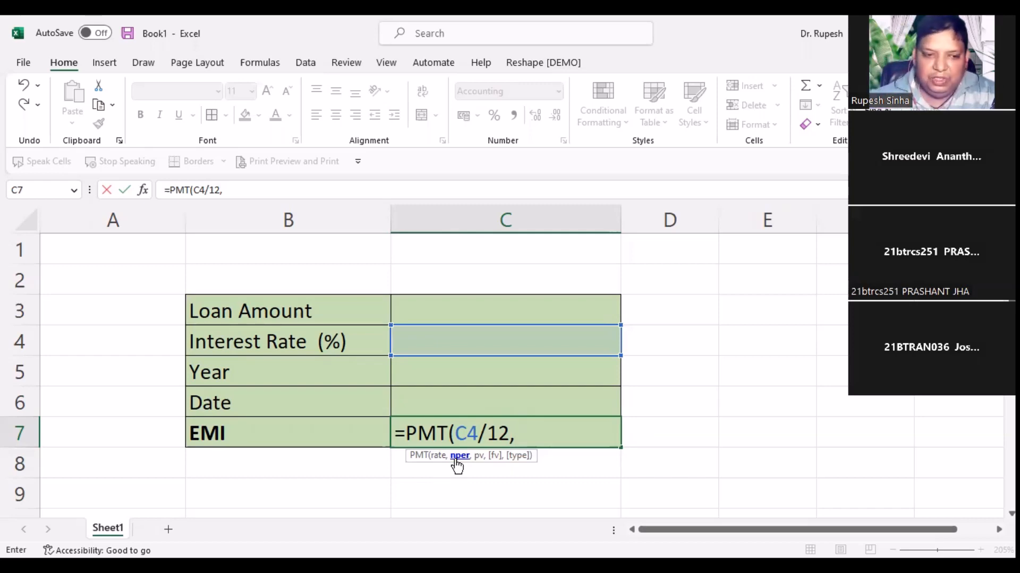
key("Up")
key("Up")
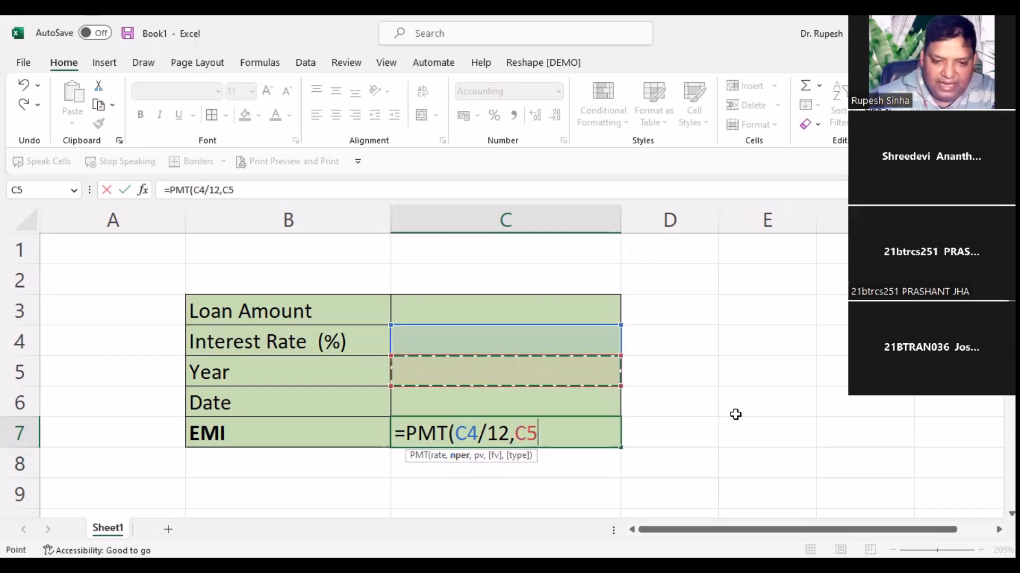
type("*1")
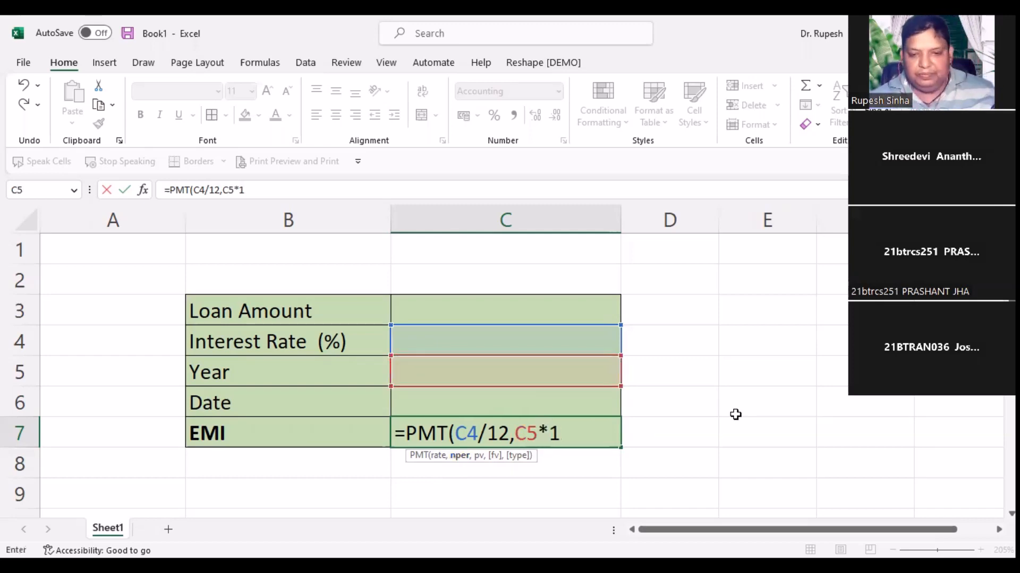
type("2")
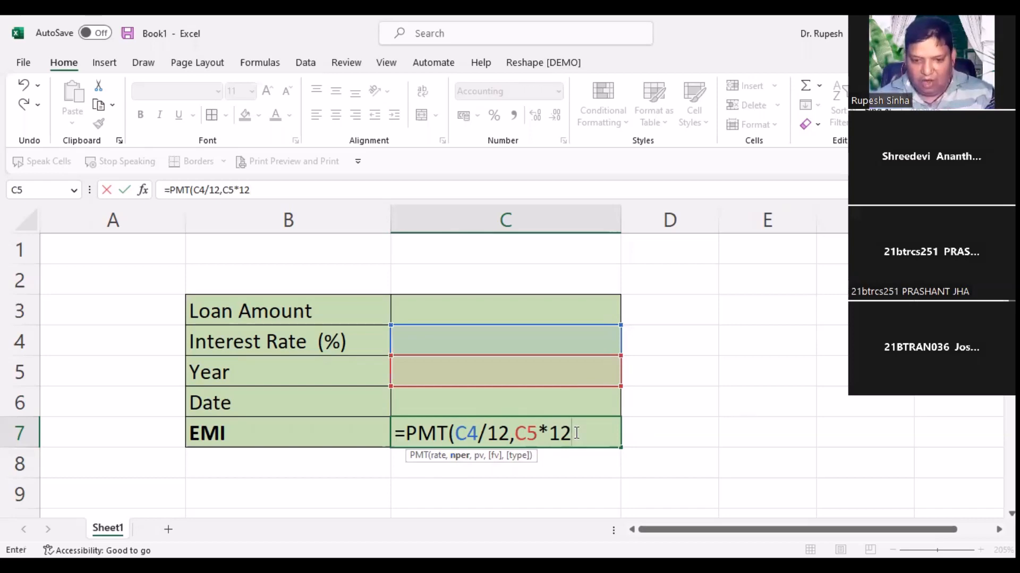
type(",")
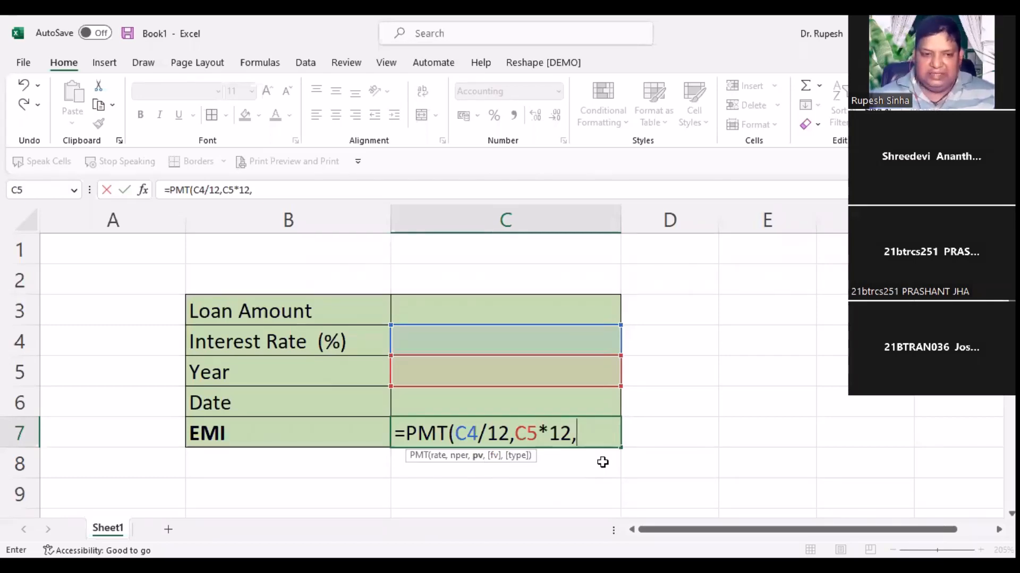
type("-")
key("Up")
key("Up")
key("Up")
key("Up")
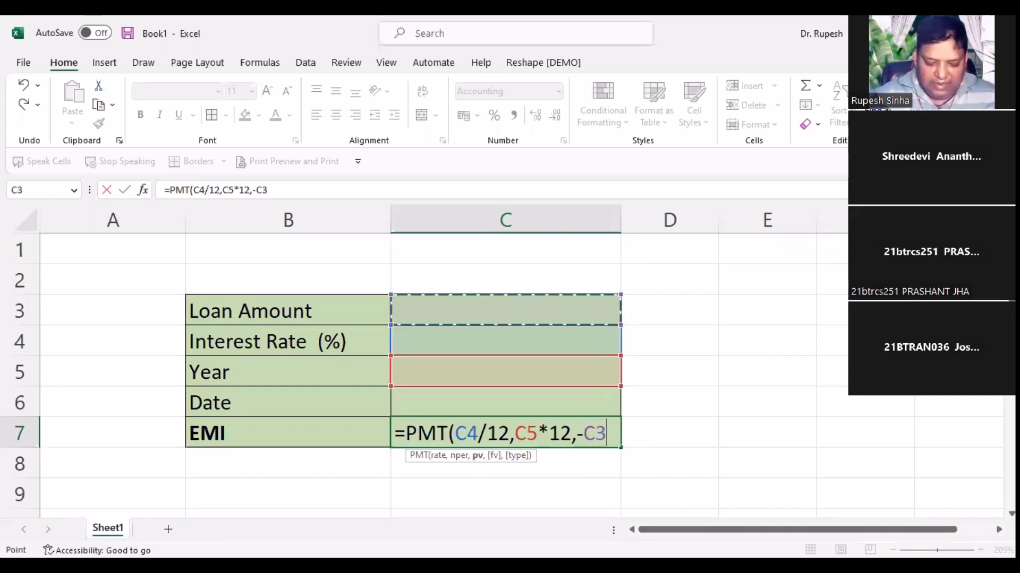
type(")")
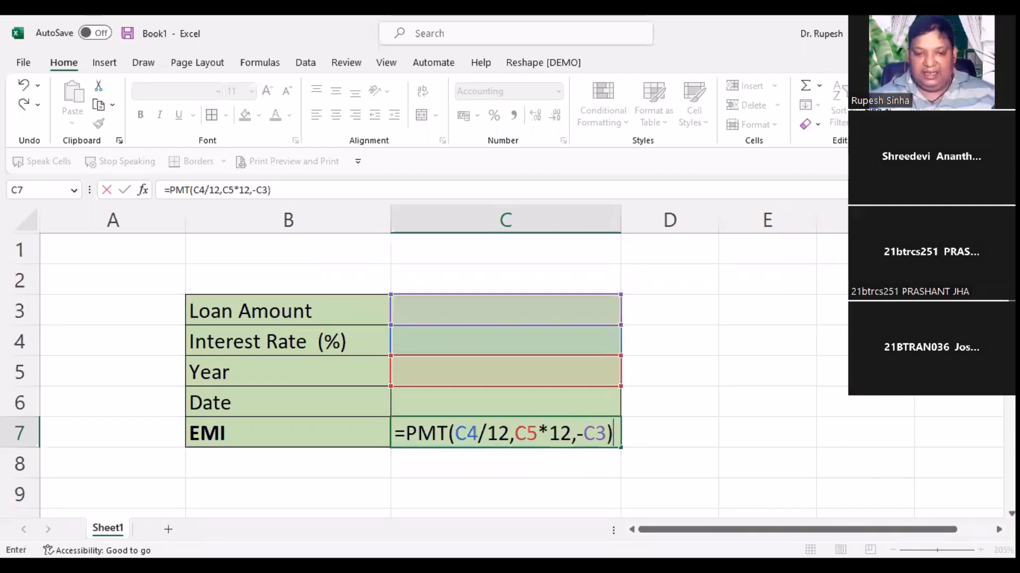
key("Return")
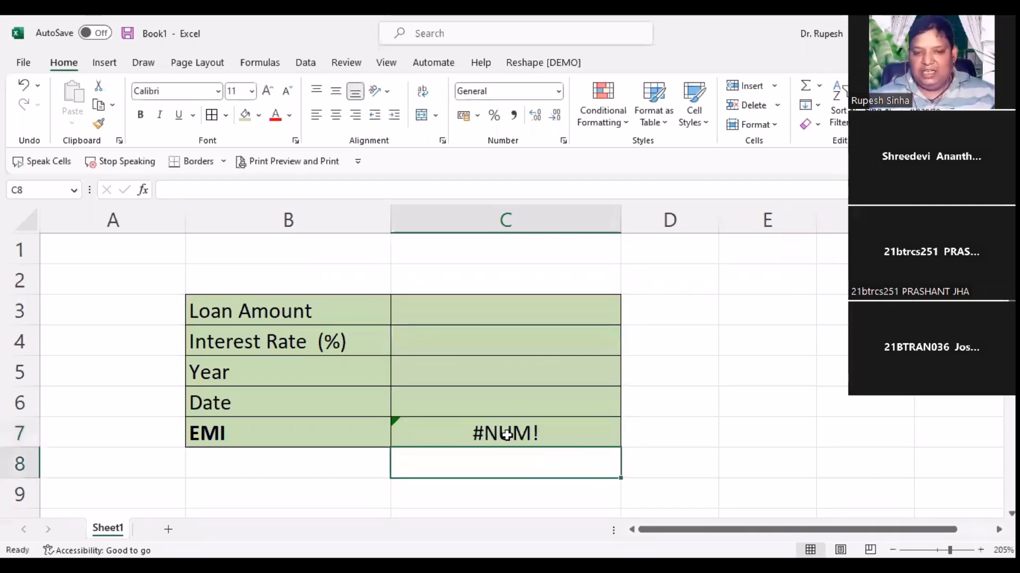
key("Up")
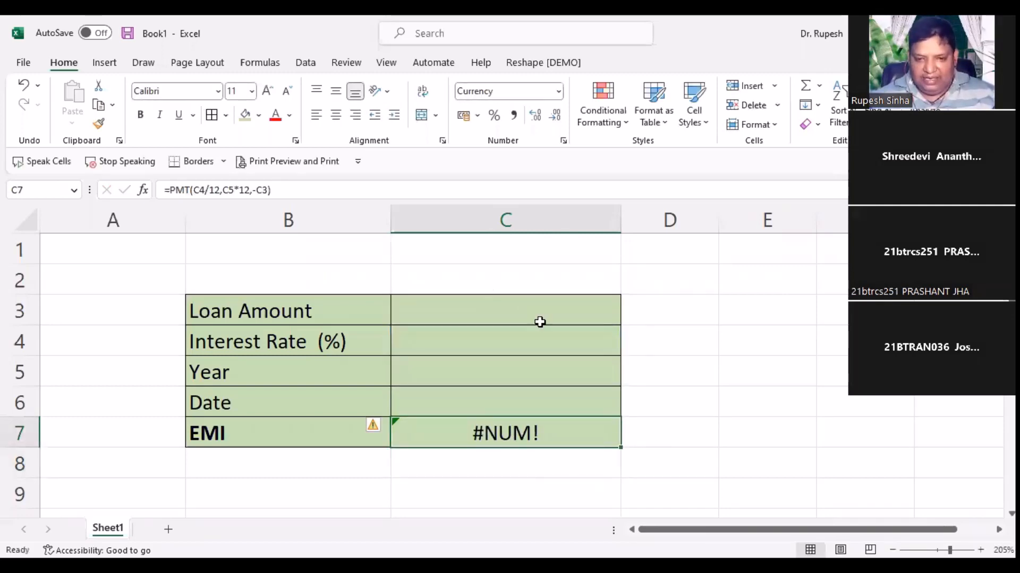
Step: Enter loan amount 100000, rate 12 and term 1 year in C3:C5, giving EMI ₹ 8,884.88
left_click(490, 312)
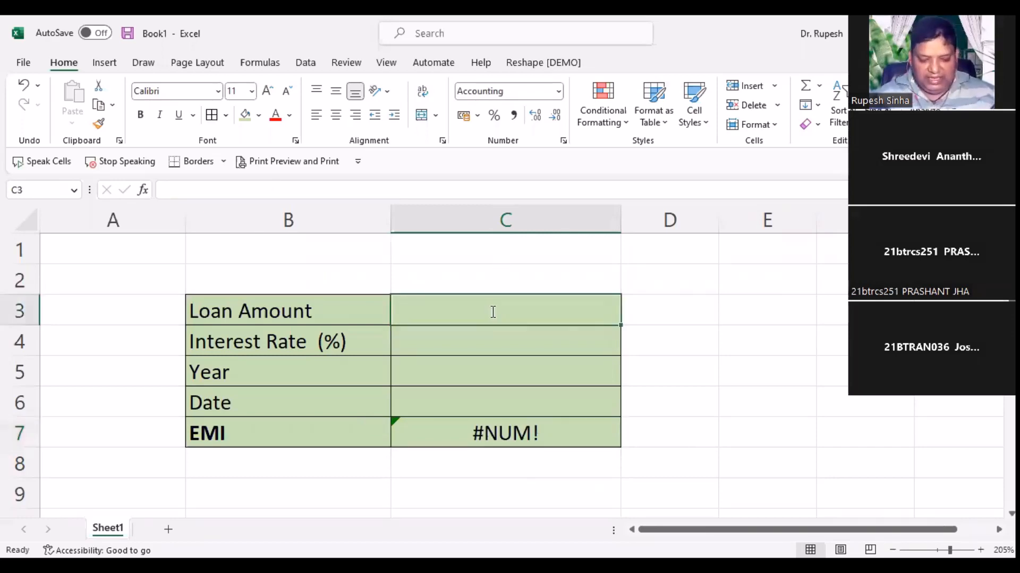
type("100")
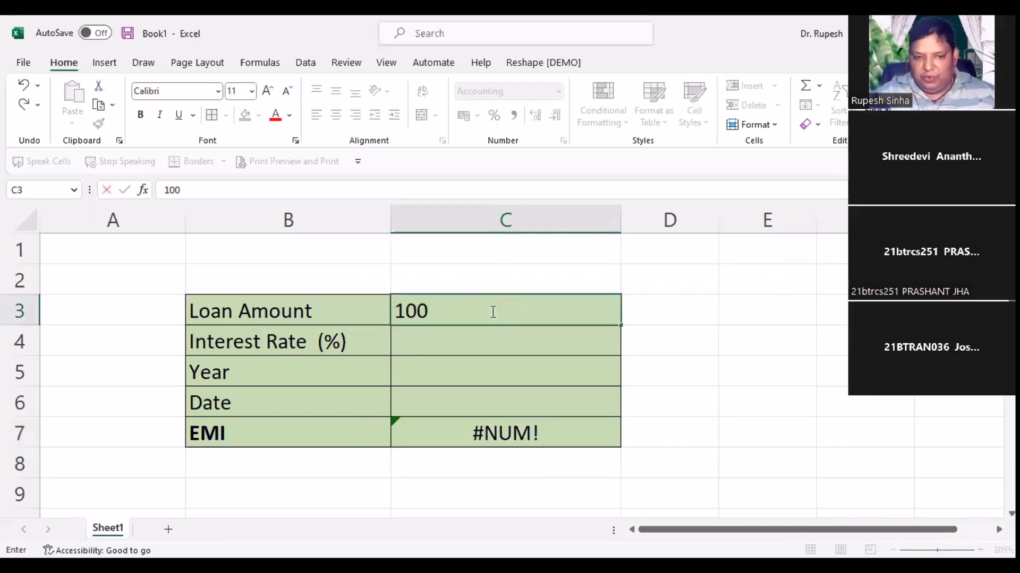
type("0")
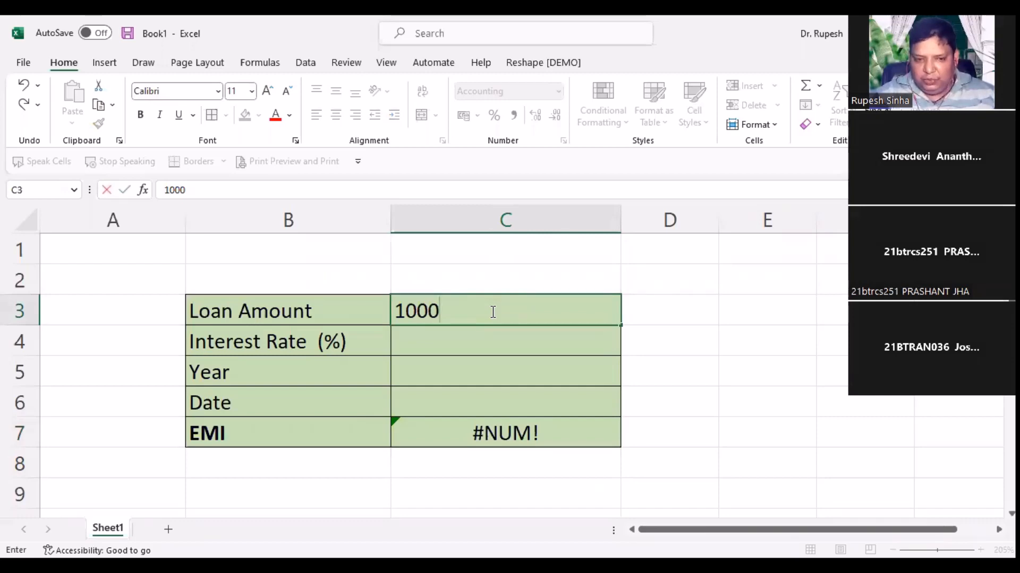
type("00")
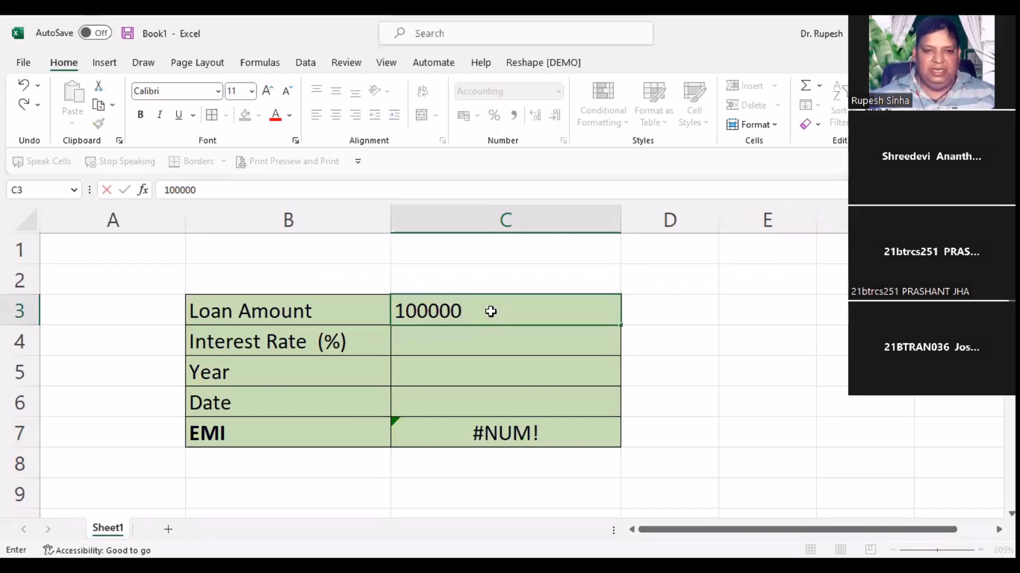
key("Return")
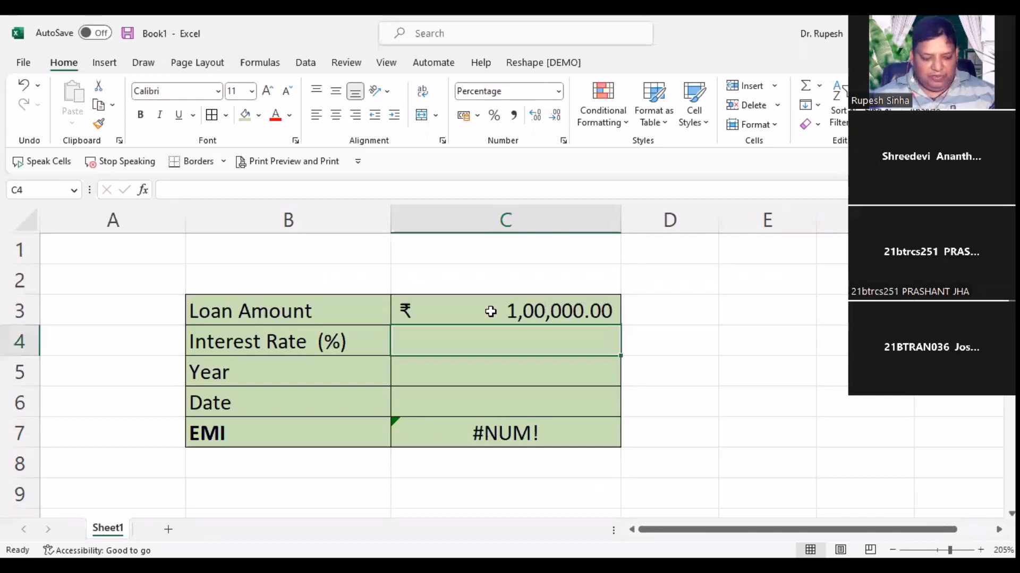
type("12")
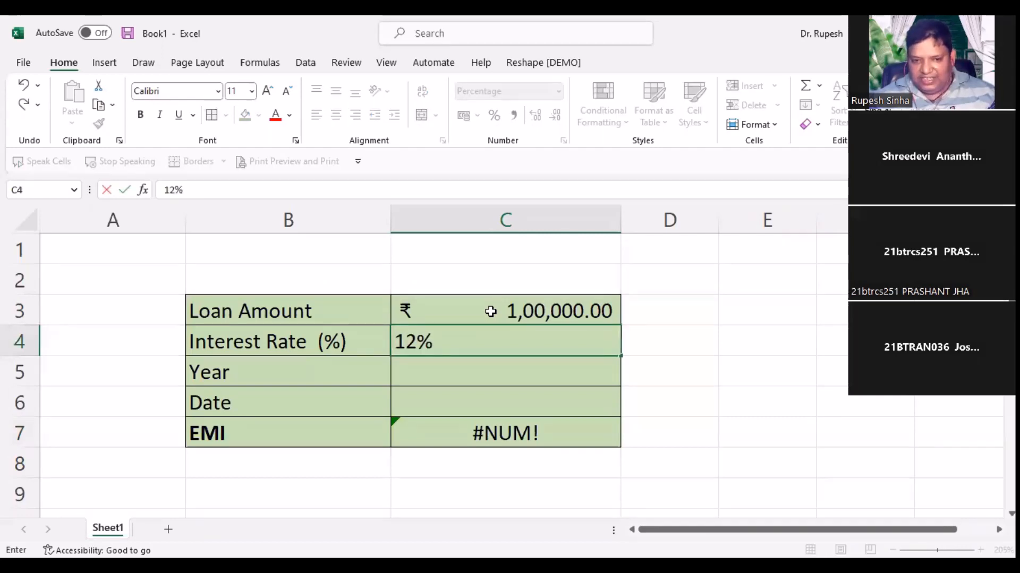
key("Return")
type("1")
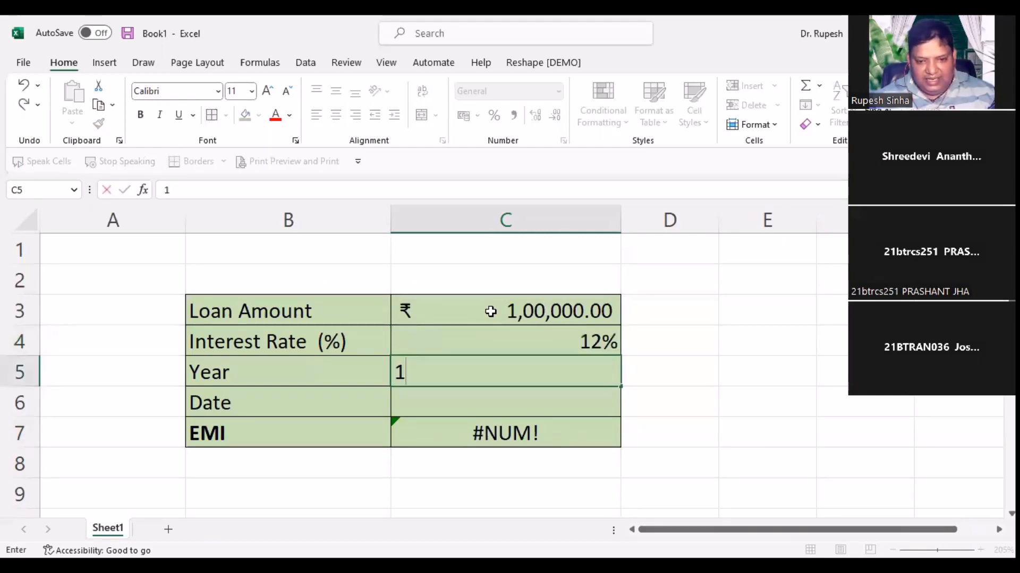
key("Return")
key("Down")
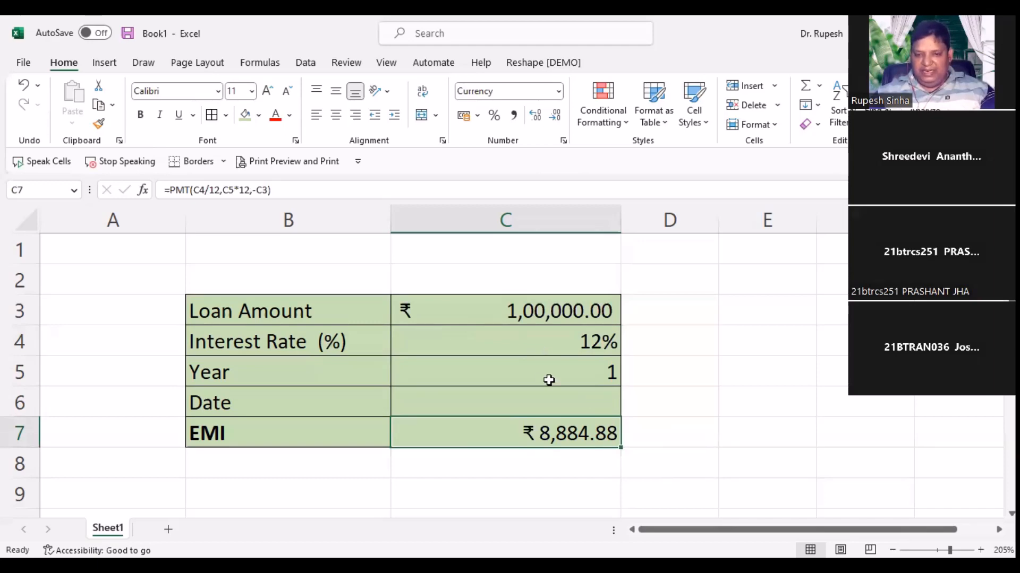
Step: Try loan terms of 2 and then 3 years in C5
left_click(549, 380)
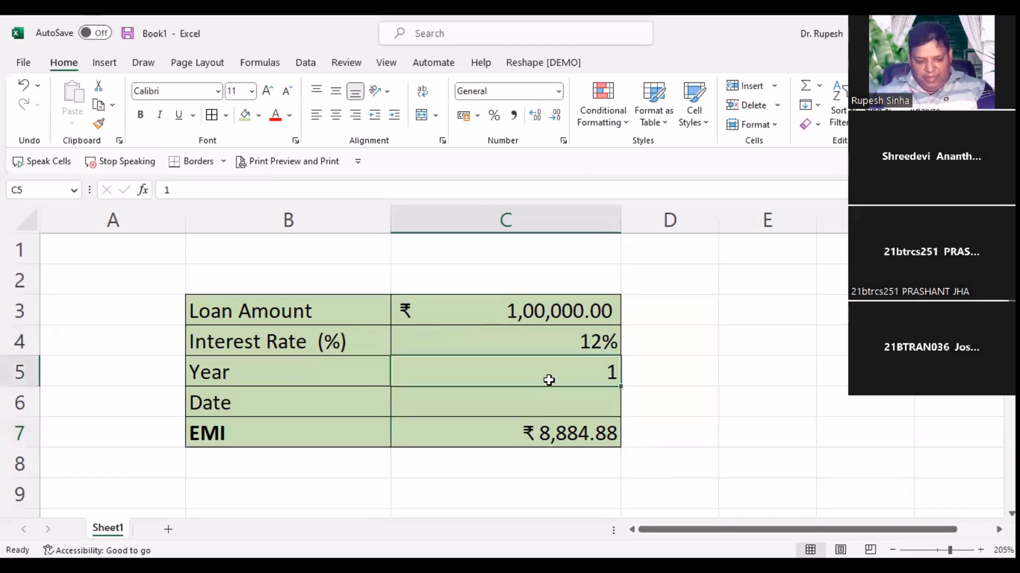
type("2")
left_click(677, 444)
left_click(541, 432)
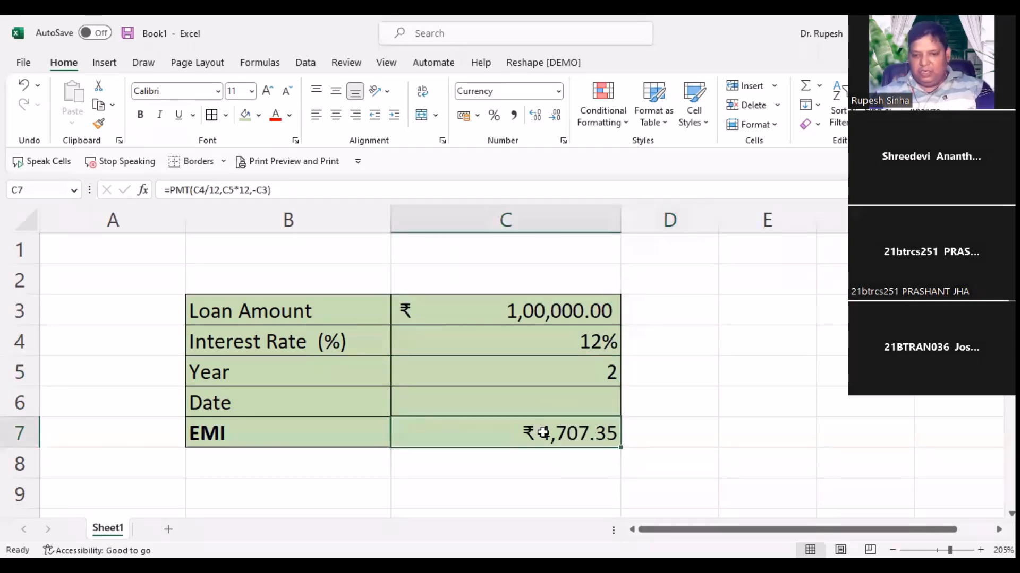
left_click(565, 379)
type("3")
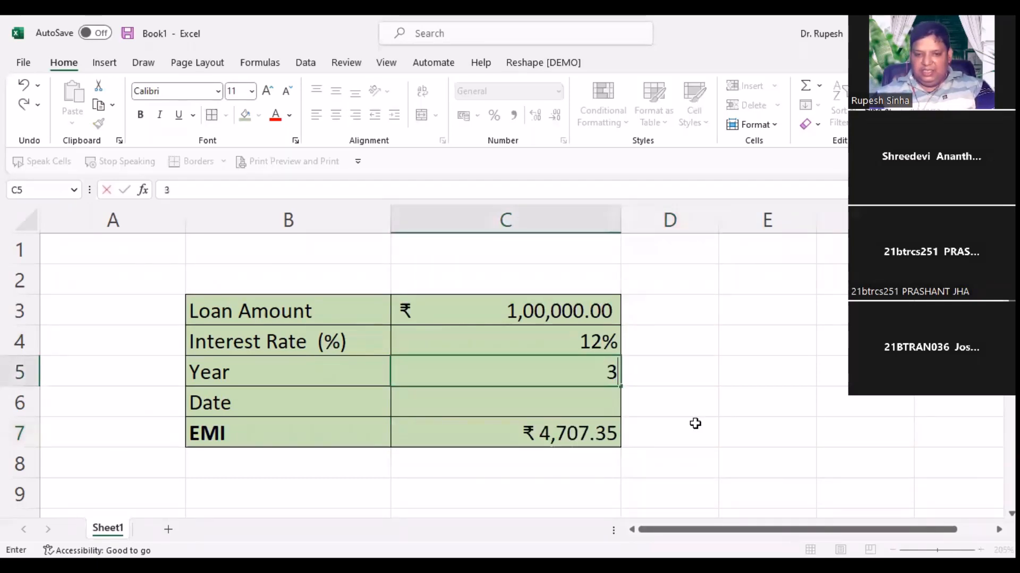
key("Return")
Step: Try 10 years, then settle on a 15-year term for an EMI of ₹ 1,200.17
left_click(574, 378)
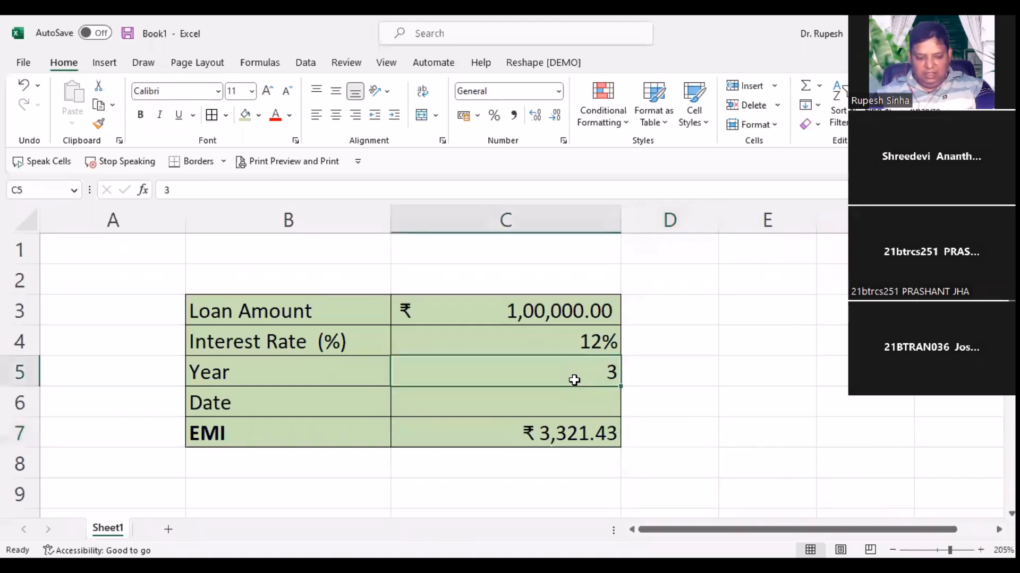
type("10")
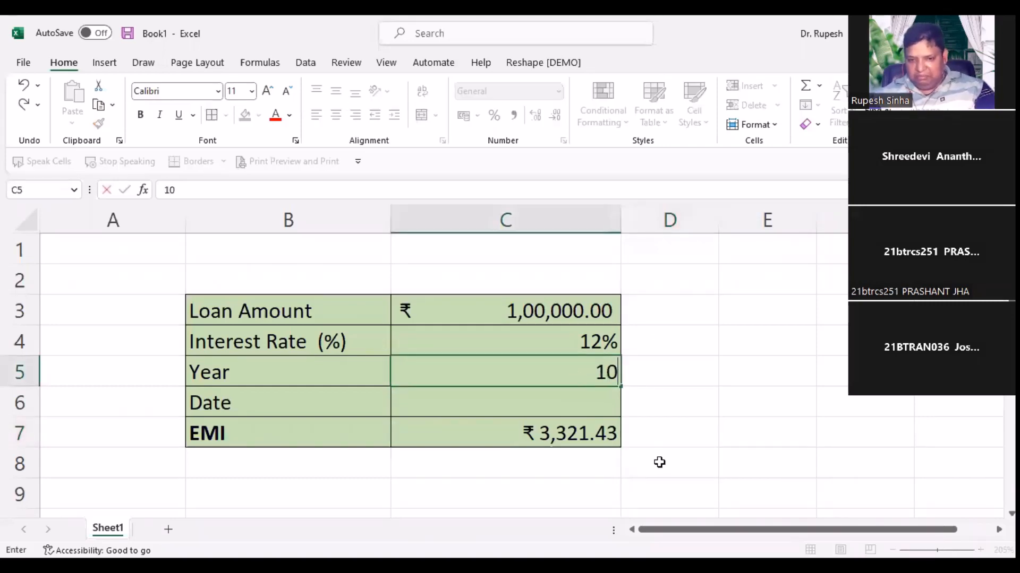
left_click(659, 463)
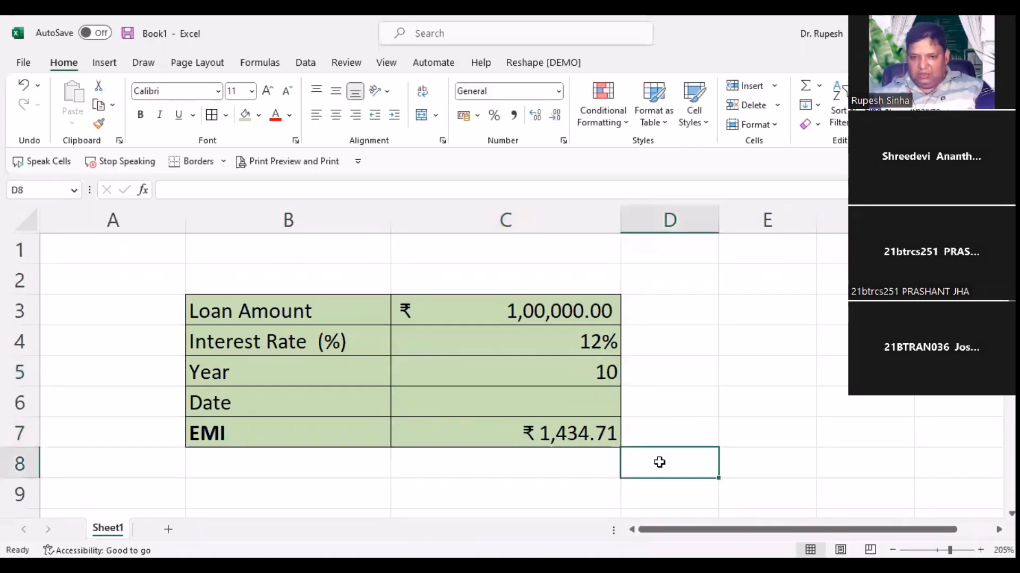
left_click(582, 372)
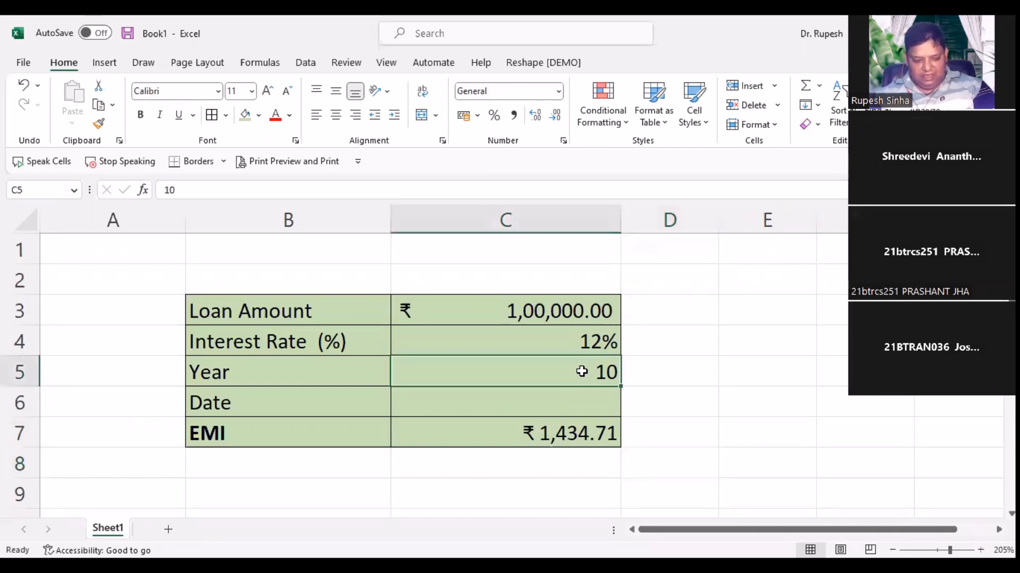
type("15")
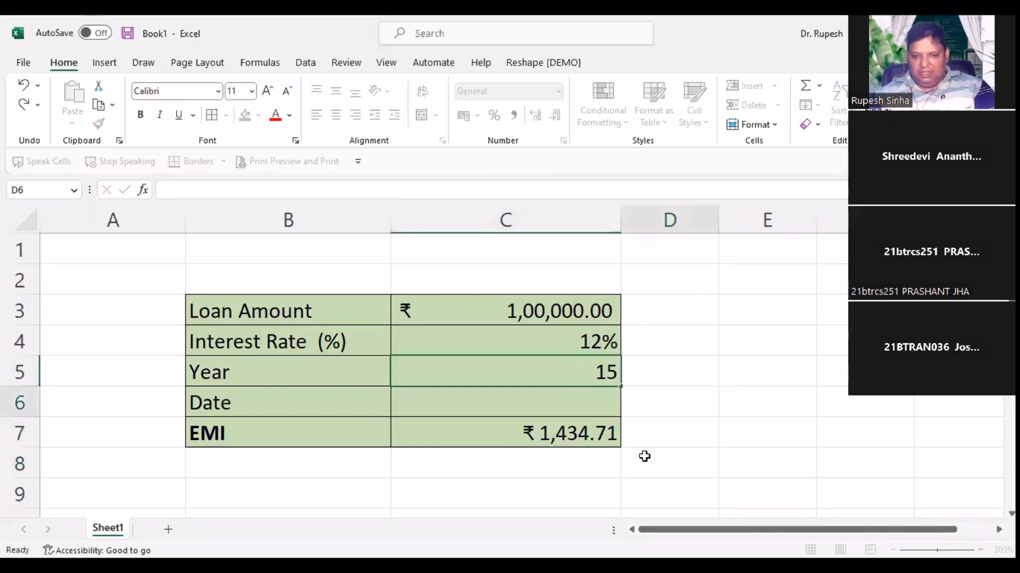
left_click(672, 388)
left_click(597, 429)
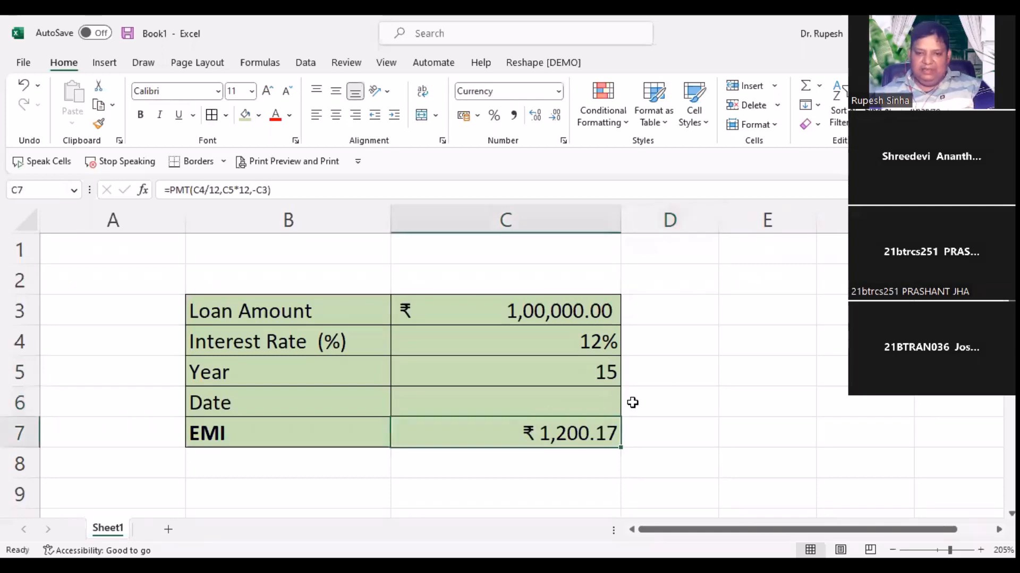
left_click(664, 406)
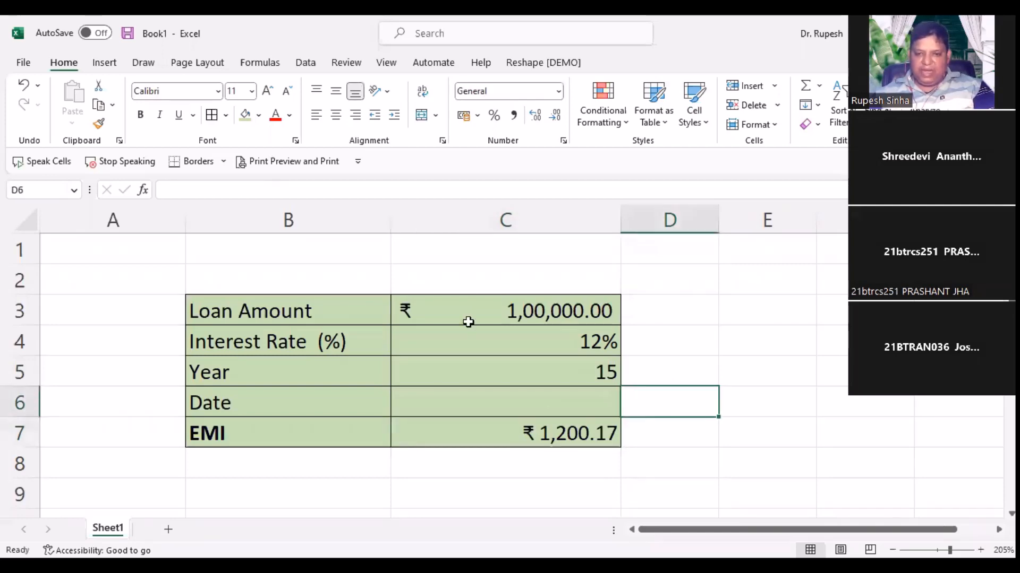
left_click(557, 407)
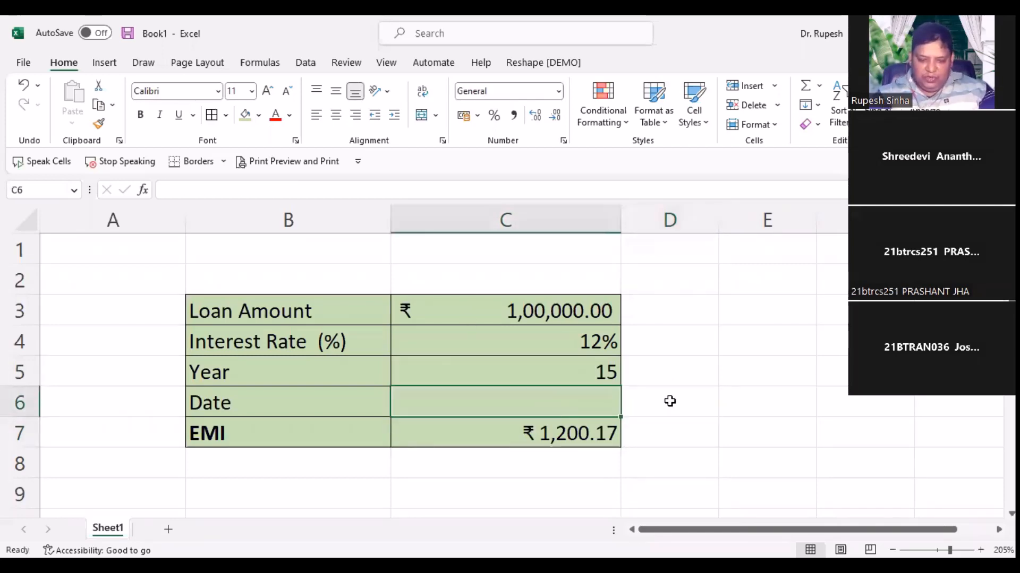
Step: Enter 01-04-2023 as the loan start date in C6
type("01-04-2023")
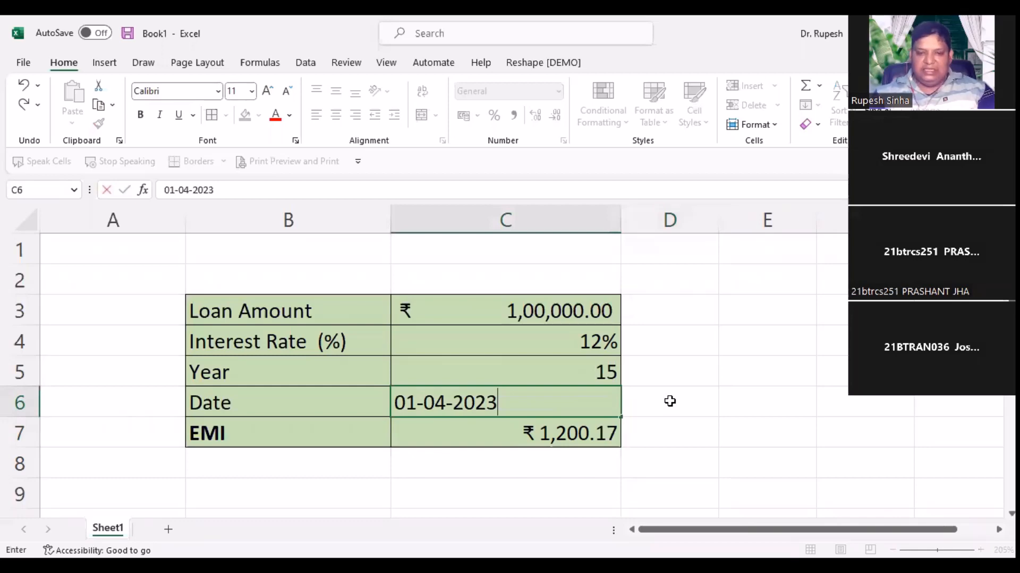
key("Return")
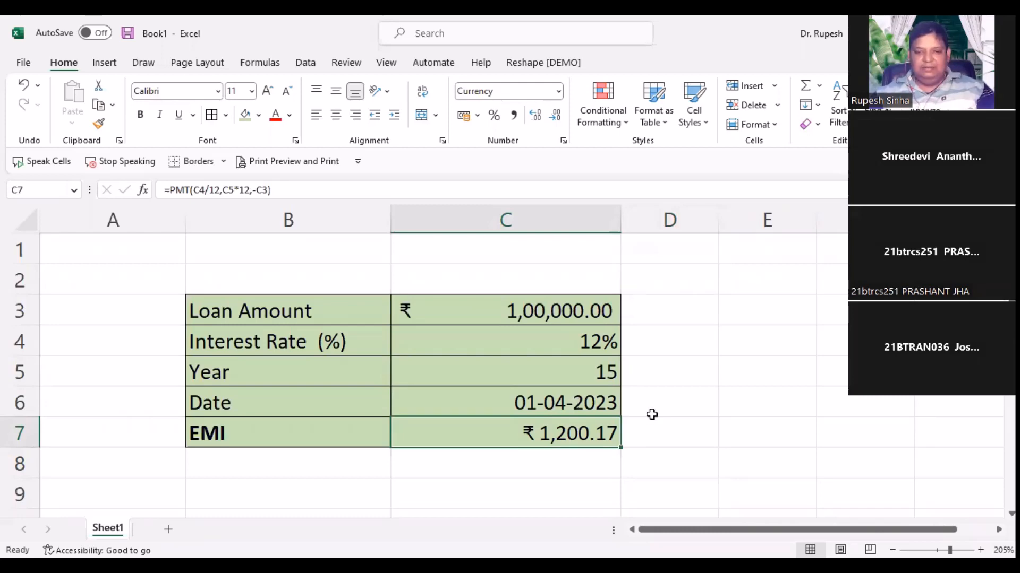
scroll(575, 423, "down", 2)
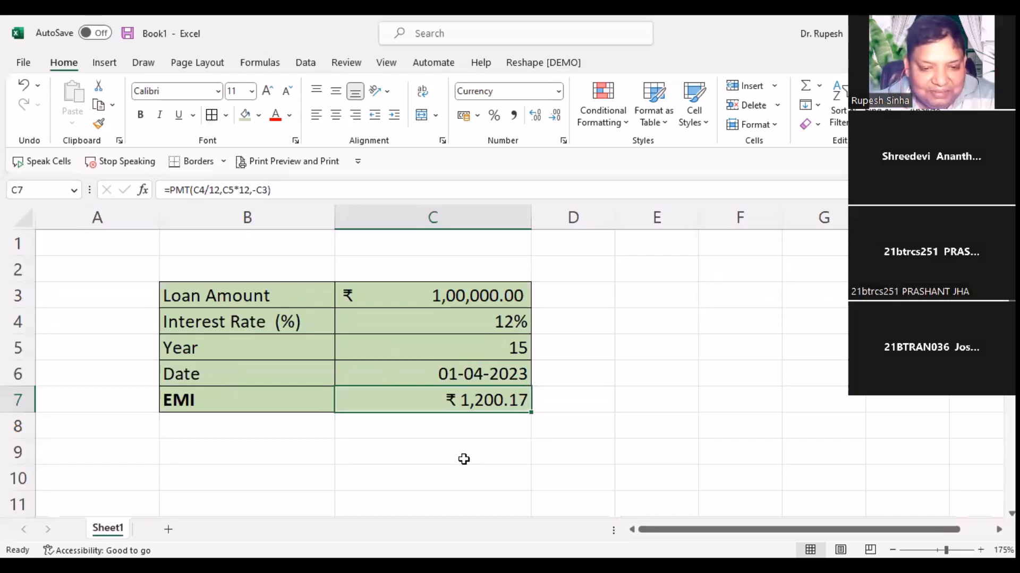
Step: Make the EMI row bold and reopen C7's PMT formula for editing
left_click(449, 441)
left_click_drag(388, 294, 415, 391)
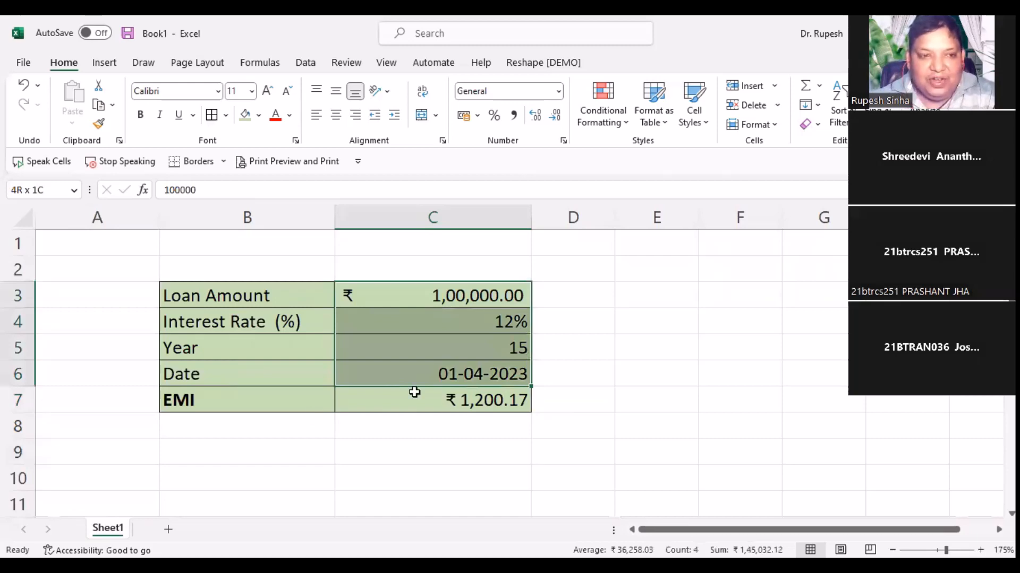
left_click(140, 116)
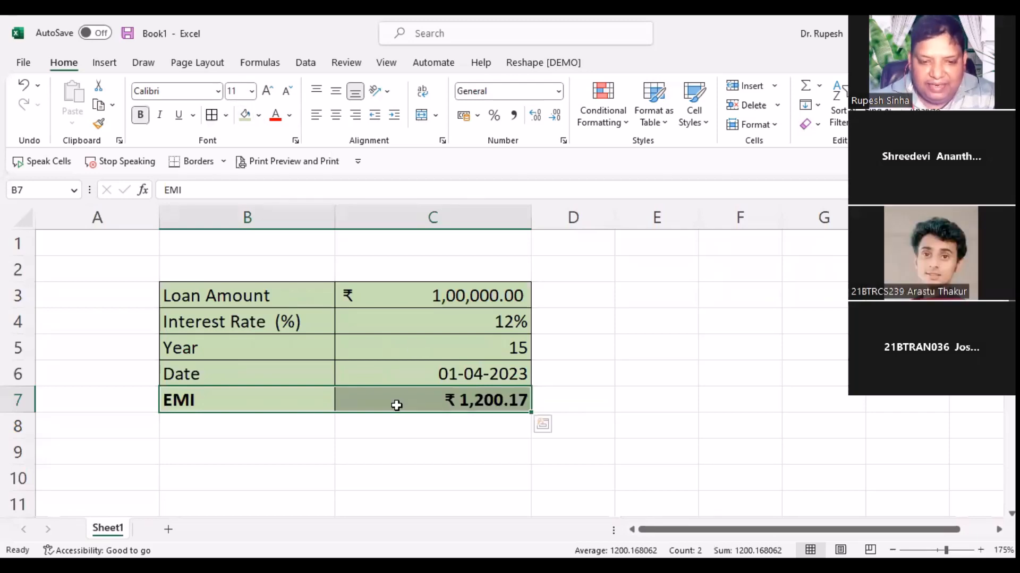
key("Tab")
key("F2")
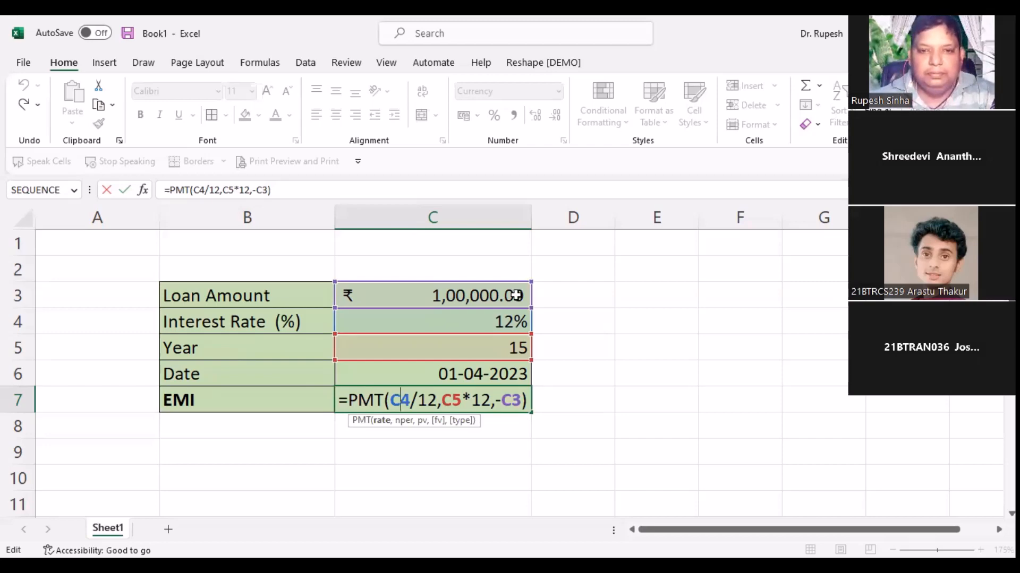
Step: Recommit C7's =PMT(C4/12,C5*12,-C3) formula so the EMI shows ₹ 1,200.17
key("alt+Tab")
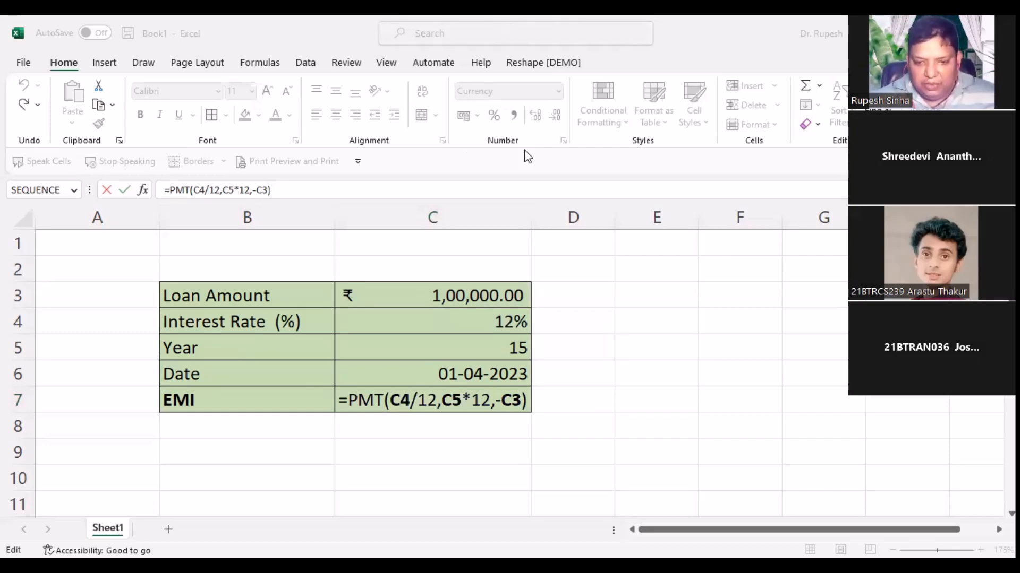
left_click(632, 472)
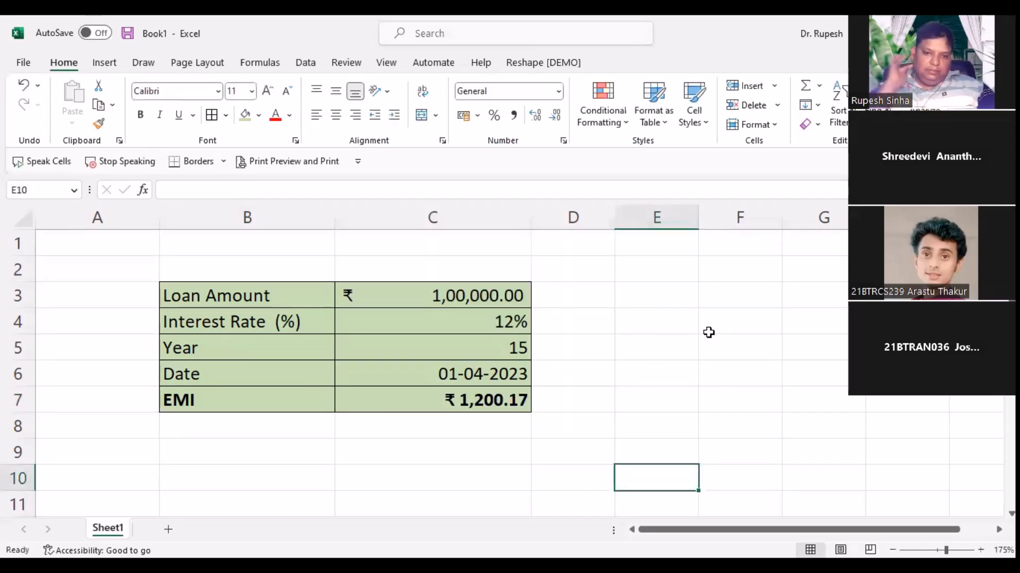
double_click(446, 400)
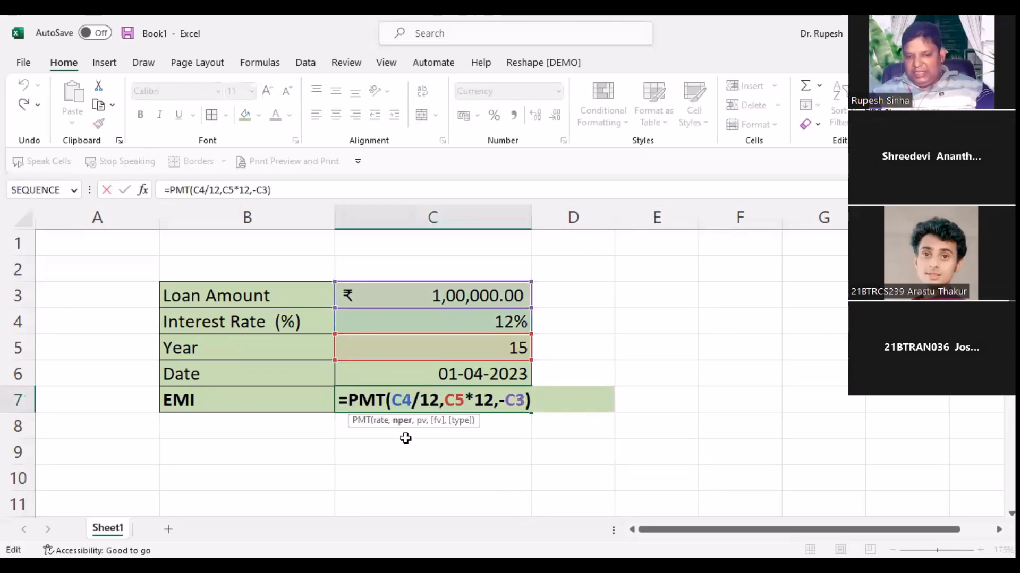
left_click(549, 448)
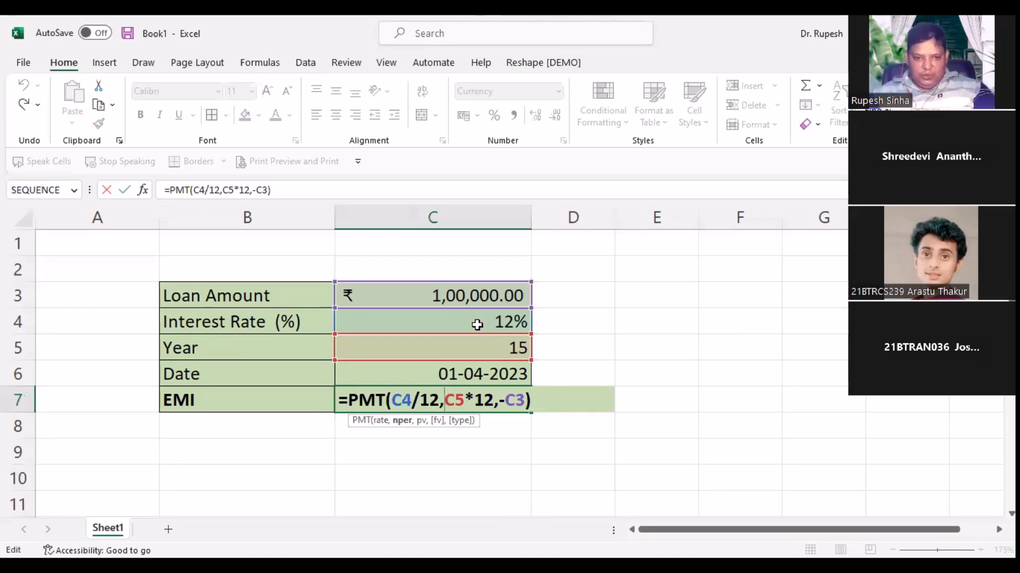
left_click(468, 289)
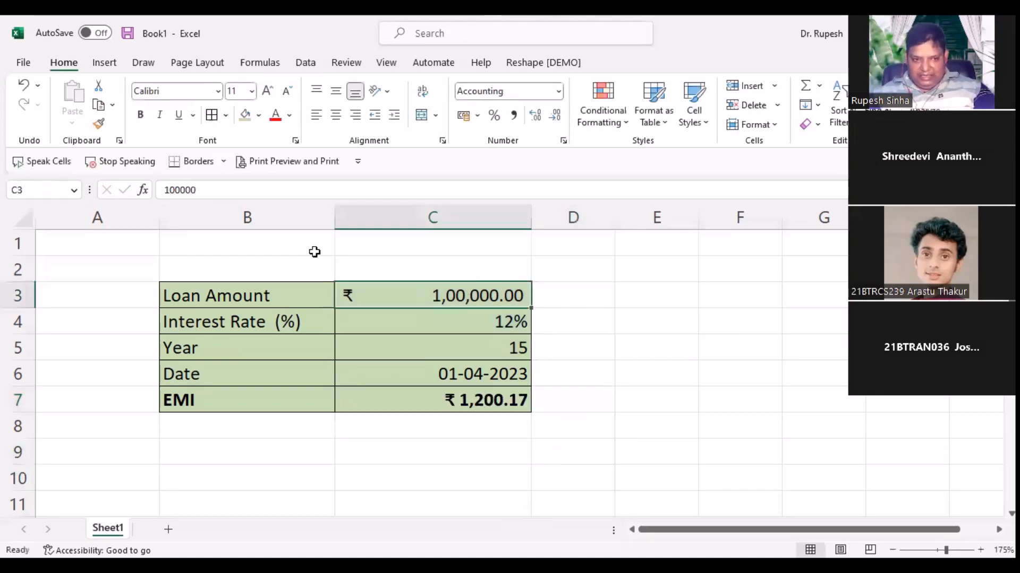
Step: Name C3 LoanAmt, C4 rate and C5 year through the Name Box
left_click(40, 192)
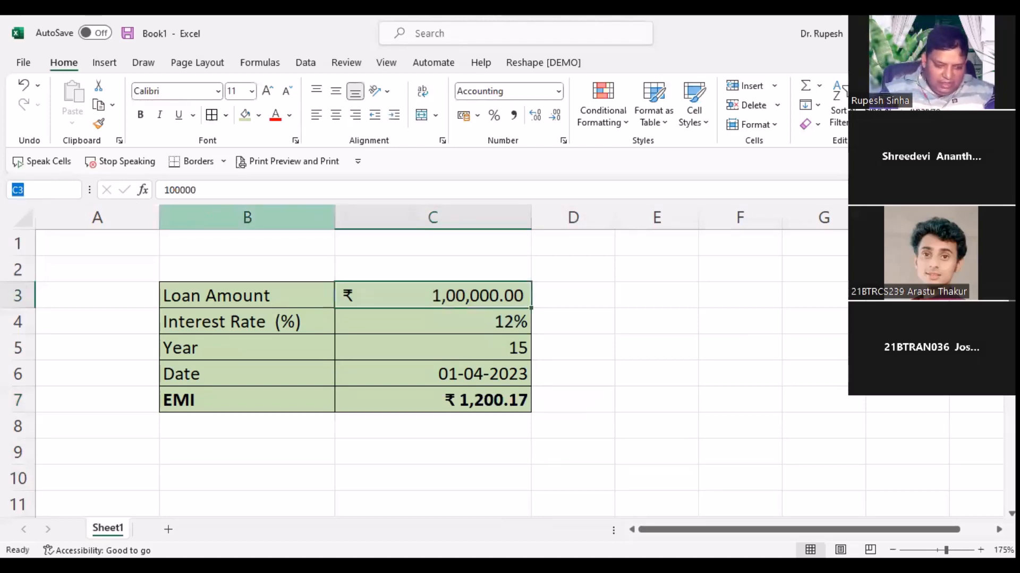
type("LoanA")
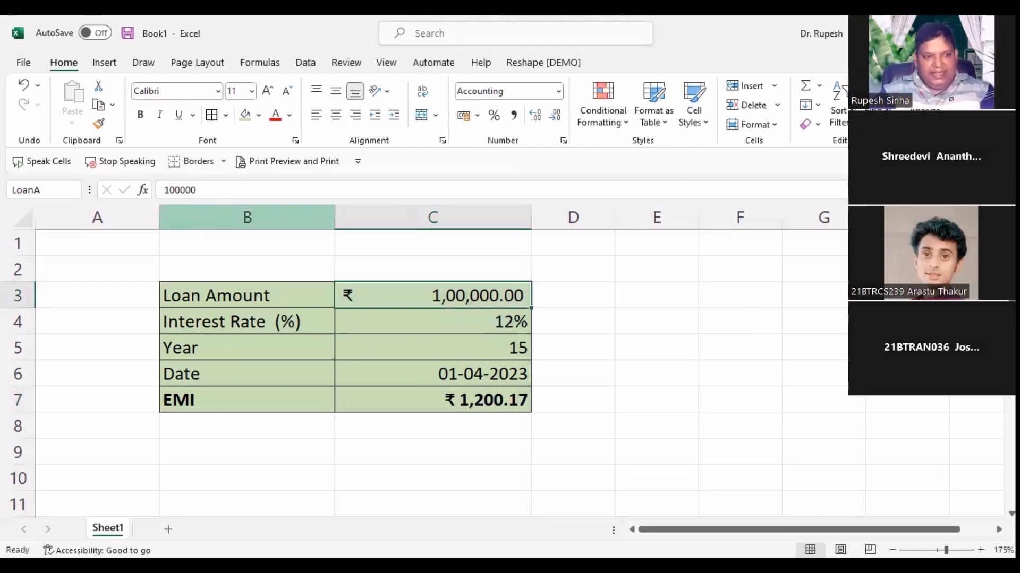
type("mt")
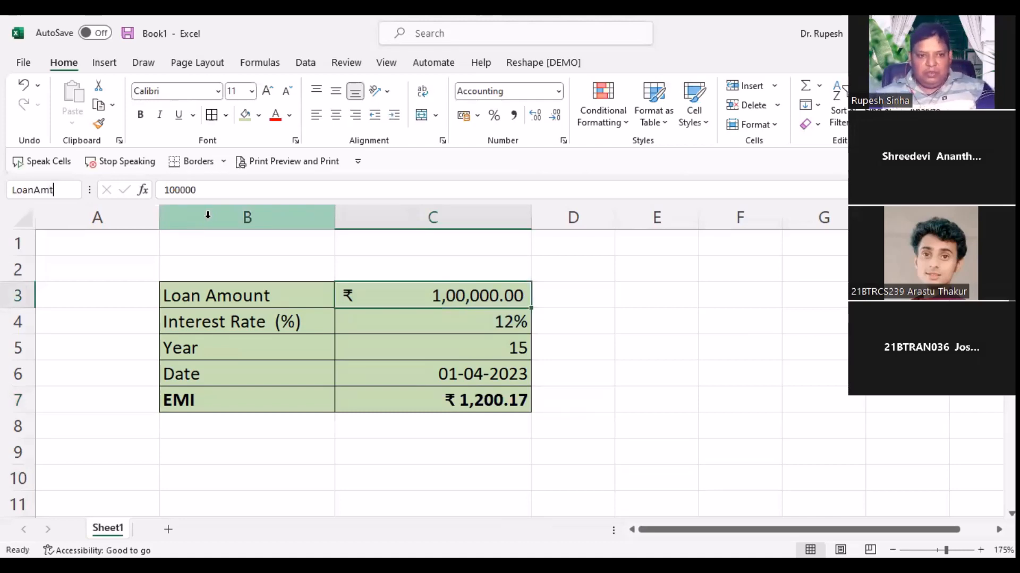
key("Return")
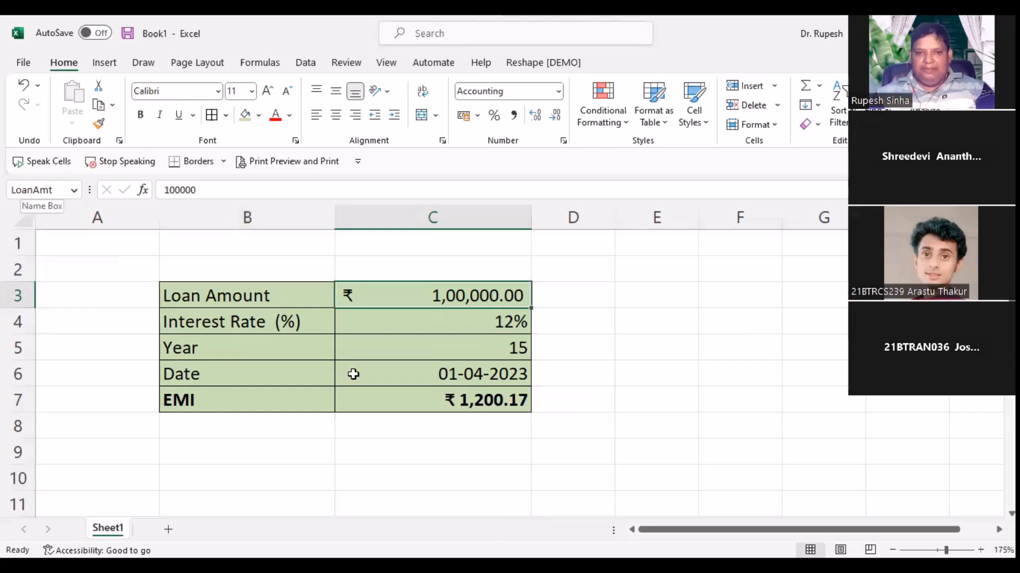
left_click(366, 323)
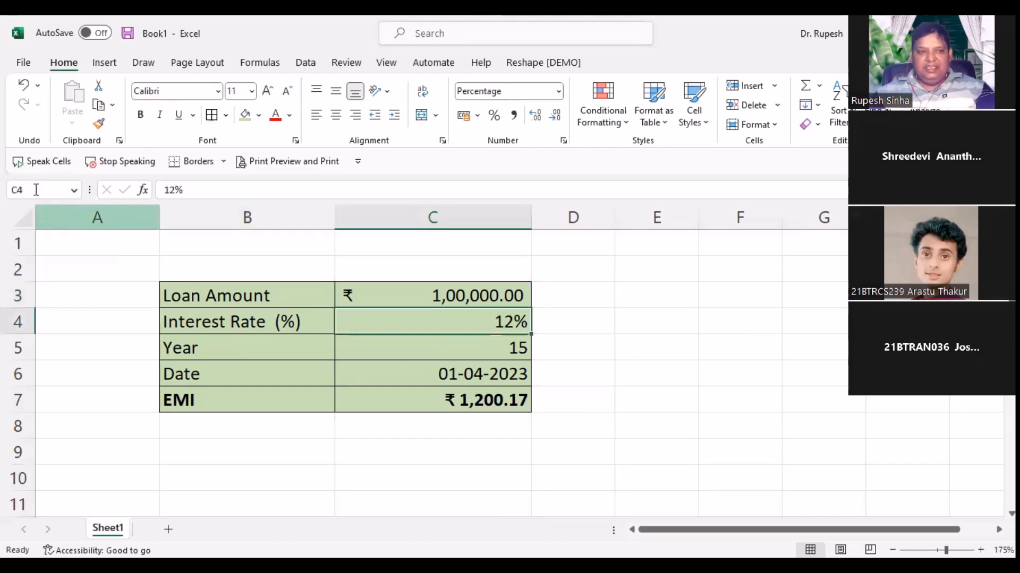
left_click(34, 187)
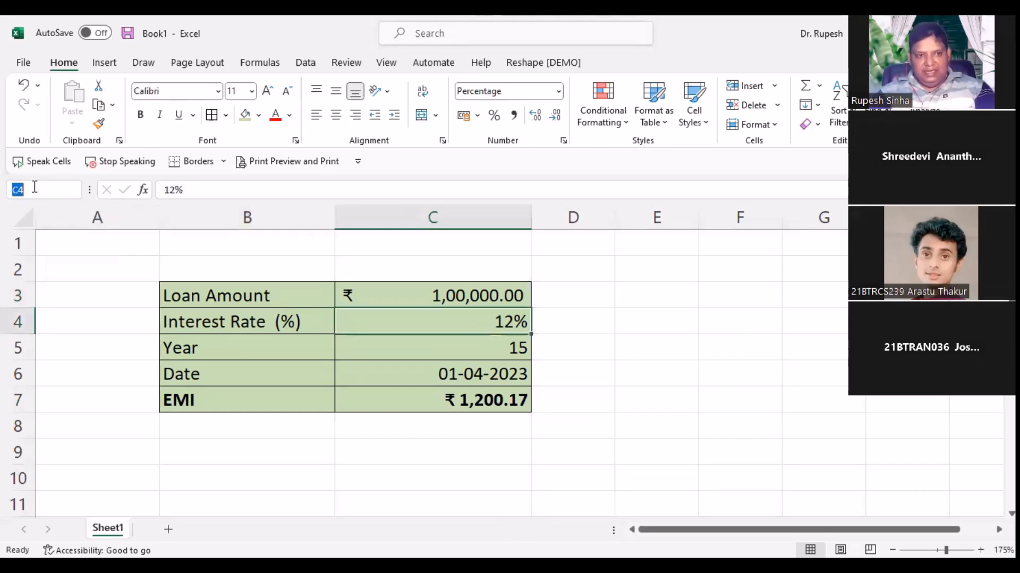
type("rate")
key("Return")
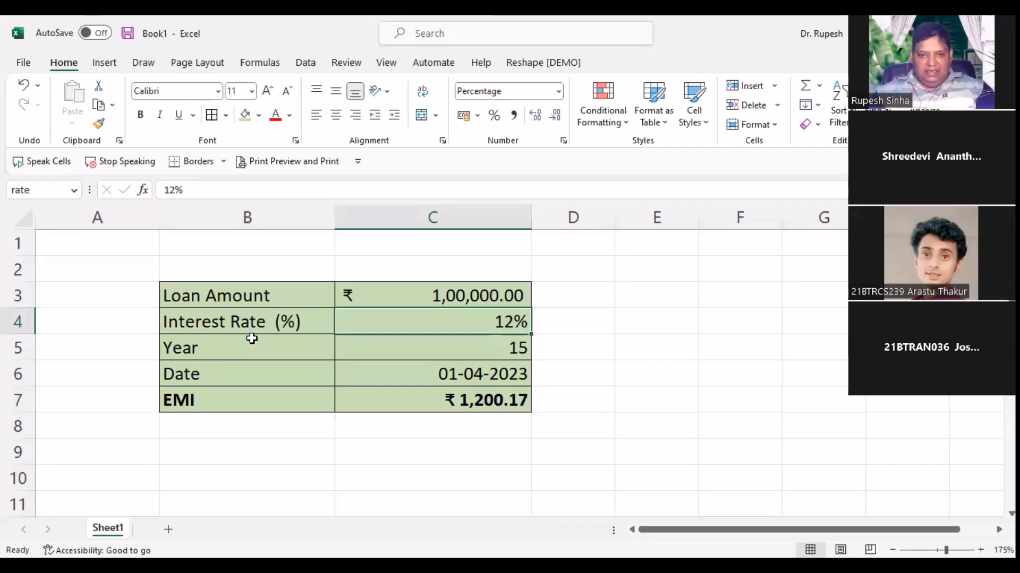
key("Down")
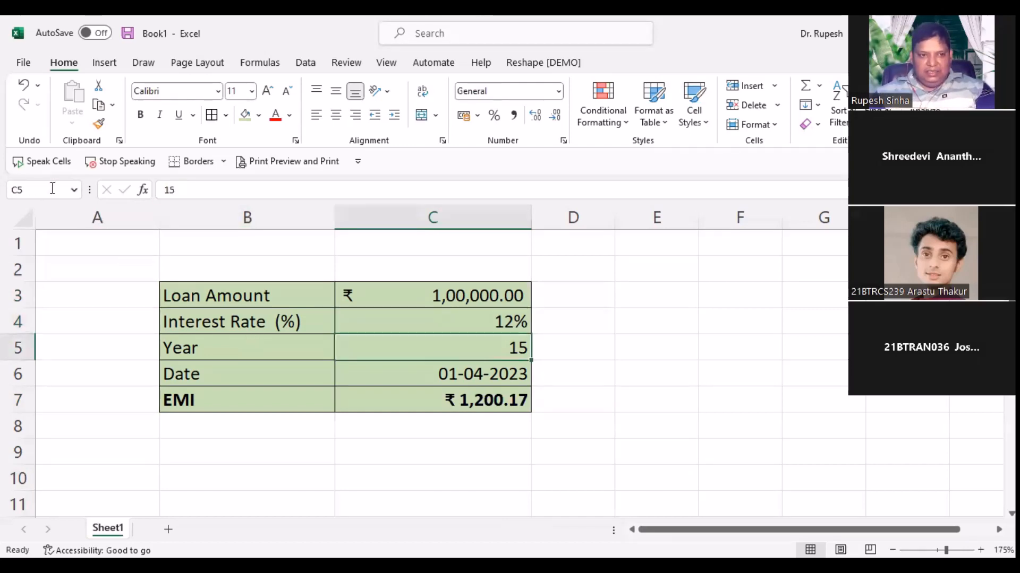
left_click(52, 188)
type("yea")
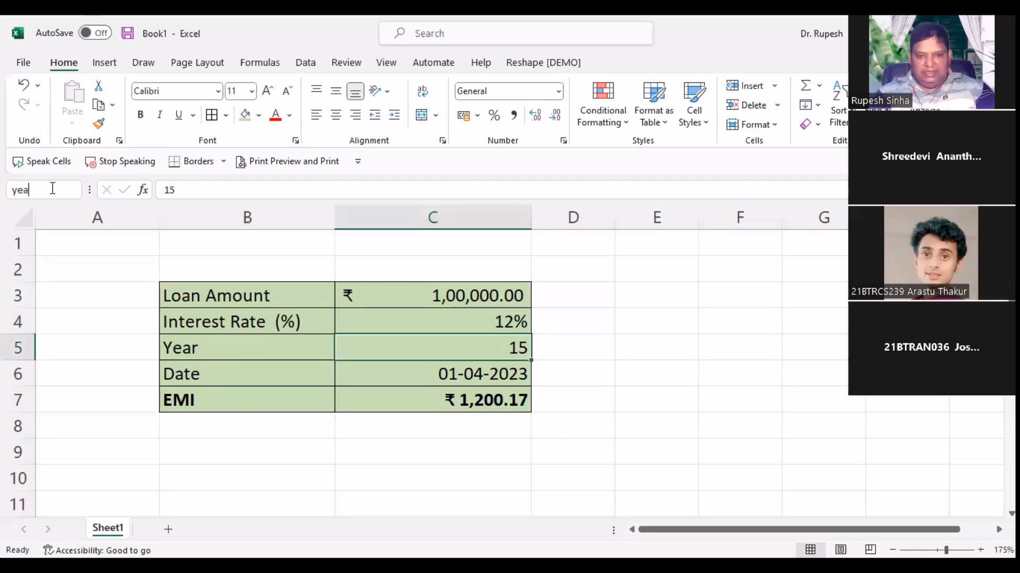
type("r")
key("Return")
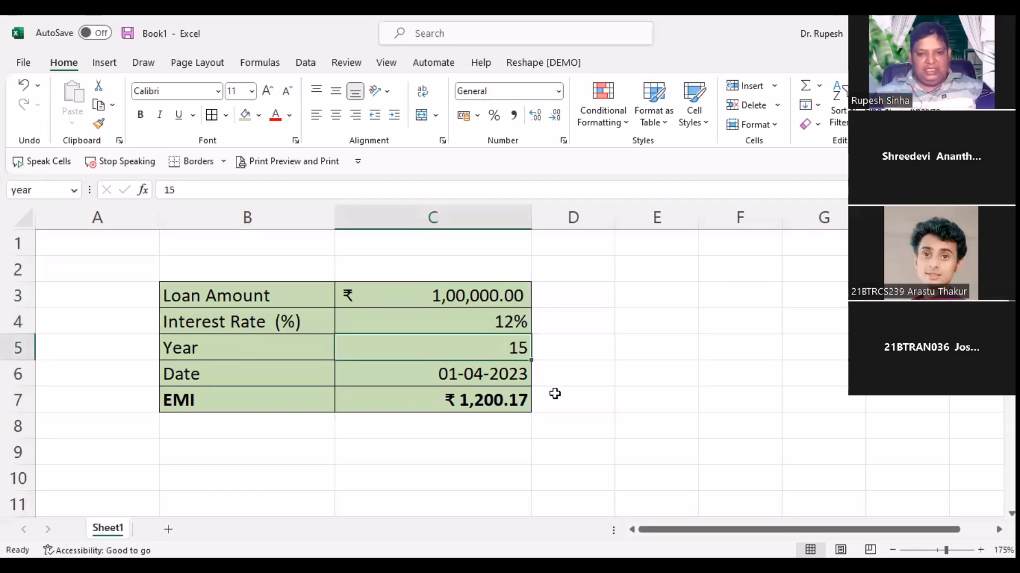
Step: Inspect C7's EMI formula without changing it
left_click(464, 404)
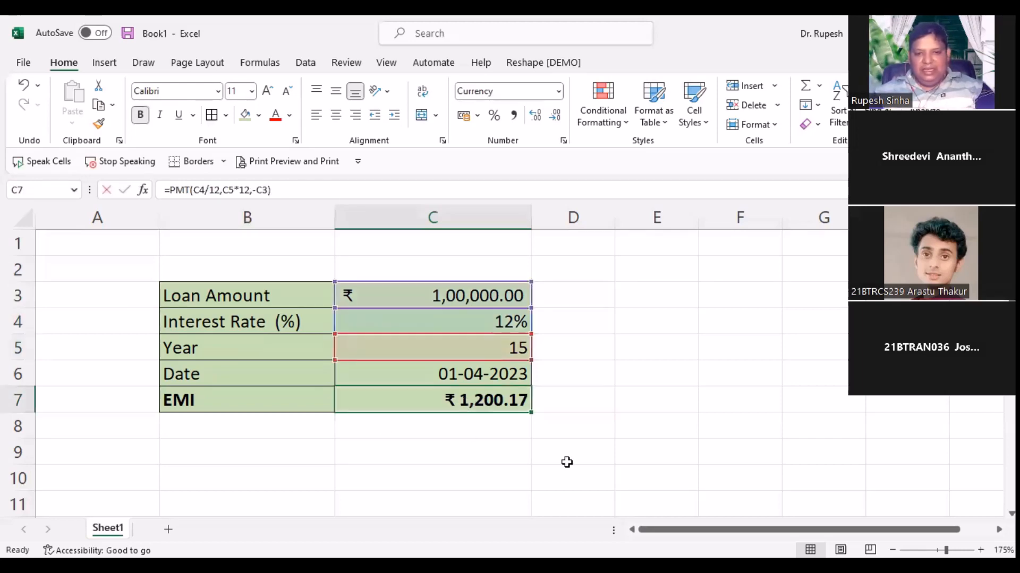
key("F2")
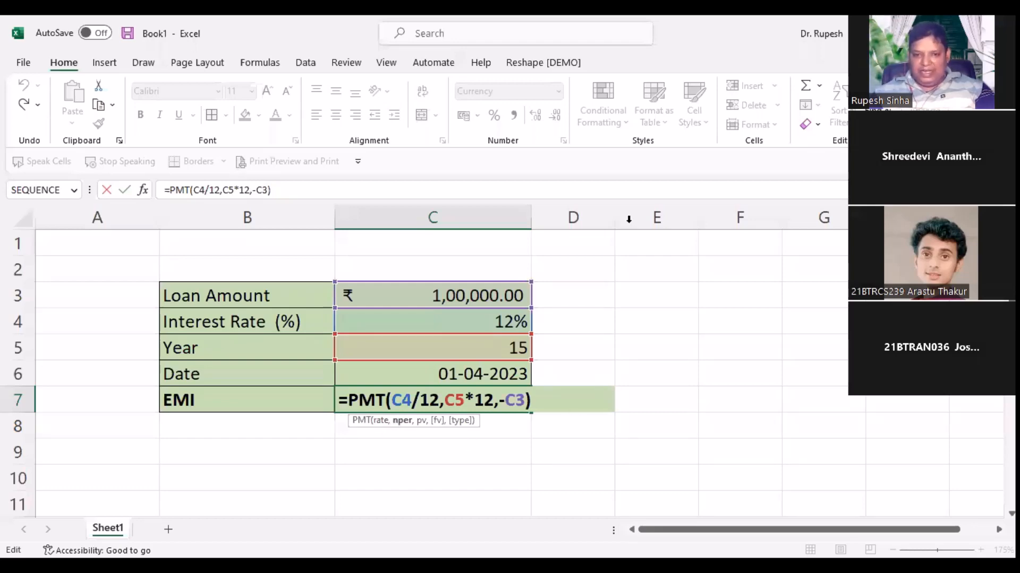
key("Escape")
left_click(664, 403)
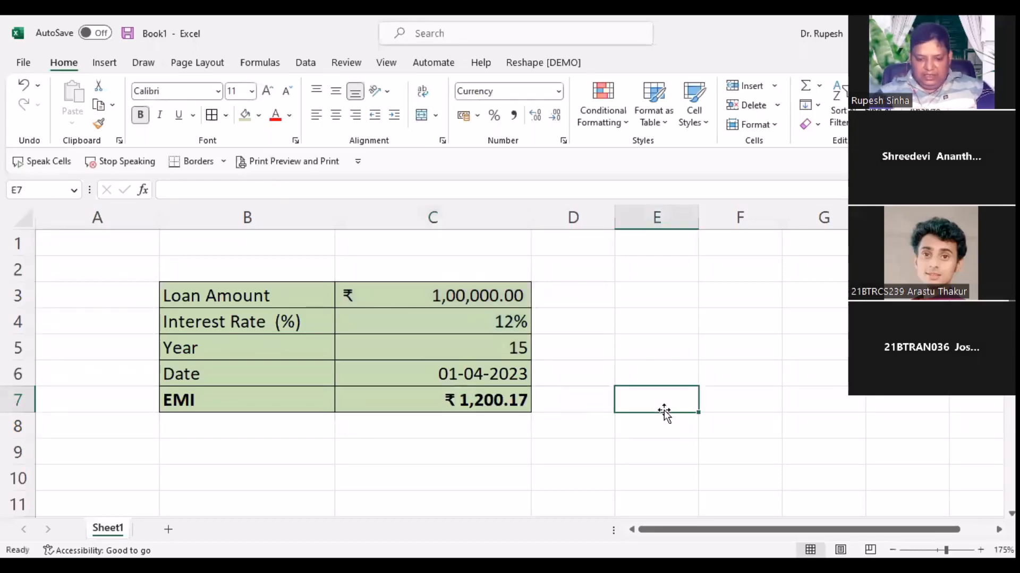
Step: Enter =PMT(rate/12,year*12,-LoanAmt) in E7 from the named cells, returning ₹ 1,200.17
type("=")
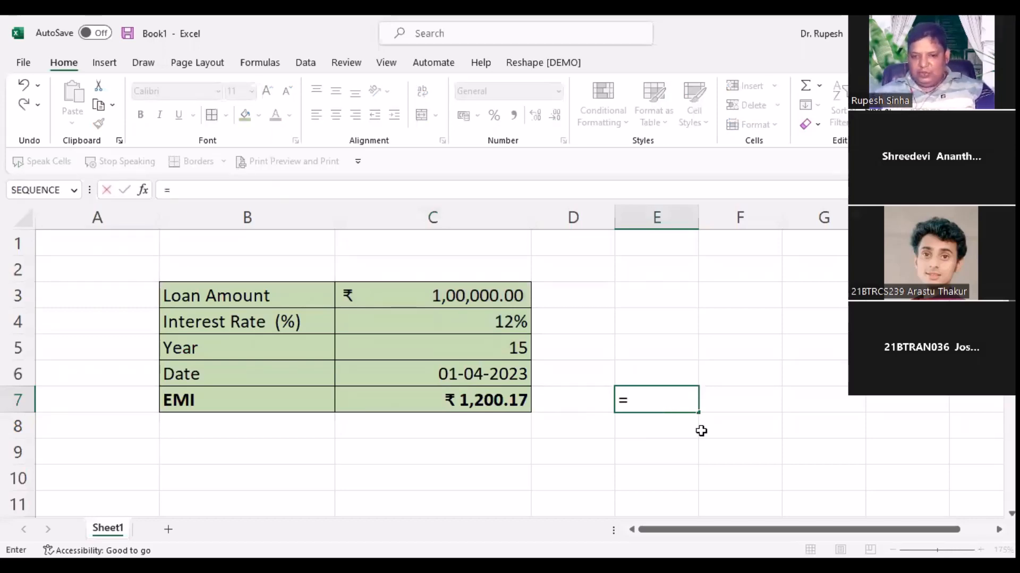
type("PMT(")
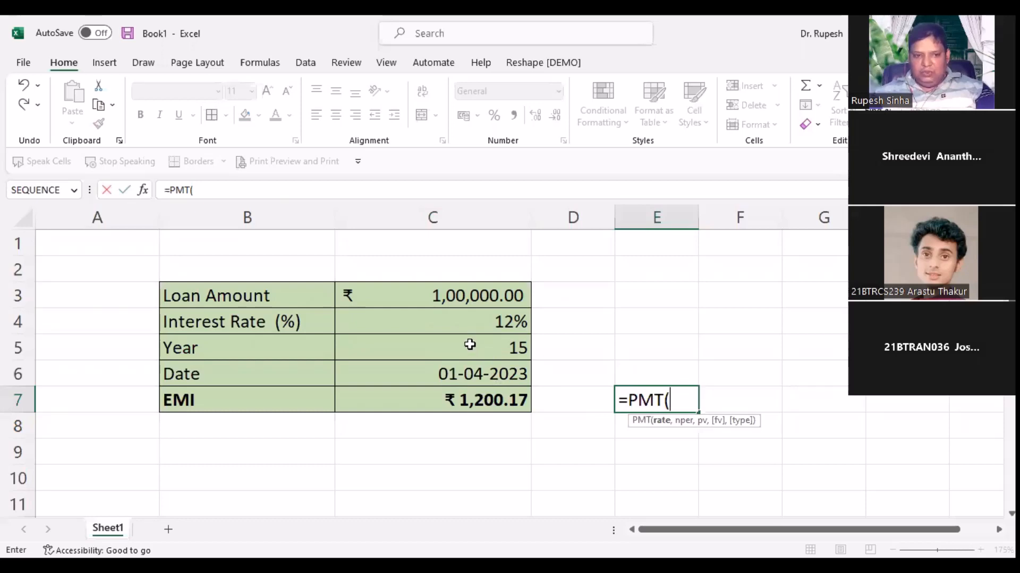
left_click(443, 321)
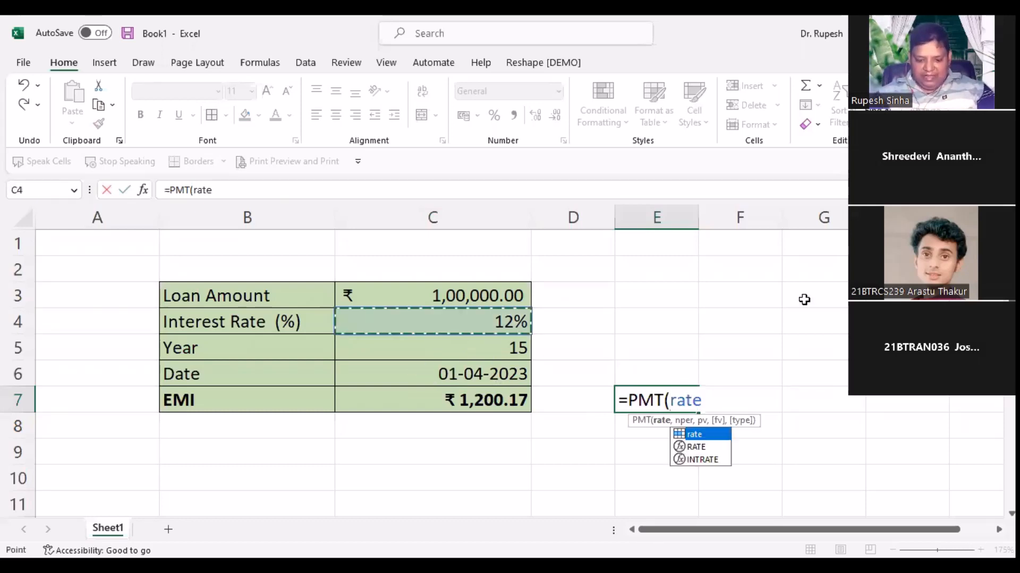
type("/12")
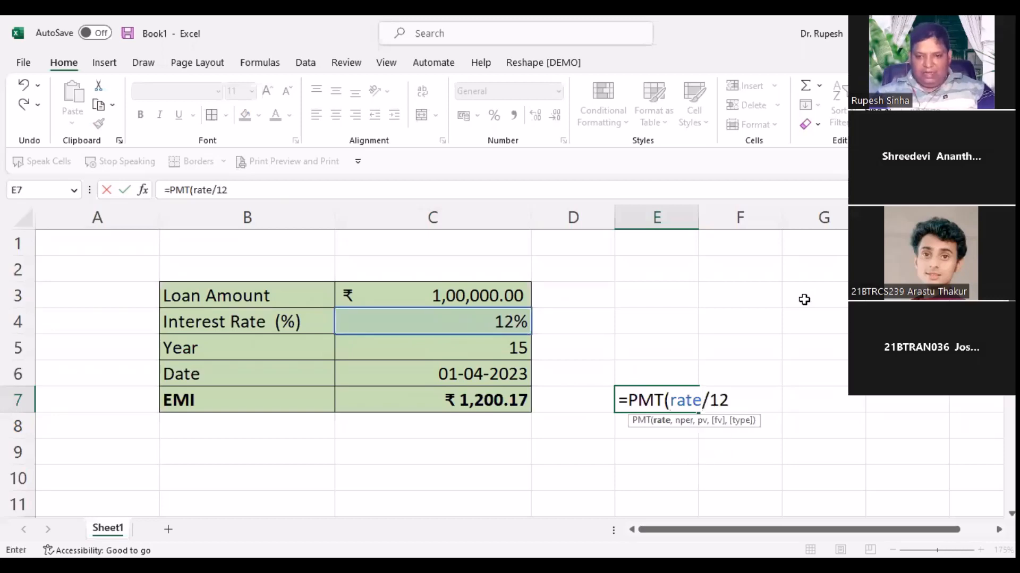
type(",")
left_click(421, 343)
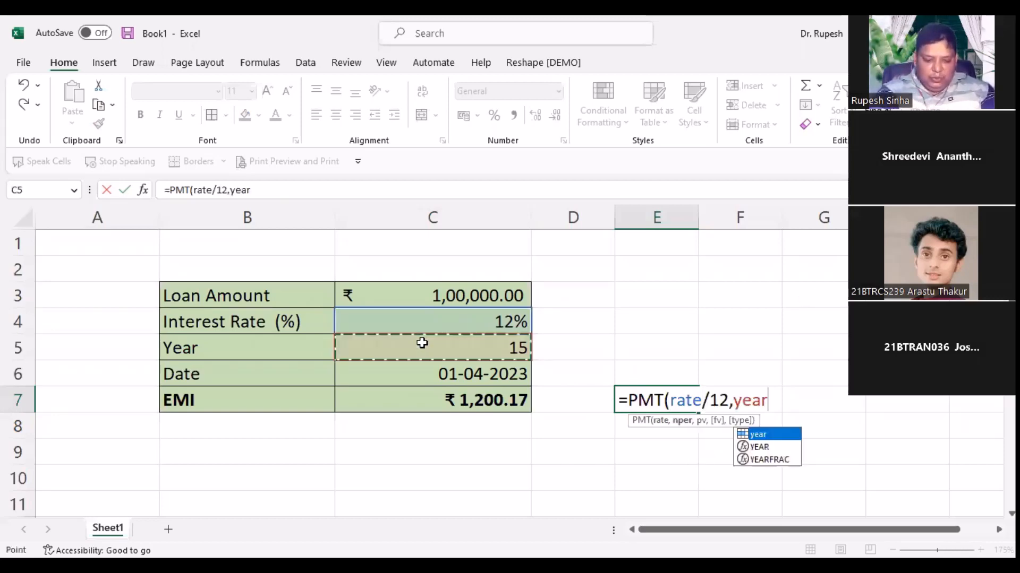
type("*12")
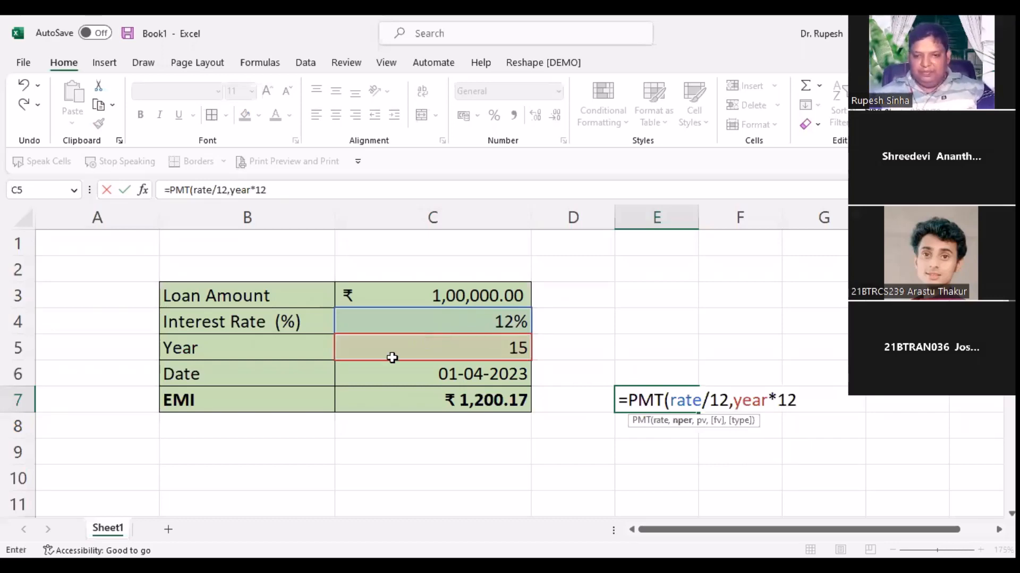
type(",")
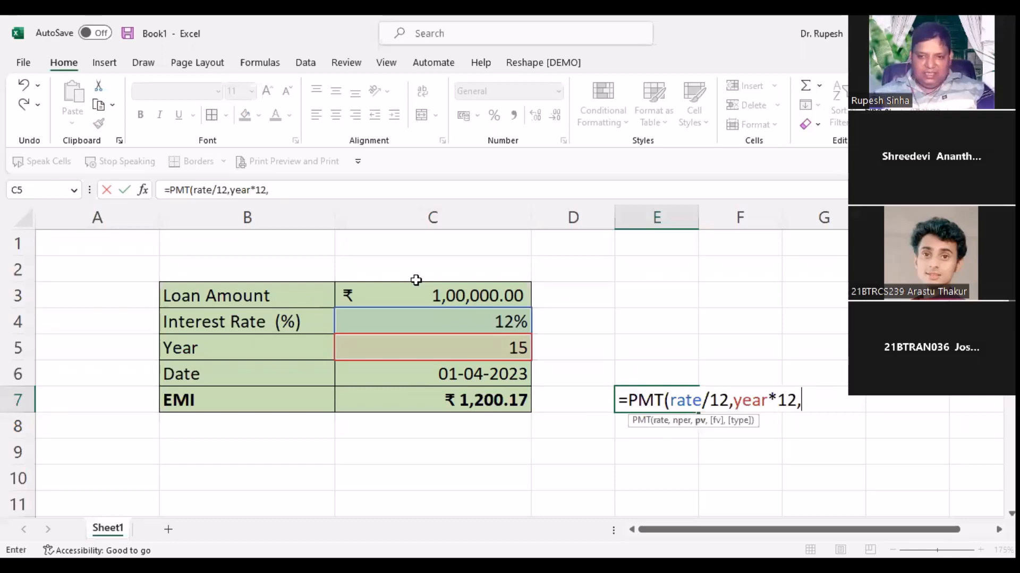
type("-")
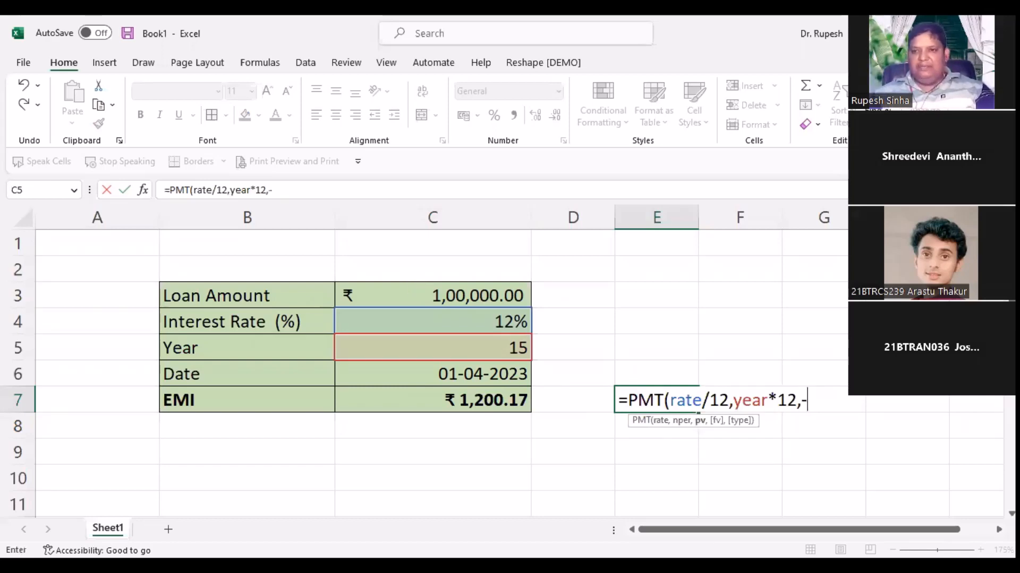
left_click(433, 296)
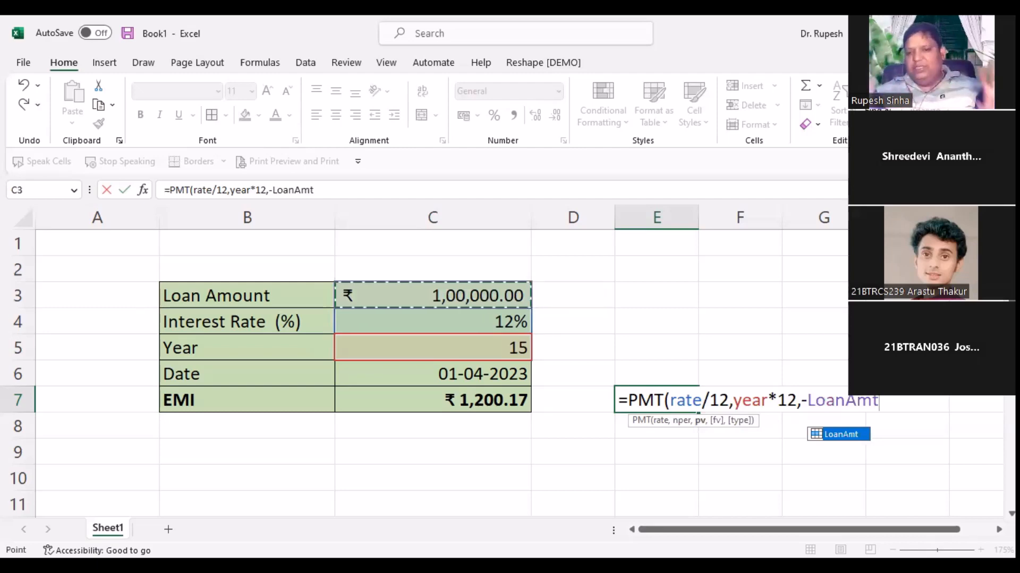
type(")")
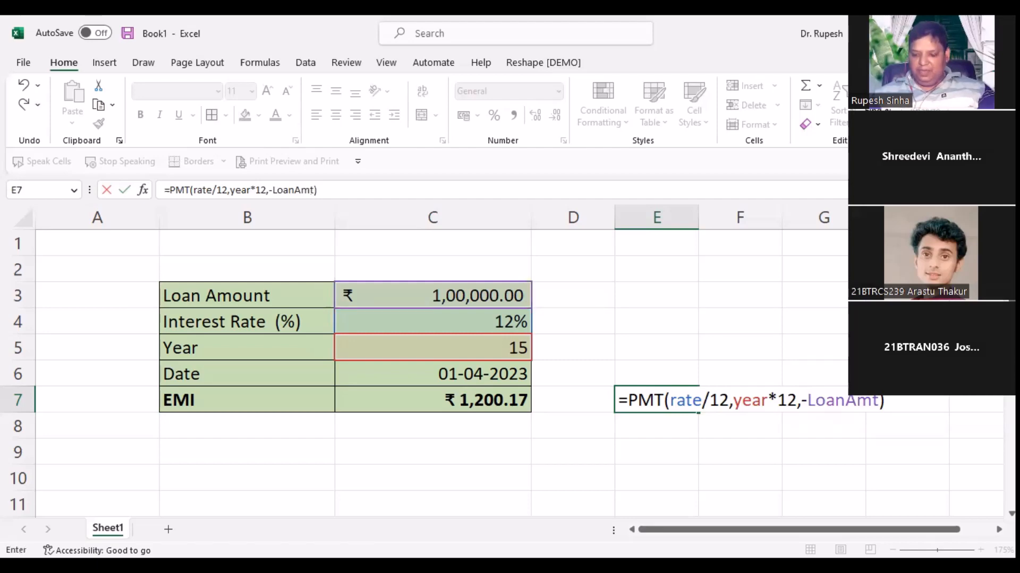
key("Return")
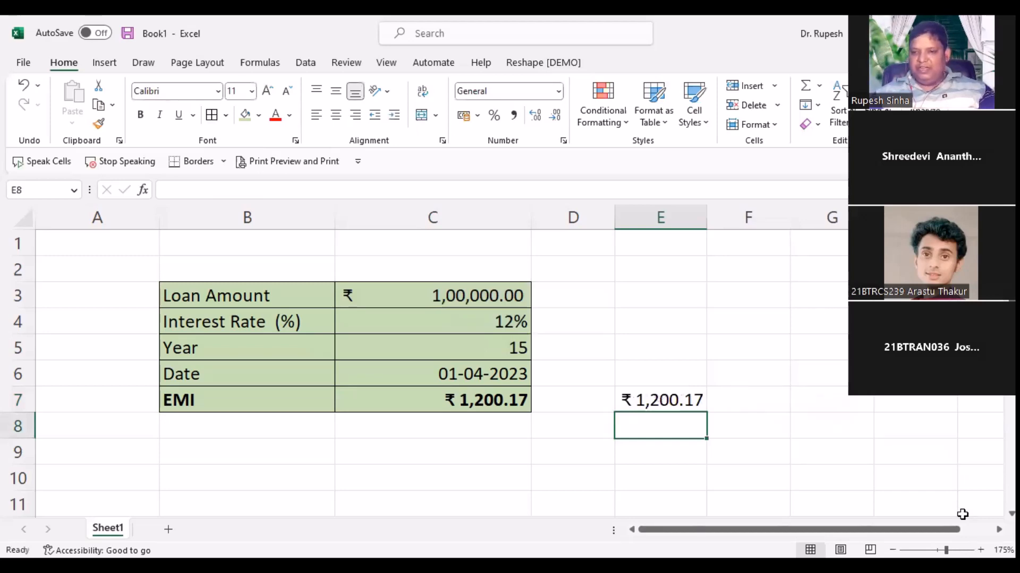
key("Up")
key("F2")
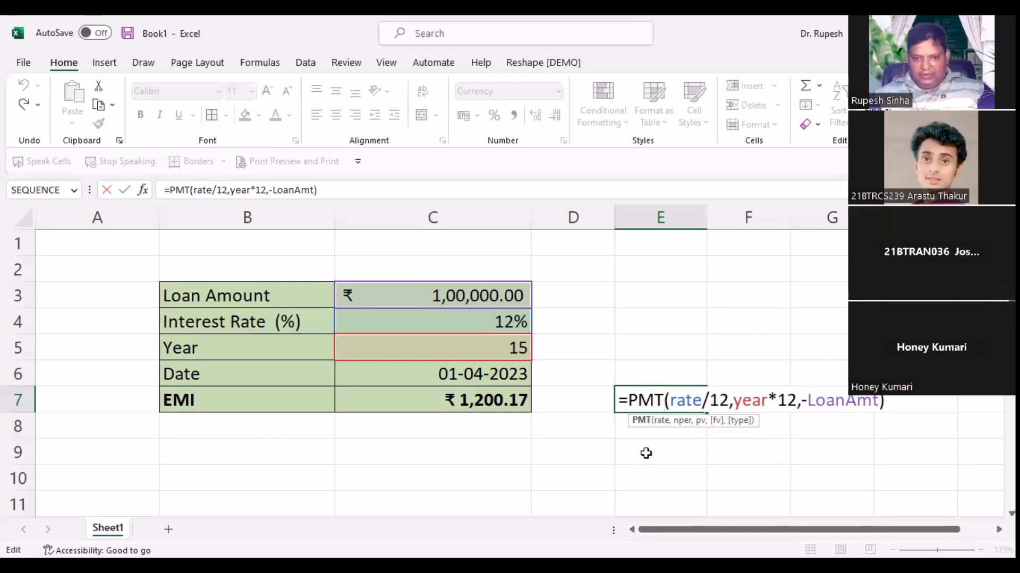
key("ctrl+Return")
left_click(465, 300)
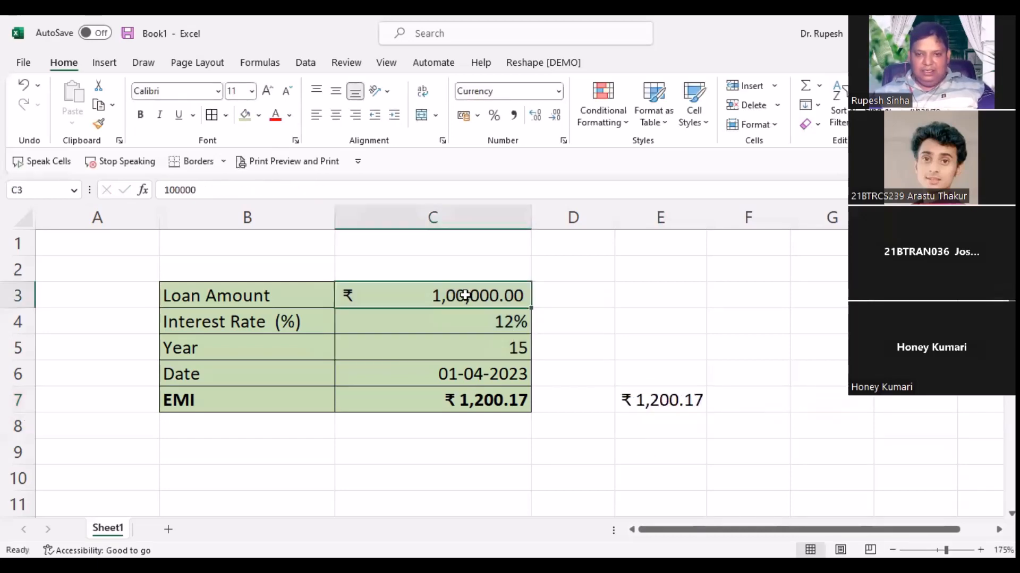
left_click(645, 448)
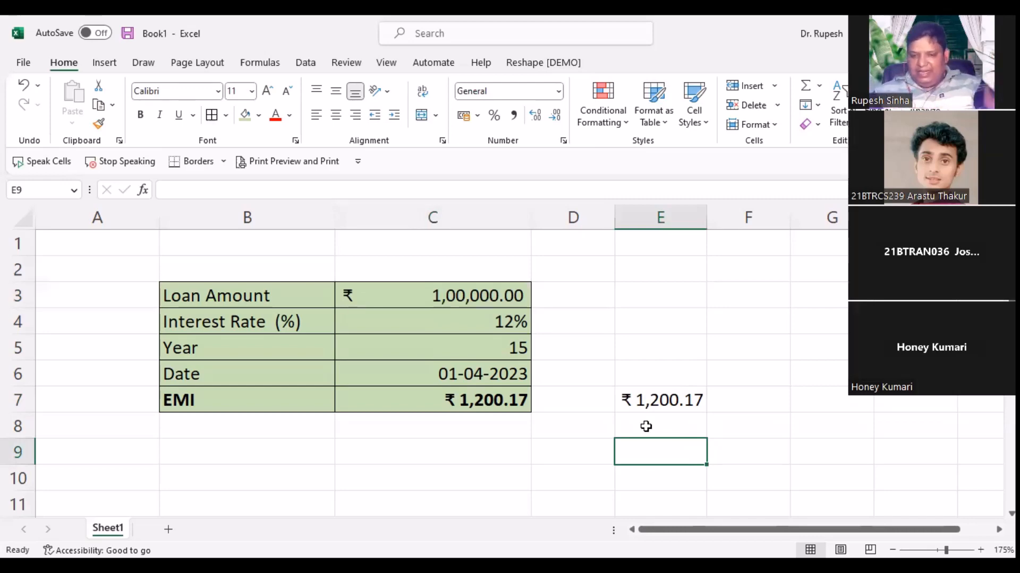
key("Up")
key("Up")
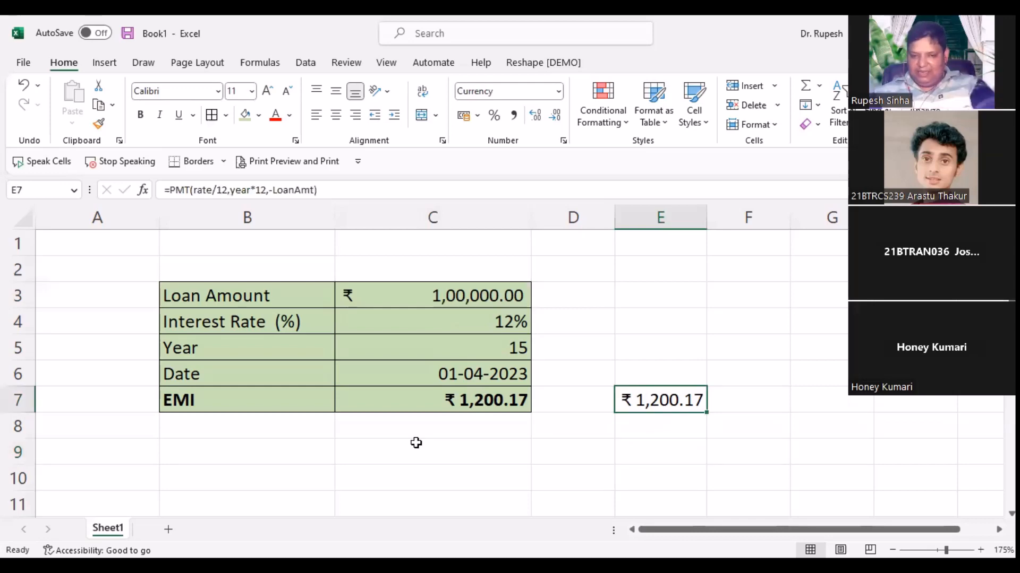
left_click(65, 466)
Step: Type the header 'EMI #' in A9
left_click(83, 450)
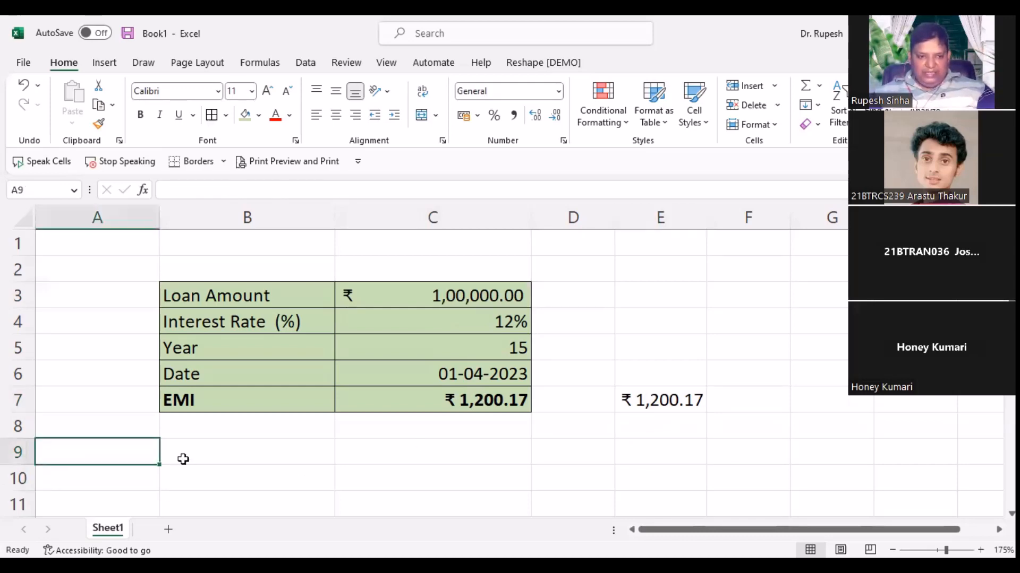
scroll(114, 417, "down", 1)
scroll(133, 451, "up", 1)
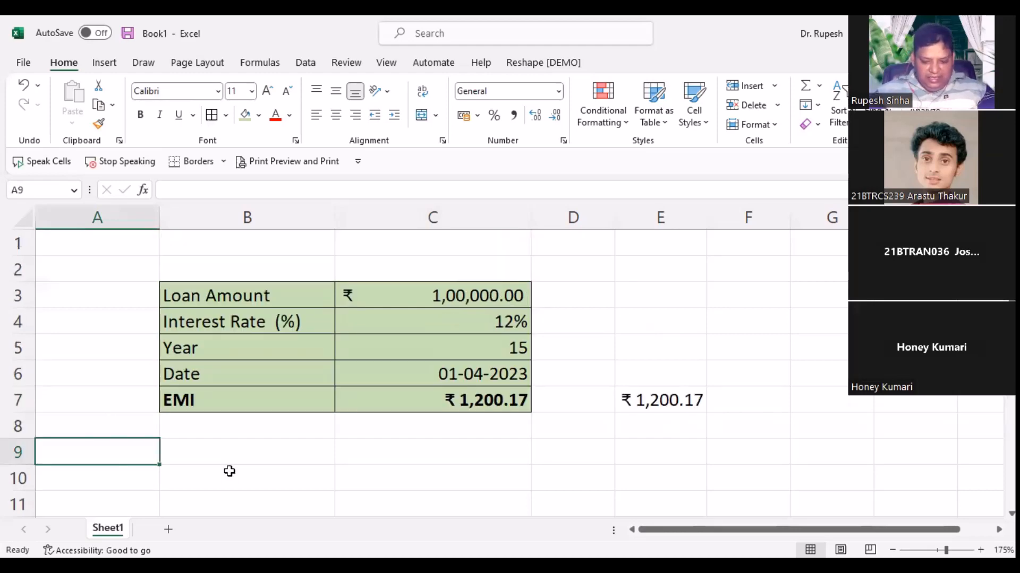
type("EMI")
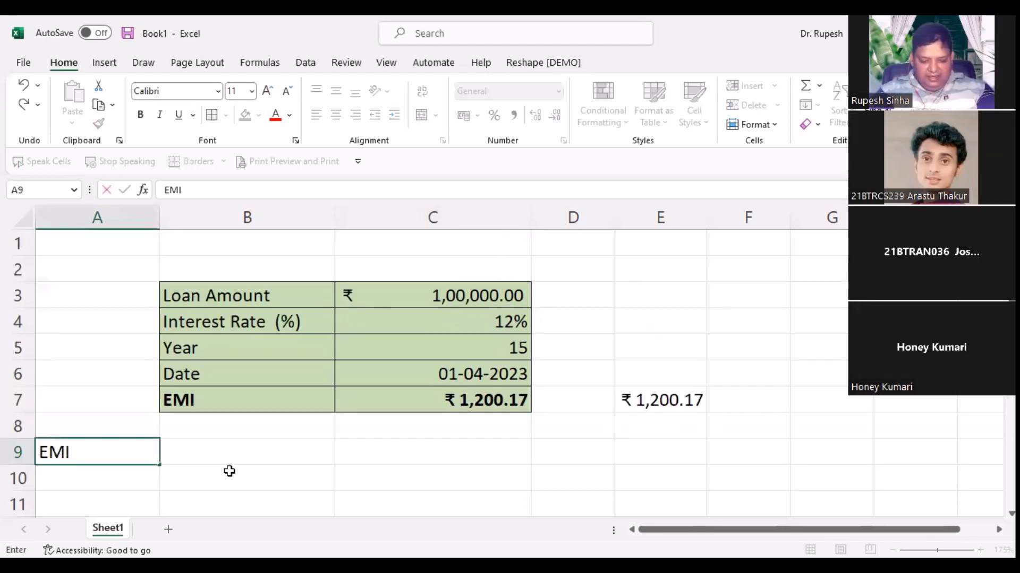
type(" N")
key("BackSpace")
key("BackSpace")
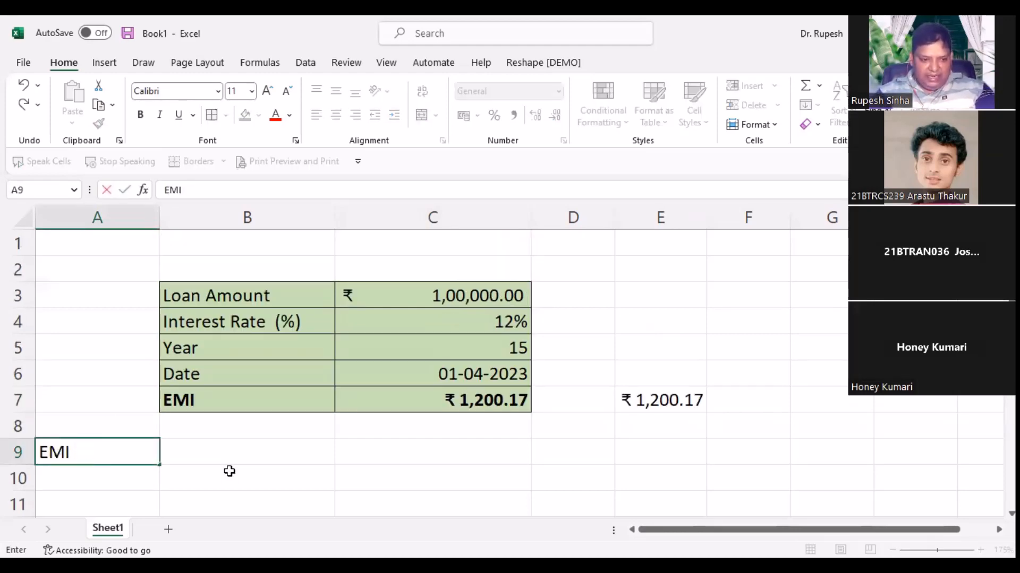
key("BackSpace")
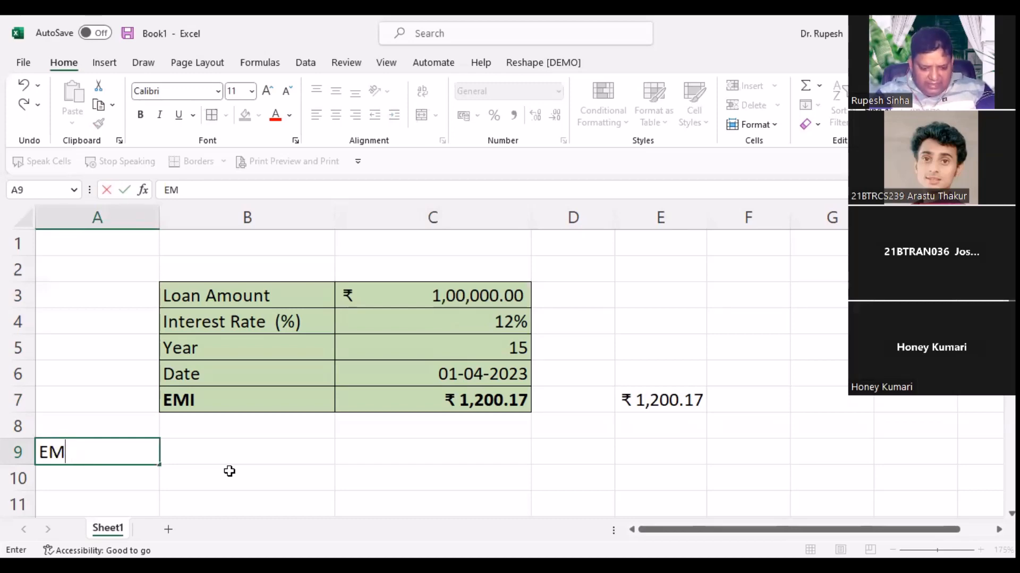
type("I")
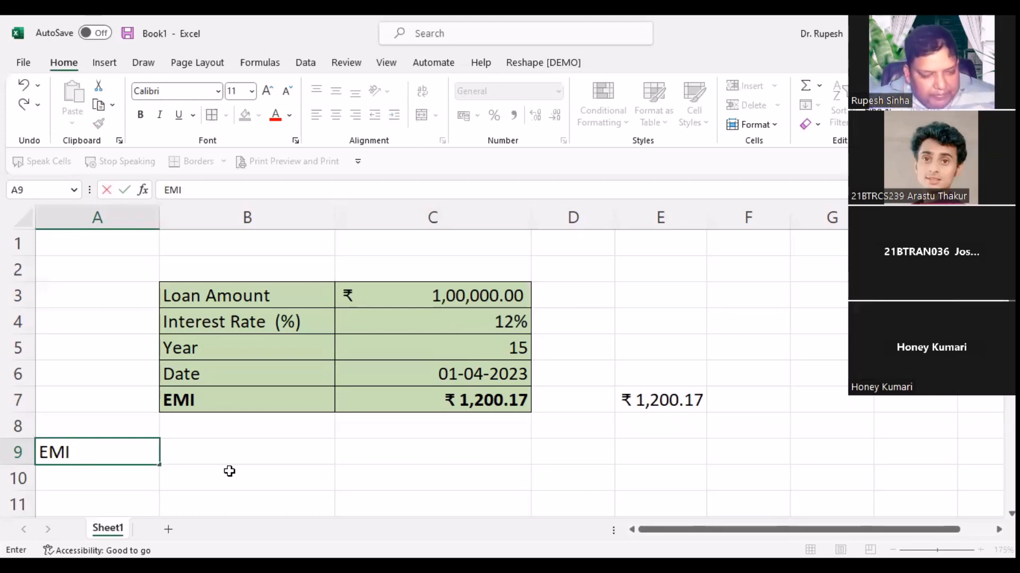
type(" #")
key("Return")
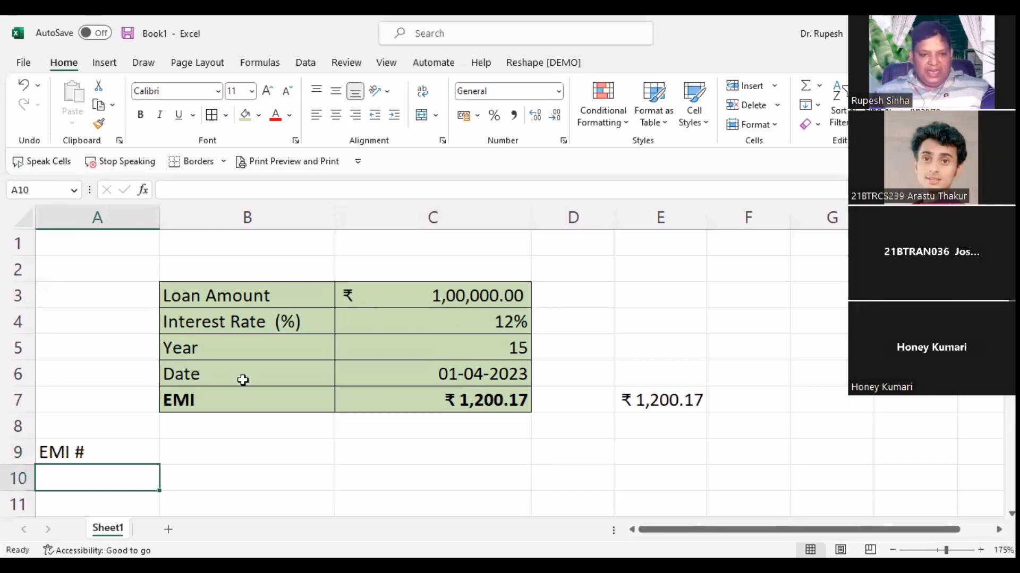
Step: Change the loan term in C5 to 1 year, bringing the EMI to ₹ 8,884.88
scroll(246, 381, "down", 1)
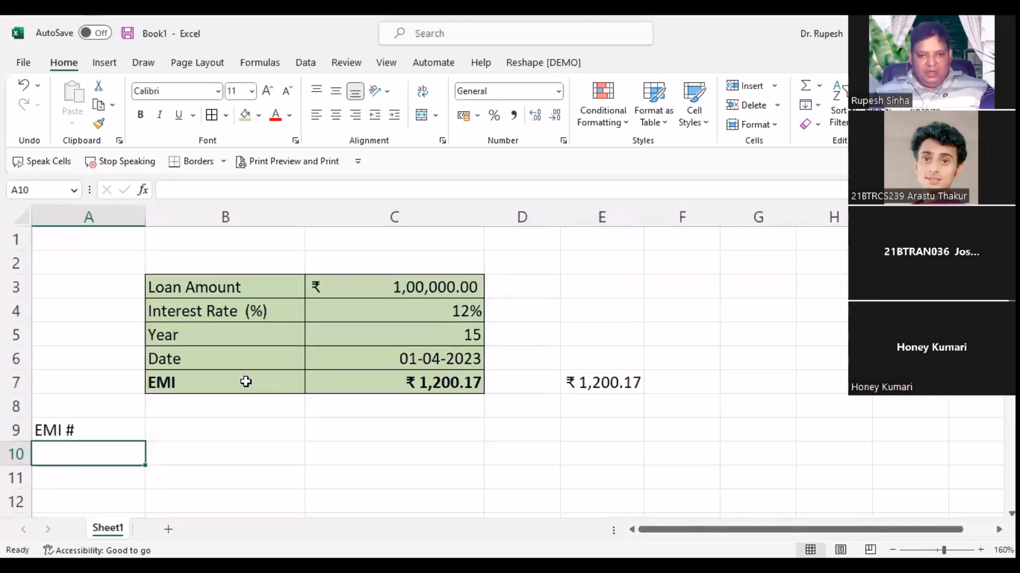
left_click(361, 343)
type("1")
left_click(327, 457)
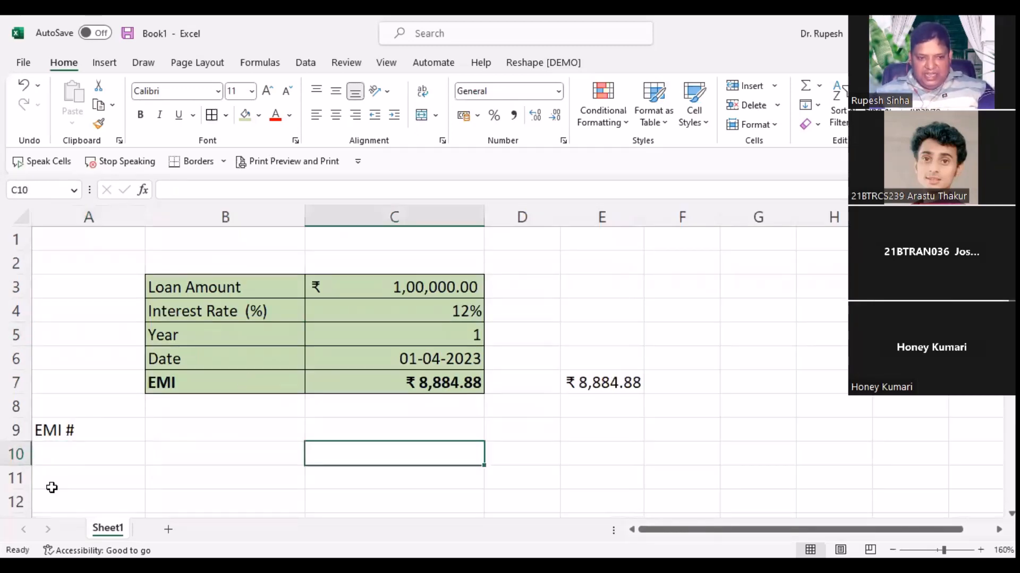
left_click(78, 463)
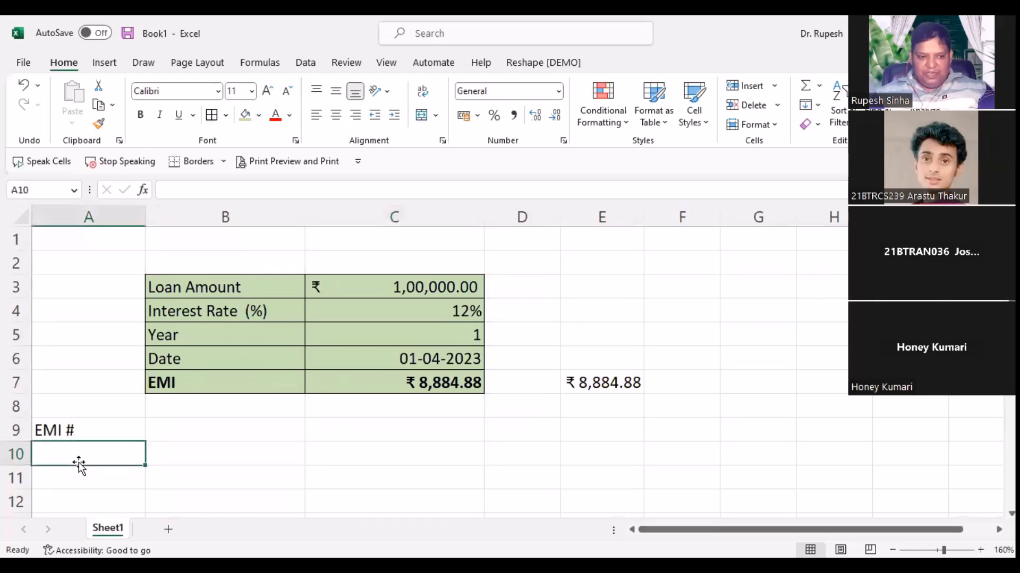
scroll(78, 465, "down", 1)
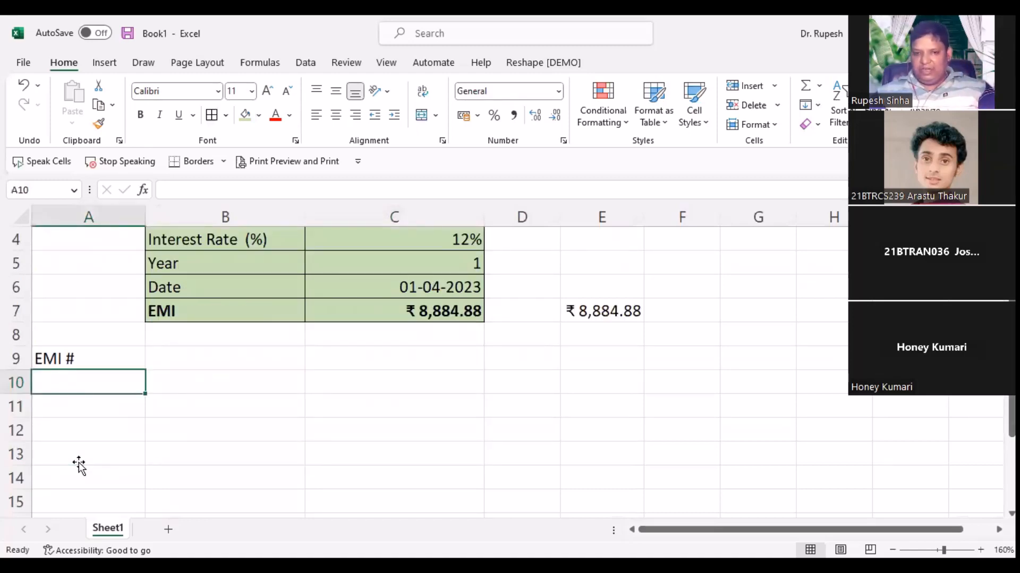
left_click(441, 264)
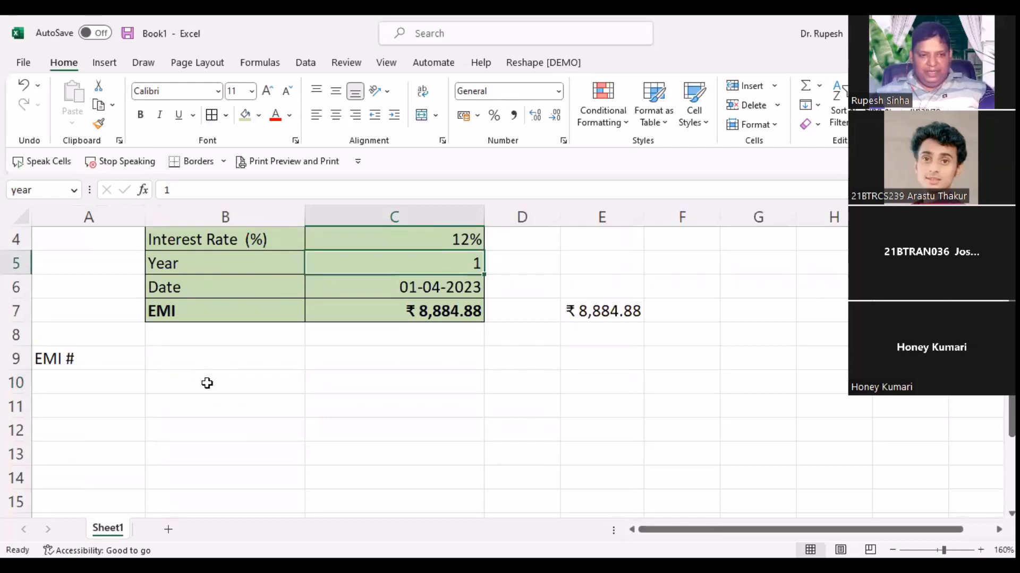
Step: Enter headers Principal, Interest, EMI and Balance across B9:E9
key("Down")
key("Down")
key("Down")
key("Down")
key("Left")
type("Pr")
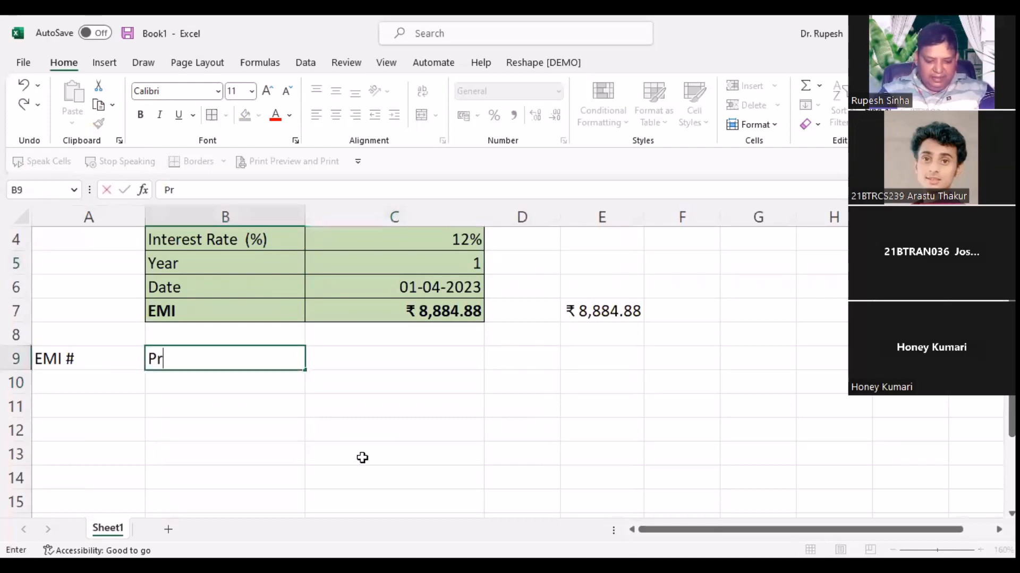
type("incipal")
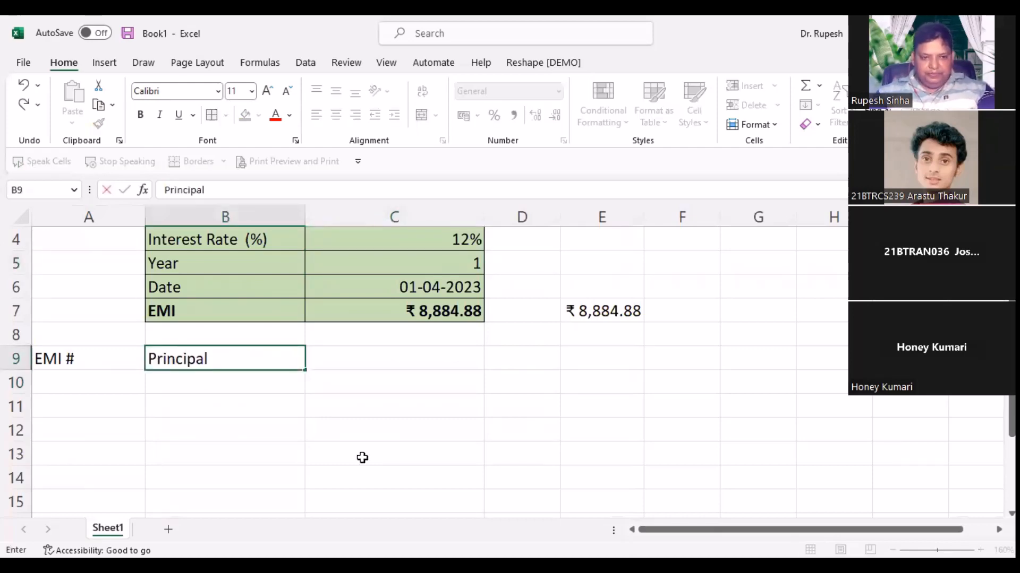
key("Tab")
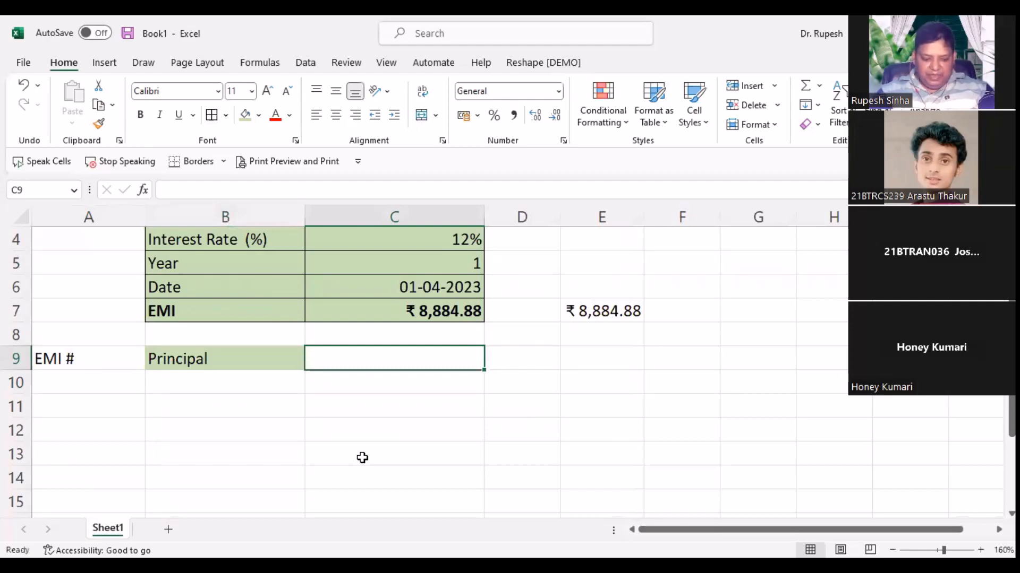
type("In")
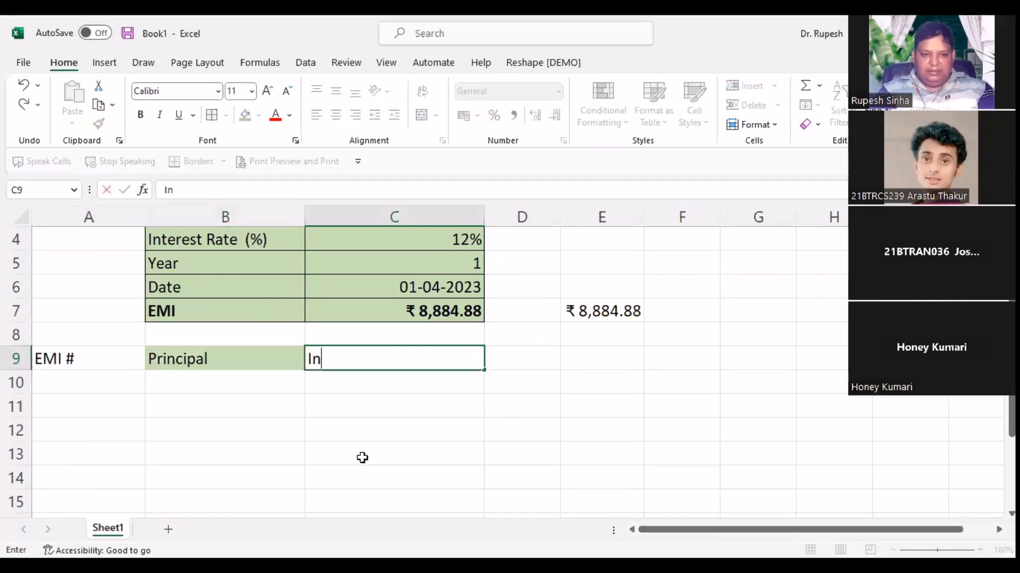
type("terest")
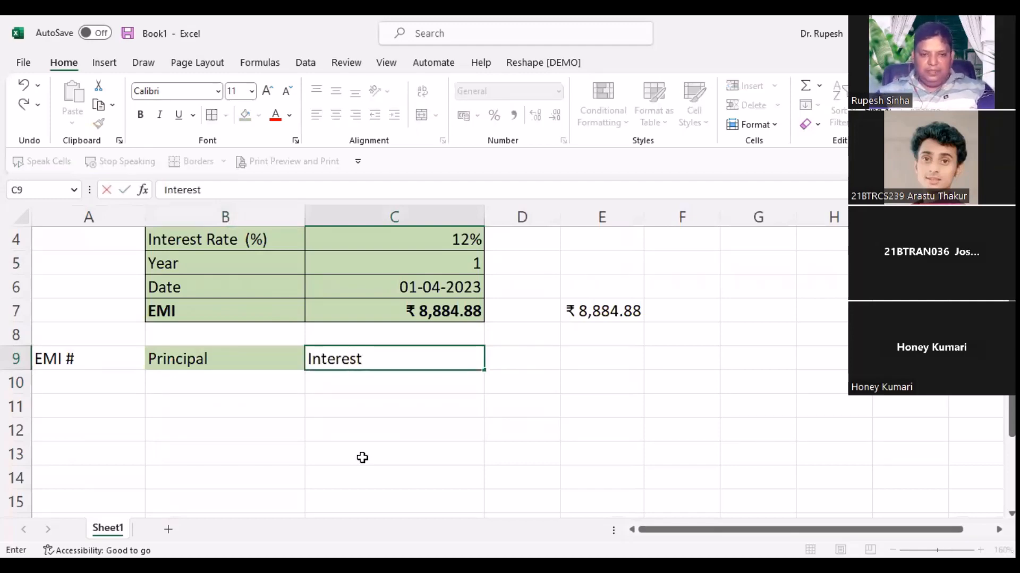
key("Tab")
type("E")
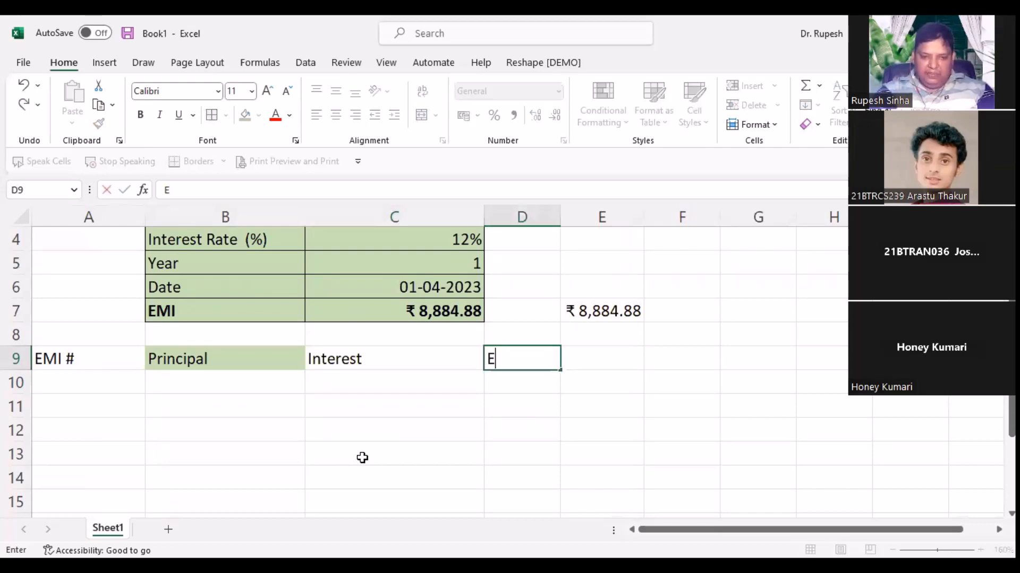
type("MI")
key("Tab")
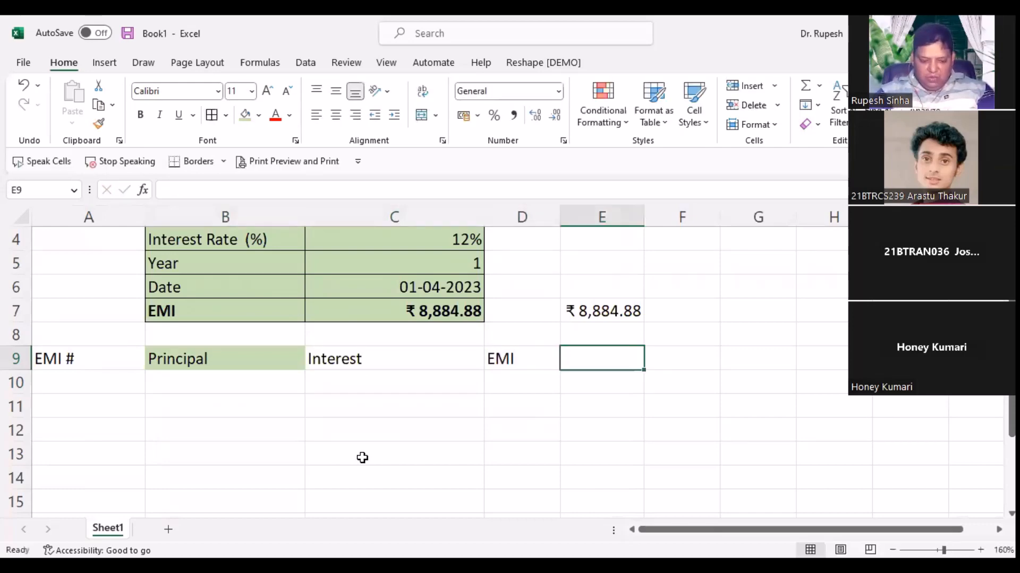
type("Balance")
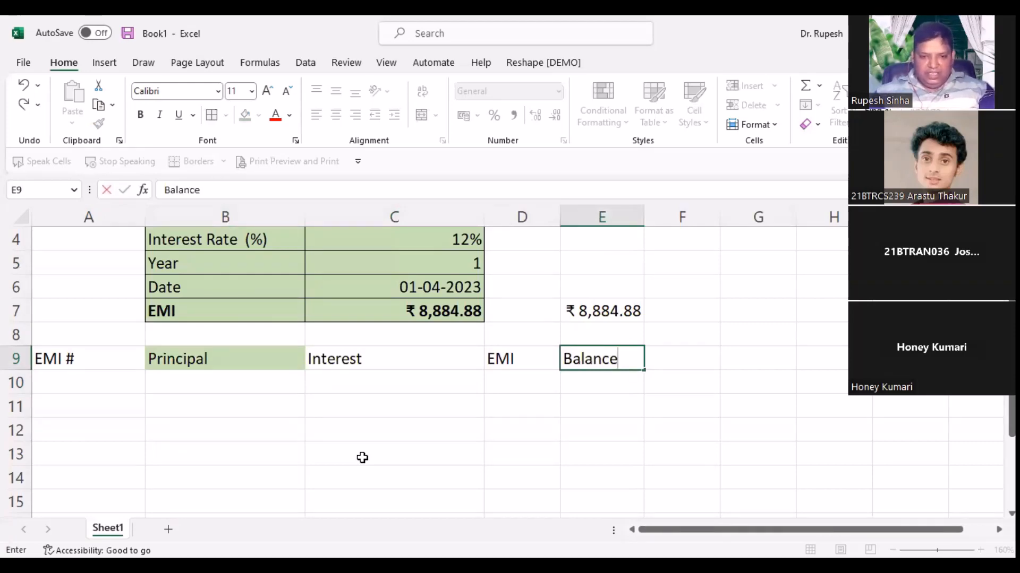
key("Return")
Step: Shift those four headers one column right and add 'EMI Date' in B9
left_click_drag(250, 359, 610, 357)
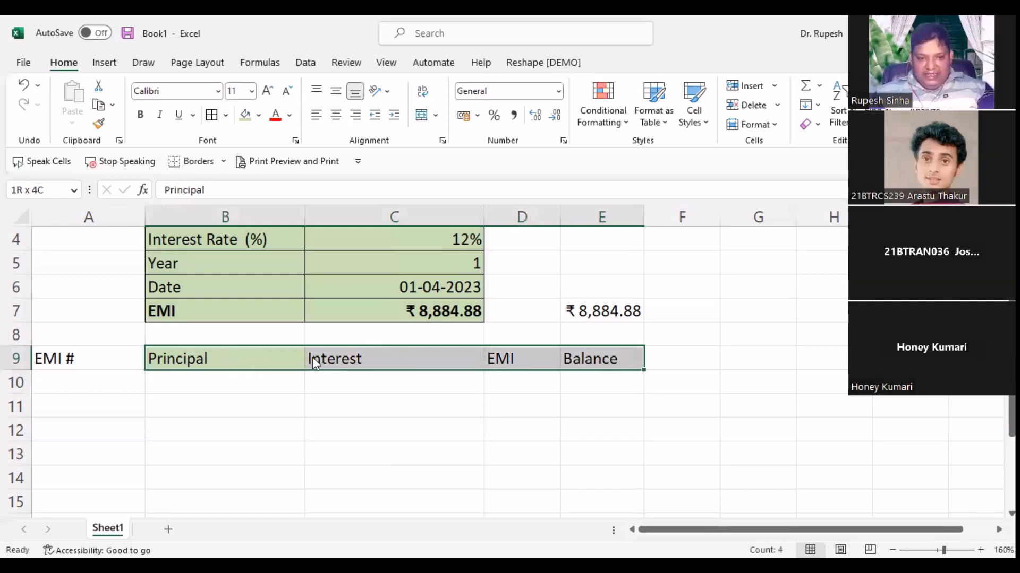
left_click_drag(312, 357, 372, 358)
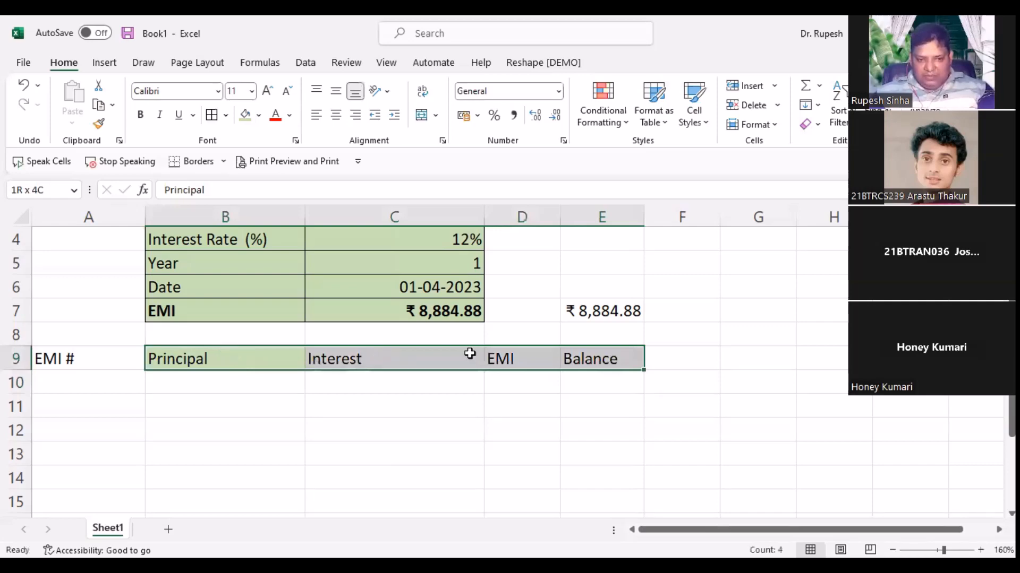
left_click(177, 359)
type("EMI")
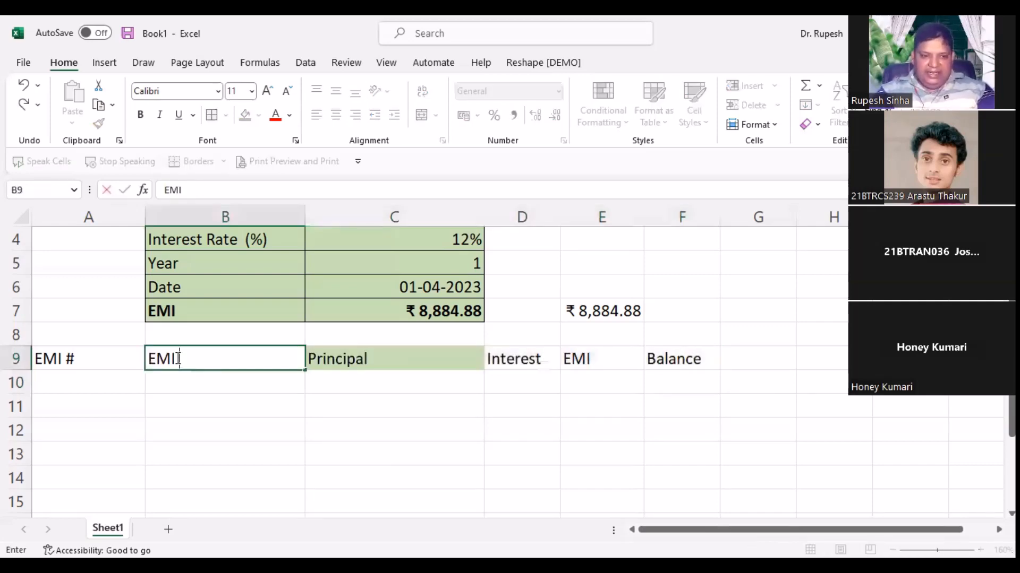
type(" Date")
key("Return")
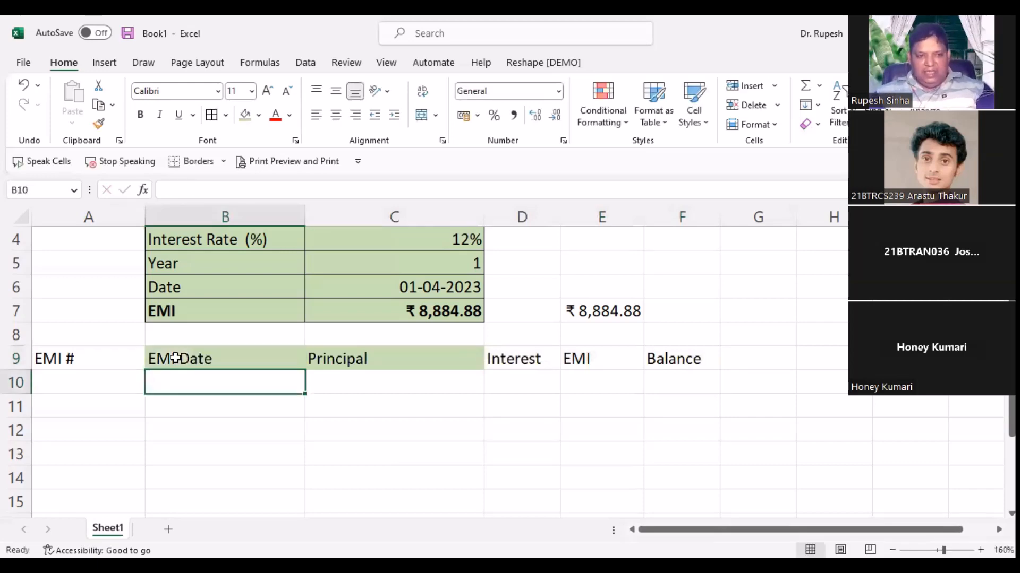
left_click_drag(92, 362, 683, 360)
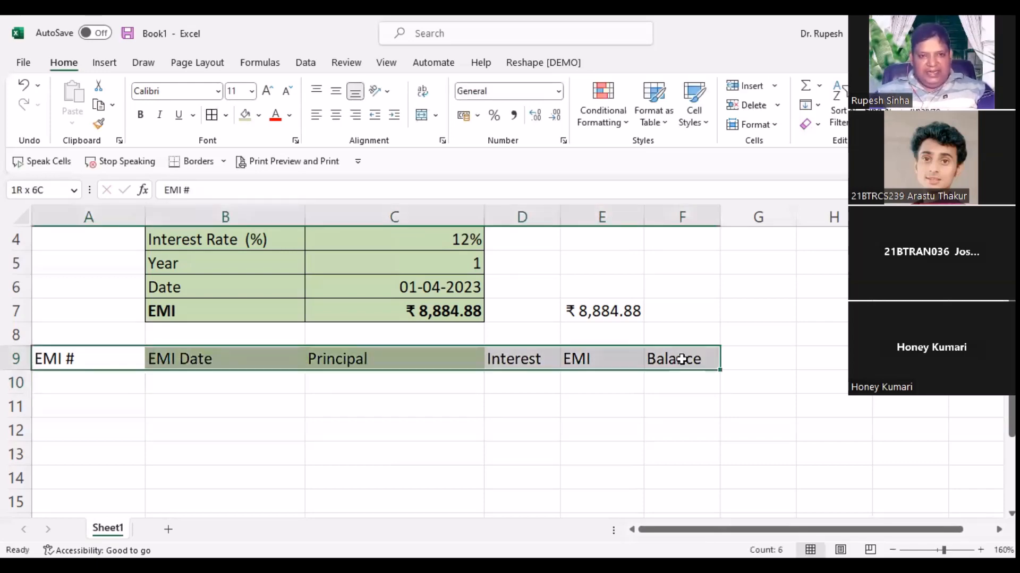
Step: Give header row A9:F9 an orange fill with bold gold text, and widen column F
left_click(259, 117)
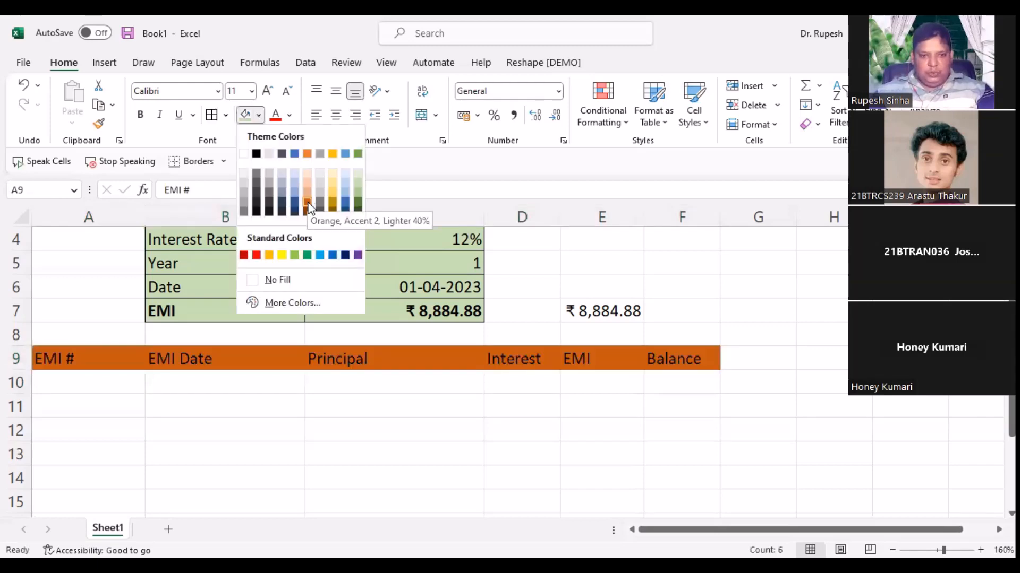
left_click(290, 116)
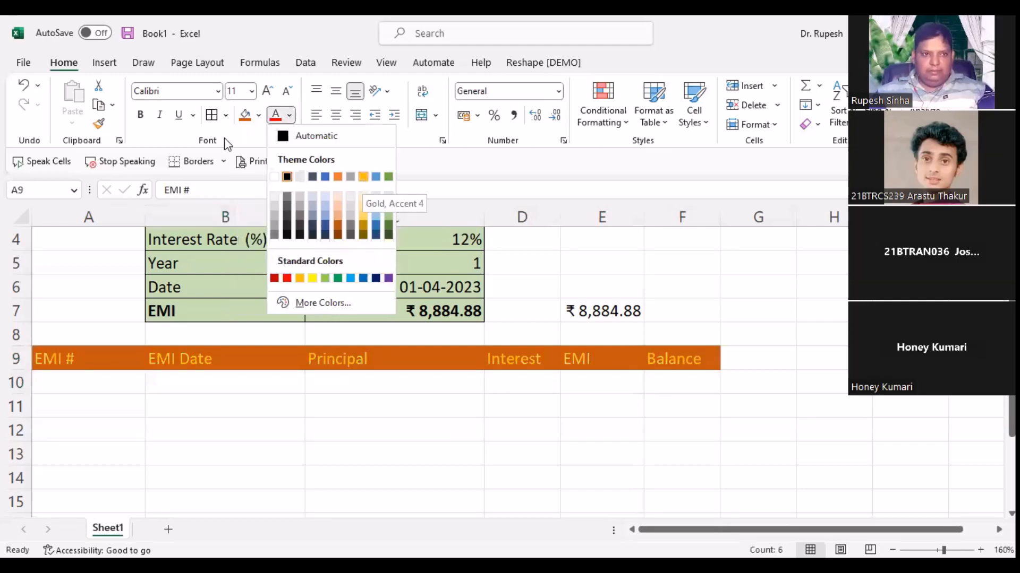
left_click(363, 177)
key("ctrl+b")
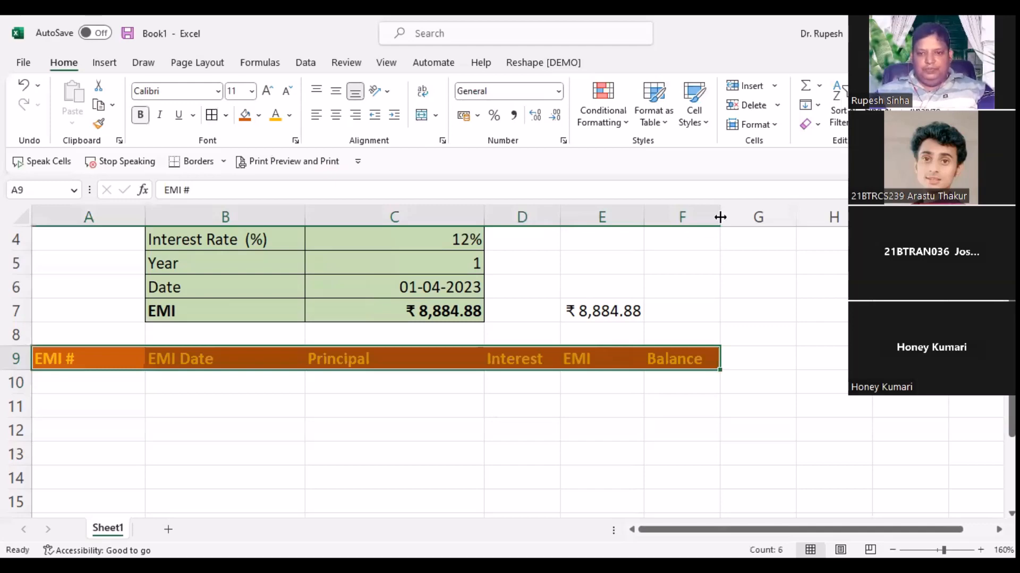
left_click_drag(719, 217, 739, 217)
left_click(521, 406)
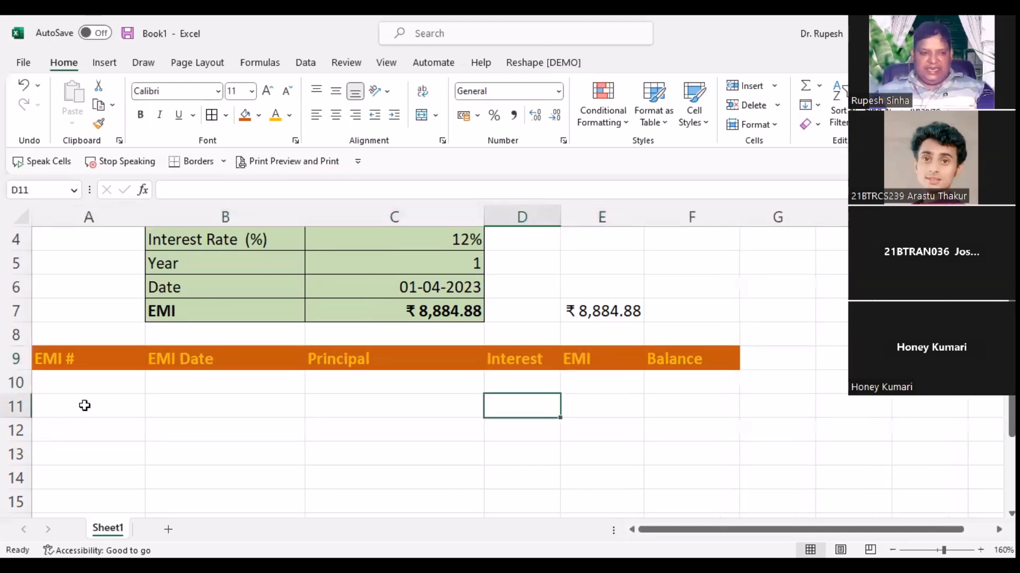
scroll(161, 465, "up", 1)
left_click(126, 456)
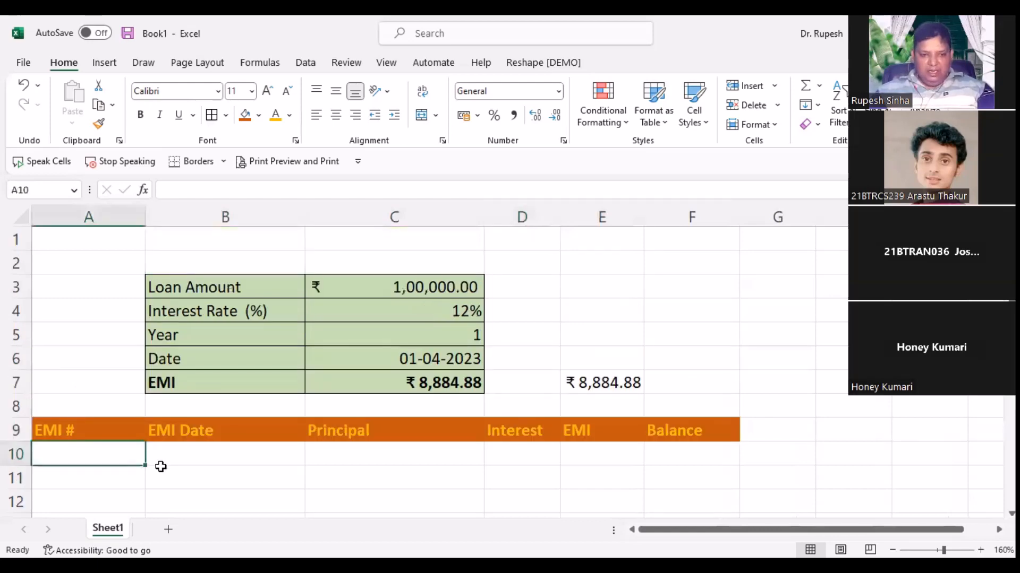
Step: Clear the four loan input values in C3:C6
left_click_drag(430, 290, 429, 358)
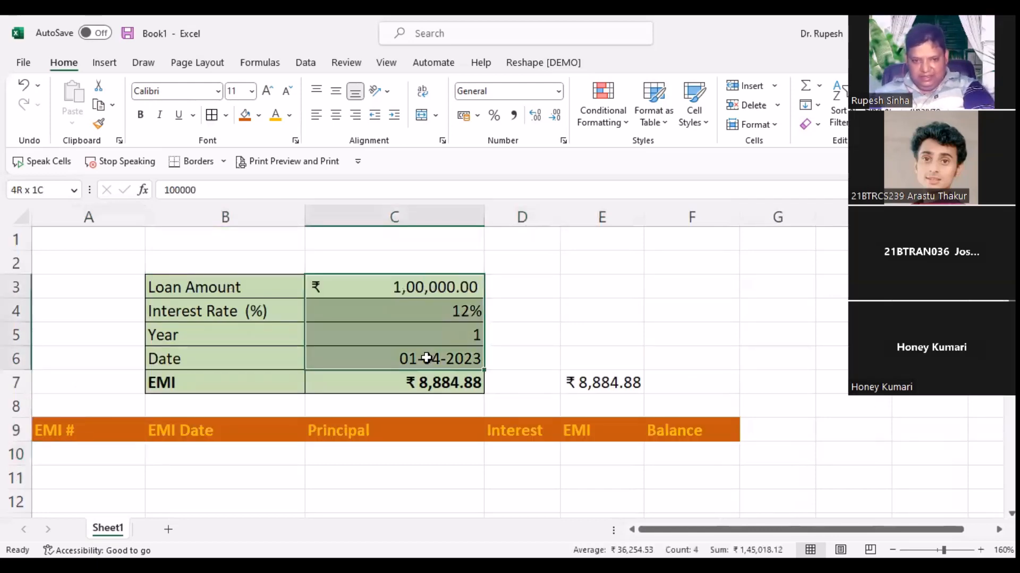
key("Delete")
left_click(372, 496)
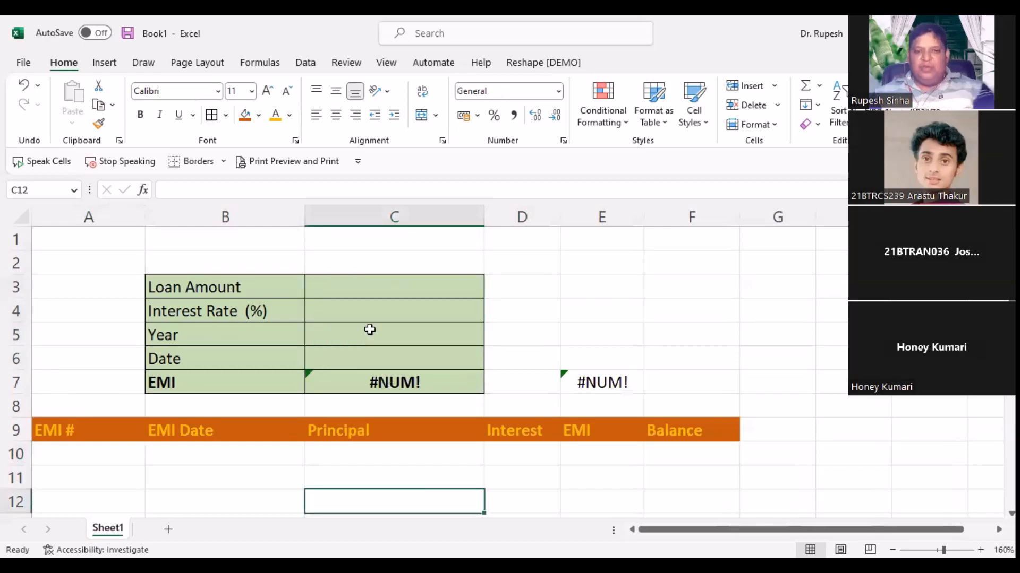
Step: Wrap C7's EMI formula as =IFERROR(PMT(C4/12,C5*12,-C3),"") so it shows blank
left_click(374, 382)
scroll(374, 382, "down", 1)
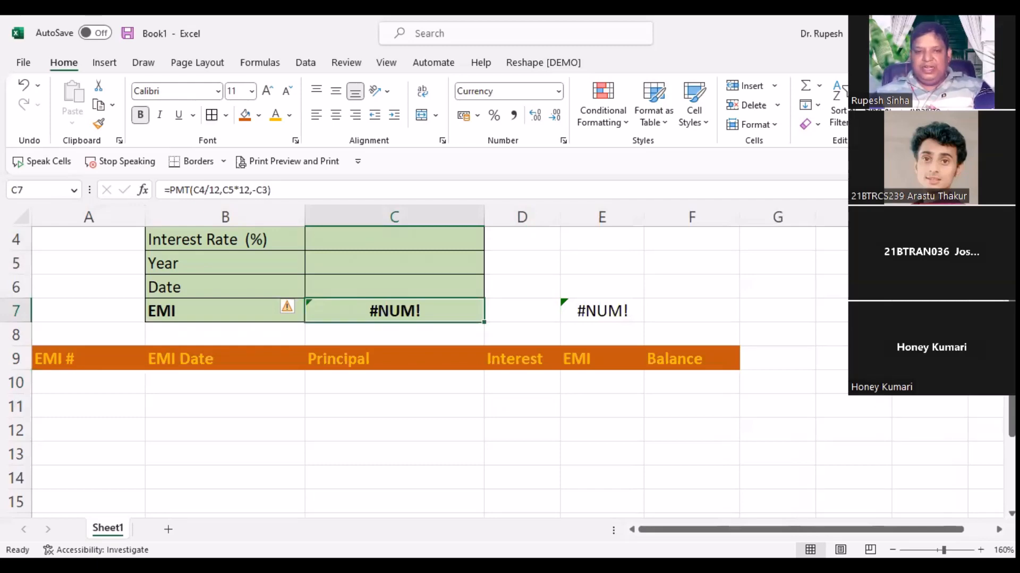
double_click(418, 311)
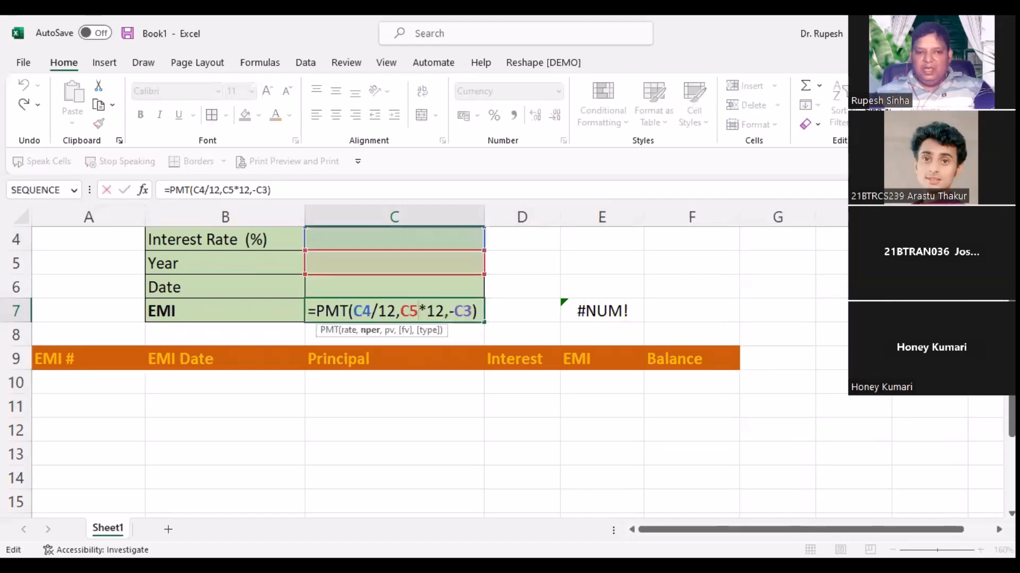
key("Return")
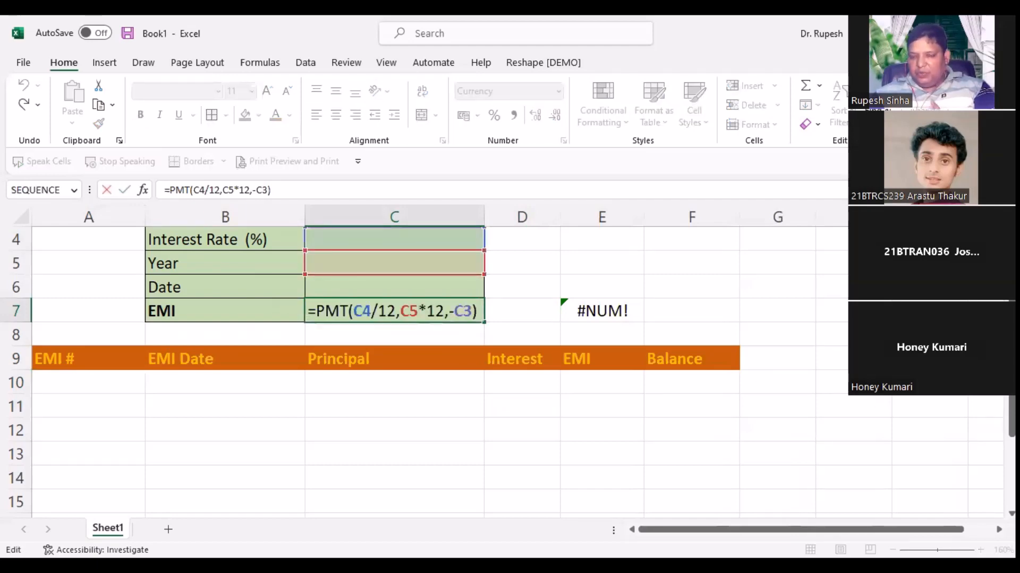
key("Right")
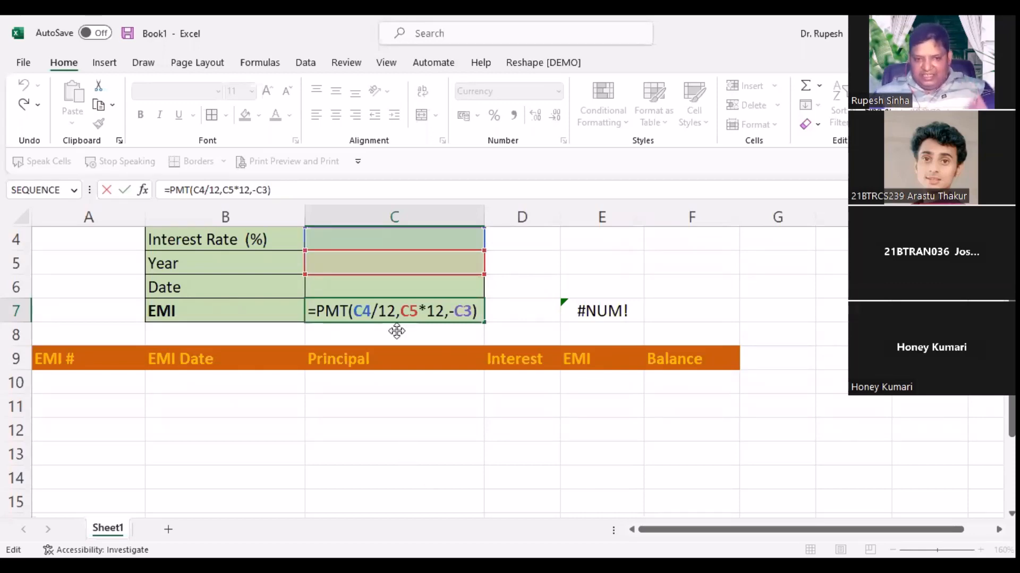
type("IFERROR(")
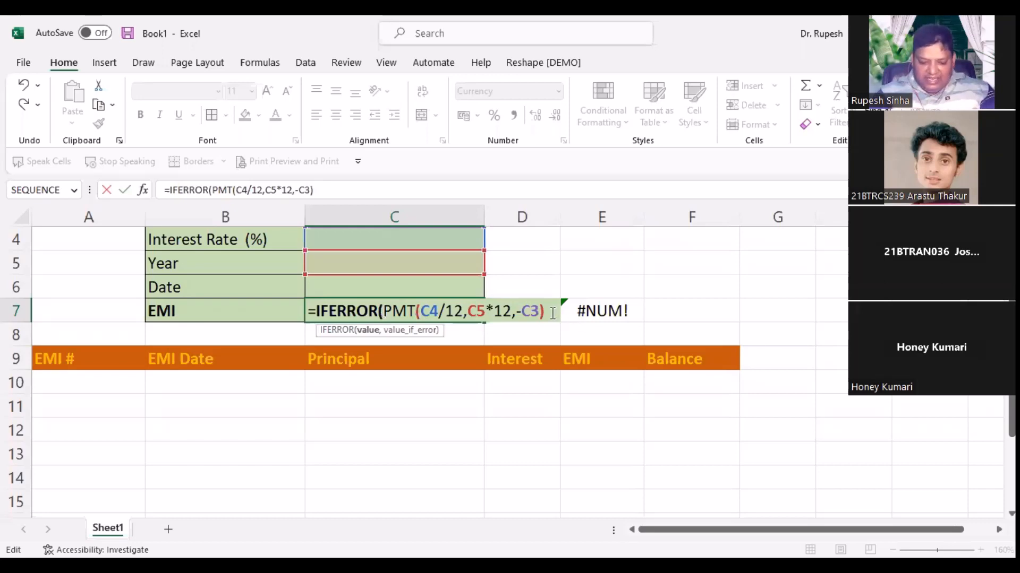
type(",")
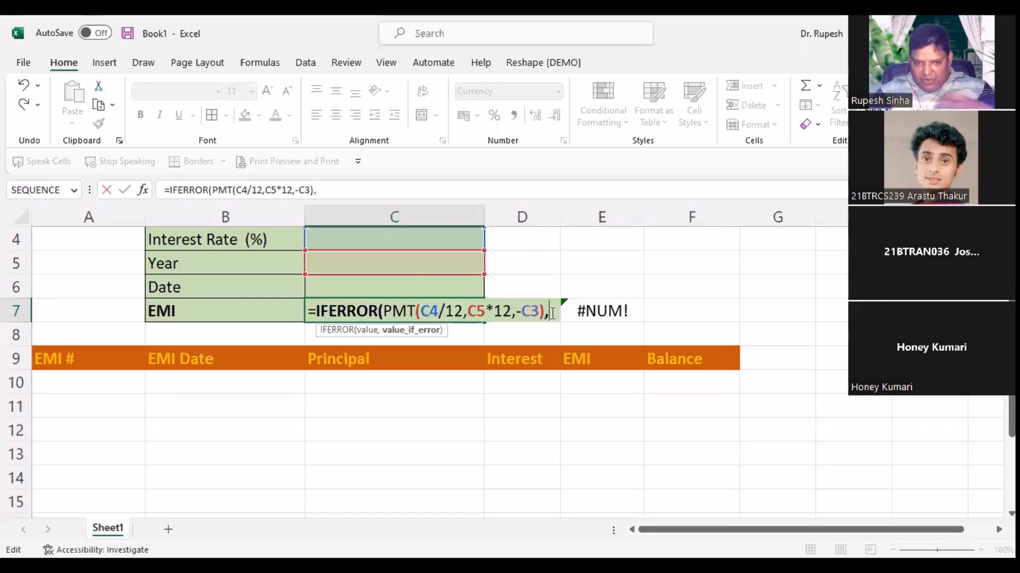
type("\"")
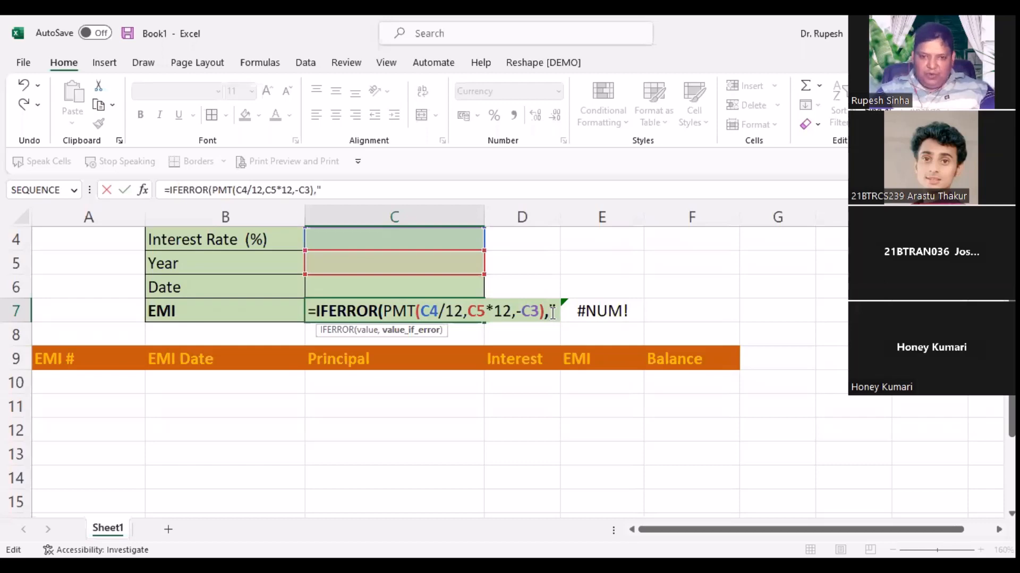
type("\")")
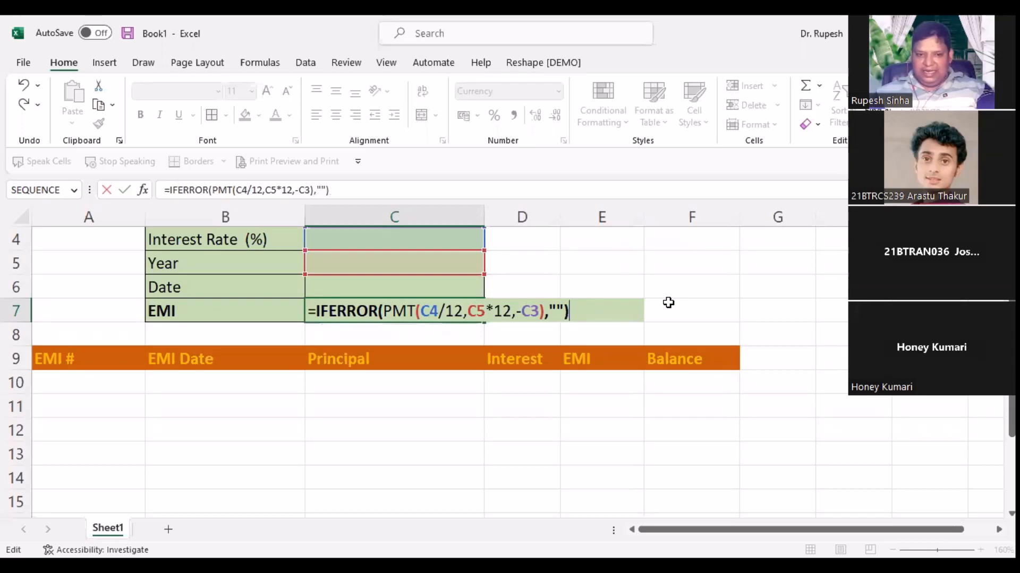
key("Return")
left_click(337, 306)
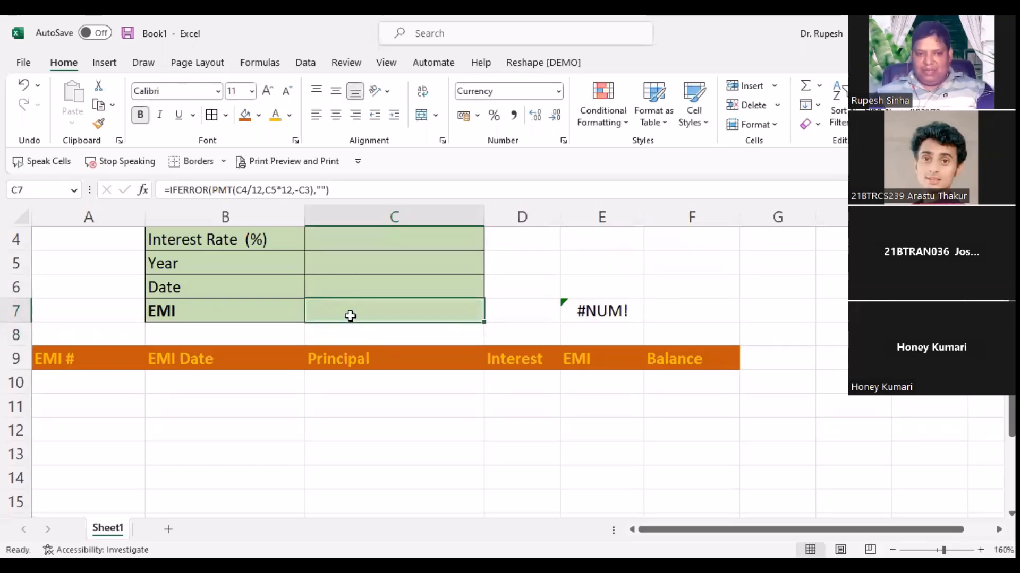
double_click(580, 310)
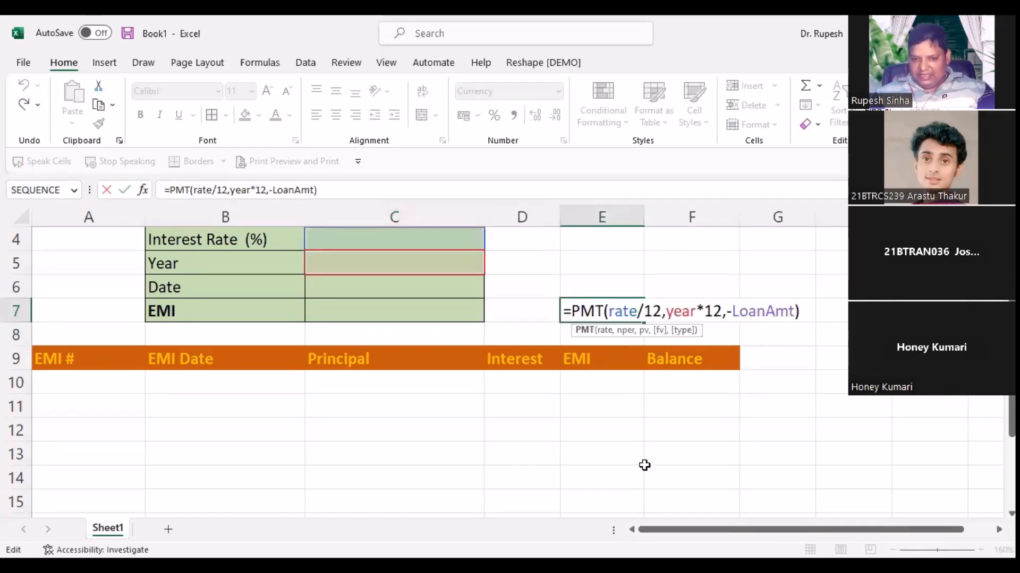
key("Escape")
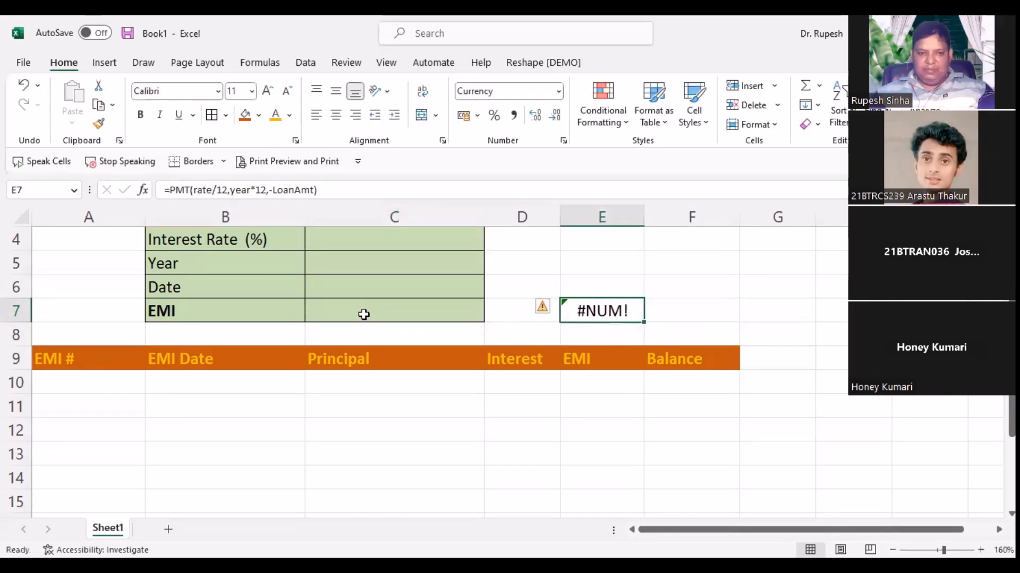
left_click(360, 313)
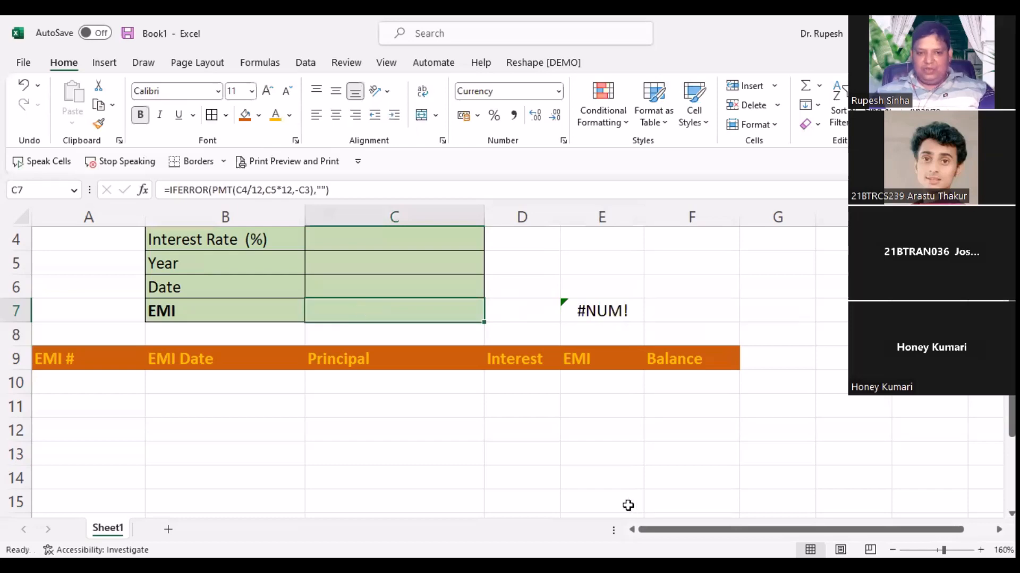
double_click(368, 311)
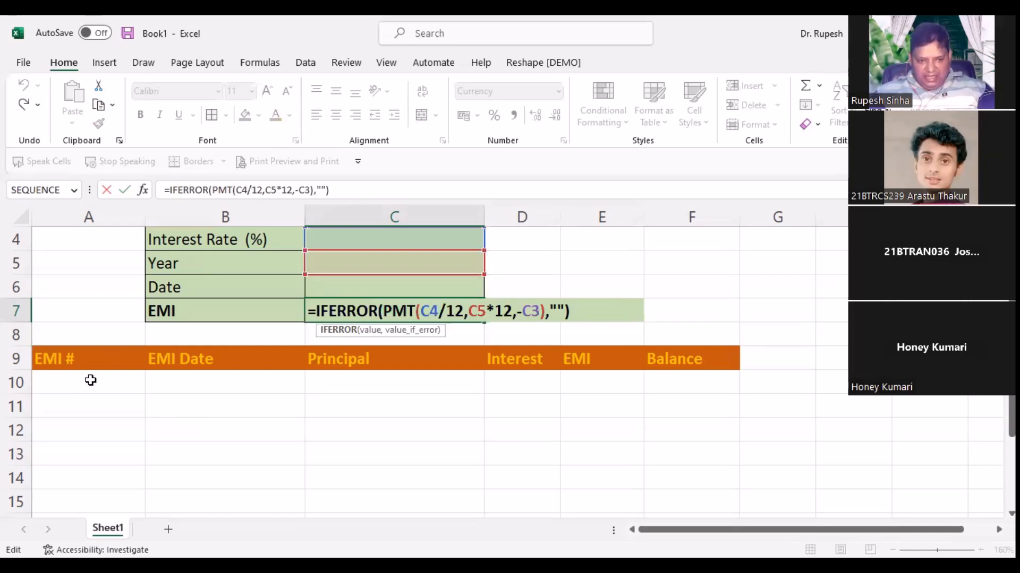
left_click(105, 397)
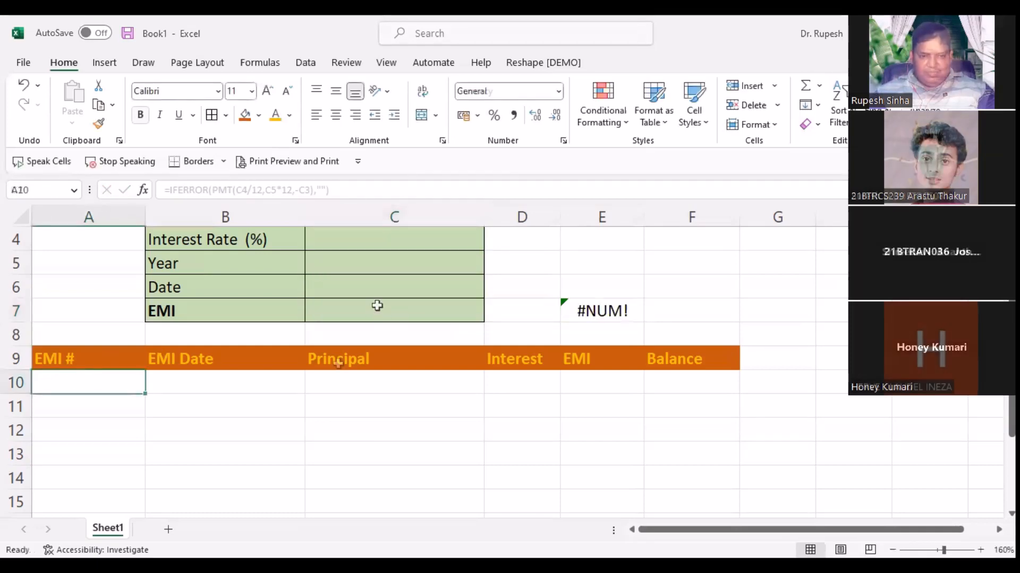
scroll(338, 364, "up", 1)
left_click(386, 380)
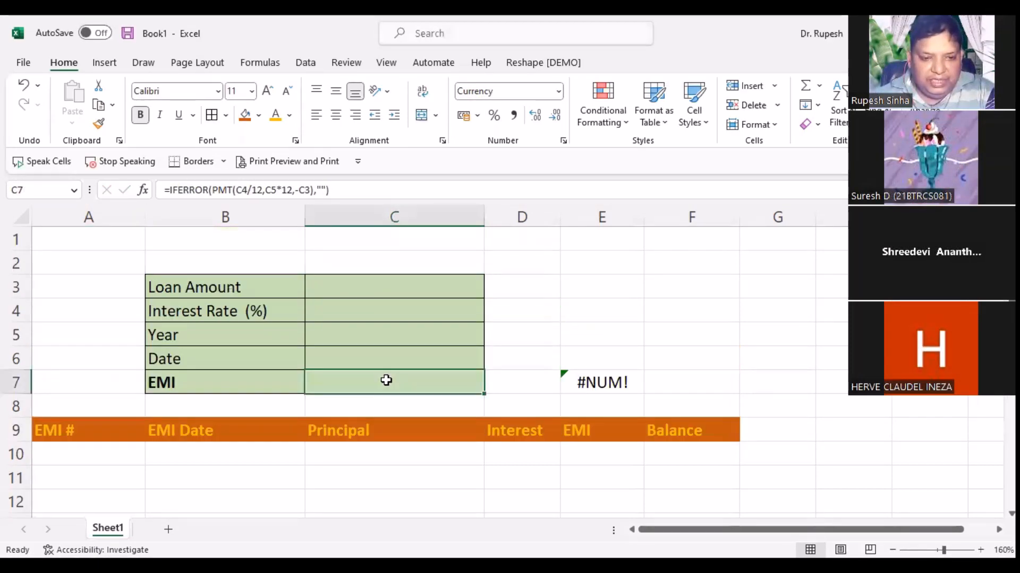
double_click(386, 380)
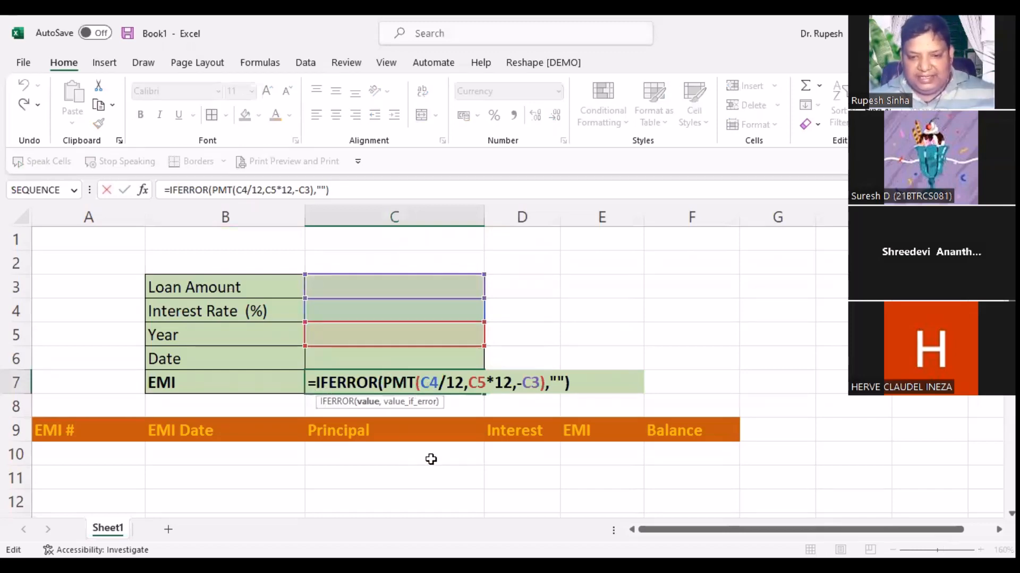
key("Escape")
left_click(603, 381)
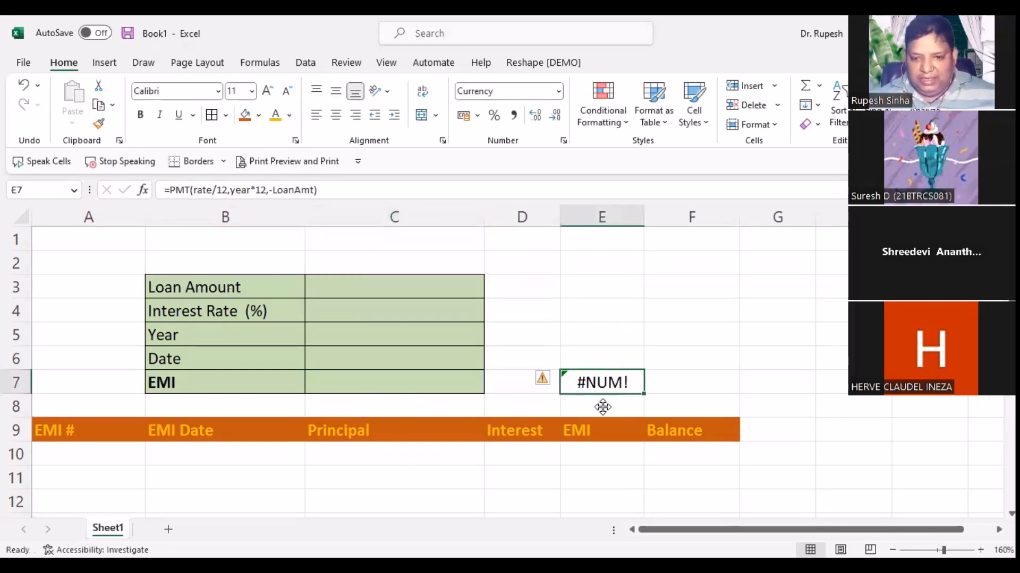
double_click(597, 382)
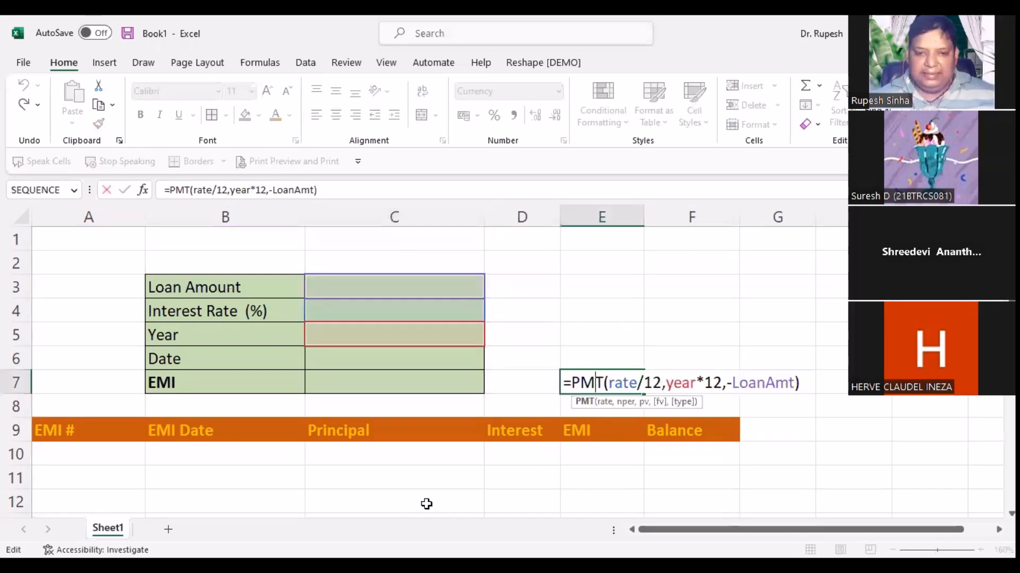
key("Escape")
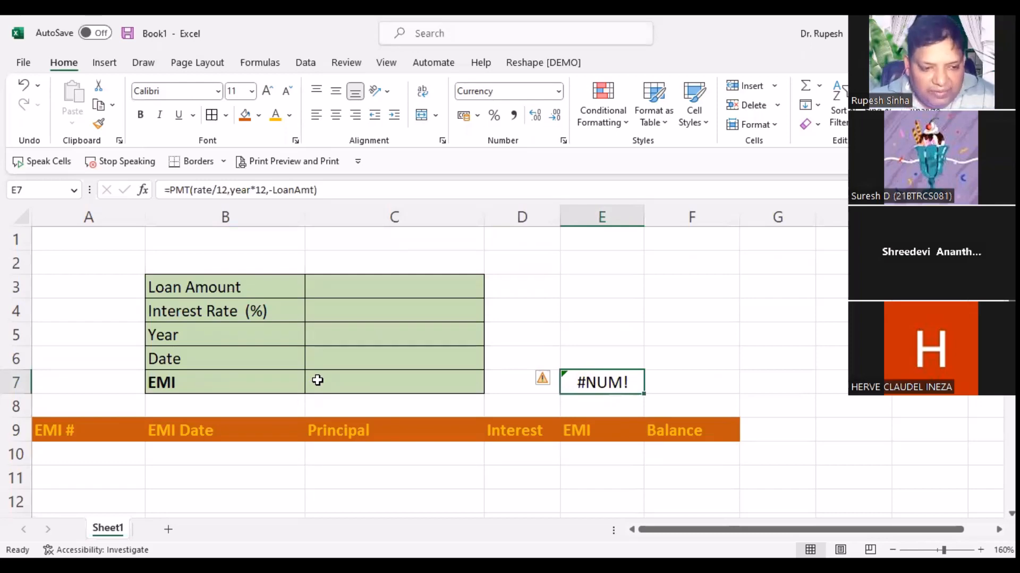
left_click(318, 380)
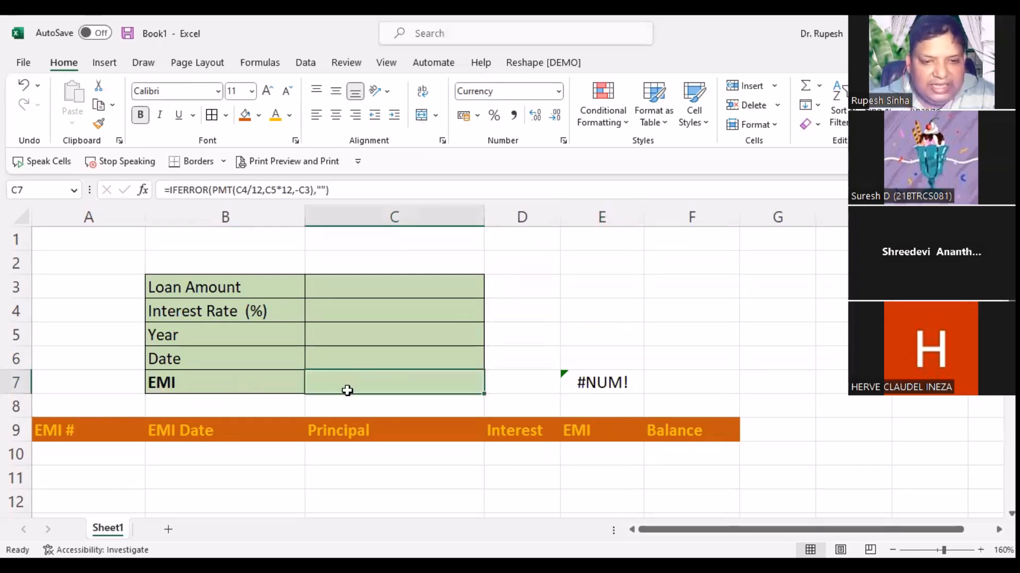
Step: Name cell C7 'emi' in the Name Box and confirm the name took
left_click(35, 187)
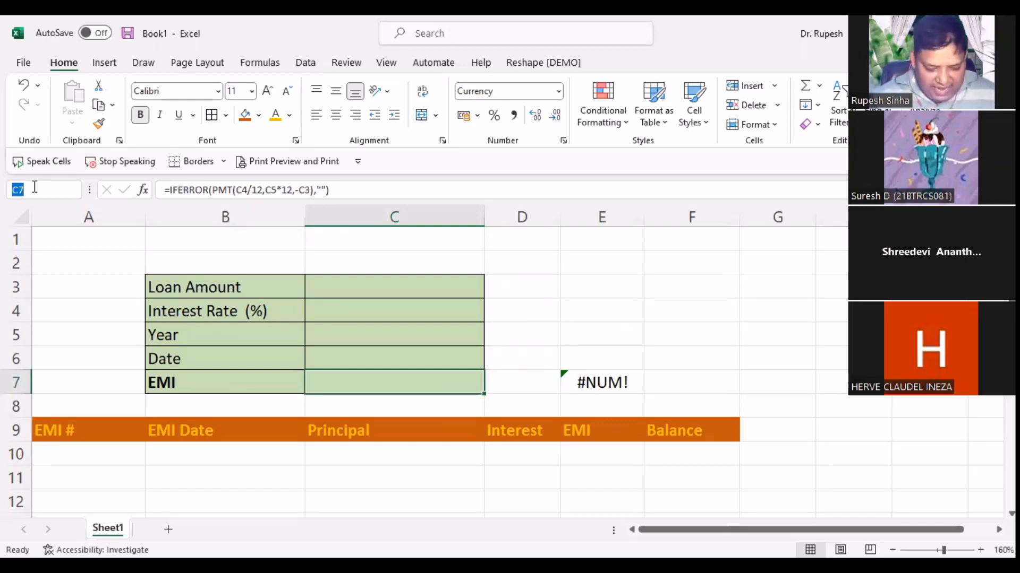
type("emi")
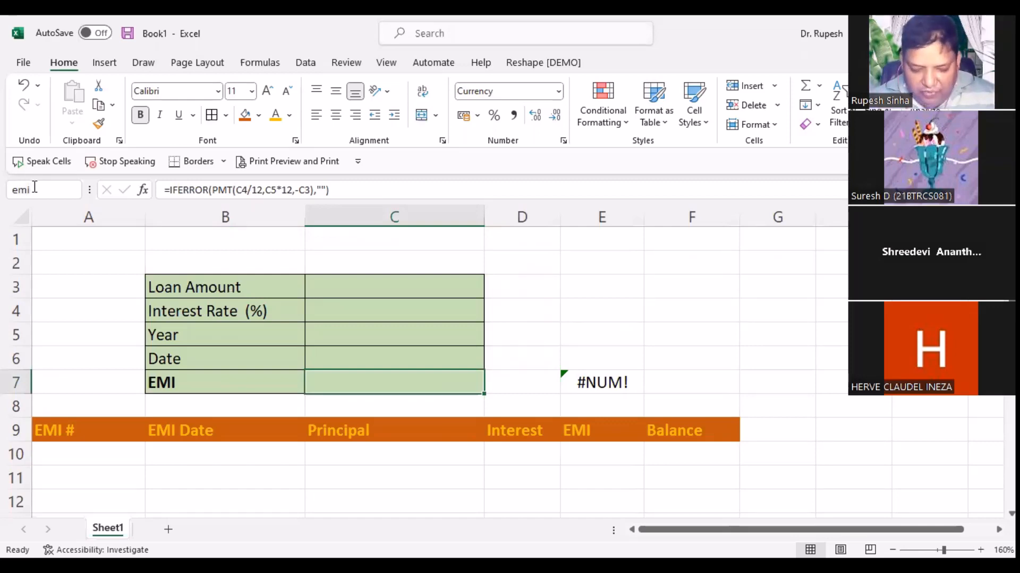
key("Return")
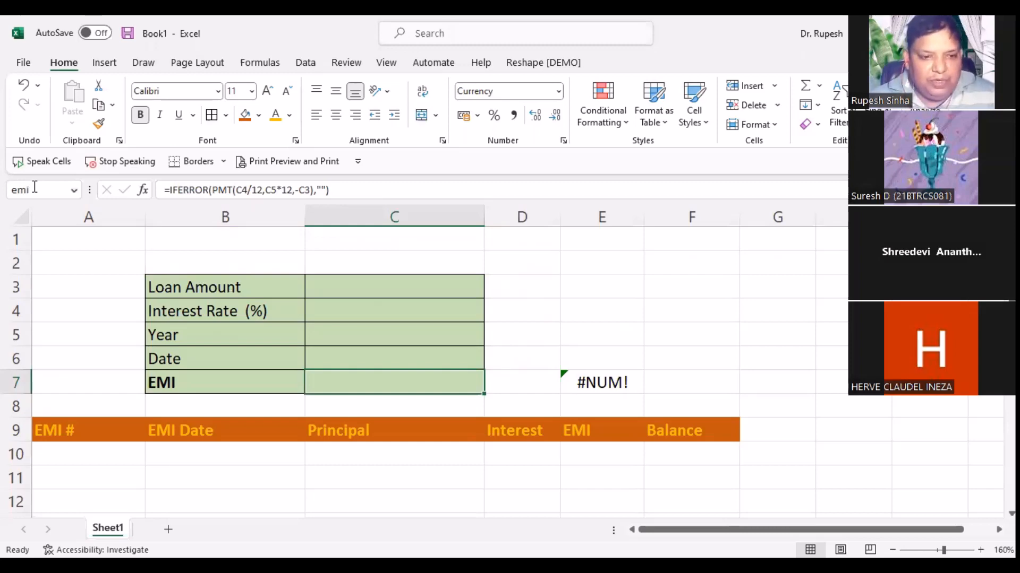
left_click(79, 460)
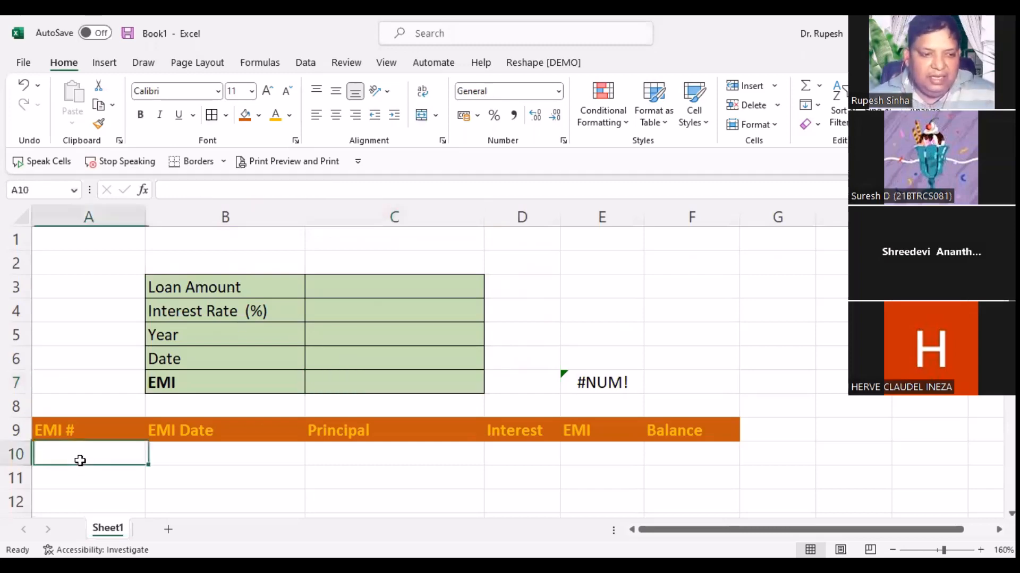
scroll(107, 444, "down", 2)
scroll(341, 348, "up", 1)
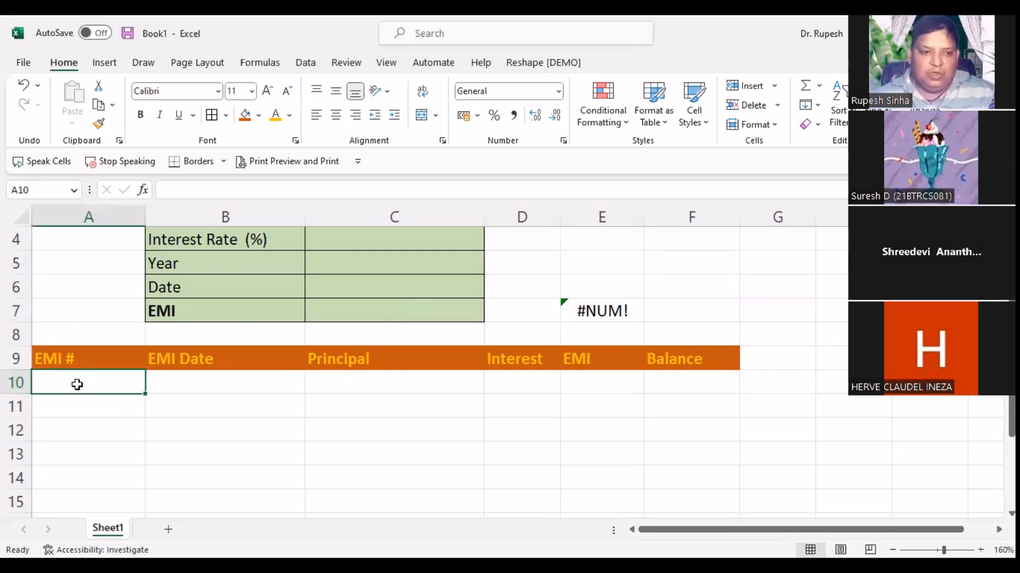
left_click(386, 312)
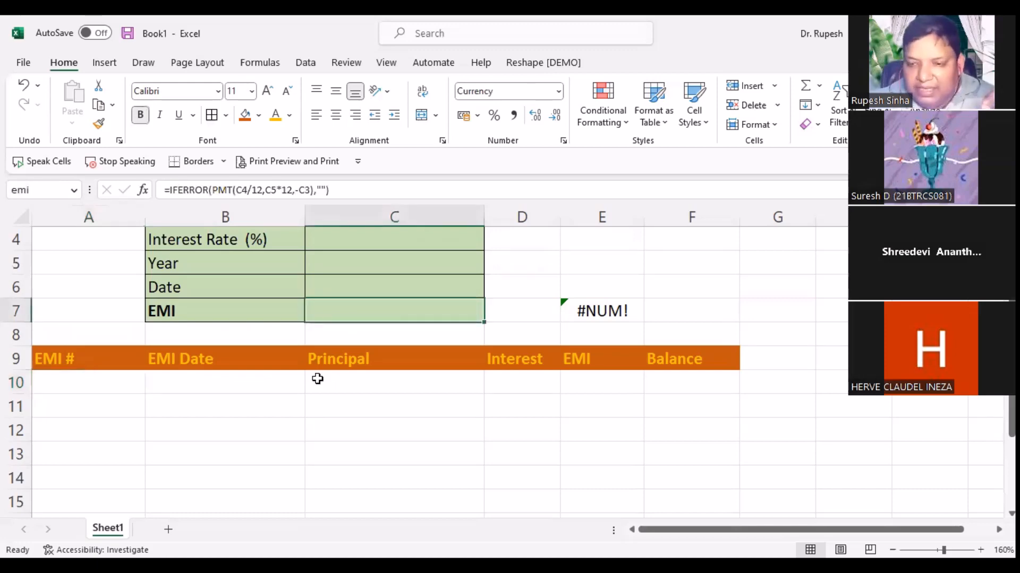
left_click(72, 383)
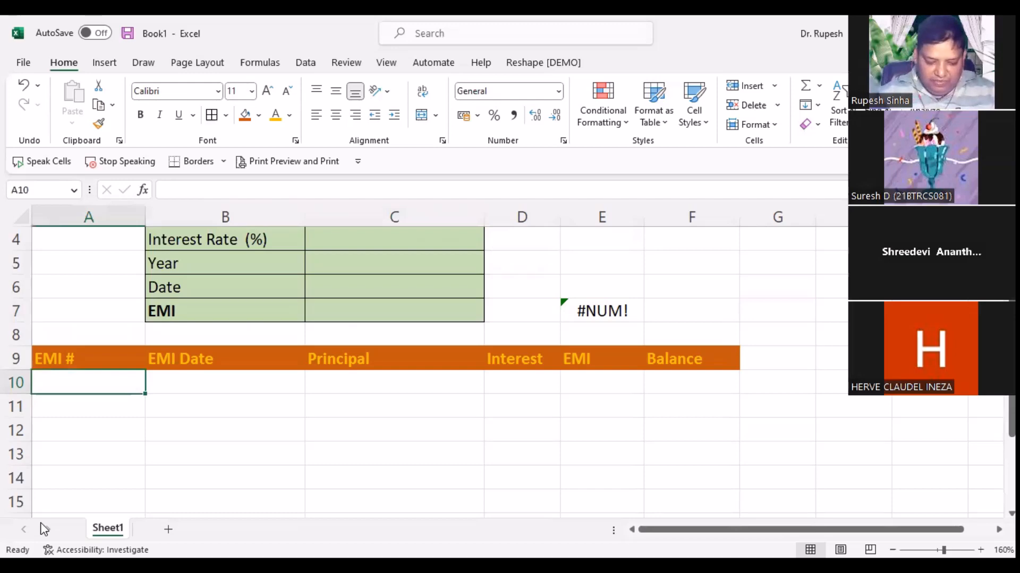
Step: Enter =IF(emi<>"",1,"") in A10 so the first EMI # shows 1 only when an EMI exists
type("=")
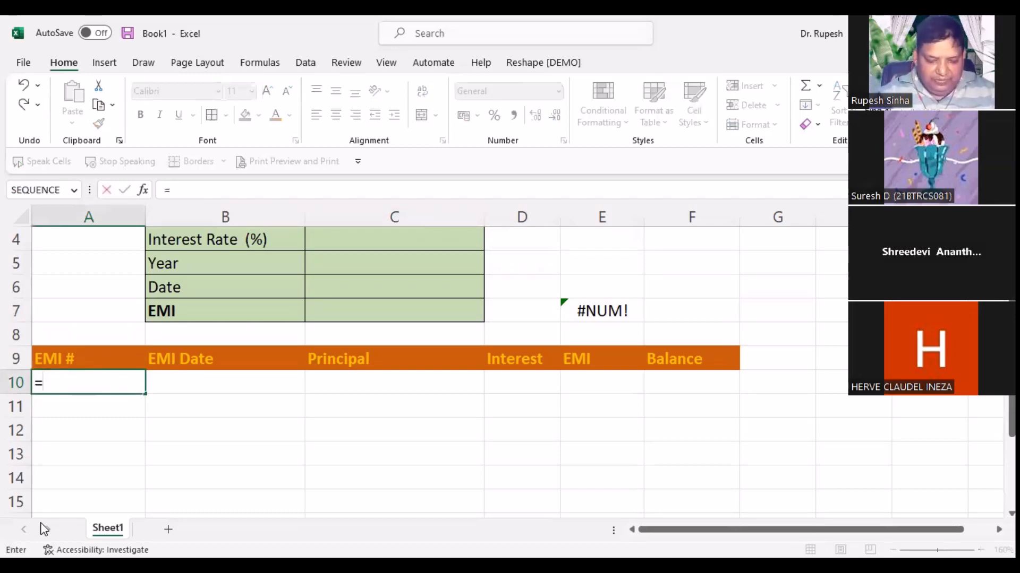
type("if(")
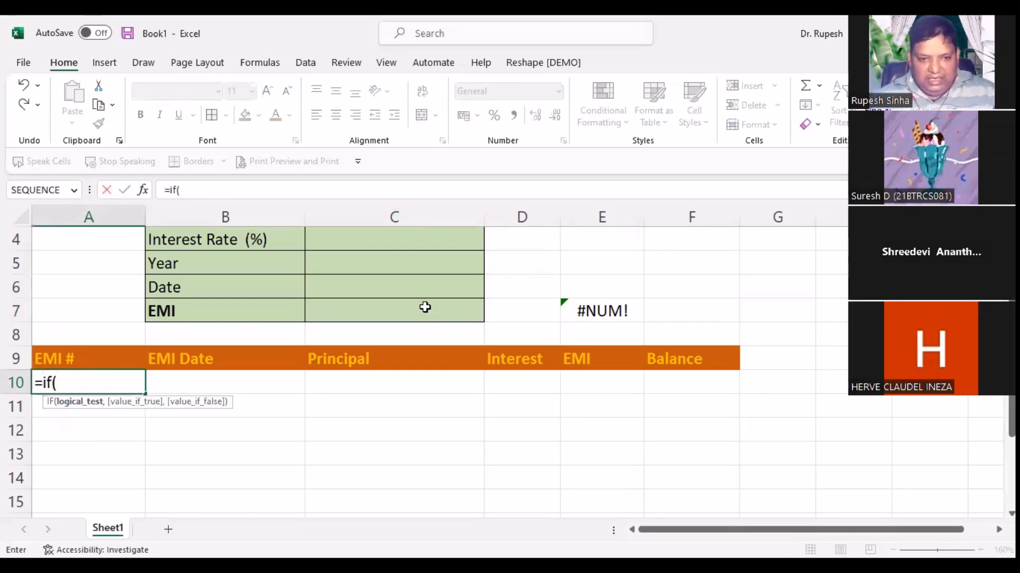
left_click(425, 308)
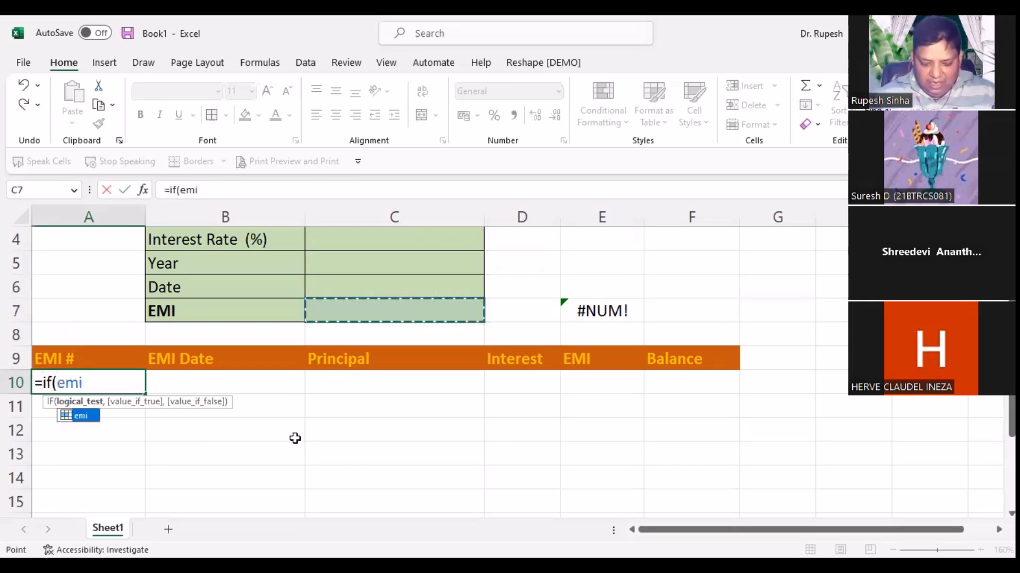
type("<>\"\"")
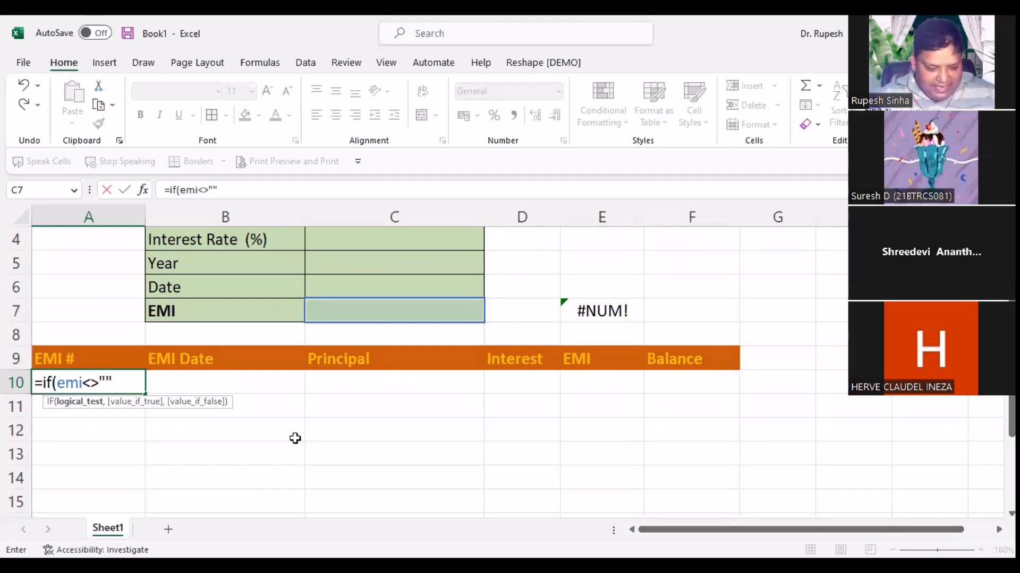
type(",1")
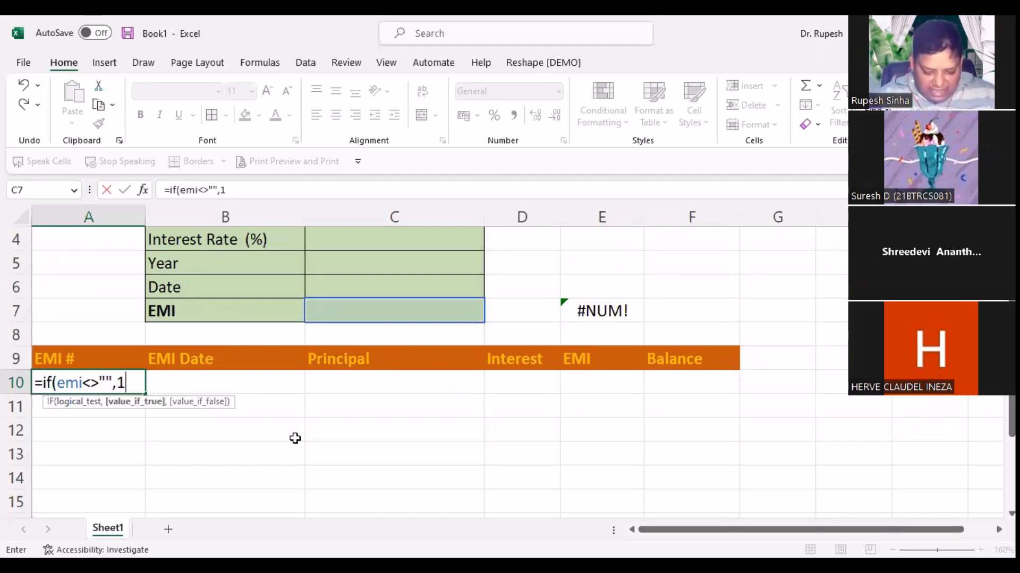
type(",\"\")")
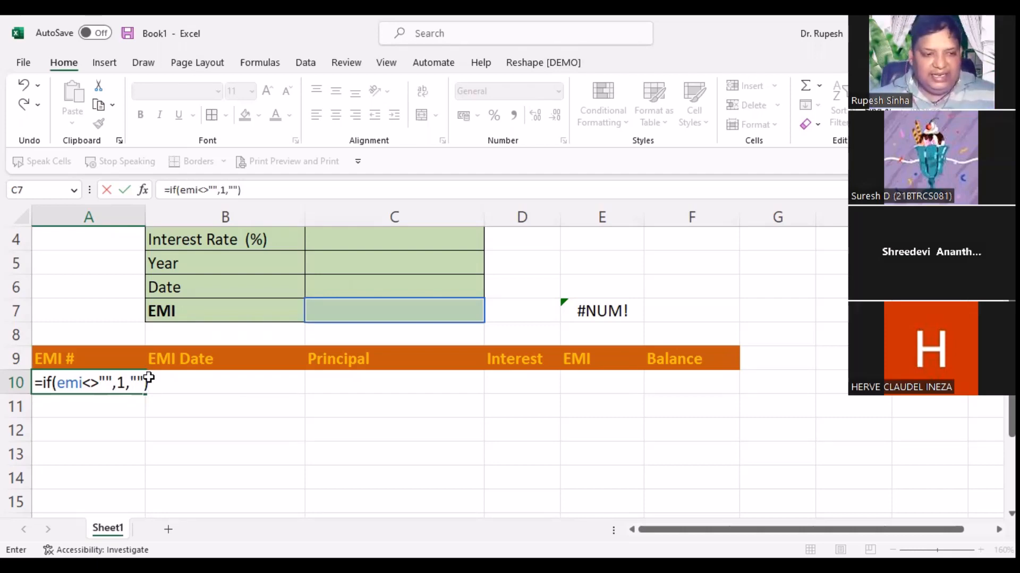
key("Return")
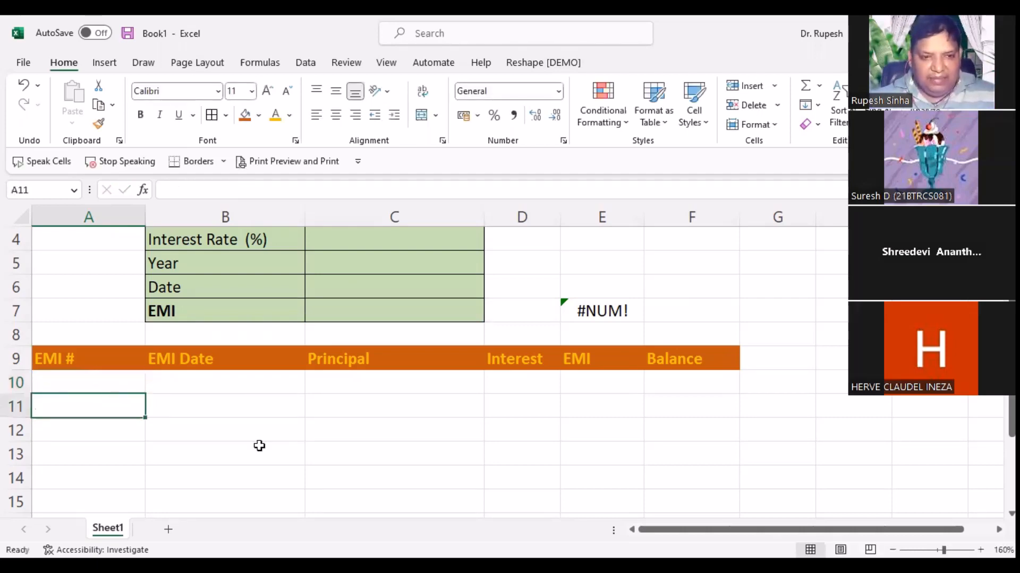
key("Up")
scroll(346, 285, "up", 1)
left_click(346, 285)
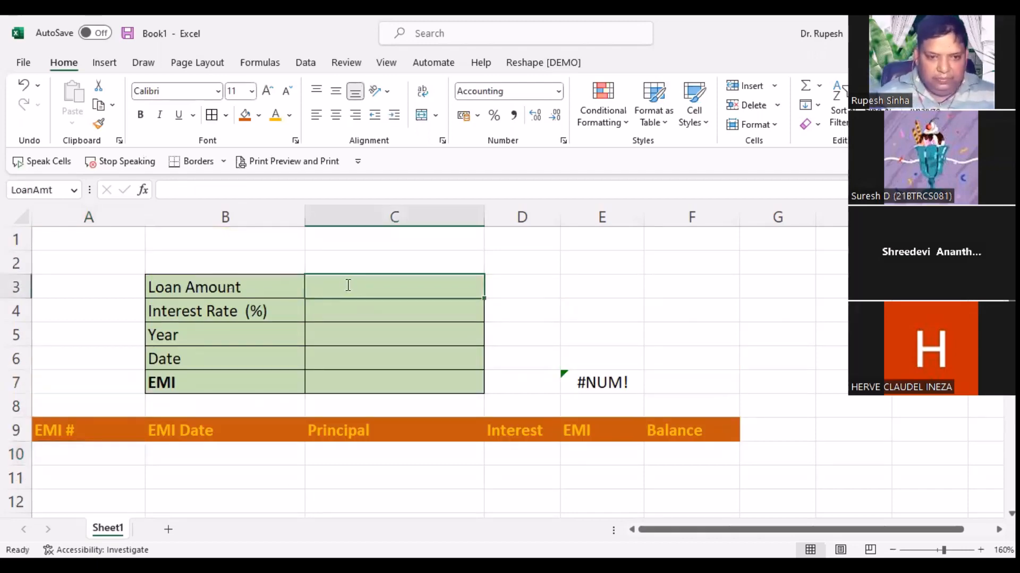
type("100000")
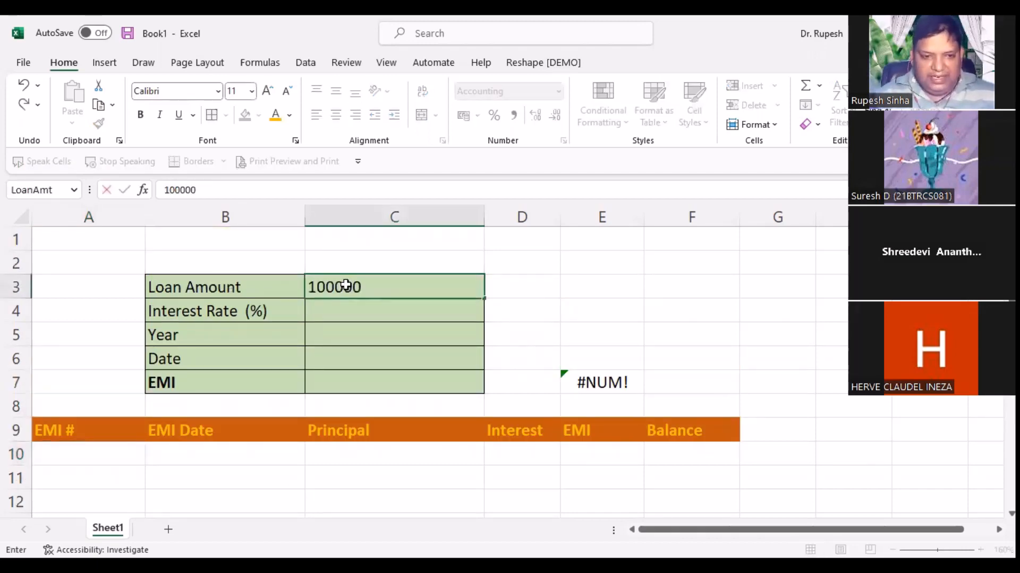
key("Return")
type("12%")
key("Return")
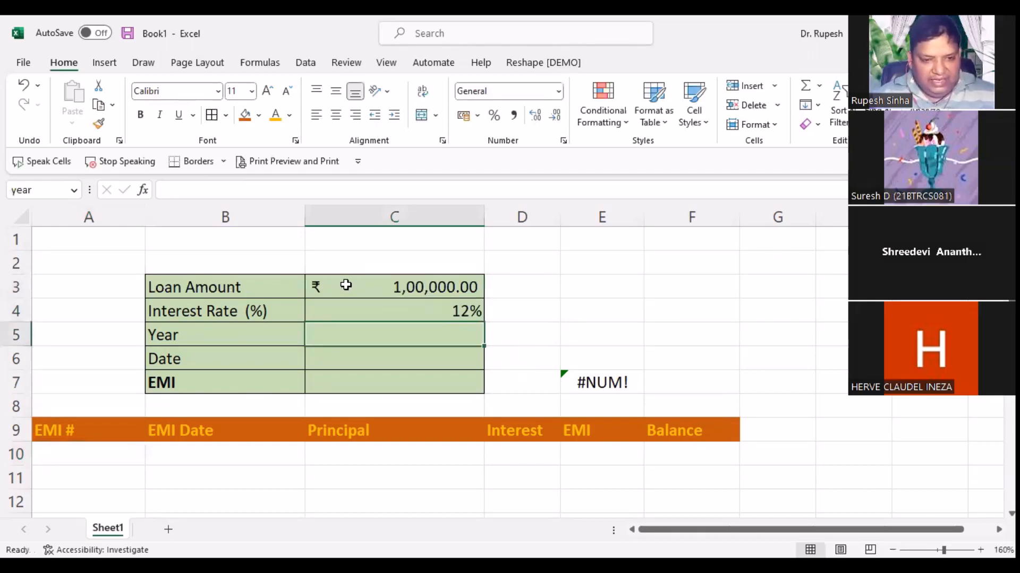
type("1")
key("Return")
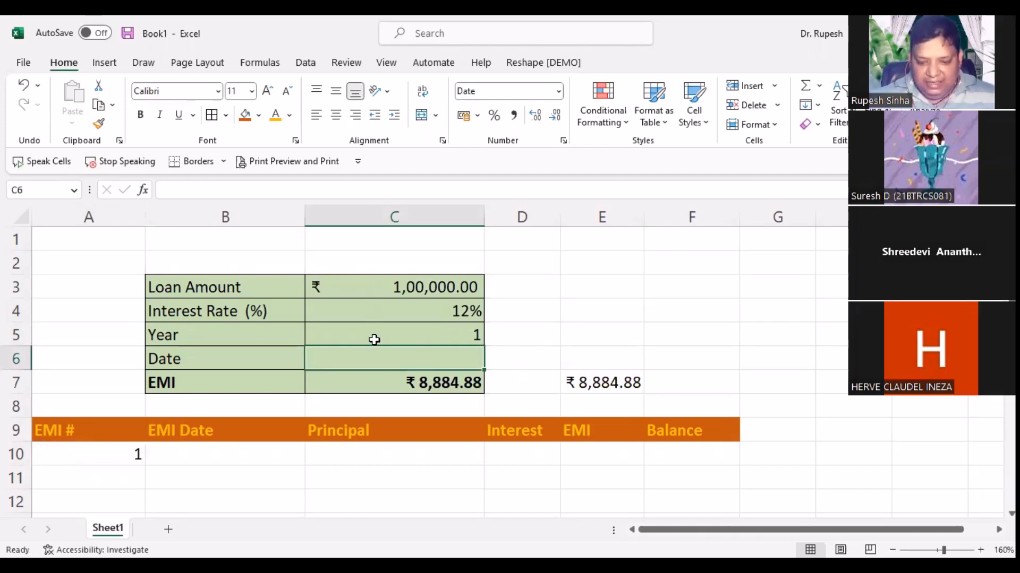
left_click_drag(374, 287, 374, 340)
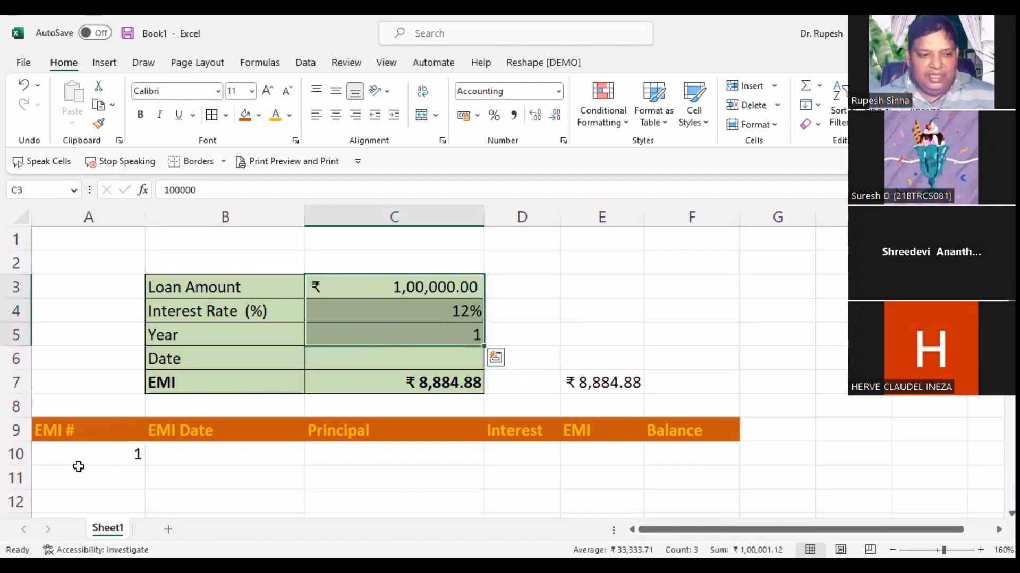
key("Delete")
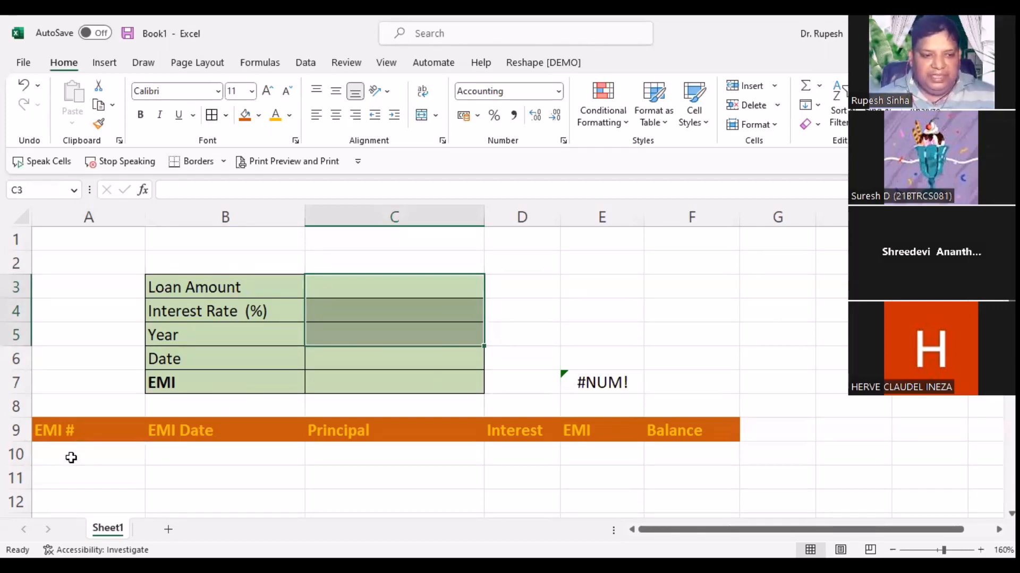
Step: Undo to bring back the ₹1,00,000 loan, 12% rate and 1 year inputs
key("ctrl+z")
key("ctrl+z")
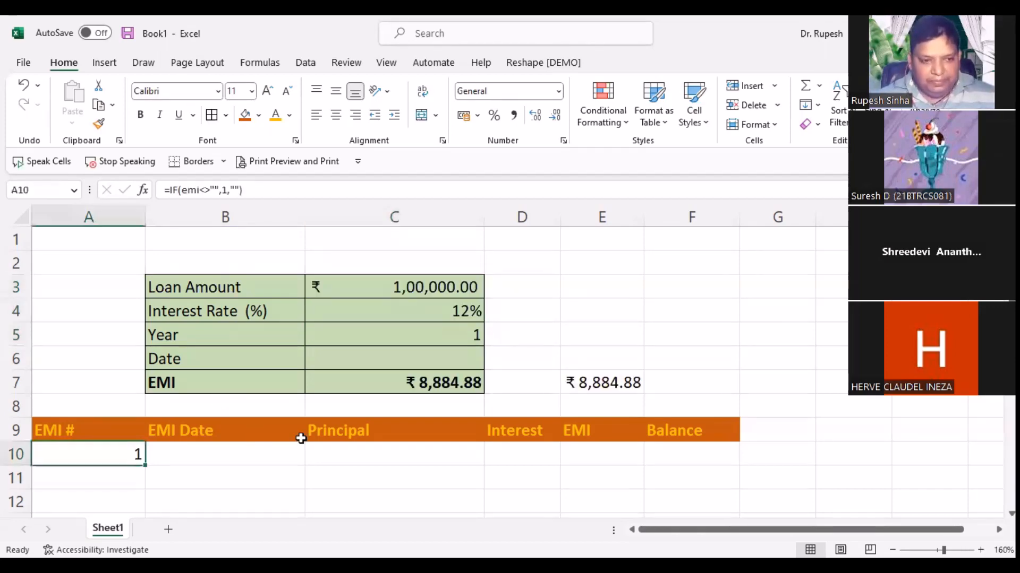
key("F2")
scroll(290, 434, "down", 1)
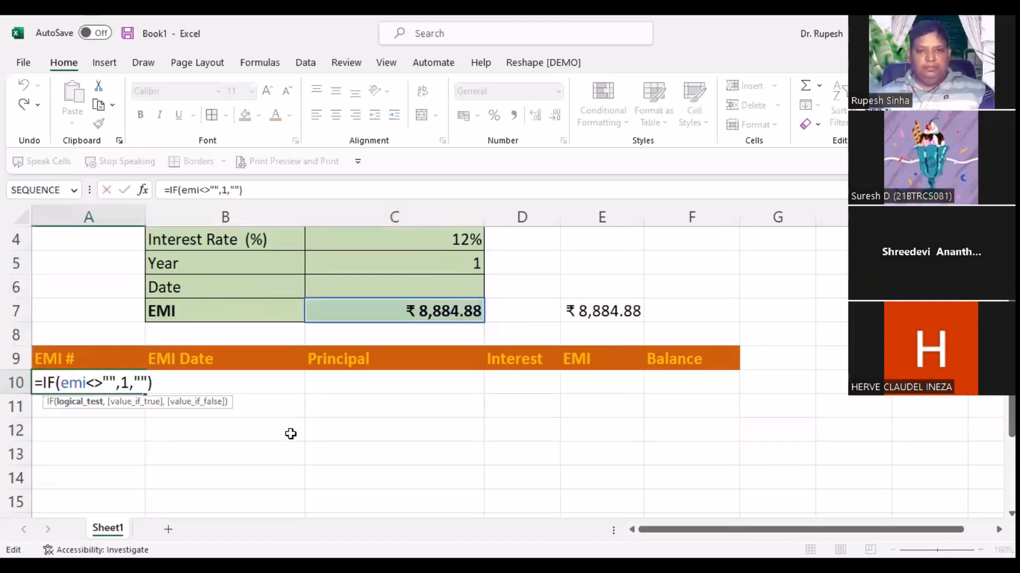
left_click(577, 99)
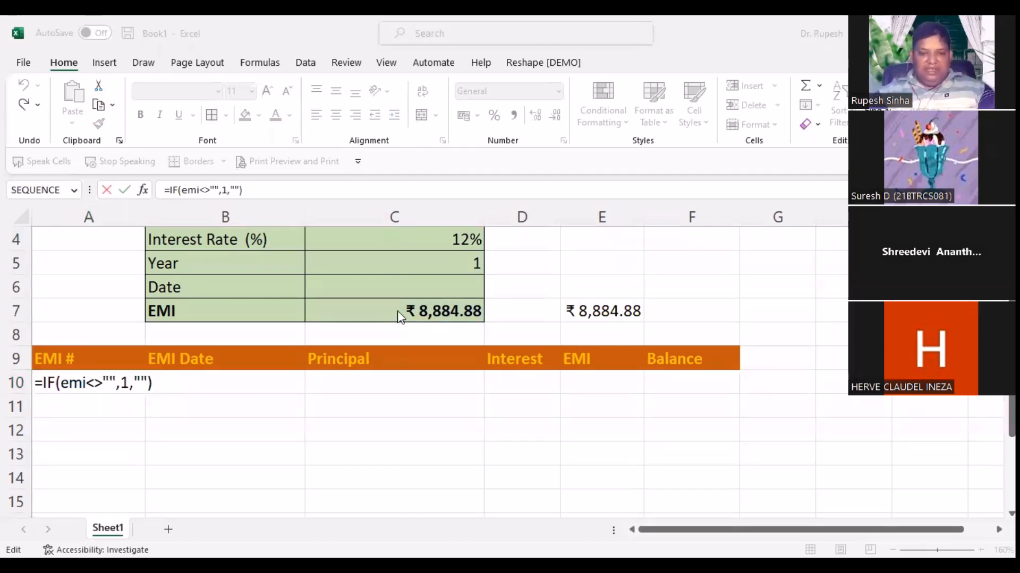
Step: Re-commit A10 as =IF(emi<>"",1,""), accepting Excel's correction of != to <>, so it returns 1
left_click(104, 384)
key("BackSpace")
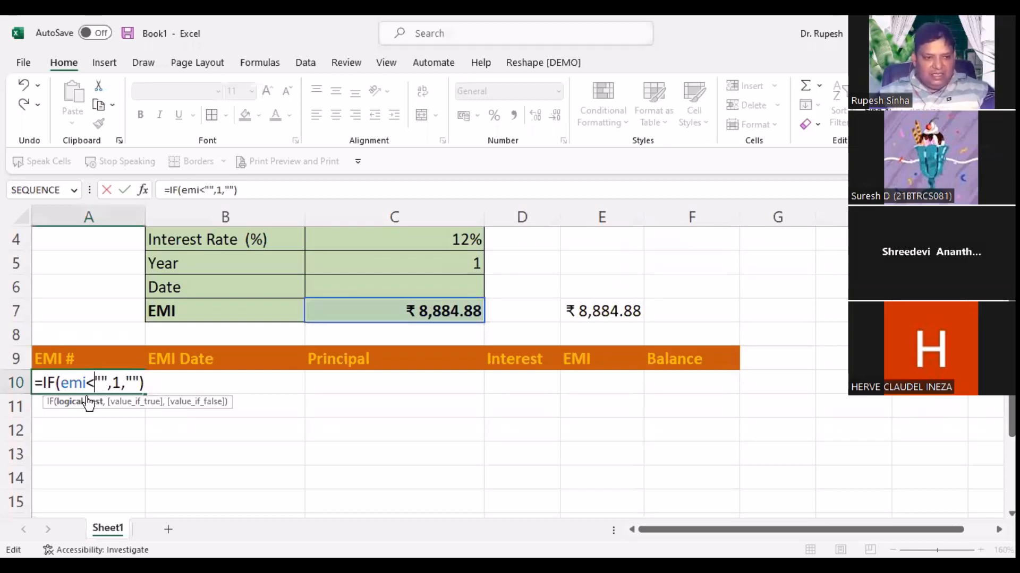
key("BackSpace")
type("!=")
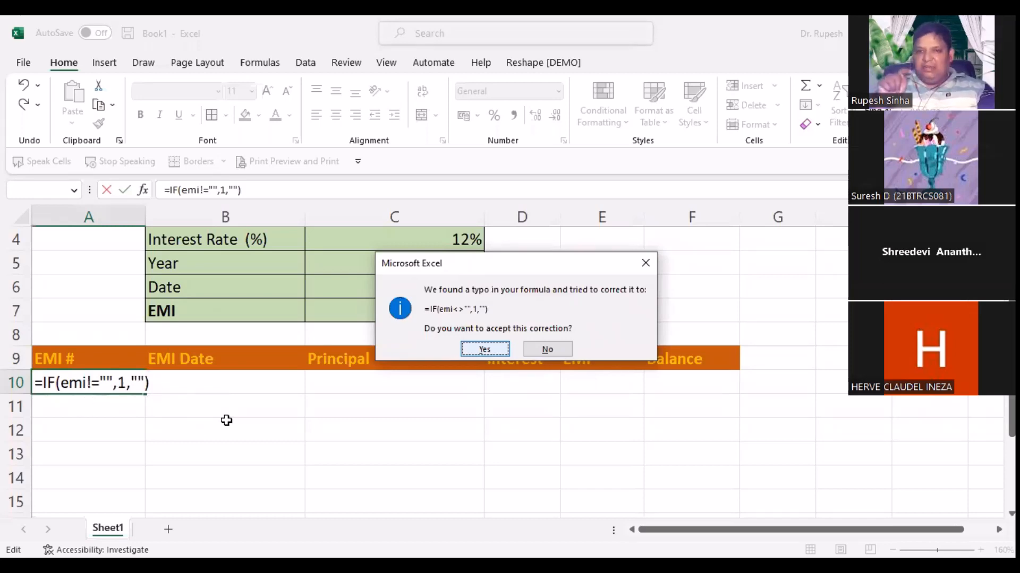
key("Return")
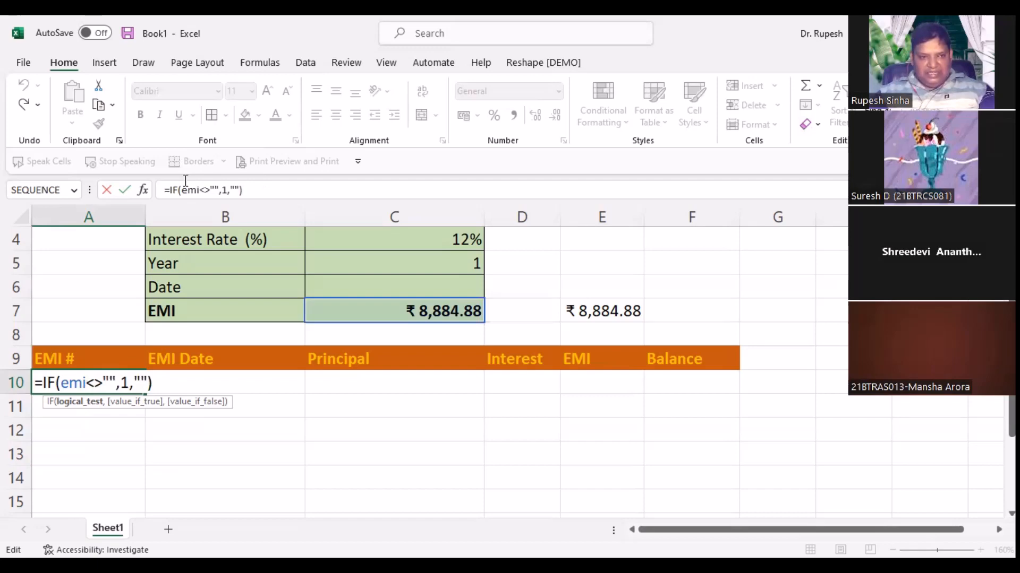
left_click(143, 194)
key("ctrl+c")
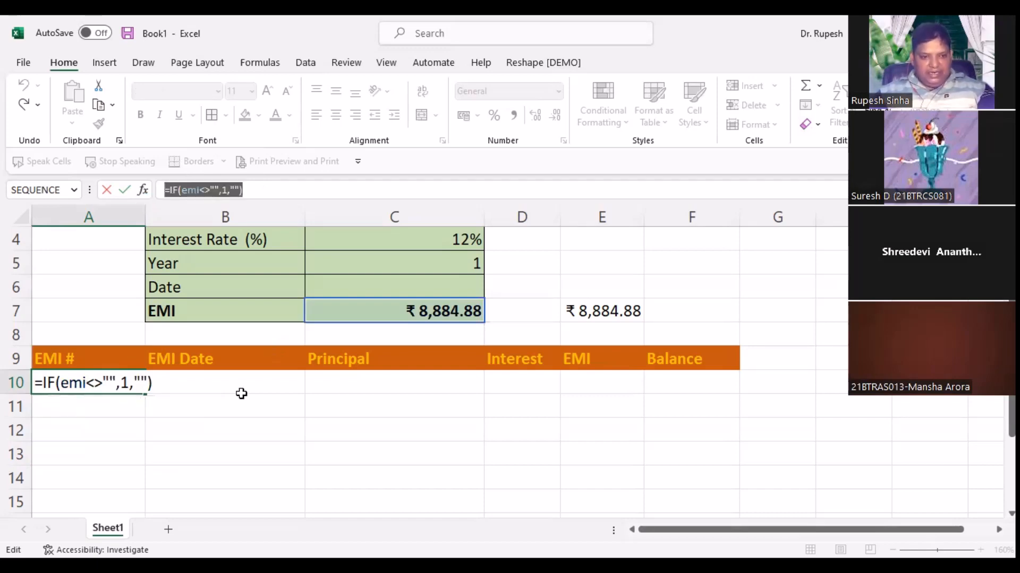
key("ctrl+Return")
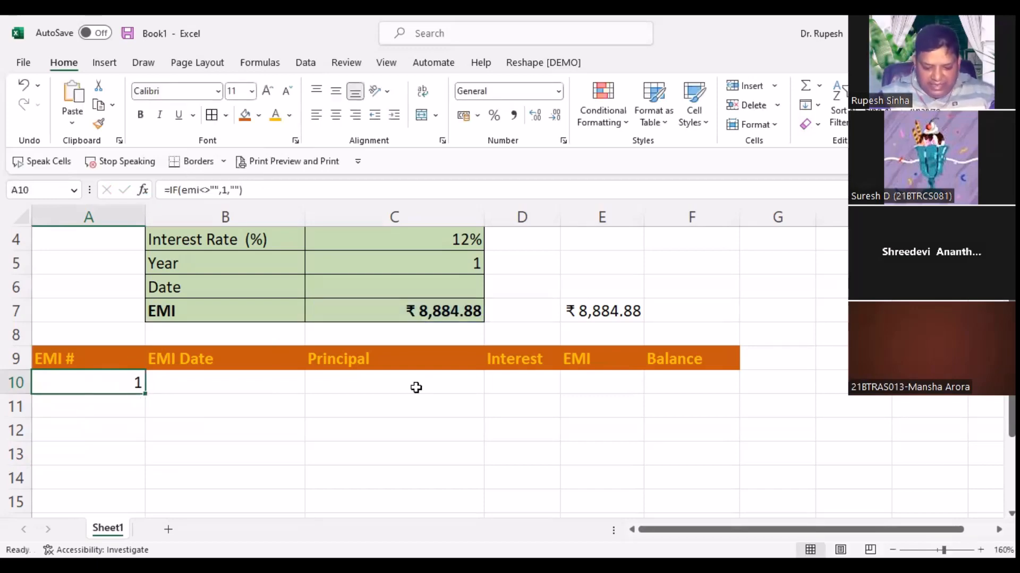
Step: Show the A10 formula =IF(emi<>"",1,"") as plain text in C10 for reference
left_click(416, 388)
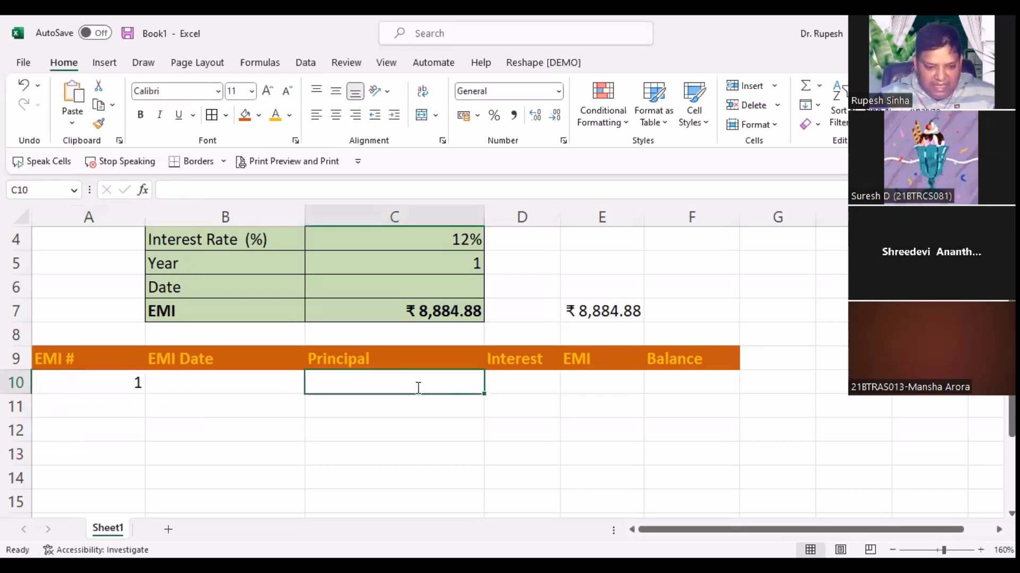
type("'")
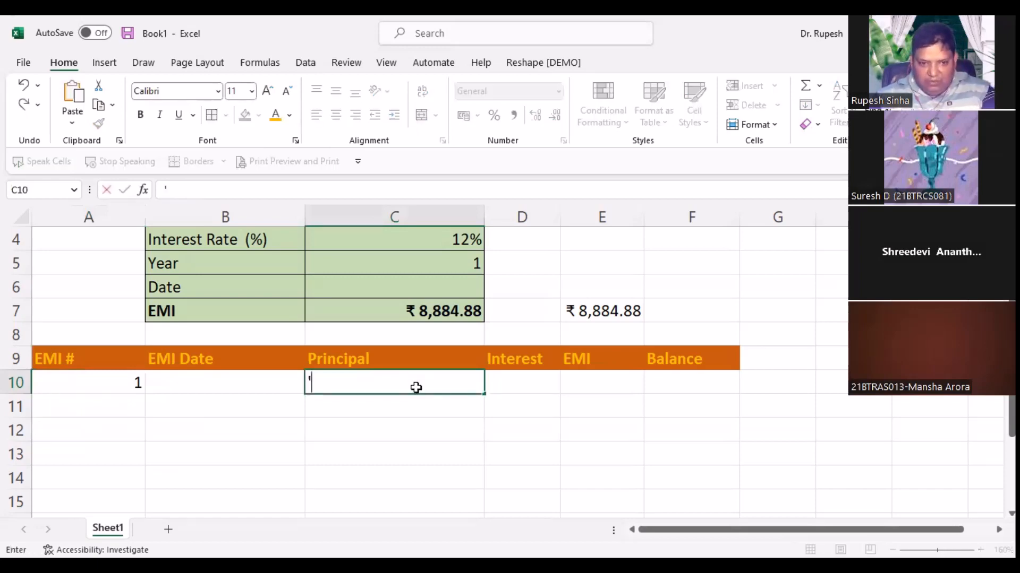
key("ctrl+v")
key("Return")
left_click(101, 412)
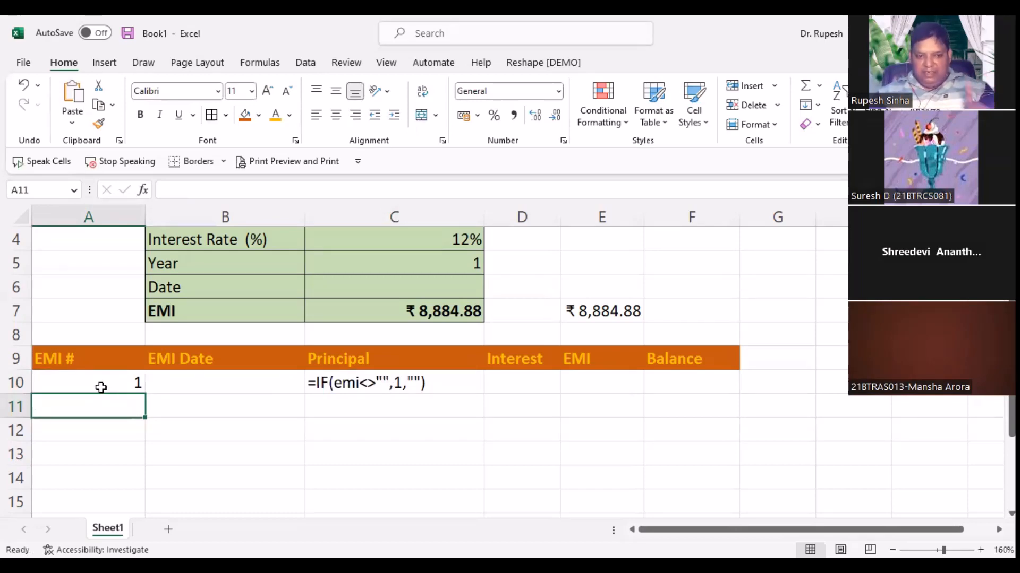
left_click(101, 388)
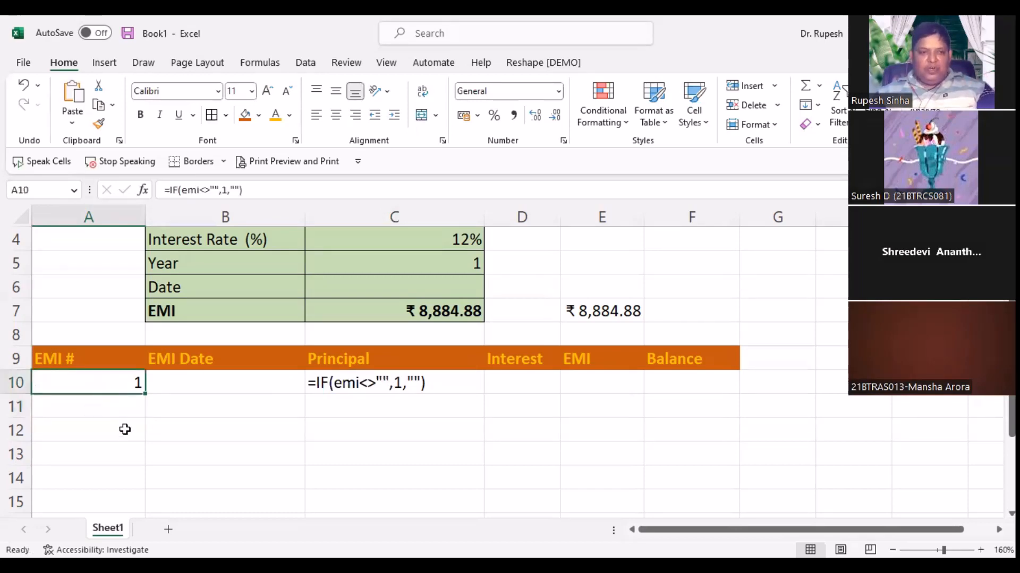
key("Down")
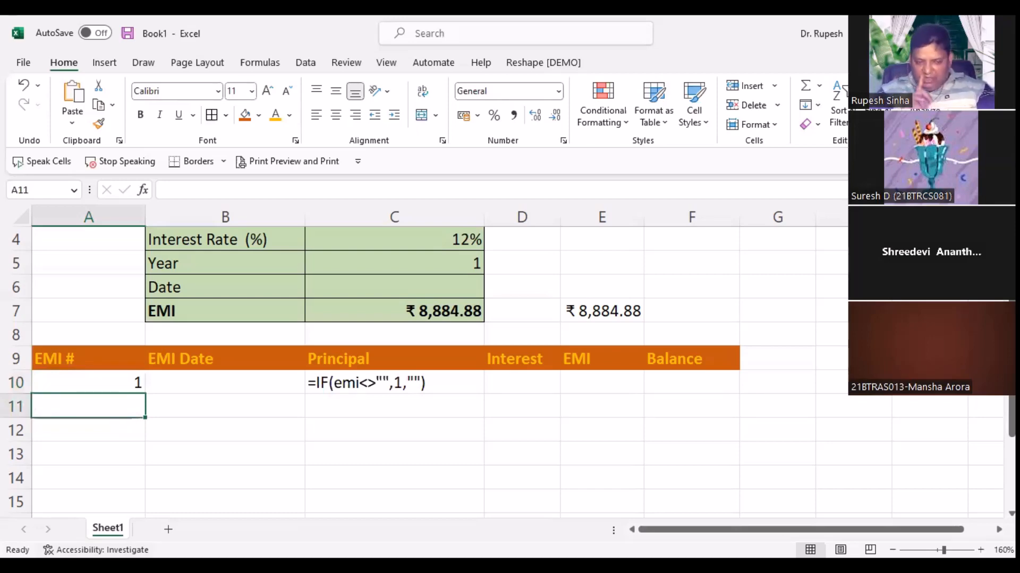
Step: Type the A11 formula =IF(A10<year*12,A10+1,"") to count the next EMI month
type("=if(")
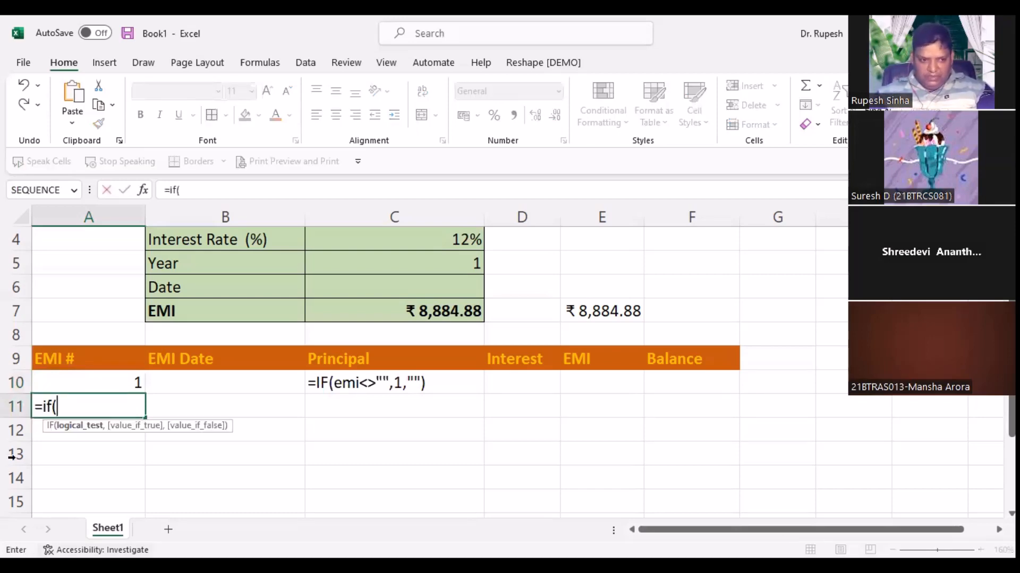
left_click(71, 386)
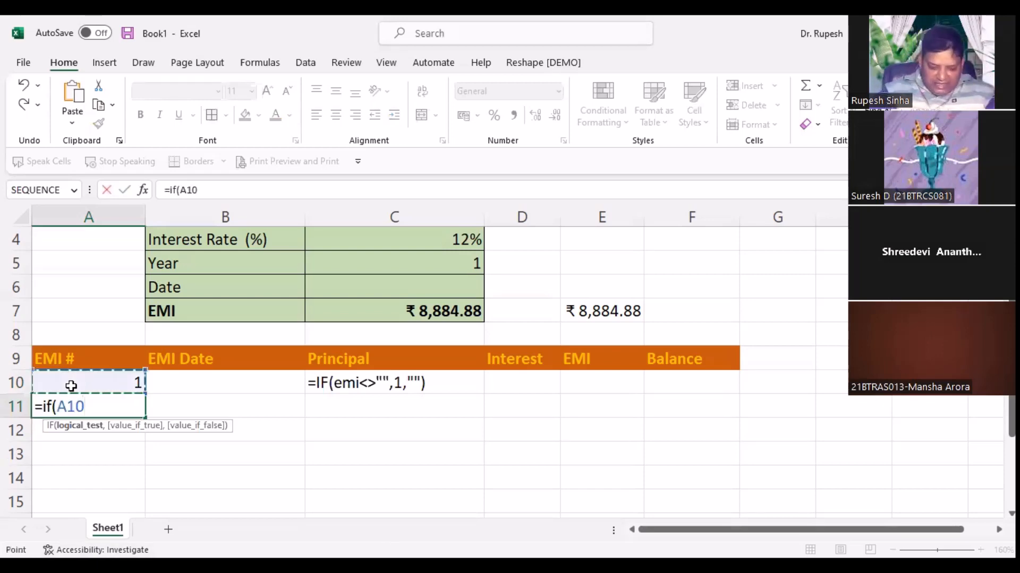
type("<")
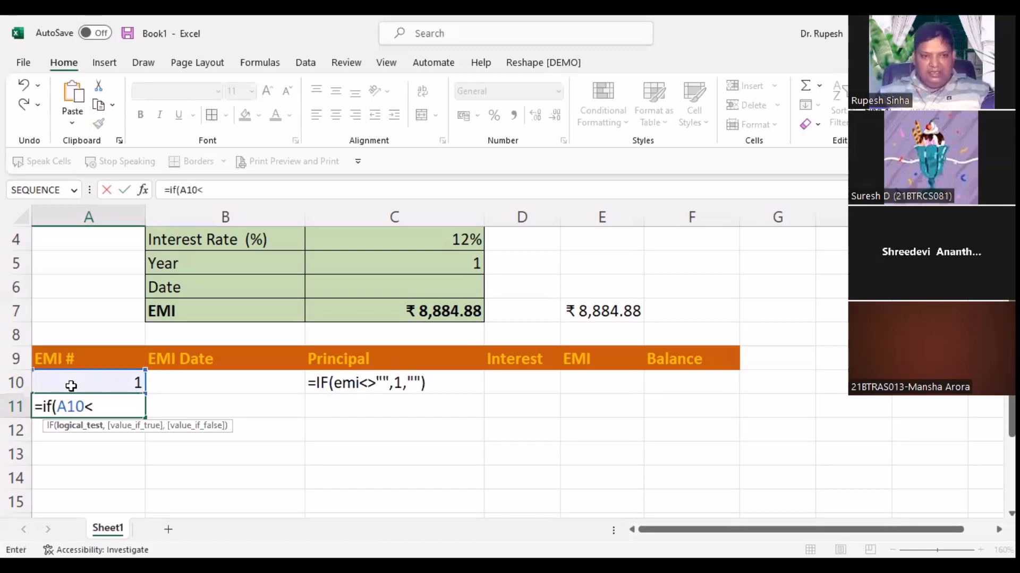
left_click(338, 261)
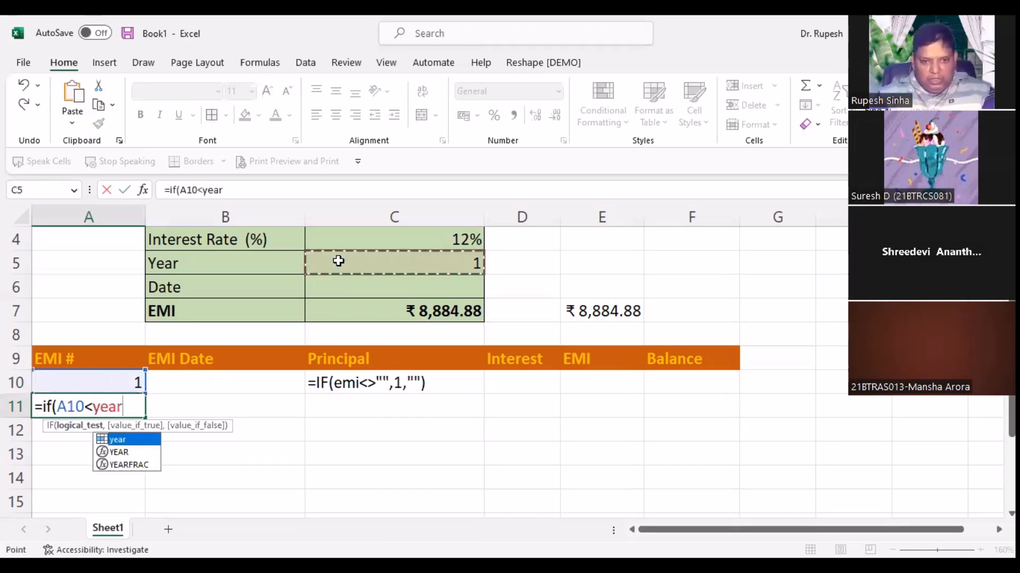
type("*12")
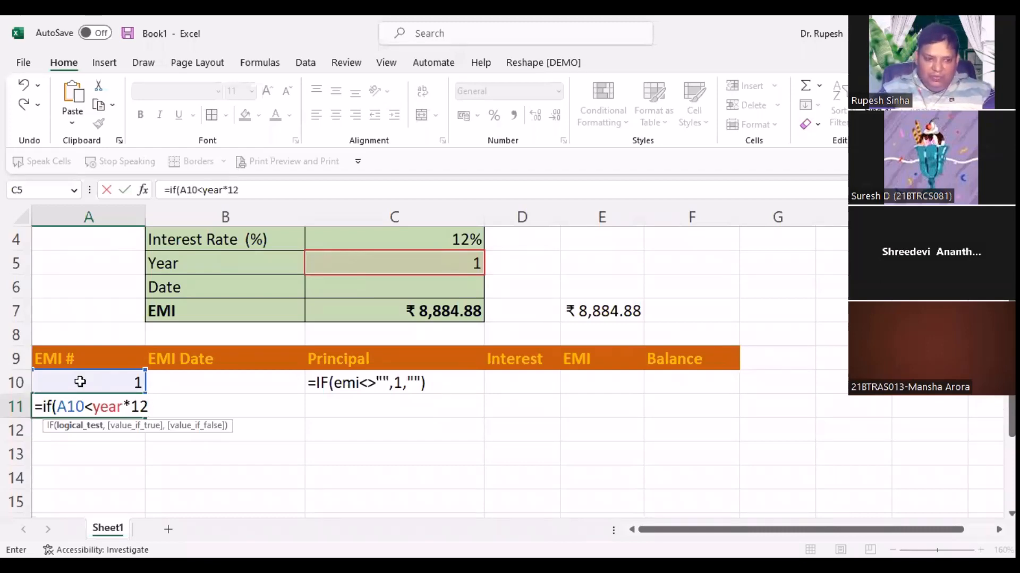
type(",")
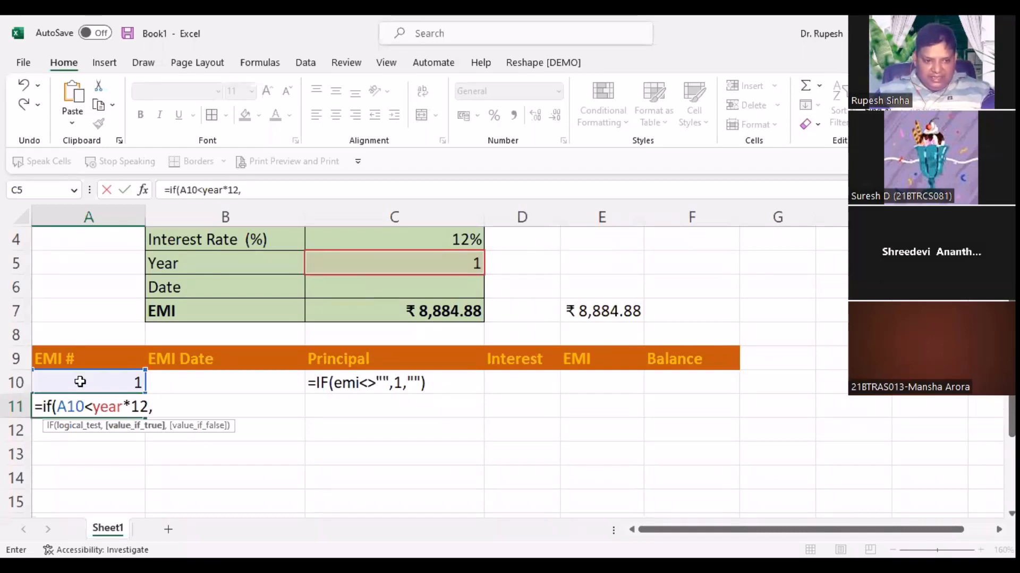
left_click(88, 389)
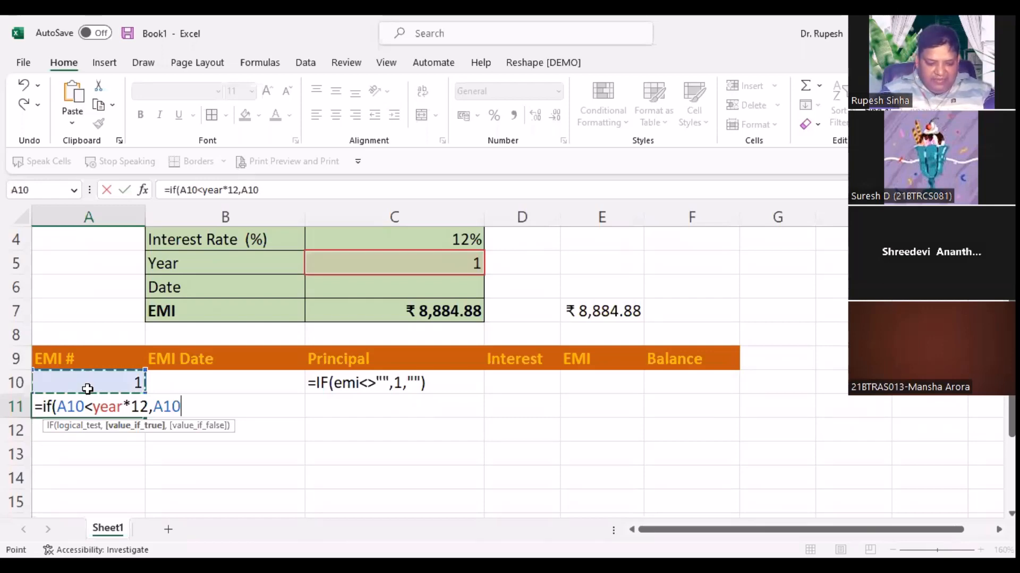
type("+1")
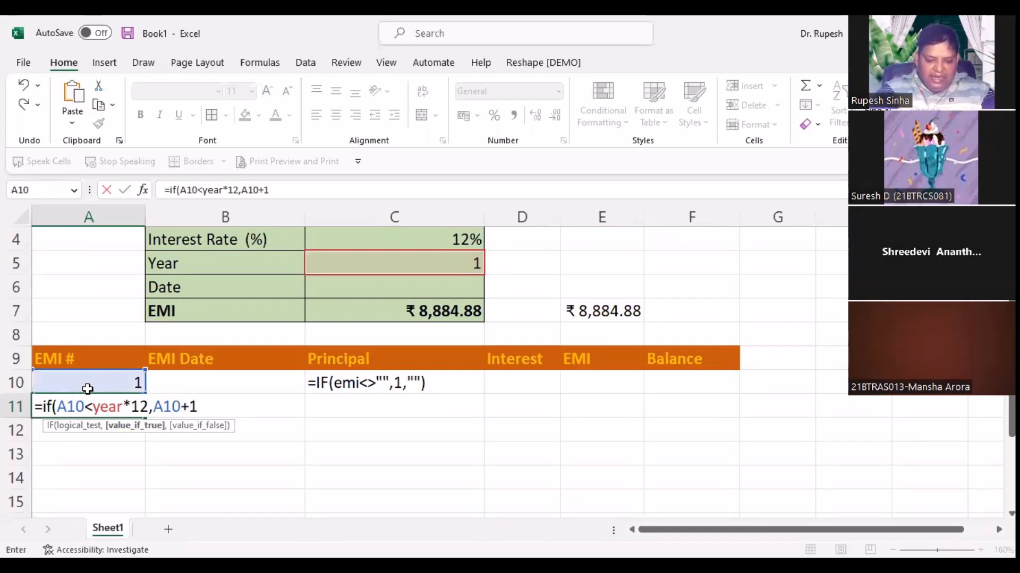
type(",\"\")")
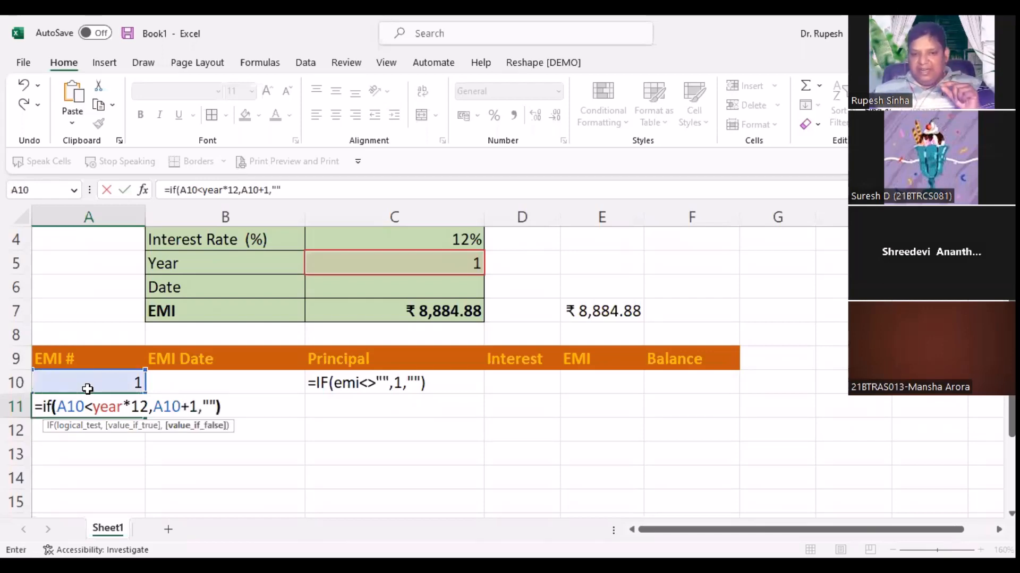
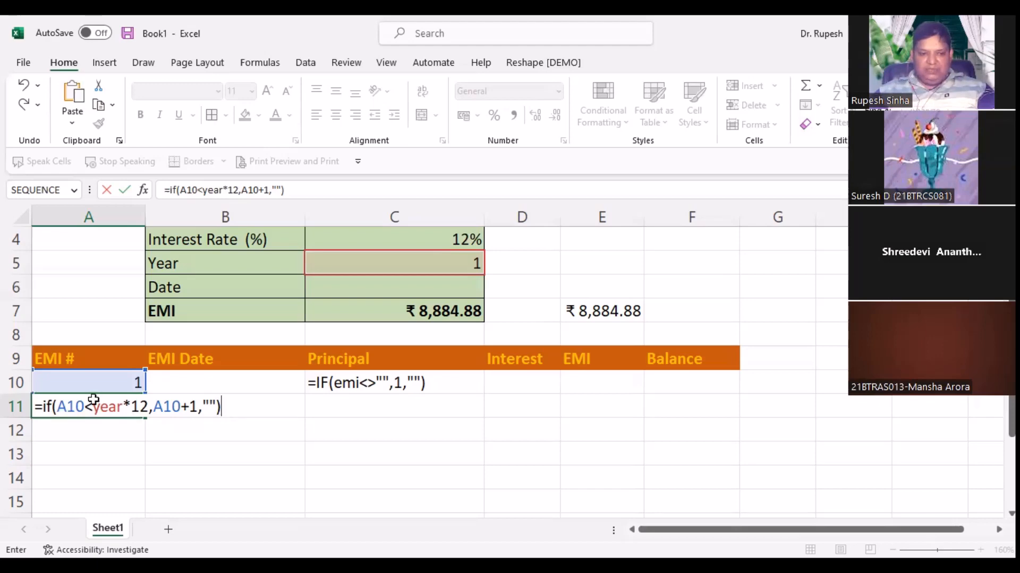
Step: Commit the A11 formula =IF(A10<year*12,A10+1,"") and copy its text from the formula bar
key("Return")
key("Up")
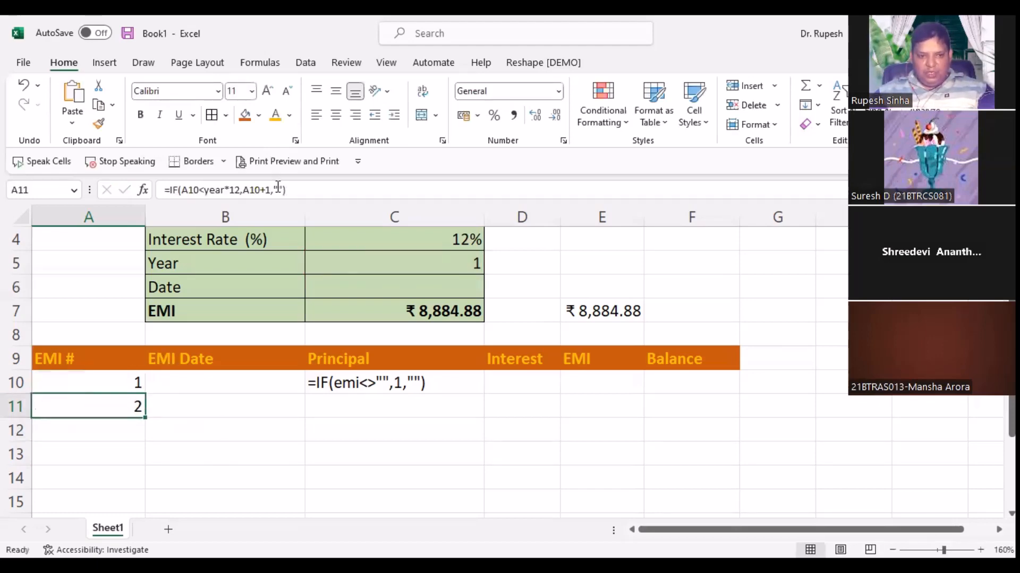
left_click(297, 189)
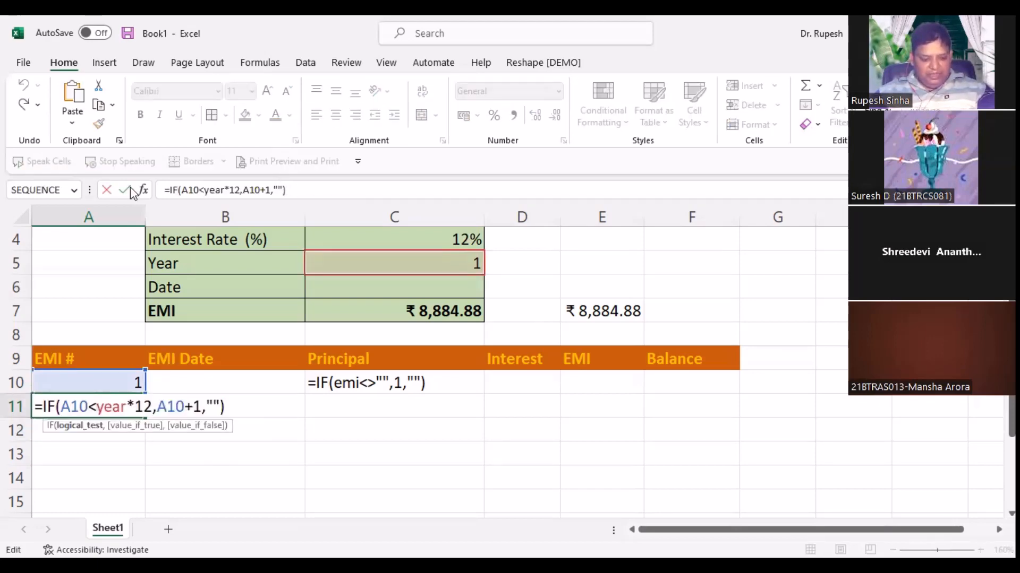
left_click_drag(298, 190, 131, 188)
key("ctrl+c")
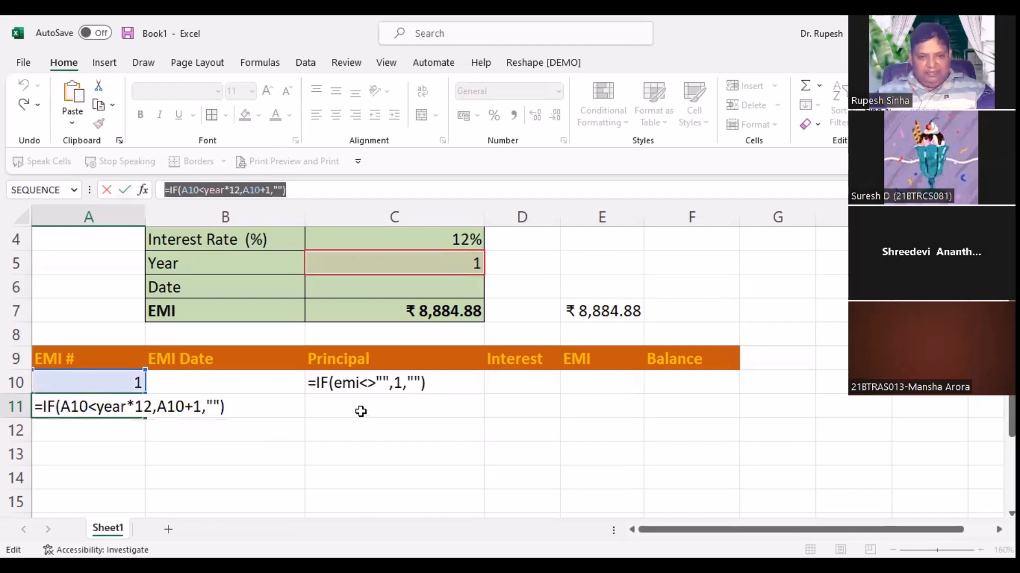
Step: Paste that formula into C11 after an apostrophe so it shows as plain text
left_click(361, 412)
double_click(363, 412)
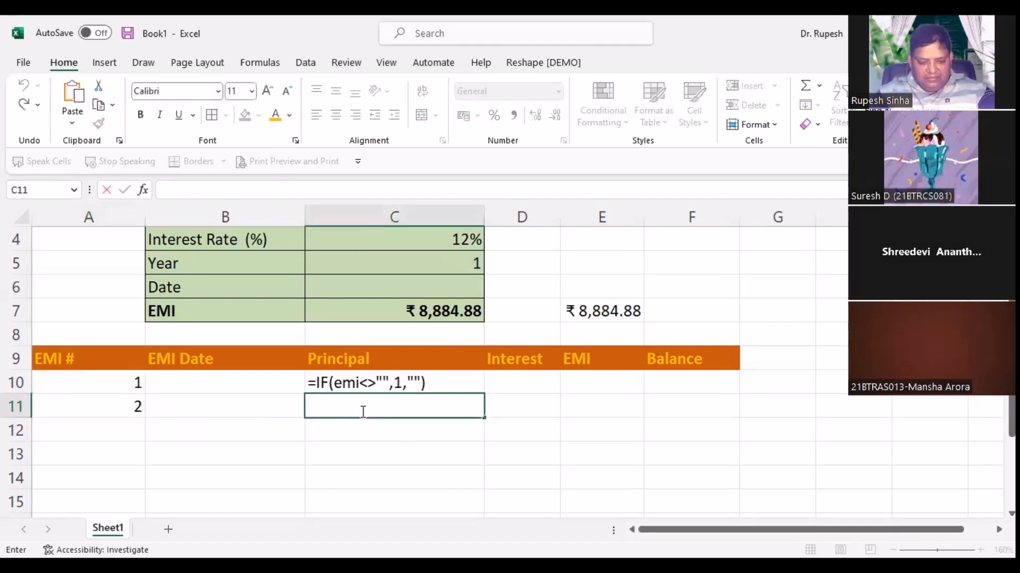
type("'")
key("ctrl+v")
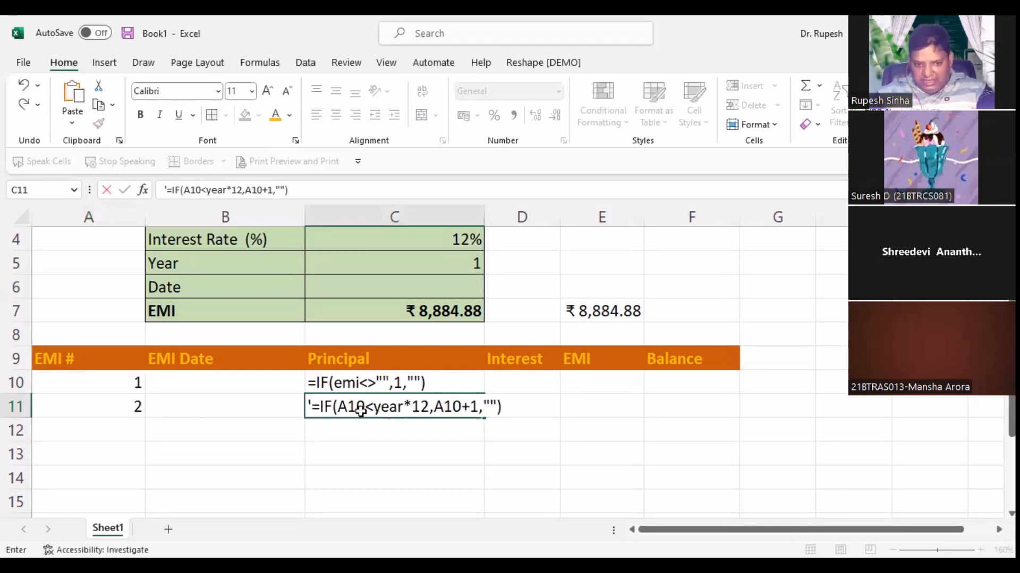
key("Return")
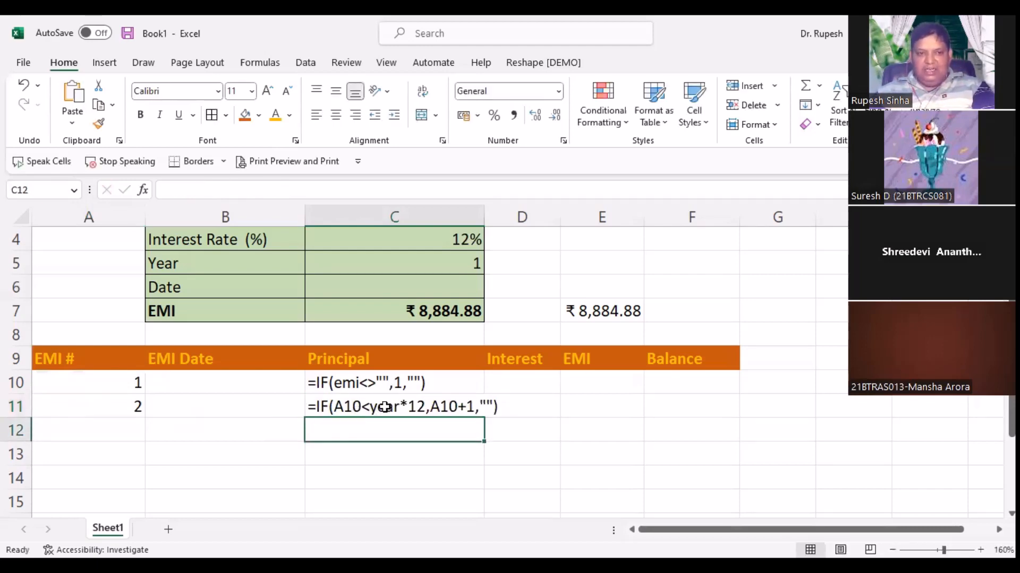
left_click(88, 407)
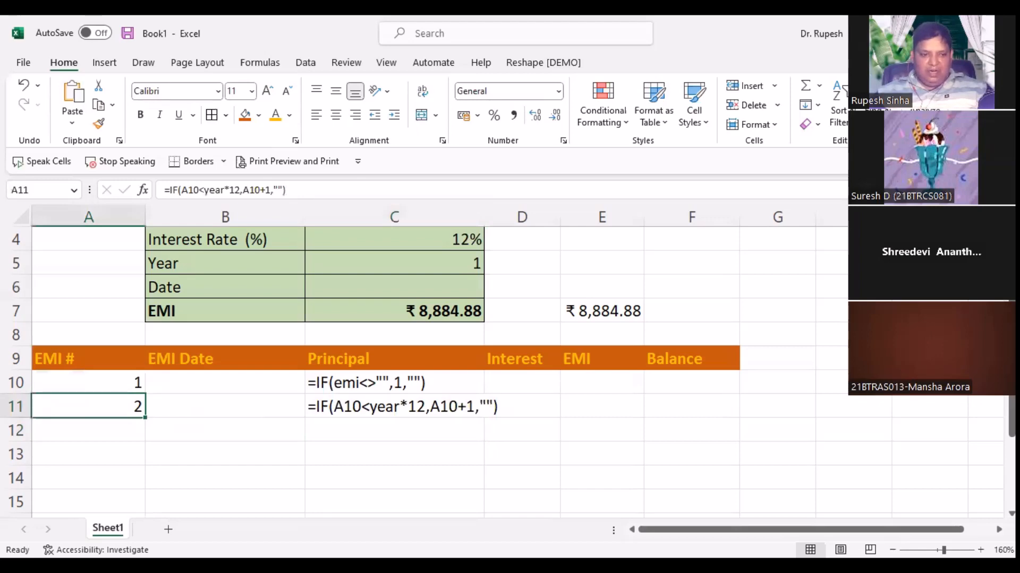
Step: Fill A11's formula far down column A, numbering EMIs 1 to 12 with later rows blank
mouse_move(144, 418)
left_mouse_down()
mouse_move(148, 531)
mouse_move(151, 517)
mouse_move(134, 505)
mouse_move(133, 531)
mouse_move(125, 496)
mouse_move(118, 524)
mouse_move(119, 497)
mouse_move(101, 517)
mouse_move(101, 415)
mouse_move(242, 380)
left_mouse_up()
key("Return")
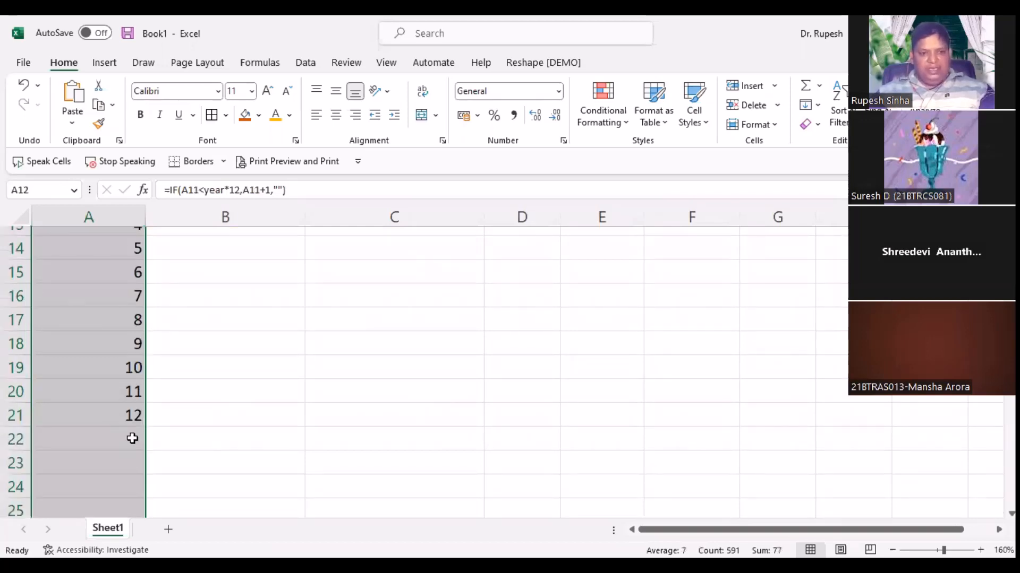
key("Down")
key("Down")
key("Down")
key("Down")
key("Down")
key("Down")
scroll(181, 413, "up", 2)
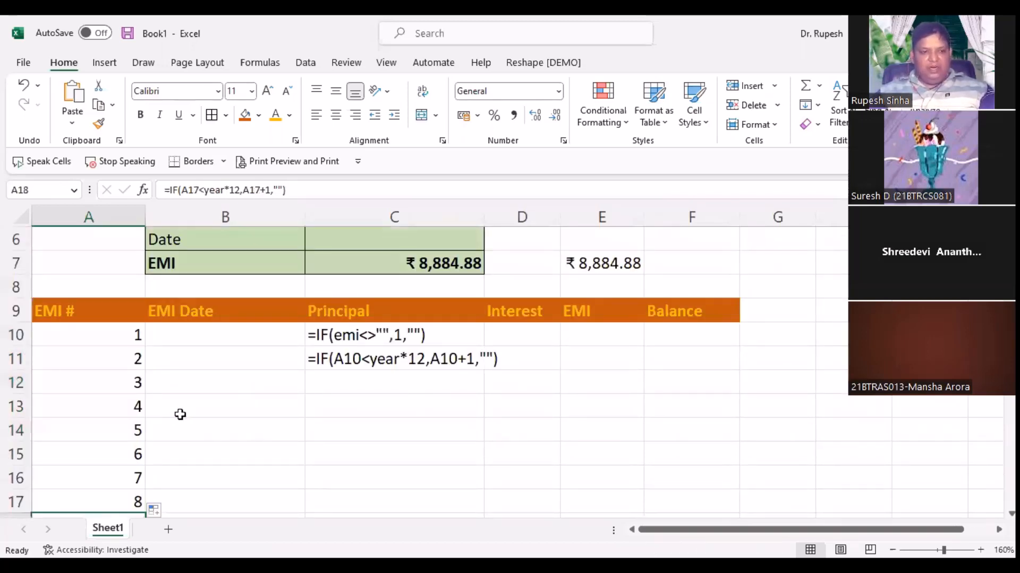
scroll(180, 414, "down", 2)
scroll(101, 234, "down", 1)
left_click_drag(89, 273, 86, 482)
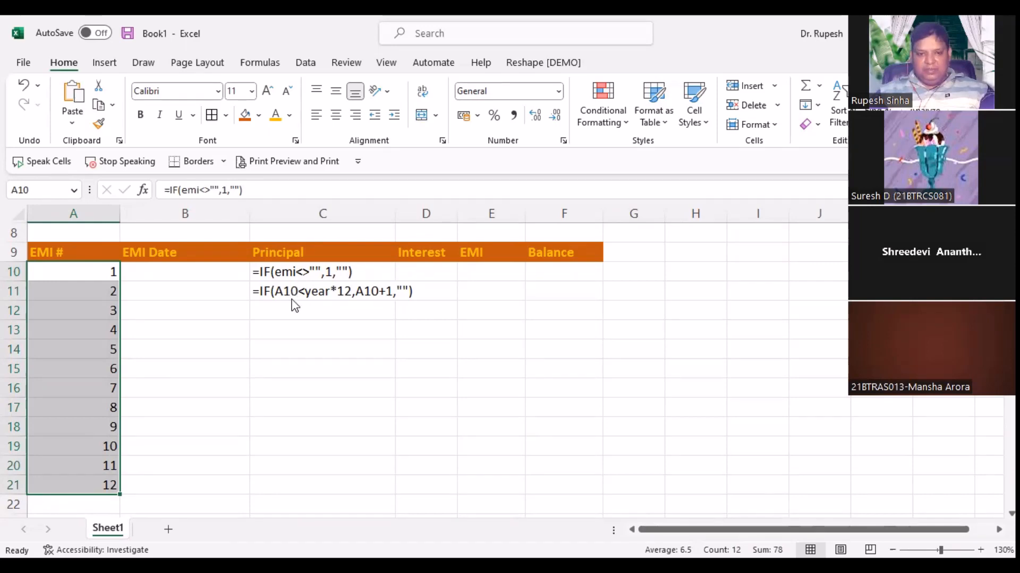
Step: Drag the formula-text notes from C10:C11 over to I10:I11
left_click_drag(292, 272, 292, 291)
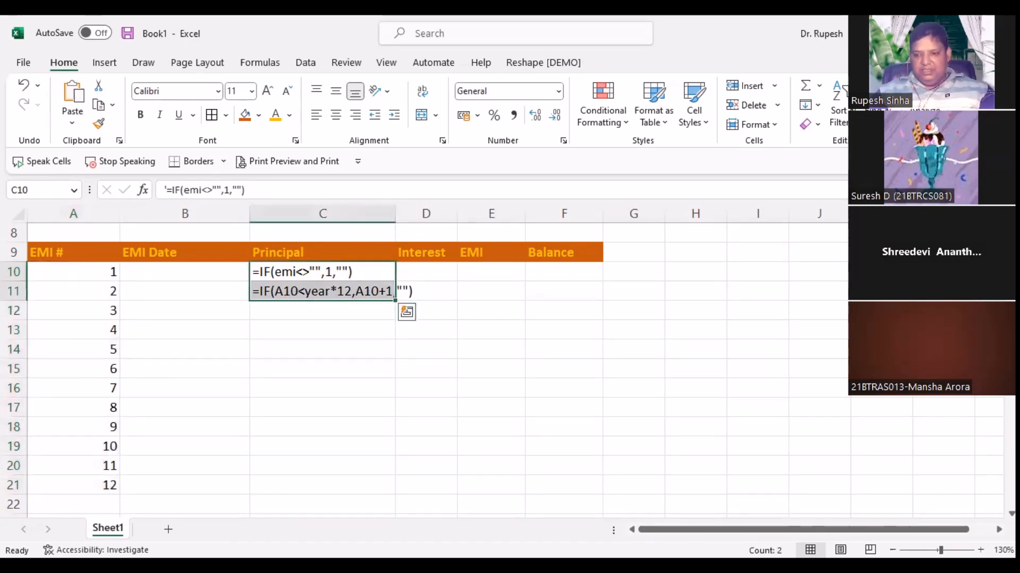
left_click_drag(395, 282, 665, 282)
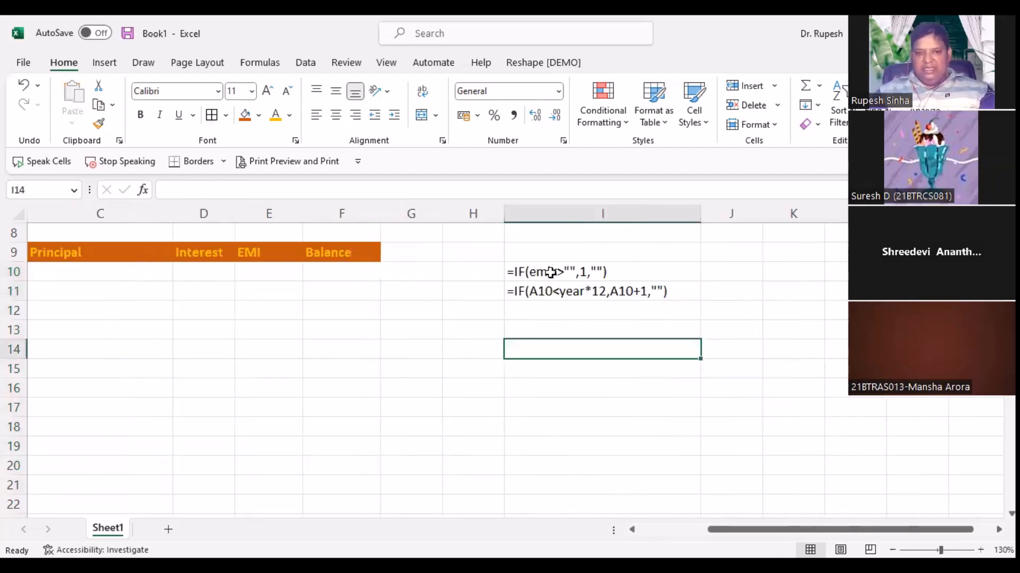
left_click(556, 292)
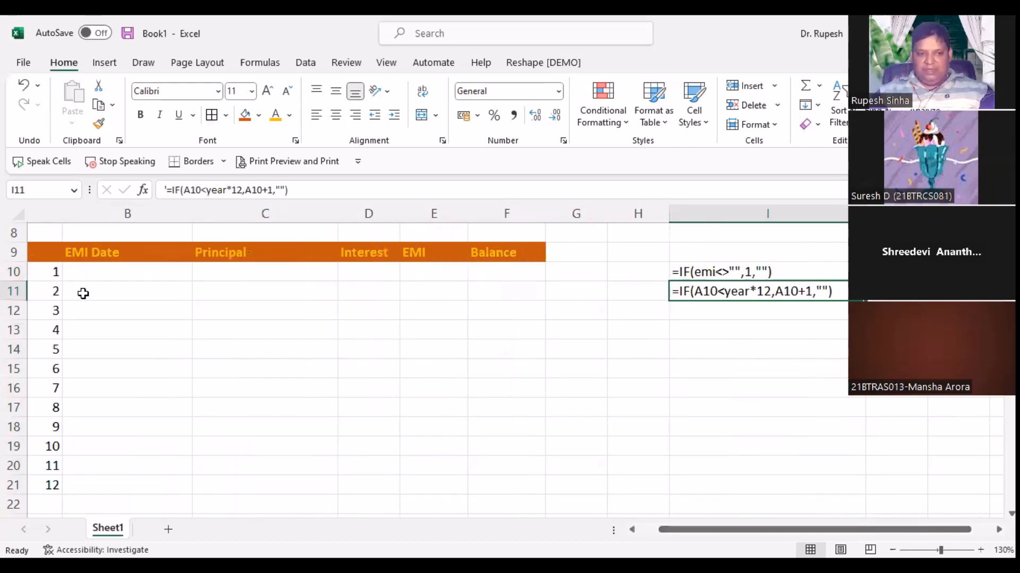
left_click(54, 292)
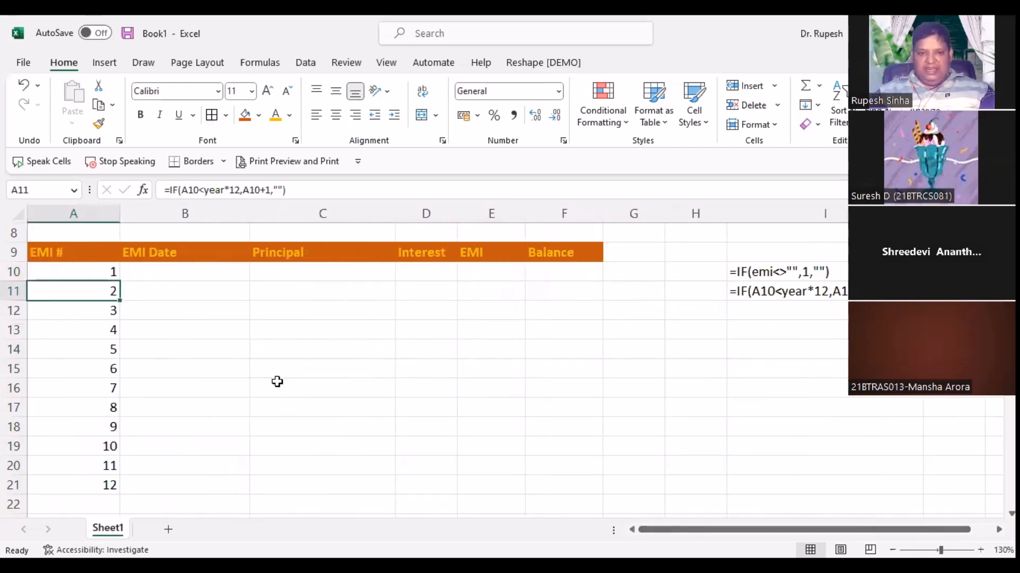
scroll(332, 316, "up", 1)
scroll(334, 313, "up", 2)
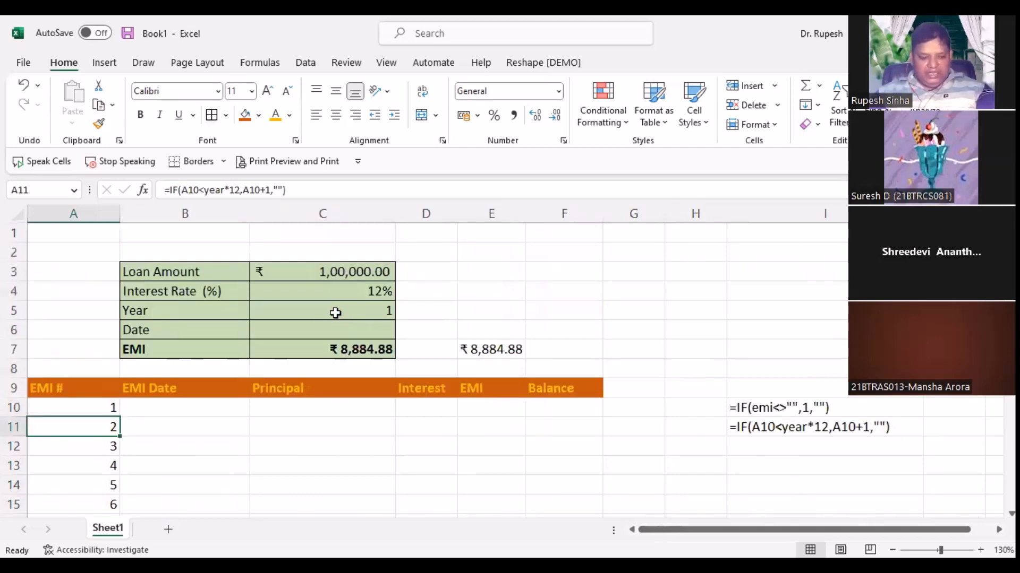
Step: Try a 2-year loan term in C5 and check the EMI numbering rows
left_click(334, 314)
type("2")
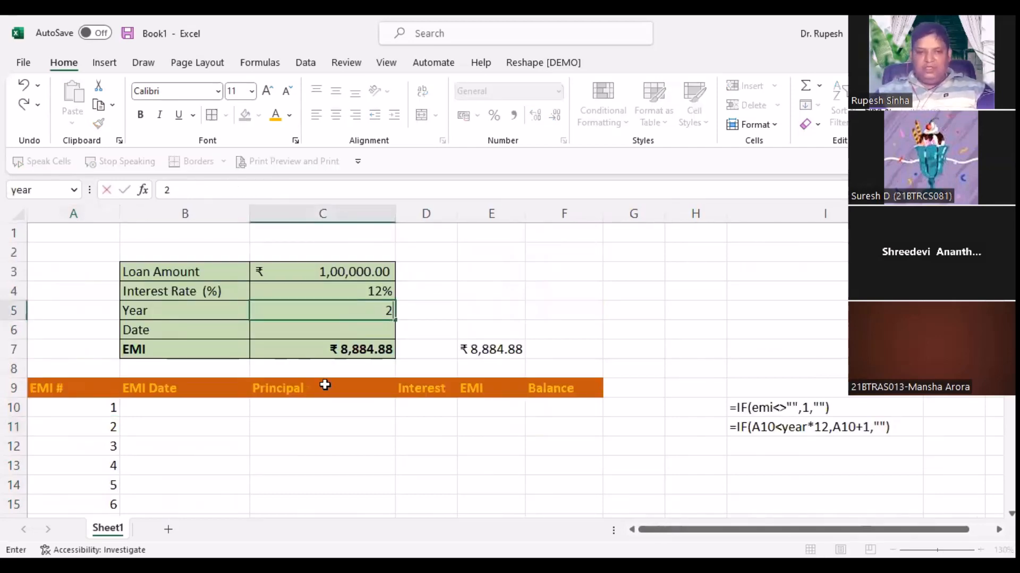
key("Return")
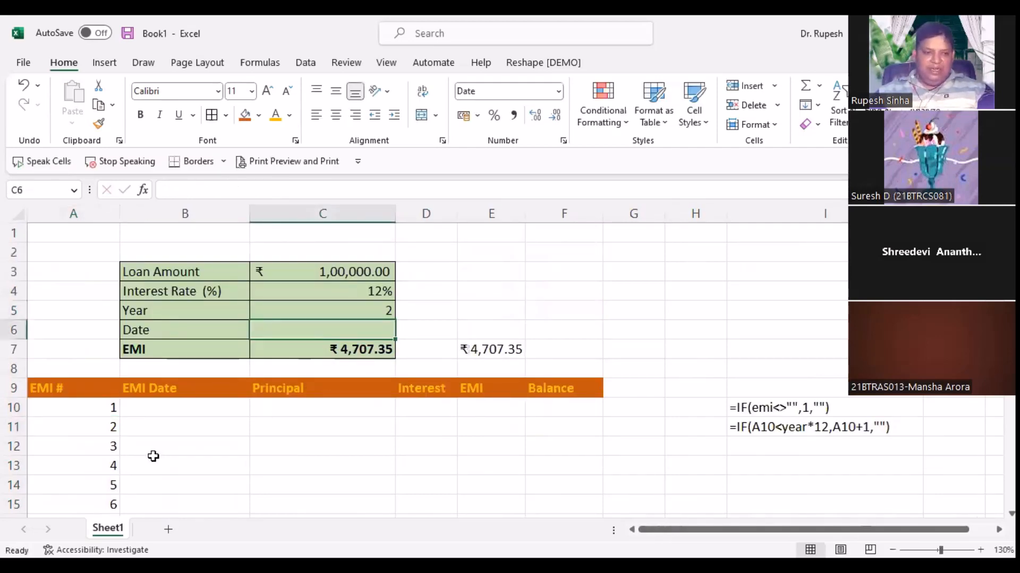
scroll(151, 458, "down", 3)
scroll(125, 462, "down", 4)
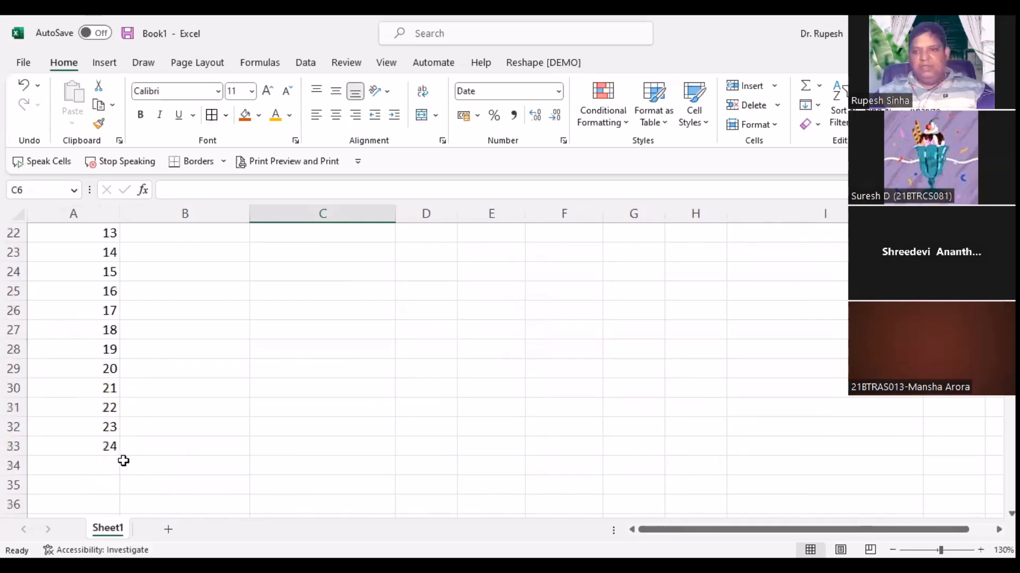
scroll(120, 457, "up", 7)
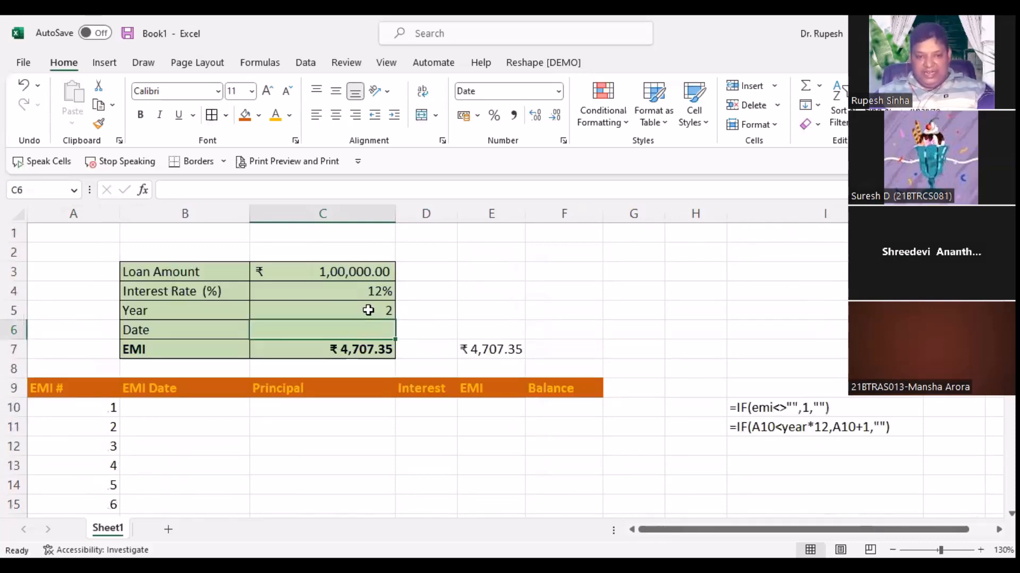
Step: Change the Year to 10 and confirm EMI numbers run to 120 in row 129
left_click(369, 311)
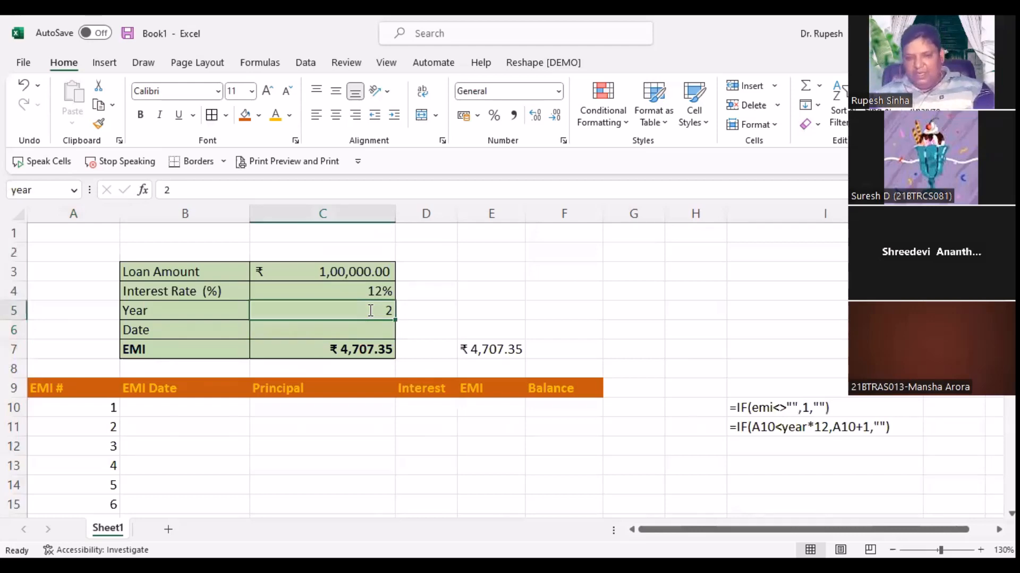
type("10")
key("Return")
scroll(136, 422, "down", 4)
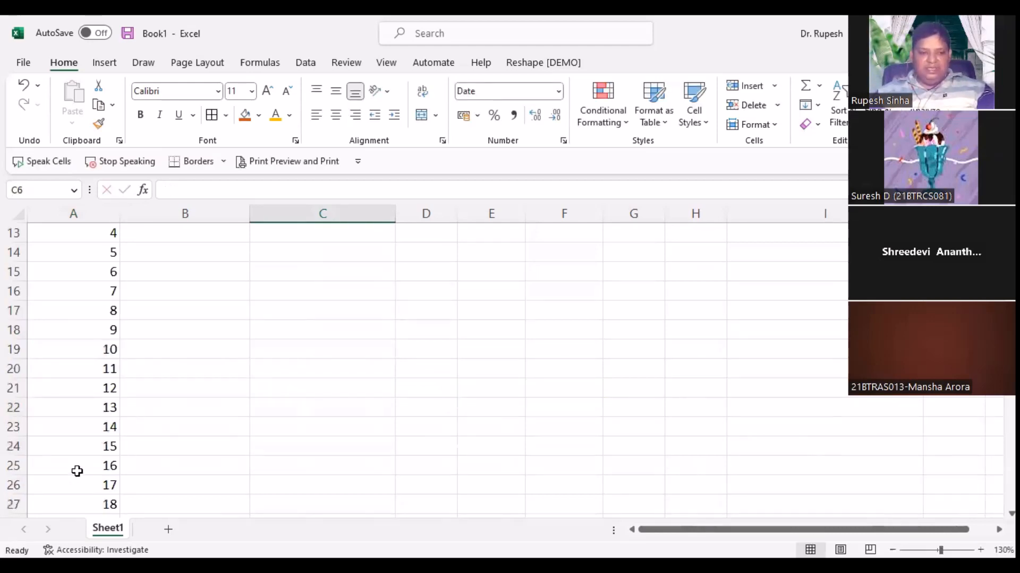
scroll(77, 472, "down", 6)
scroll(77, 472, "down", 20)
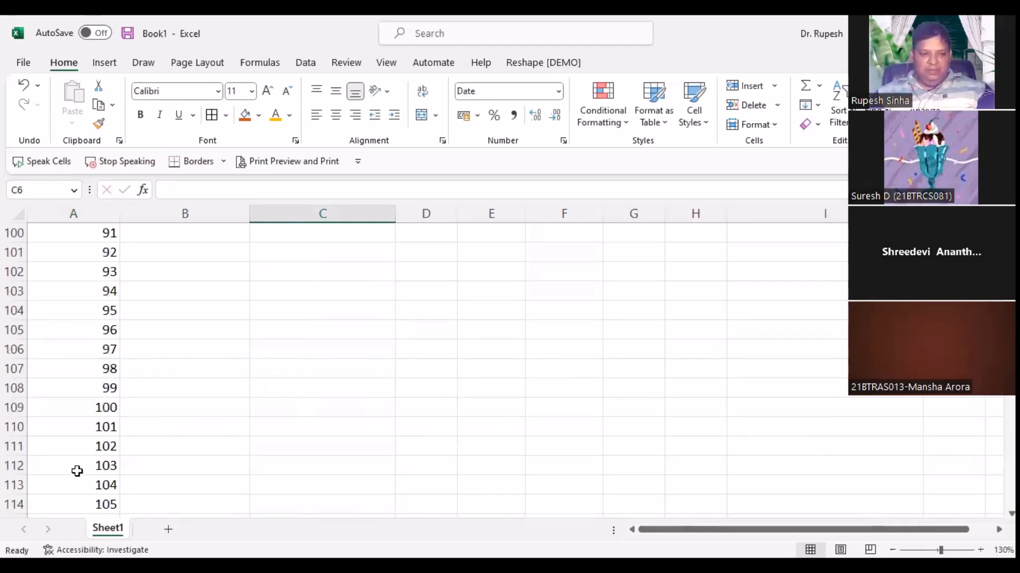
scroll(88, 399, "down", 7)
left_click(85, 387)
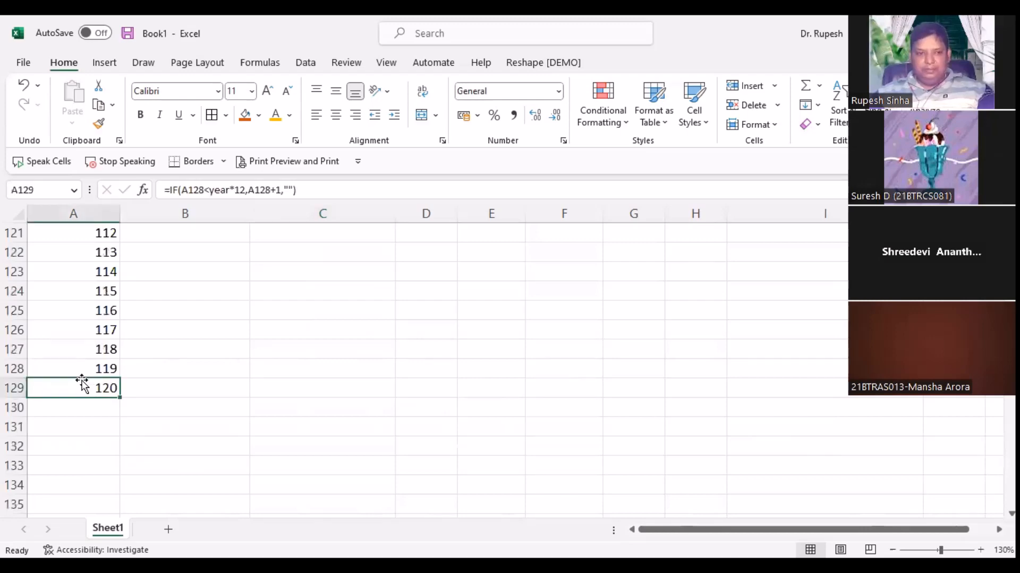
scroll(75, 378, "up", 19)
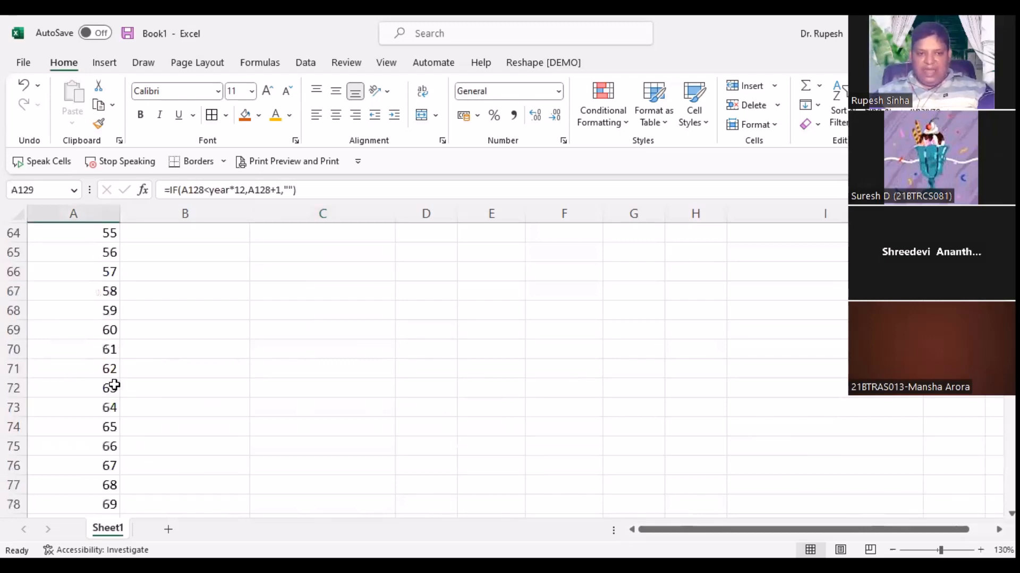
scroll(75, 378, "up", 20)
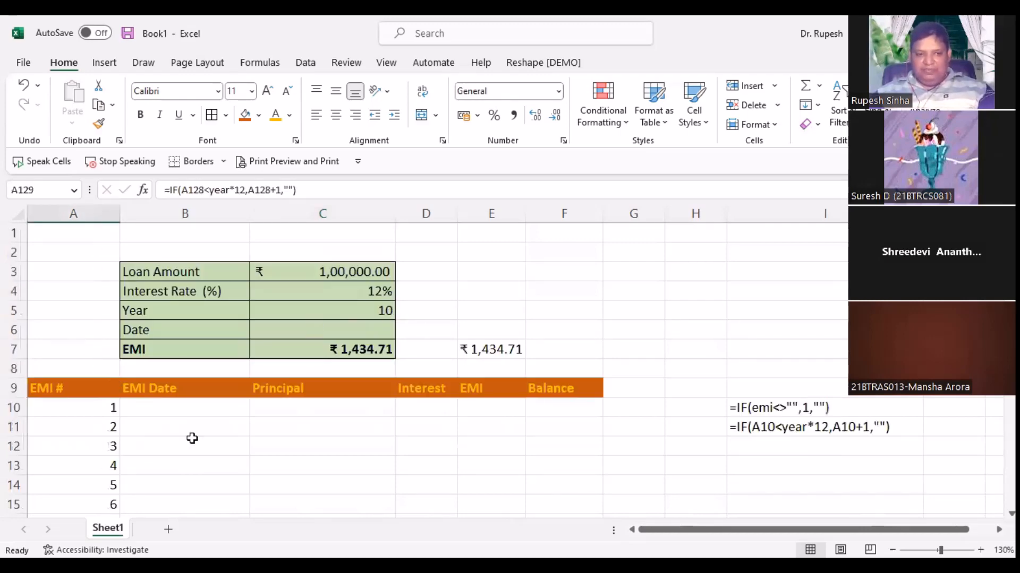
scroll(89, 441, "down", 1)
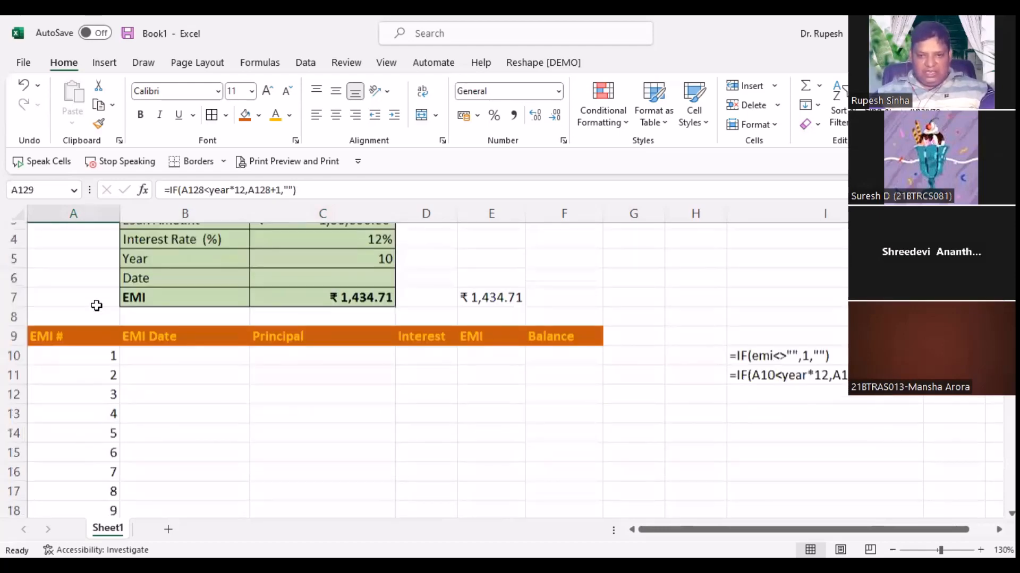
scroll(95, 303, "down", 1)
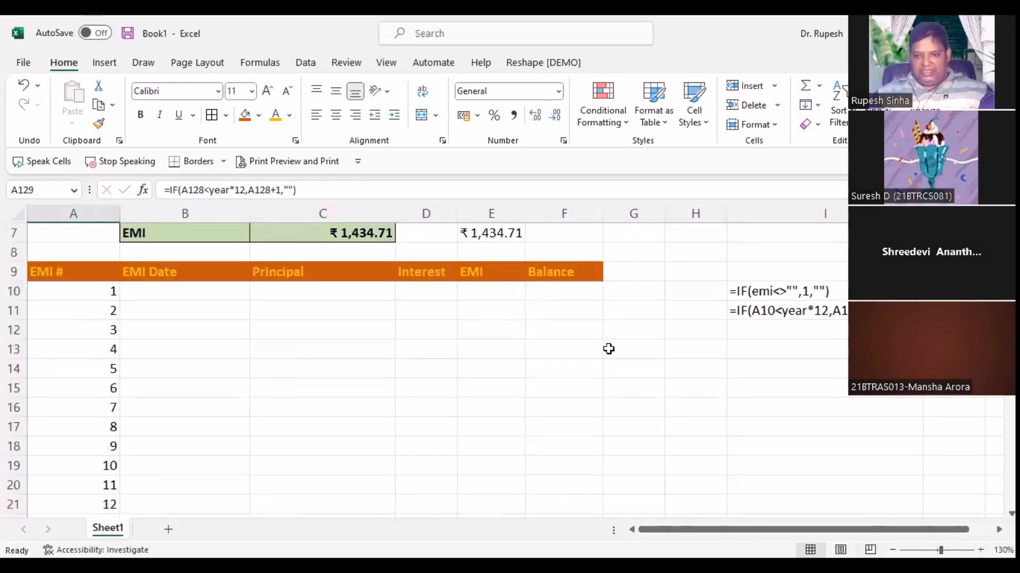
scroll(609, 349, "right", 1)
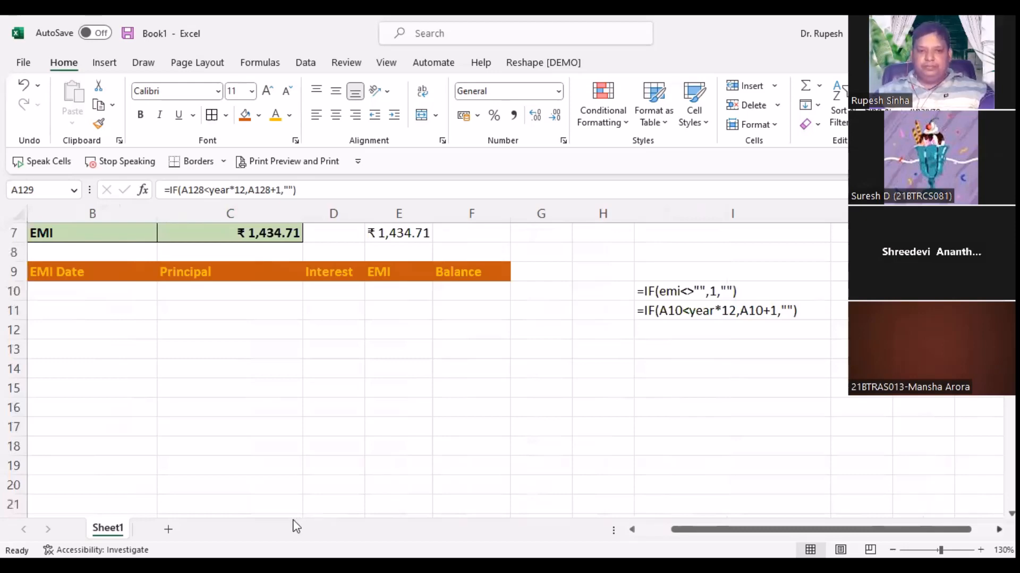
scroll(295, 527, "right", 1)
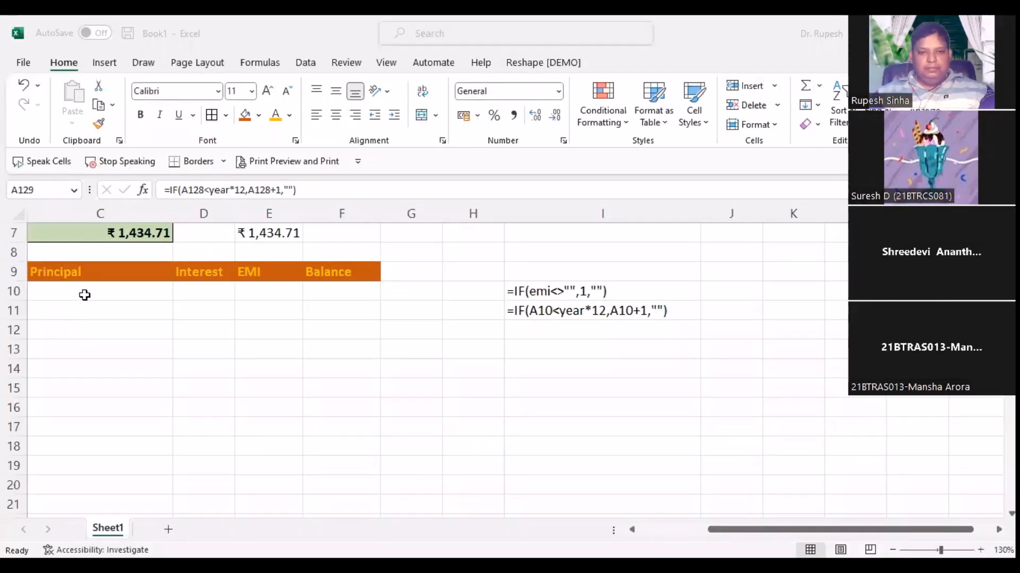
left_click(84, 295)
key("Left")
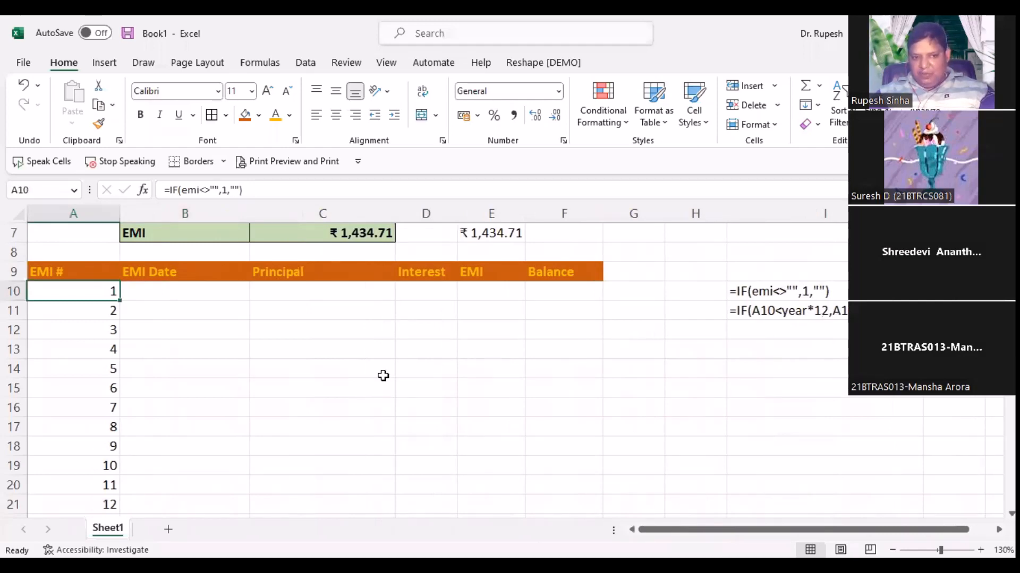
key("Right")
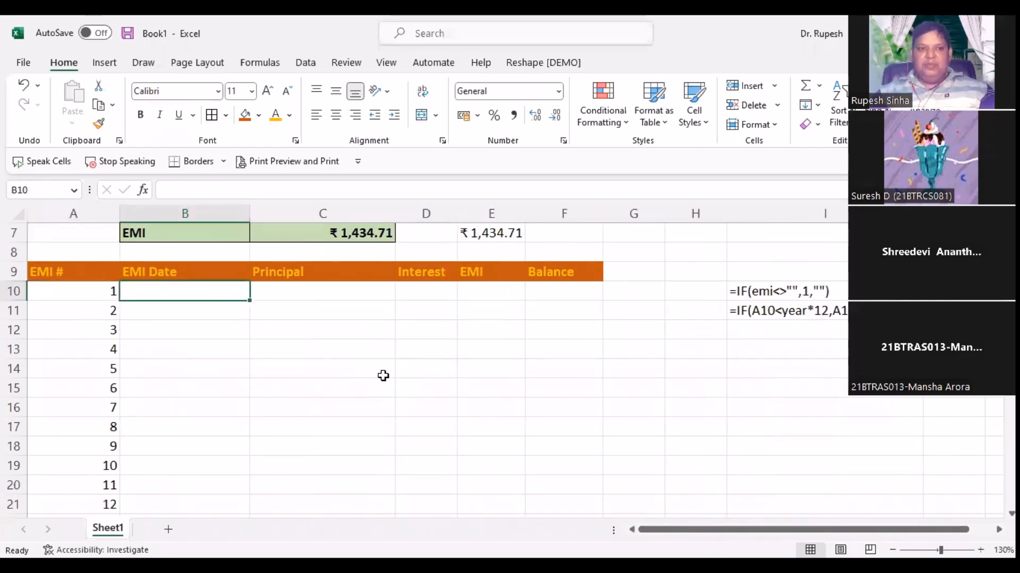
key("Left")
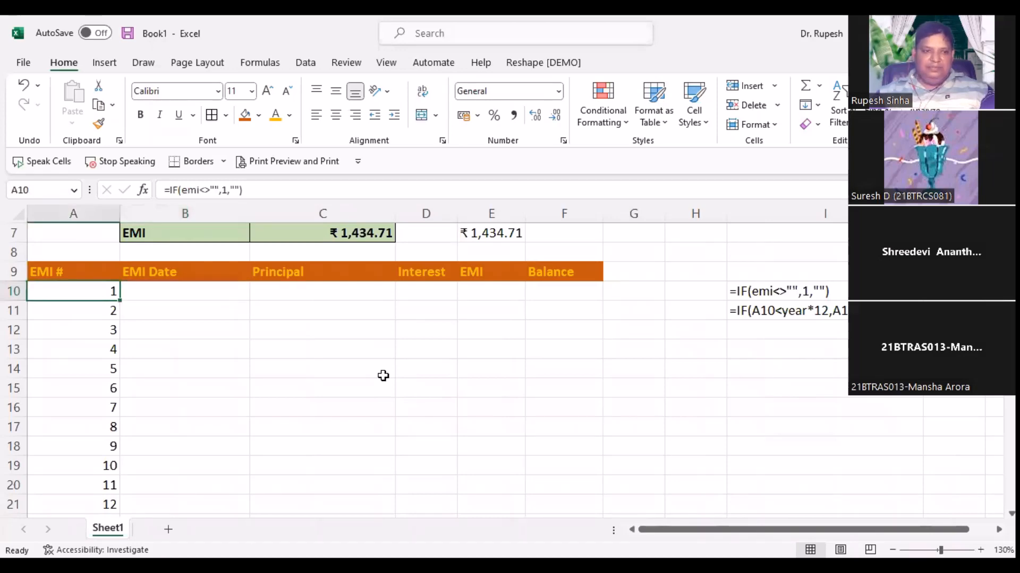
scroll(365, 383, "up", 1)
scroll(366, 383, "up", 1)
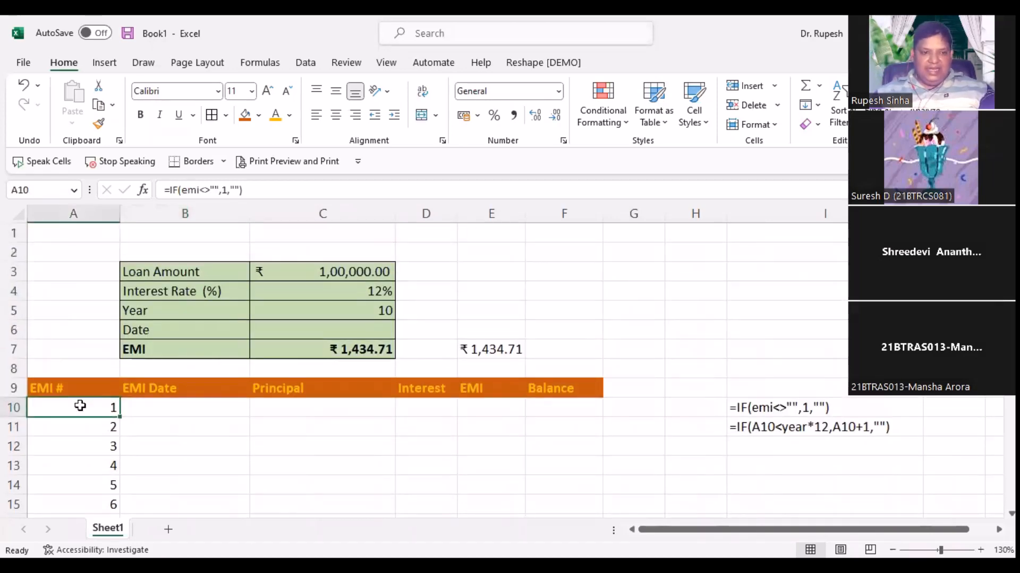
left_click(344, 351)
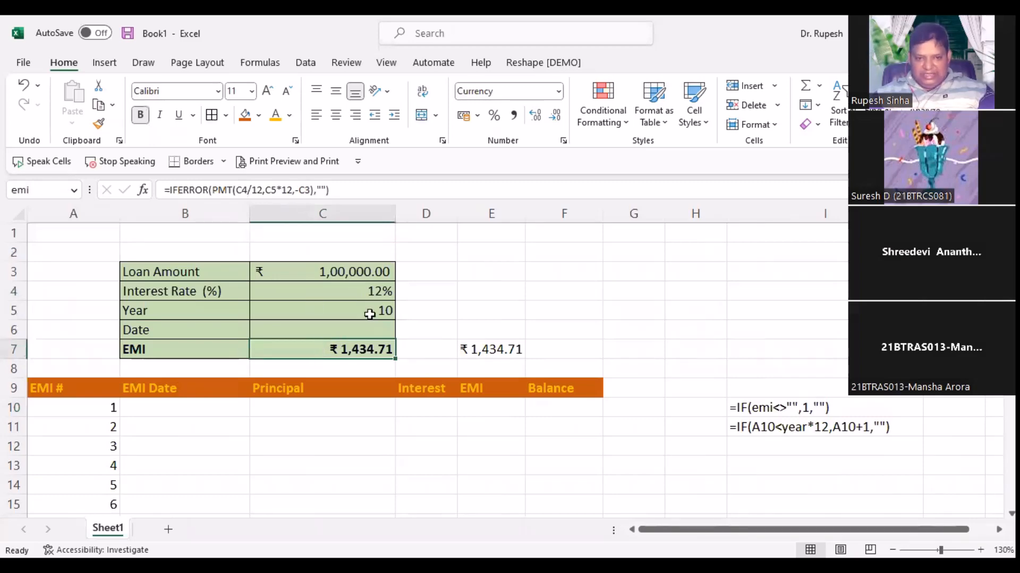
double_click(59, 426)
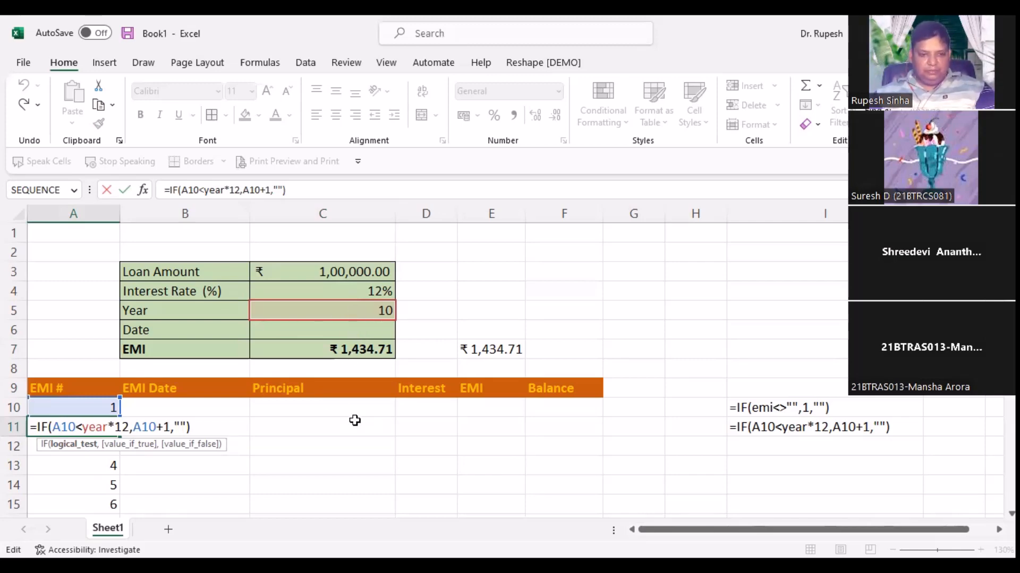
Step: Change the loan term in C5 to 1 year, making the EMI ₹8,884.88
key("ctrl+Return")
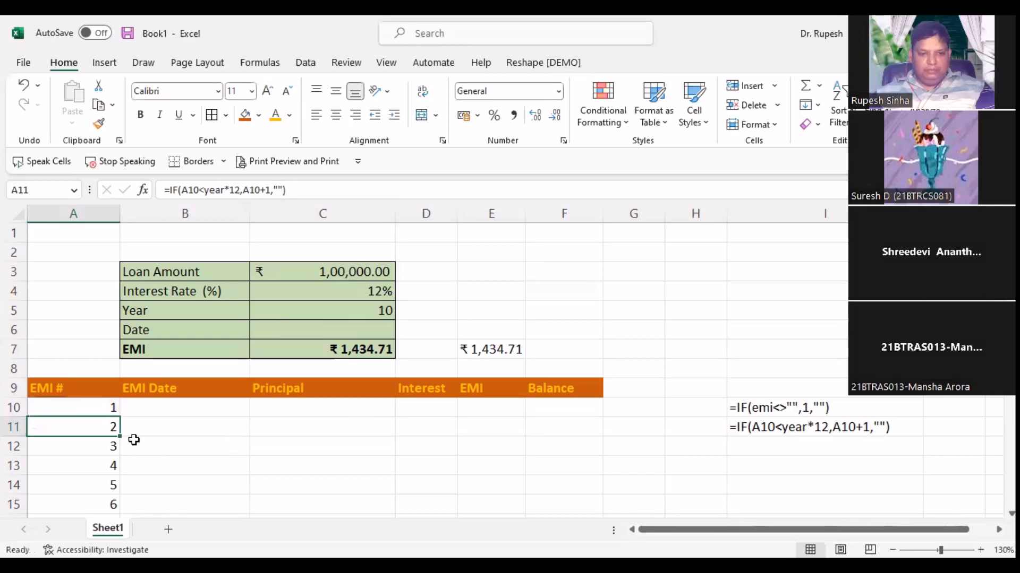
left_click(287, 314)
type("1")
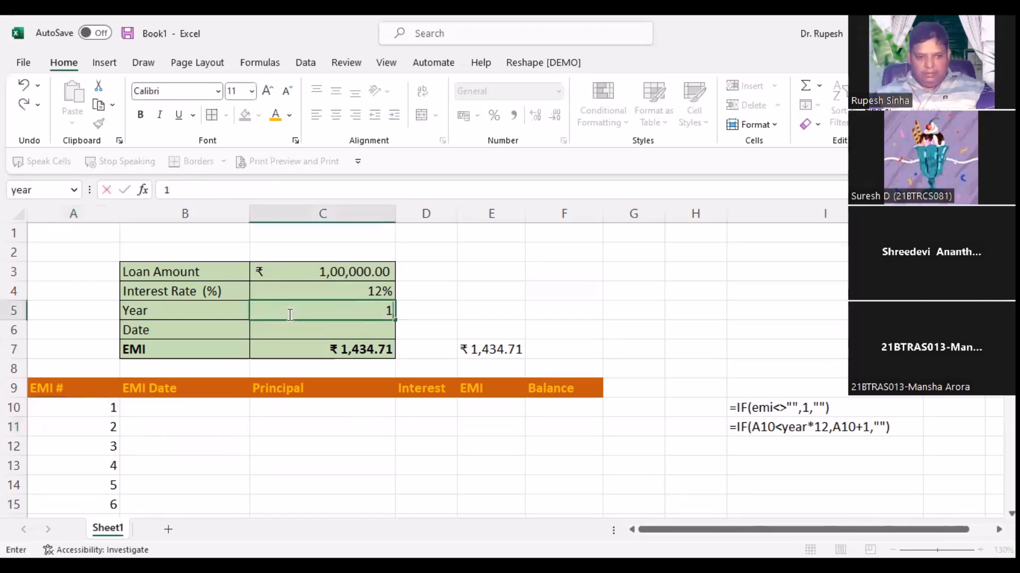
key("Return")
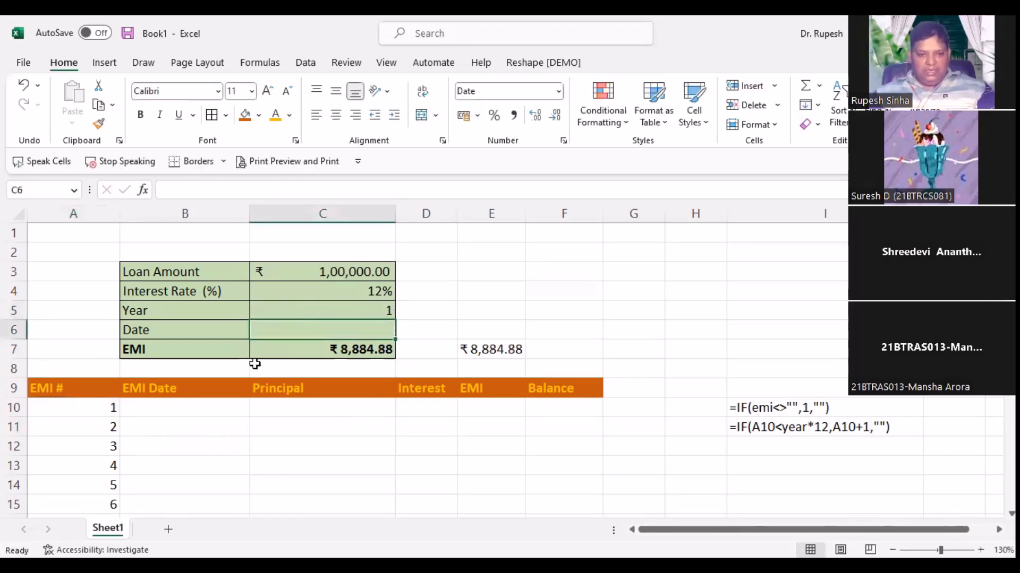
left_click(165, 406)
left_click_drag(307, 400, 579, 404)
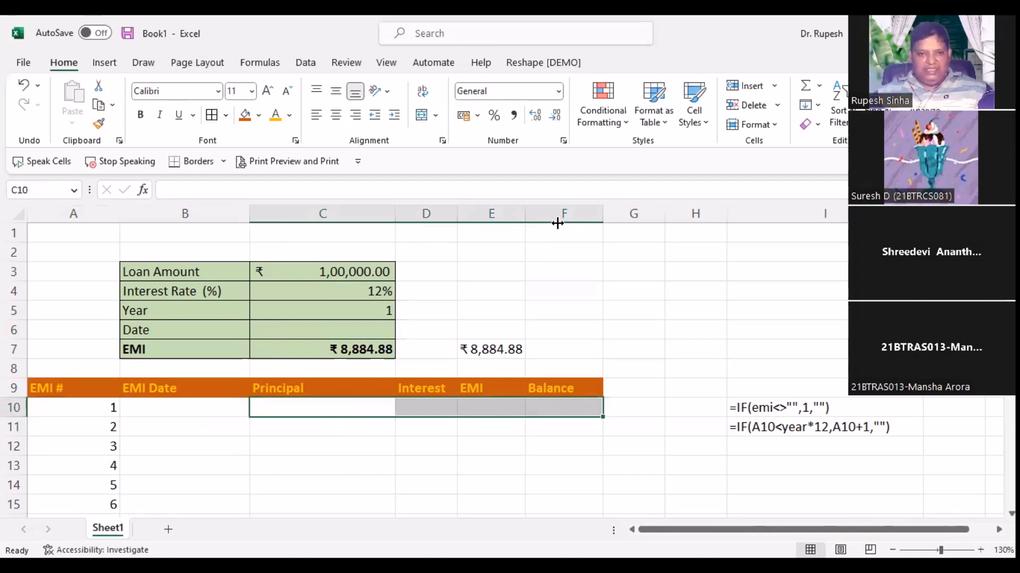
Step: Widen the EMI and Interest columns
left_click_drag(525, 219, 557, 223)
left_click_drag(457, 214, 482, 214)
left_click(410, 423)
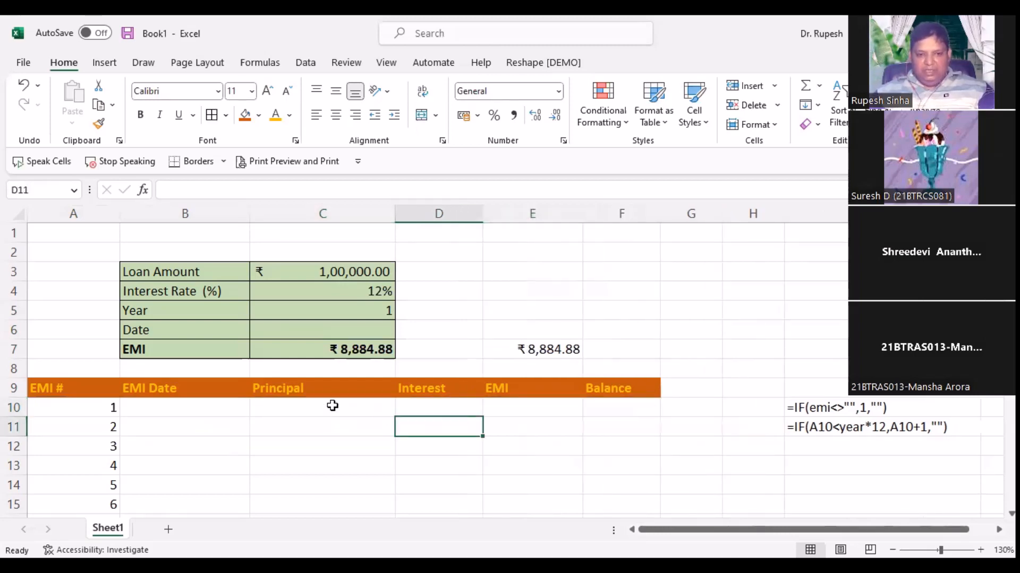
Step: Check C7's EMI formula, then start a new formula with = in C10
left_click(331, 406)
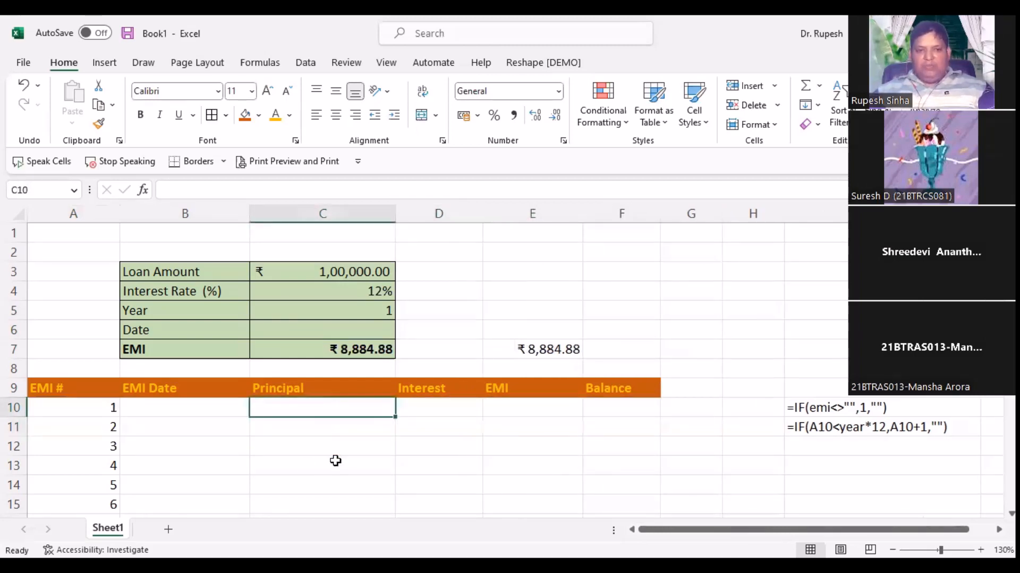
left_click(313, 350)
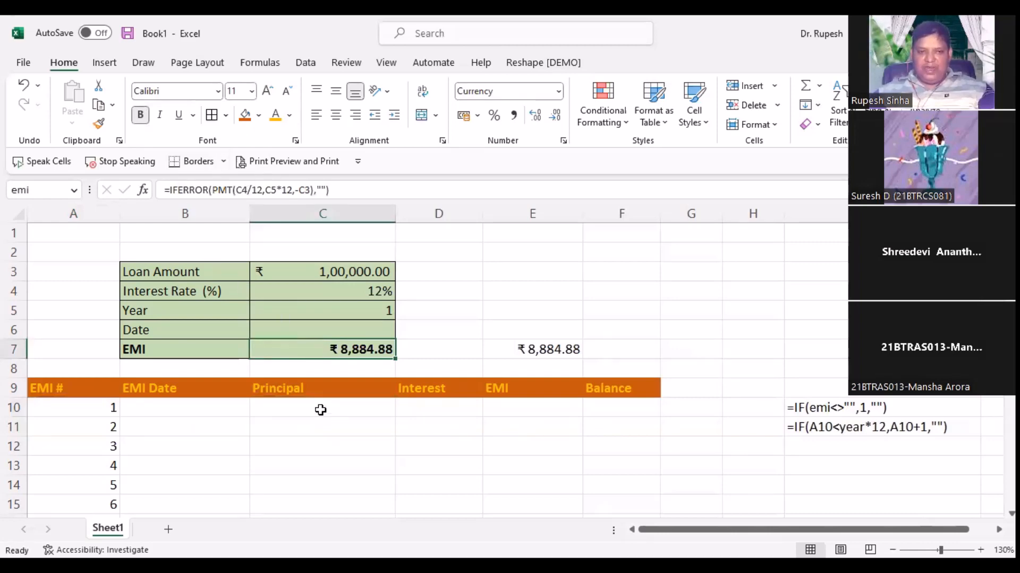
key("Down")
key("Down")
key("Down")
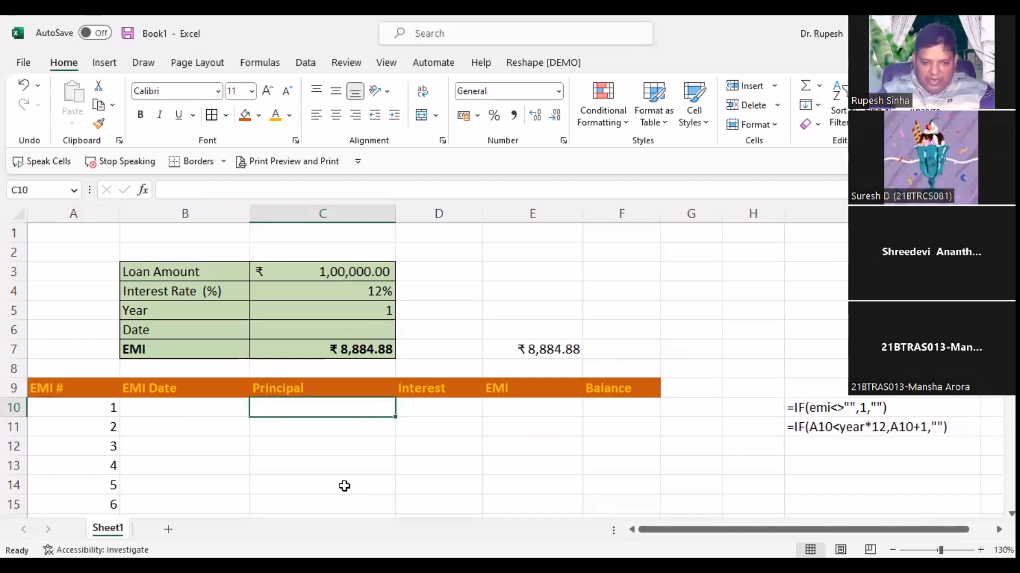
type("=")
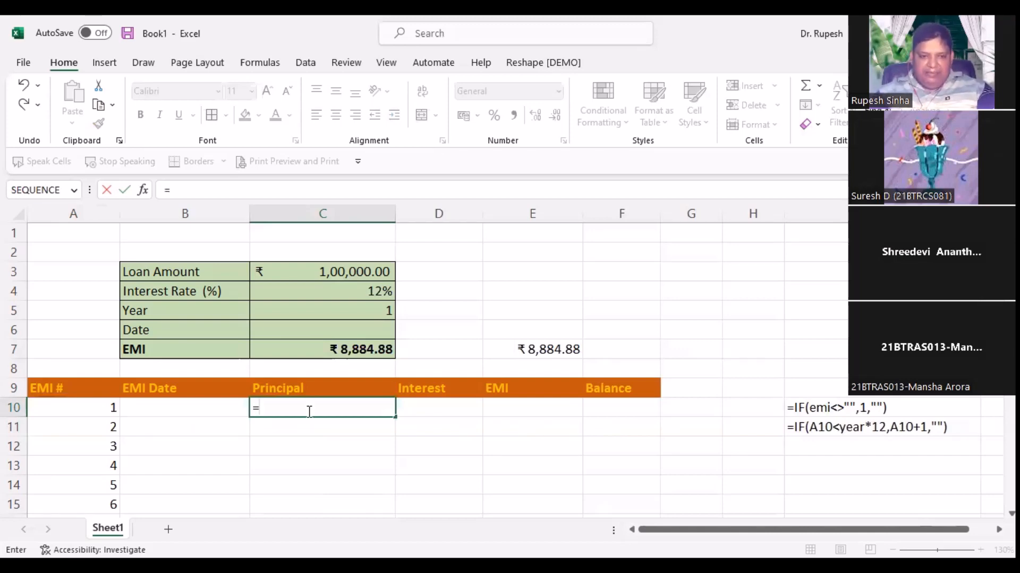
Step: Begin C10's PPMT formula with rate/12 as the rate and A10 as the period
type("ppm")
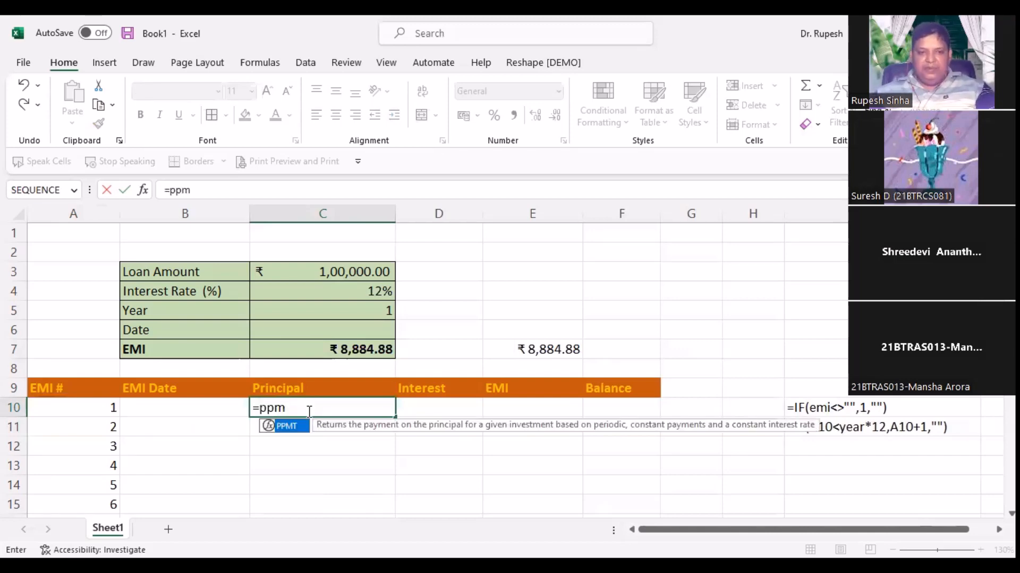
double_click(284, 428)
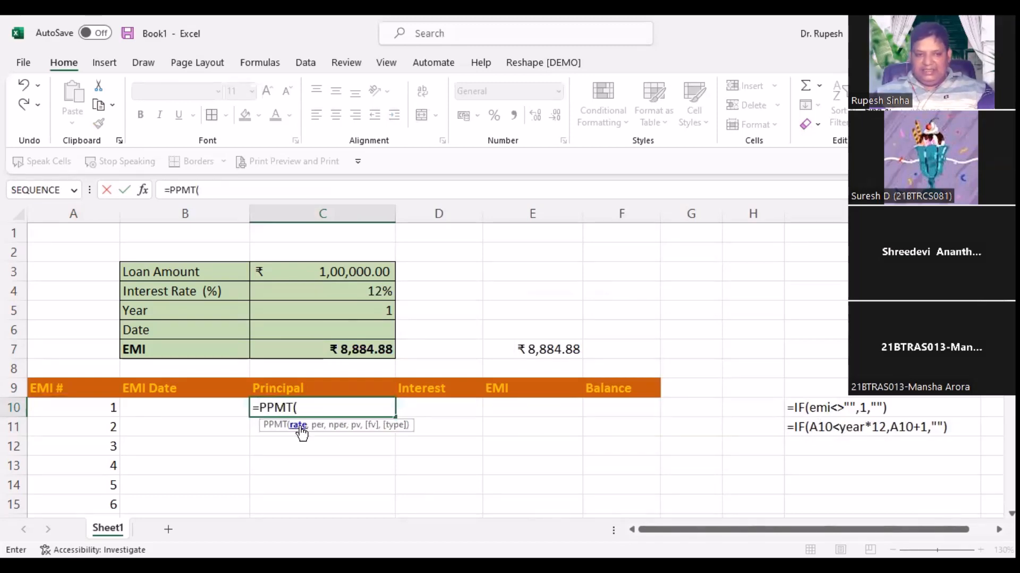
left_click(301, 291)
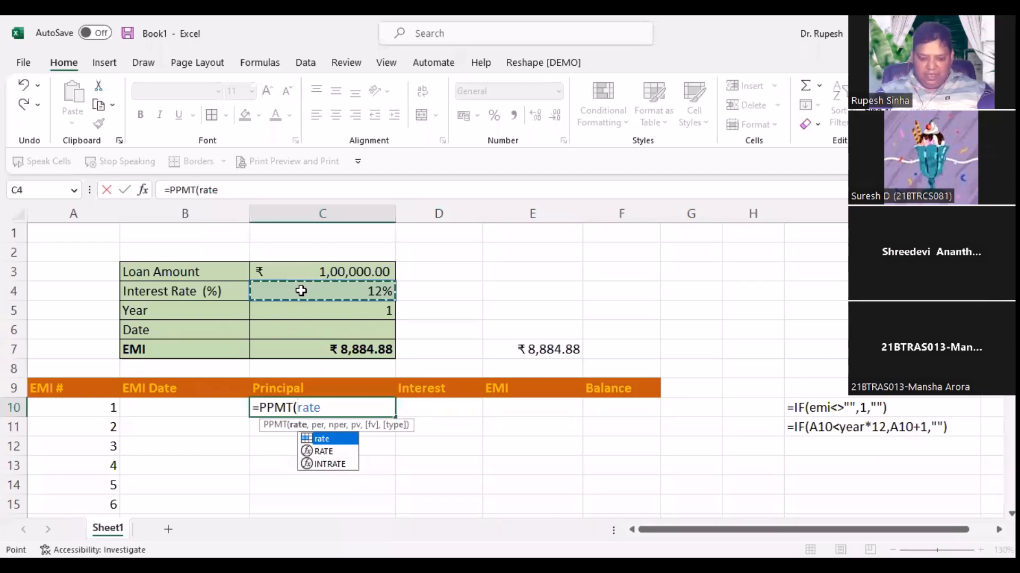
type("/12,")
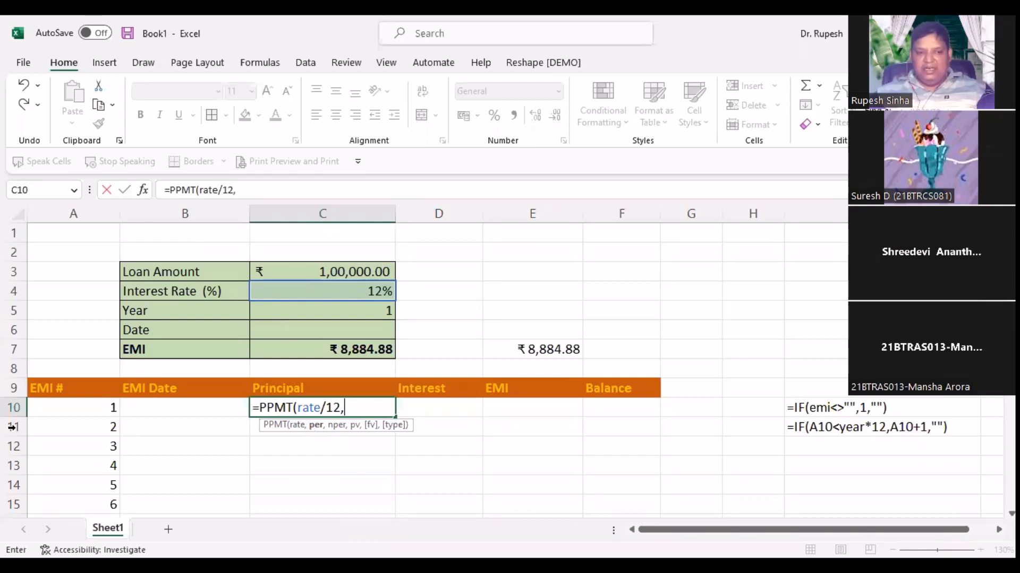
left_click(77, 407)
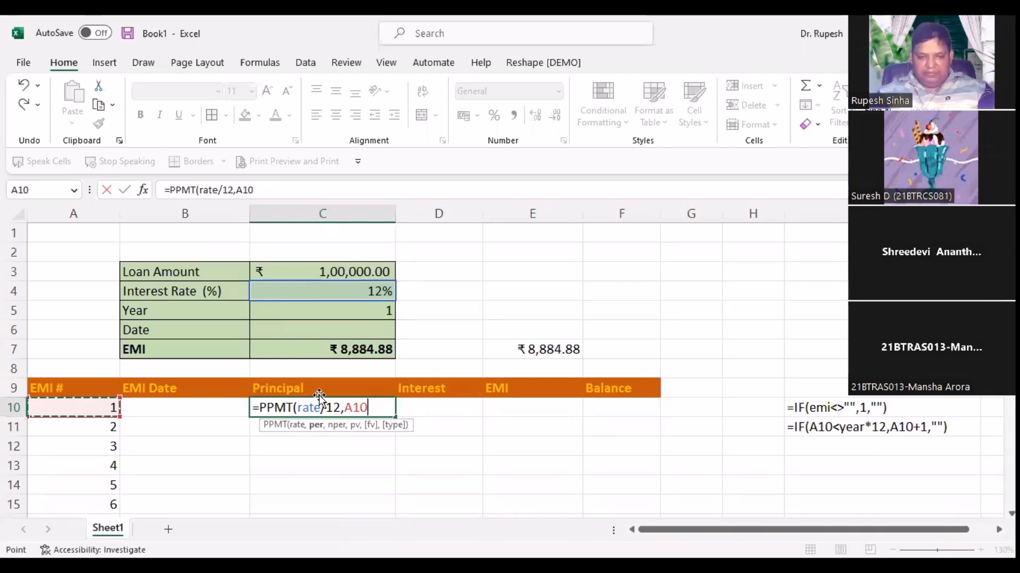
type(",")
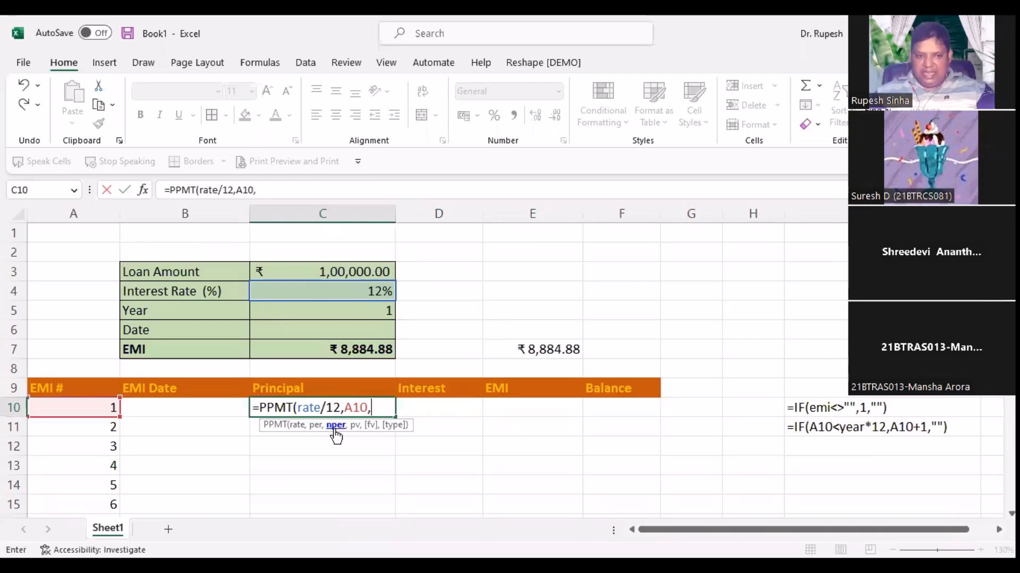
Step: Finish it as =PPMT(rate/12,A10,year*12,-LoanAmt), giving ₹7,884.88 principal
left_click(337, 314)
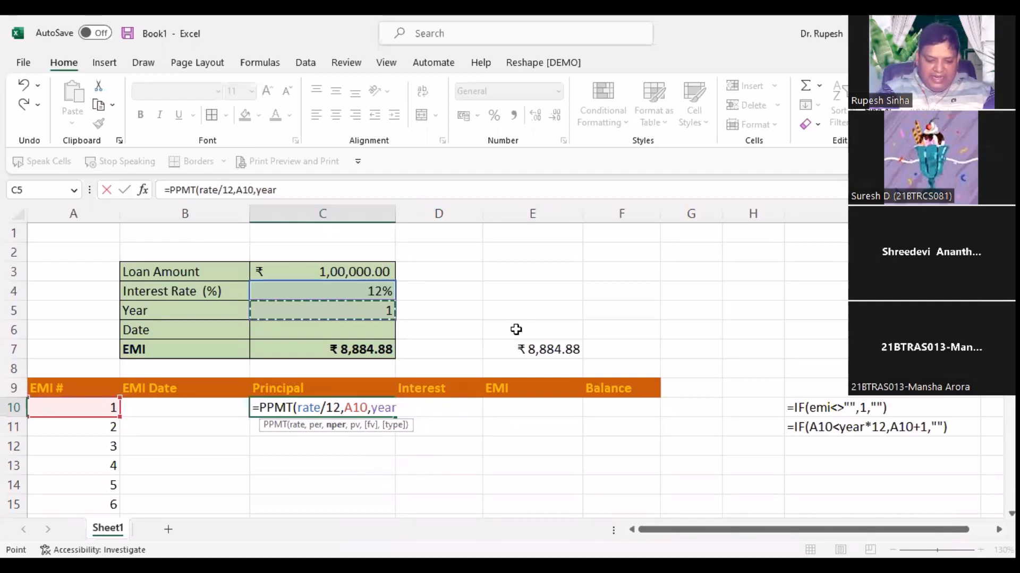
type("(12")
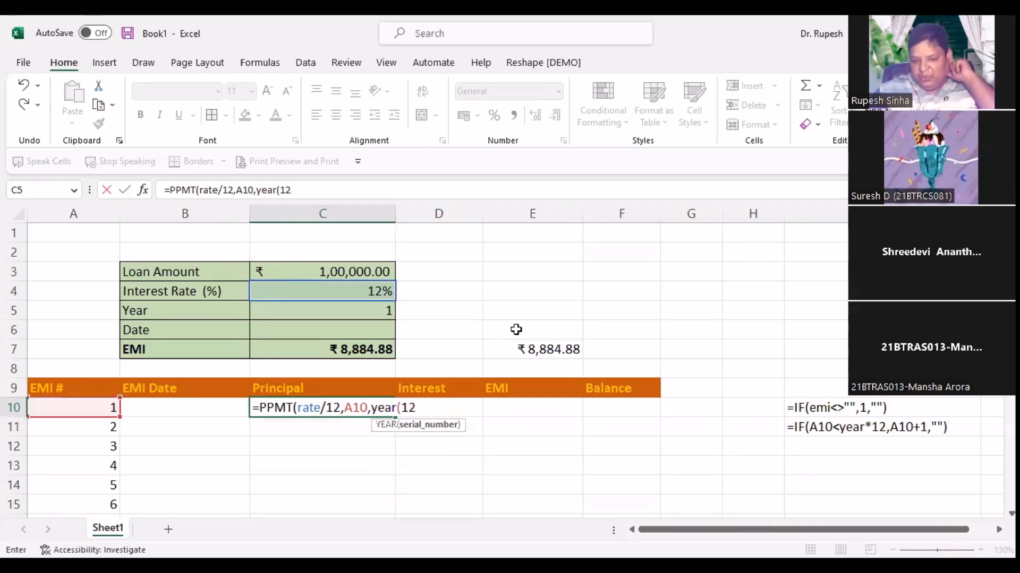
key("BackSpace")
key("BackSpace")
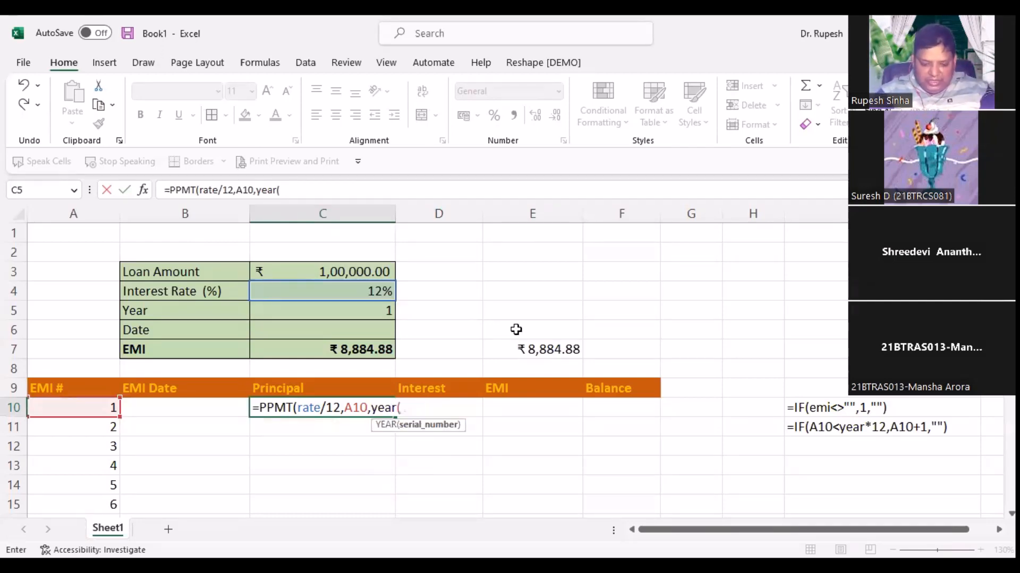
key("BackSpace")
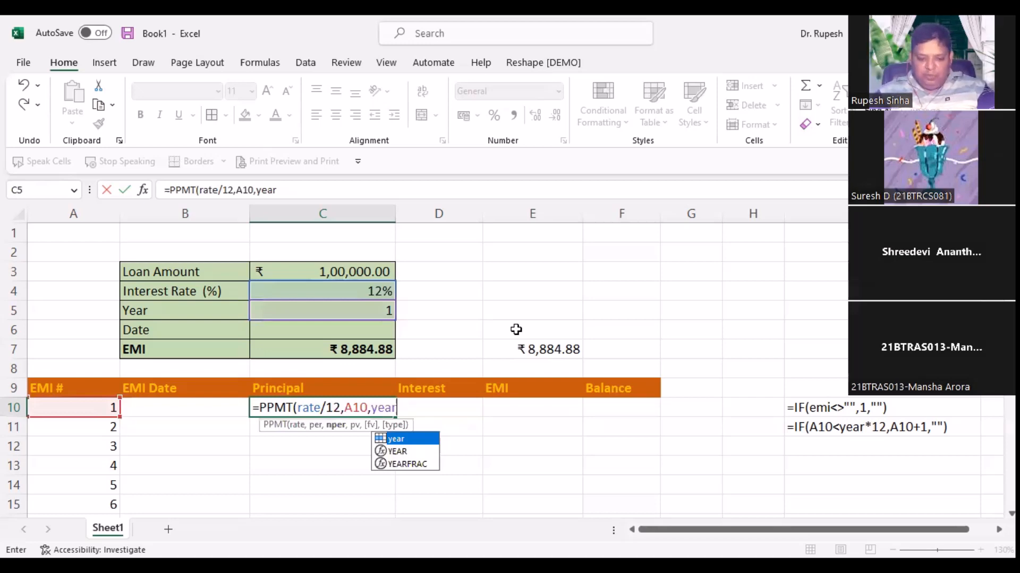
type("*12,")
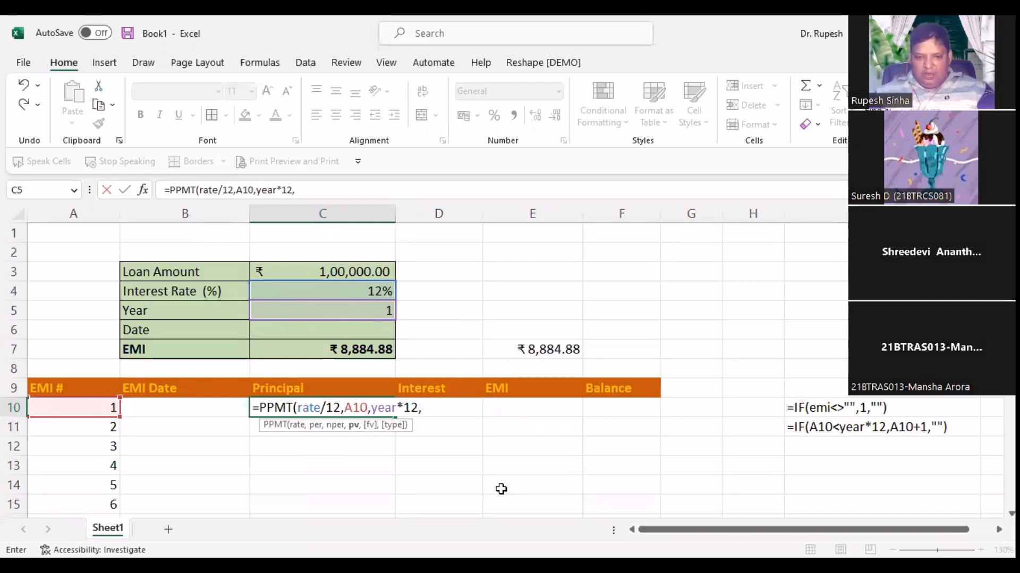
type("-")
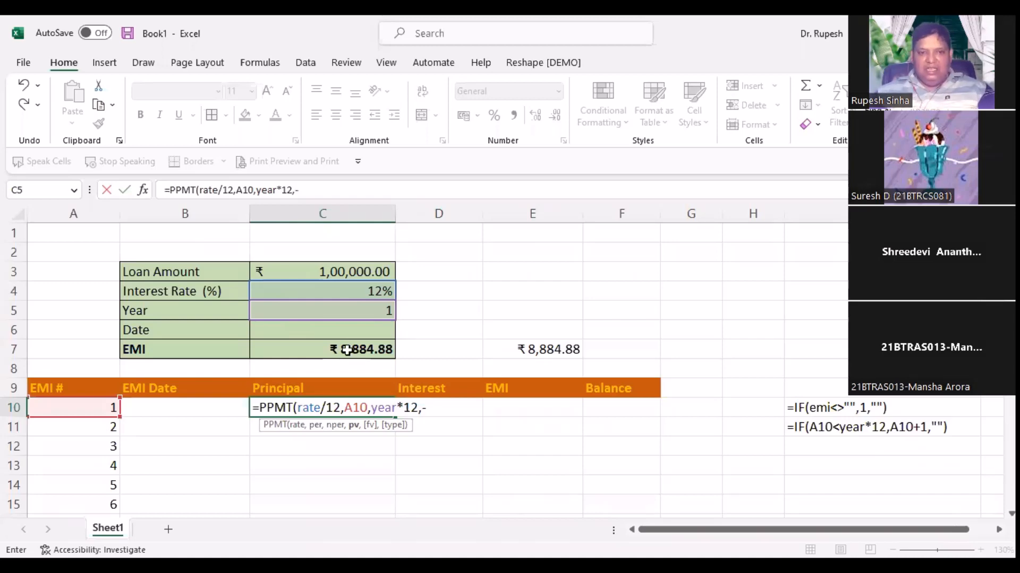
left_click(355, 272)
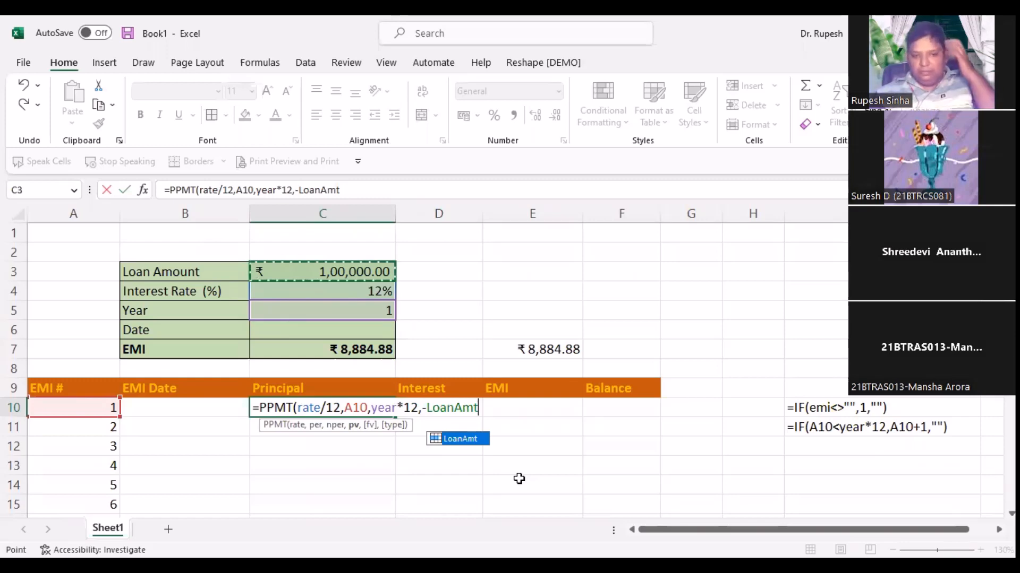
type(")")
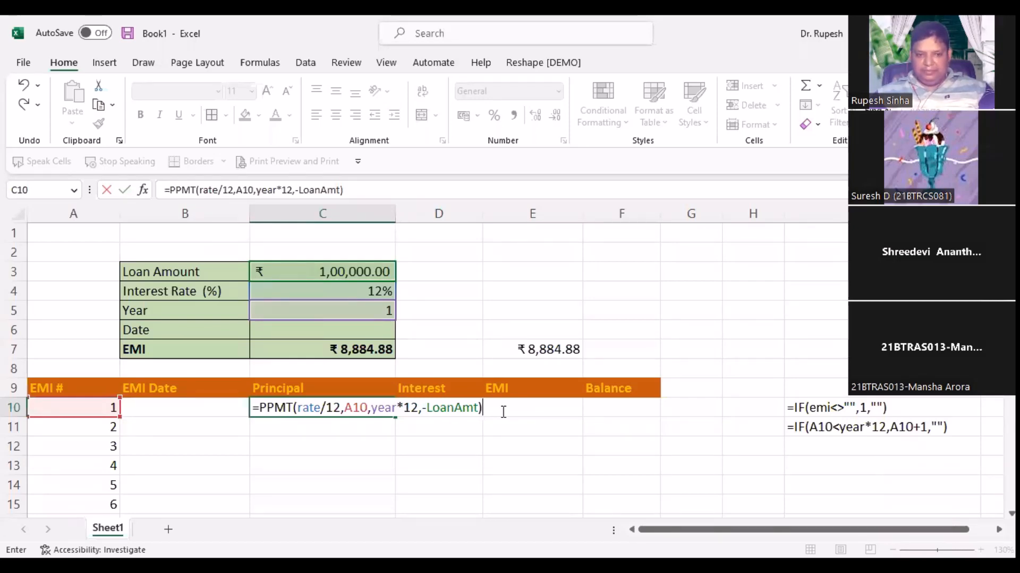
key("Return")
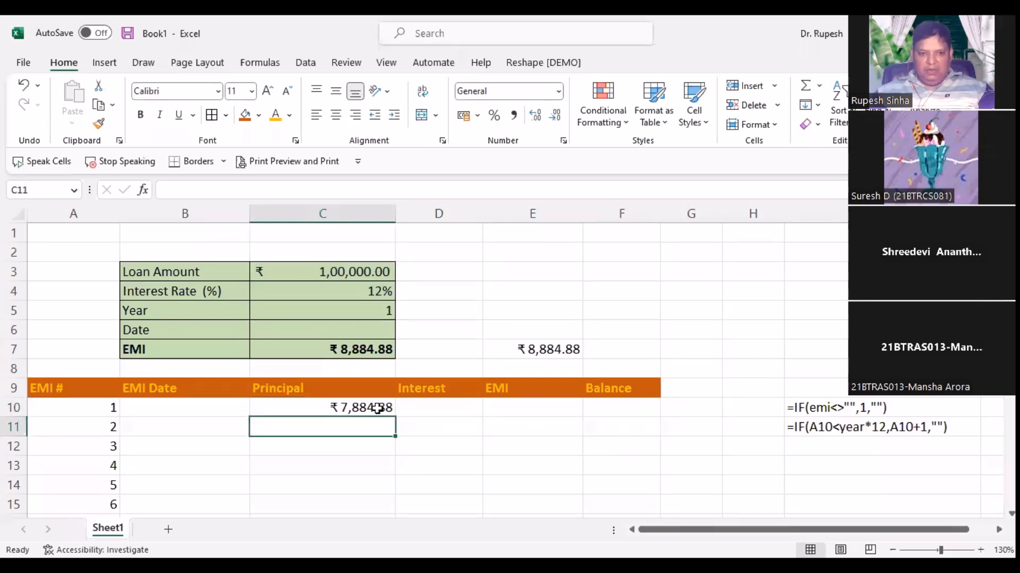
key("Up")
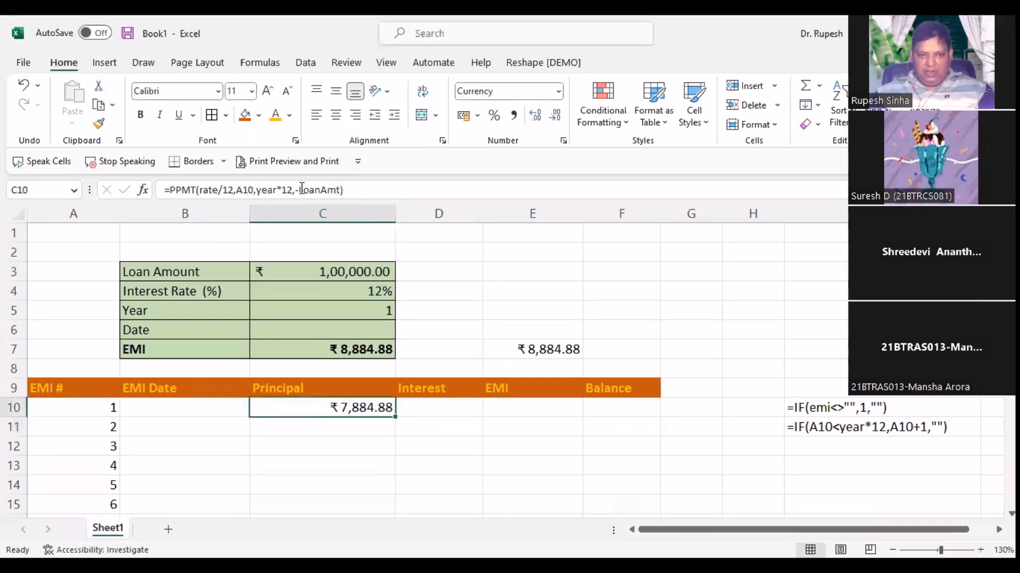
Step: Copy C10's PPMT formula into the first Interest cell D10
left_click_drag(345, 190, 131, 189)
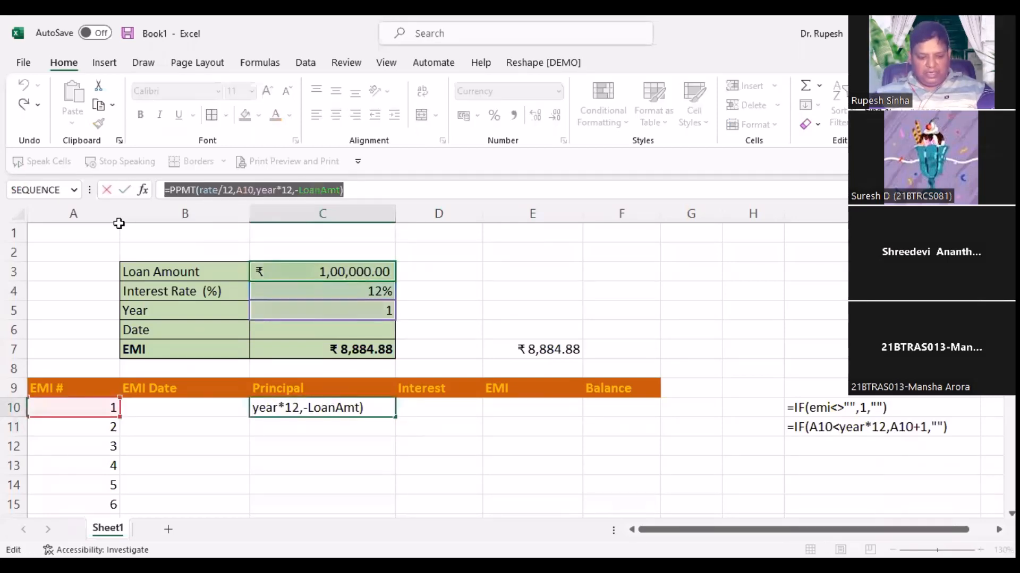
key("Escape")
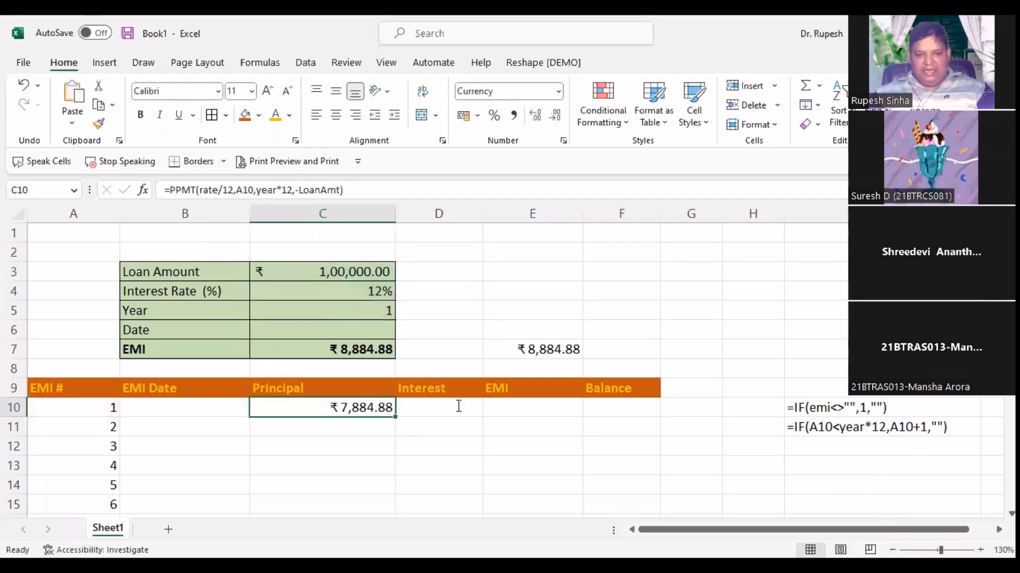
left_click(458, 406)
key("ctrl+v")
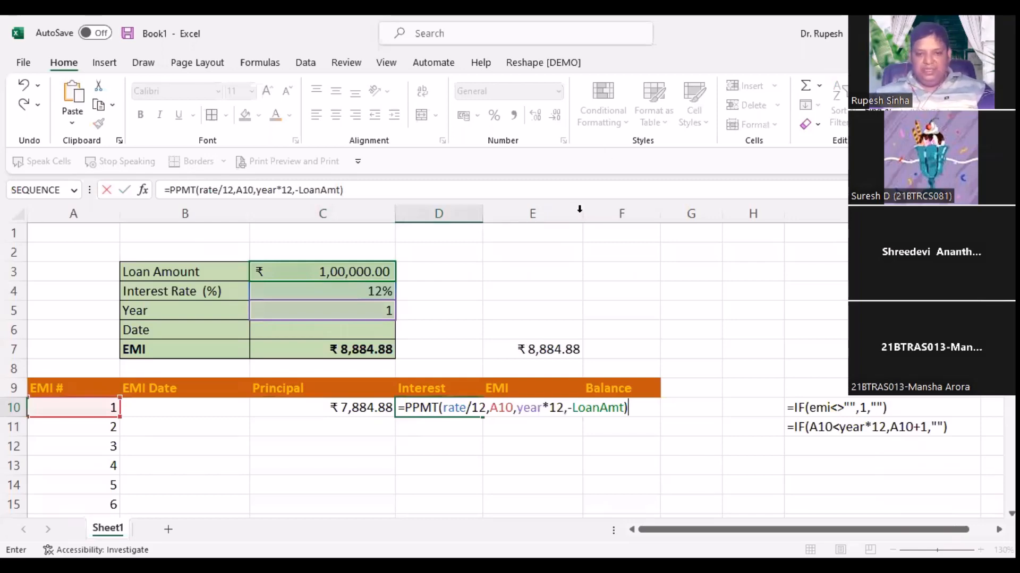
Step: Change D10's function to IPMT so instalment 1's interest shows ₹1,000.00
key("F2")
key("Home")
key("Right")
key("Delete")
type("I")
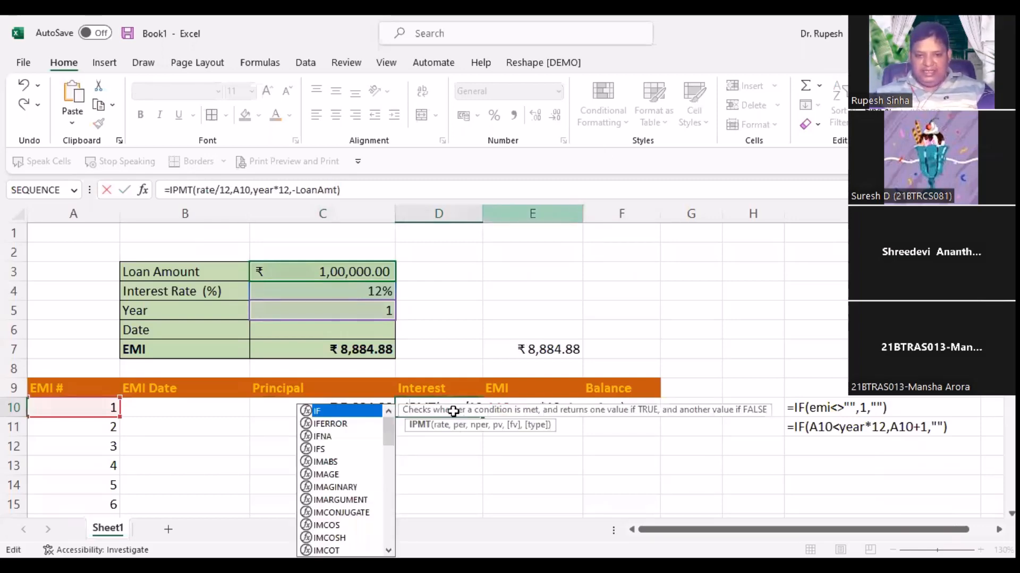
key("Return")
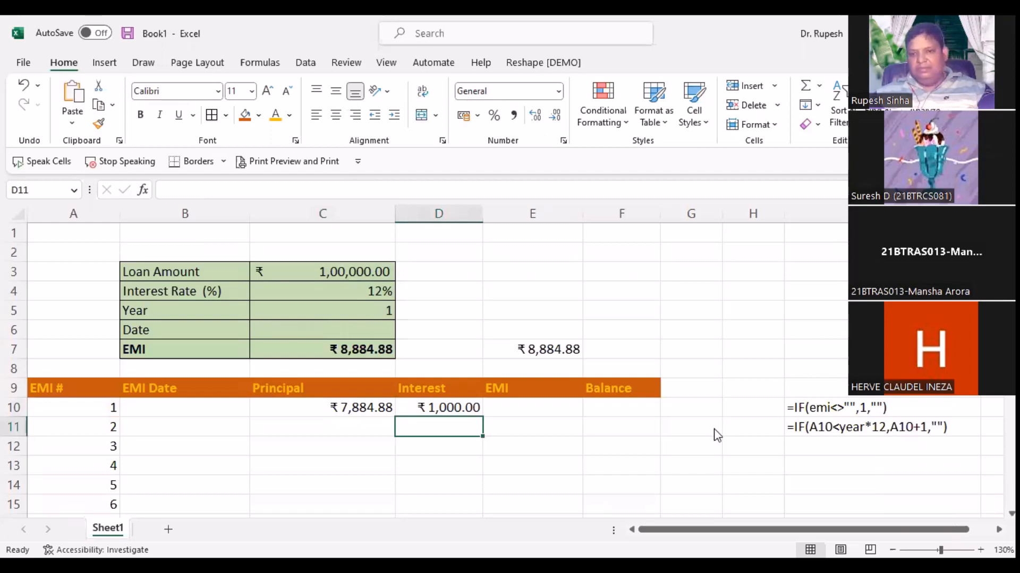
key("Up")
key("F2")
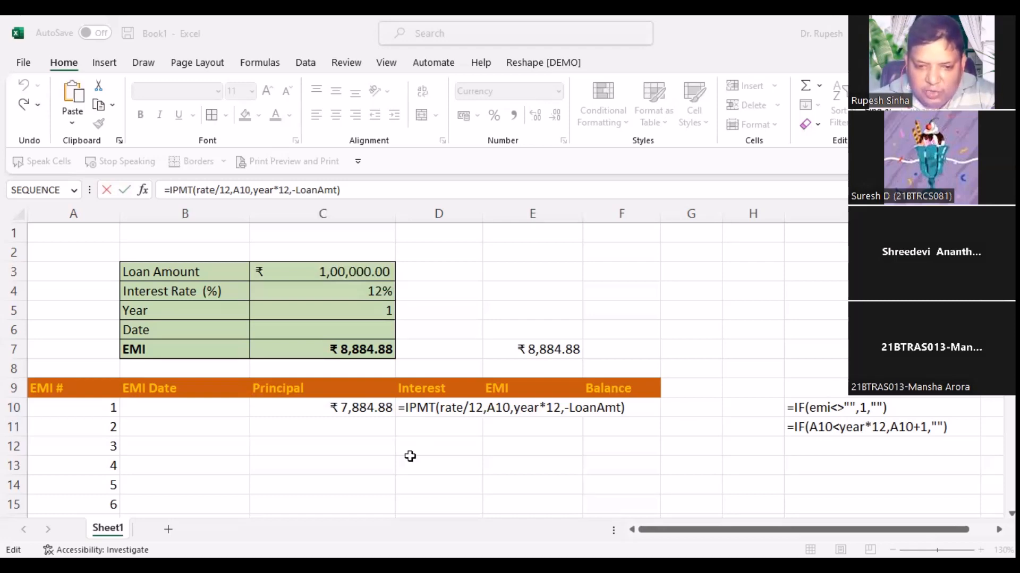
Step: Enter =C10+D10 in E10, giving ₹8,884.88, and compare it with C7's EMI
left_click(523, 409)
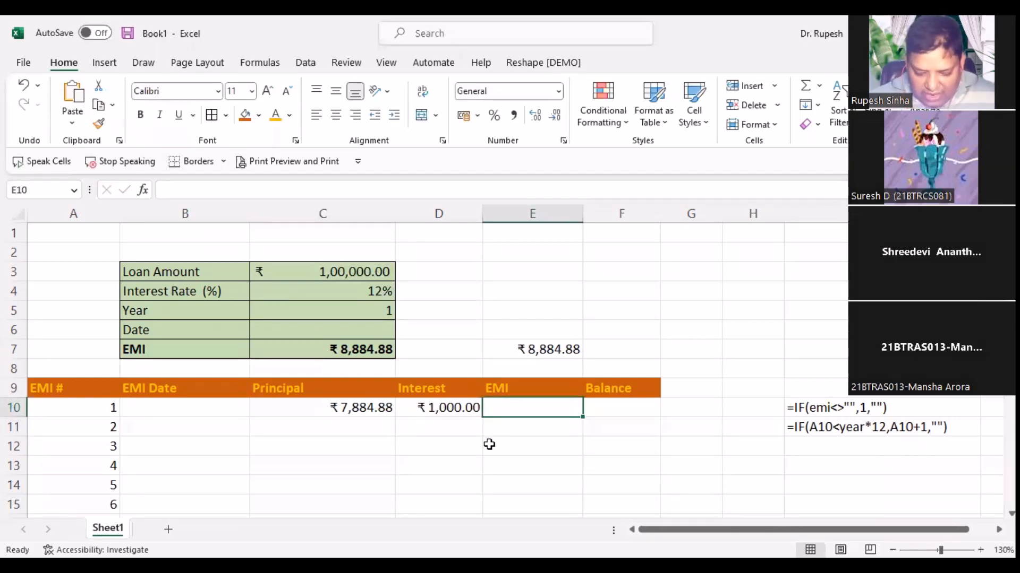
type("=")
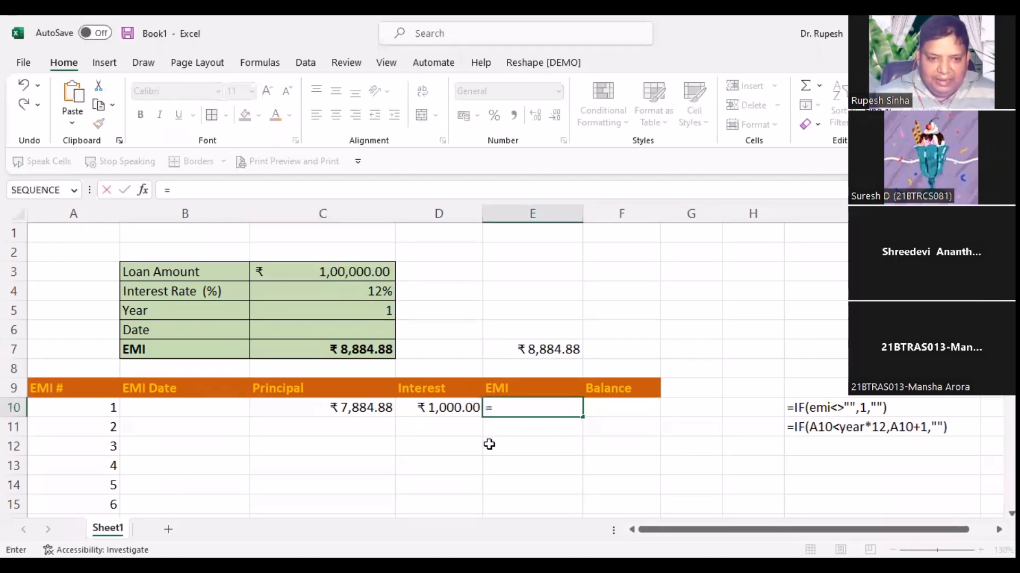
key("Left")
key("Left")
type("+")
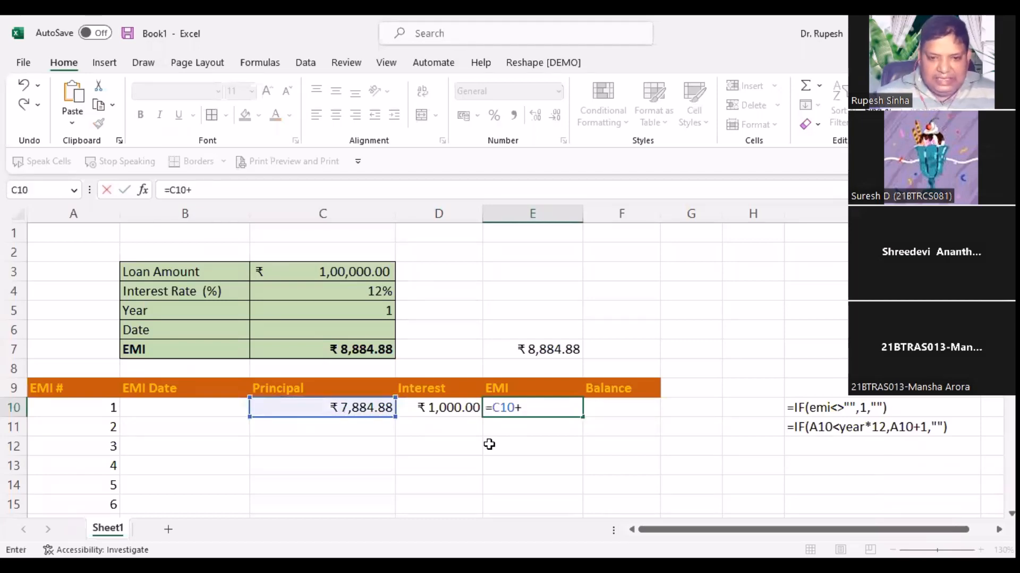
key("Left")
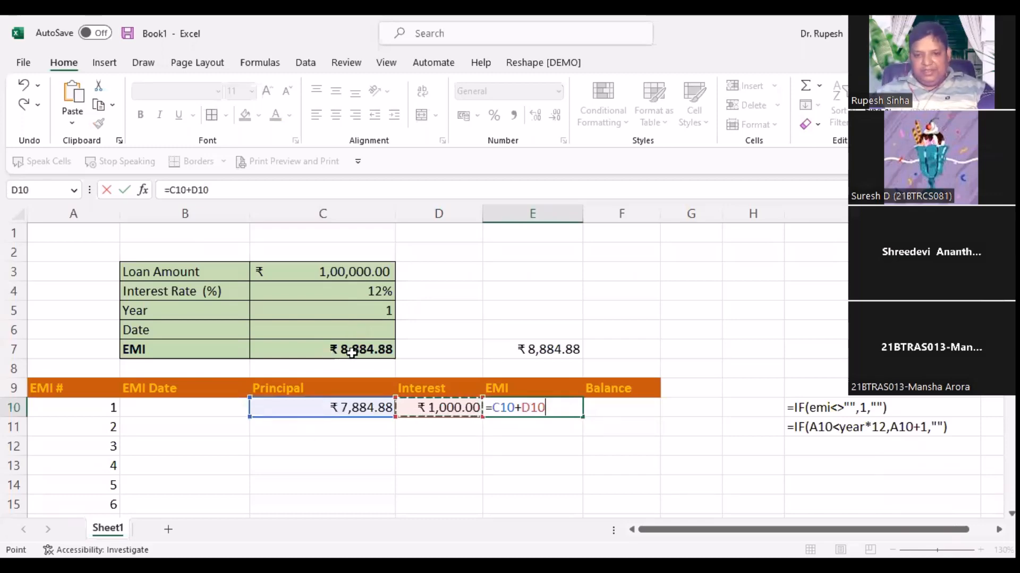
key("Return")
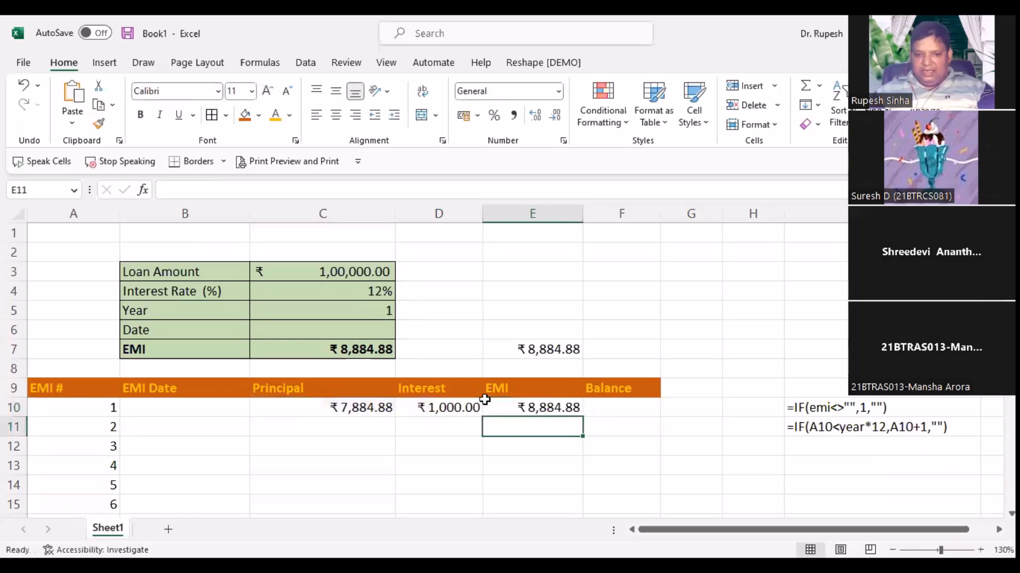
key("Up")
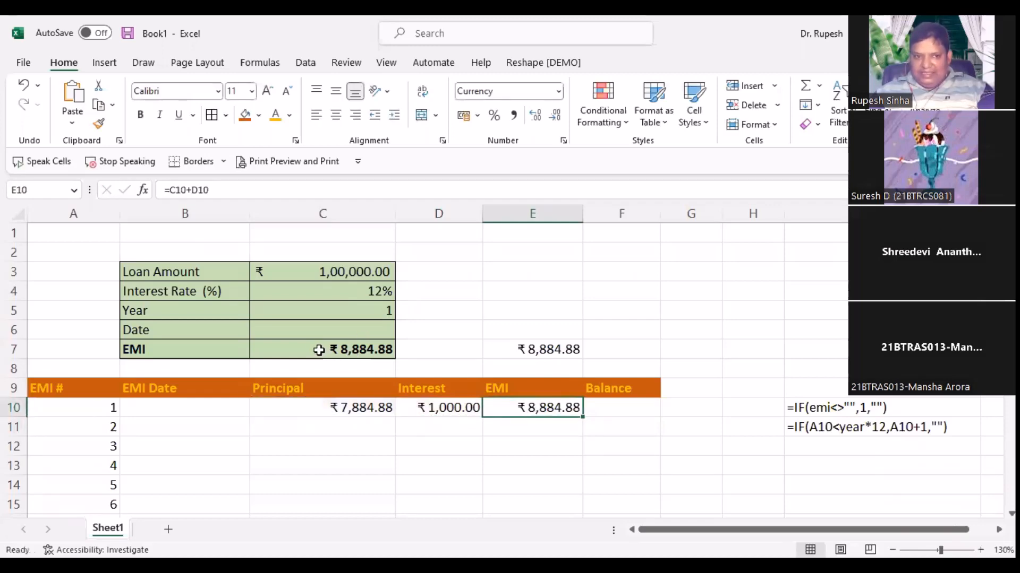
left_click(323, 355)
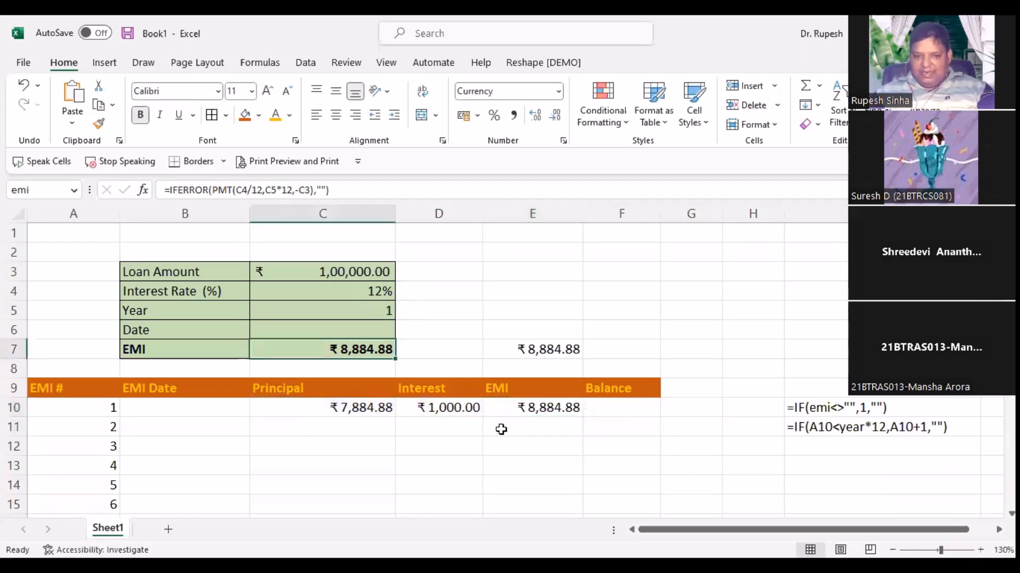
left_click(510, 409)
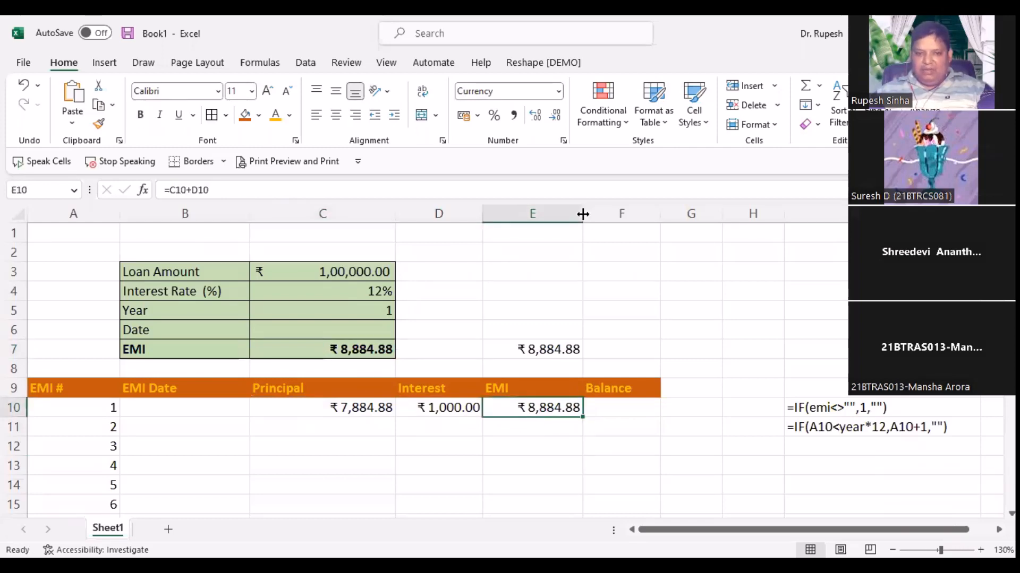
Step: Widen the EMI and Interest columns a little more
left_click_drag(583, 215, 593, 217)
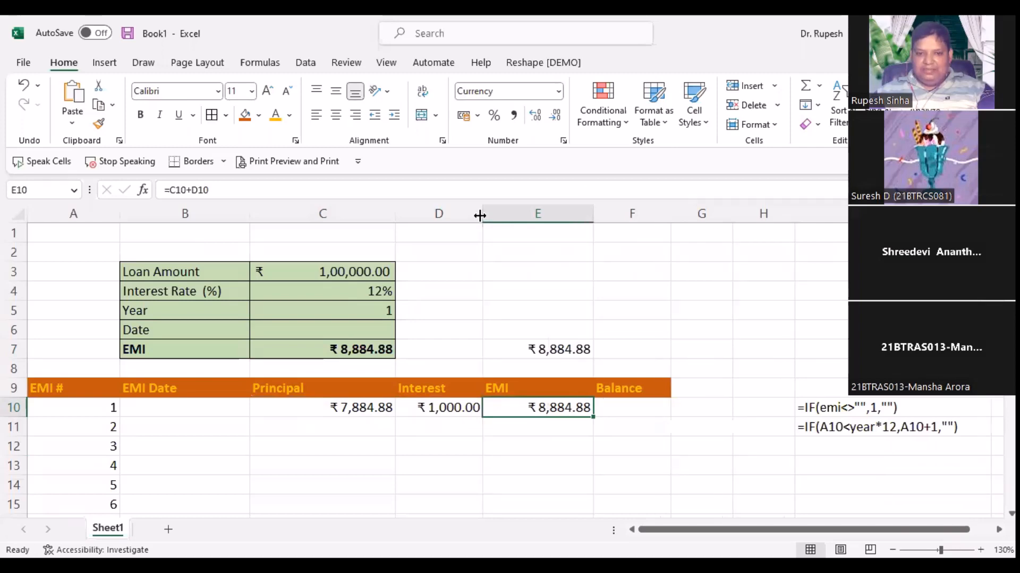
left_click_drag(483, 215, 492, 215)
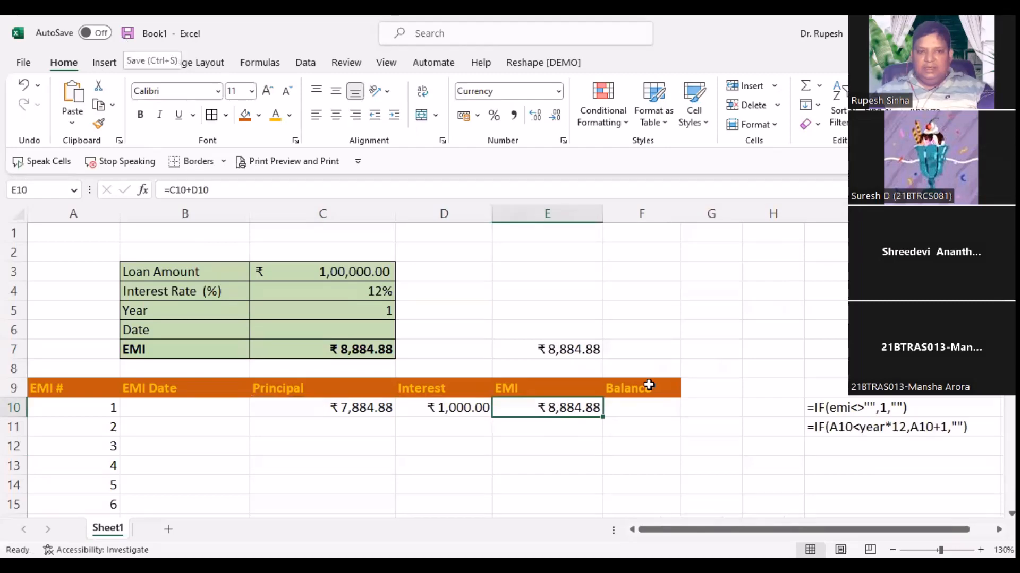
Step: Save the workbook under the file name 'Loan Calc' in Documents
left_click(127, 34)
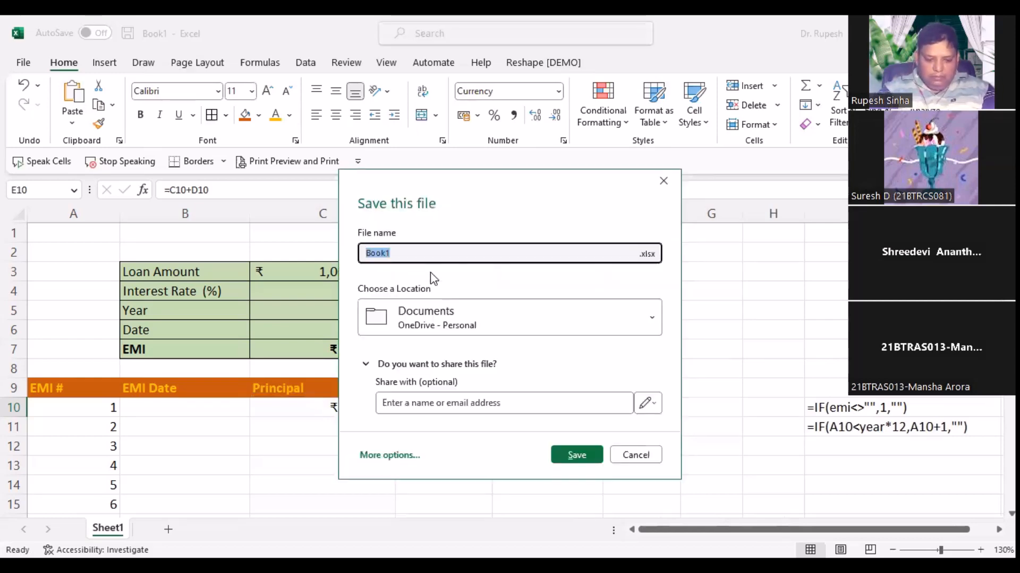
type("Loan Ca")
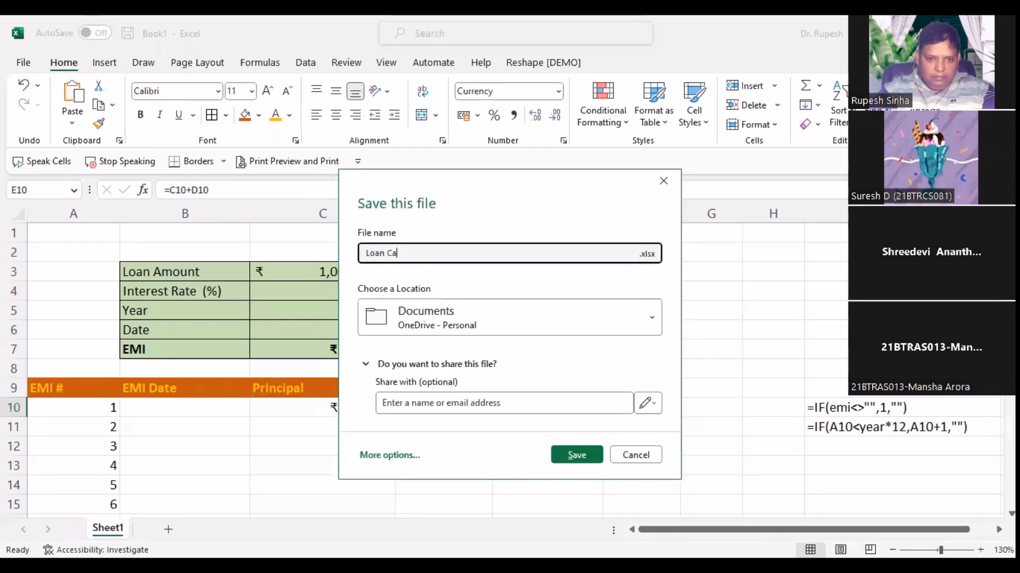
type("lc")
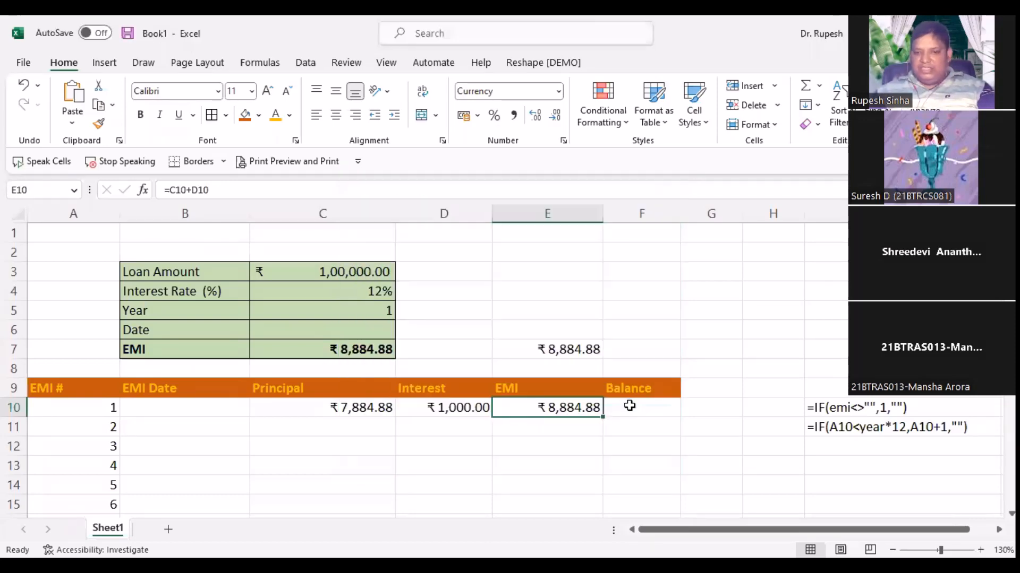
key("Return")
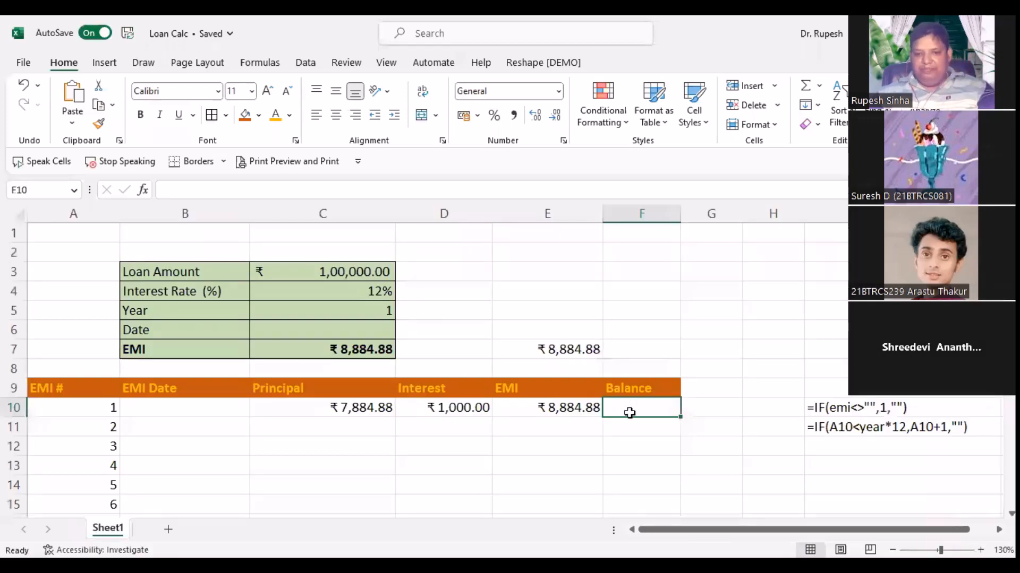
Step: Enter =LoanAmt-C10 in F10 so the first balance shows ₹92,115.12
left_click(652, 445)
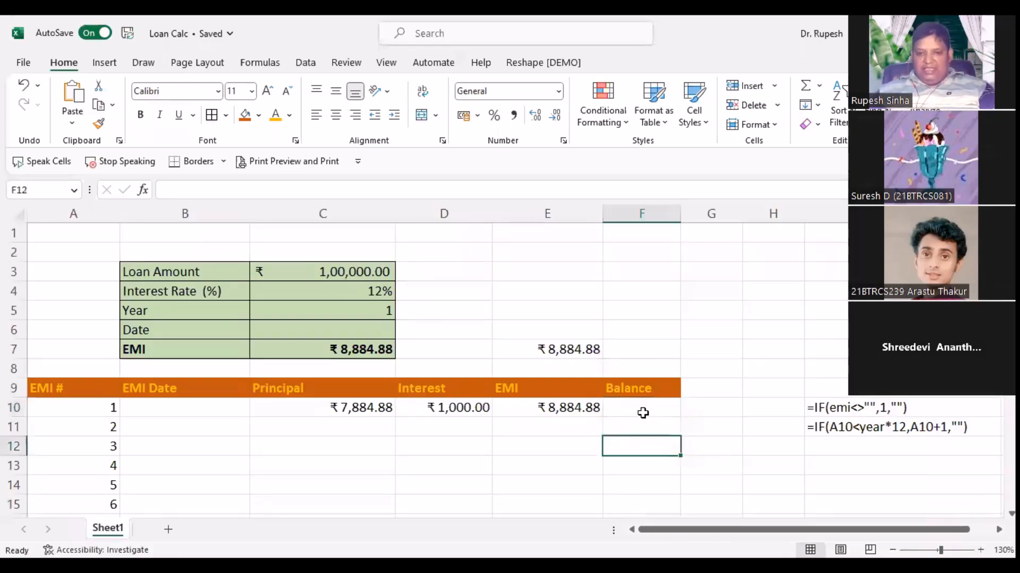
left_click(642, 412)
type("=")
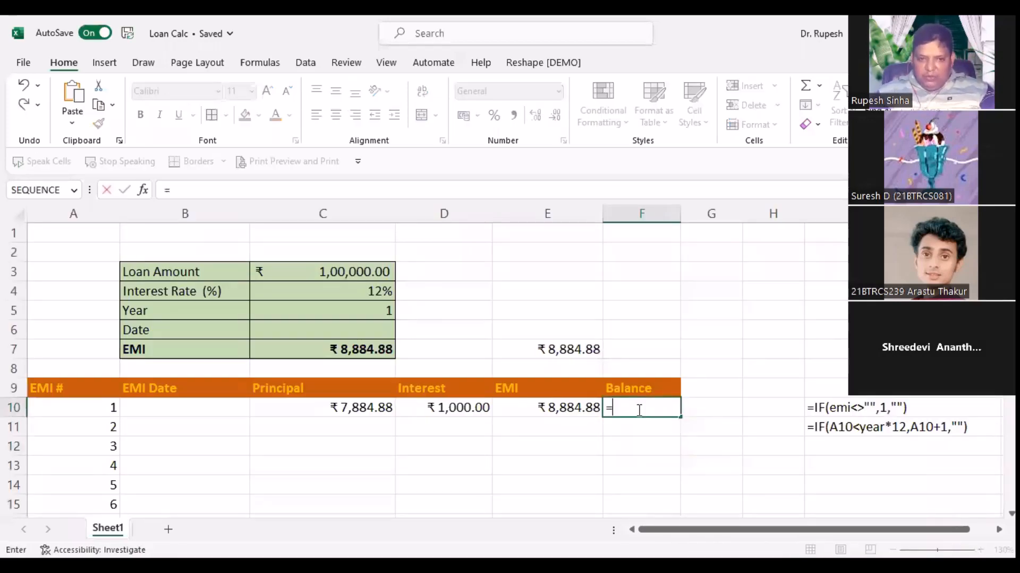
left_click(300, 271)
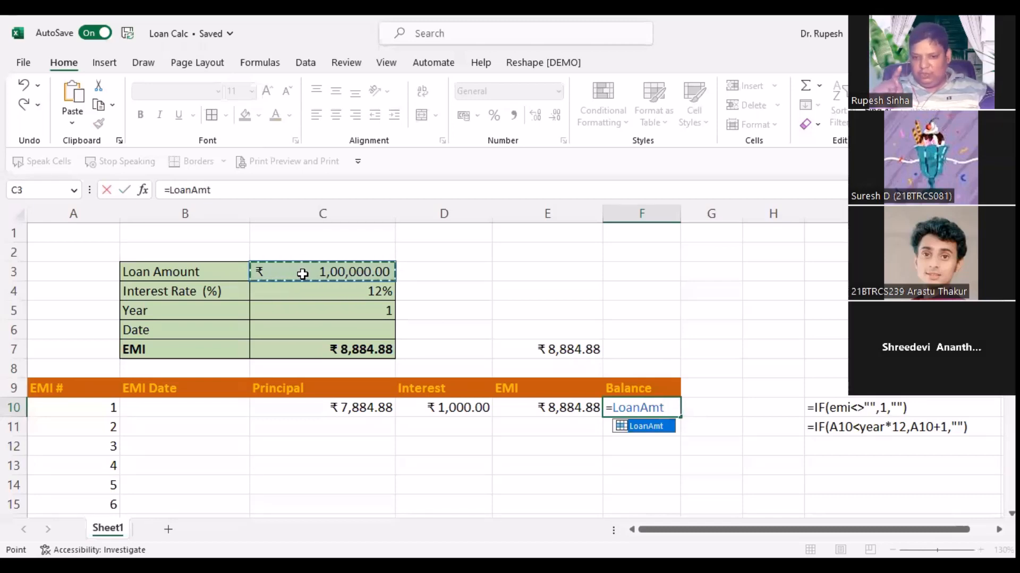
type("-")
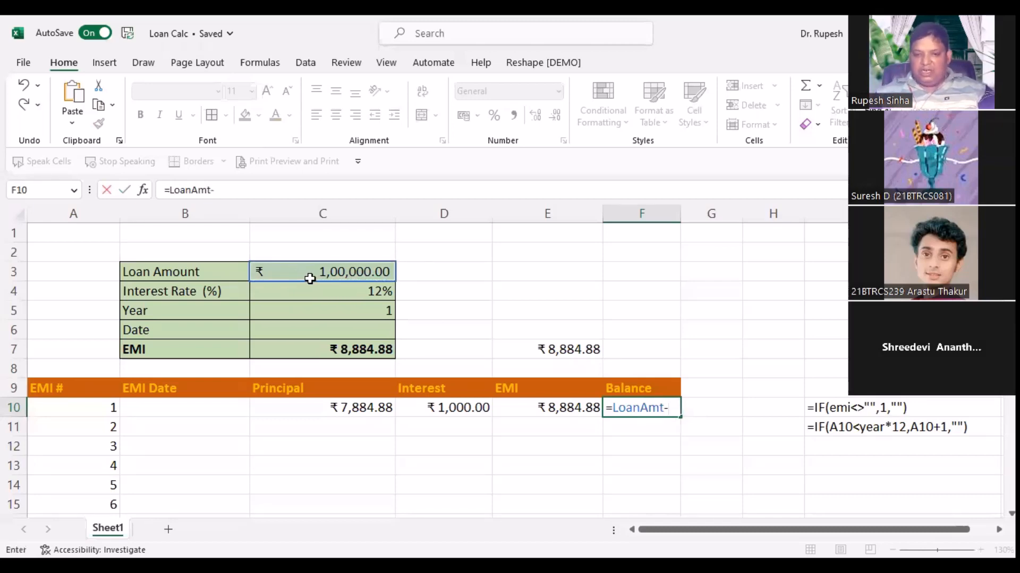
left_click(334, 409)
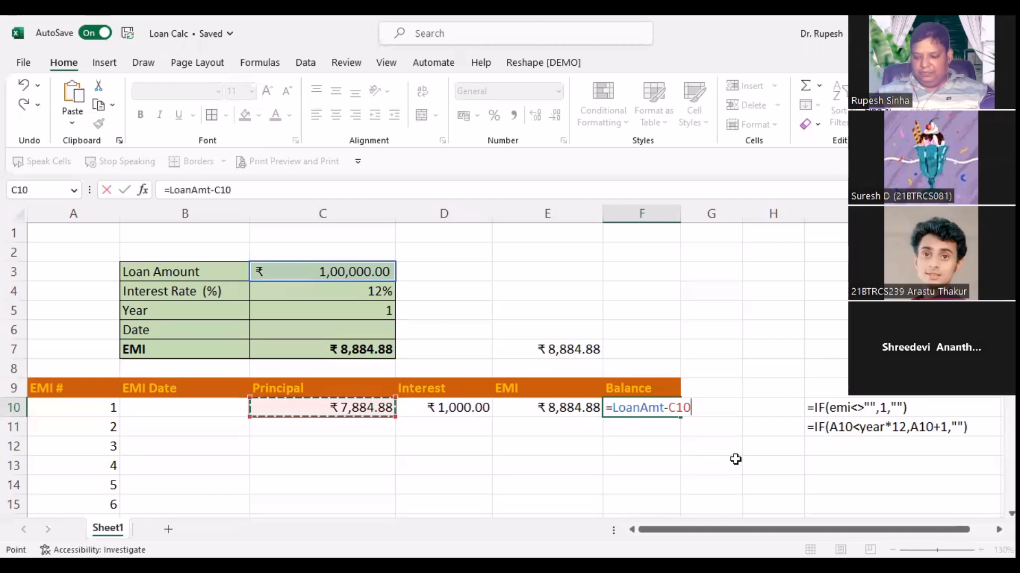
key("Return")
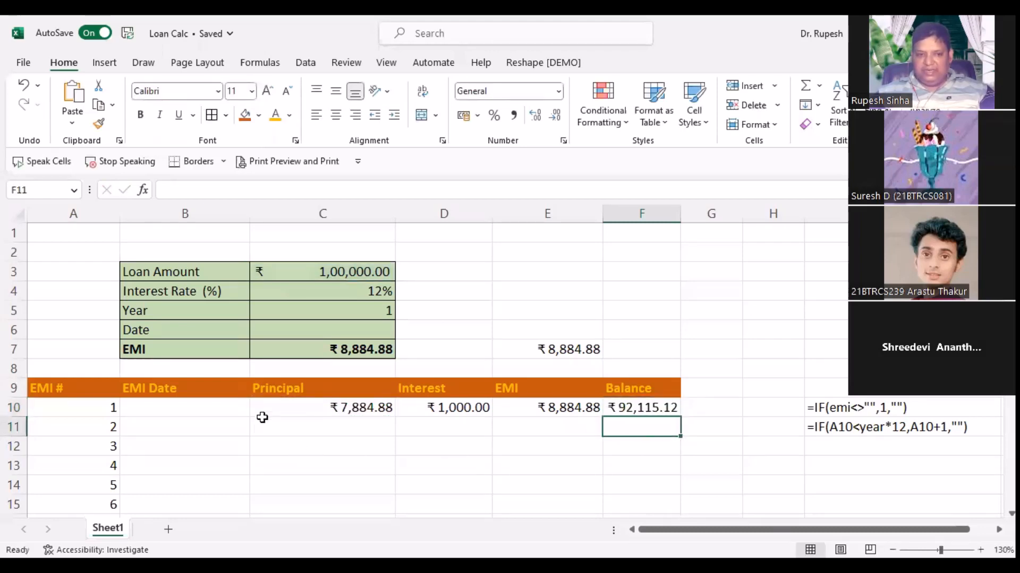
Step: Fill the C10:D10 Principal and Interest formulas down well past row 100
left_click(156, 411)
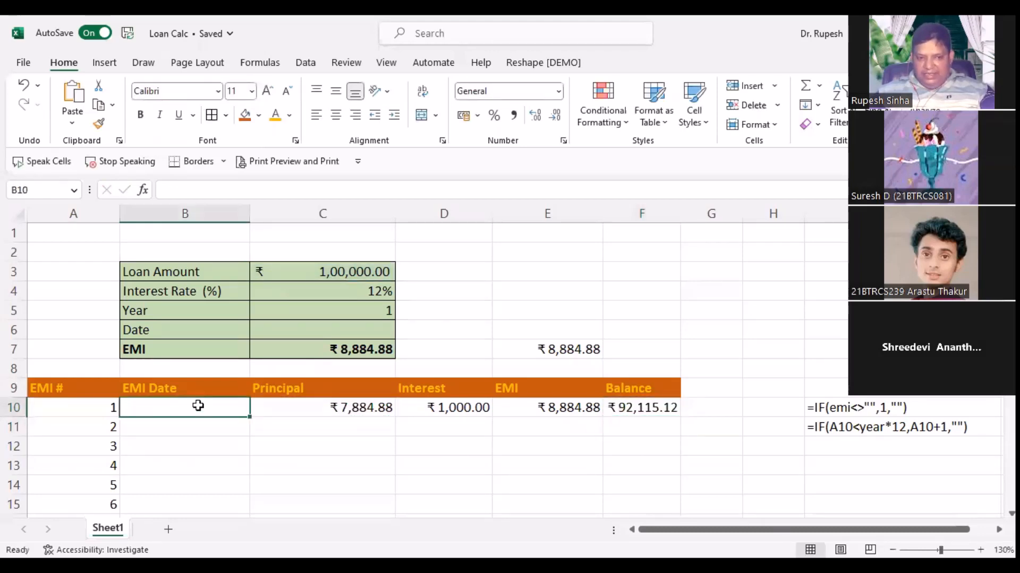
left_click_drag(326, 410, 443, 409)
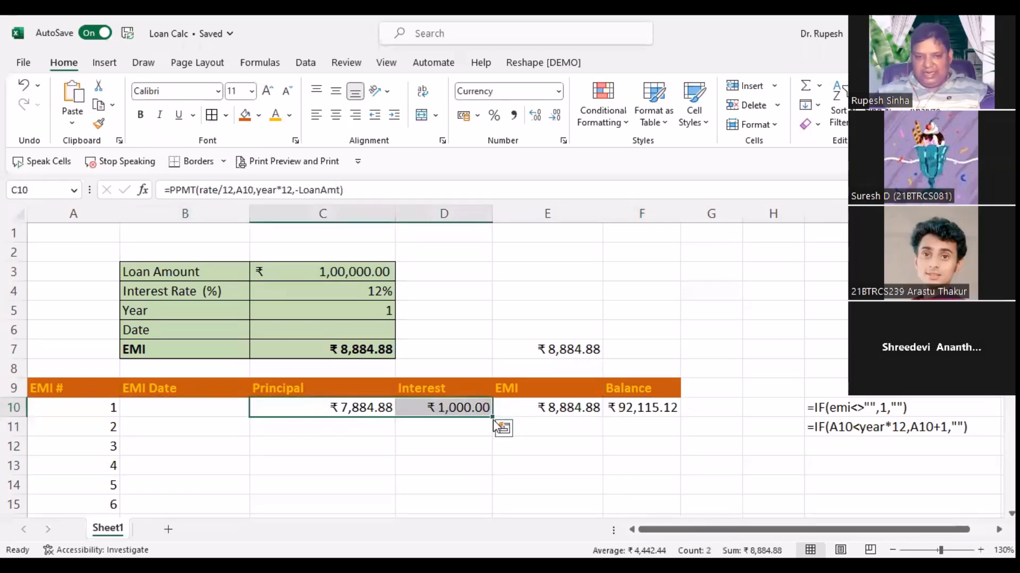
left_click_drag(493, 418, 530, 453)
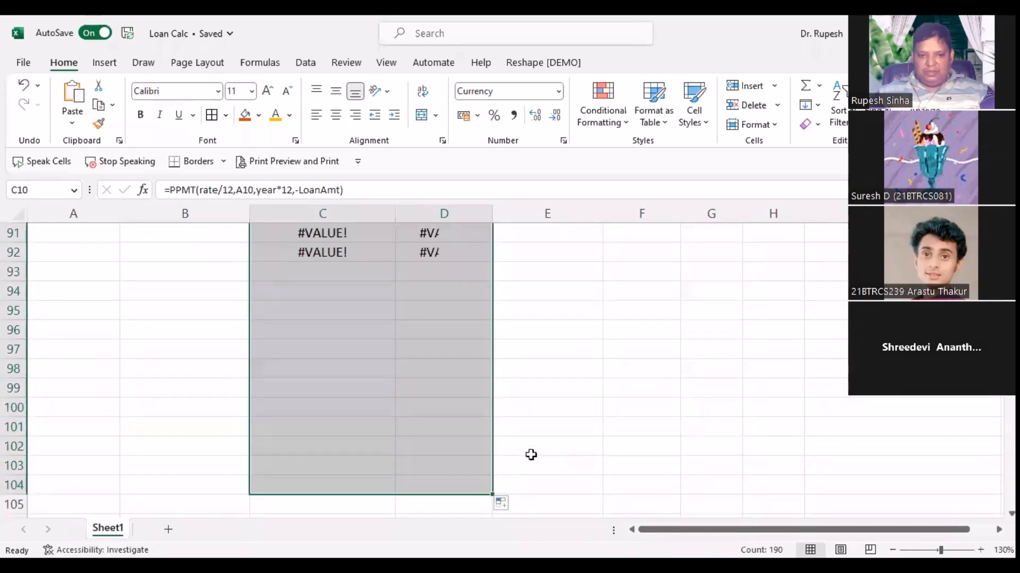
scroll(531, 455, "up", 10)
scroll(531, 455, "up", 8)
scroll(530, 455, "down", 20)
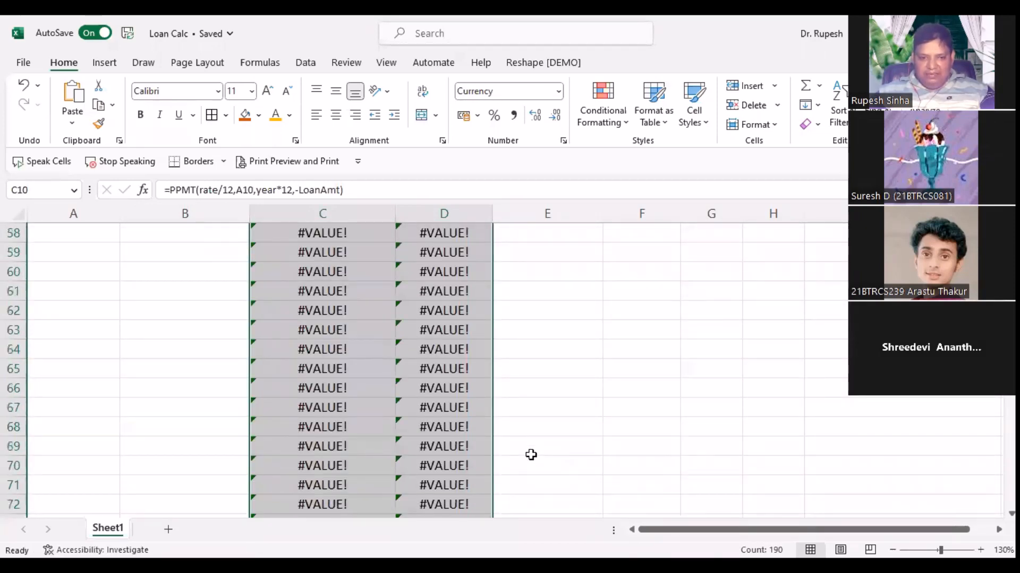
scroll(517, 396, "up", 3)
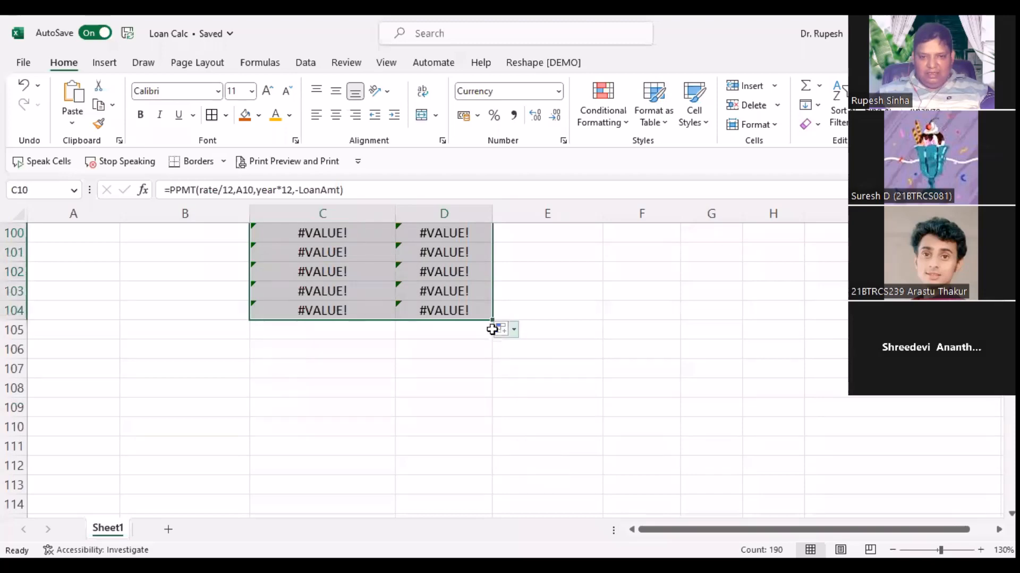
mouse_move(493, 320)
left_mouse_down()
mouse_move(494, 493)
mouse_move(493, 299)
mouse_move(493, 448)
mouse_move(475, 519)
mouse_move(469, 423)
mouse_move(457, 507)
left_mouse_up()
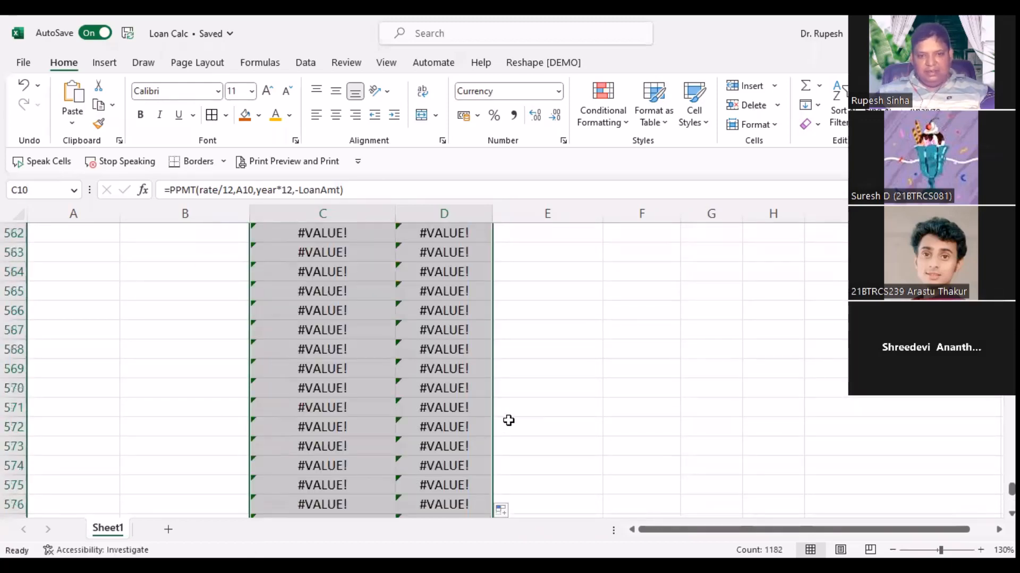
scroll(639, 456, "up", 17)
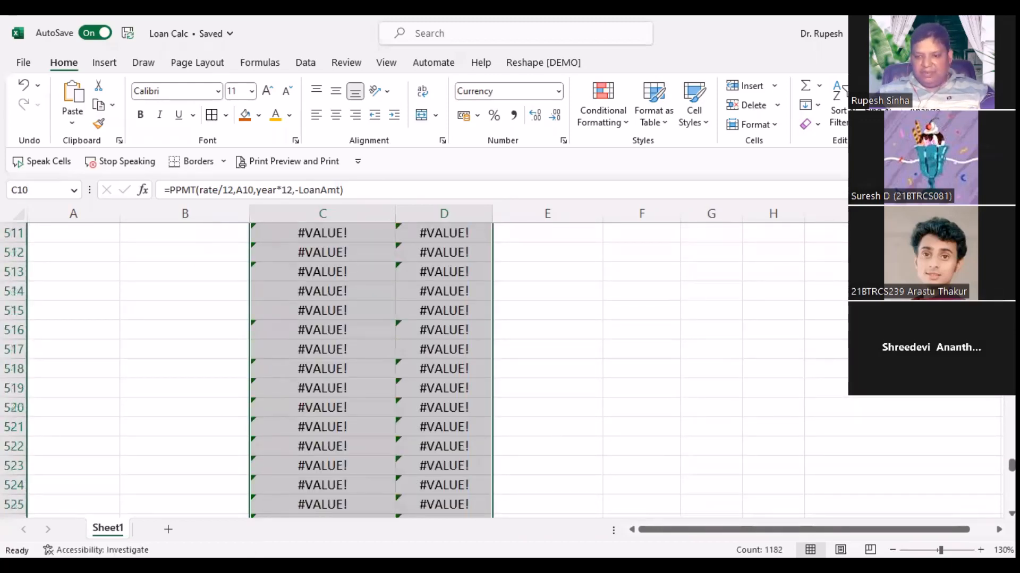
left_click_drag(1011, 464, 1011, 233)
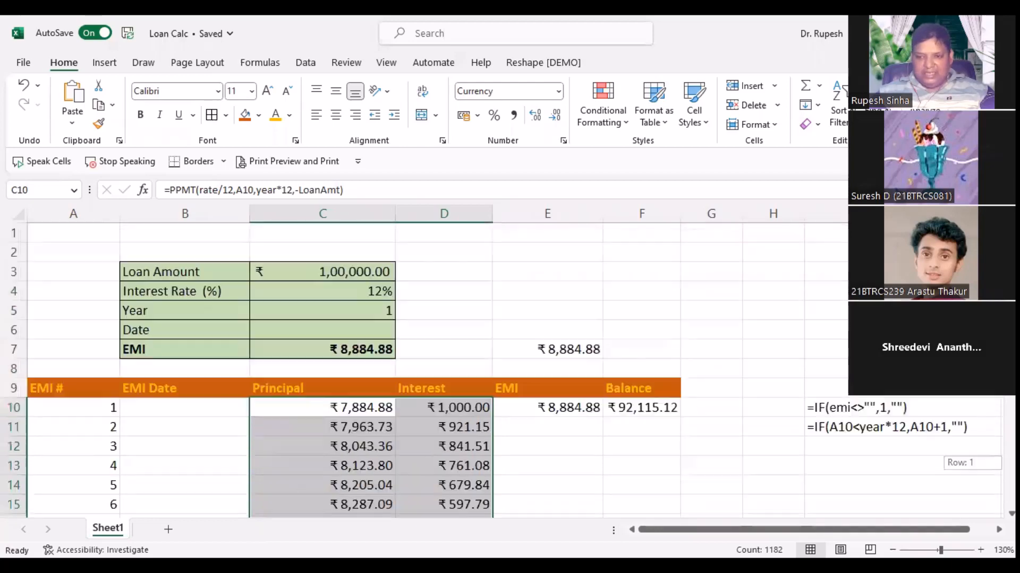
left_click(515, 429)
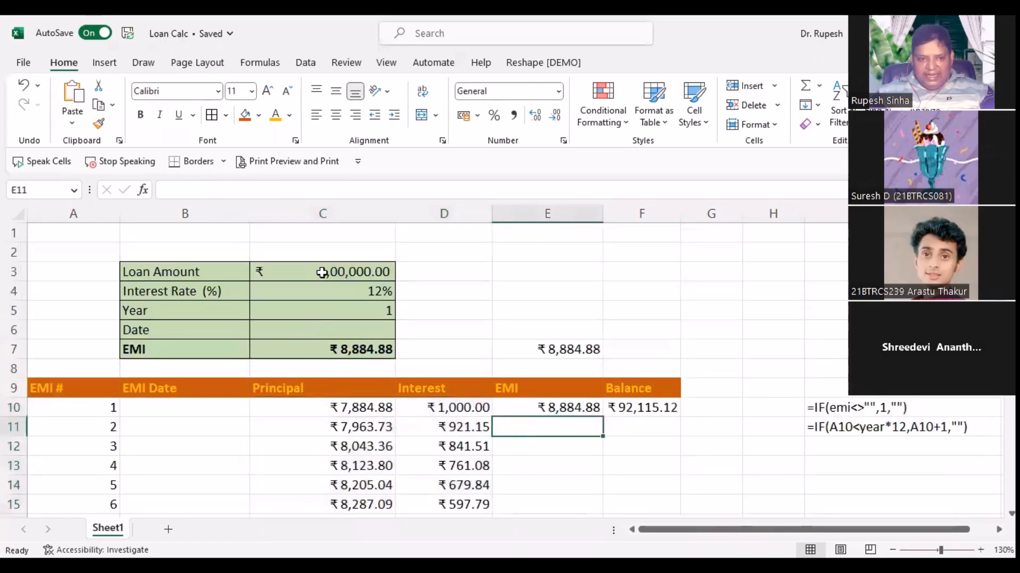
left_click(67, 410)
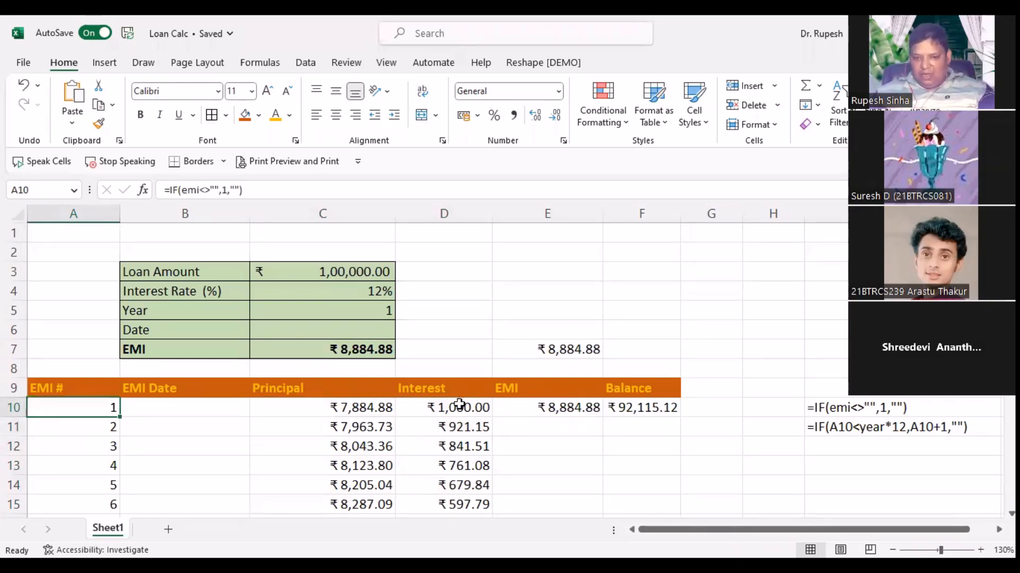
left_click(460, 407)
double_click(459, 408)
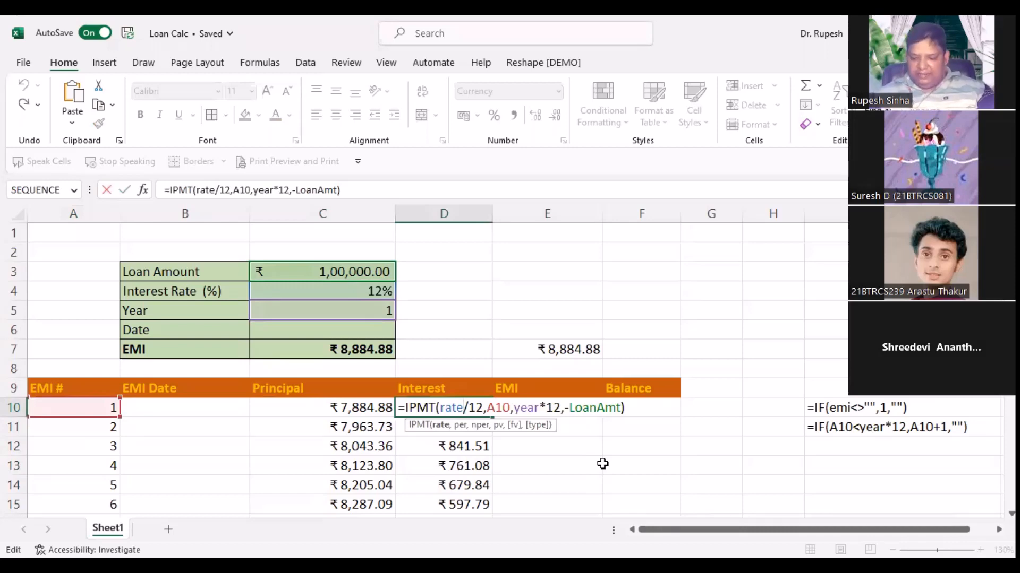
key("Return")
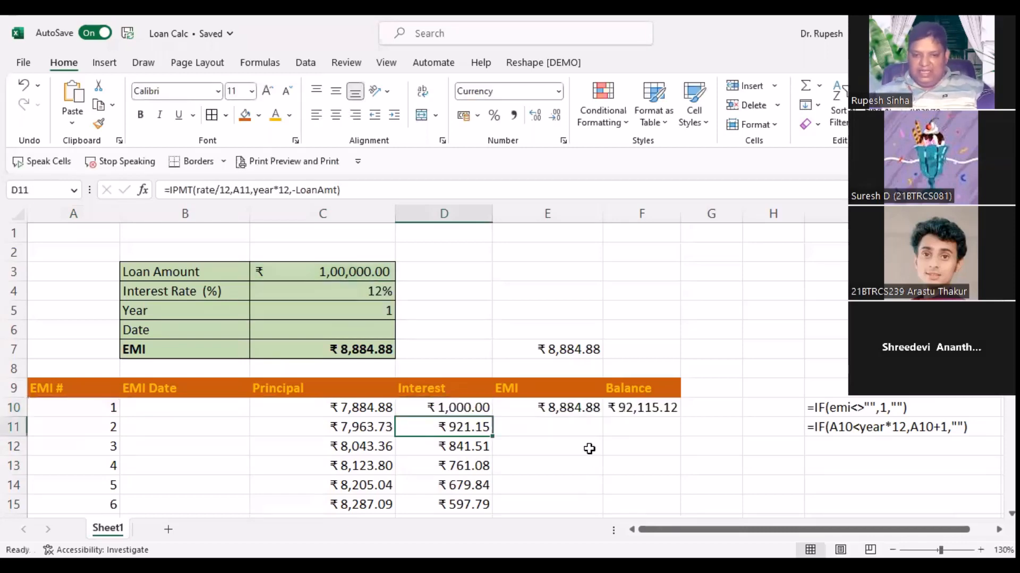
left_click(569, 406)
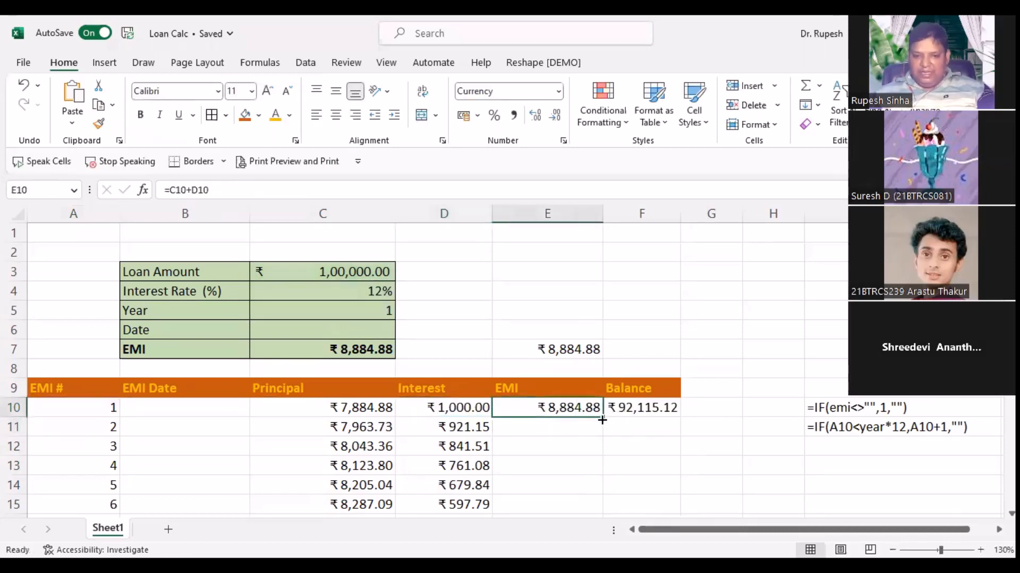
Step: Fill E10's EMI formula down column E and check row 11's Principal, Interest and EMI
double_click(601, 419)
left_click(388, 425)
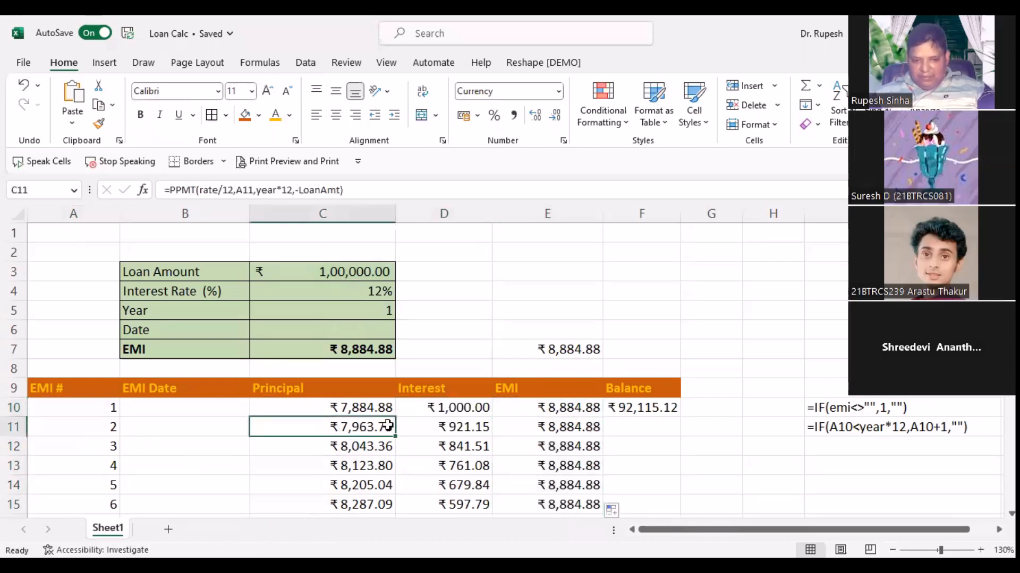
left_click(461, 430)
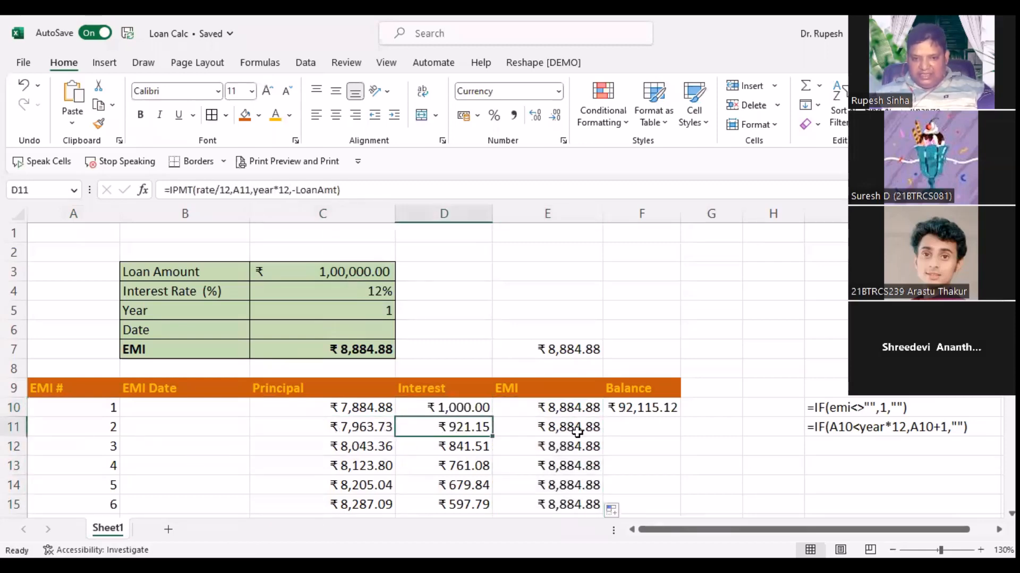
left_click(577, 430)
scroll(532, 474, "down", 3)
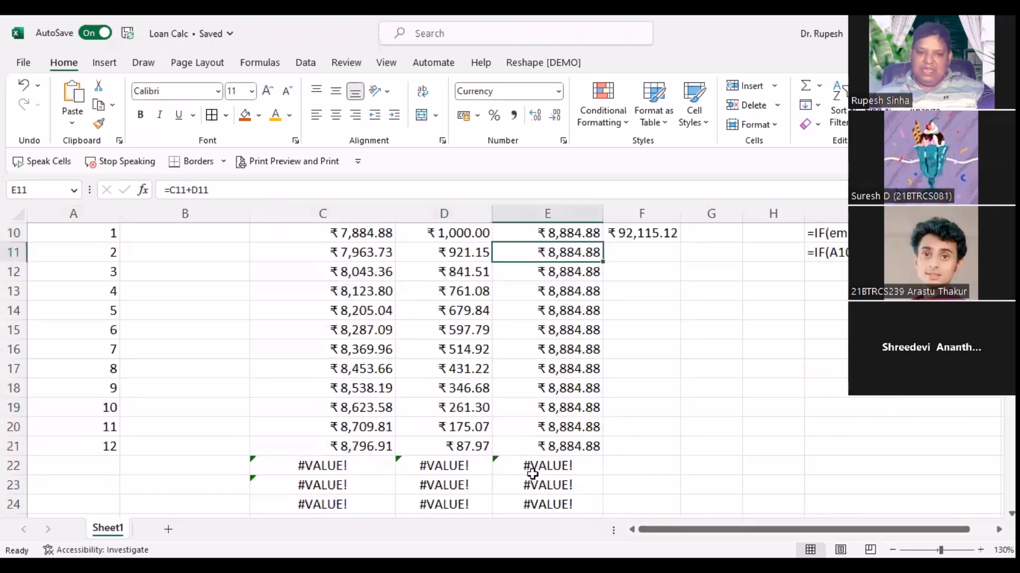
scroll(532, 474, "down", 3)
scroll(530, 474, "up", 3)
scroll(532, 473, "up", 1)
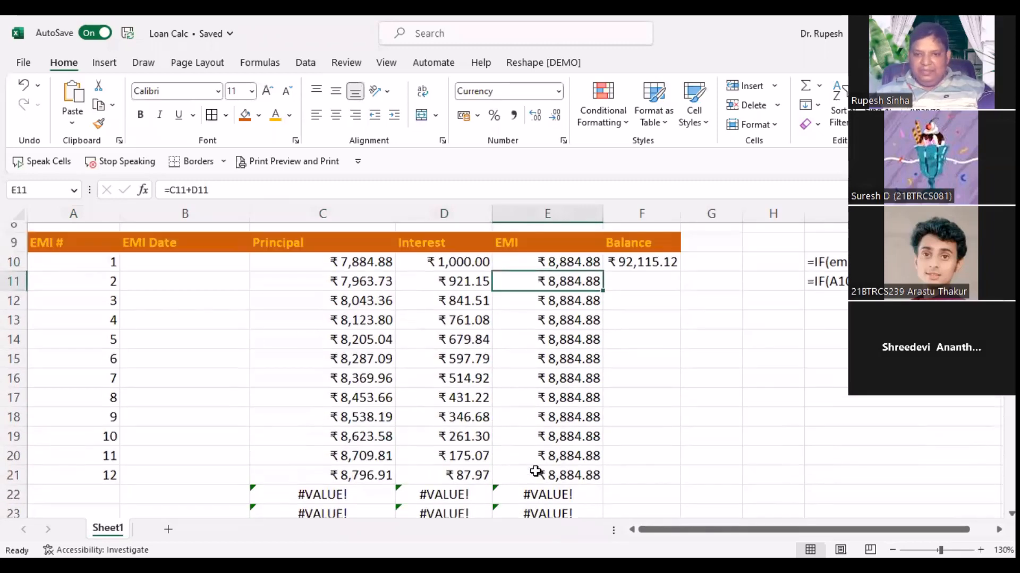
scroll(536, 471, "up", 2)
Step: Inspect the Balance formula in F10 and the still-empty F11
left_click(659, 348)
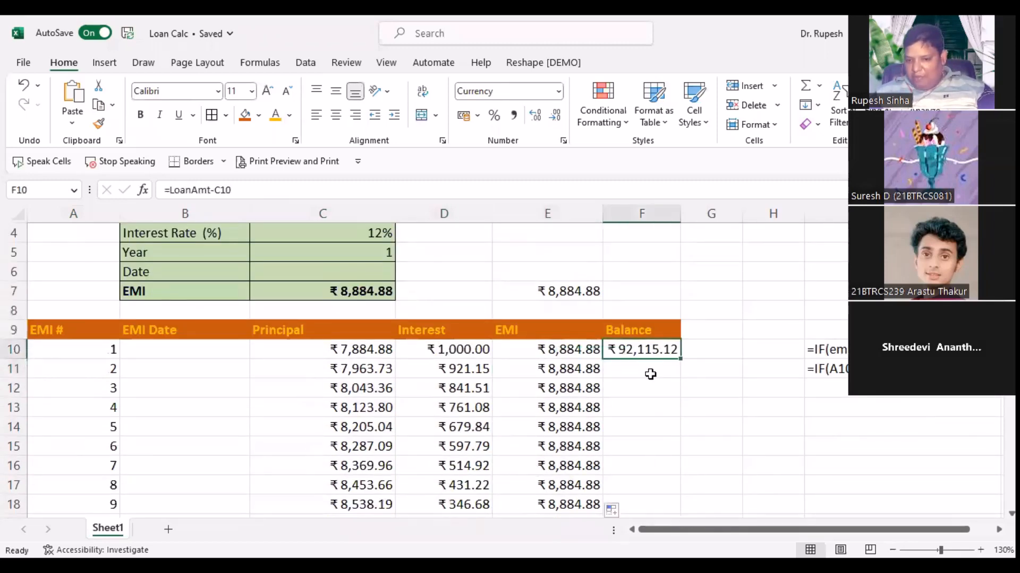
left_click(650, 371)
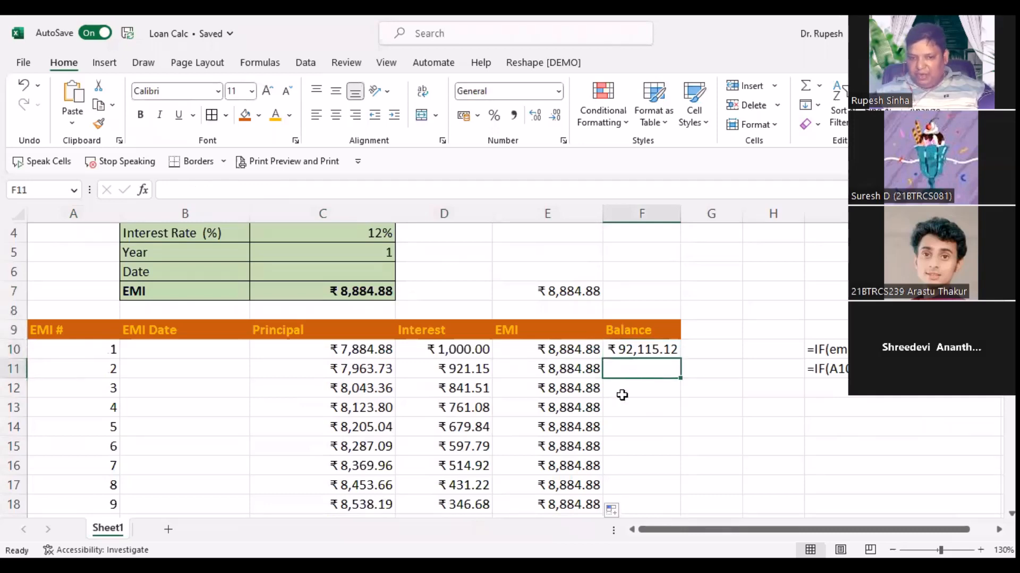
left_click(640, 350)
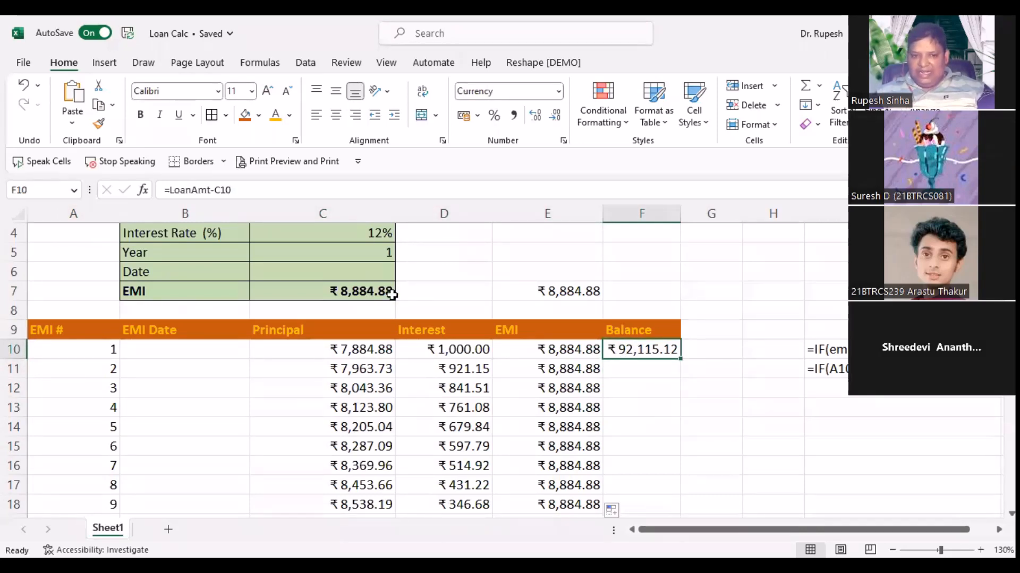
scroll(391, 289, "up", 1)
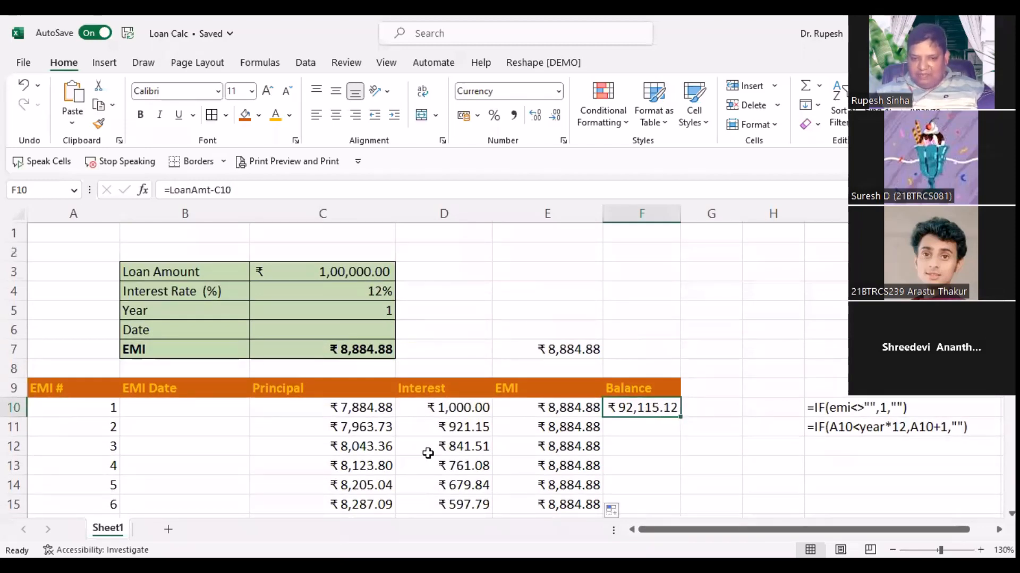
Step: Enter the running balance formula =F10-C11 in F11
left_click(621, 425)
type("=")
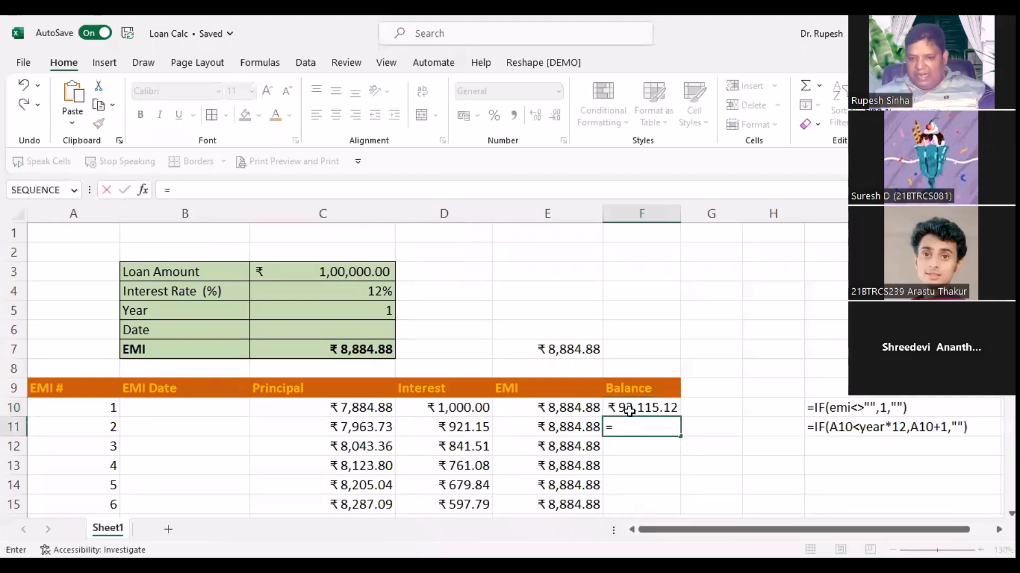
left_click(630, 411)
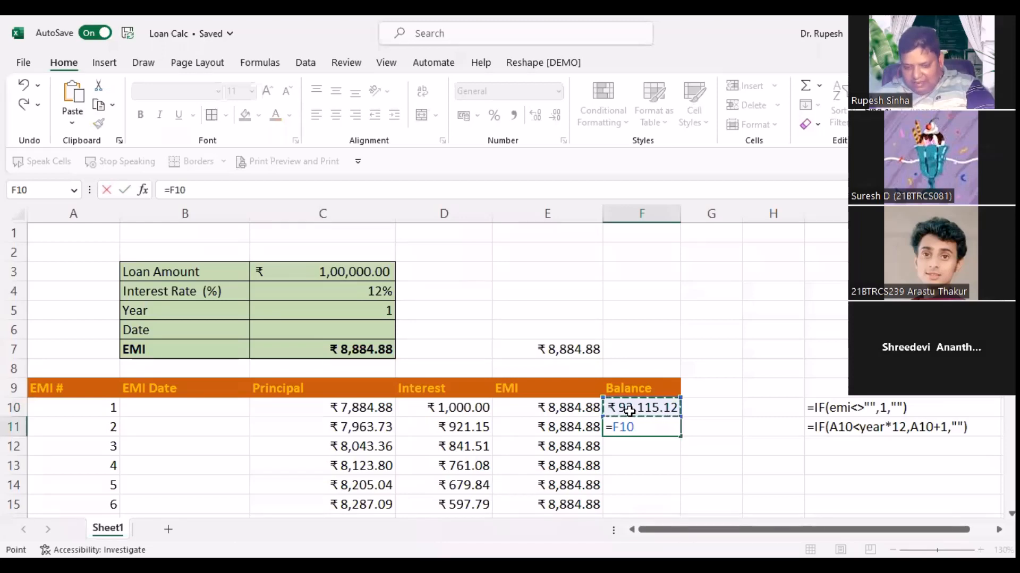
type("-")
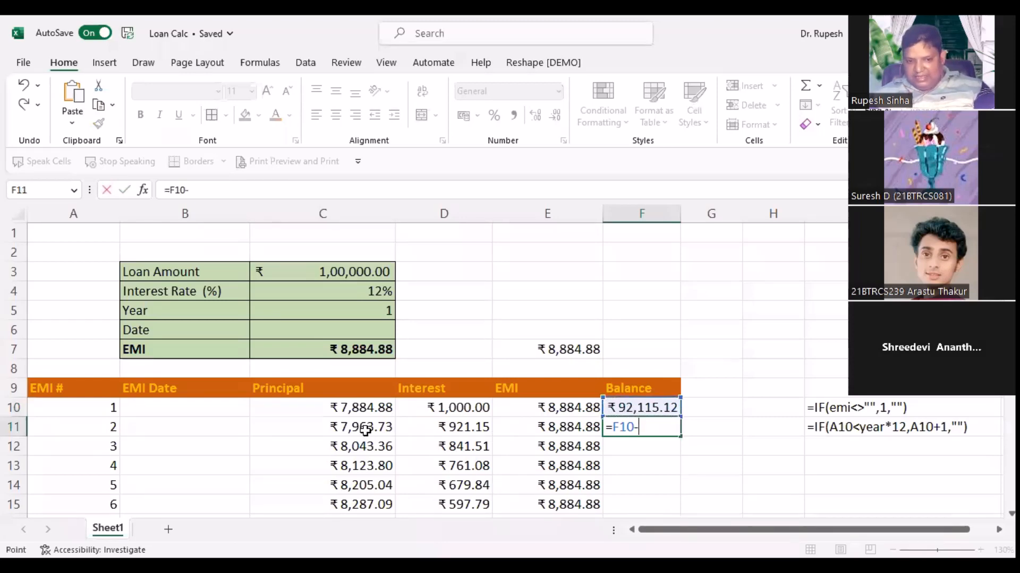
left_click(367, 433)
key("Return")
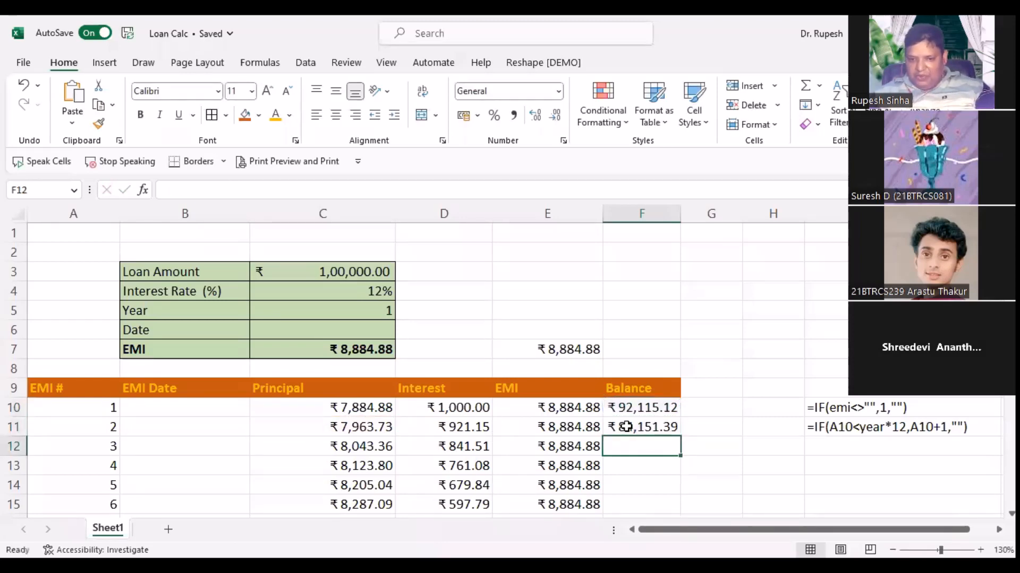
Step: Fill F11's Balance formula down column F and check F21's final balance against the loan term
left_click(624, 427)
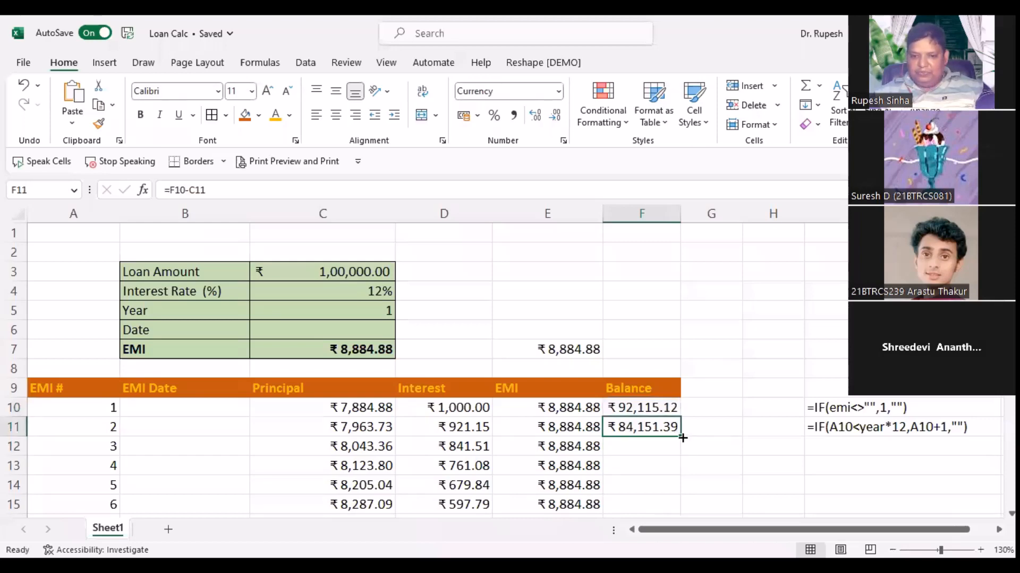
double_click(682, 438)
scroll(677, 430, "down", 5)
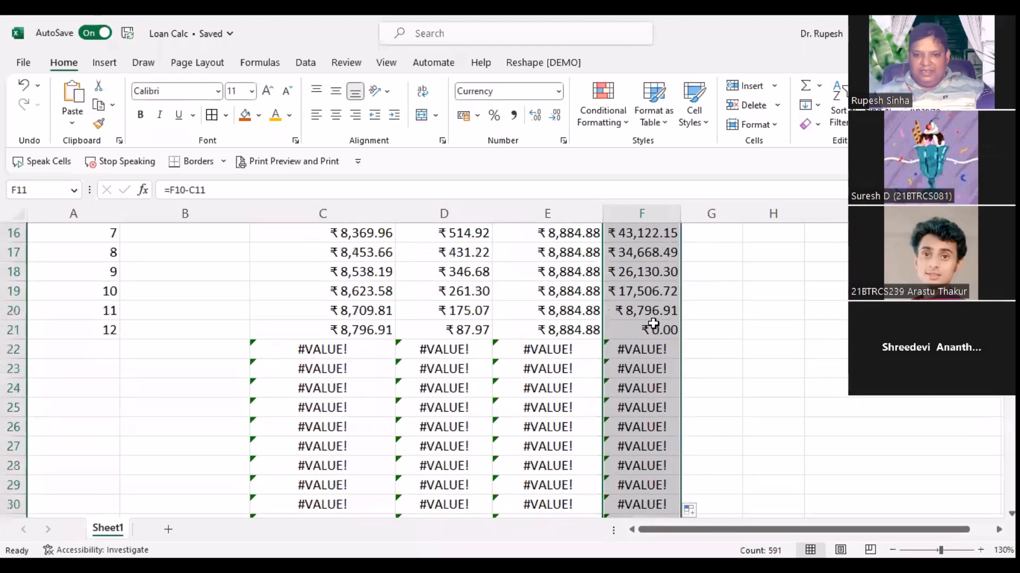
left_click(652, 325)
scroll(569, 371, "up", 4)
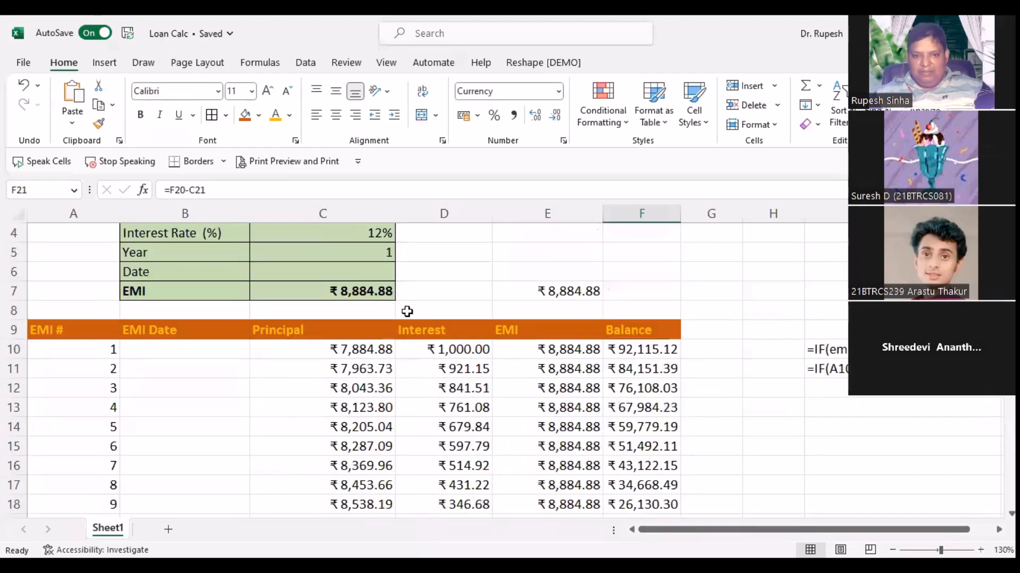
left_click(342, 252)
scroll(672, 424, "down", 3)
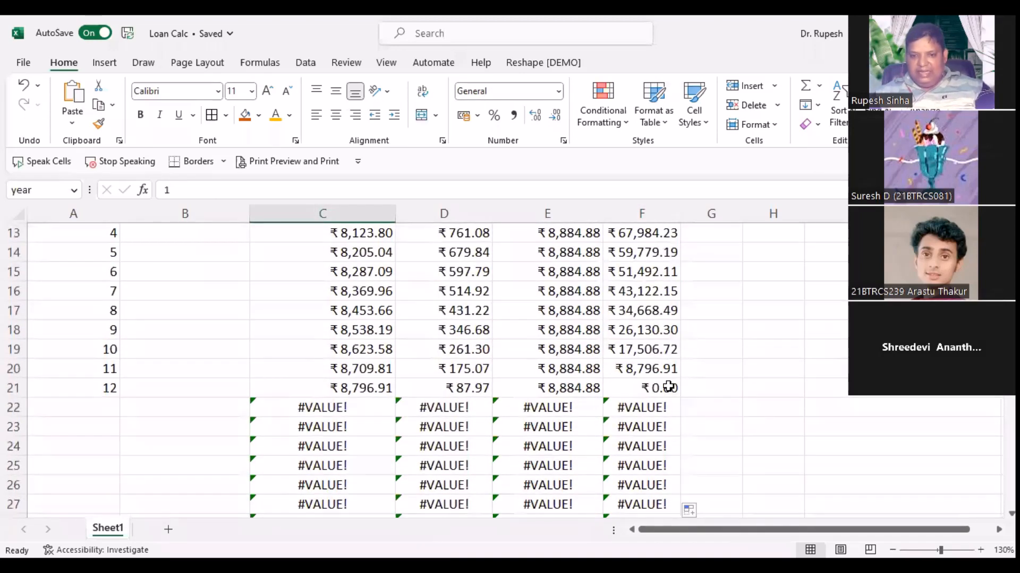
left_click(668, 387)
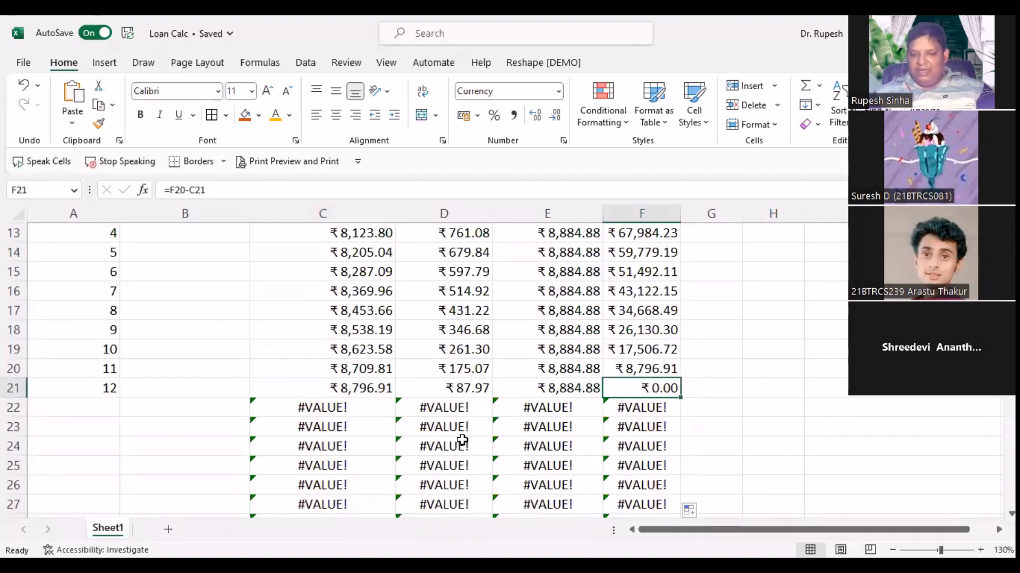
scroll(462, 440, "up", 4)
Step: Wrap C10's formula as =IFERROR(PPMT(rate/12,A10,year*12,-LoanAmt),"")
scroll(465, 440, "down", 1)
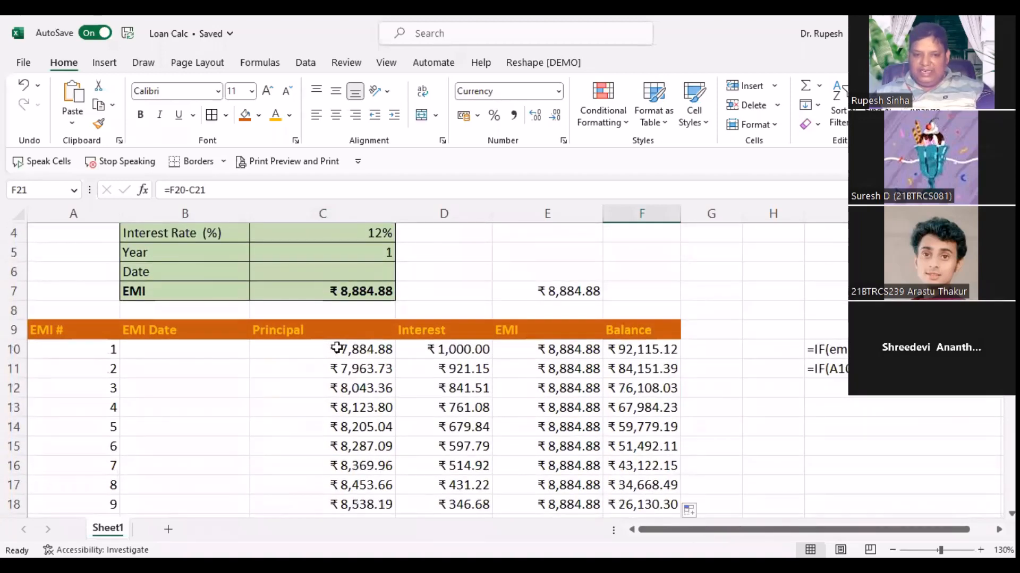
left_click(337, 348)
double_click(337, 348)
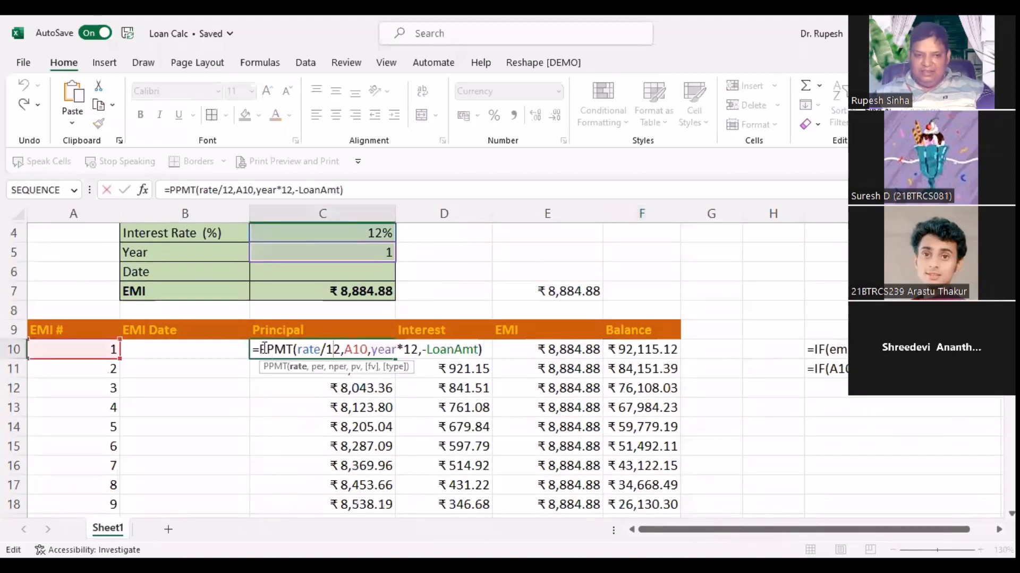
left_click(260, 349)
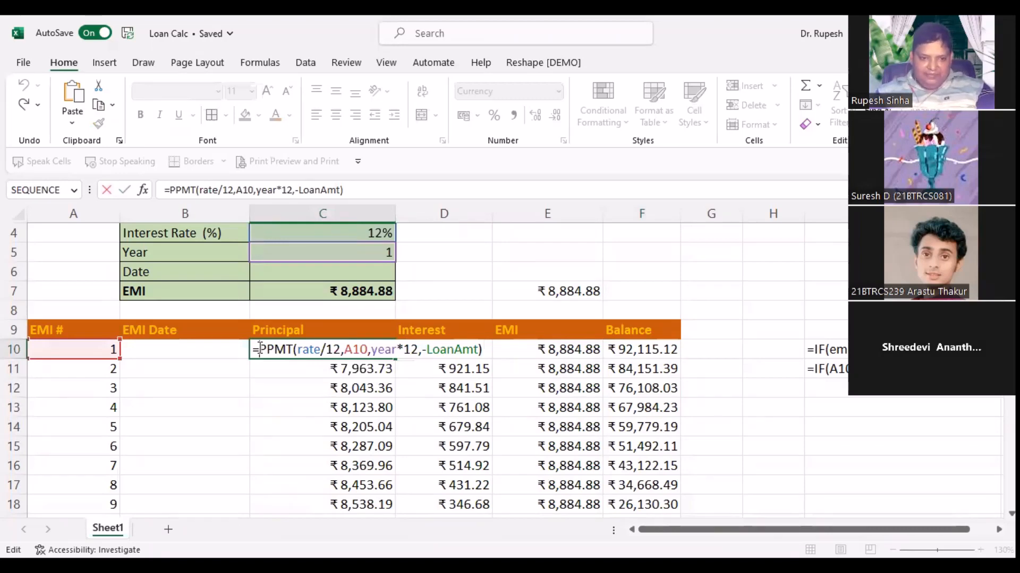
type("if")
key("Tab")
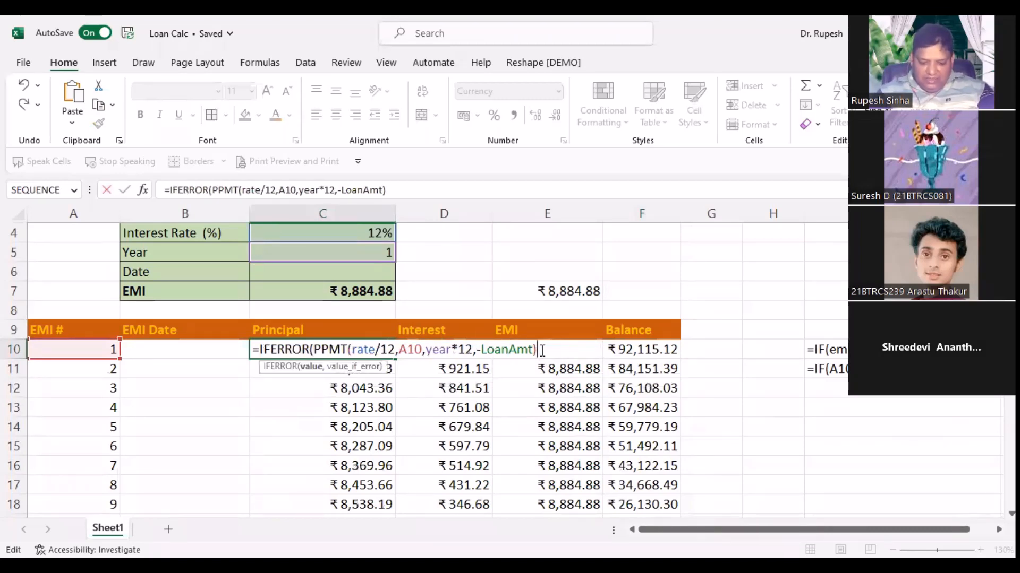
type(",\"")
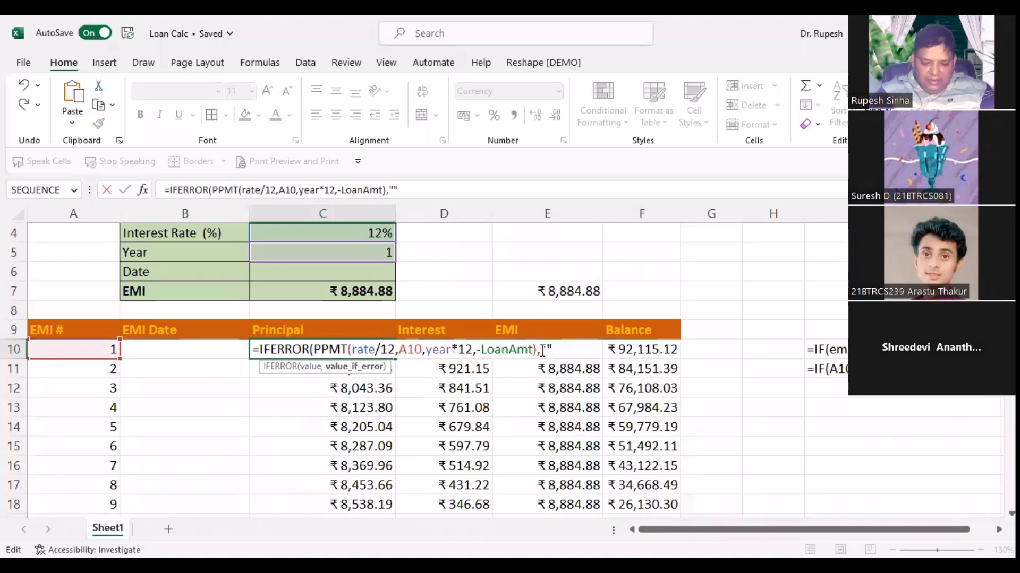
type("\")")
key("Return")
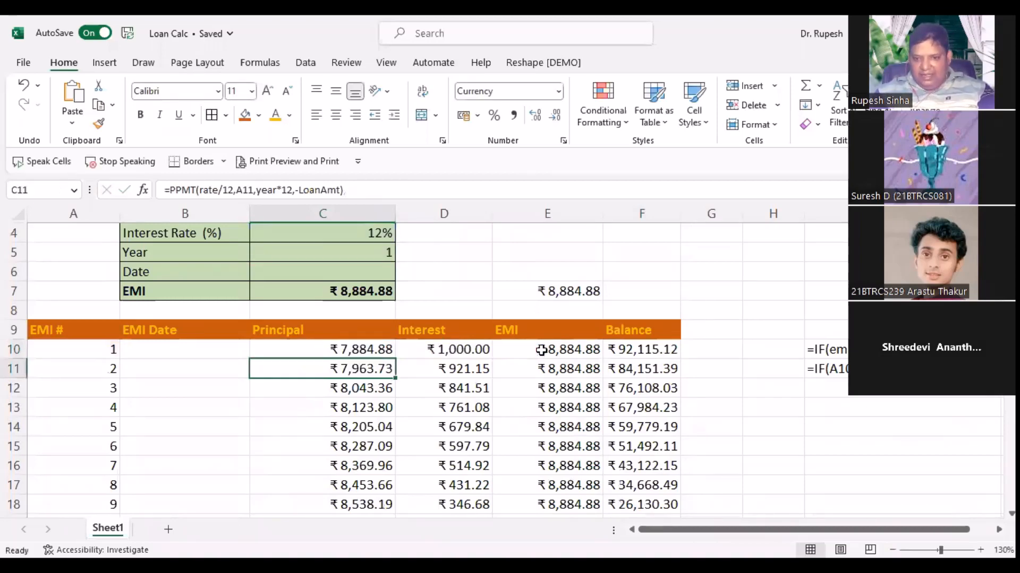
Step: Review the Balance formulas in F10 and F11, then recheck C10's formula without changes
double_click(649, 348)
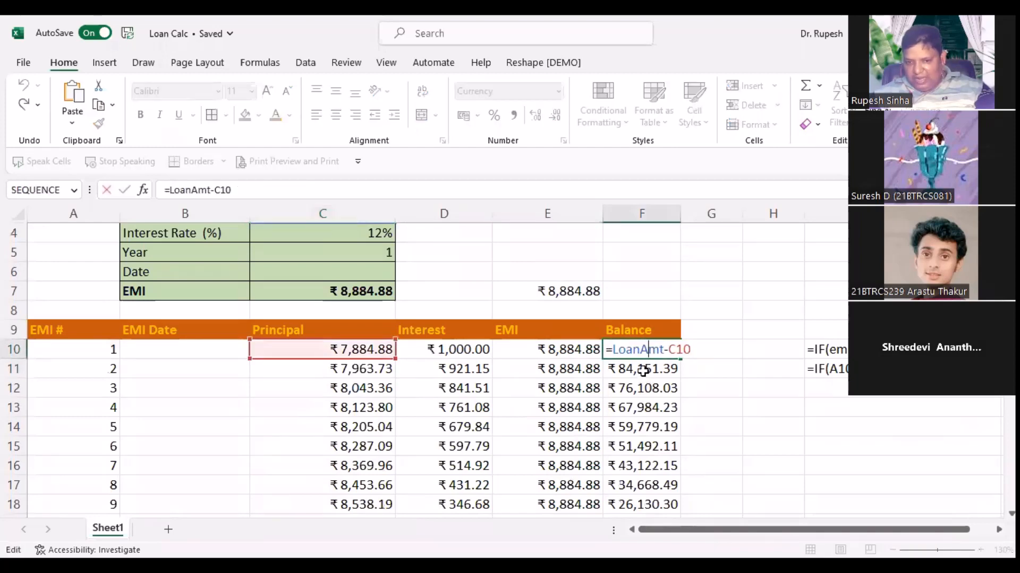
double_click(641, 371)
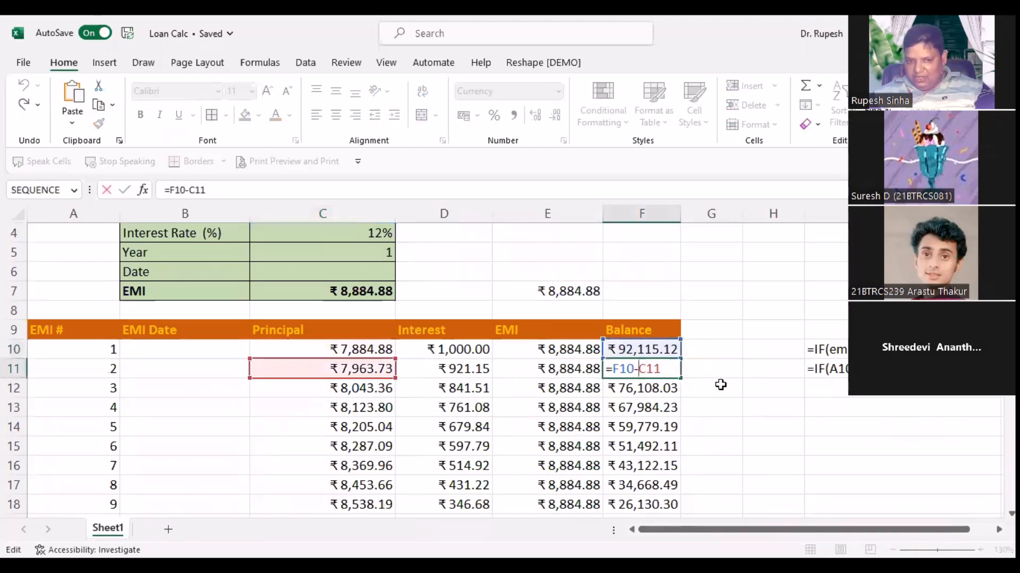
key("Escape")
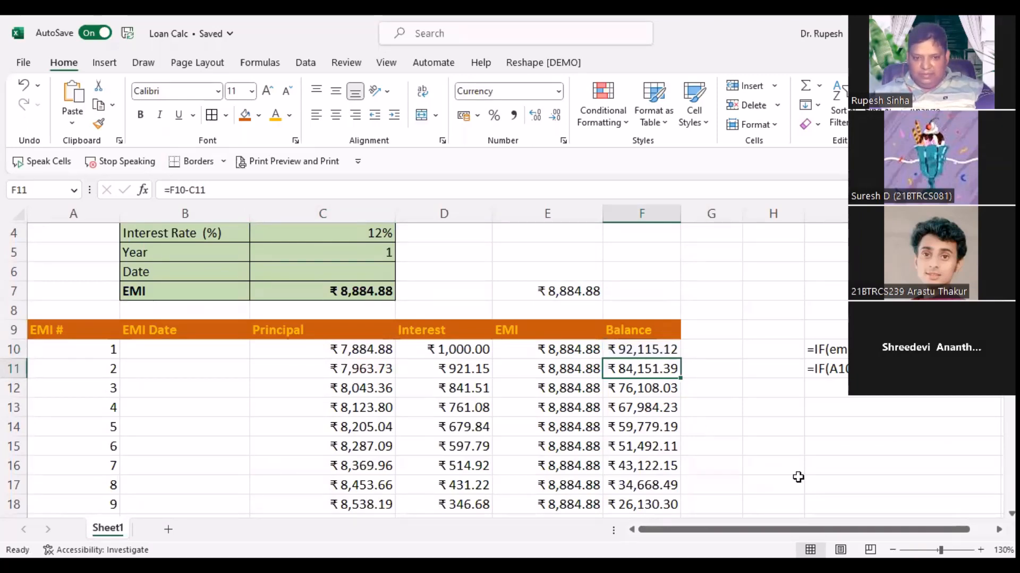
key("Left")
key("Left")
key("Left")
key("Up")
key("F2")
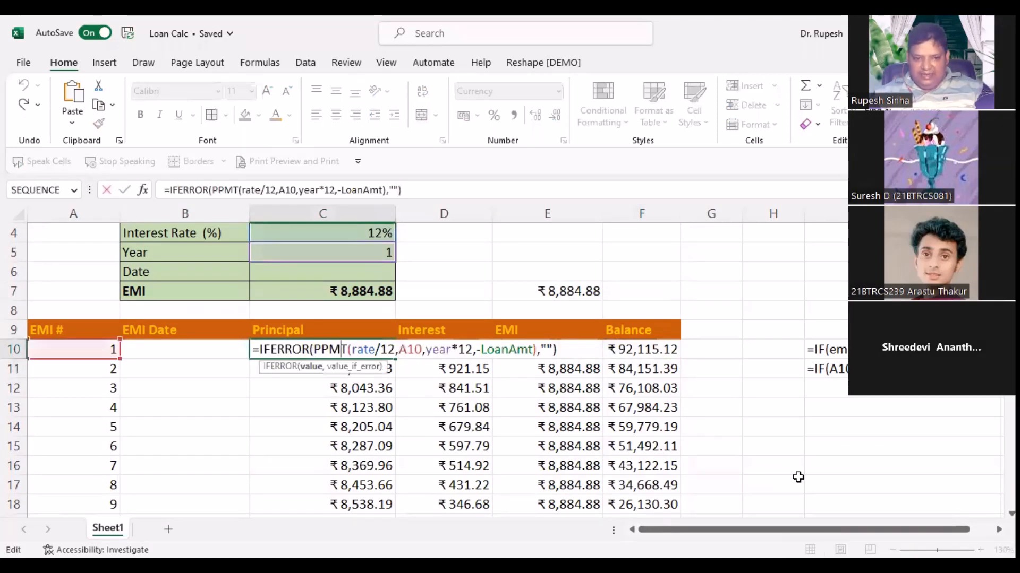
key("Escape")
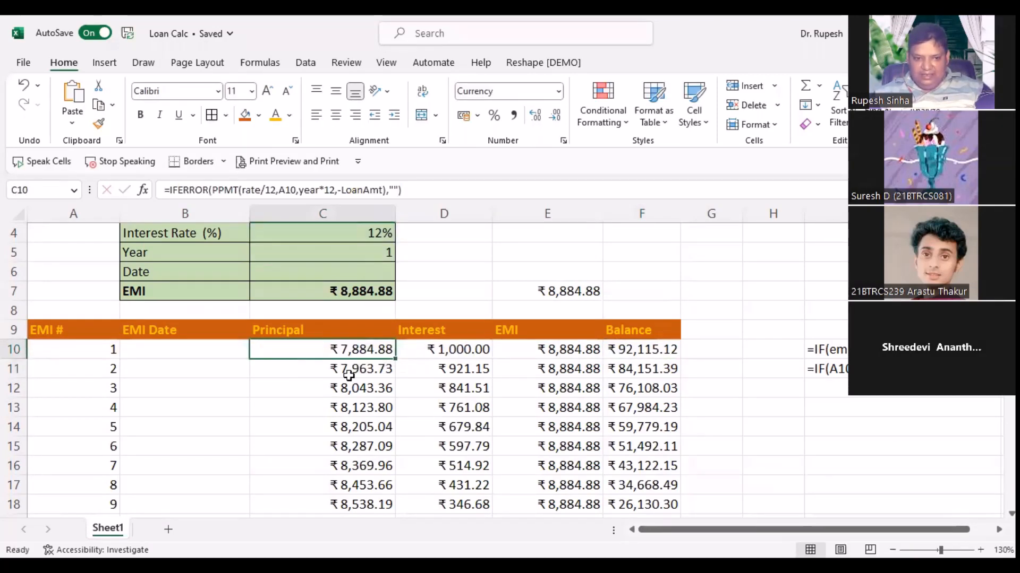
Step: Fill C10's IFERROR Principal formula down the whole column C
double_click(398, 357)
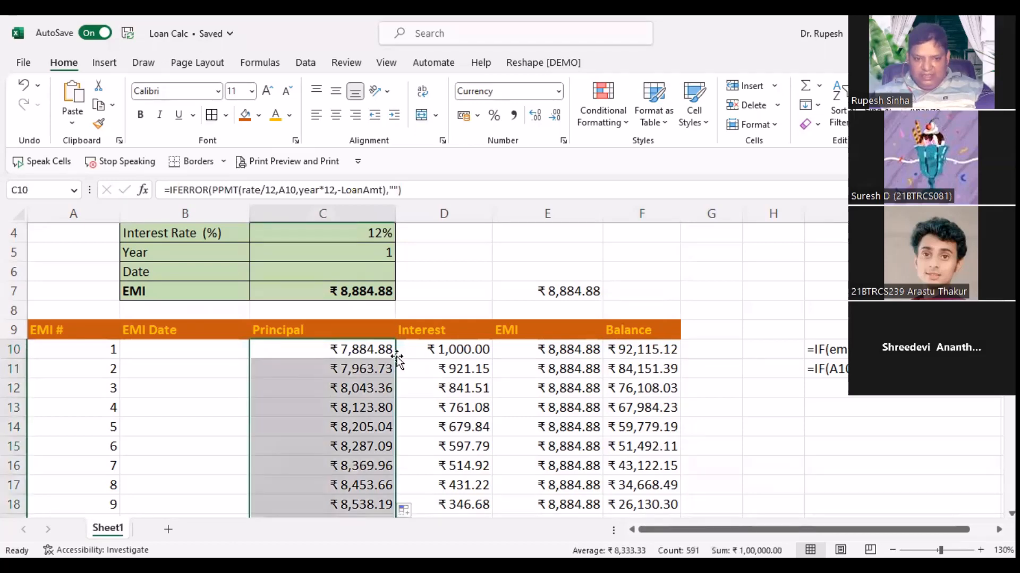
scroll(390, 369, "down", 5)
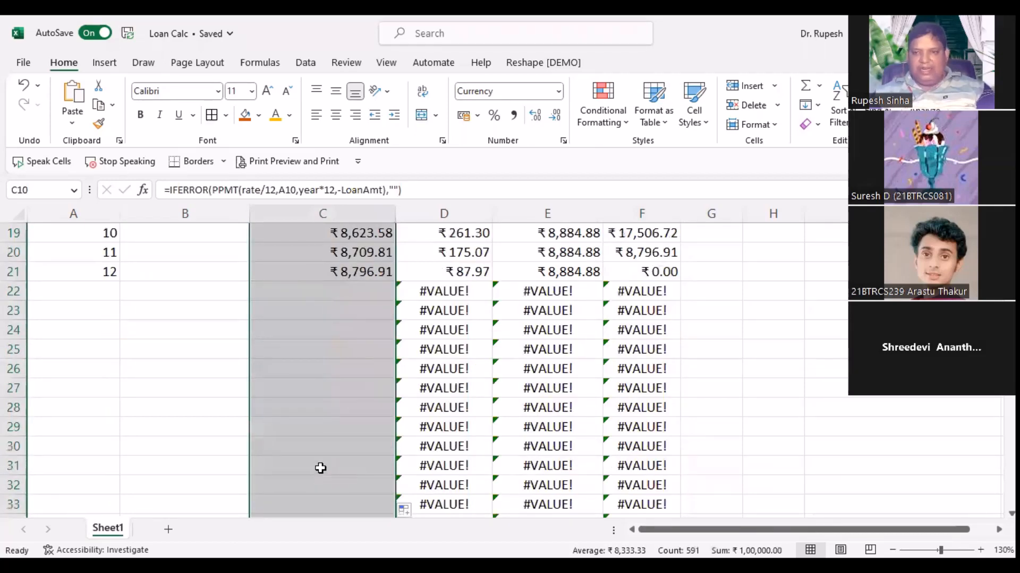
scroll(320, 467, "up", 2)
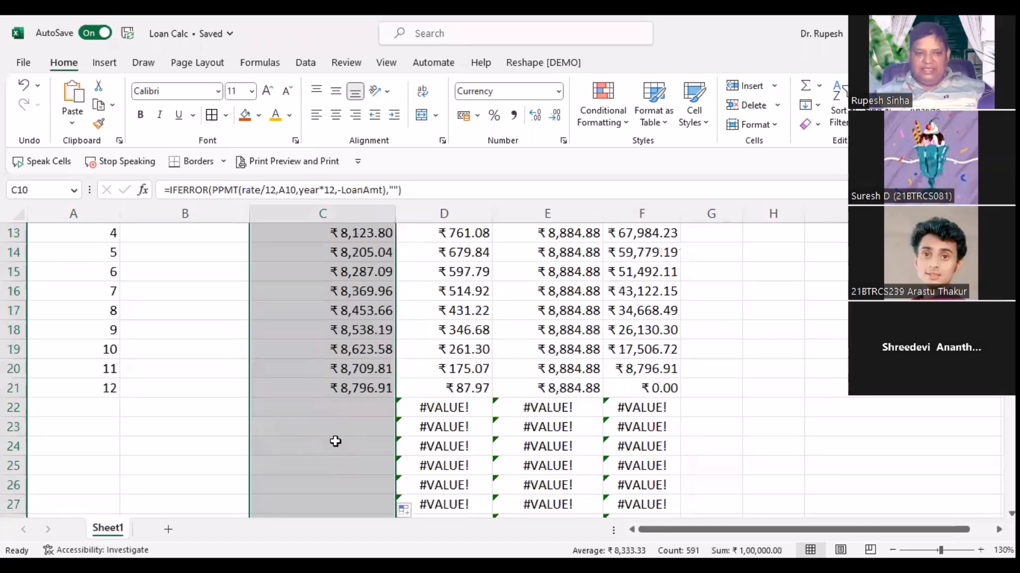
scroll(335, 442, "up", 4)
scroll(337, 439, "down", 3)
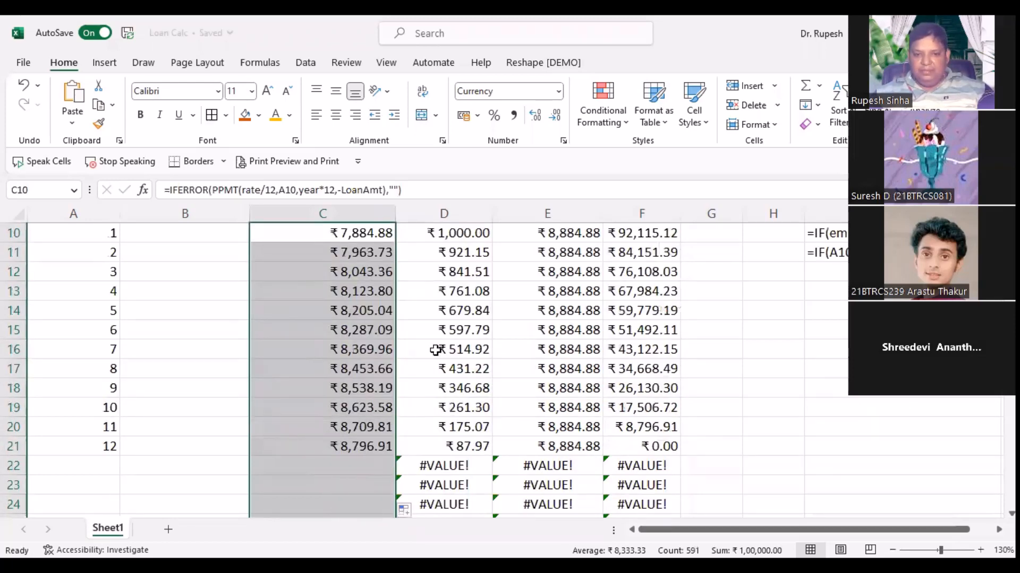
scroll(435, 350, "down", 1, "ctrl")
scroll(433, 347, "up", 1)
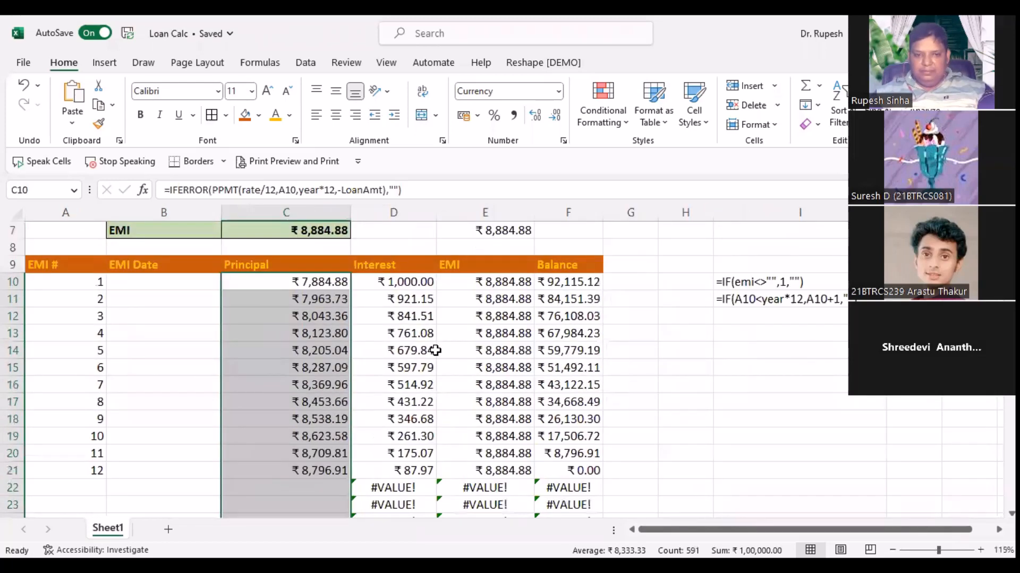
Step: Wrap D10's IPMT Interest formula in IFERROR with a blank fallback and fill it down
mouse_move(418, 282)
left_mouse_down()
mouse_move(418, 367)
mouse_move(417, 282)
left_mouse_up()
double_click(416, 282)
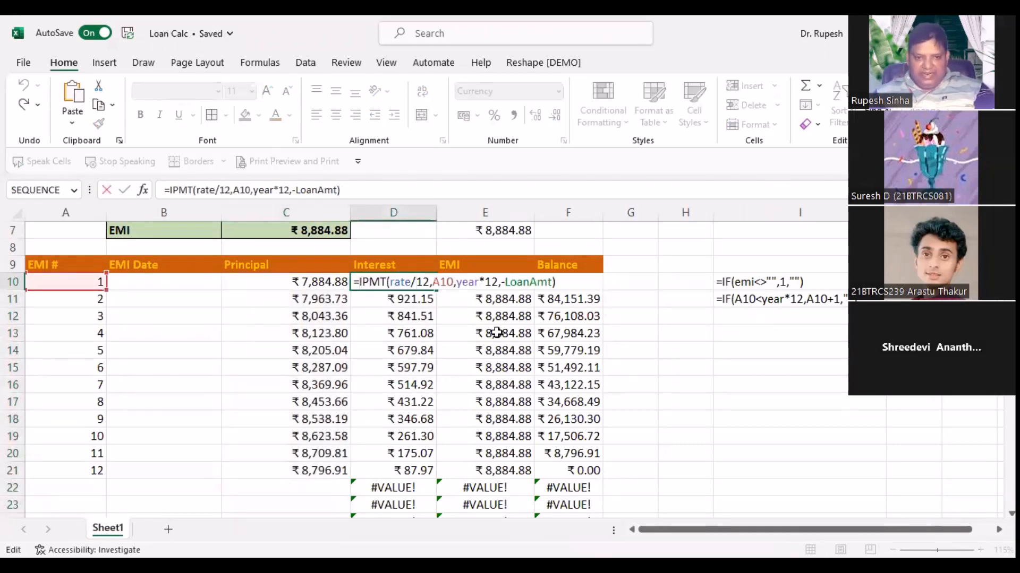
type("IFERROR(")
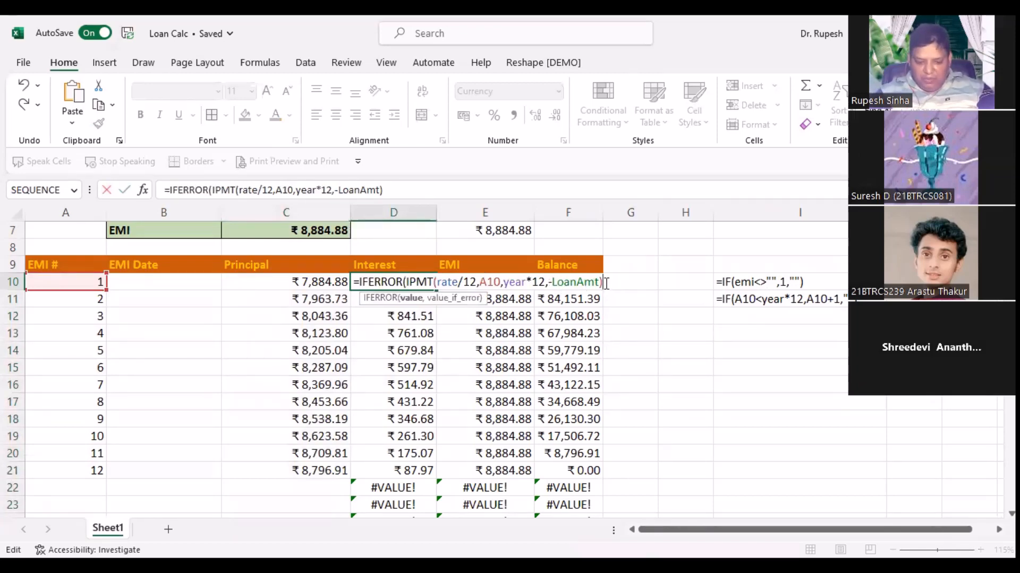
type(",\"\"")
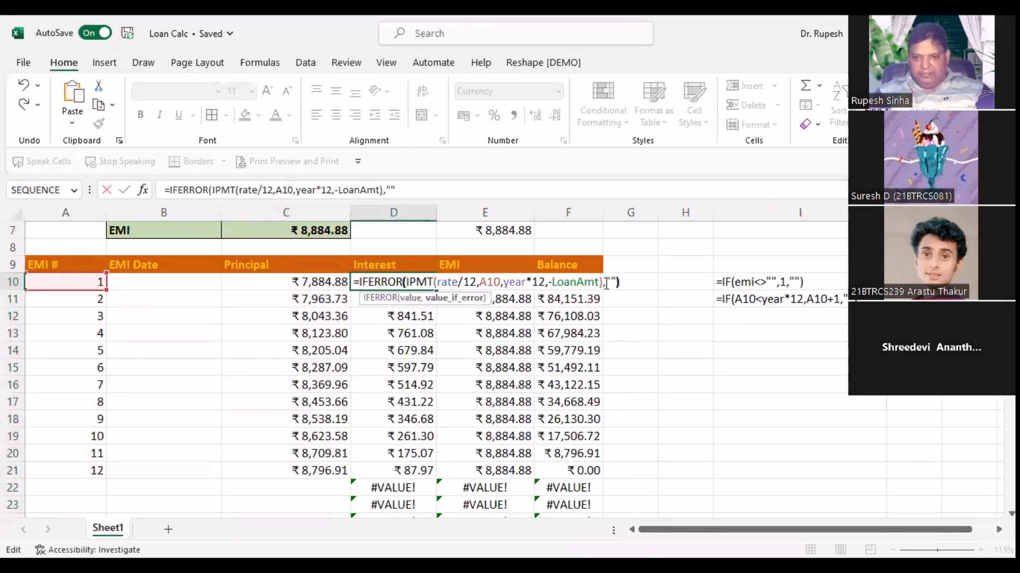
type(")")
key("Return")
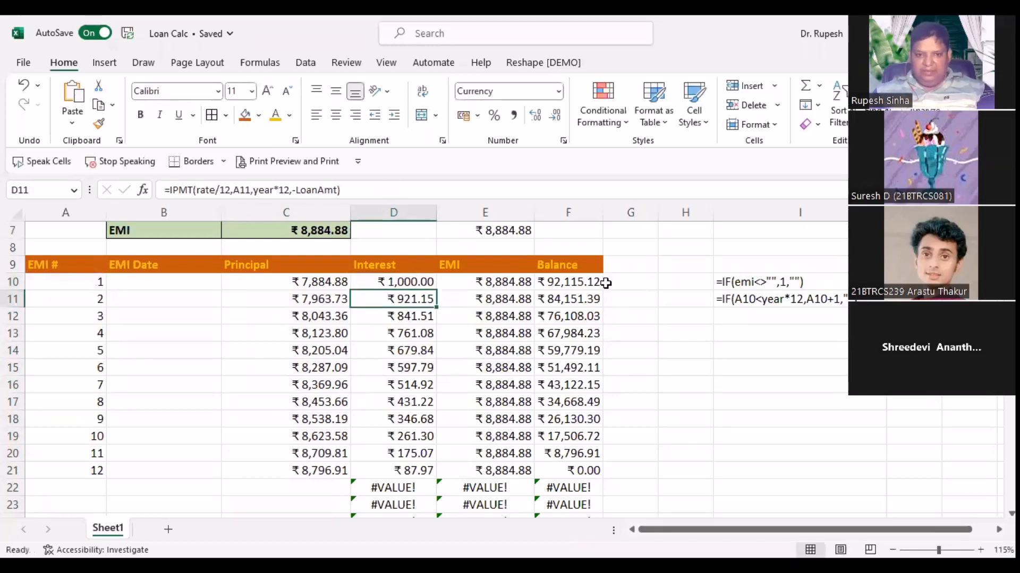
left_click(406, 277)
double_click(436, 289)
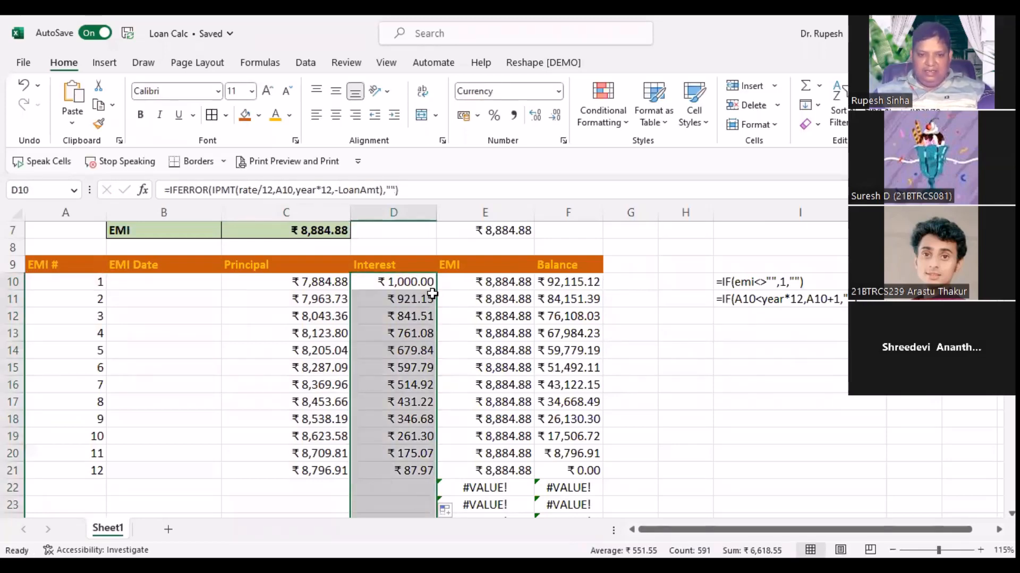
Step: Change E10 to =IFERROR(C10+D10,"") and fill it down the EMI column
left_click(485, 283)
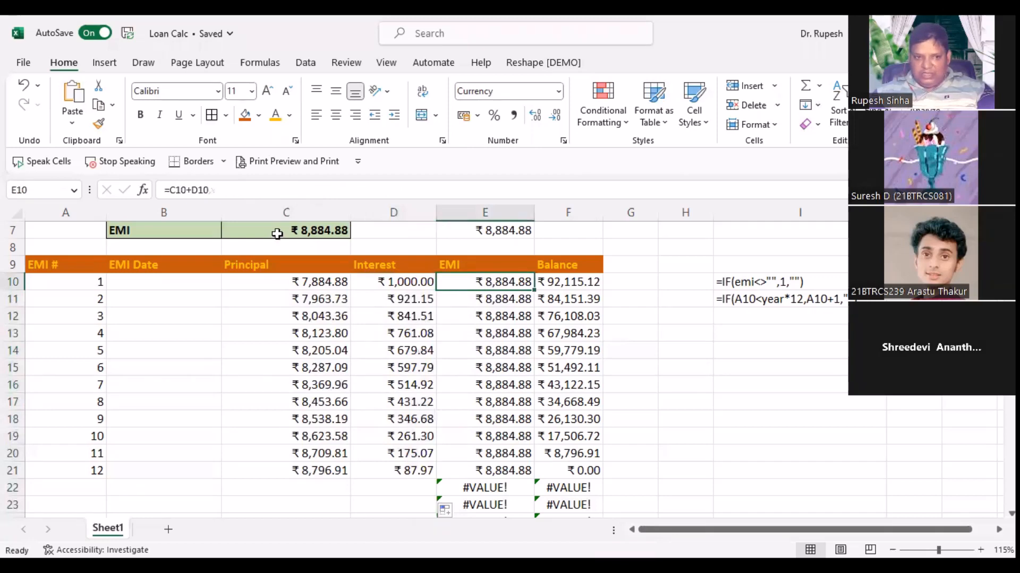
left_click(211, 191)
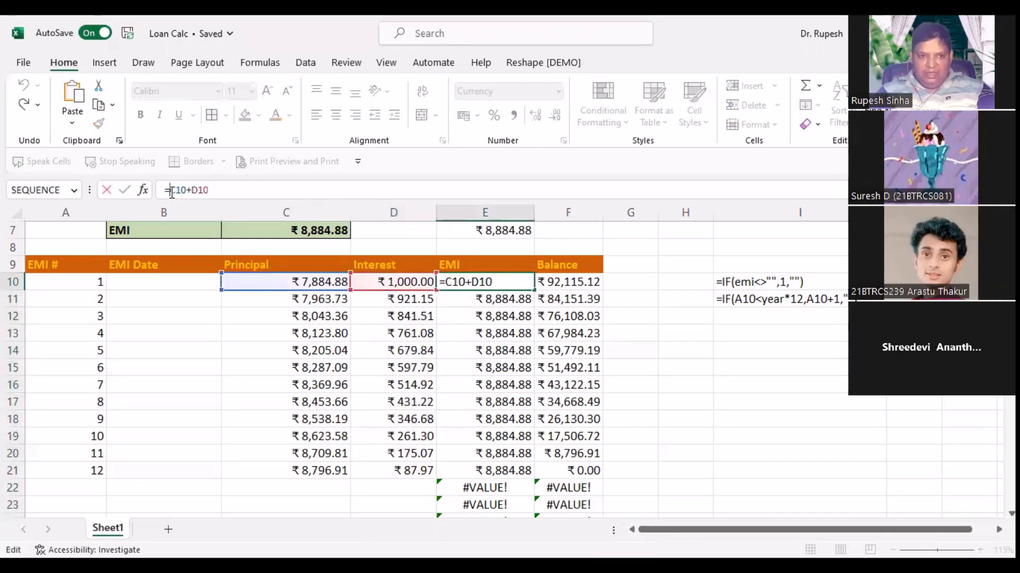
left_click(172, 191)
type("if")
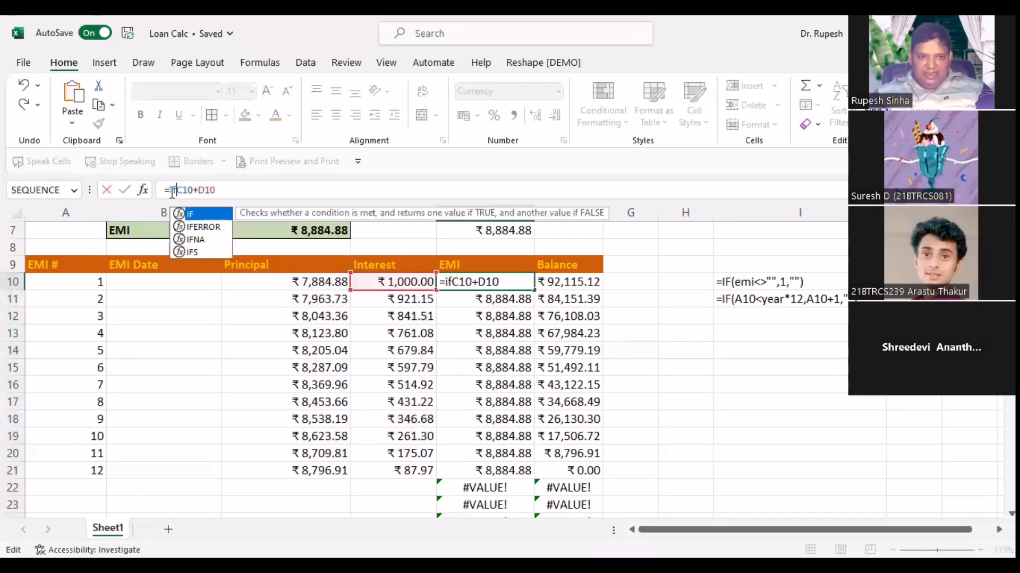
key("Down")
key("Tab")
key("Right")
key("Right")
key("Right")
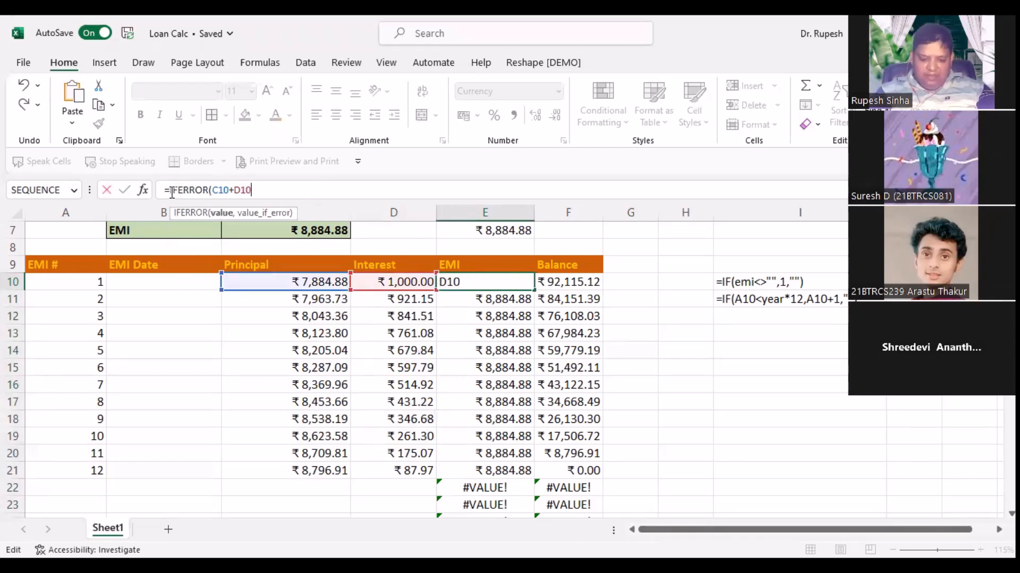
type(",\"\"")
key("Return")
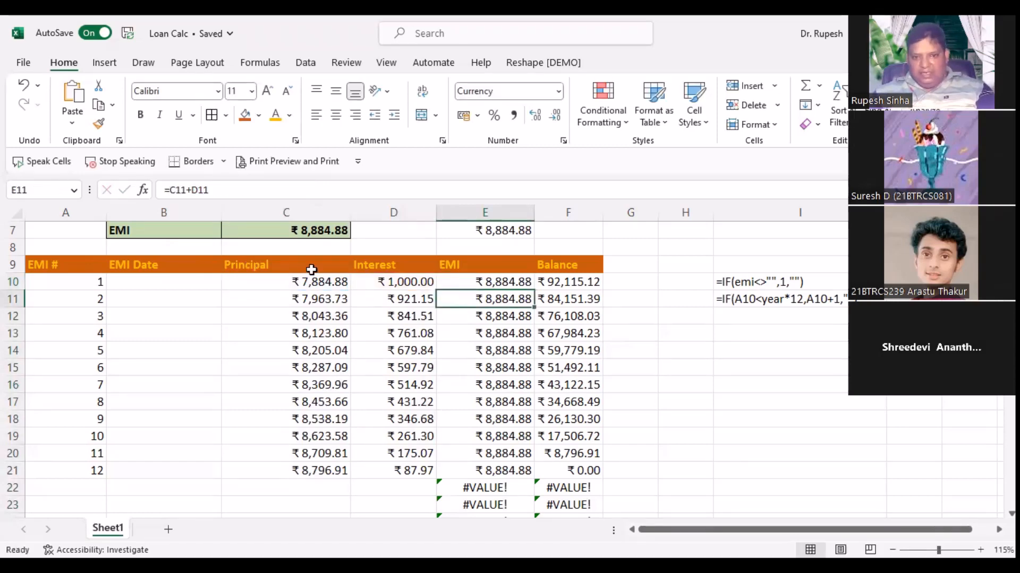
left_click(529, 287)
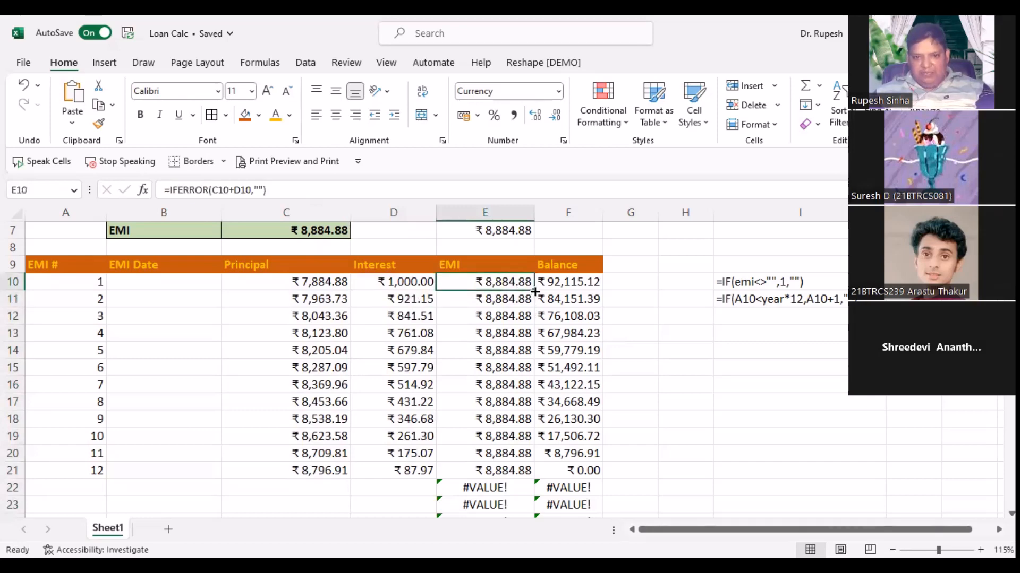
double_click(536, 290)
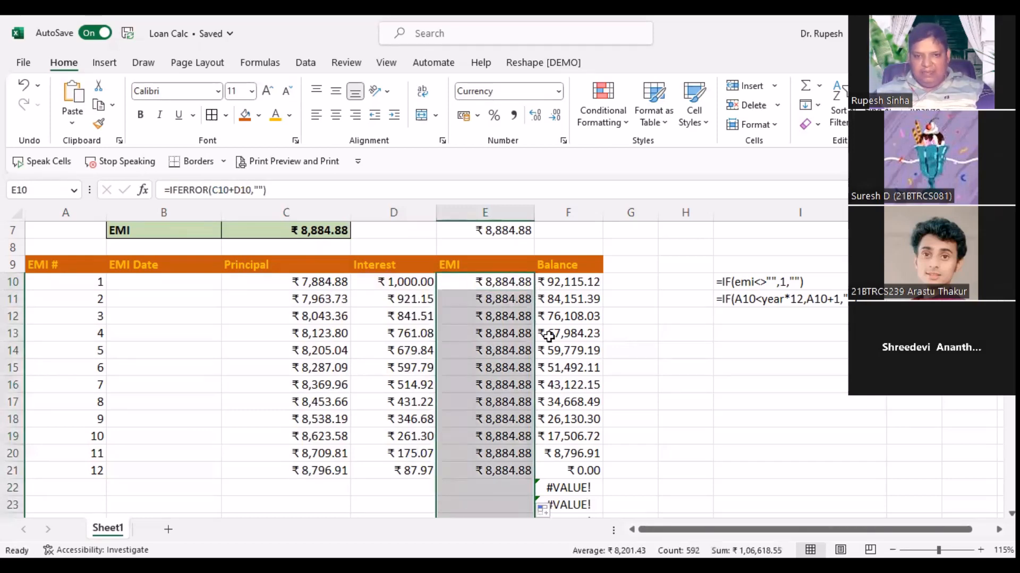
Step: Compare the first and second Balance formulas in F10 and F11
left_click(571, 283)
left_click(571, 293)
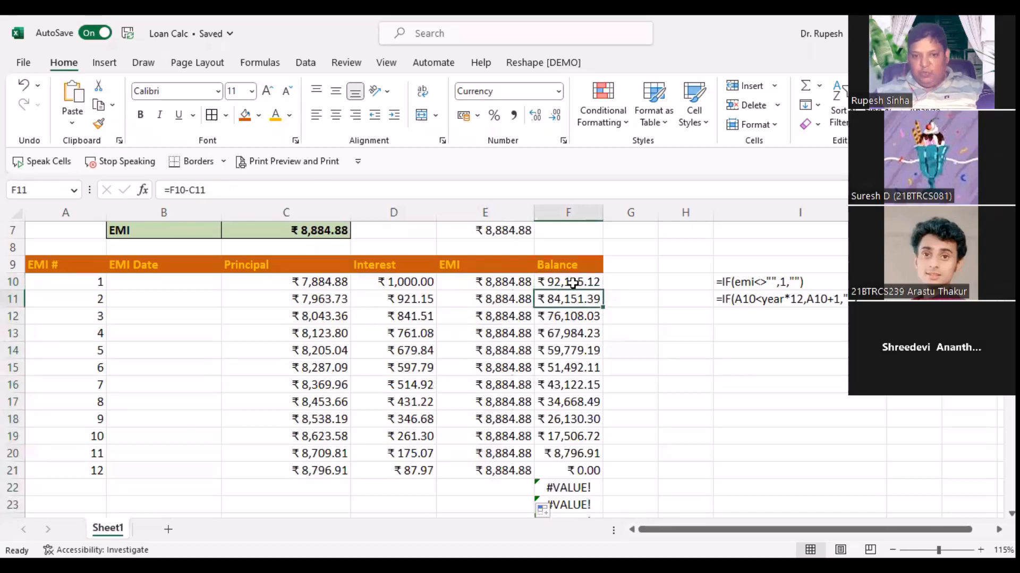
left_click(573, 283)
left_click(573, 297)
left_click(576, 283)
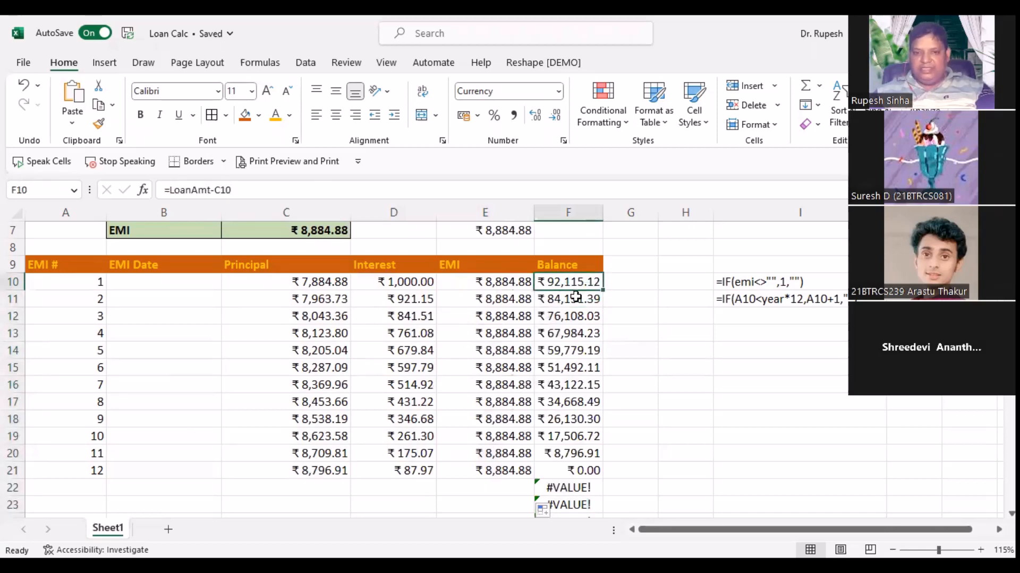
Step: Wrap F10's first Balance formula in IFERROR with a blank fallback
left_click(574, 298)
left_click(575, 282)
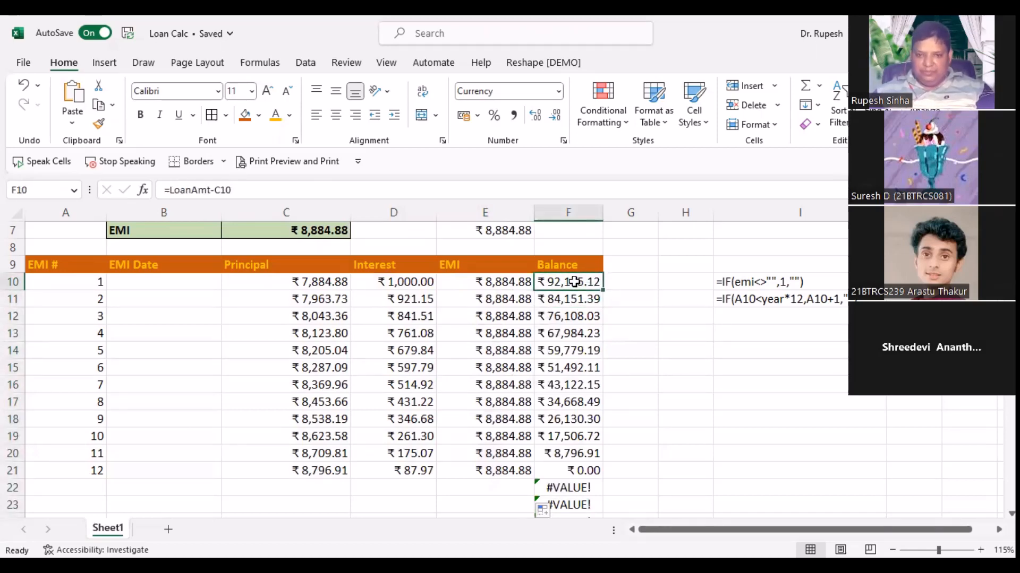
left_click(171, 189)
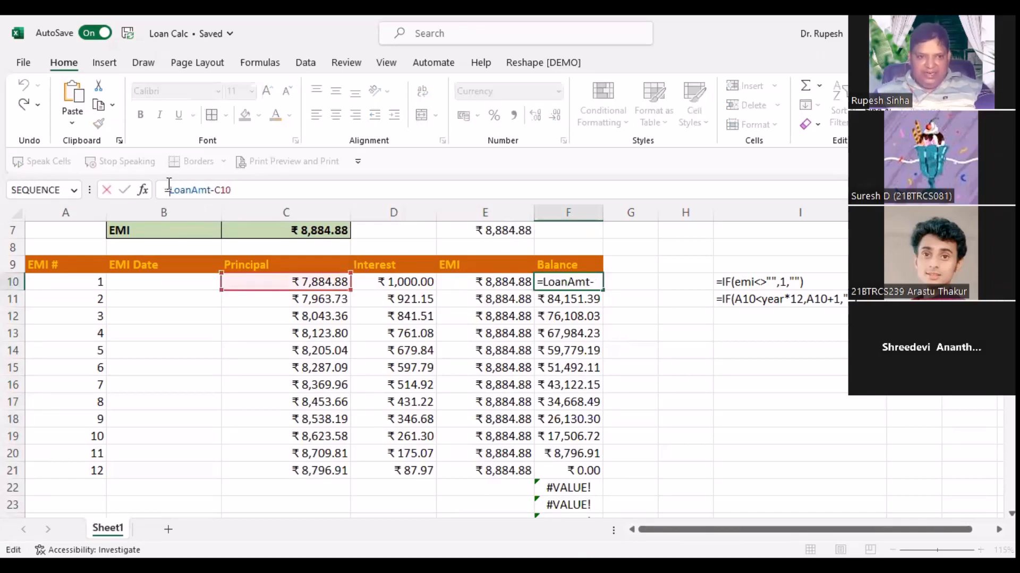
type("IFERROR(")
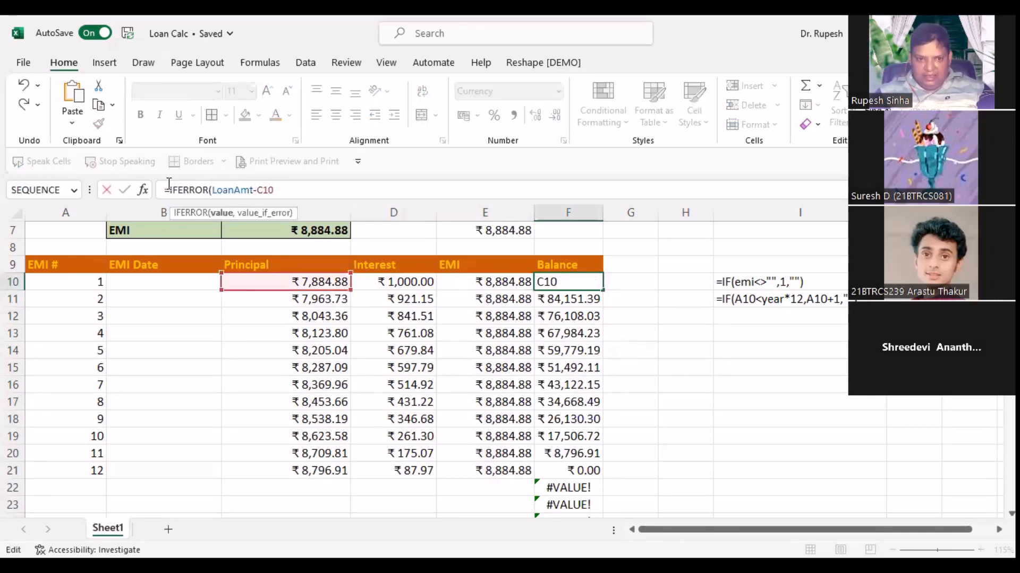
type(",\"\"")
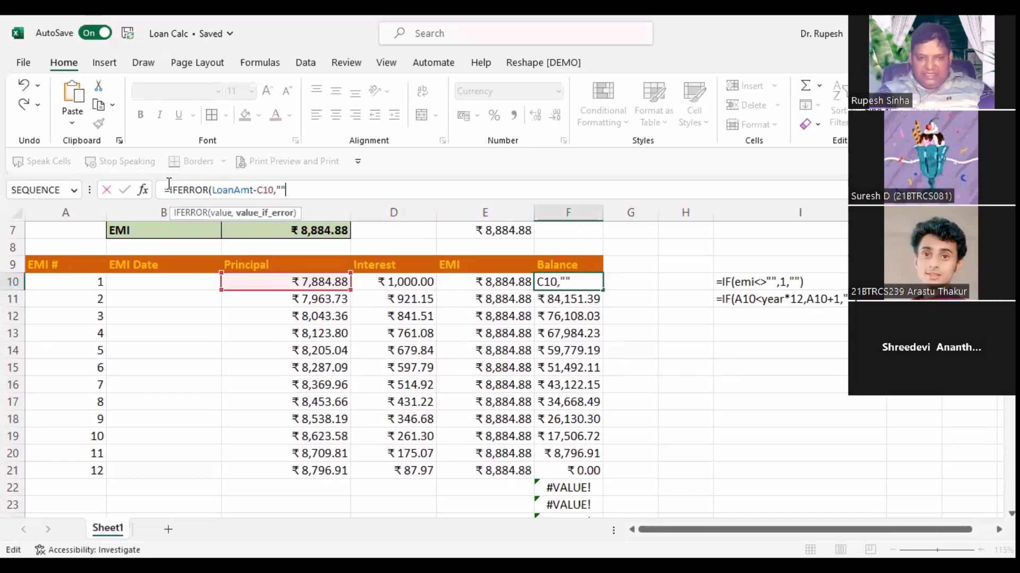
type(")")
key("Return")
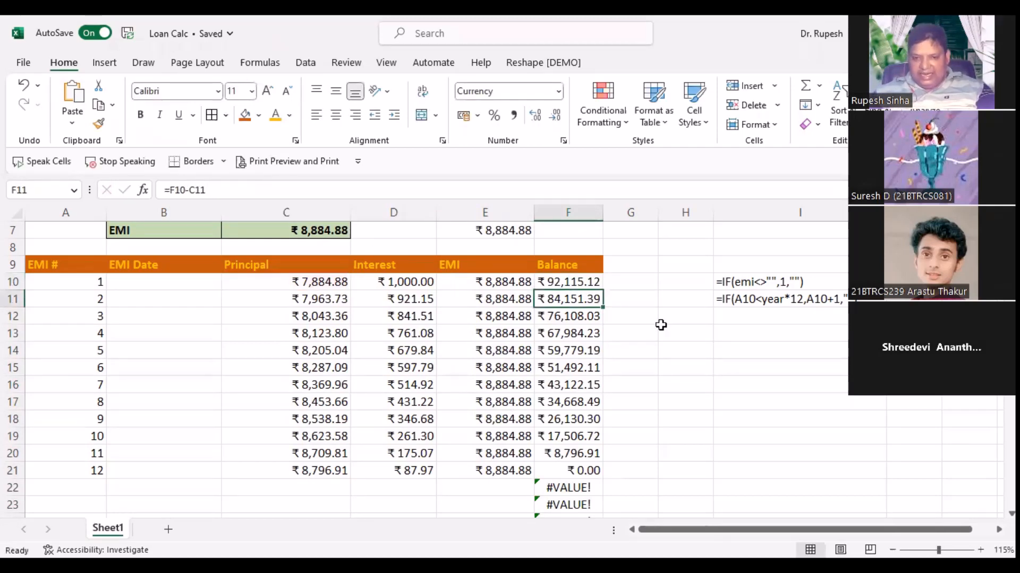
Step: Change F11 to =IFERROR(F10-C11,"") and fill it down column F
double_click(579, 297)
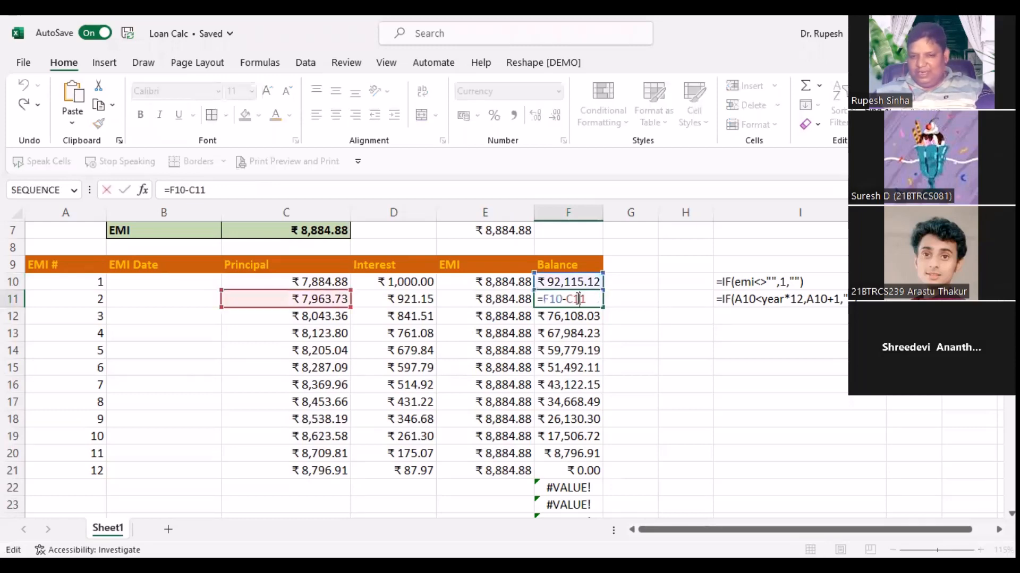
left_click(169, 186)
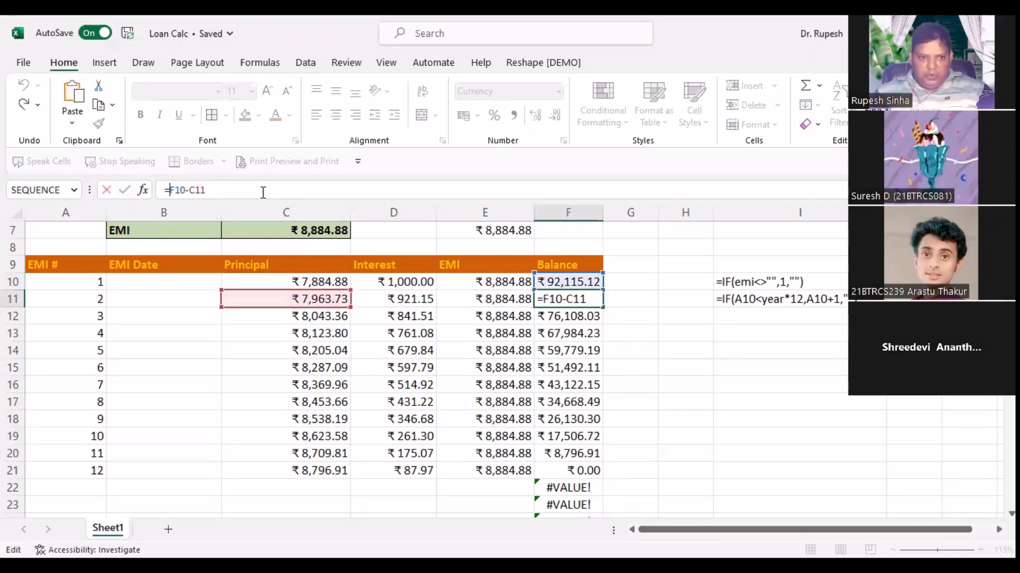
type("IFERROR(F10-C11")
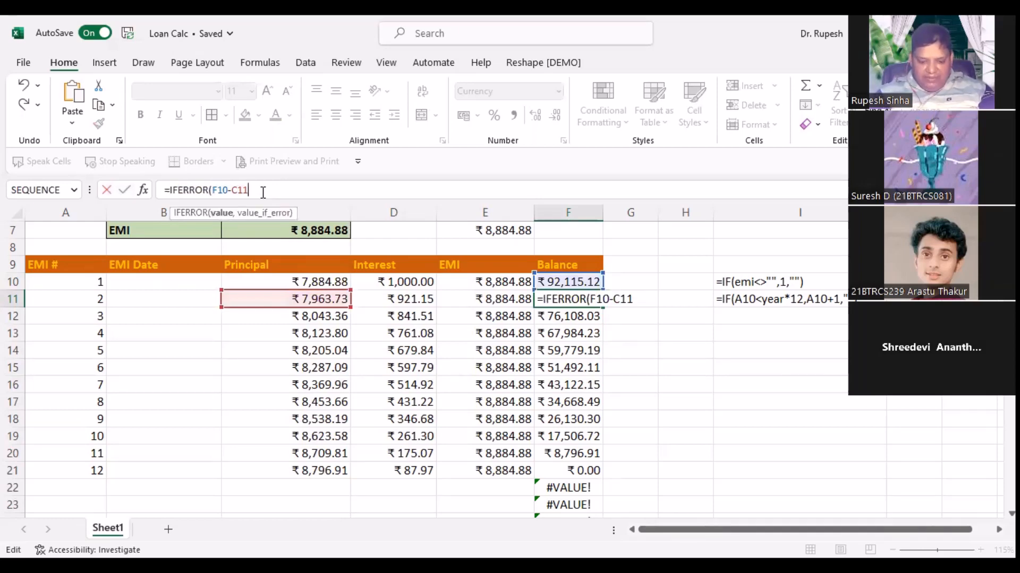
type(",\"\"")
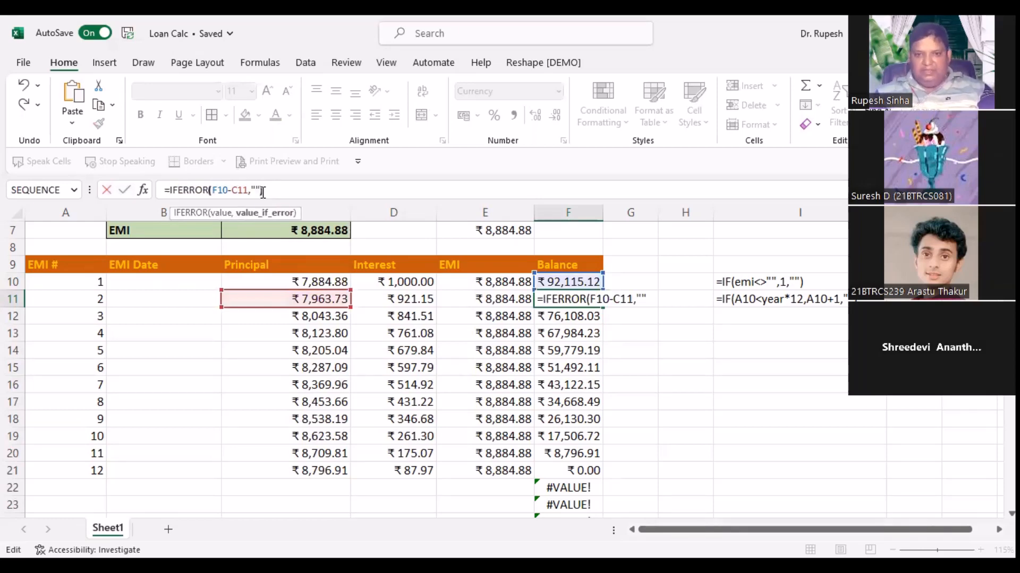
type(")")
key("Return")
left_click(568, 298)
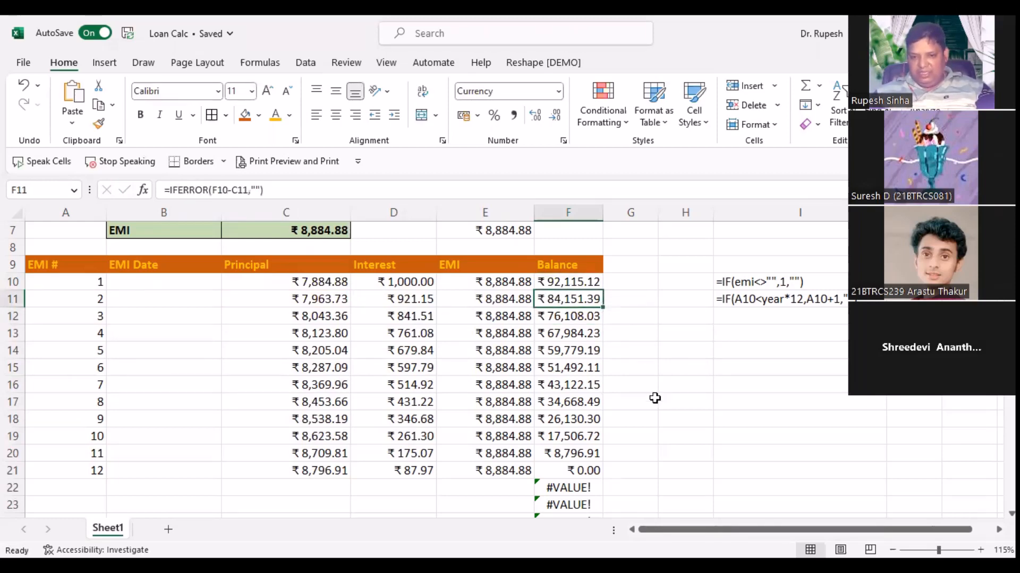
double_click(603, 307)
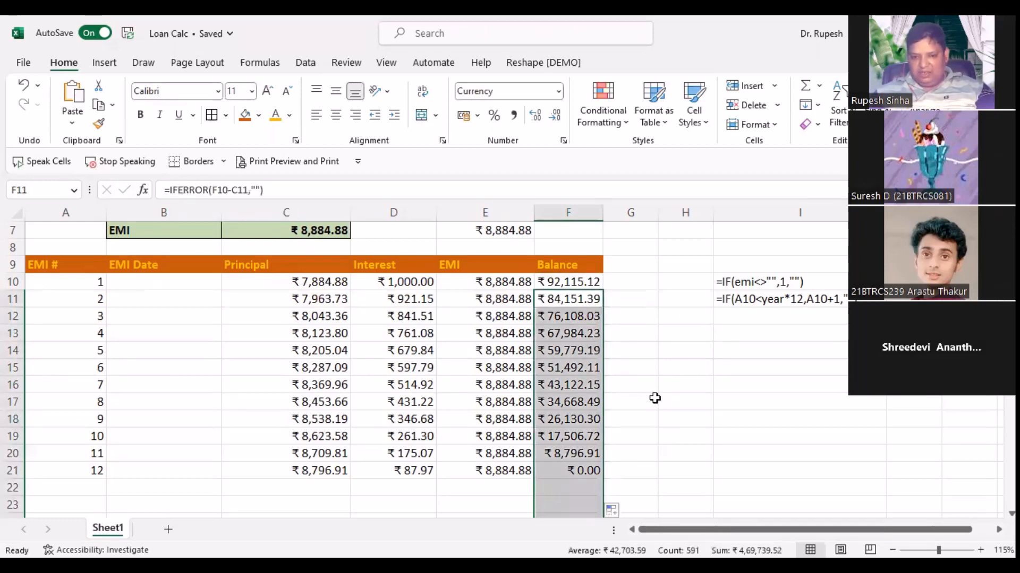
left_click(679, 413)
scroll(659, 377, "down", 1)
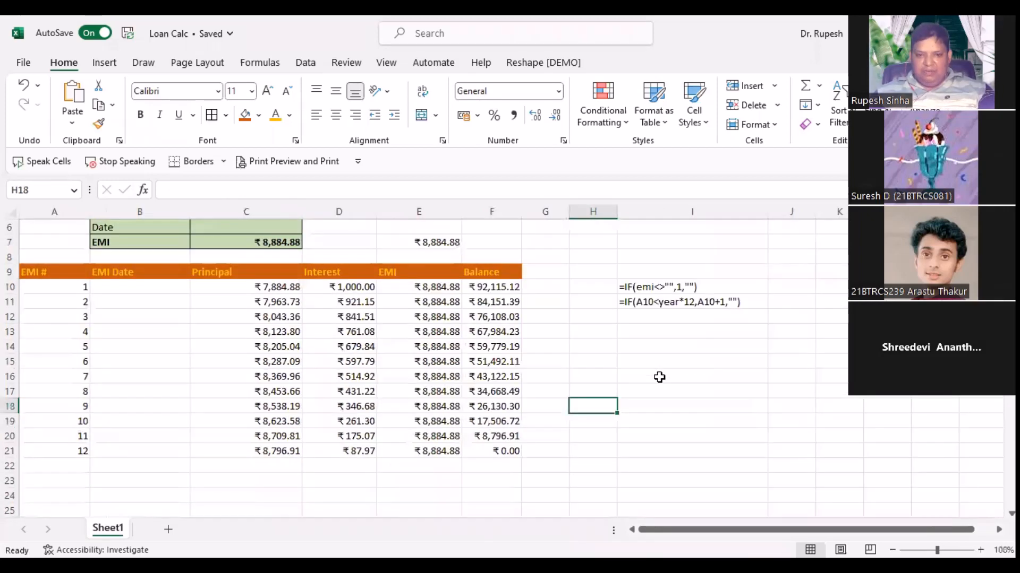
scroll(619, 403, "down", 1)
scroll(555, 423, "up", 1)
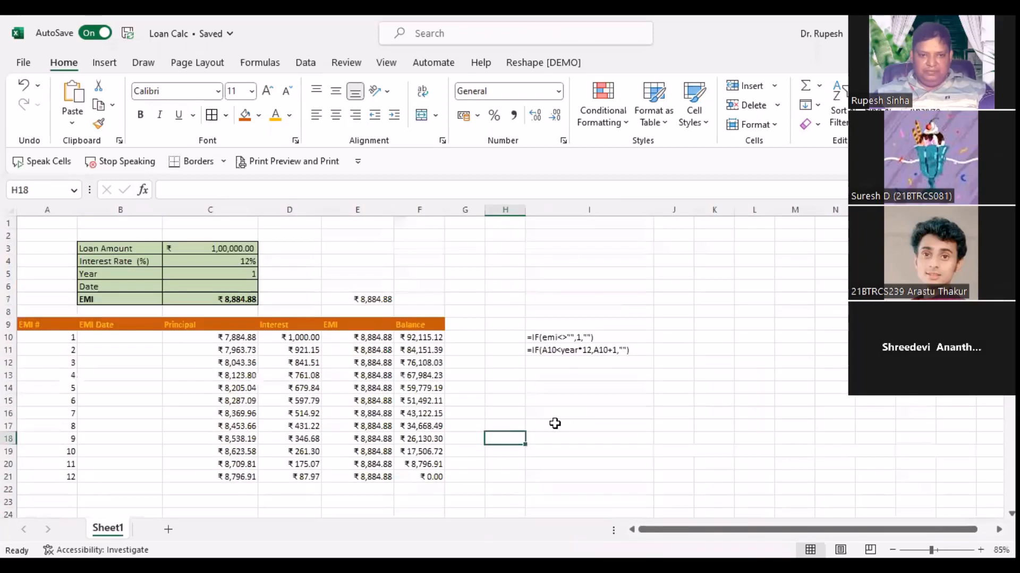
Step: Clear and restore the C3:C5 loan inputs, then set the loan amount to 2
left_click(240, 252)
left_click_drag(238, 266, 238, 269)
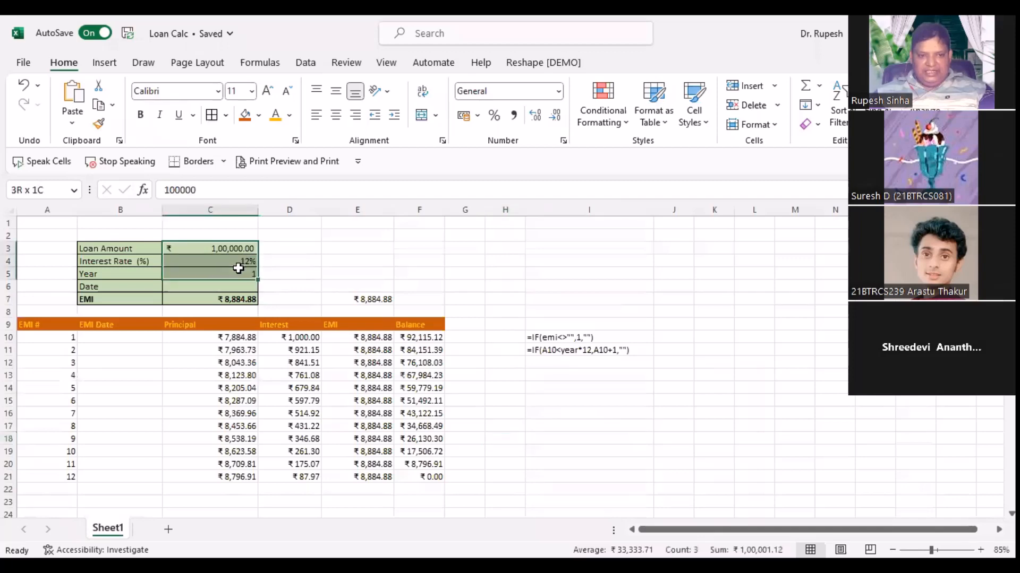
key("Delete")
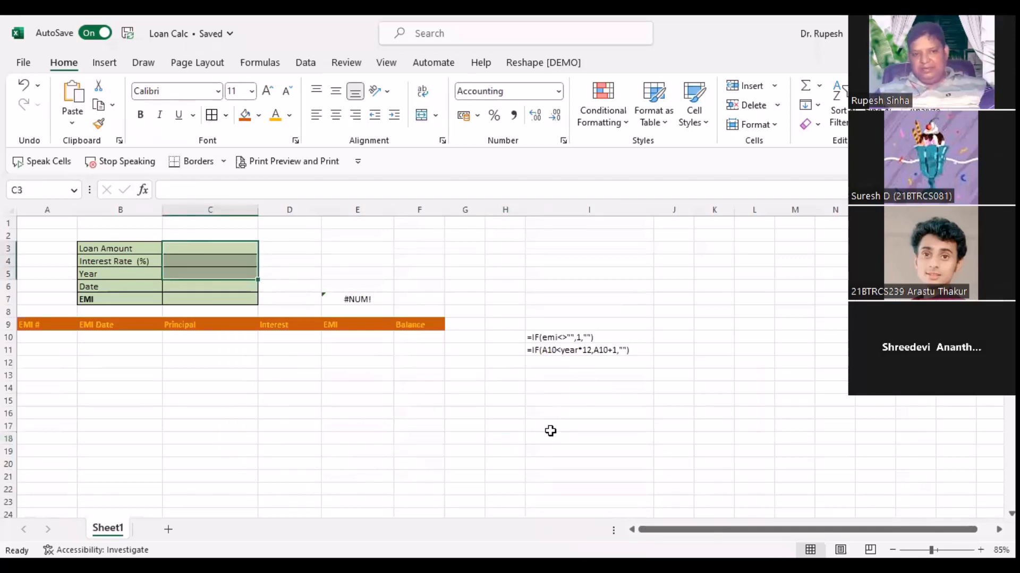
key("ctrl+z")
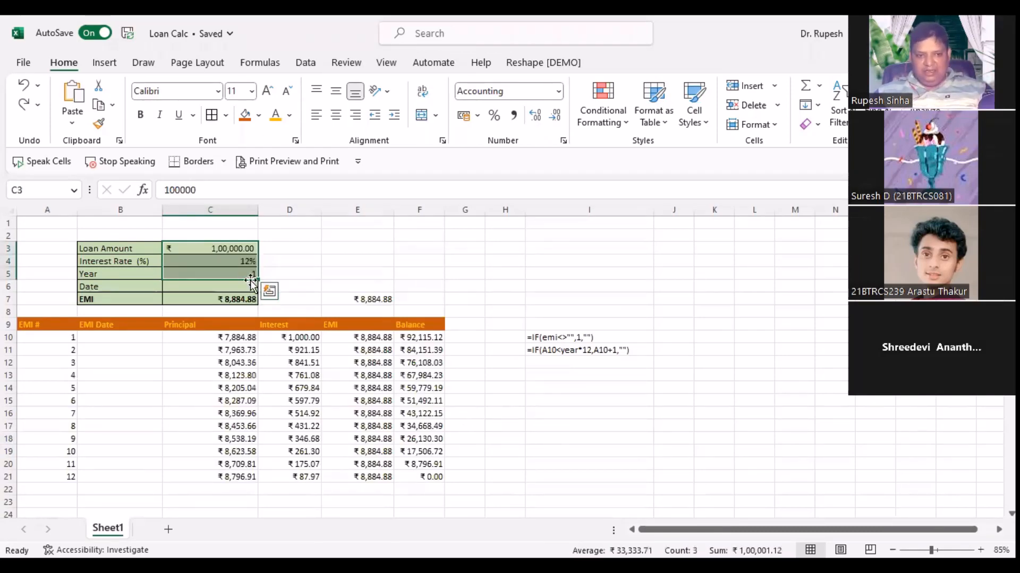
type("2")
left_click(531, 451)
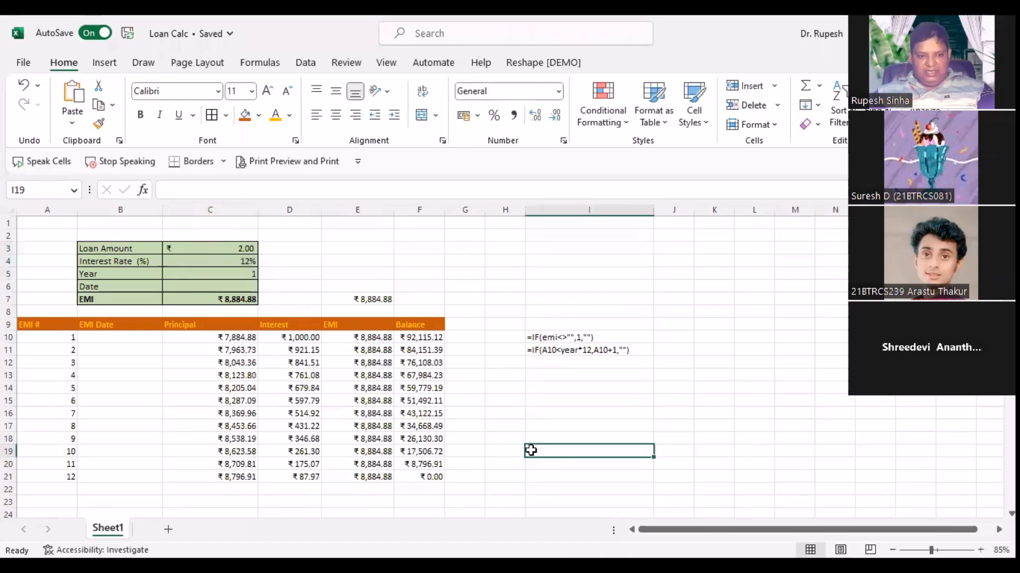
scroll(456, 415, "down", 3)
scroll(456, 415, "up", 3)
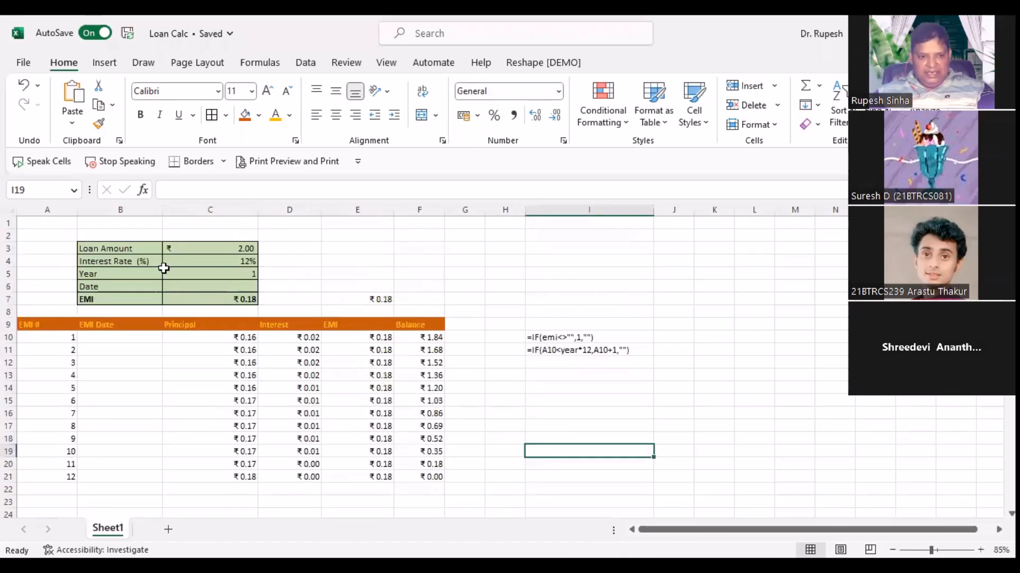
Step: Set the loan term to 2 years and check the schedule runs to 24 rows
left_click(205, 274)
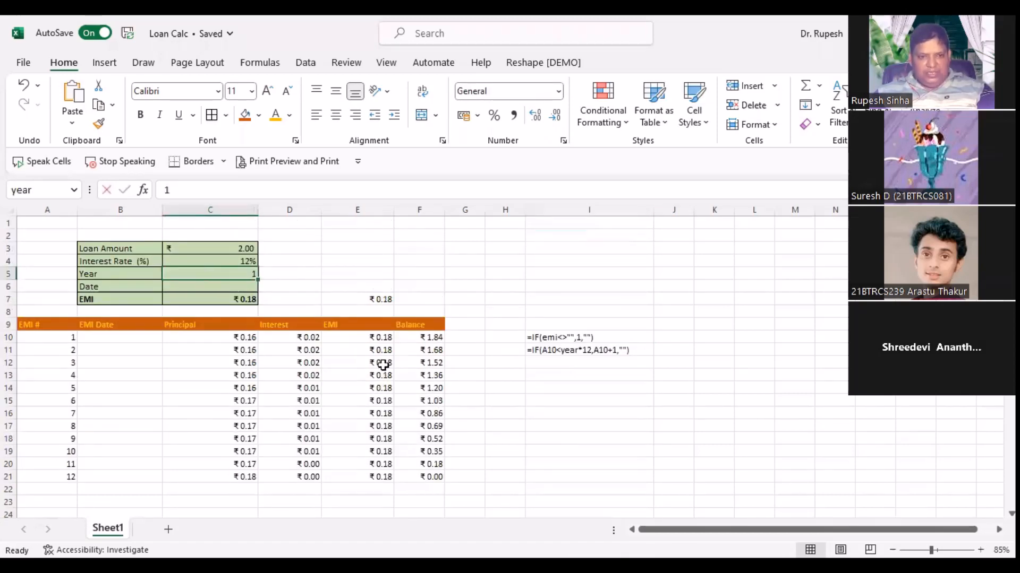
type("2")
left_click(495, 437)
scroll(494, 437, "down", 6)
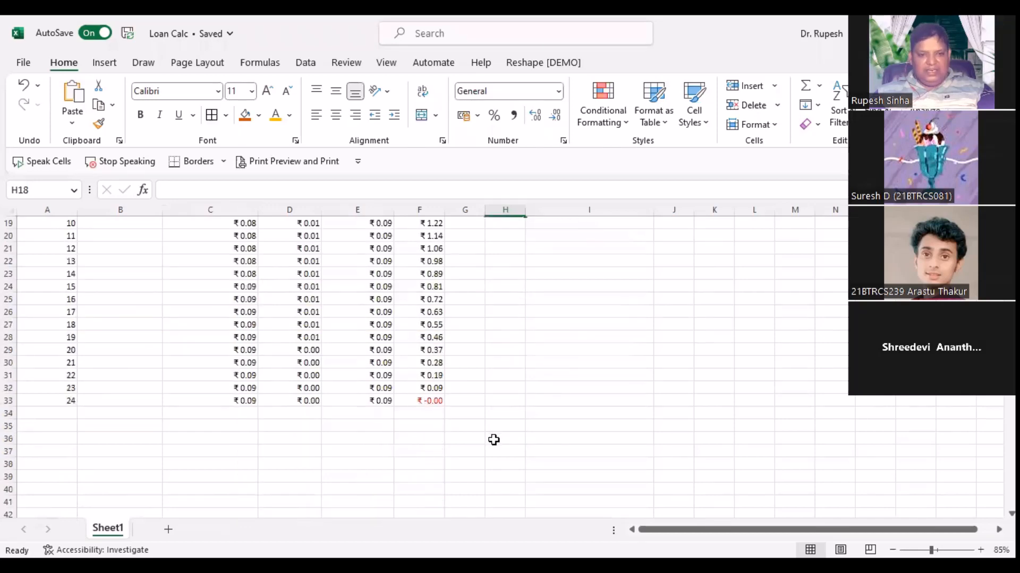
scroll(494, 437, "up", 6)
scroll(393, 406, "down", 4)
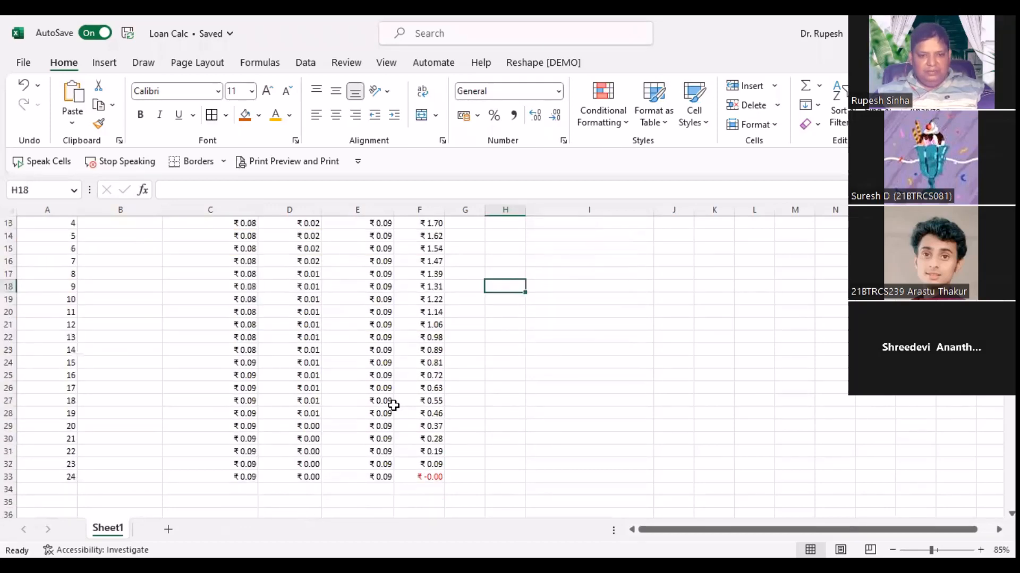
scroll(393, 406, "up", 4)
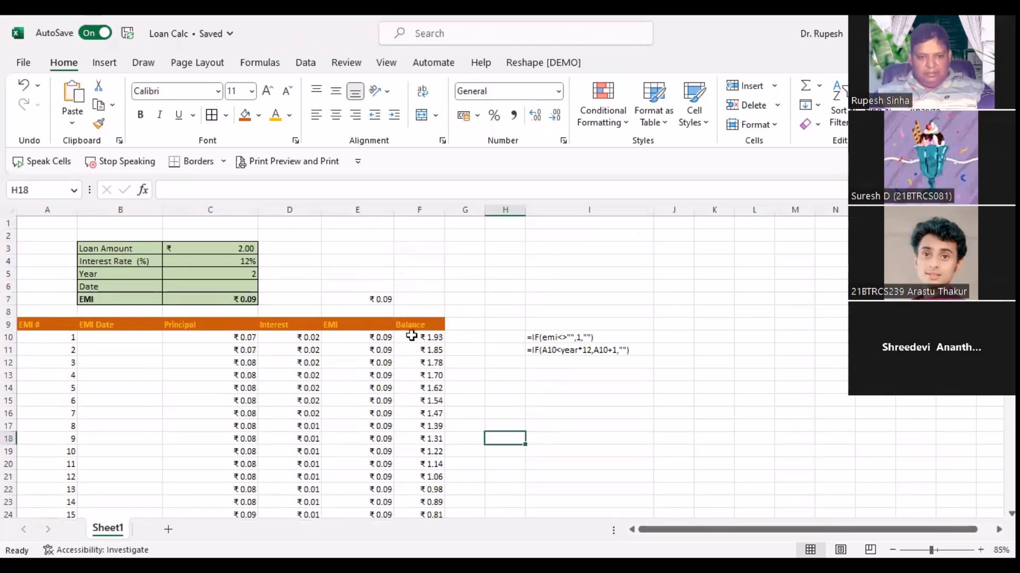
Step: Inspect the EMI, Principal and Interest formulas in row 10 and the EMI calculation in C7
left_click(344, 339)
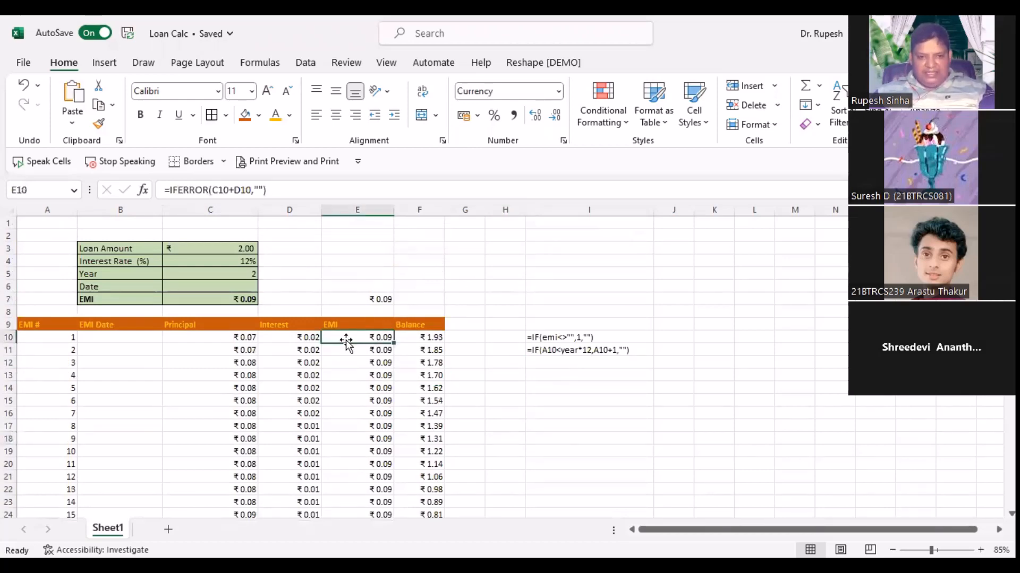
scroll(344, 340, "up", 3)
left_click(318, 333)
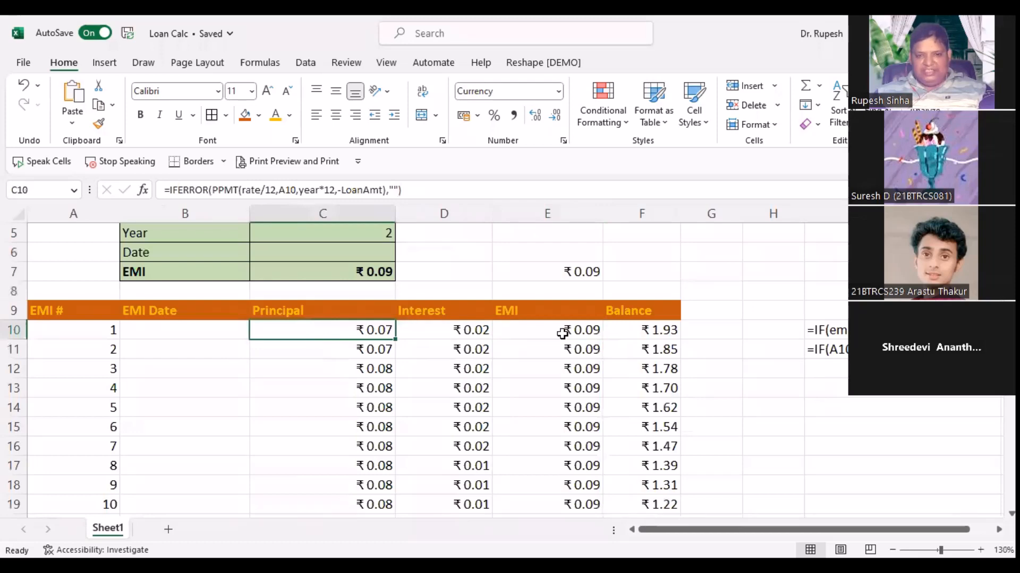
key("Right")
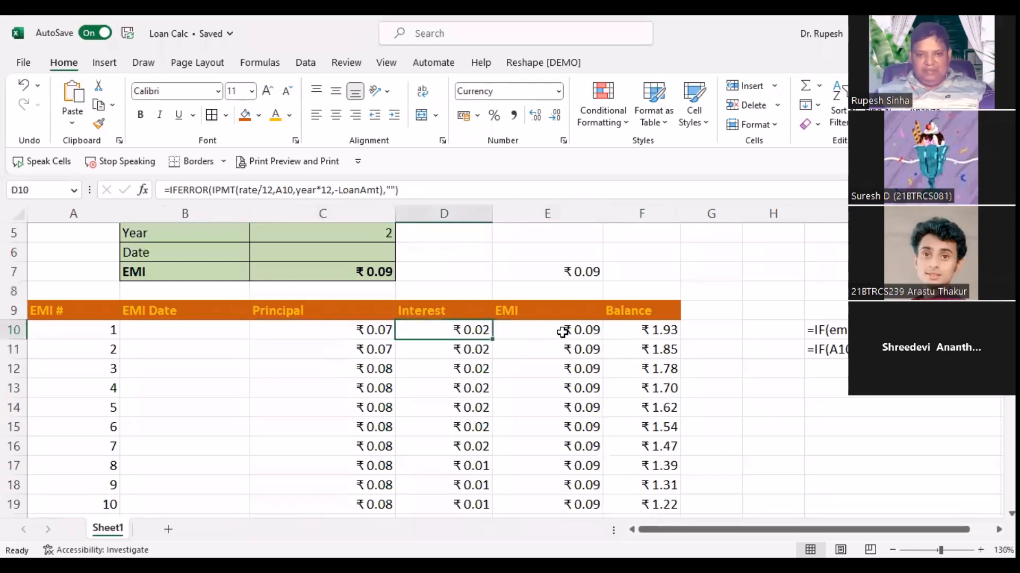
left_click(562, 332)
left_click(341, 269)
scroll(371, 340, "up", 2)
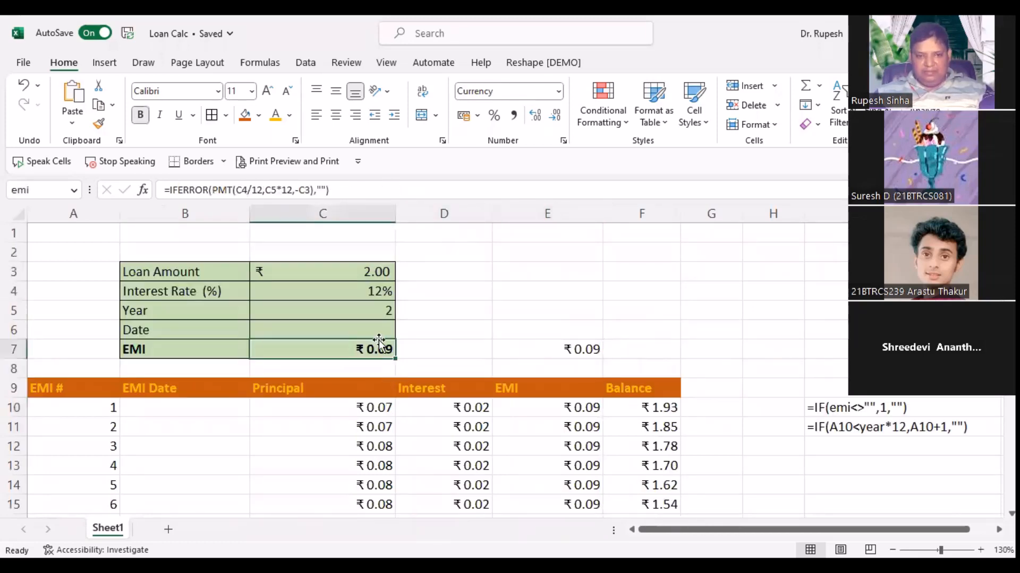
Step: Change the loan amount to 12450 and show E10's =IFERROR(C10+D10,"") formula
left_click(367, 273)
type("12450")
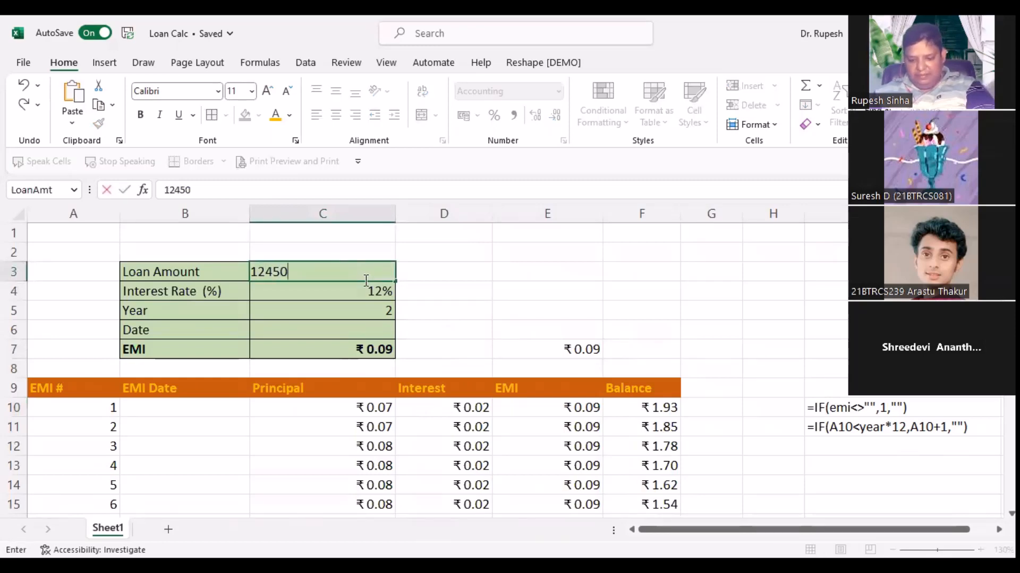
key("Return")
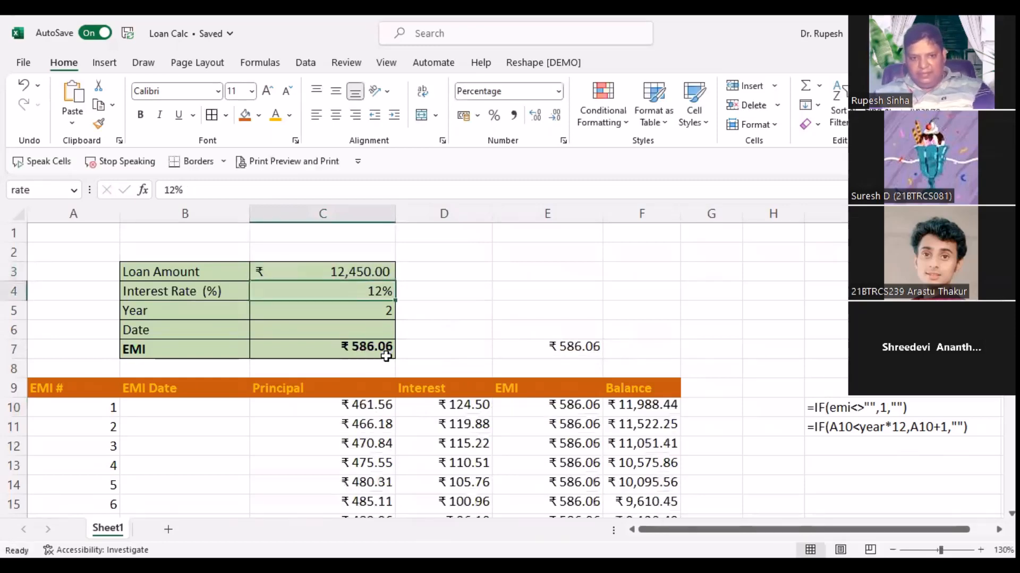
double_click(534, 406)
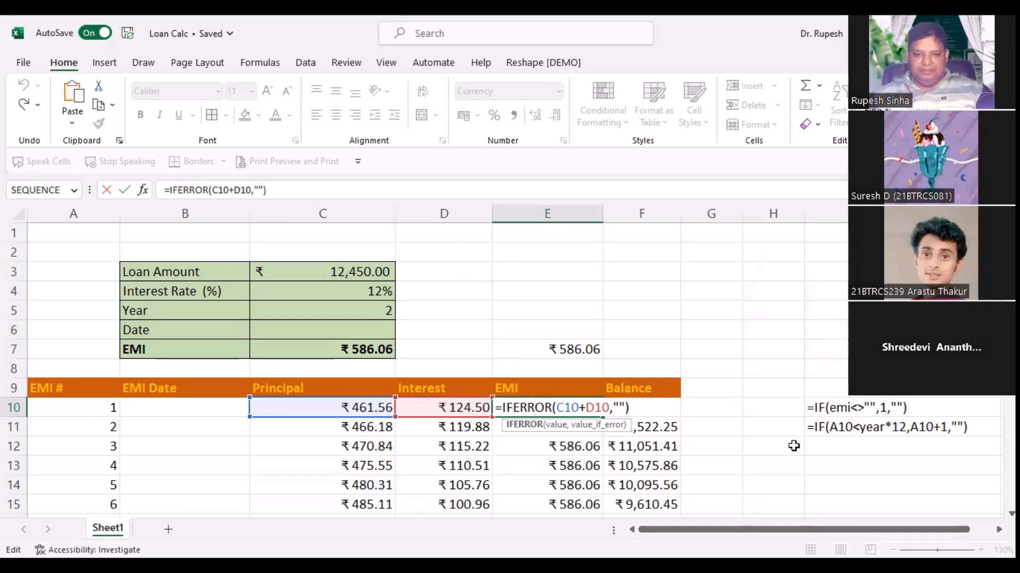
key("Return")
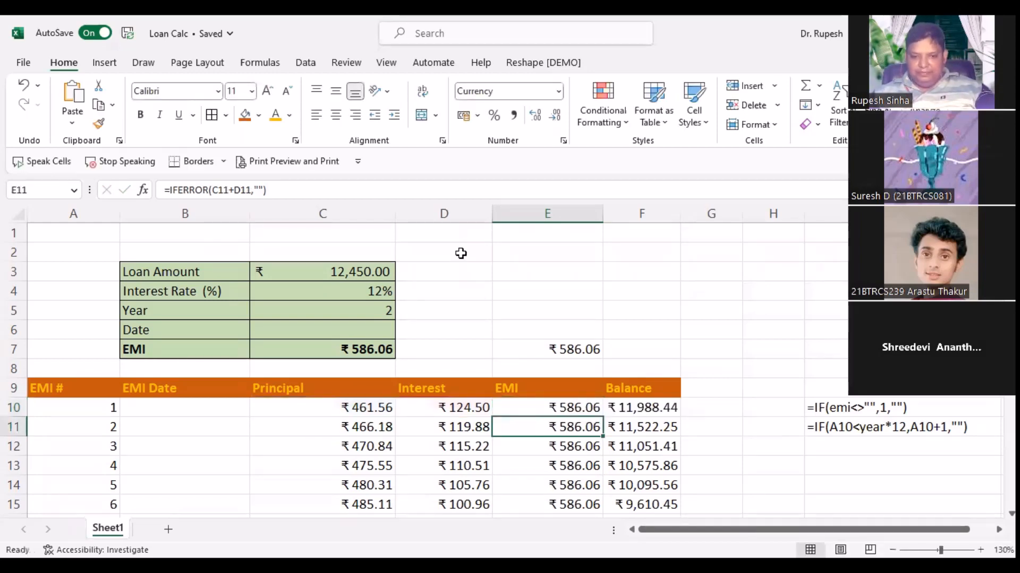
scroll(536, 418, "down", 7)
scroll(535, 417, "down", 2)
scroll(535, 418, "up", 8)
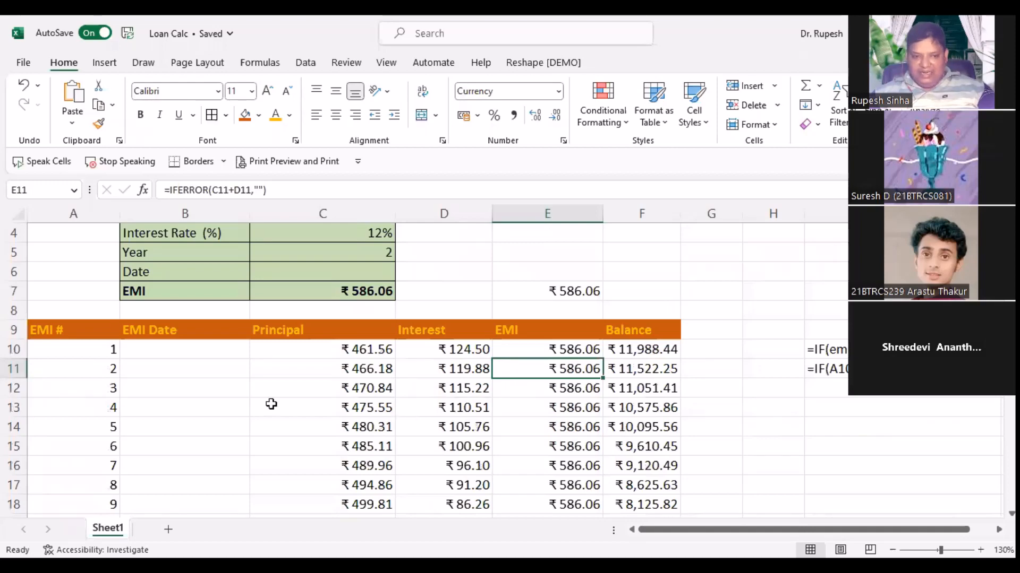
left_click(171, 356)
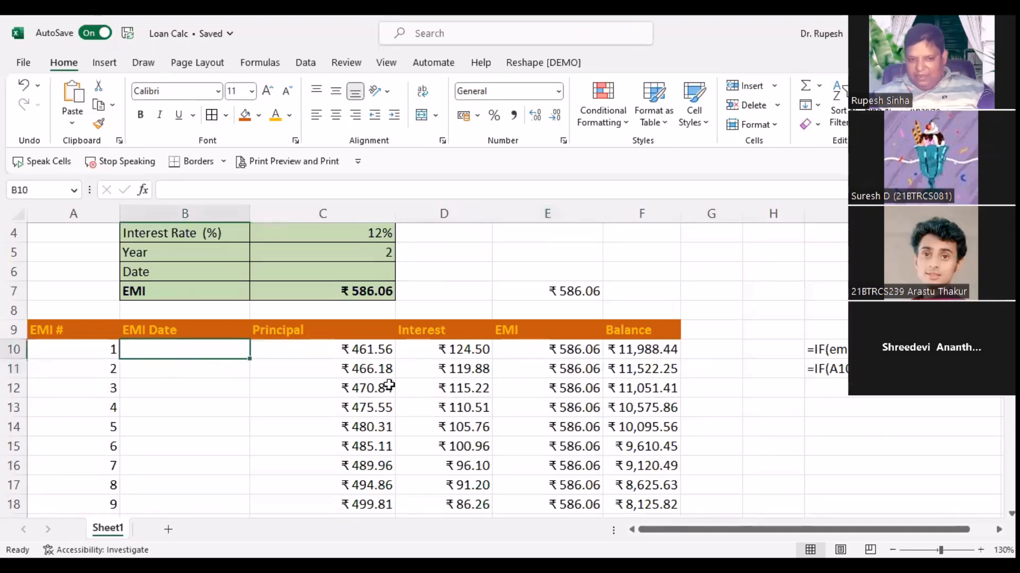
left_click(365, 370)
left_click(485, 407)
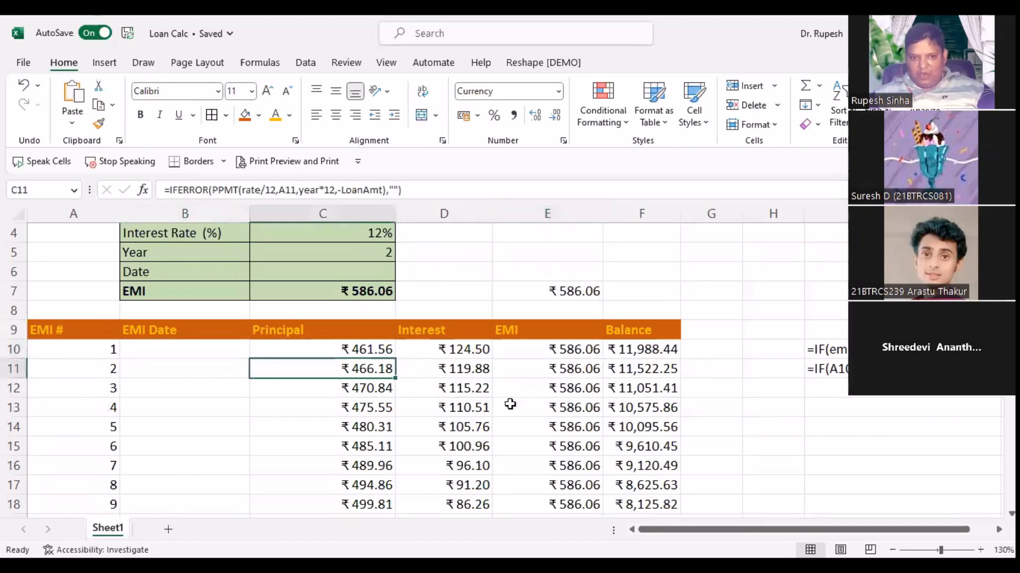
left_click(627, 406)
left_click(338, 366)
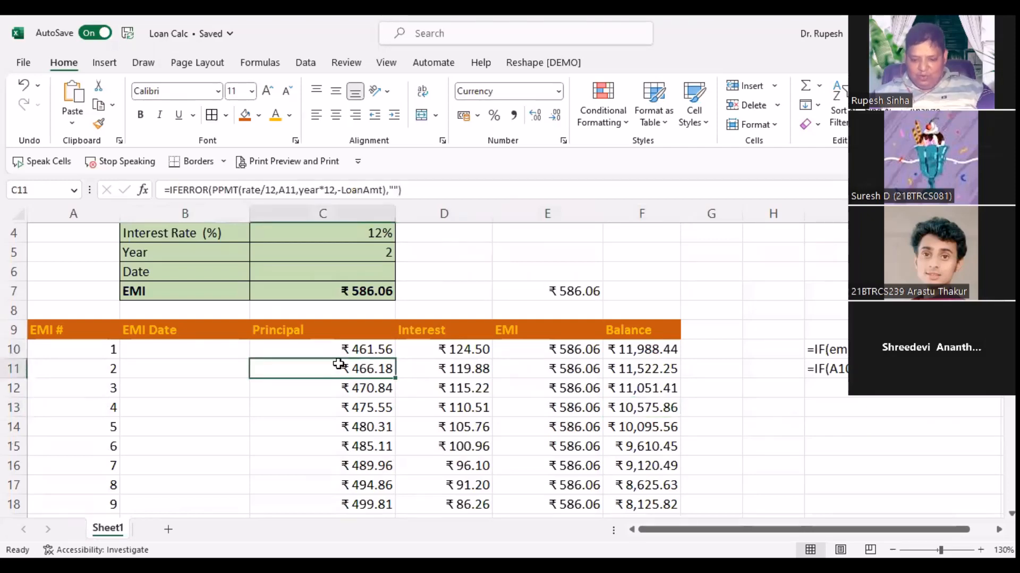
key("Delete")
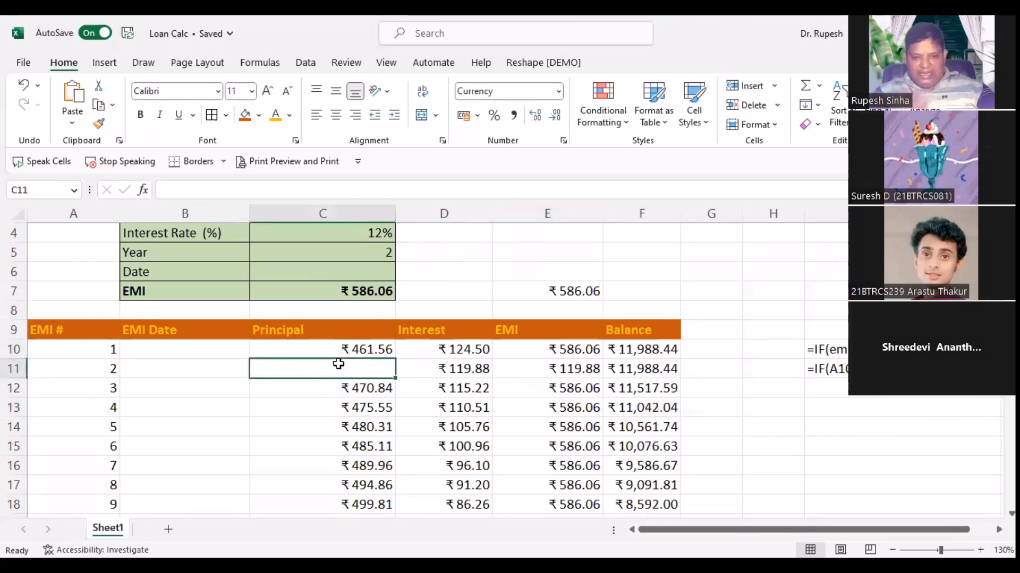
key("ctrl+z")
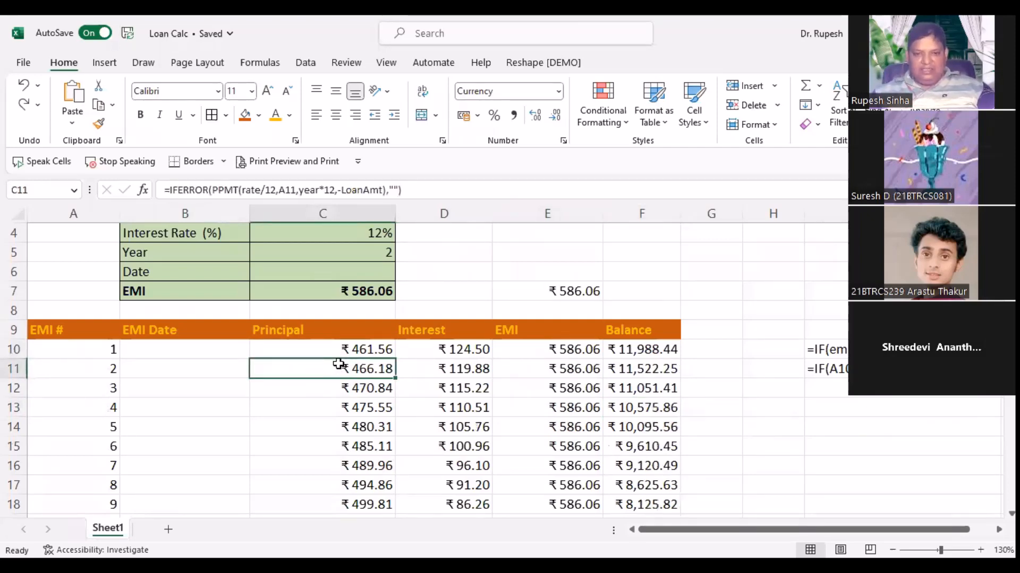
left_click(701, 273)
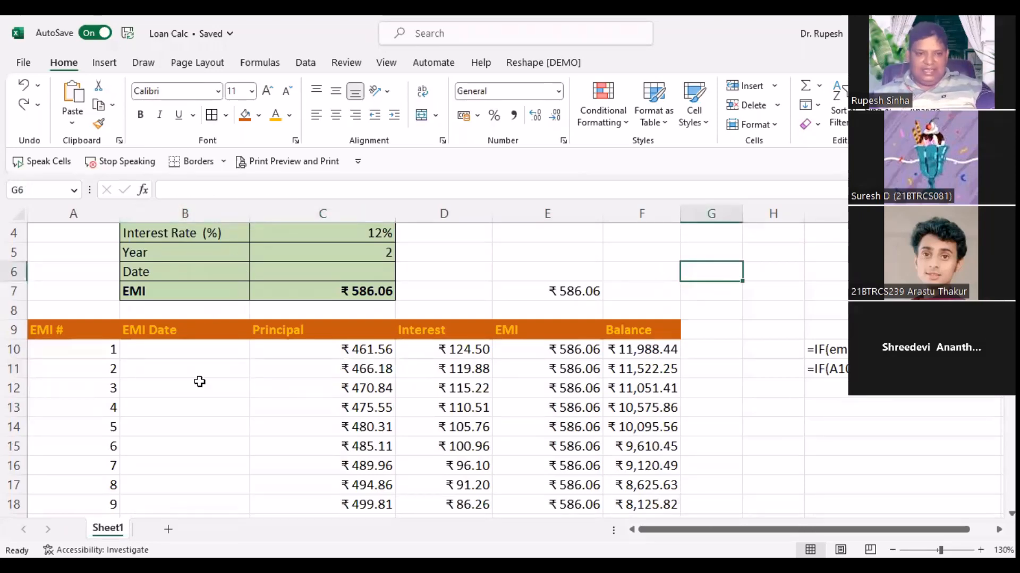
left_click_drag(182, 350, 212, 408)
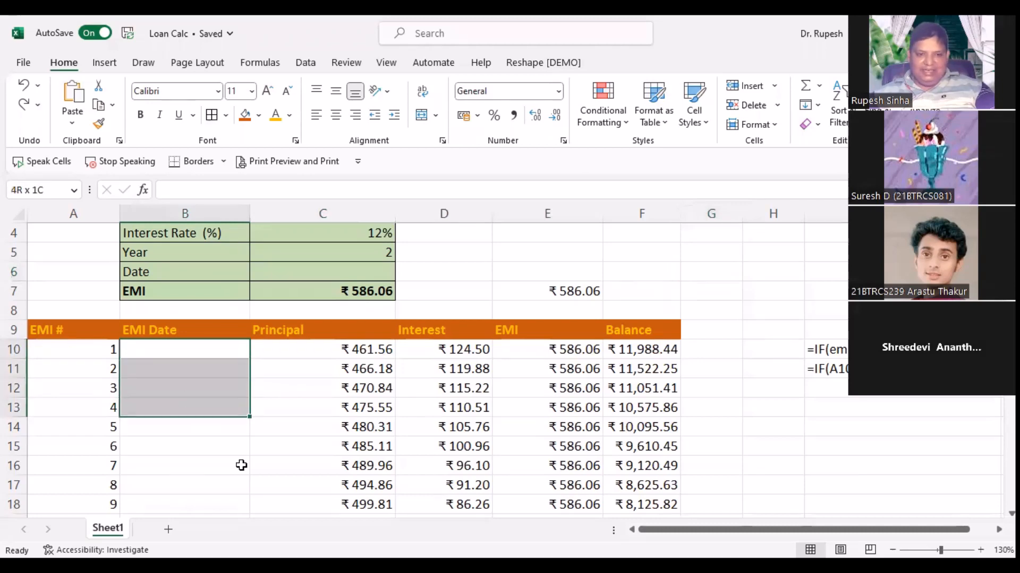
left_click(241, 465)
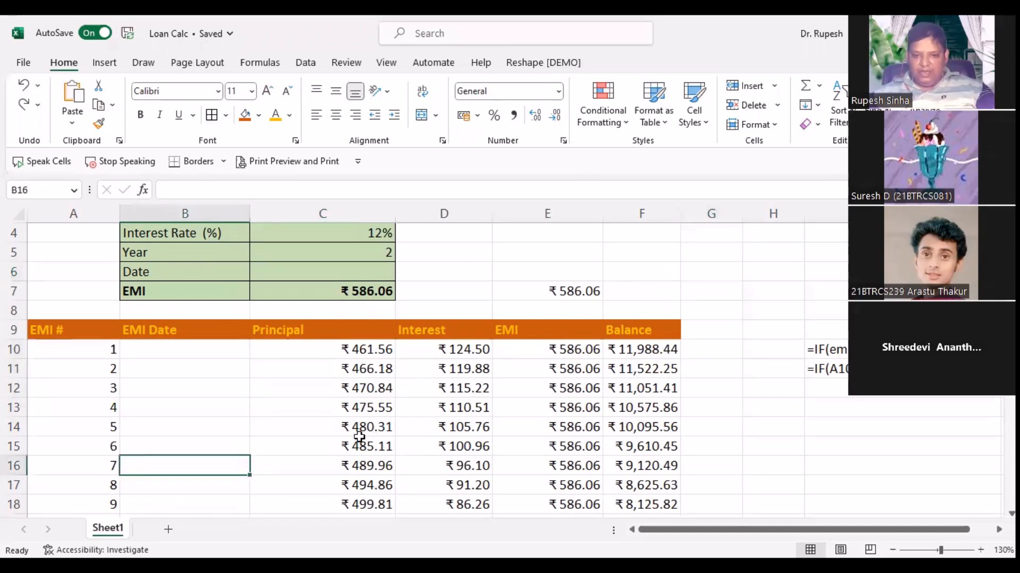
Step: Enter 01-04-2023 as the loan start date in C6 and confirm it took
left_click(338, 275)
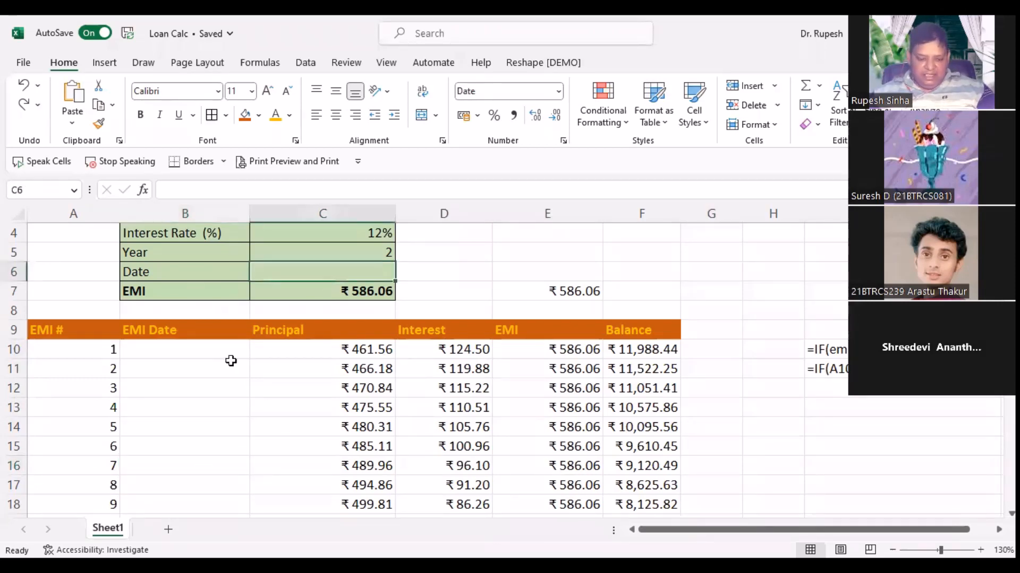
type("01-04-2023")
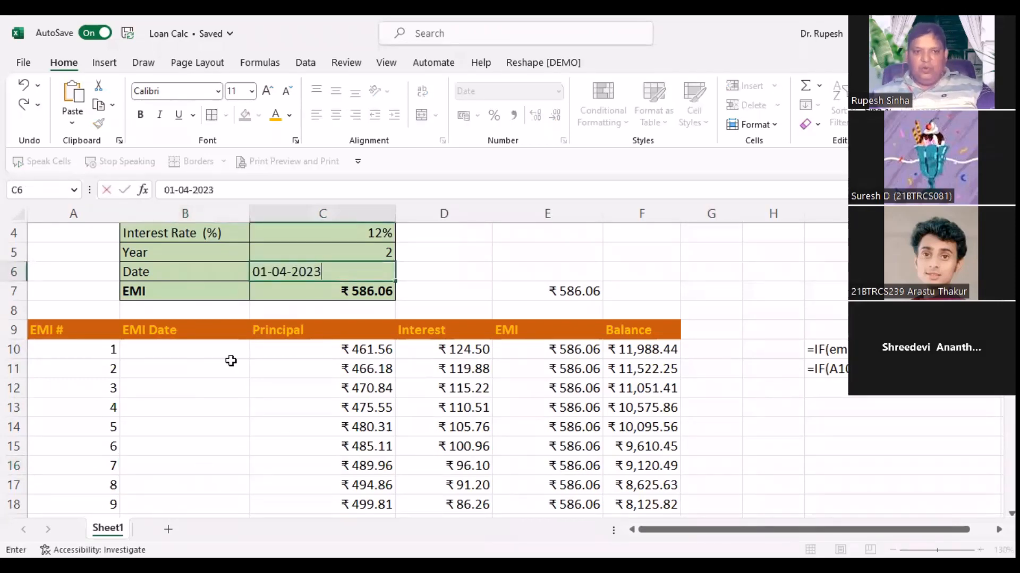
key("Return")
left_click(340, 271)
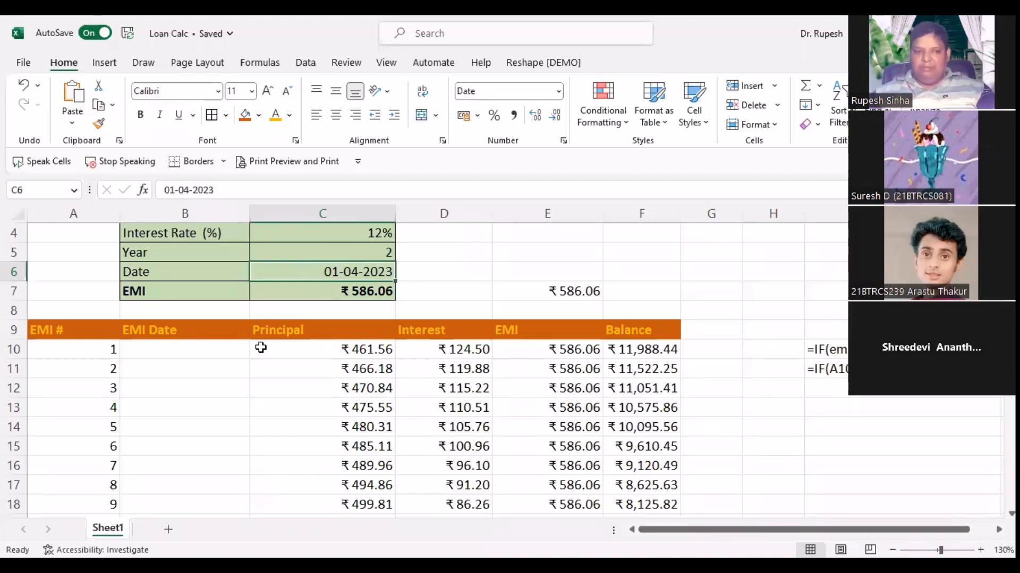
left_click(171, 350)
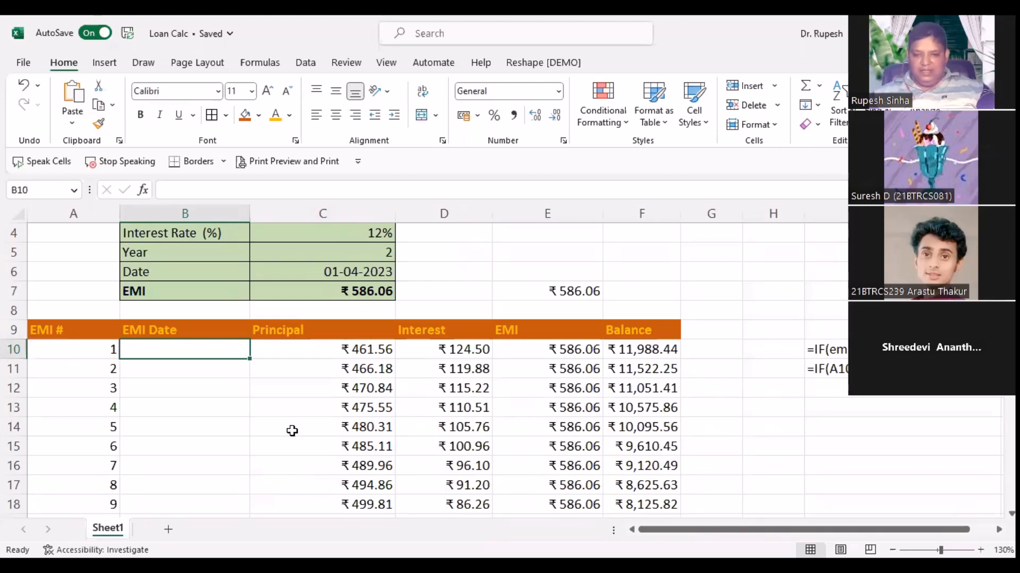
Step: Begin B10's =DATE( formula with C5 as the year, dismissing two too-few-arguments warnings
left_click_drag(802, 529, 743, 527)
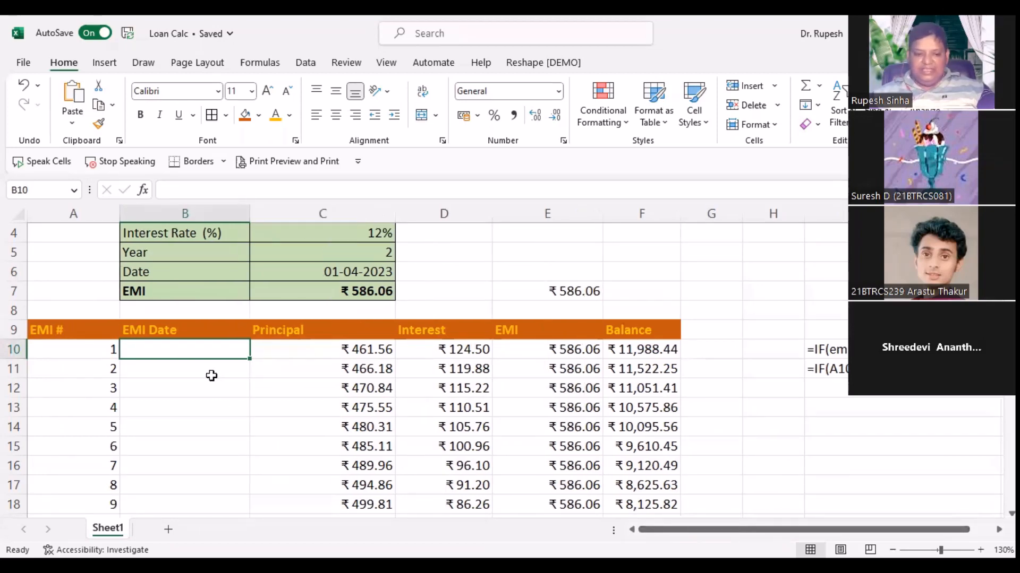
type("=")
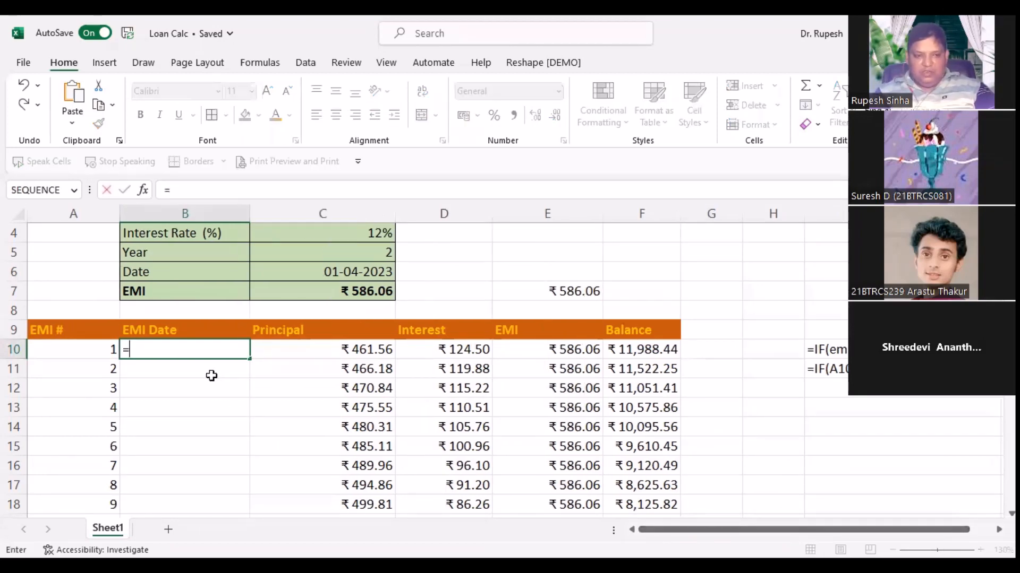
type("DATE(")
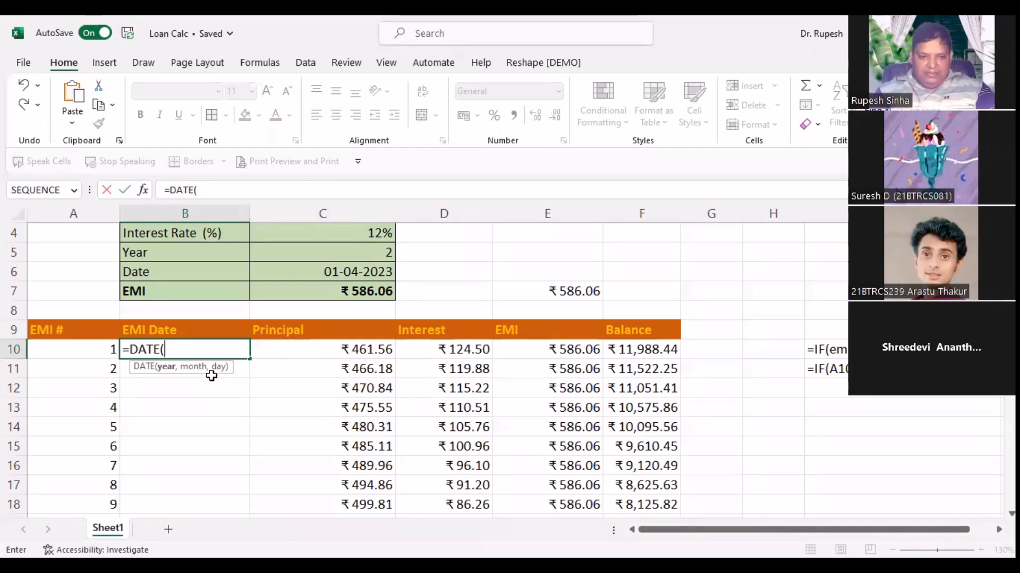
left_click(293, 254)
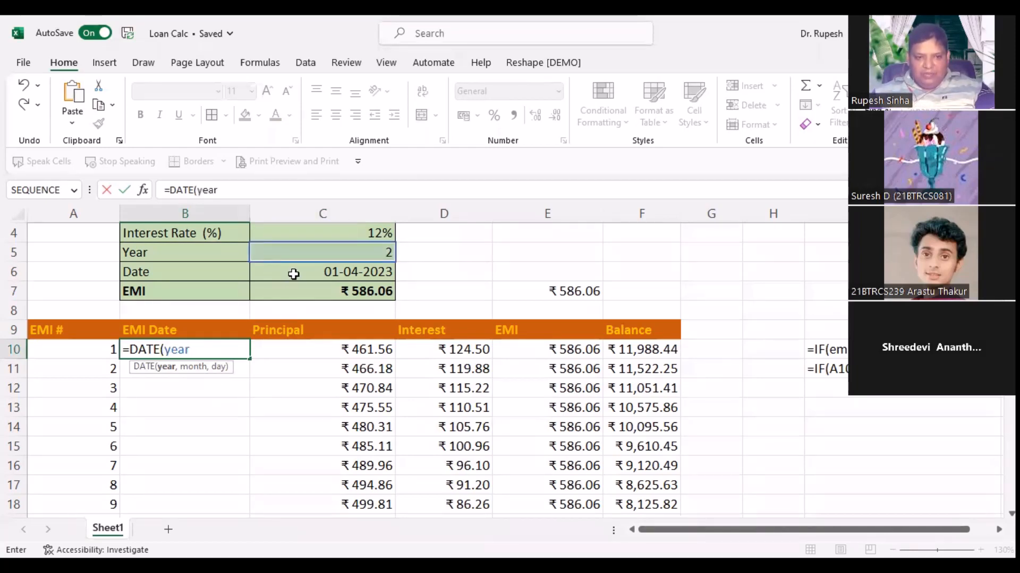
key("Return")
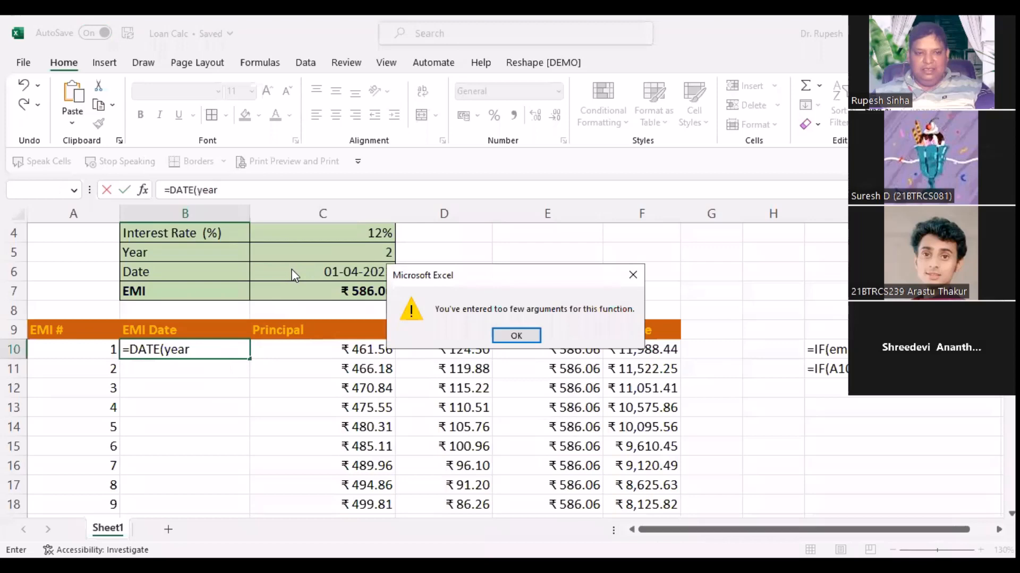
left_click(505, 333)
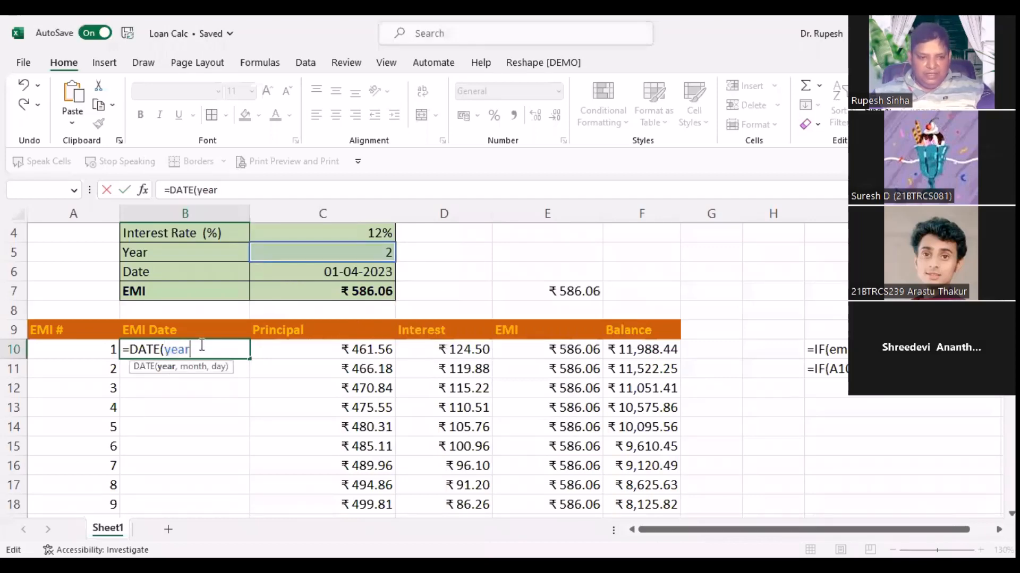
key("Return")
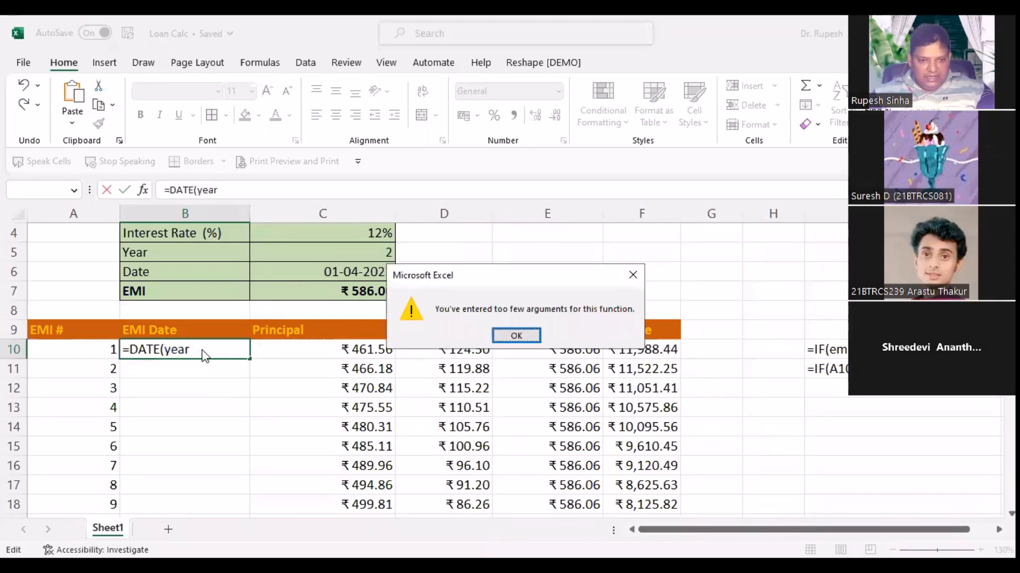
key("Return")
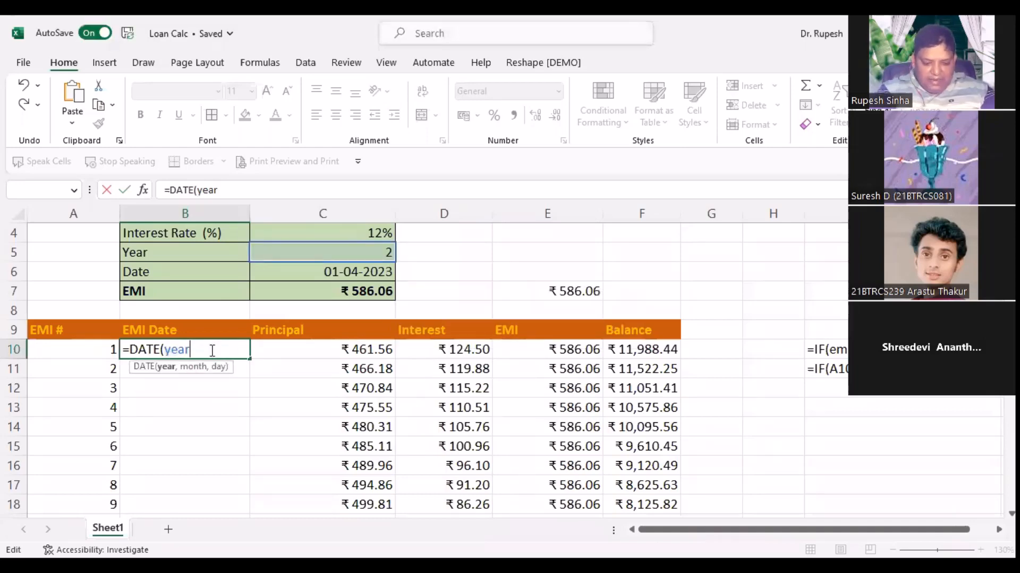
Step: Extend B10's formula to =DATE(YEAR(C6),MONTH(C6)+1,DAY(C6)) using the start date C6
type("(")
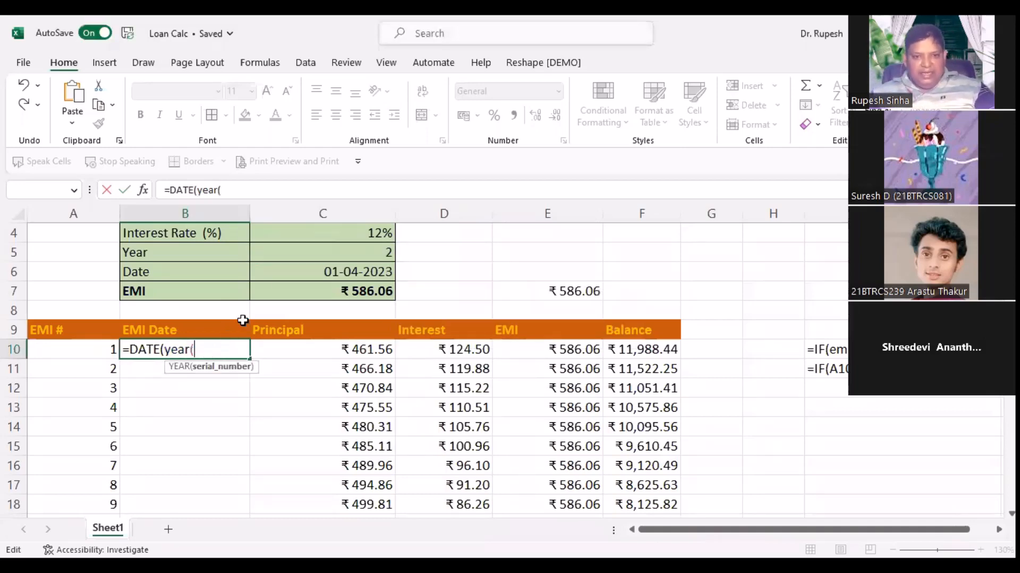
left_click(284, 271)
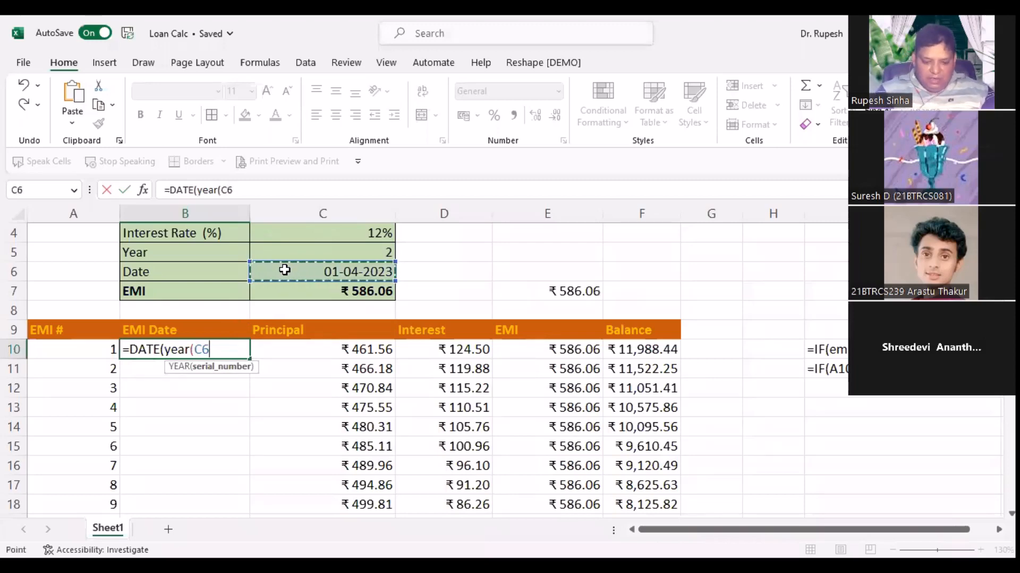
type(")")
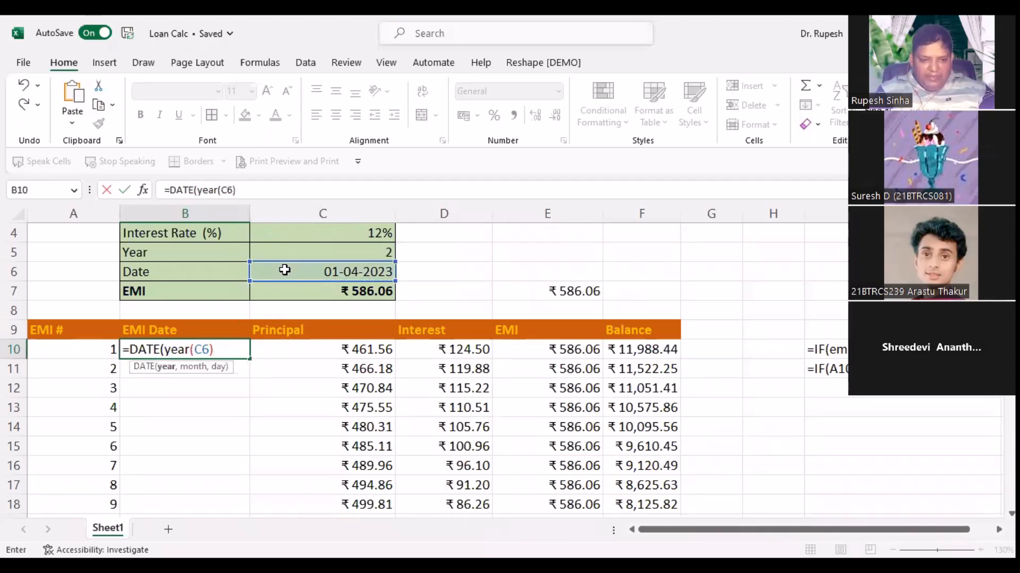
type(",")
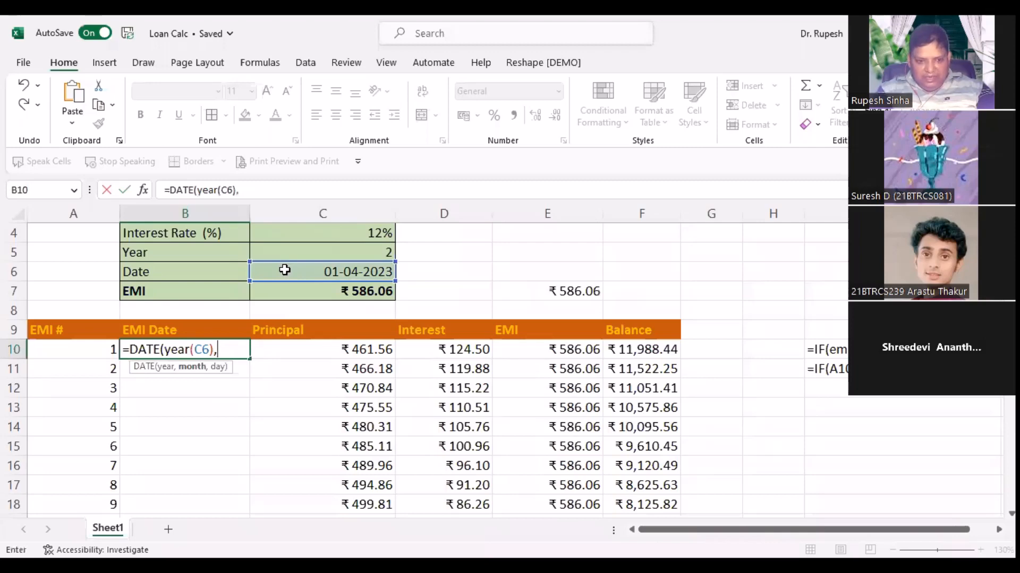
type("mon")
key("Tab")
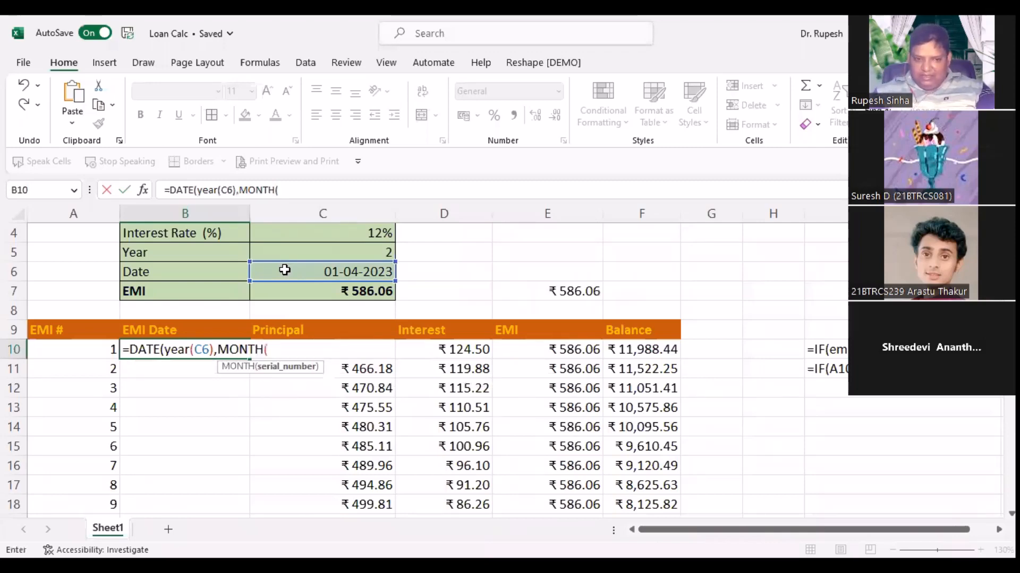
left_click(284, 271)
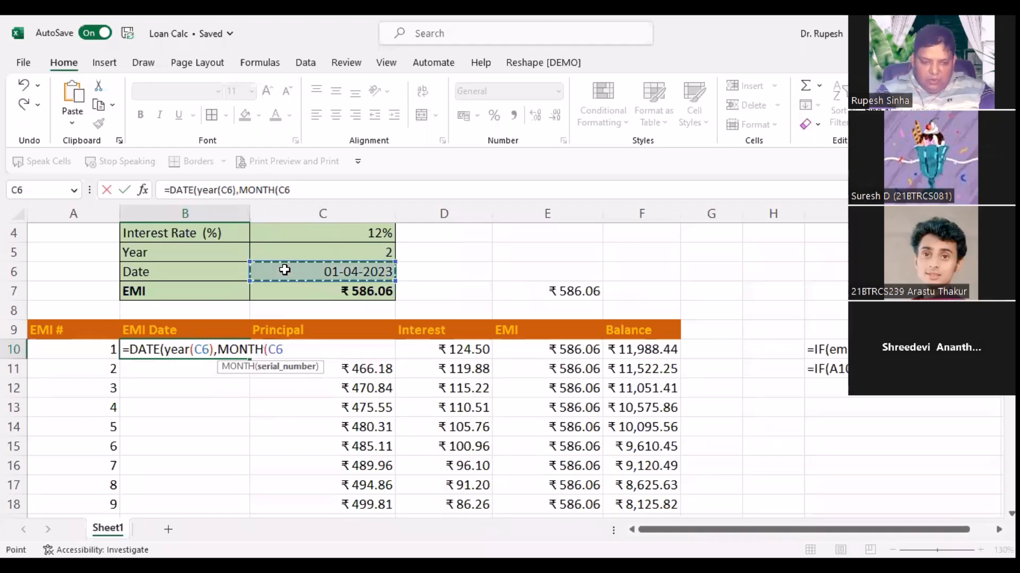
type(")+1")
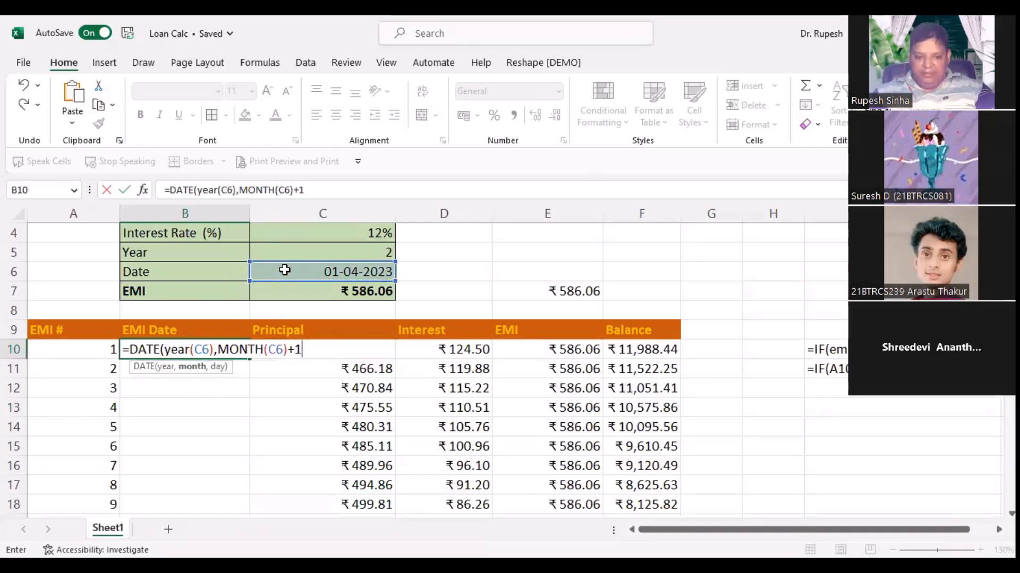
type(",")
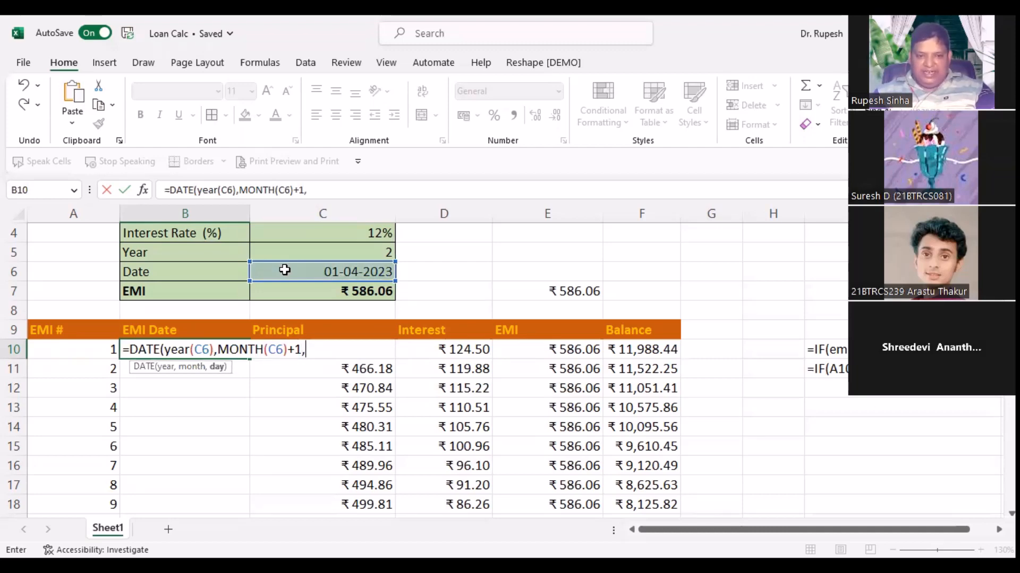
type("DAY(")
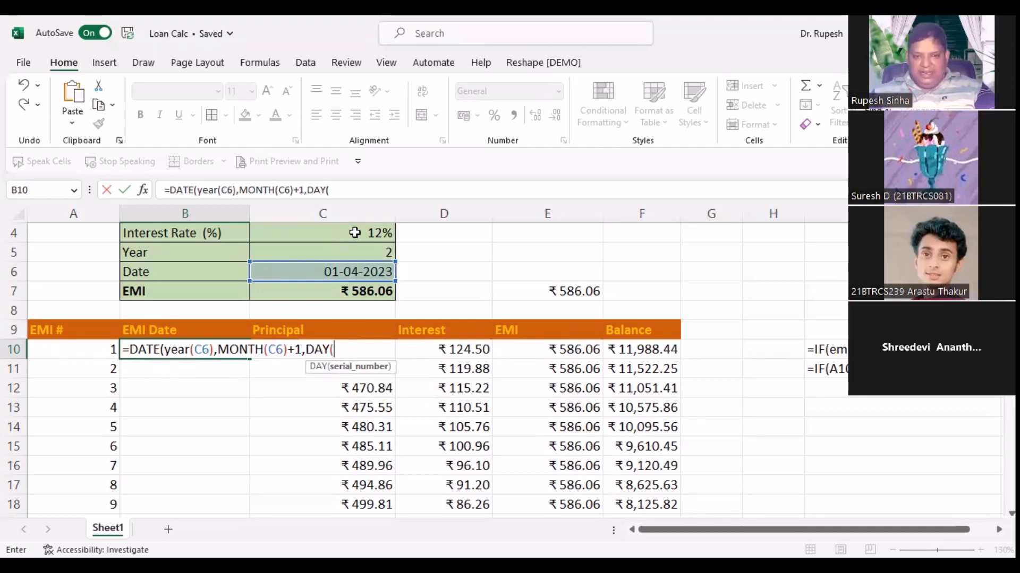
left_click(325, 272)
type(")")
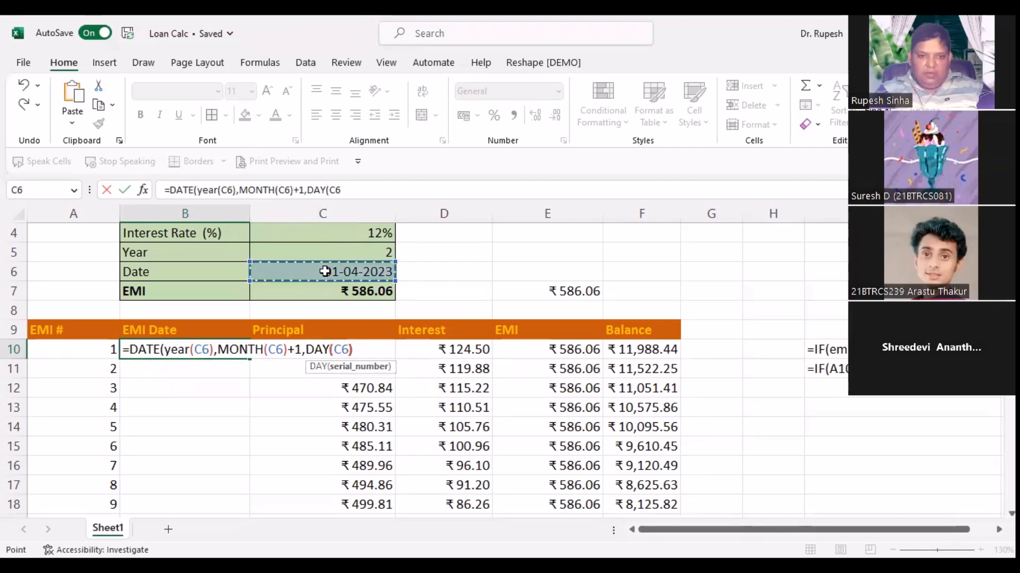
type(")")
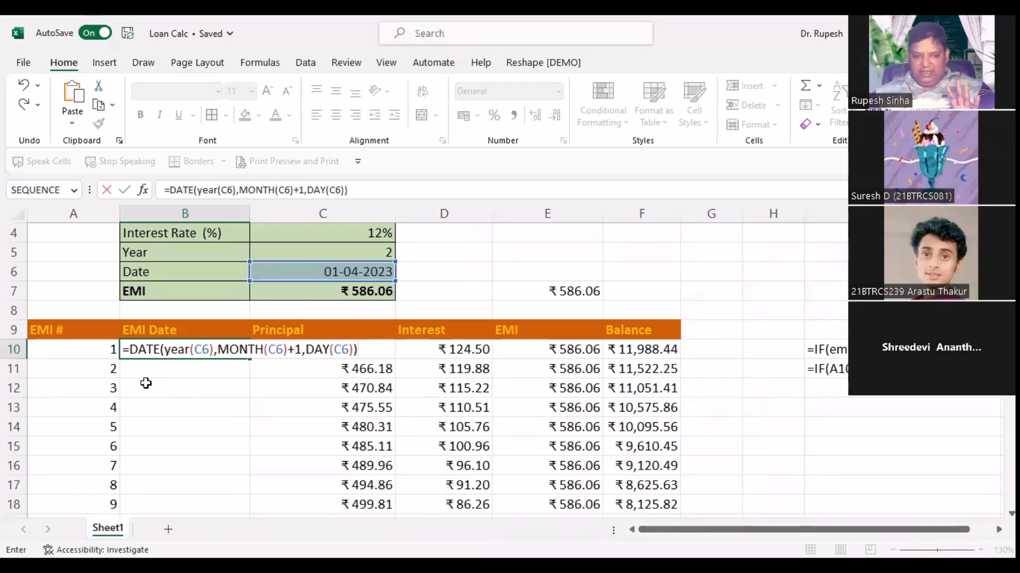
Step: Commit B10's DATE formula to show 01-05-2023, undoing an accidental fill down to B13
key("Return")
left_click(187, 348)
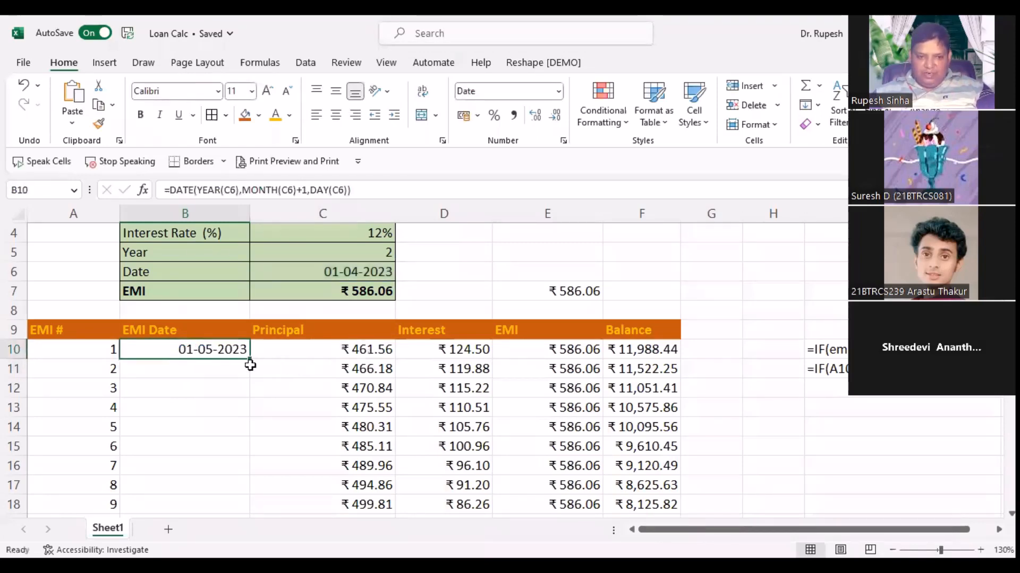
left_click_drag(250, 360, 249, 438)
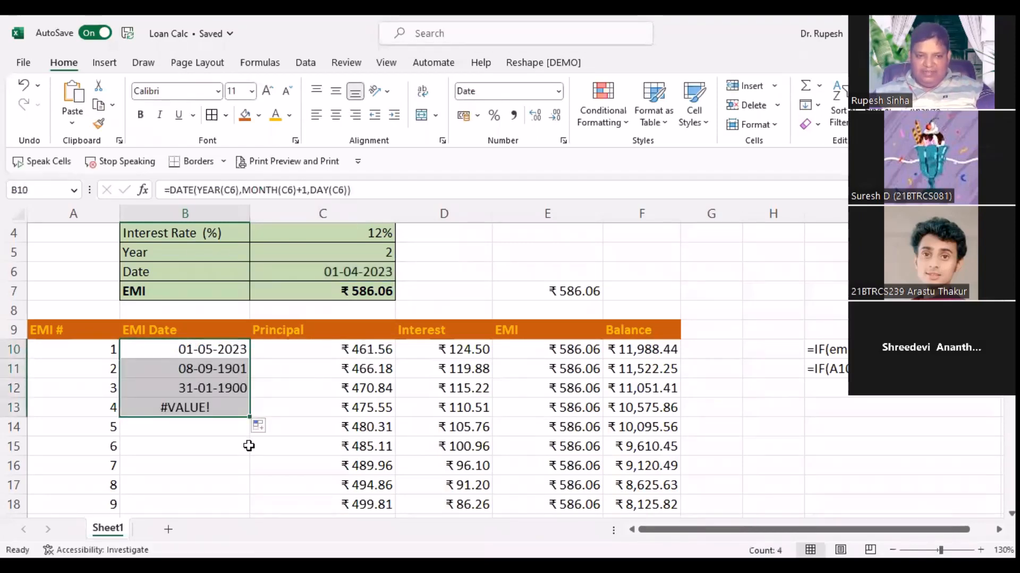
key("ctrl+z")
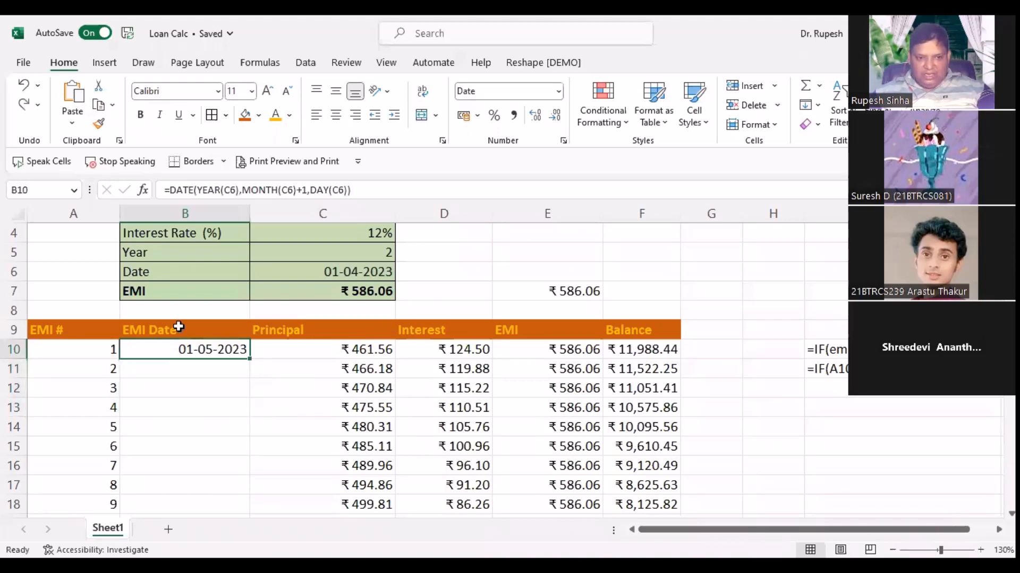
left_click(202, 383)
left_click(192, 352)
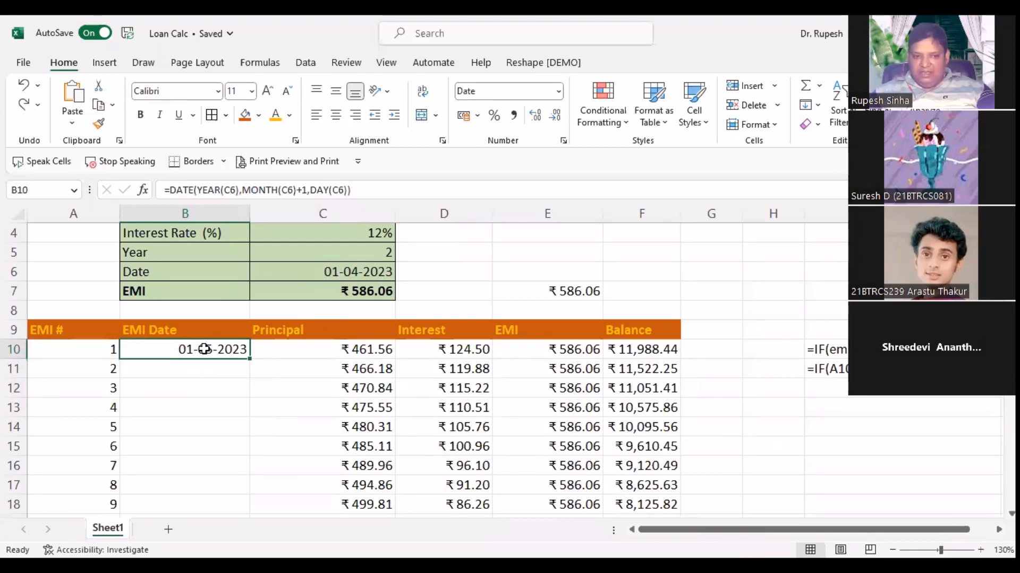
key("F2")
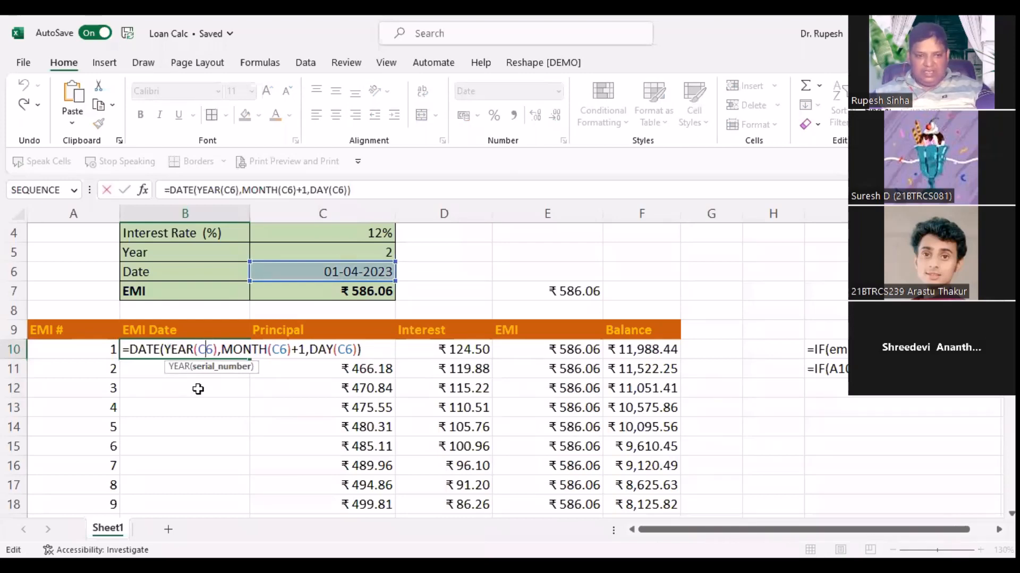
key("Return")
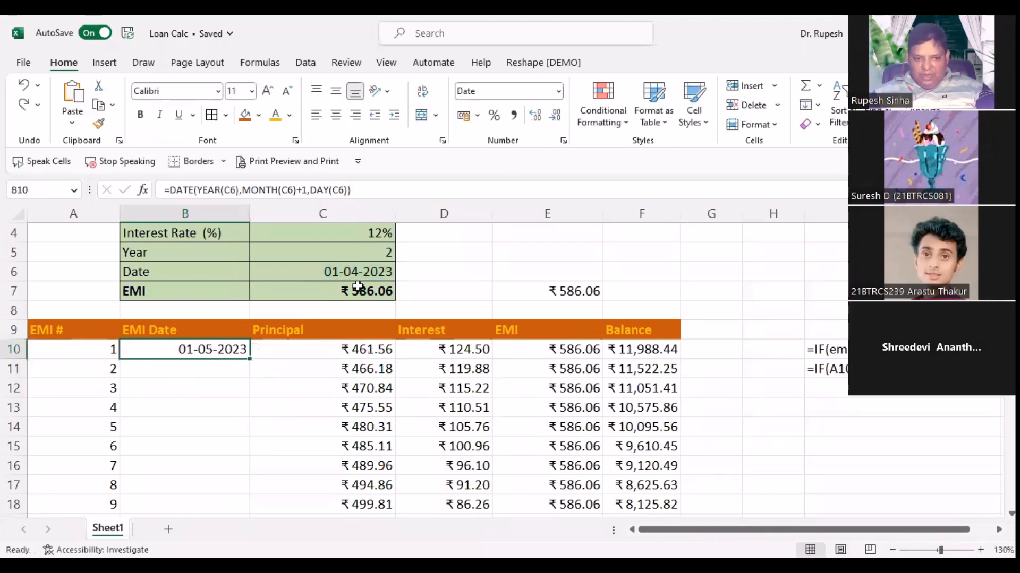
left_click(365, 270)
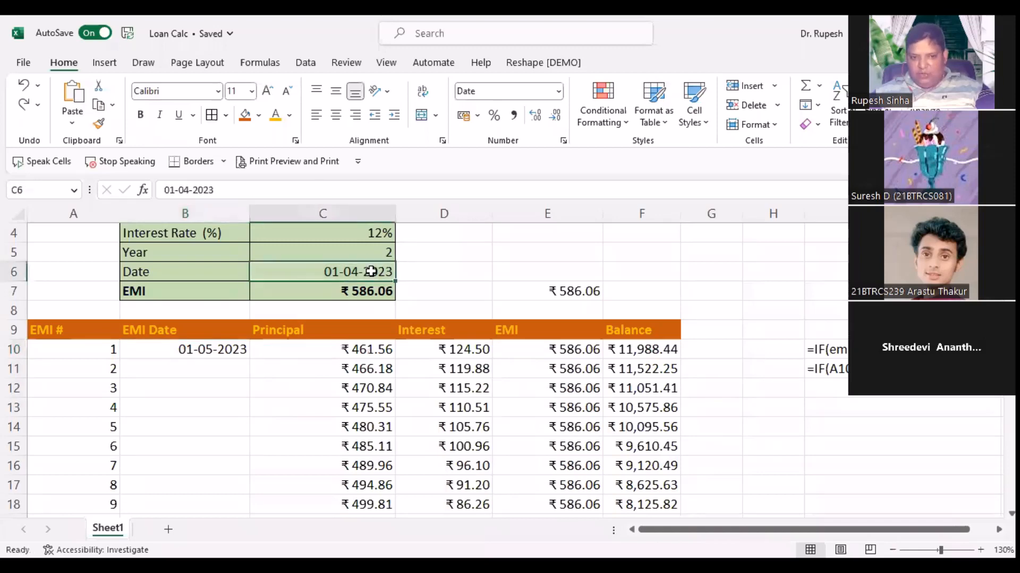
left_click(190, 349)
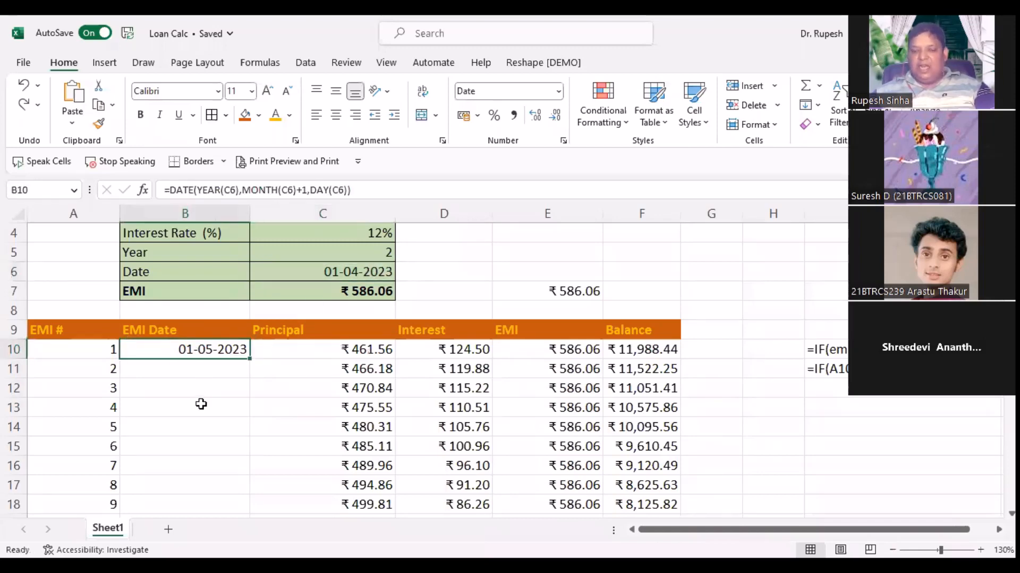
left_click(201, 370)
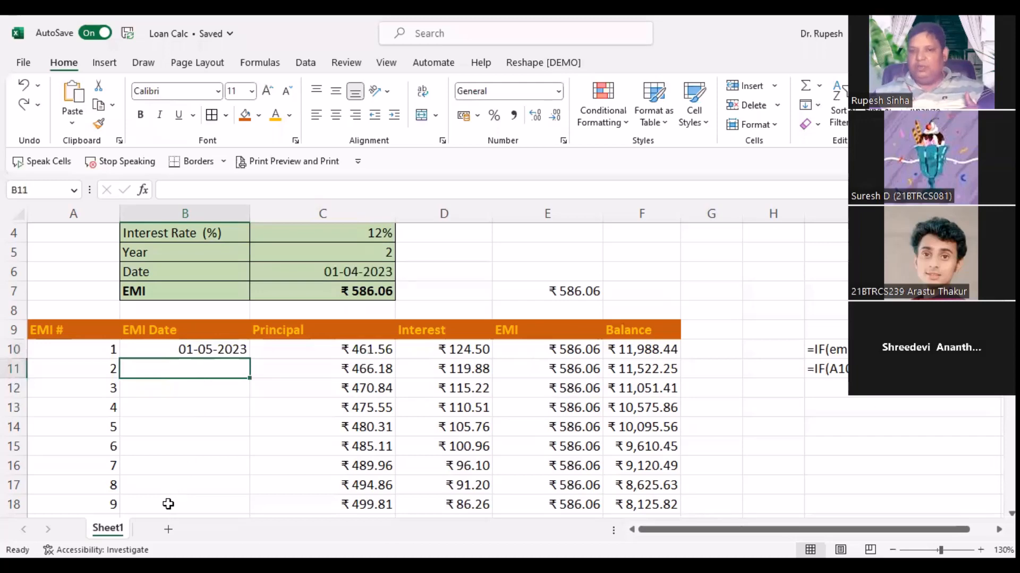
left_click(335, 270)
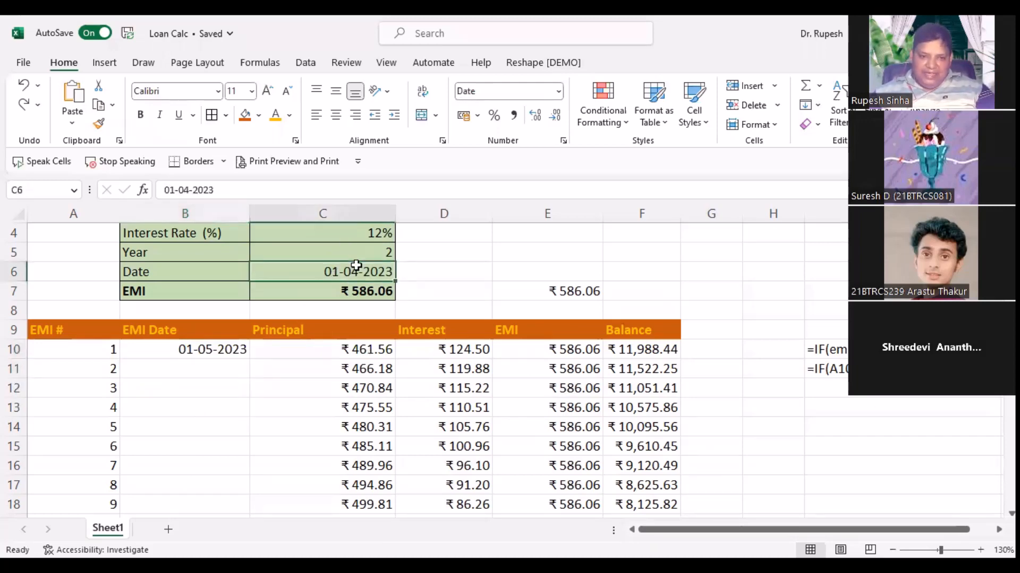
left_click(197, 350)
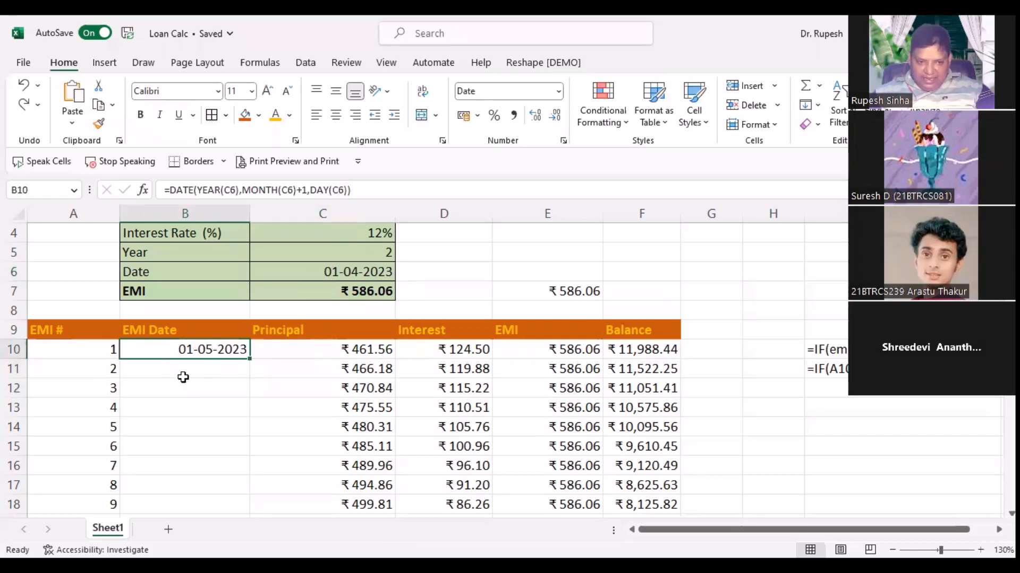
key("F2")
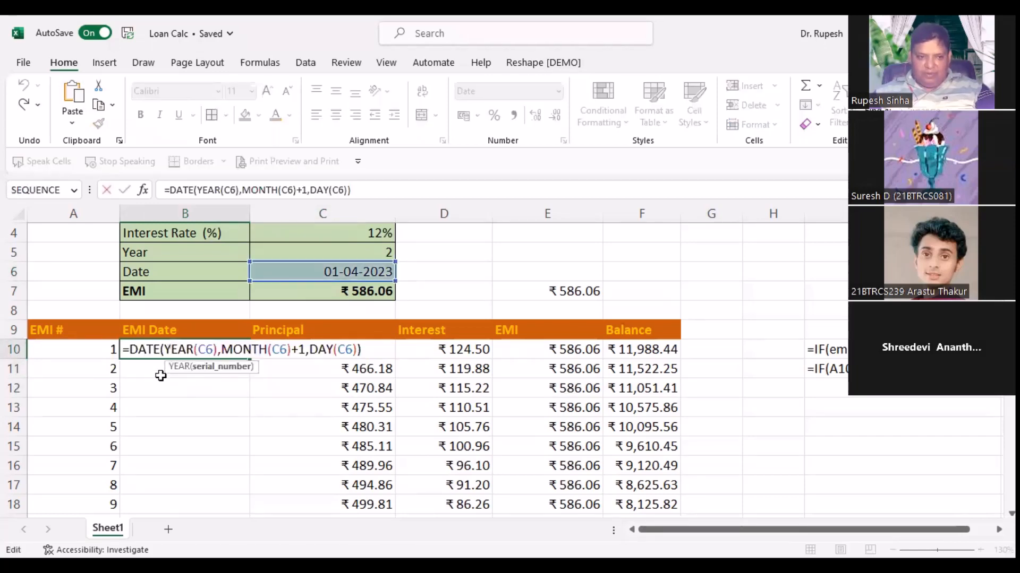
key("Escape")
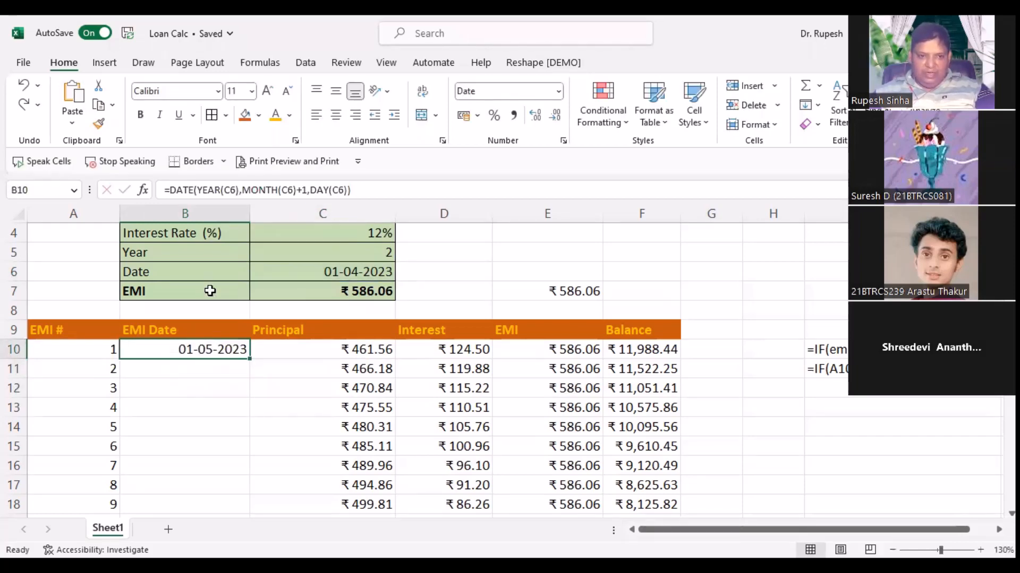
triple_click(357, 191)
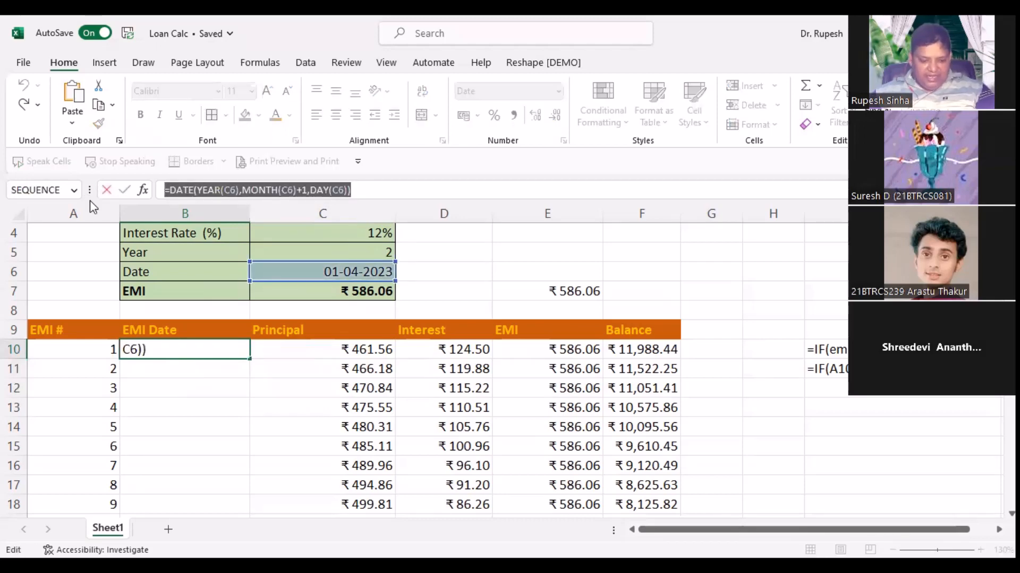
key("Escape")
left_click(171, 371)
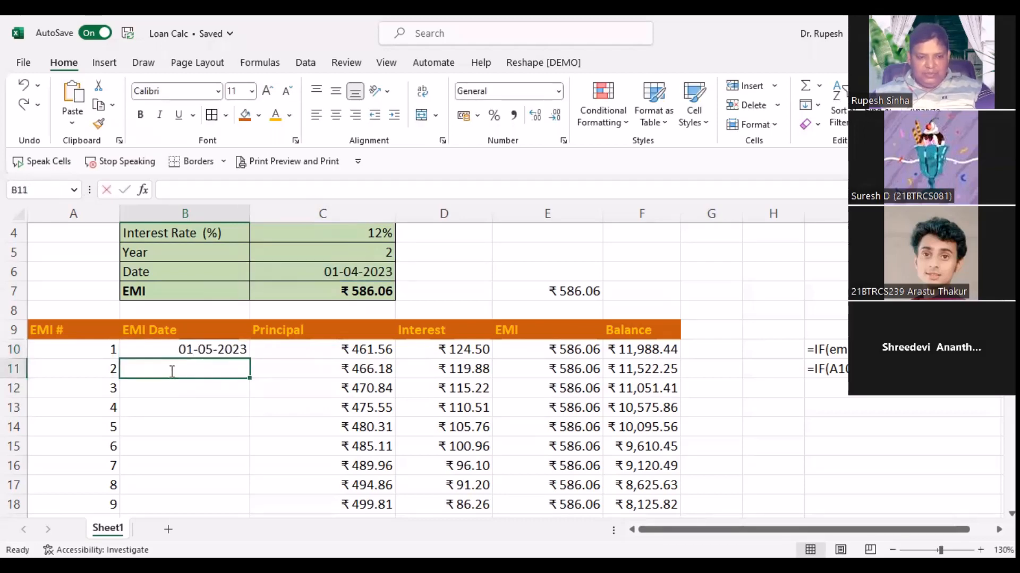
Step: Paste the DATE formula into B11 and repoint its YEAR, MONTH and DAY references to B10
double_click(171, 371)
key("ctrl+v")
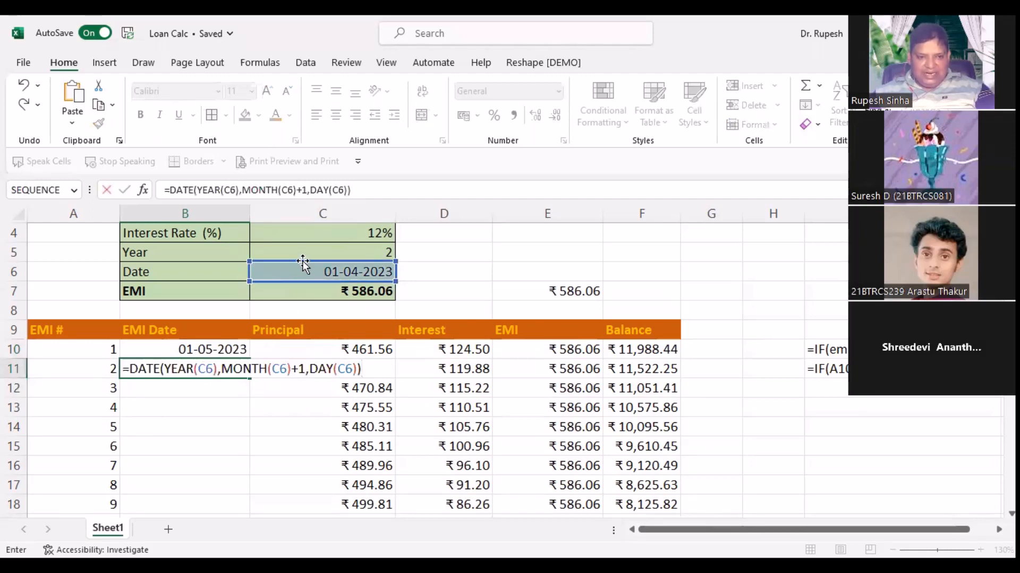
left_click(204, 369)
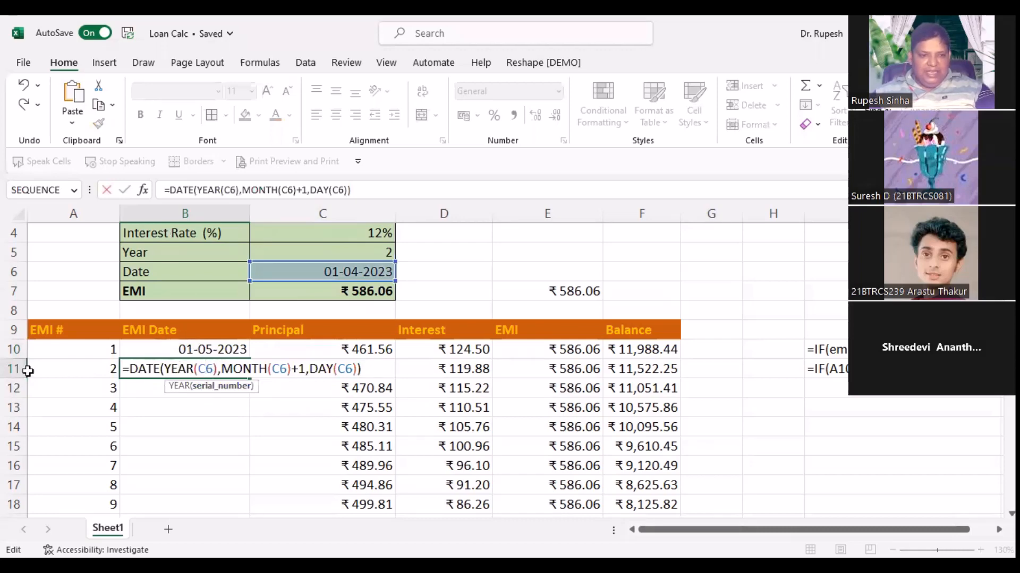
left_click_drag(310, 262, 195, 351)
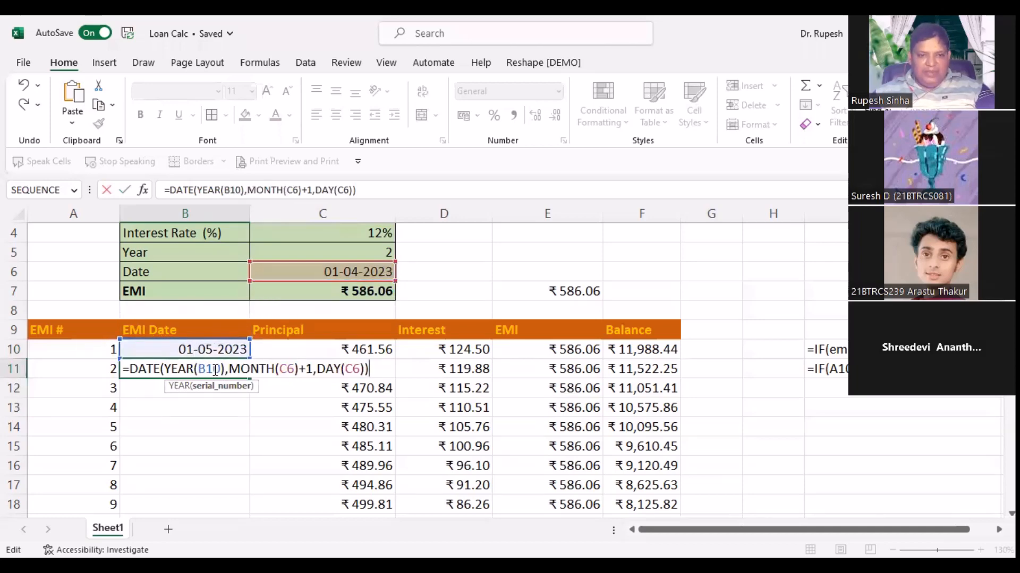
left_click(287, 369)
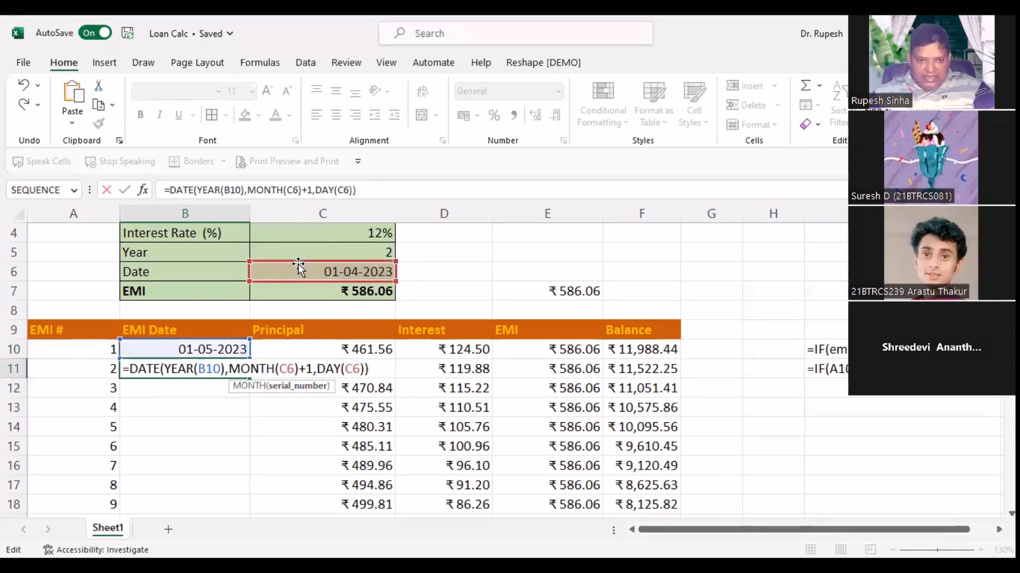
left_click(243, 313)
left_click(222, 351)
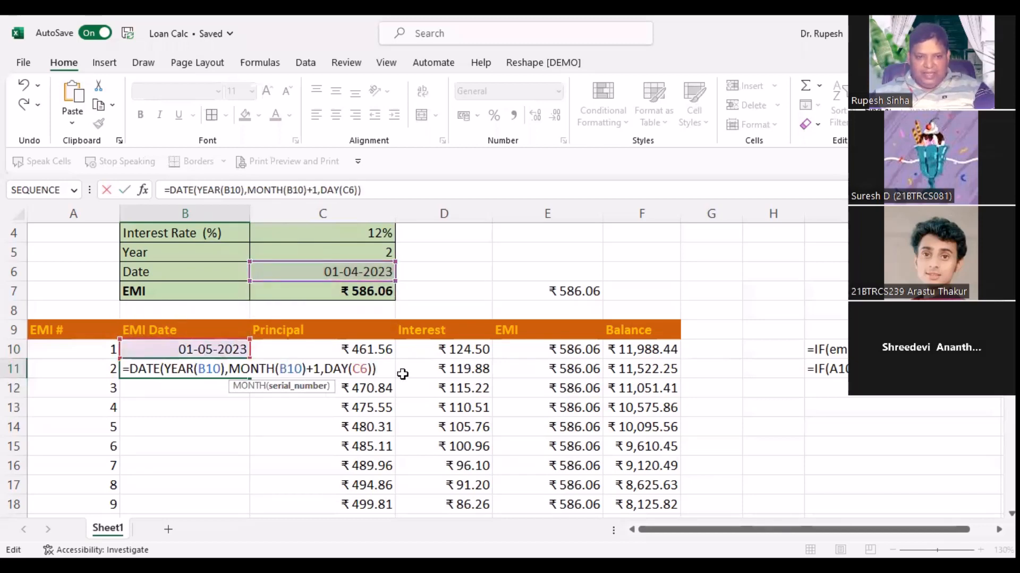
left_click(361, 367)
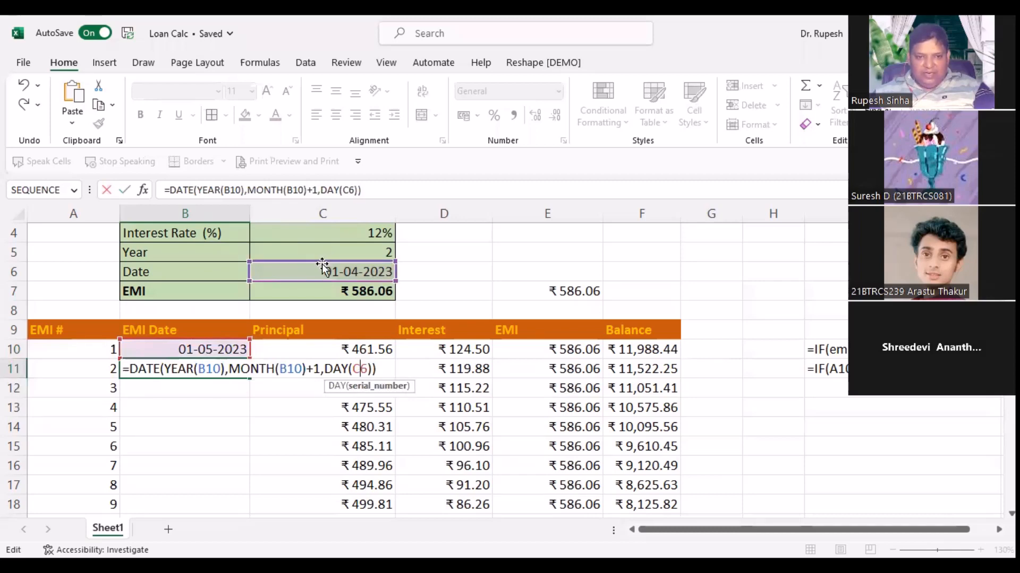
left_click(218, 350)
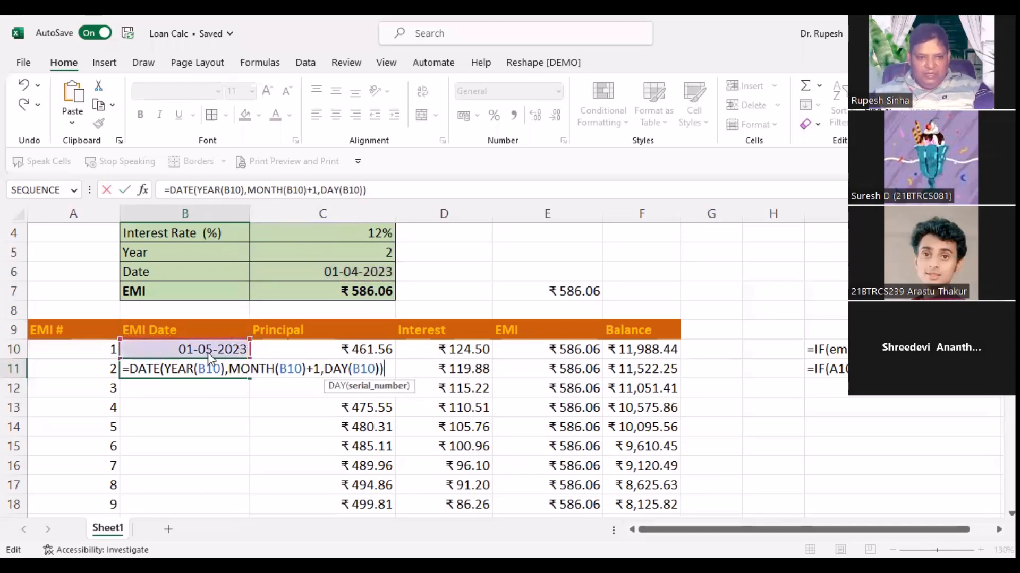
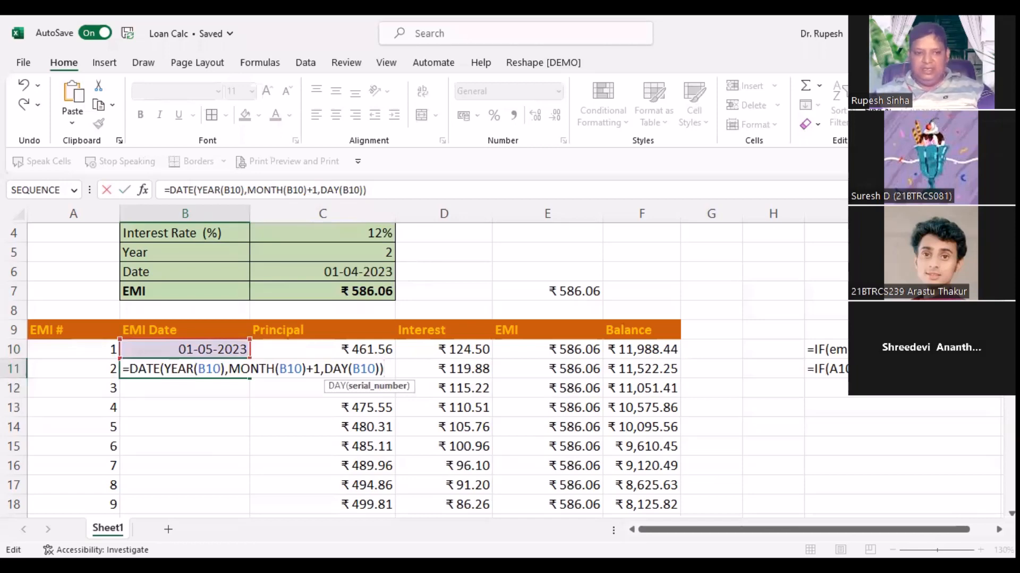
Step: Commit B11's next-month date formula and fill it down the EMI Date column
key("Return")
left_click(234, 370)
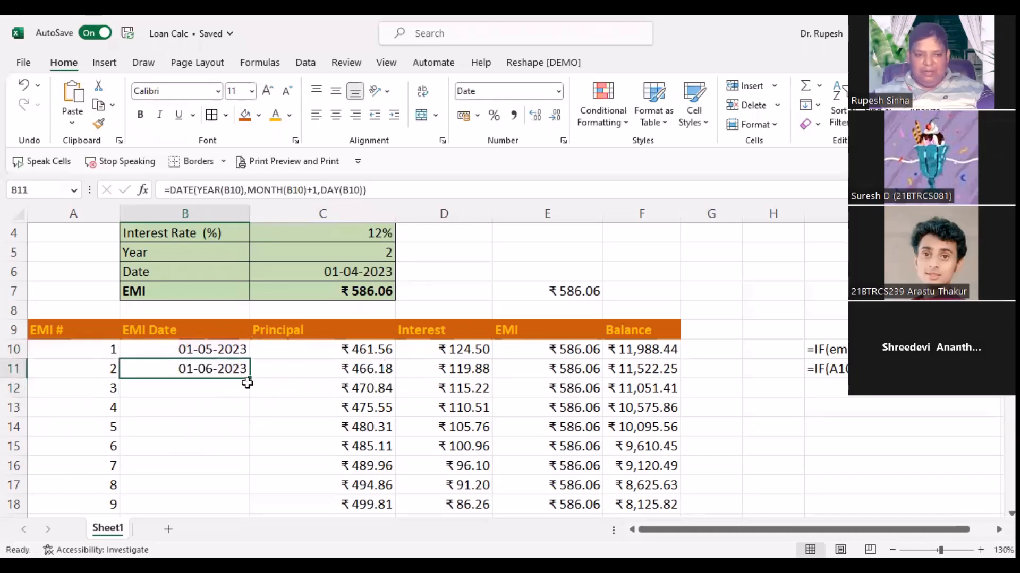
double_click(248, 381)
scroll(255, 446, "down", 10)
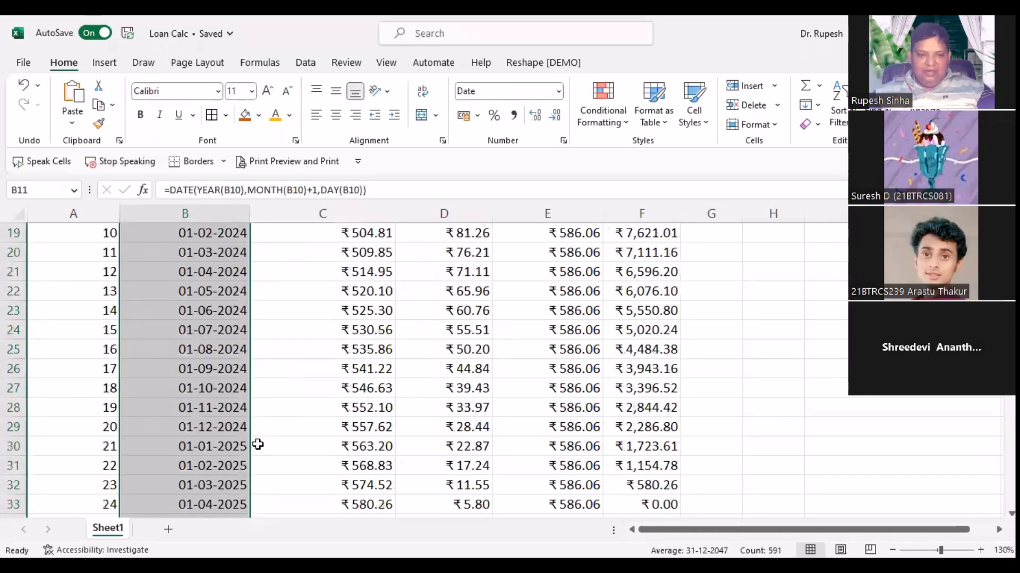
scroll(242, 465, "down", 20)
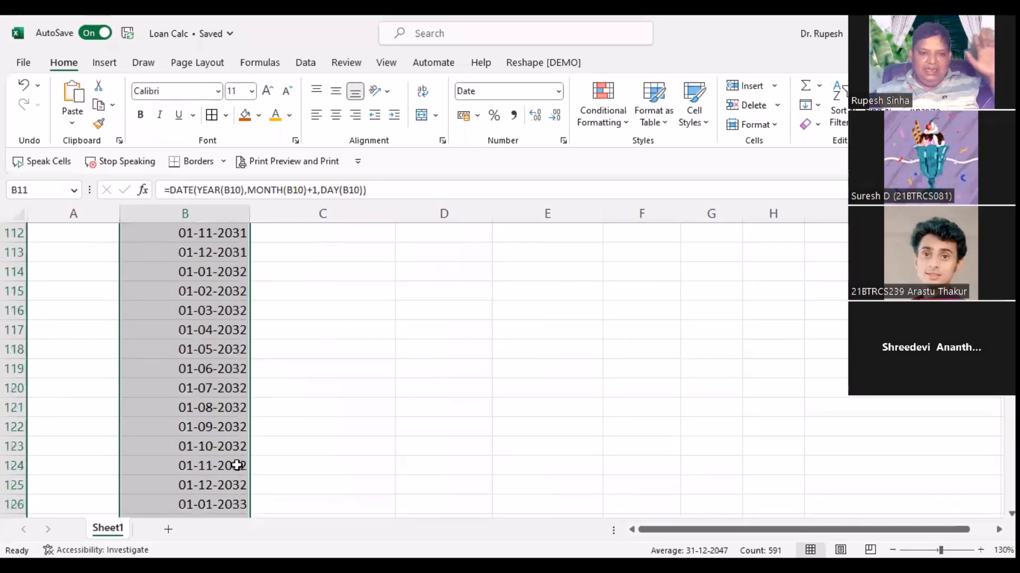
left_click(225, 467)
Step: Return to B11 and switch the sheet to display formulas instead of values
key("ctrl+Up")
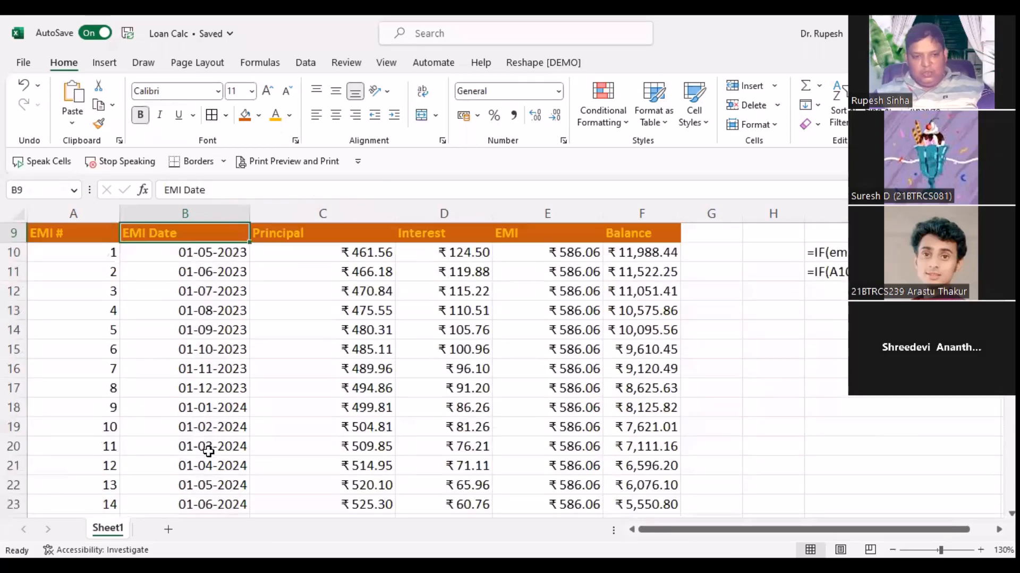
key("Down")
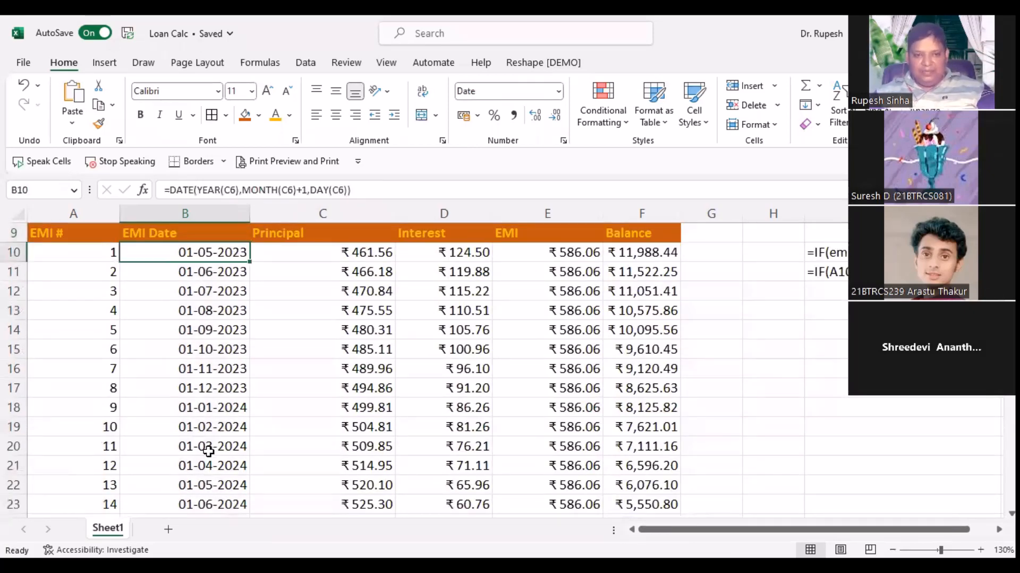
key("Down")
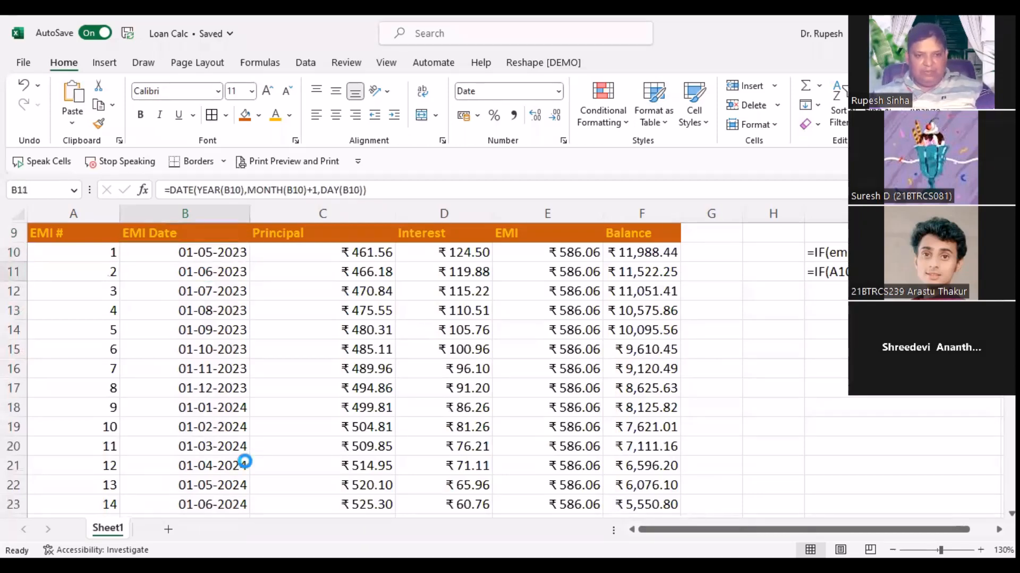
key("ctrl+grave")
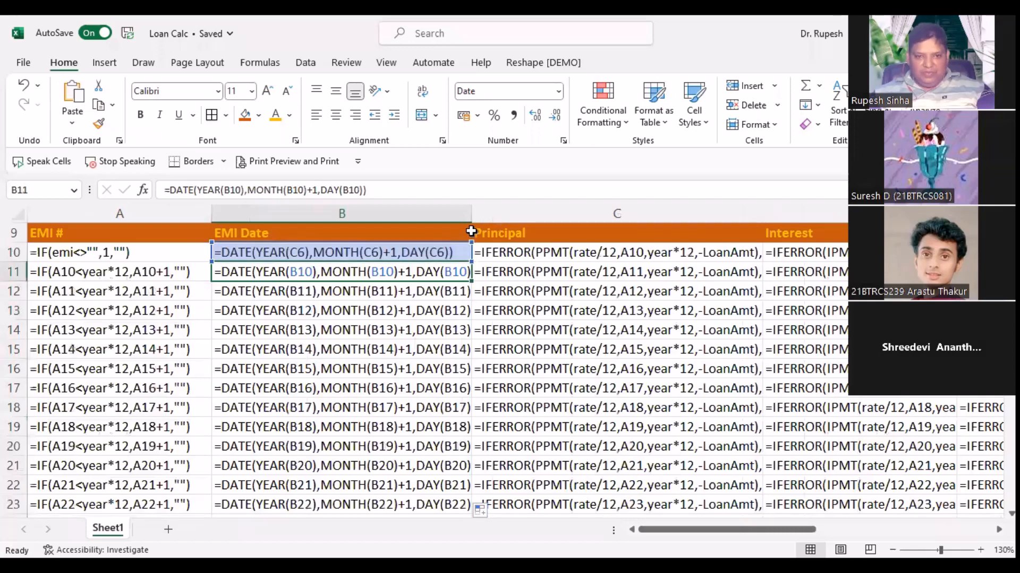
Step: Widen column B to read the full formulas, then show calculated values again
left_click_drag(472, 214, 512, 215)
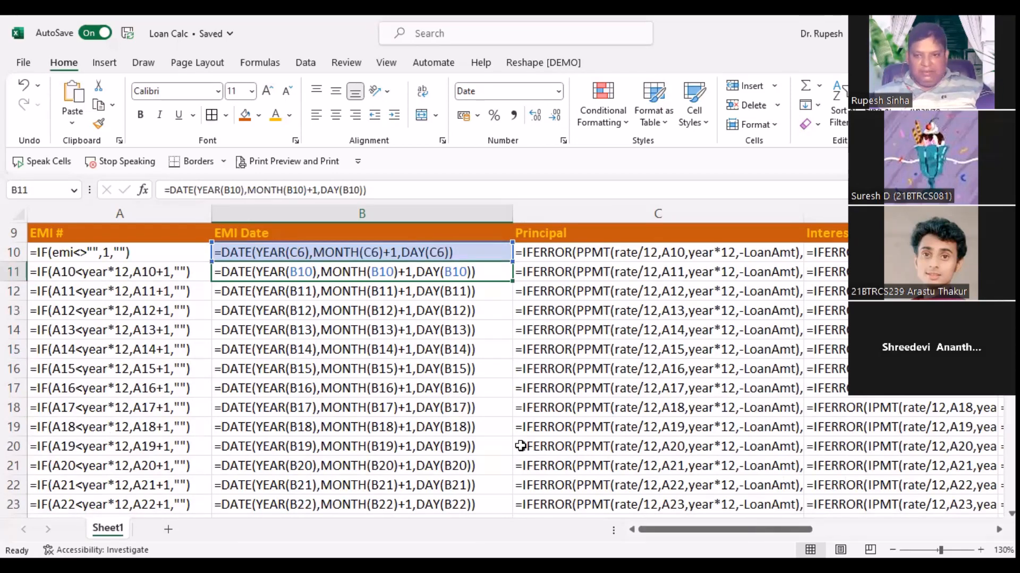
key("ctrl+grave")
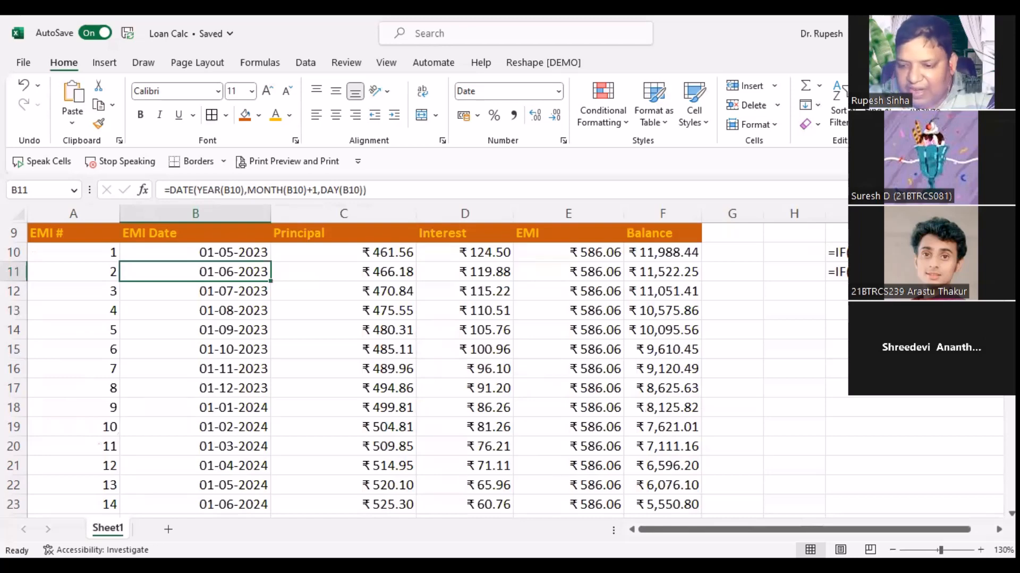
Step: Enter 1 in I14 and format it as Short Date to reveal 01-01-1900
scroll(982, 526, "right", 4)
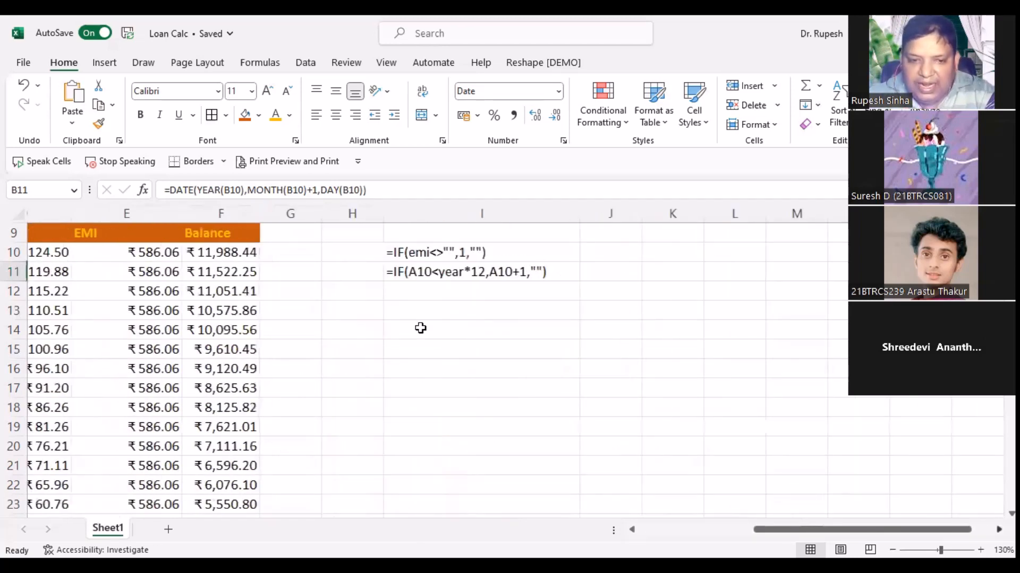
left_click(409, 322)
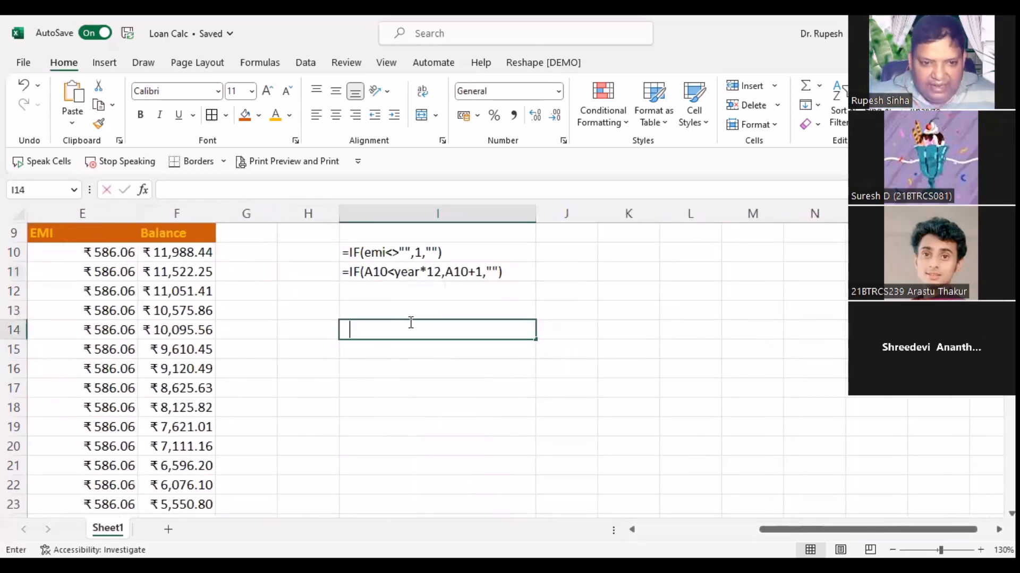
type("1")
key("Return")
left_click(408, 322)
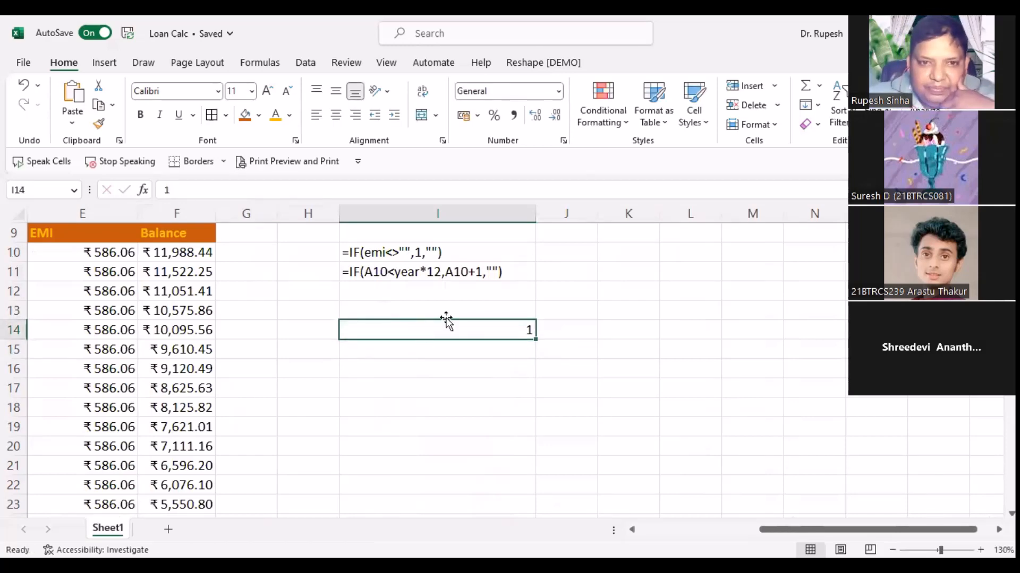
left_click(559, 91)
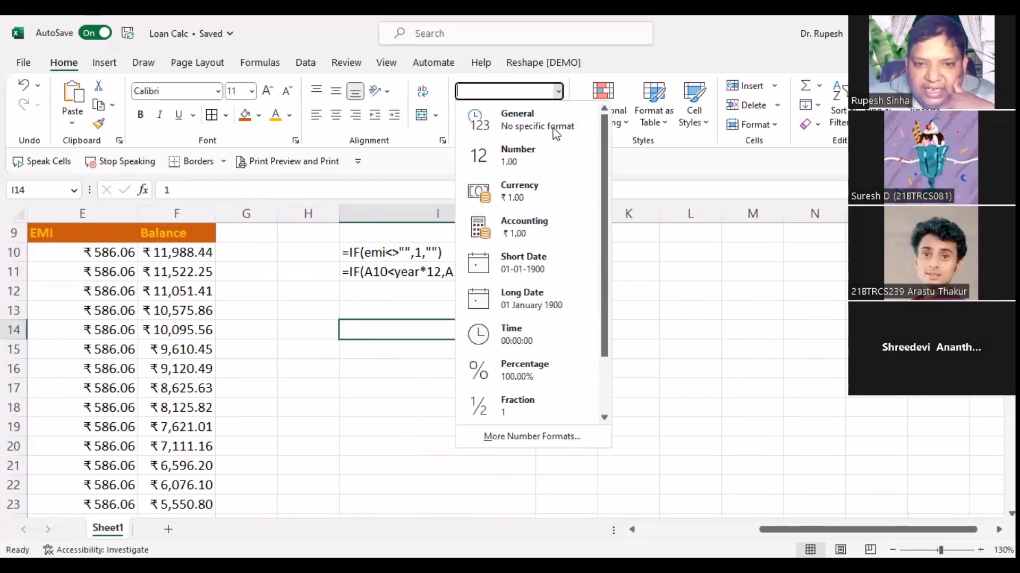
left_click(549, 264)
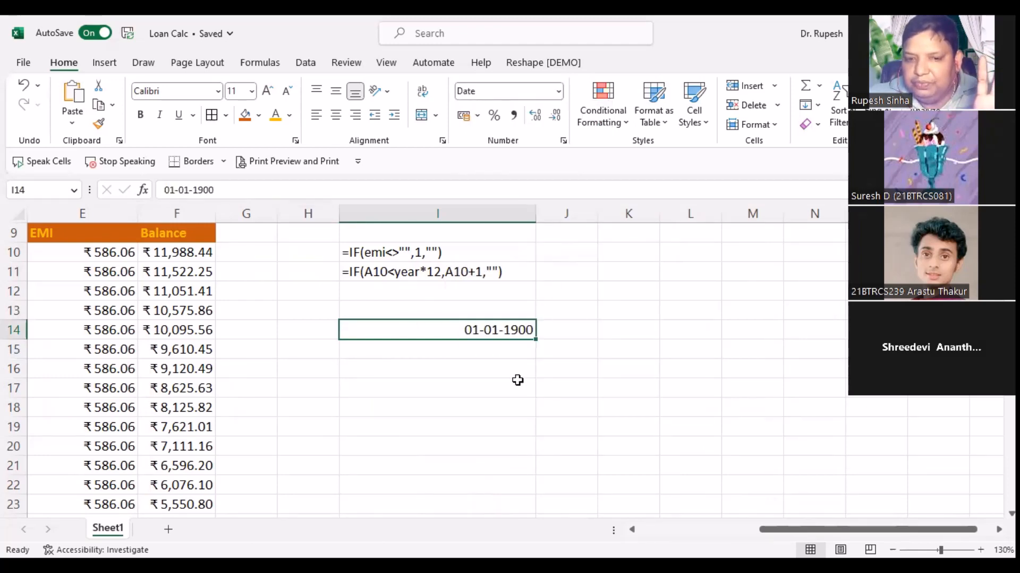
Step: Enter 01-04-2023 in I15 and switch it to Number format, showing 45017
left_click(474, 353)
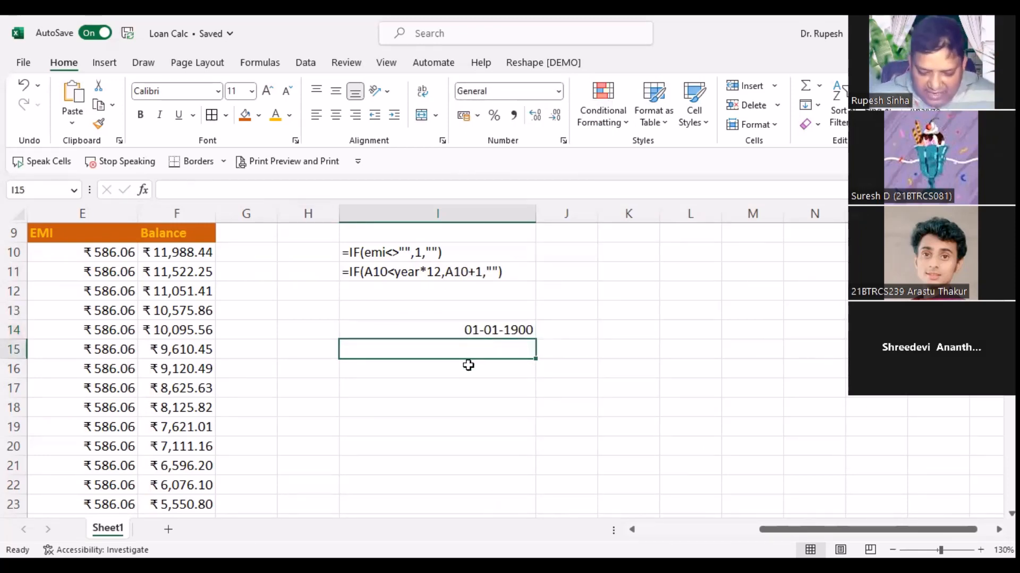
type("01-04-2023")
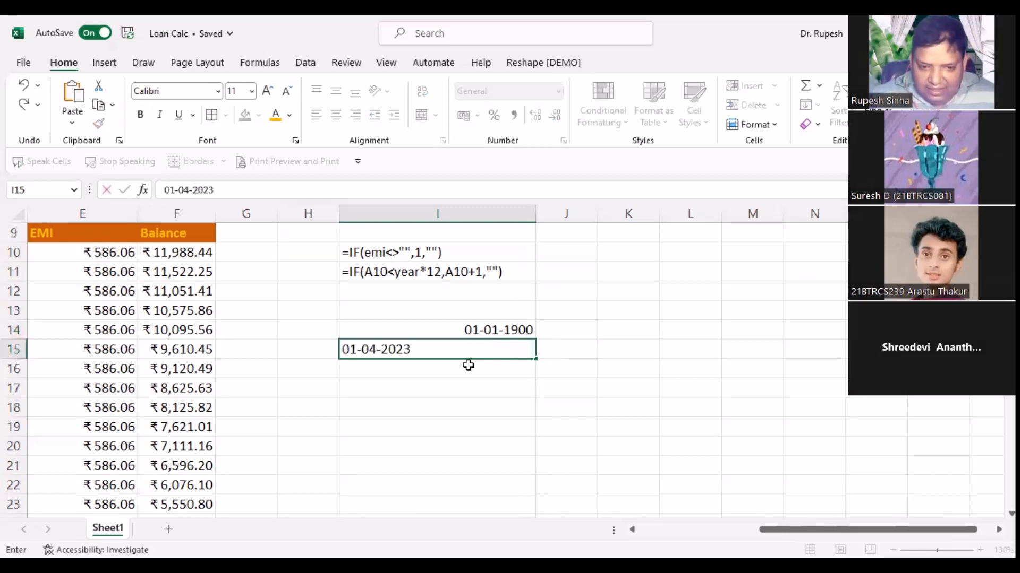
key("Return")
left_click(464, 349)
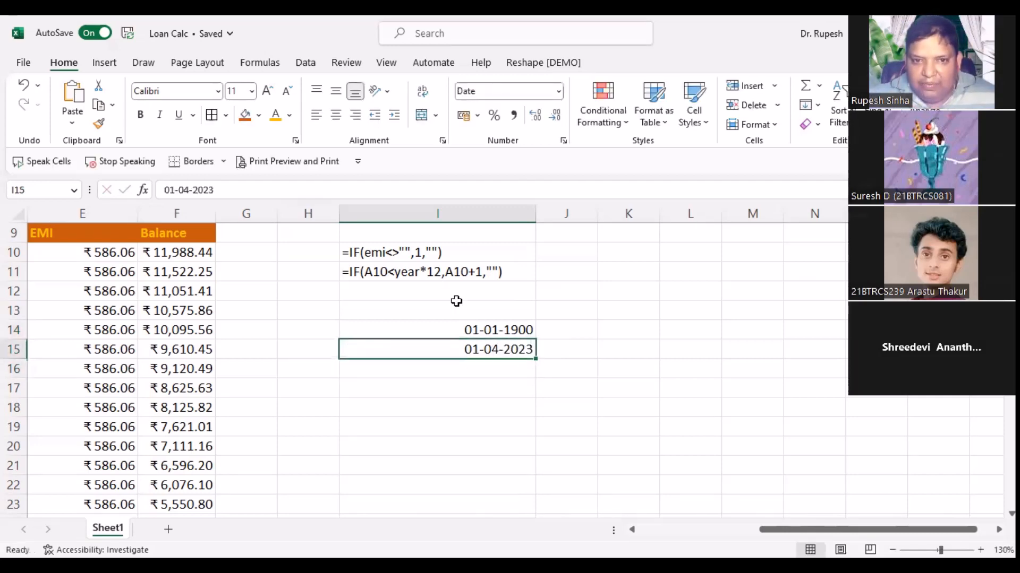
left_click(558, 91)
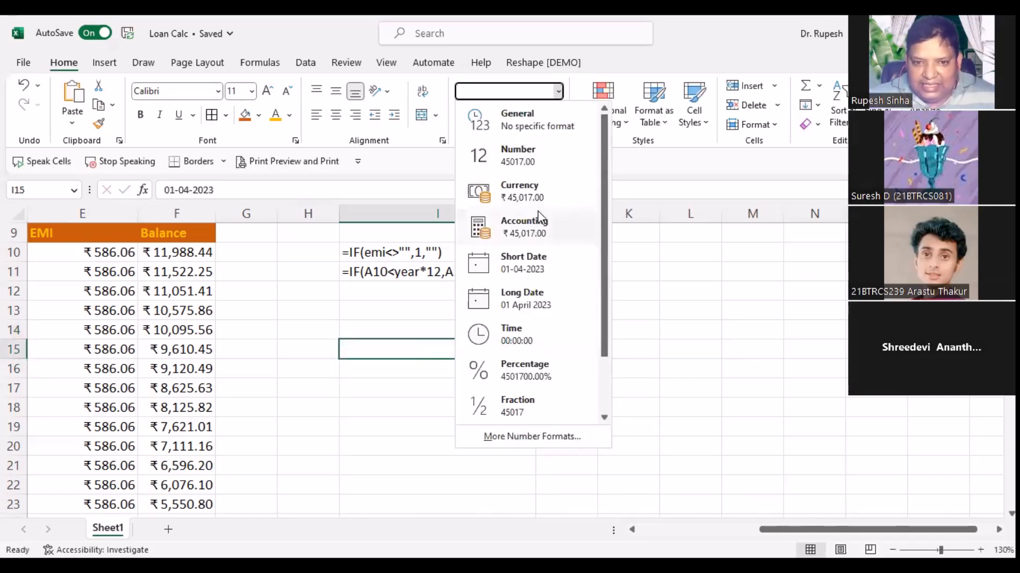
left_click(526, 164)
left_click(565, 433)
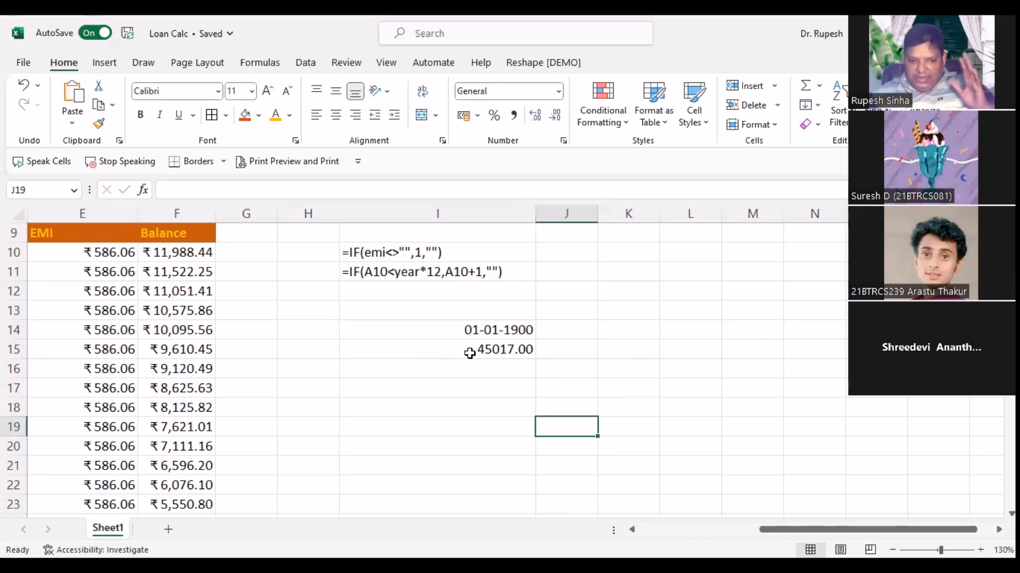
Step: Reformat I15 through Format Cells as a 14-03-2012 style date
left_click(469, 349)
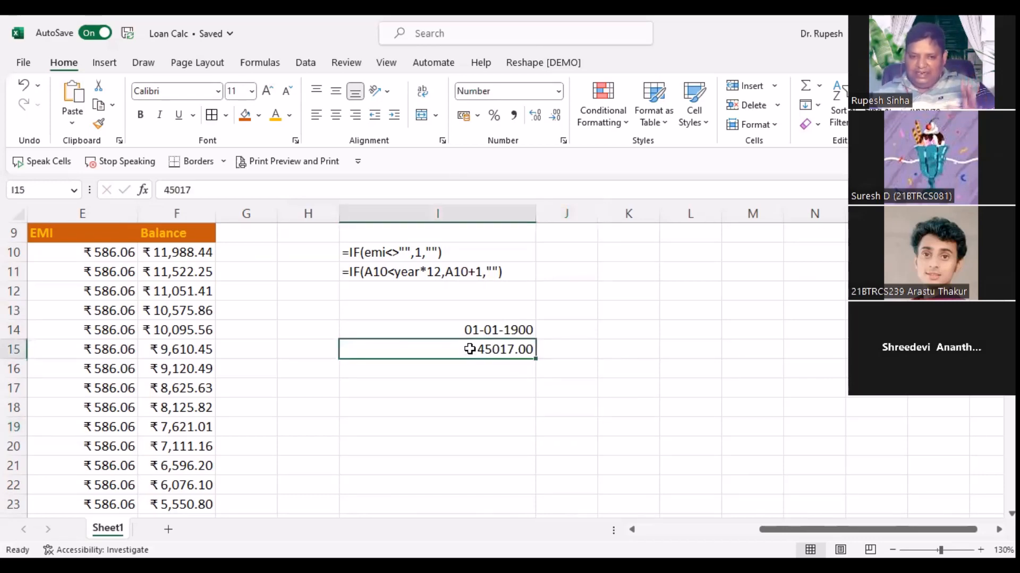
right_click(469, 349)
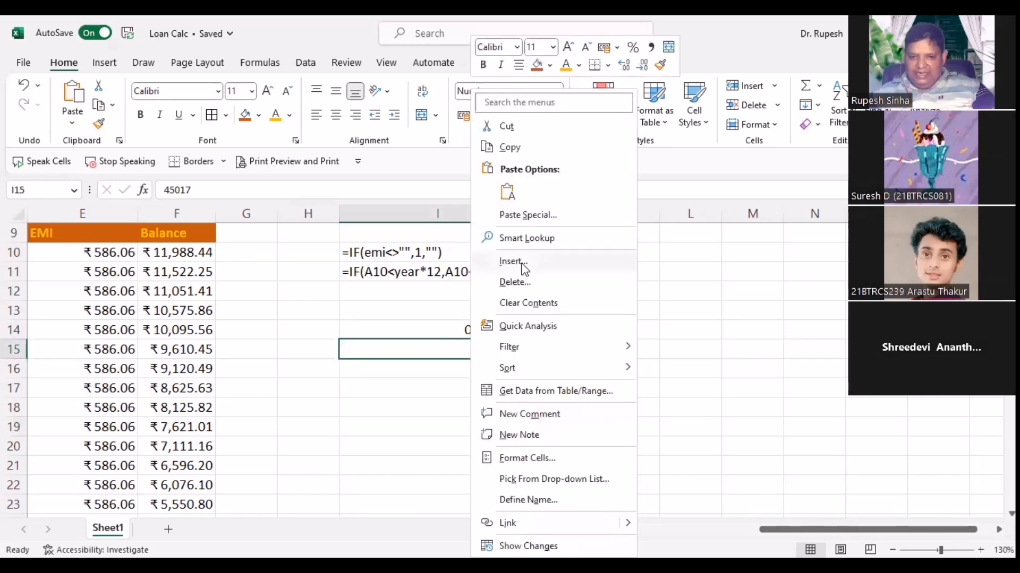
left_click(537, 459)
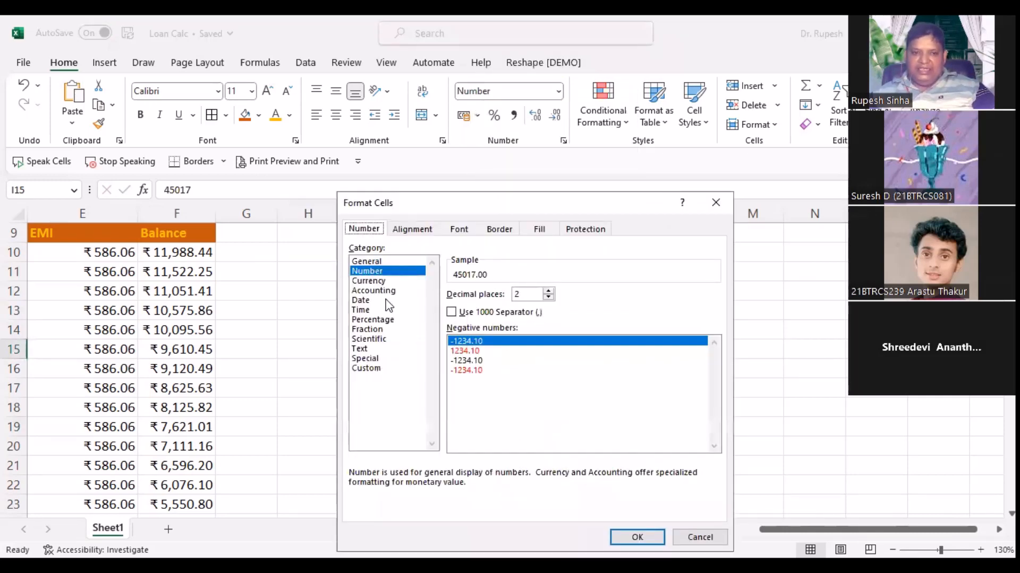
left_click(366, 300)
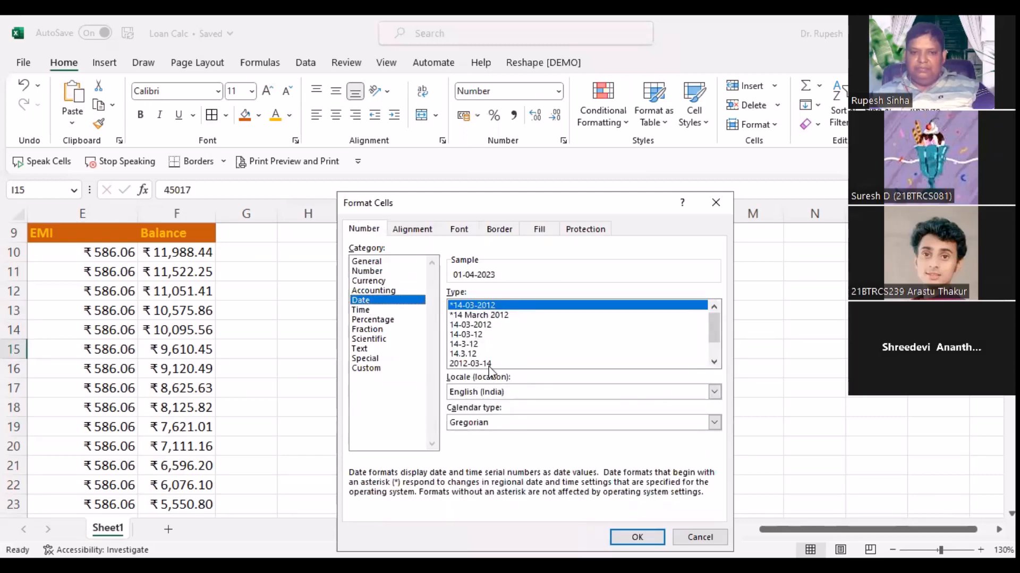
left_click(484, 326)
left_click(637, 537)
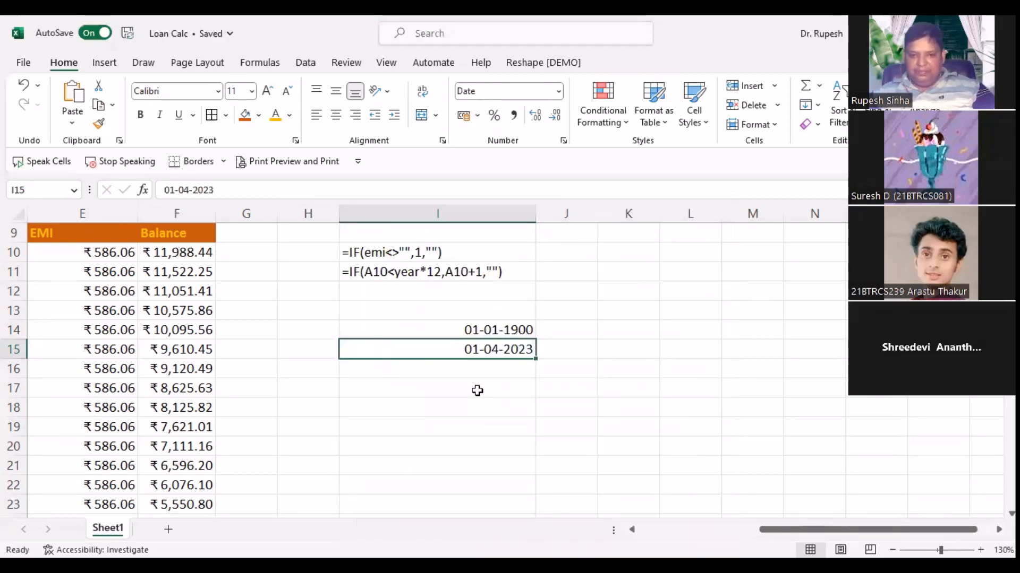
Step: Delete the test values in I14:I16
left_click(478, 391)
left_click_drag(496, 330, 493, 367)
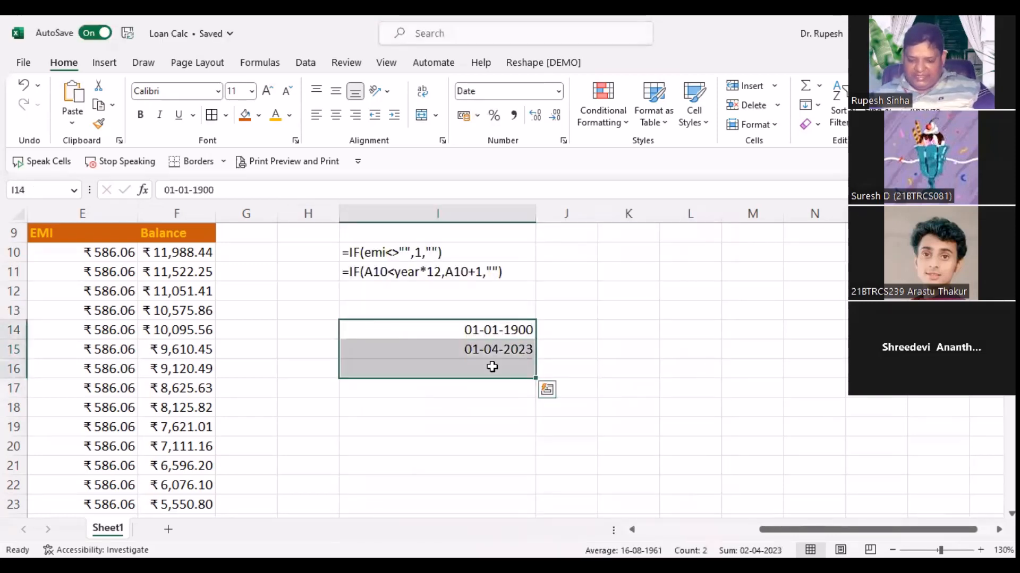
key("Delete")
key("Left")
key("ctrl+Left")
key("ctrl+Left")
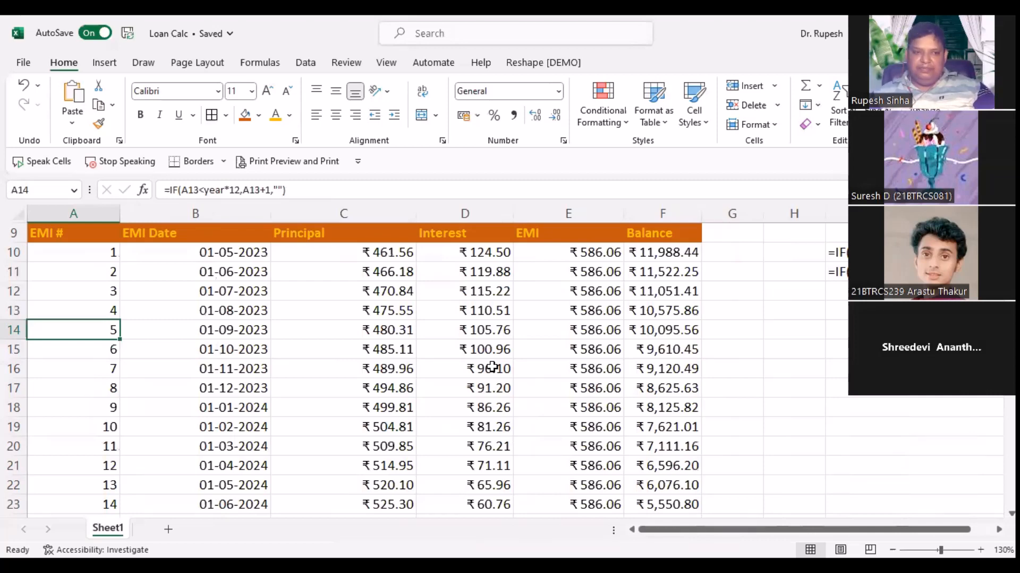
key("Right")
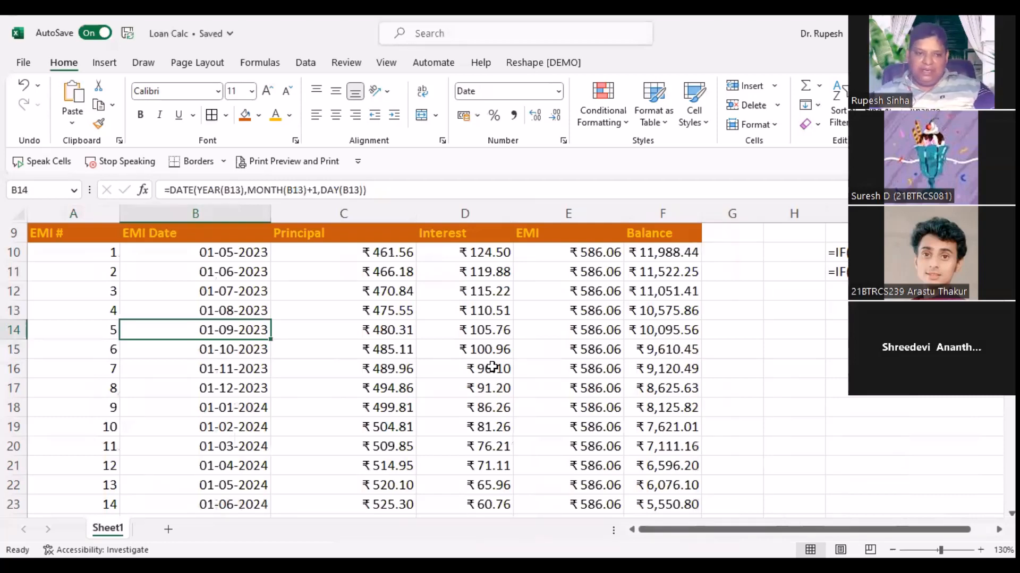
key("Left")
key("Right")
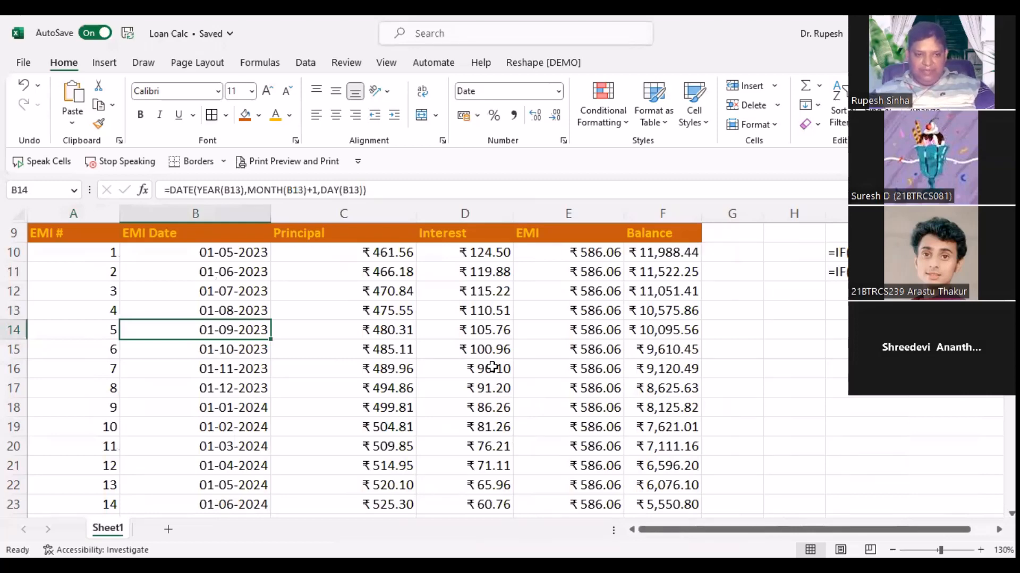
scroll(82, 312, "down", 7)
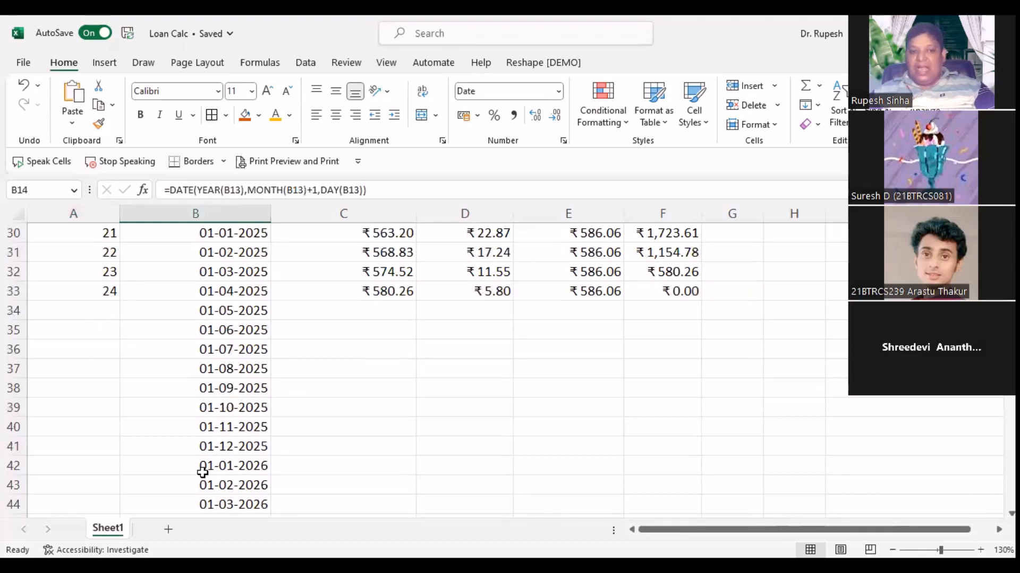
scroll(202, 472, "up", 6)
scroll(203, 472, "up", 4)
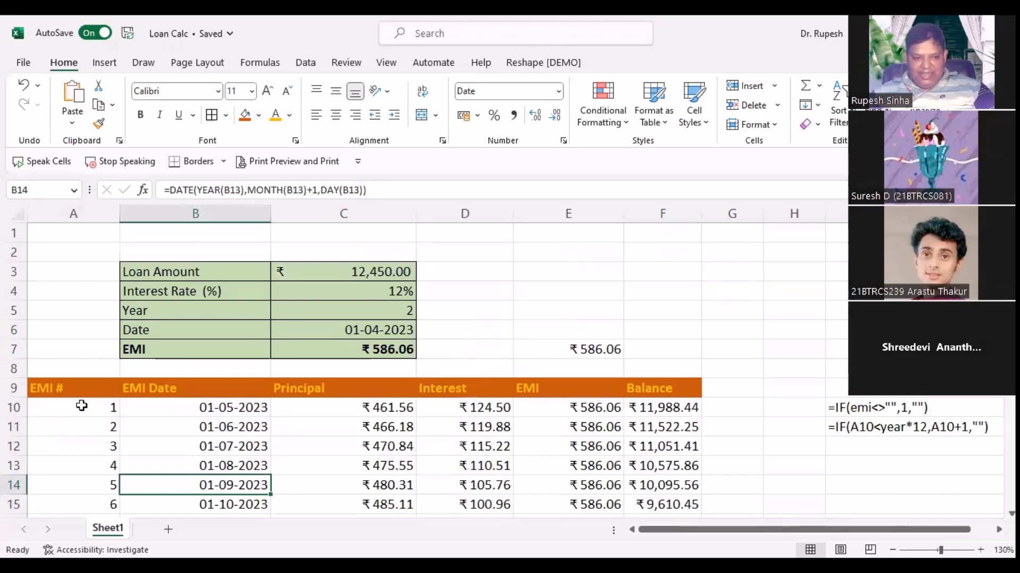
Step: Wrap B10's date formula in IF(A10<>"",…,"") so it stays blank without an EMI number
left_click(202, 406)
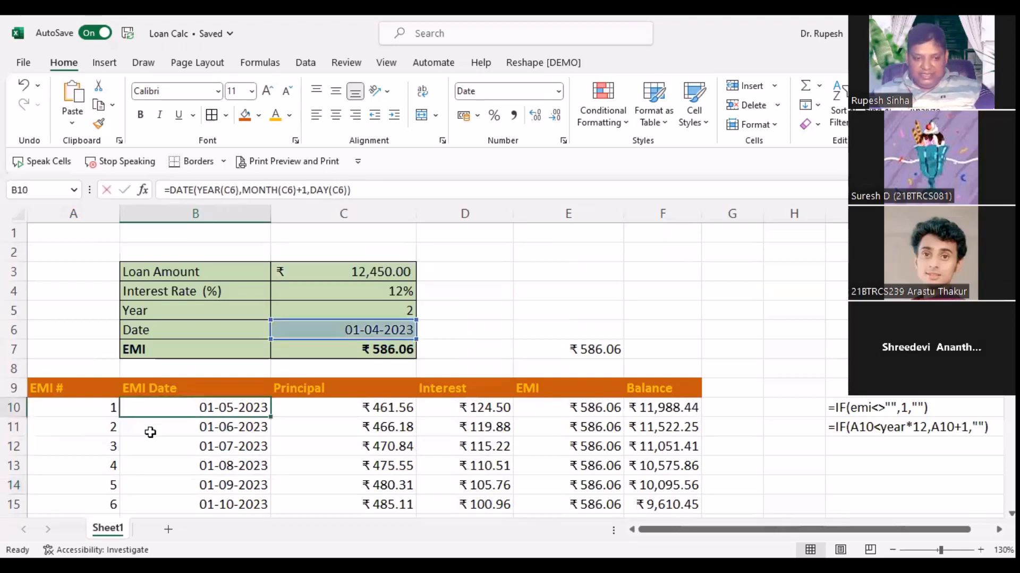
double_click(135, 408)
left_click(130, 408)
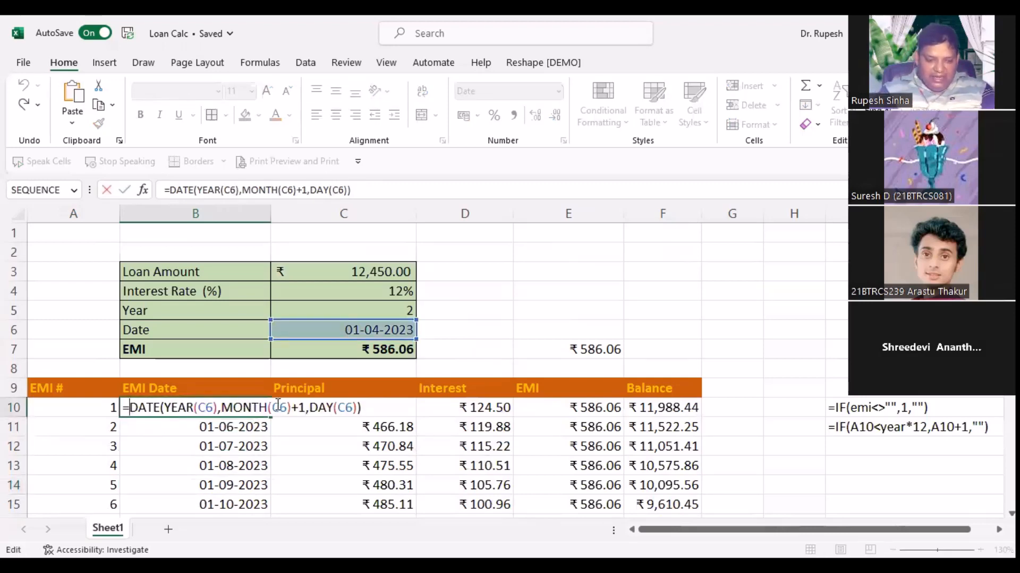
type("IF(")
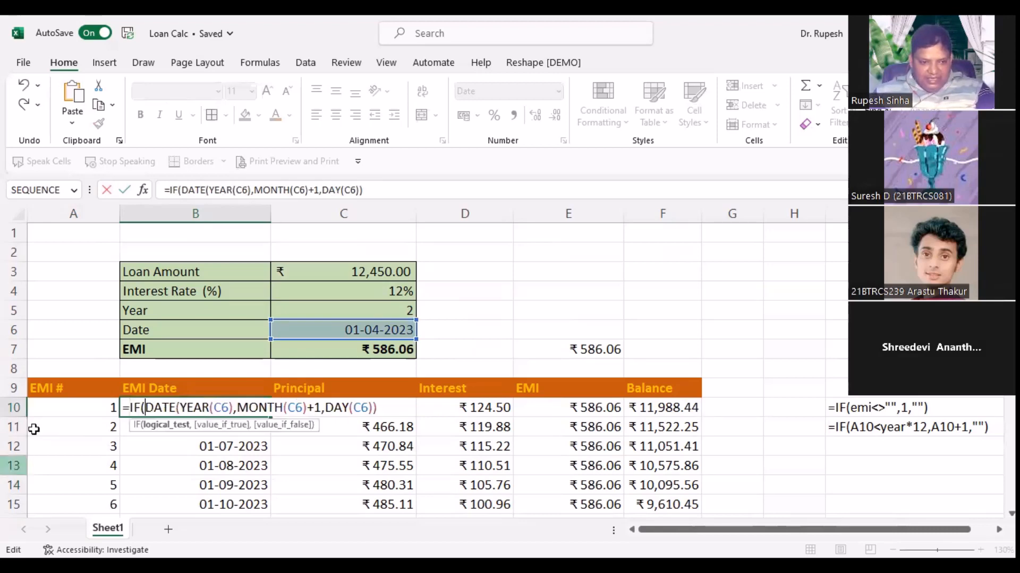
left_click(72, 407)
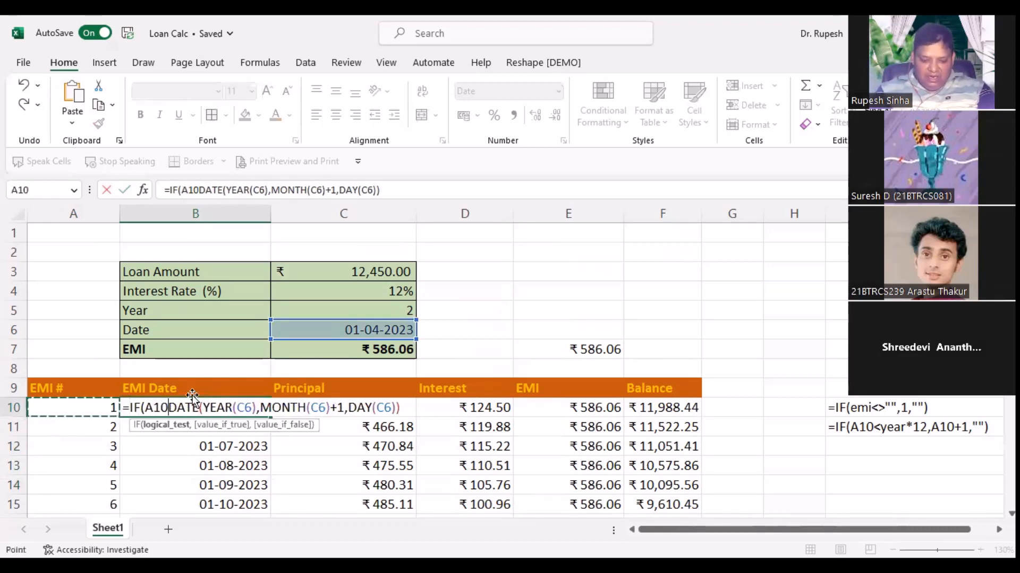
type("<>")
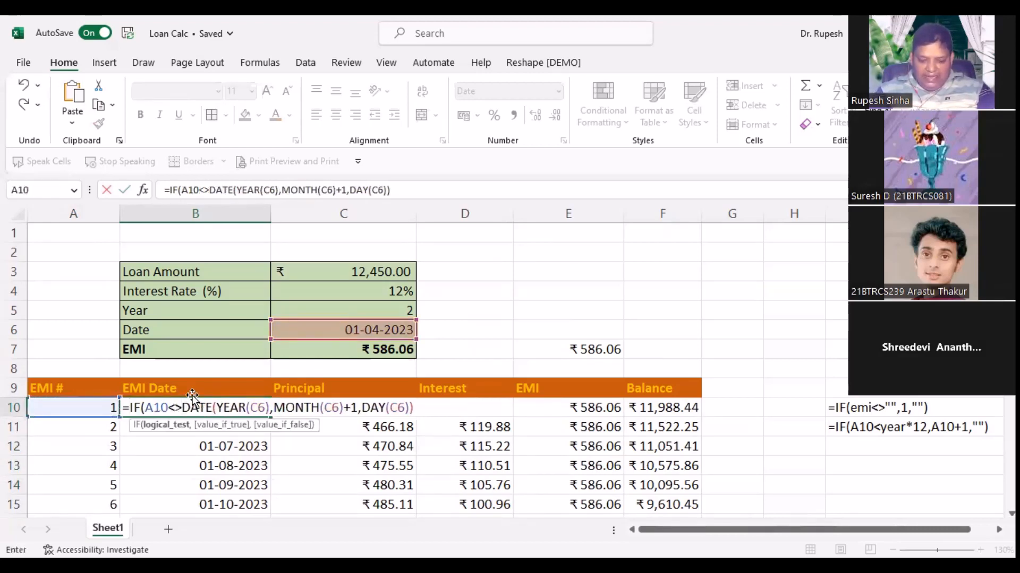
left_click(193, 397)
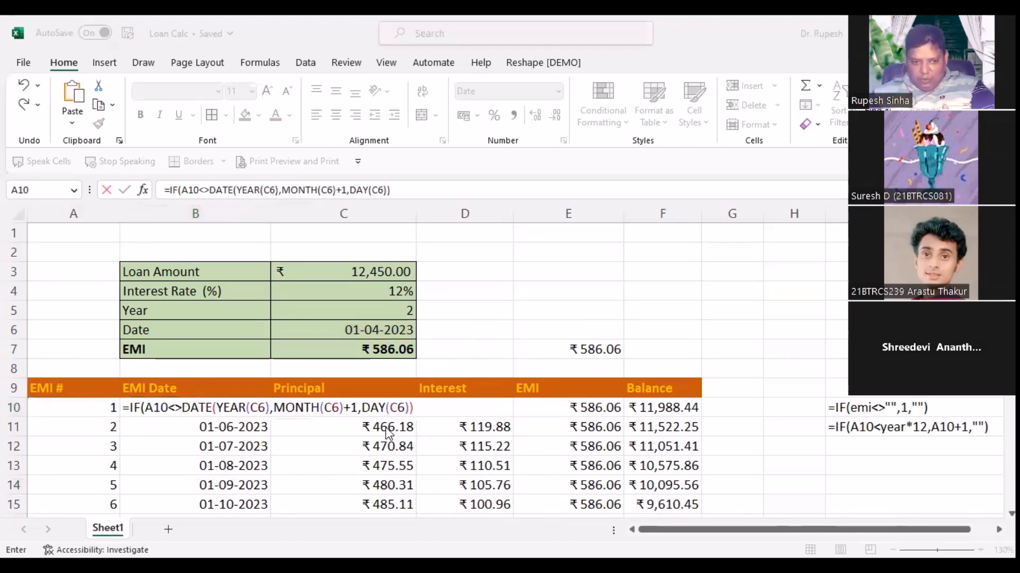
left_click(371, 333)
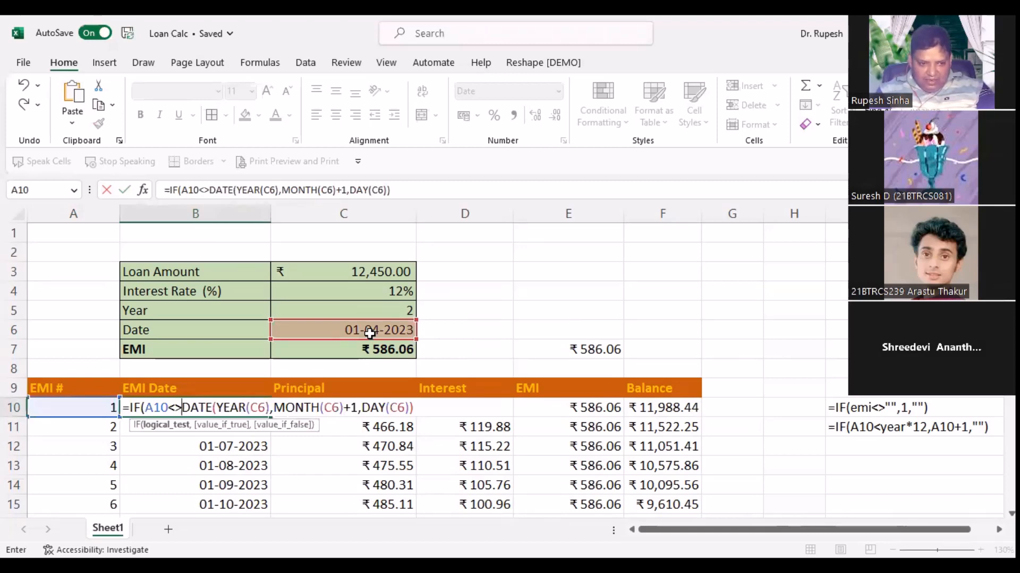
type("\"\"")
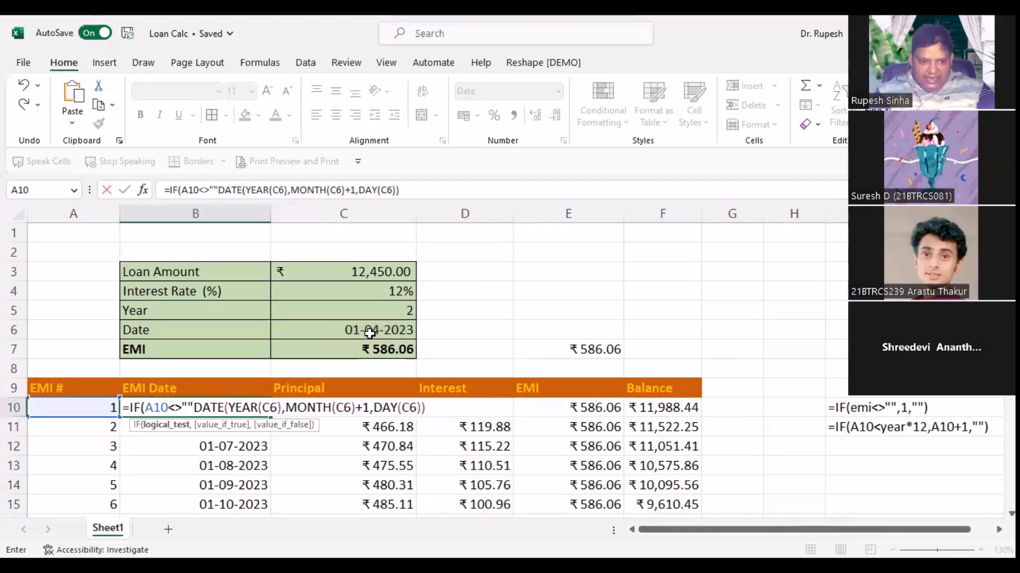
type(",")
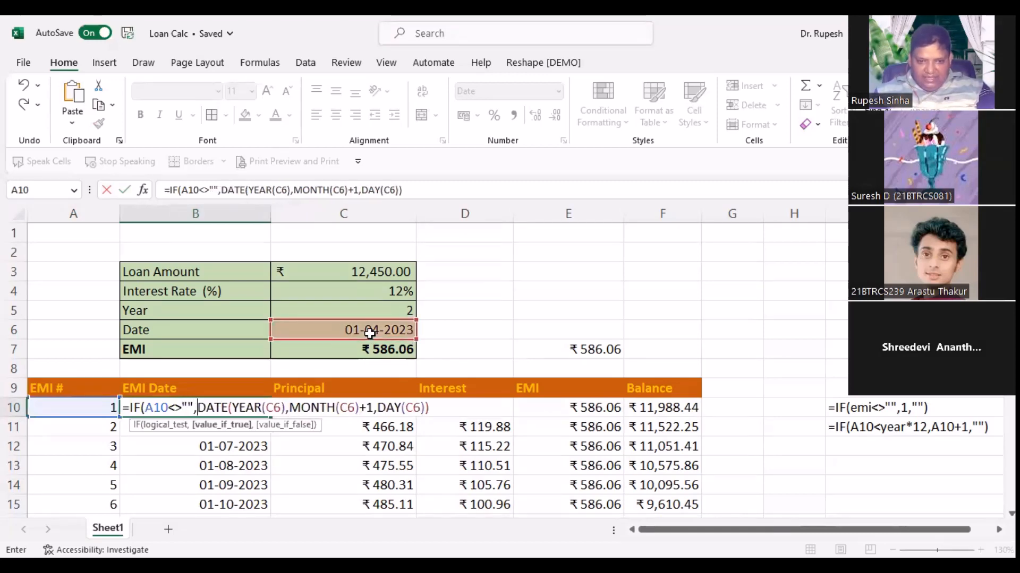
left_click(447, 408)
type(",\"\"")
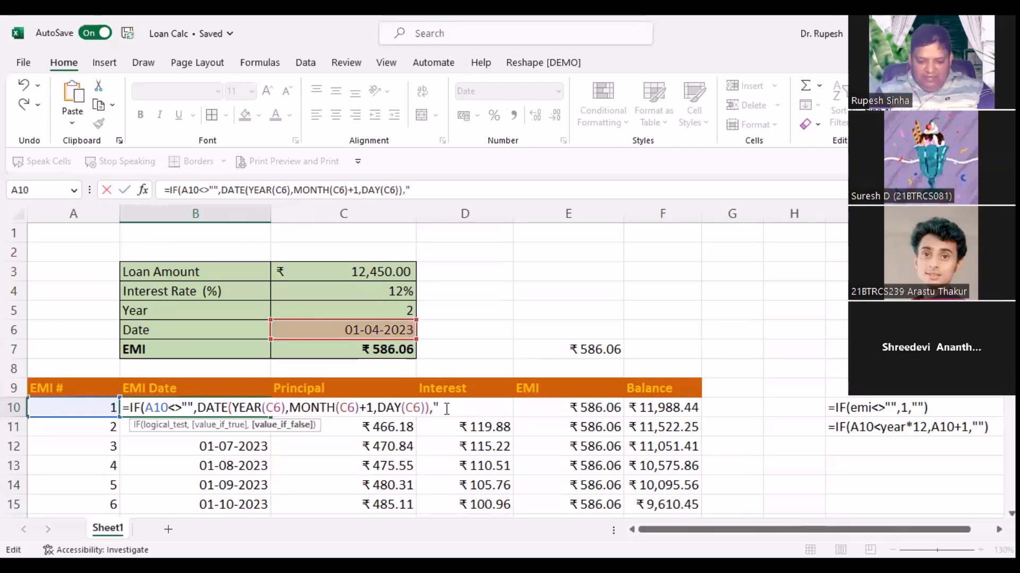
type(")")
key("Return")
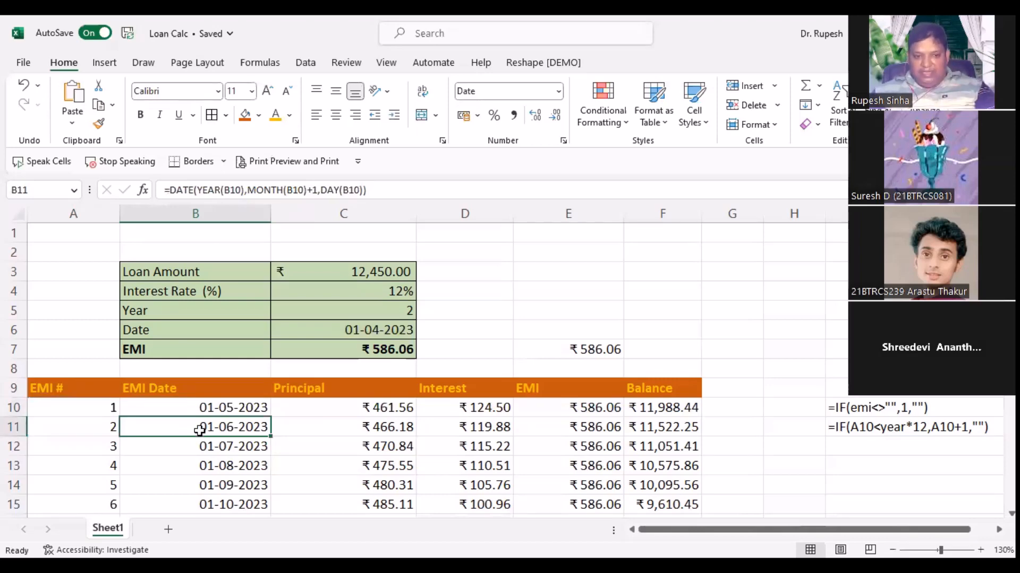
Step: Wrap B11's date formula in IF(A11<>"",…,"") the same way
double_click(240, 425)
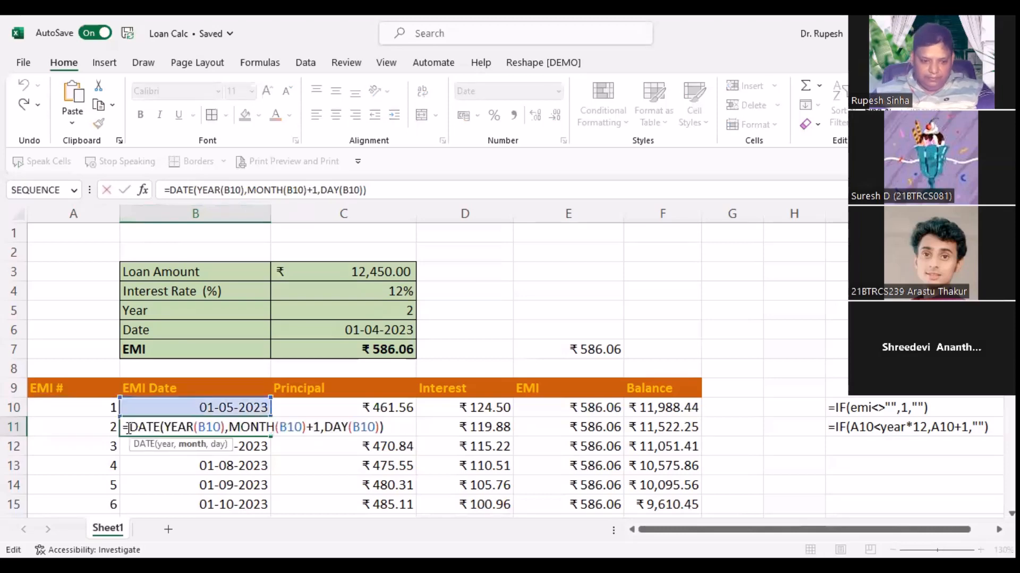
left_click(129, 428)
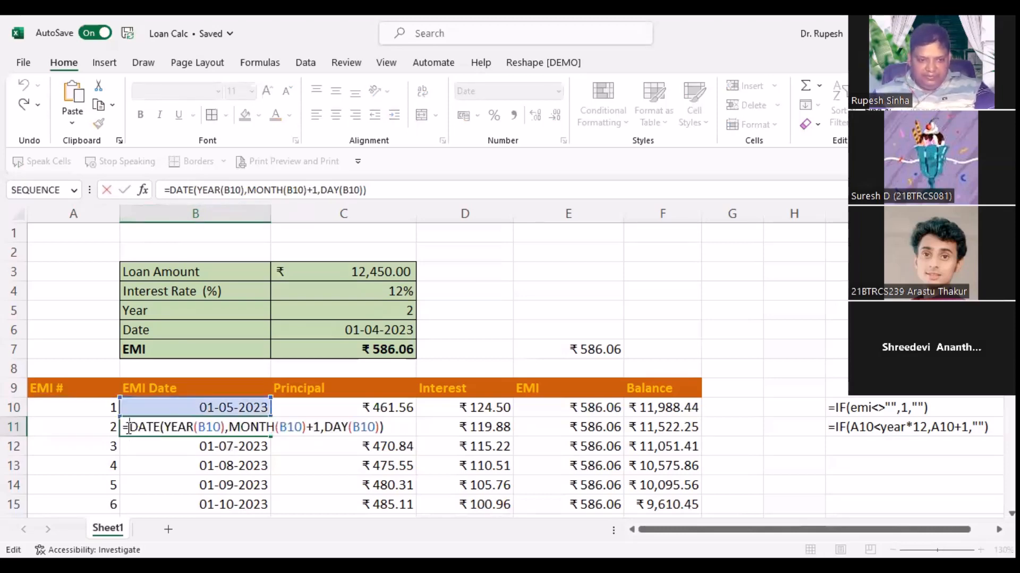
type("IF(")
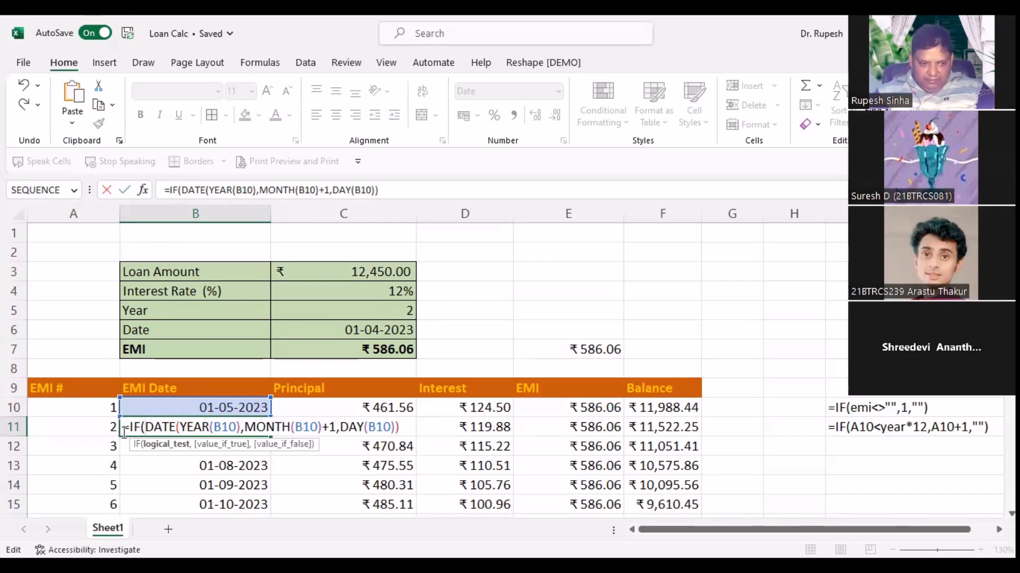
left_click(88, 428)
type("<>\"")
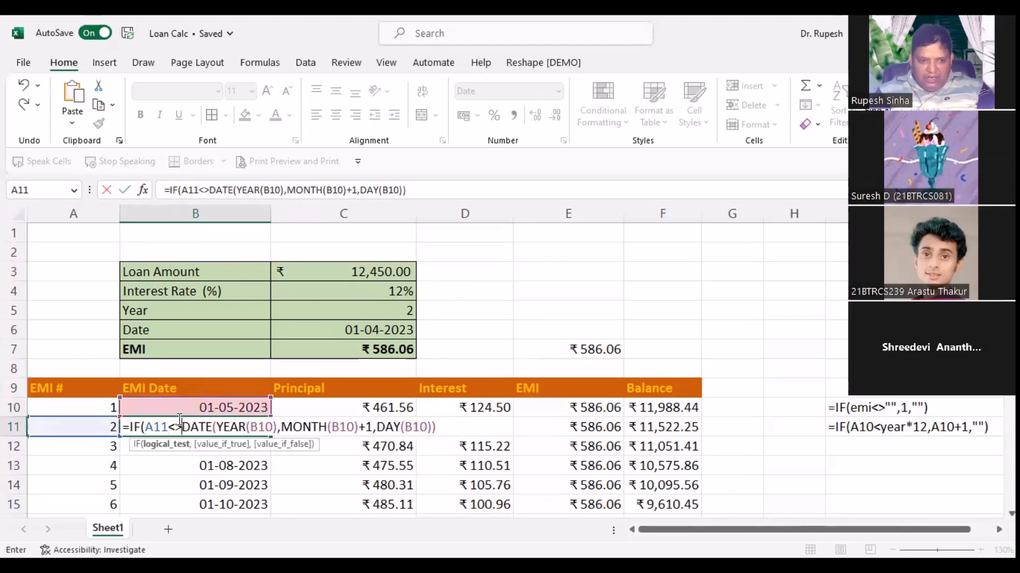
type("\"")
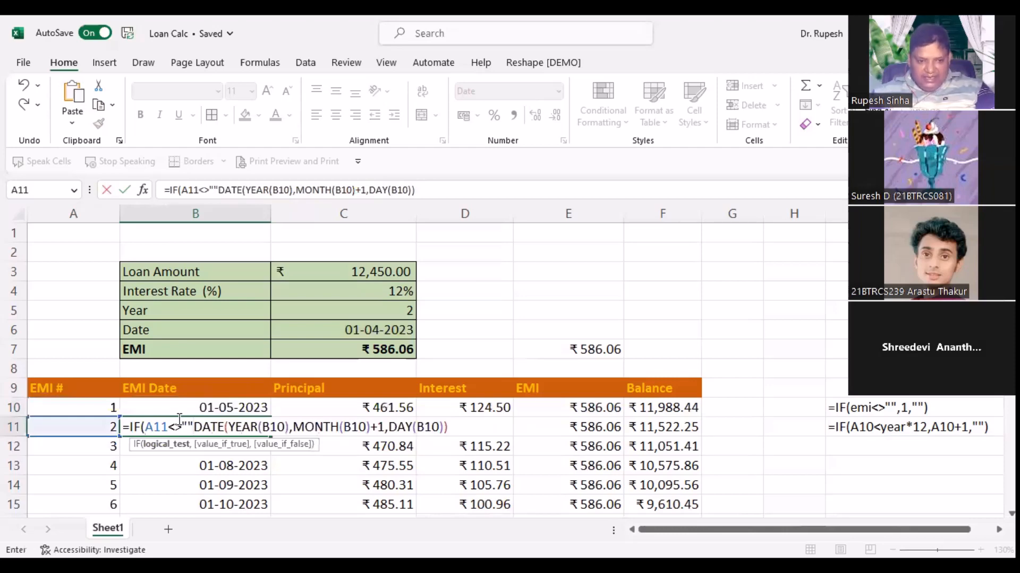
type(",")
left_click(454, 426)
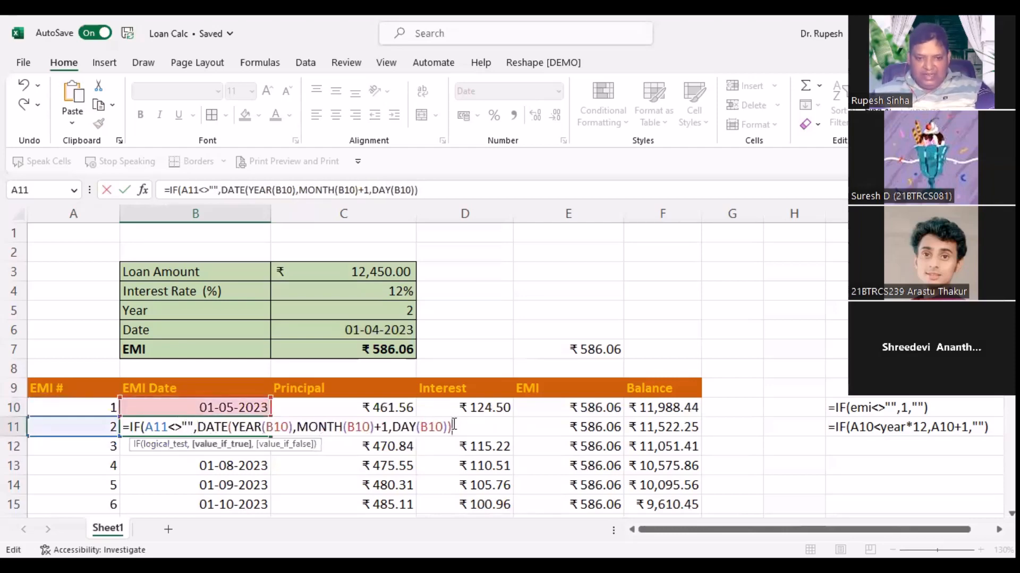
type(",\"\")")
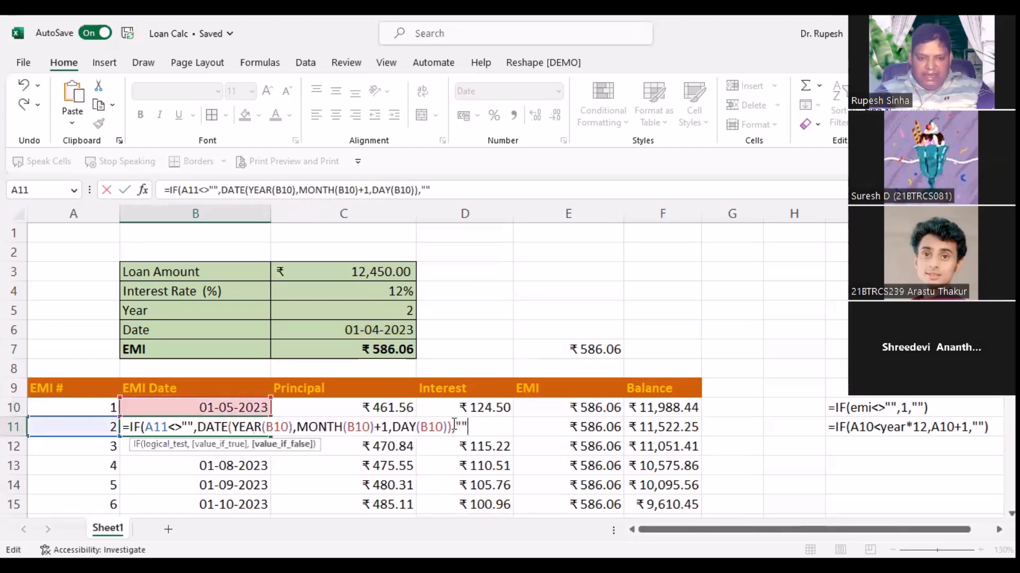
key("Return")
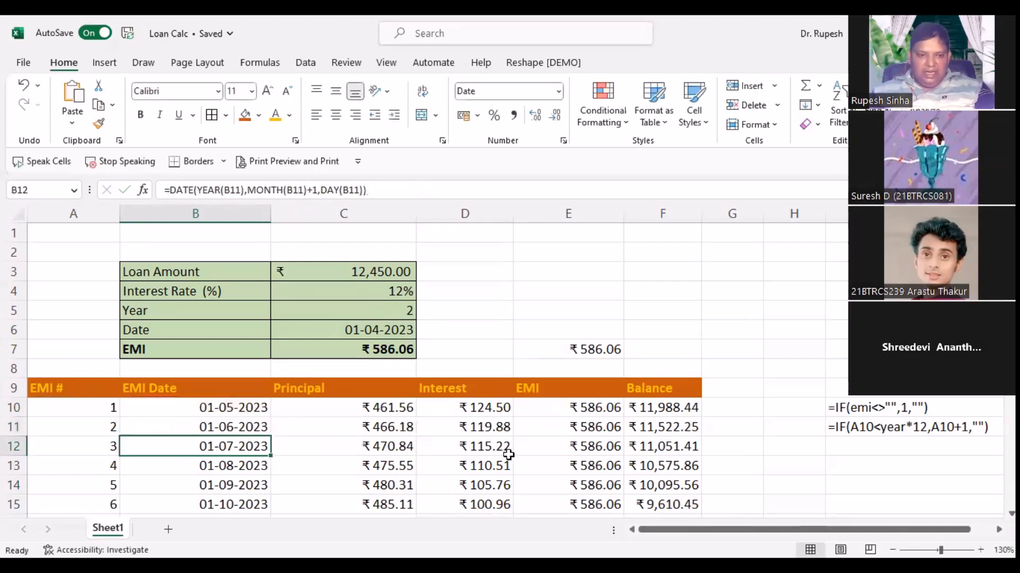
Step: Set the loan term in C5 to 0.5 years
left_click(256, 426)
scroll(362, 394, "down", 8)
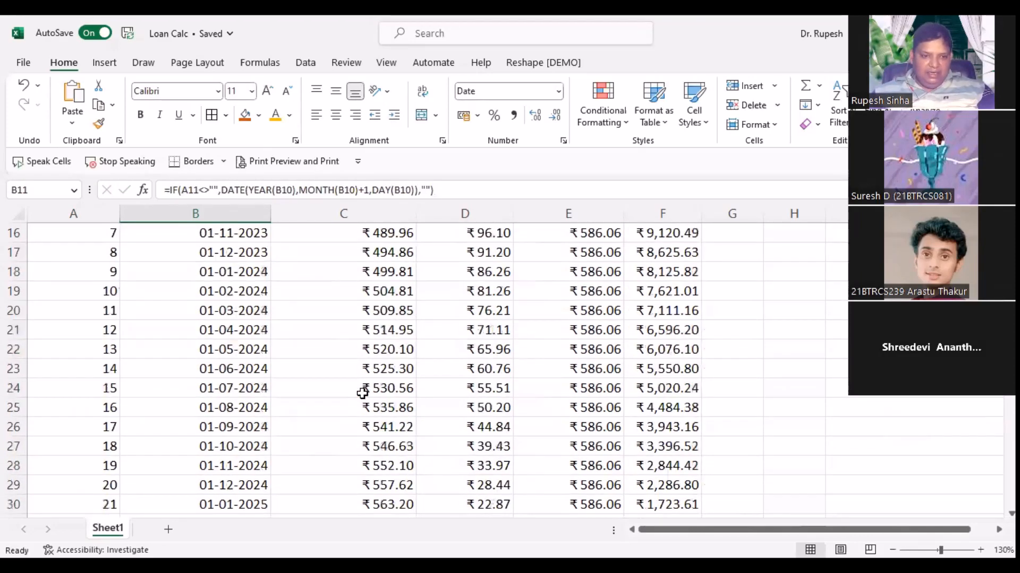
scroll(362, 393, "up", 8)
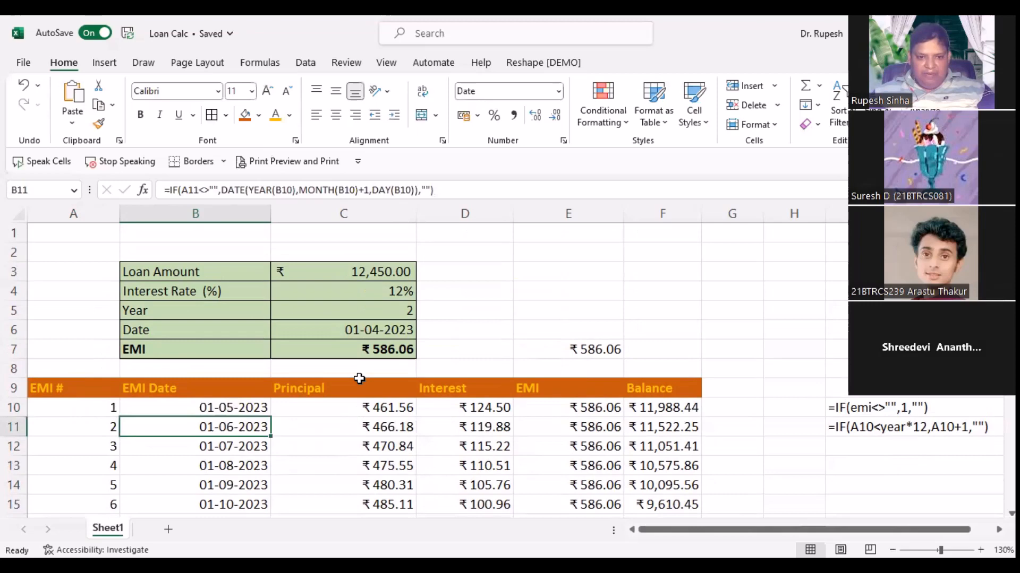
left_click(396, 307)
type(".5")
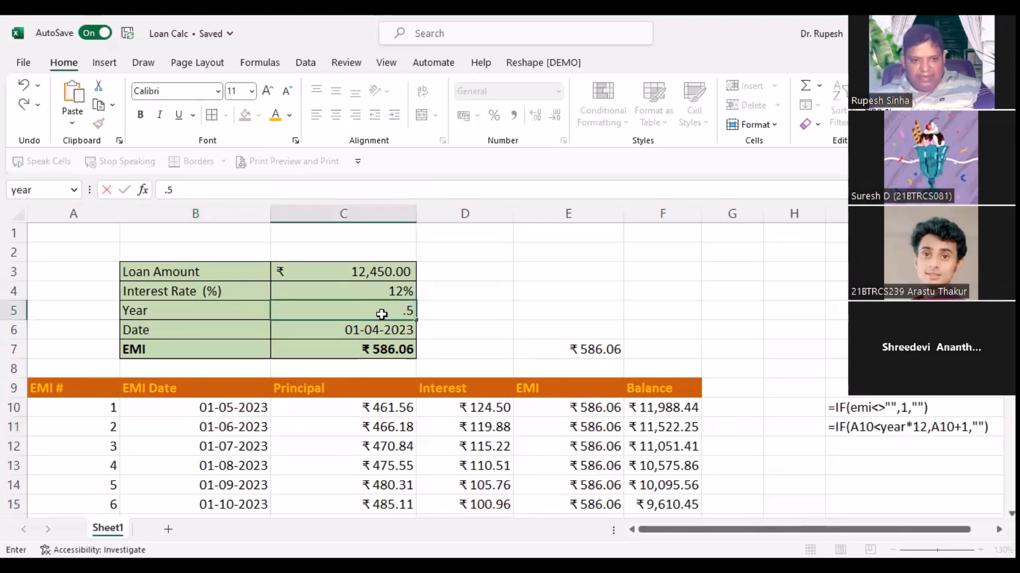
key("Return")
Step: Copy B11's conditional date formula down the EMI Date column
scroll(392, 325, "down", 2)
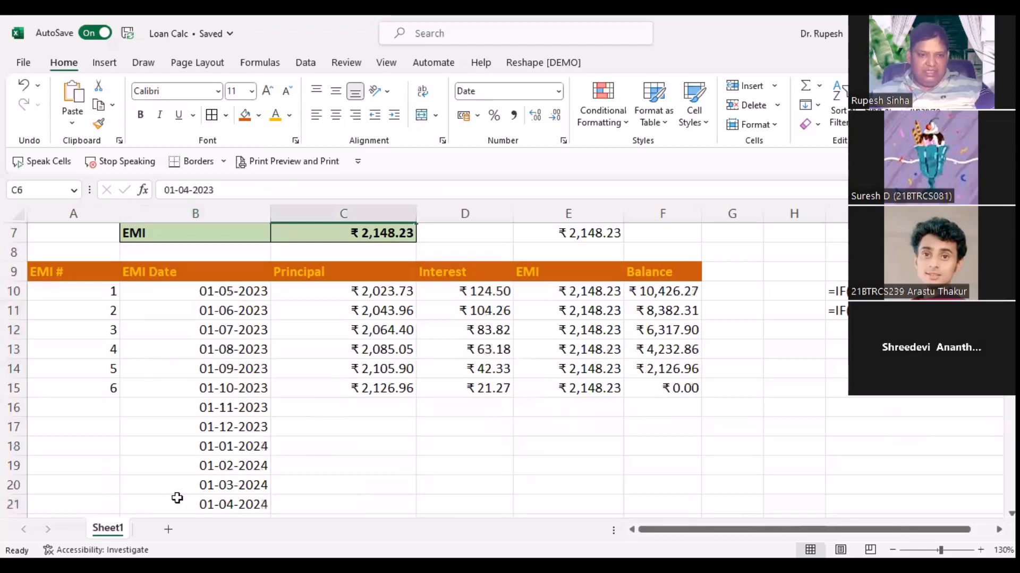
left_click(262, 313)
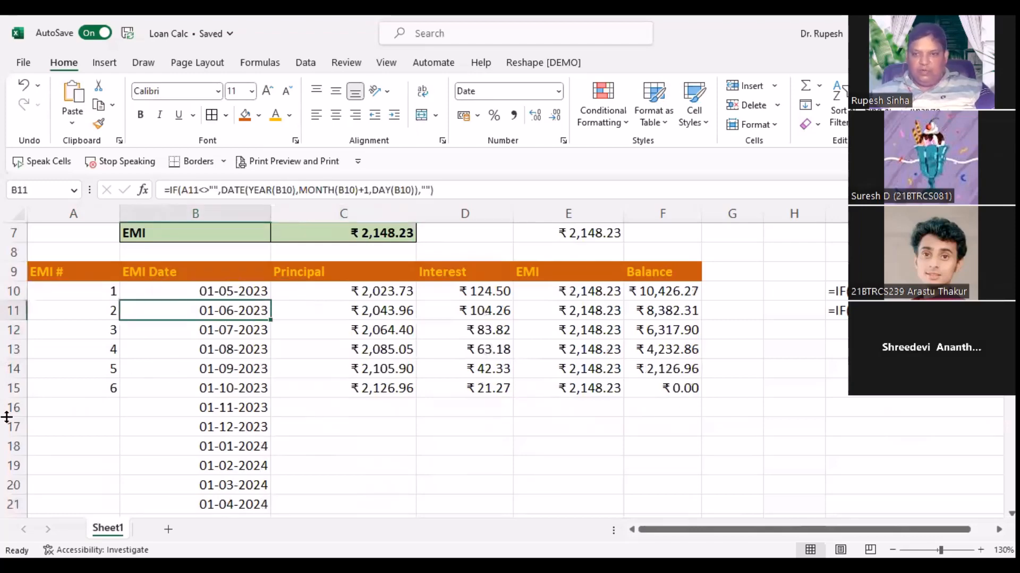
left_click_drag(273, 320, 275, 509)
scroll(223, 450, "down", 4)
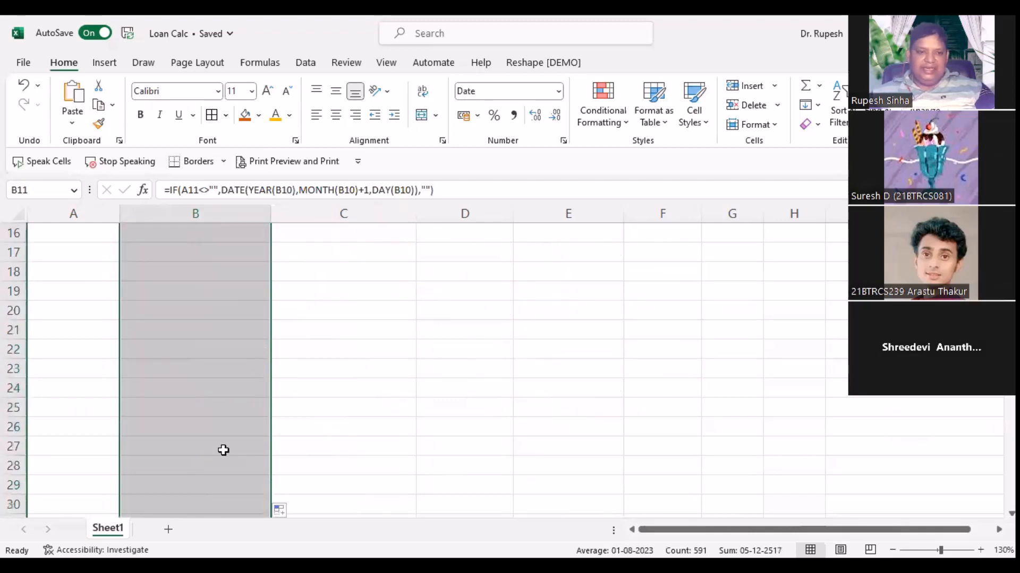
scroll(223, 452, "up", 5)
scroll(223, 455, "down", 2)
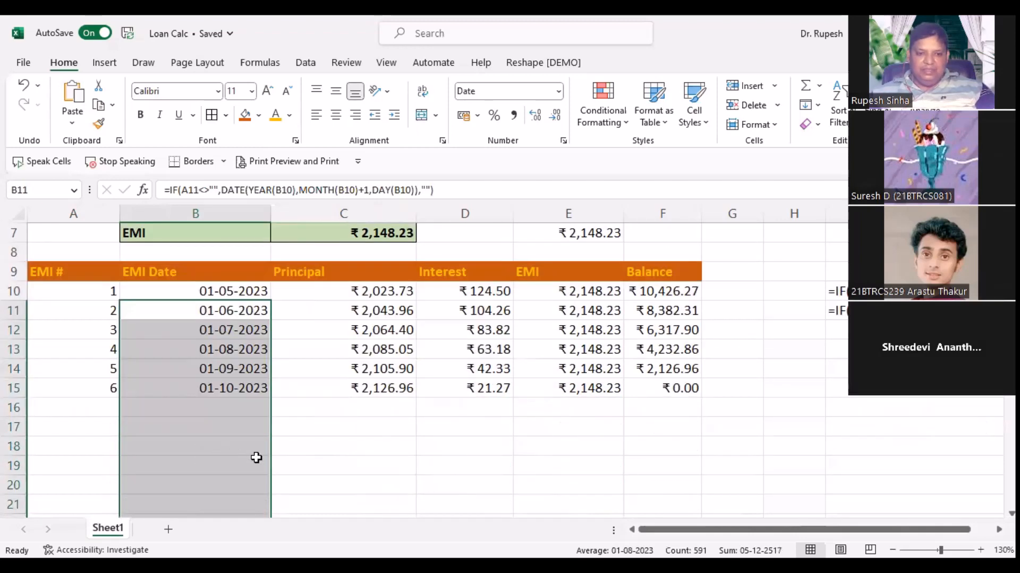
left_click(434, 459)
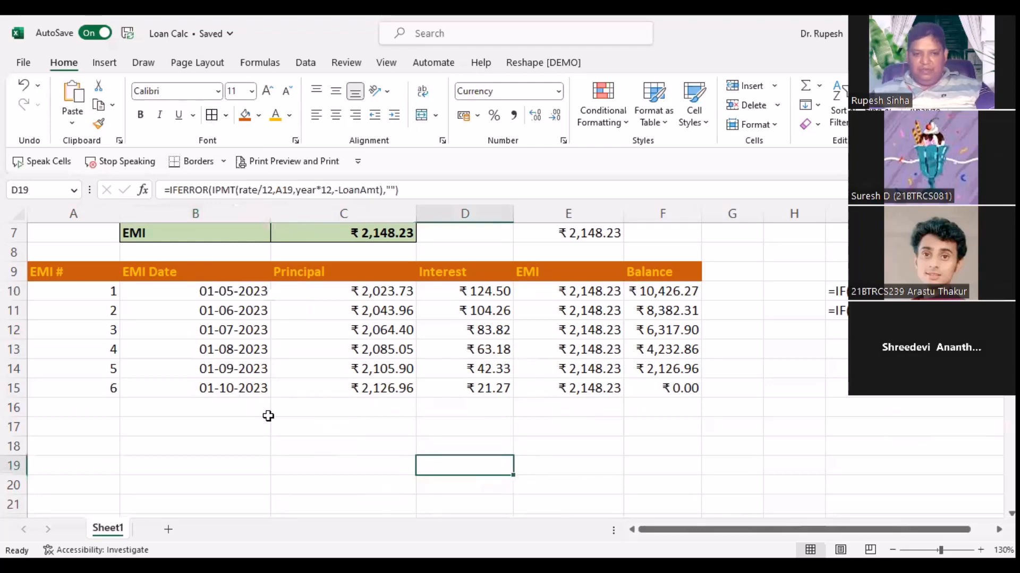
scroll(268, 416, "up", 2)
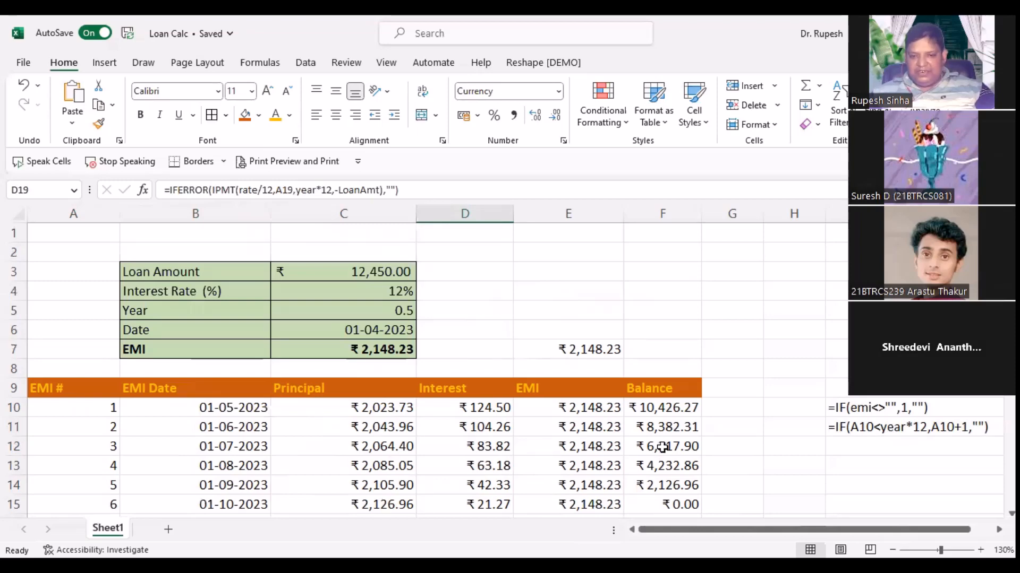
Step: Middle-align schedule A10:F17 and shrink its font from 11 to 9
left_click(56, 406)
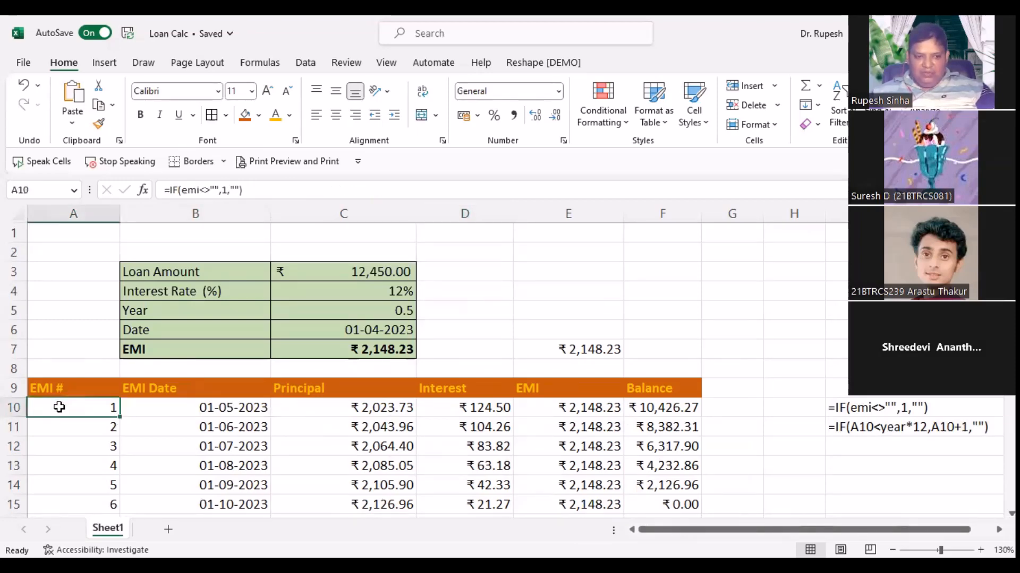
key("ctrl+shift+Down")
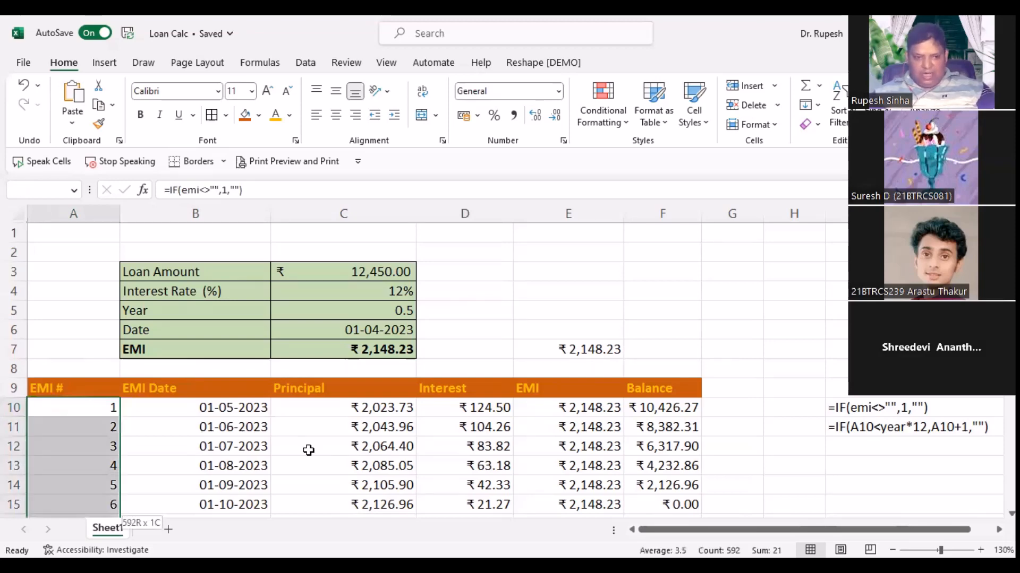
key("ctrl+shift+Right")
scroll(318, 452, "up", 20)
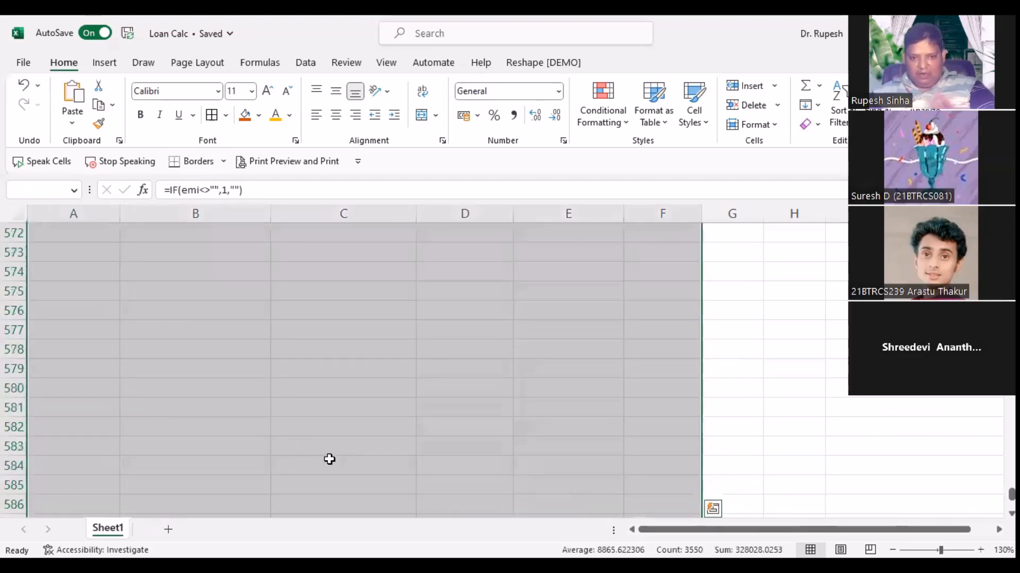
left_click(335, 115)
left_click(338, 93)
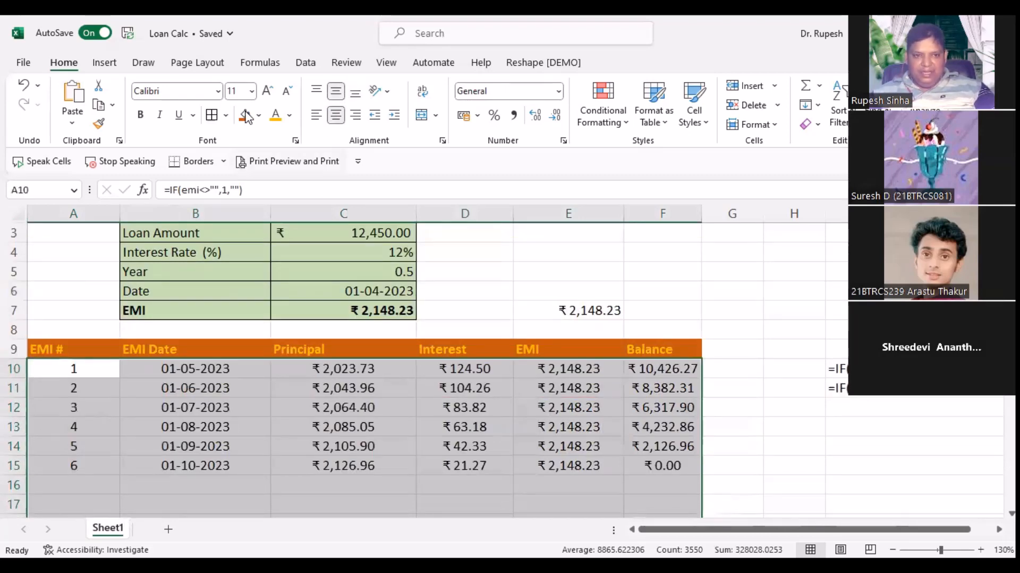
left_click(288, 92)
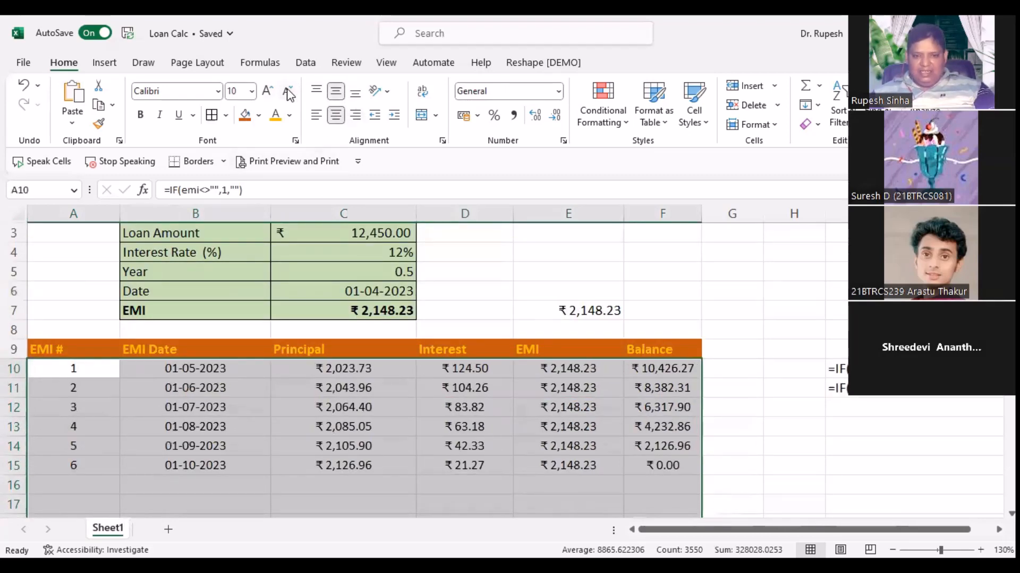
left_click(288, 93)
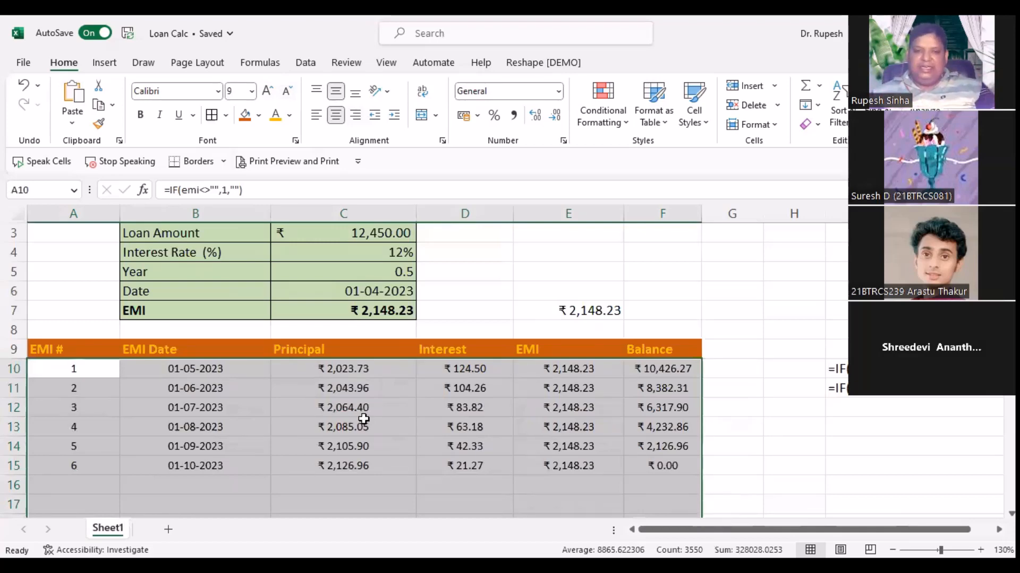
left_click(651, 280)
scroll(370, 303, "up", 1)
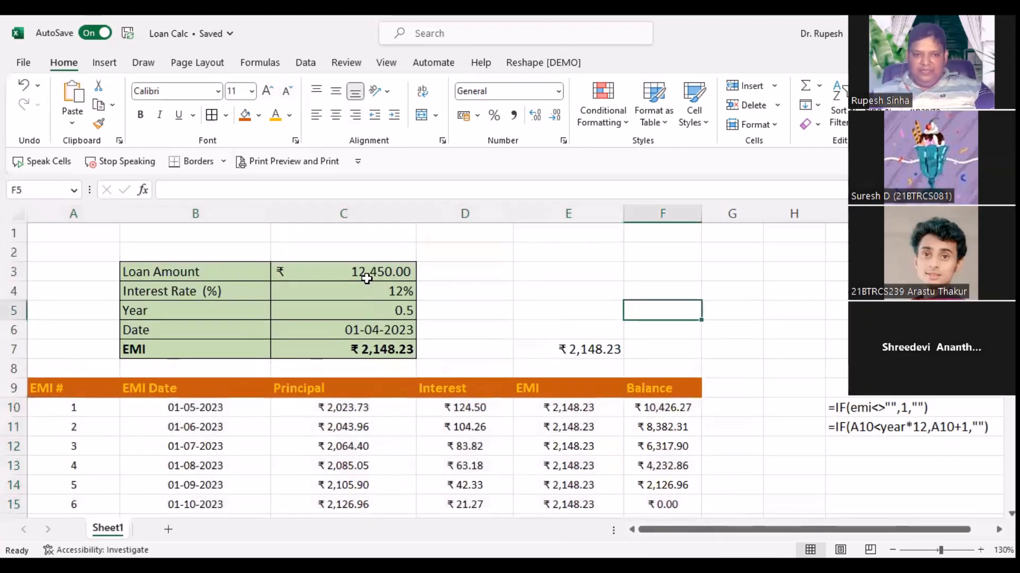
Step: Clear the loan input values in C3:C6
left_click_drag(358, 271, 360, 331)
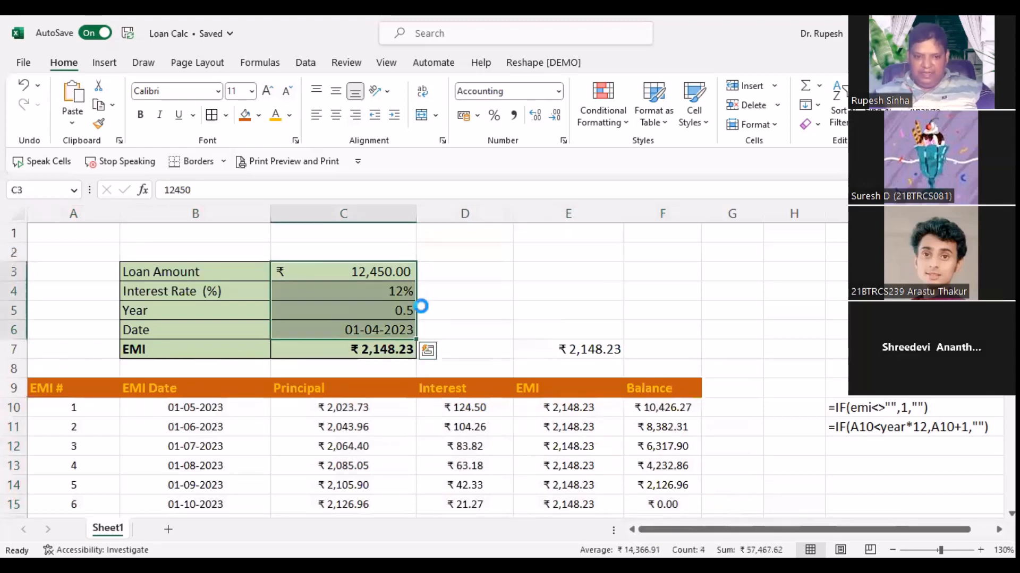
key("Delete")
scroll(605, 393, "down", 2)
scroll(600, 395, "up", 2)
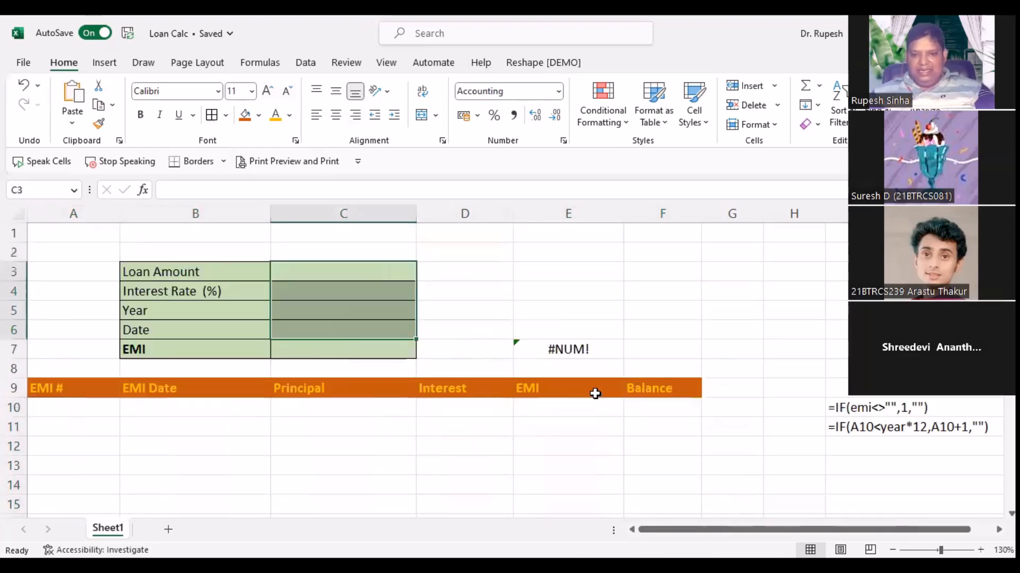
Step: Delete the #NUM! EMI check formula in E7
left_click(566, 350)
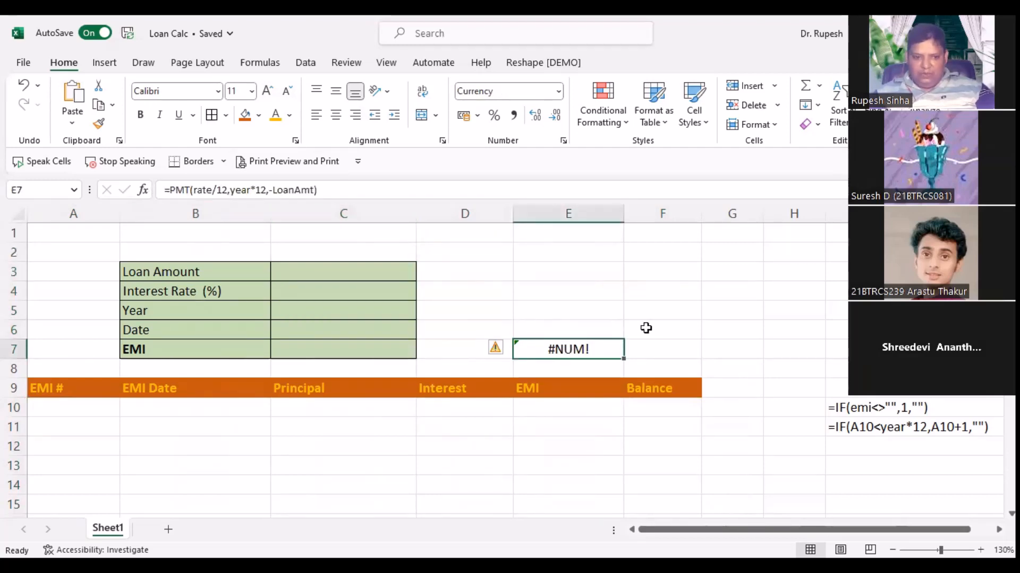
key("Delete")
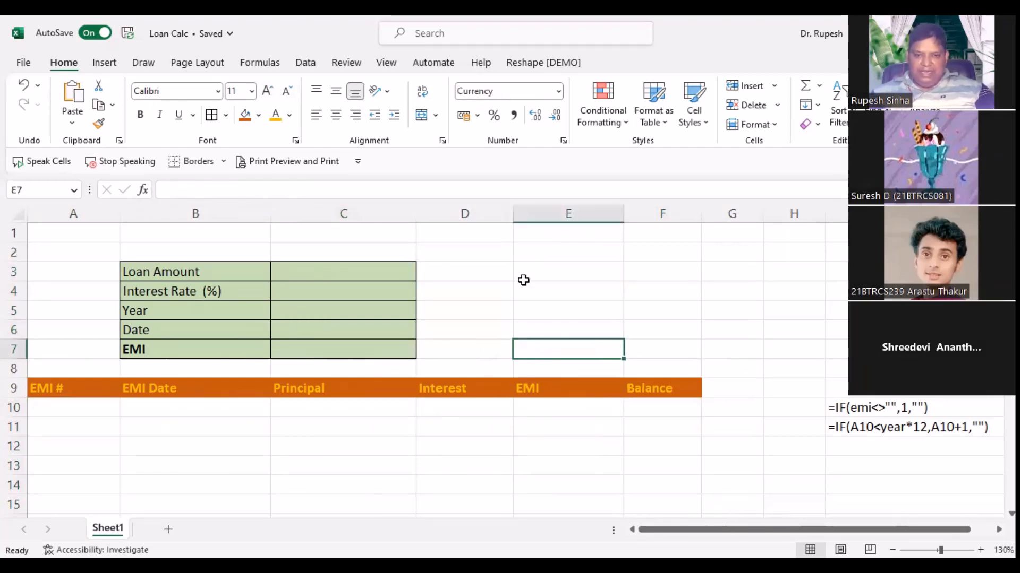
key("Up")
key("Up")
key("Right")
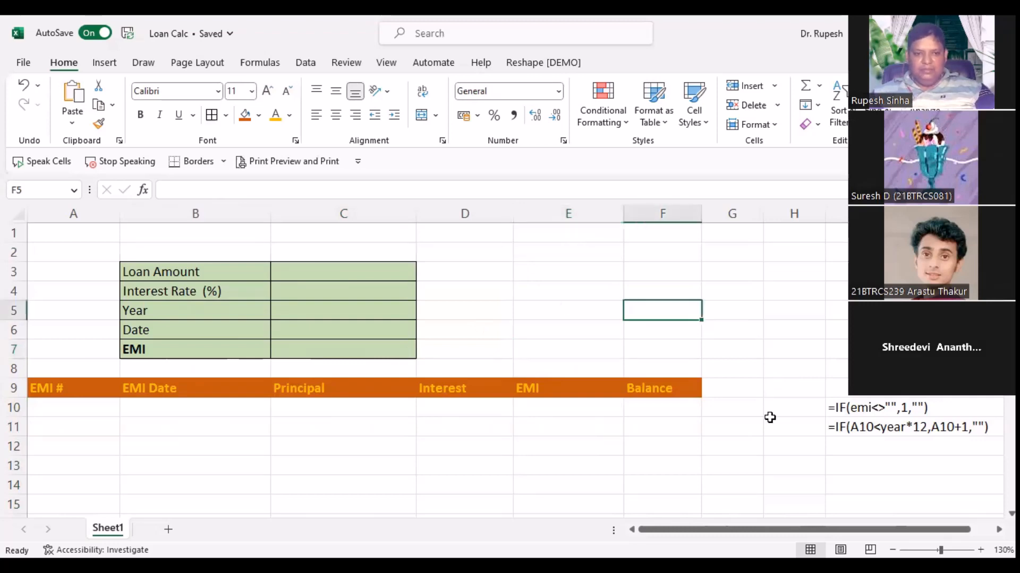
key("Left")
key("Left")
key("Left")
key("Up")
key("Up")
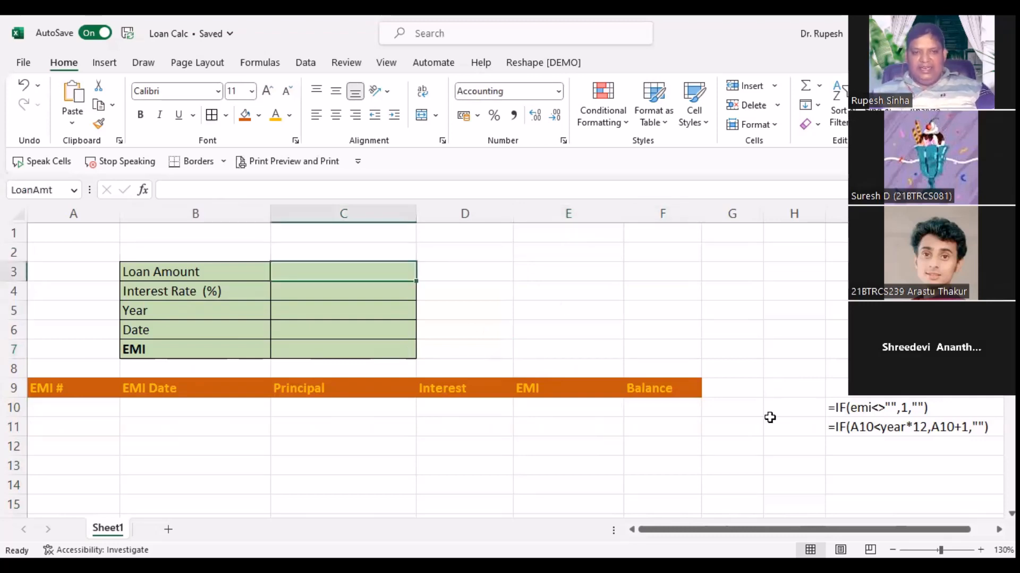
scroll(770, 418, "down", 1)
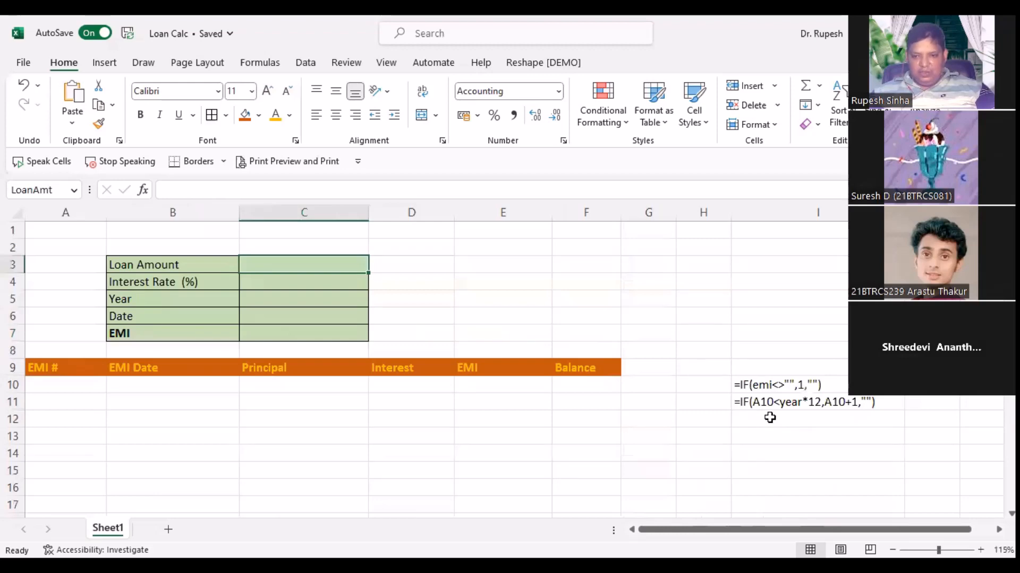
Step: Delete the IF formula notes beside the table in column I
left_click_drag(769, 385, 769, 418)
key("Delete")
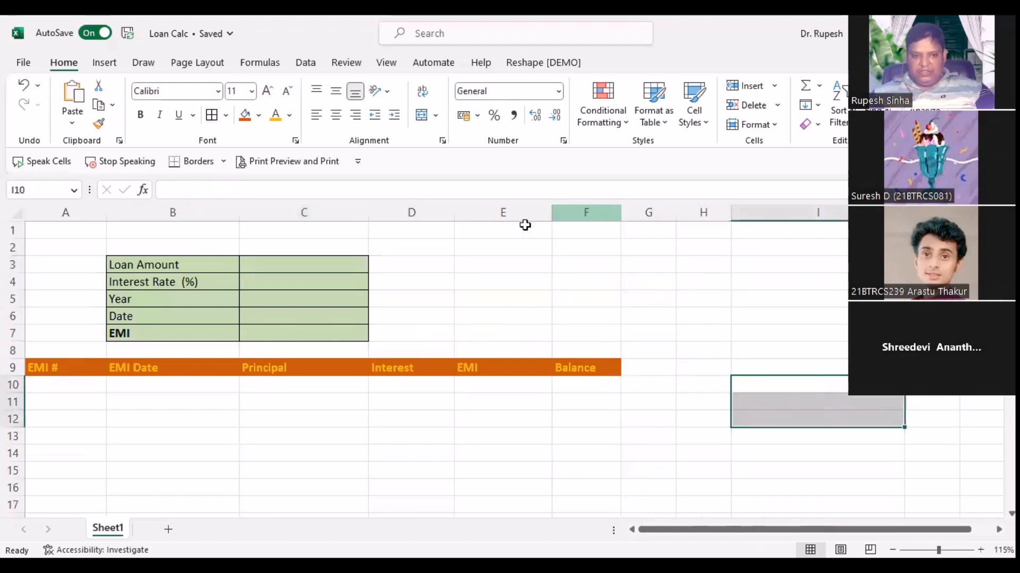
left_click(480, 266)
scroll(471, 337, "down", 1)
scroll(186, 333, "up", 1)
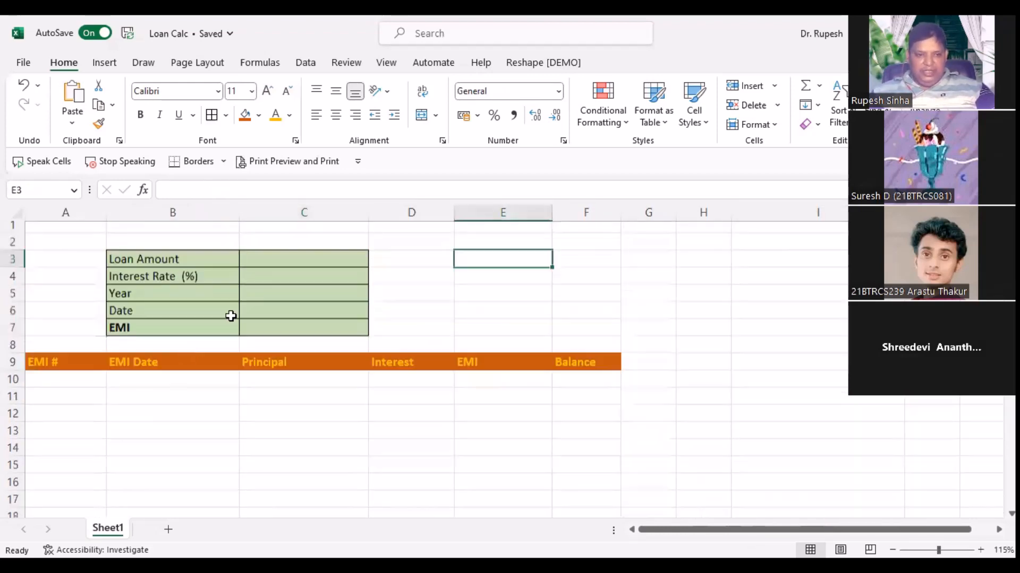
Step: Enter a loan amount of 12450, a 12% interest rate and a 3-year term
left_click(274, 267)
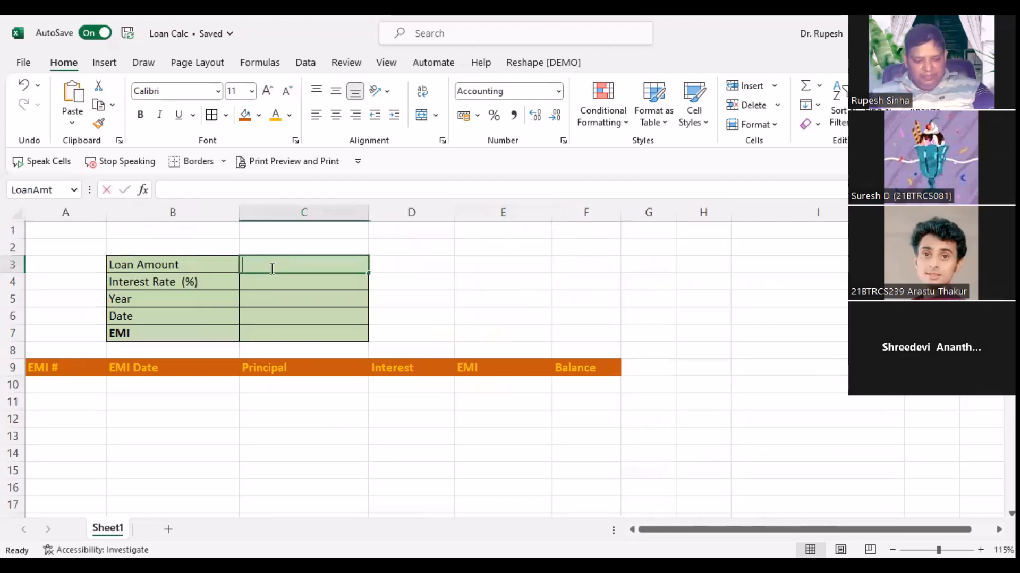
type("12450")
left_click(260, 283)
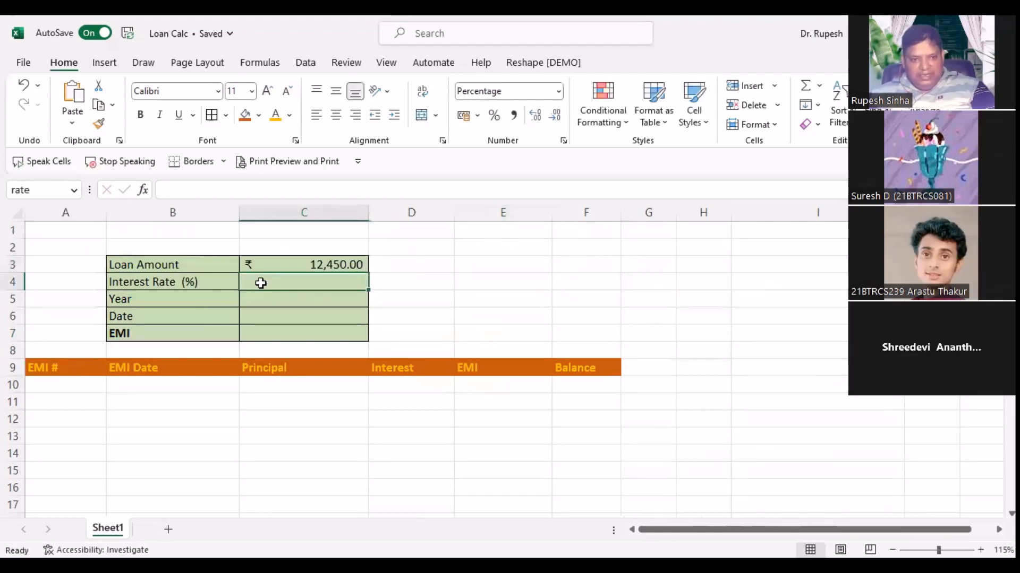
type("23")
key("BackSpace")
key("BackSpace")
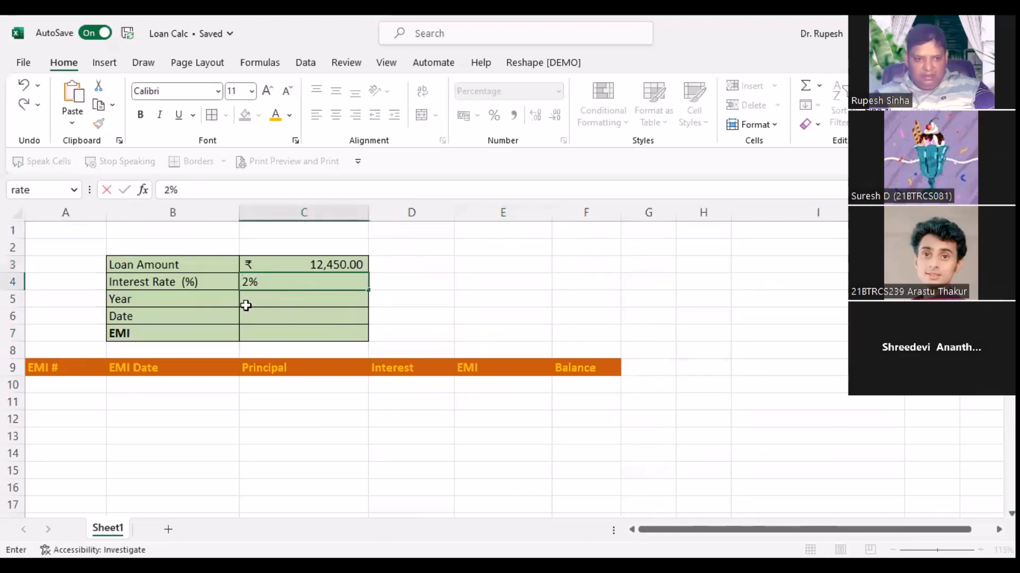
type("12")
key("Return")
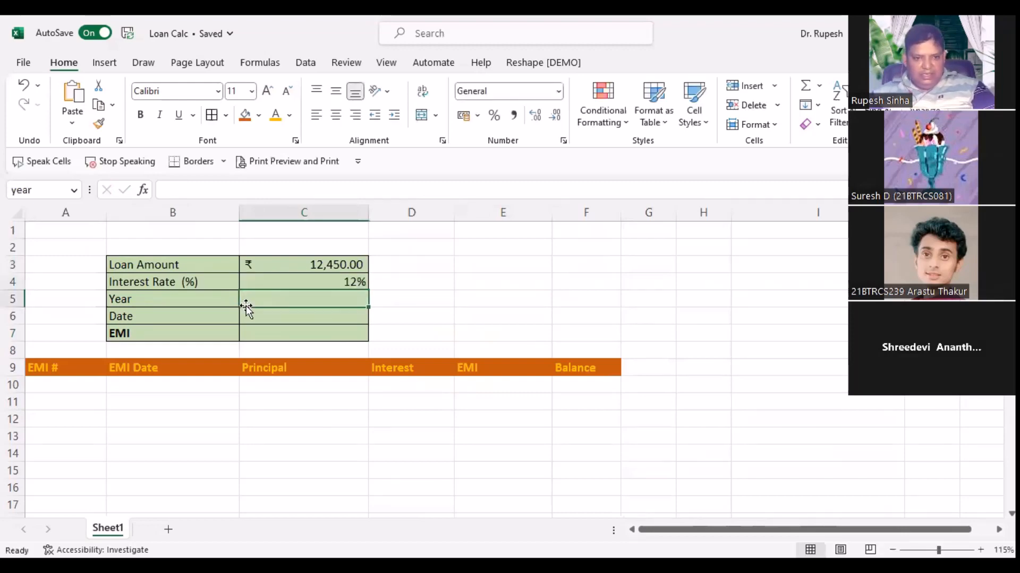
type("3")
key("Return")
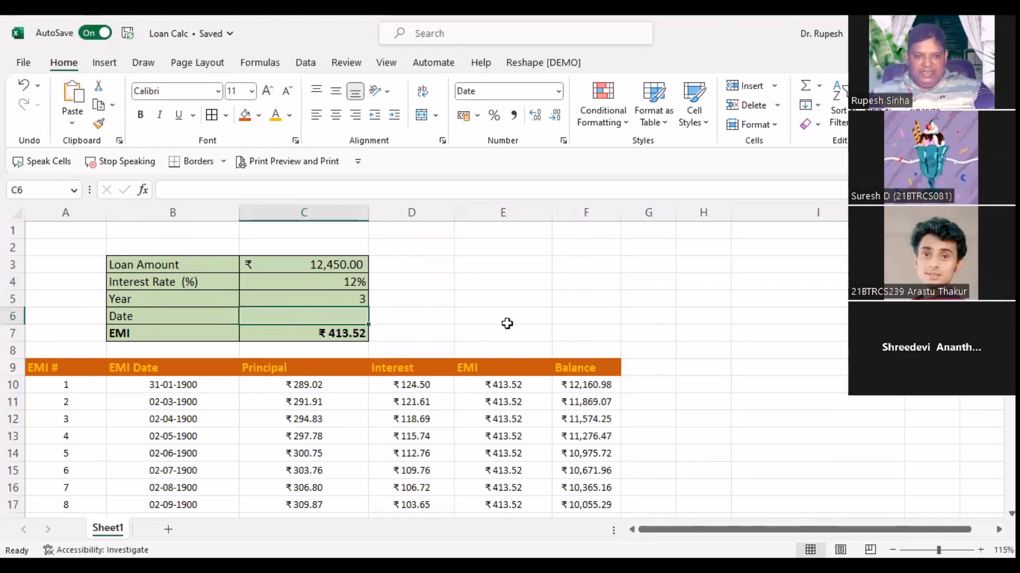
Step: Enter start date 01-04-2023 in C6 and review the resulting 36-payment schedule
left_click(478, 322)
left_click(348, 319)
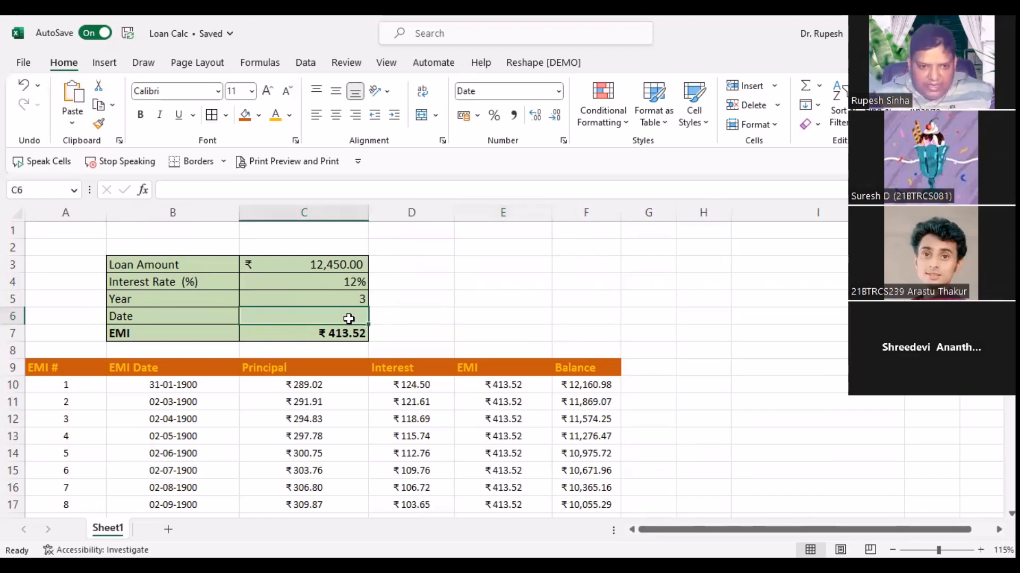
type("01-04-2023")
key("Return")
scroll(548, 429, "down", 4)
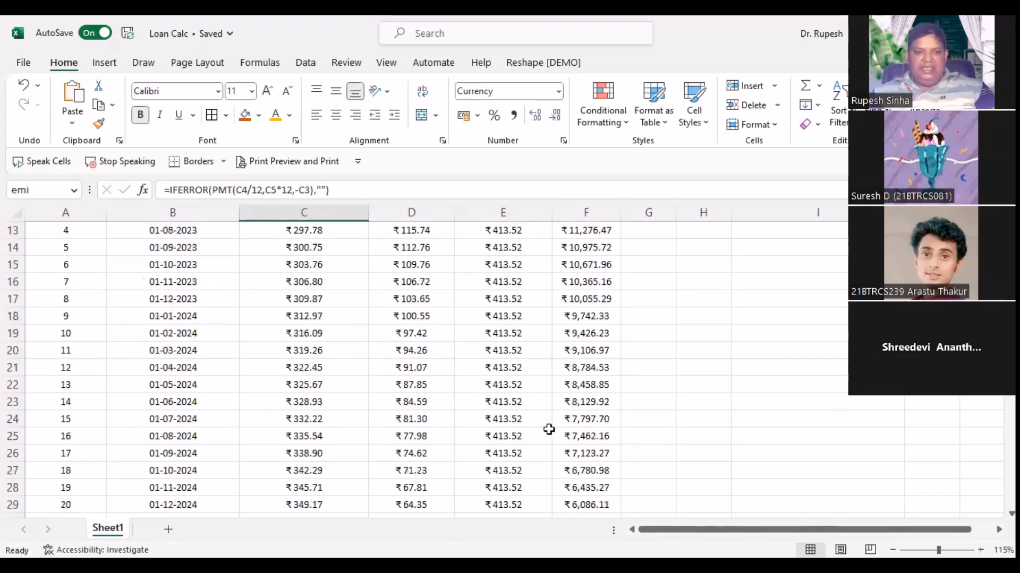
scroll(550, 427, "down", 5)
scroll(550, 428, "up", 9)
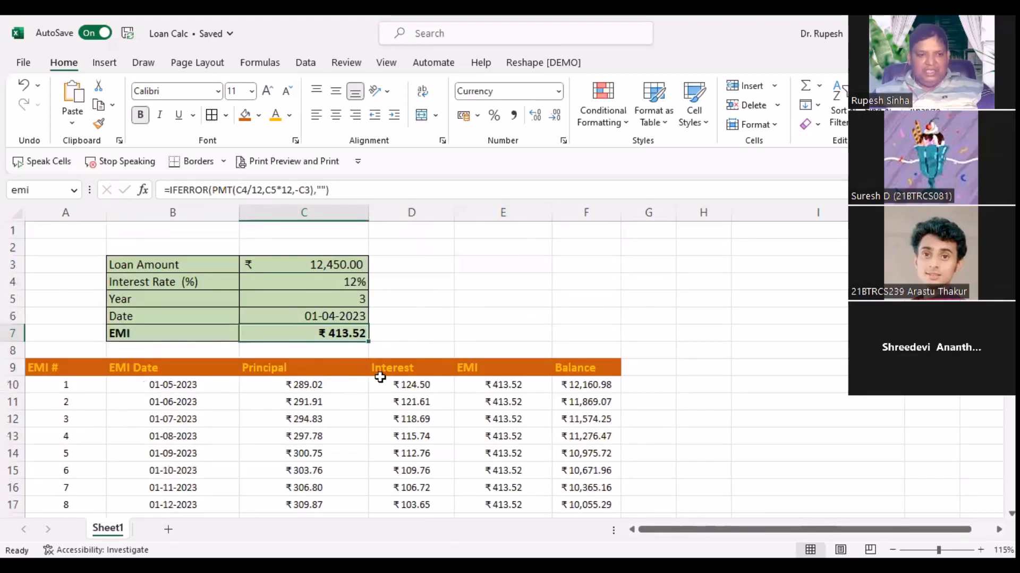
scroll(289, 421, "down", 12)
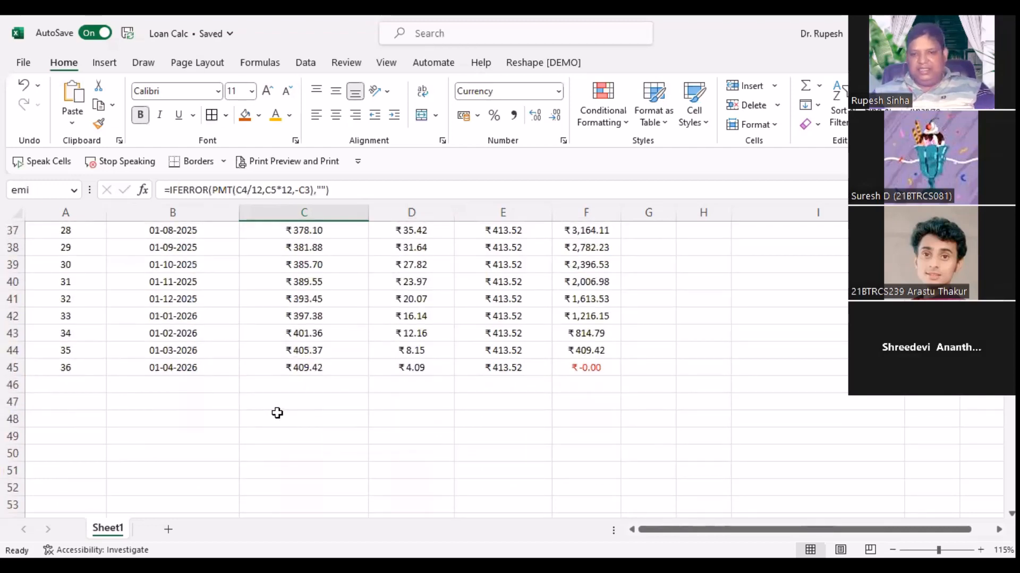
scroll(277, 413, "up", 10)
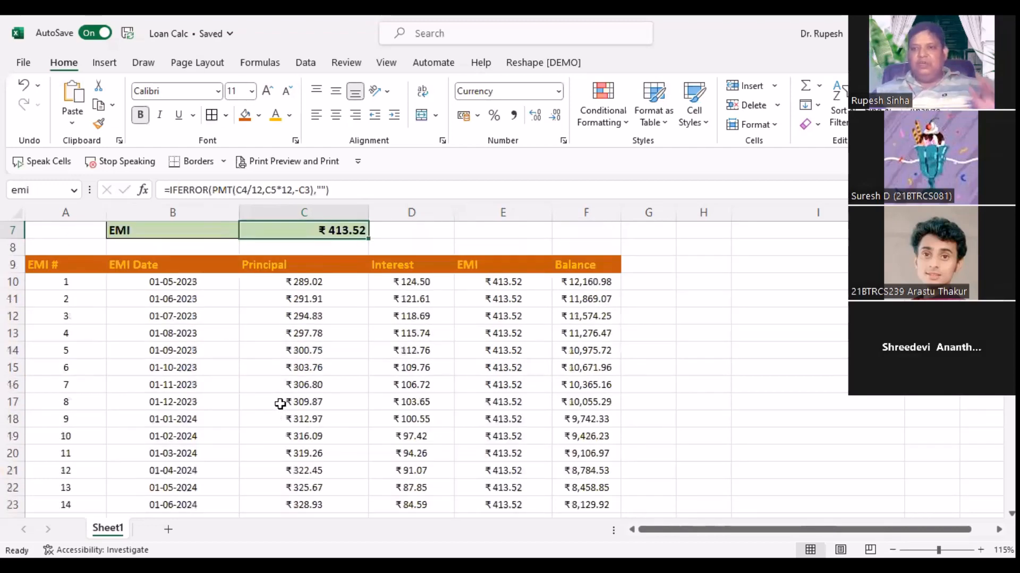
scroll(280, 404, "up", 1)
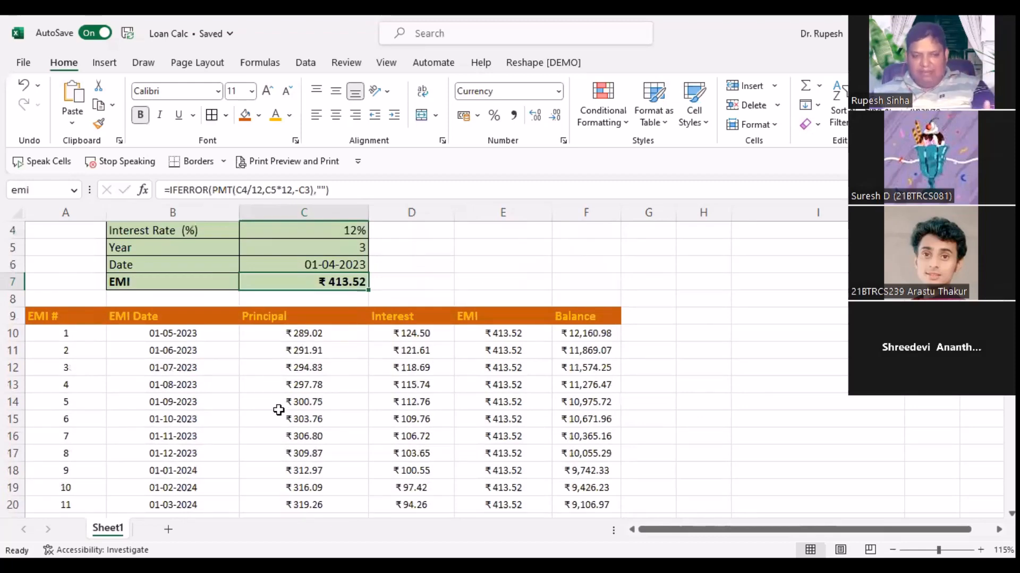
scroll(279, 410, "up", 1)
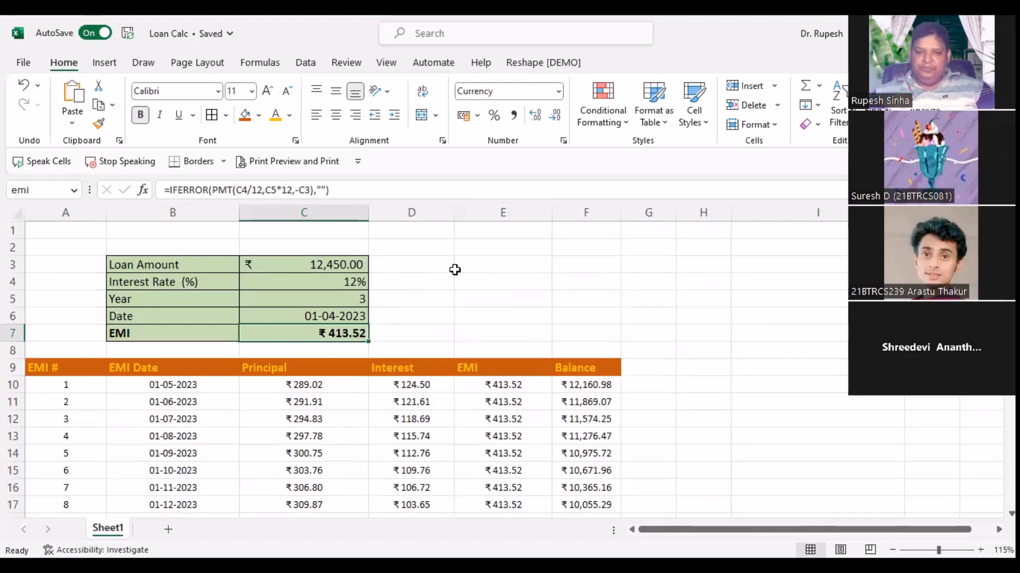
scroll(622, 310, "down", 1)
scroll(644, 340, "up", 1)
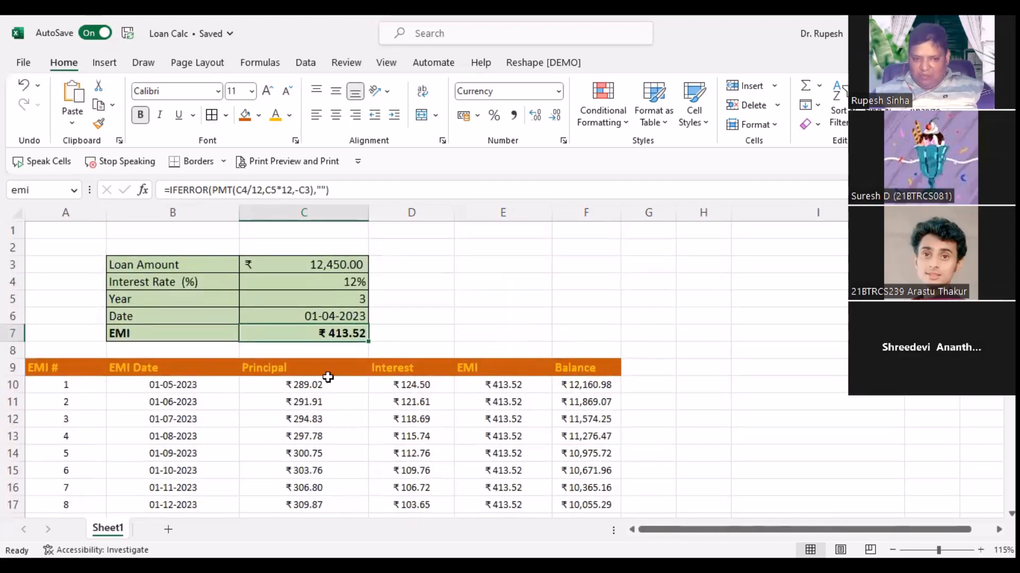
Step: Type the Total Principal and Total Interest labels for the totals box
left_click(500, 265)
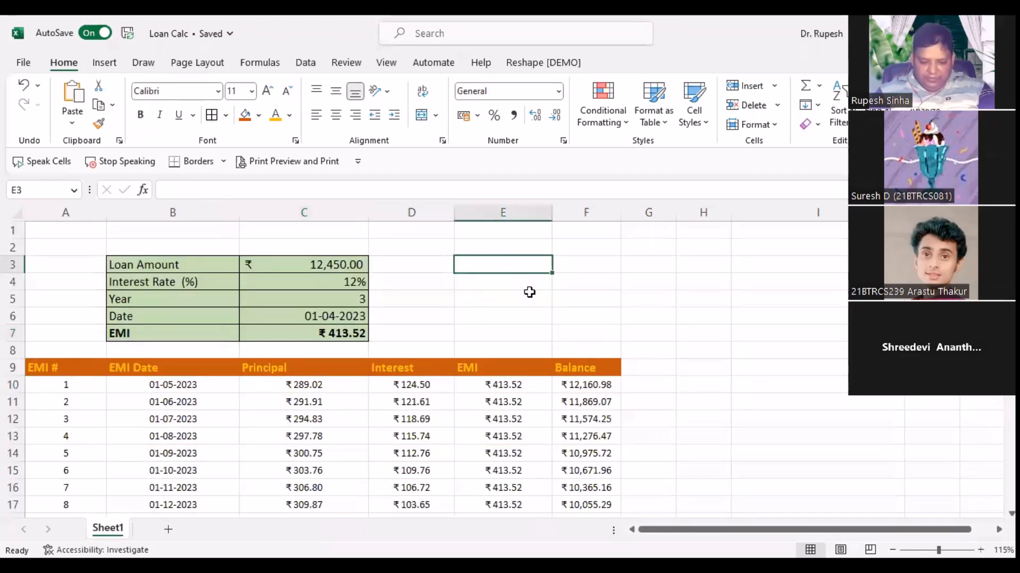
type("Total")
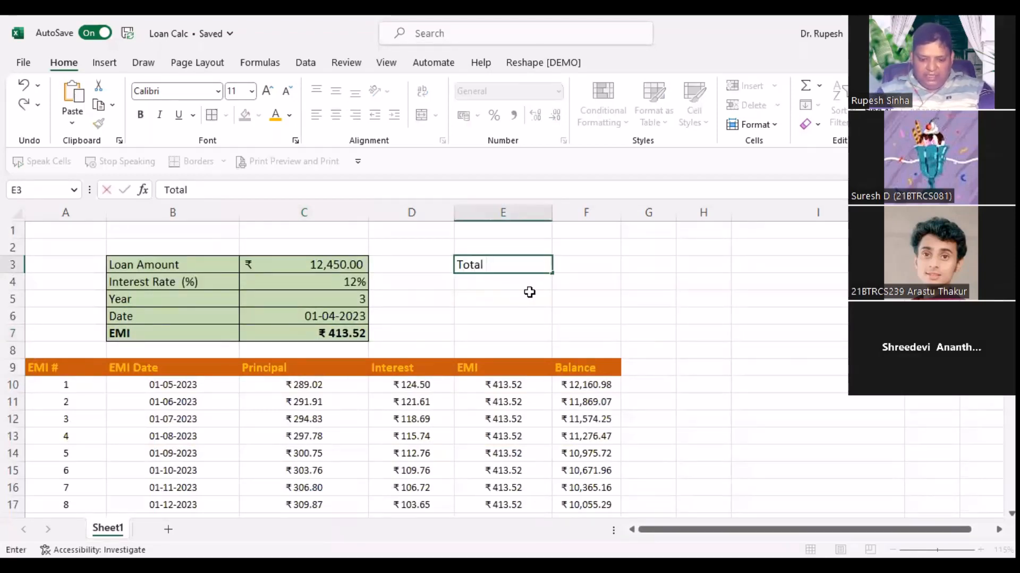
type(" Pri")
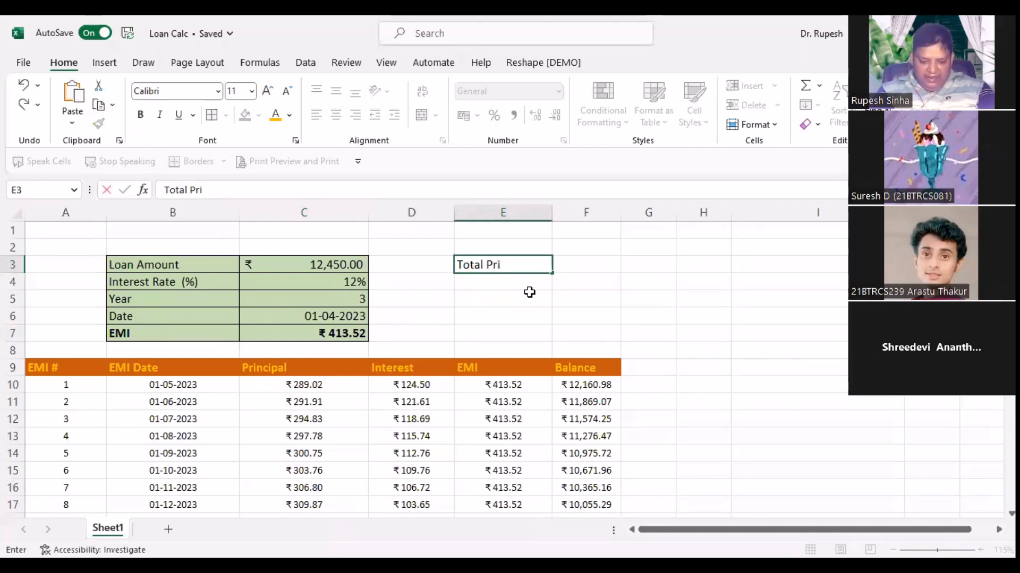
type("ncipal")
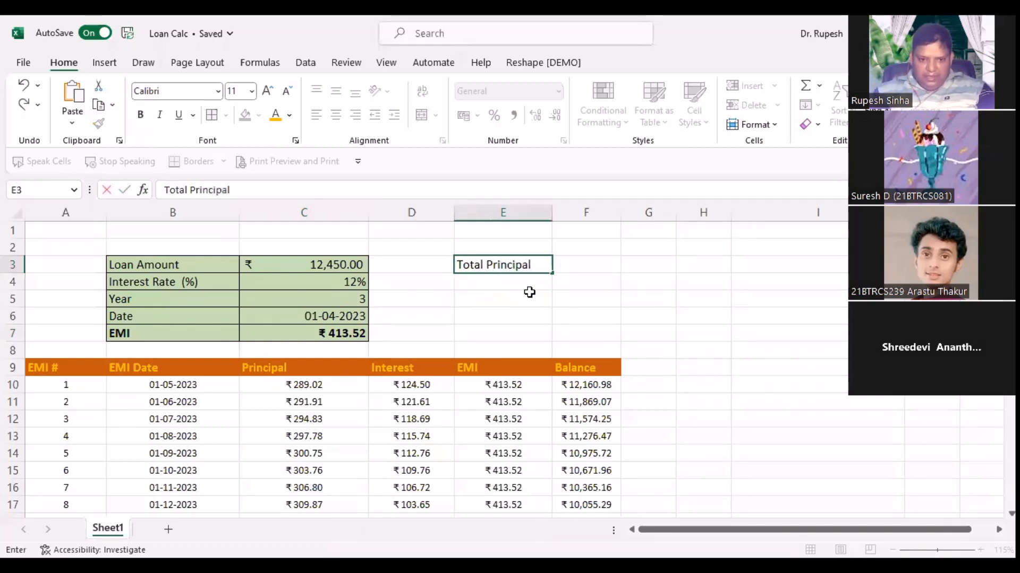
key("Return")
type("Tot")
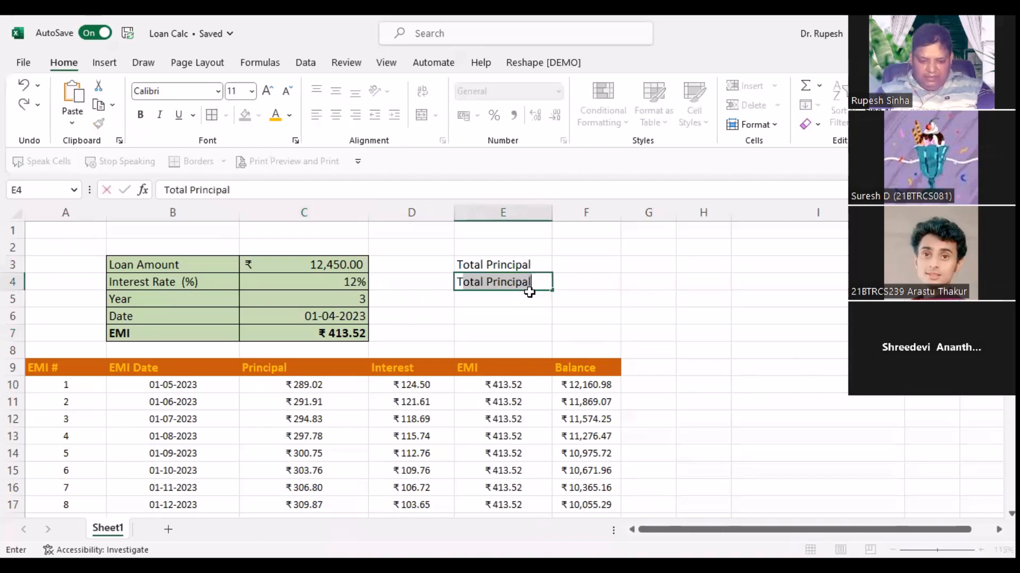
type("al Interest")
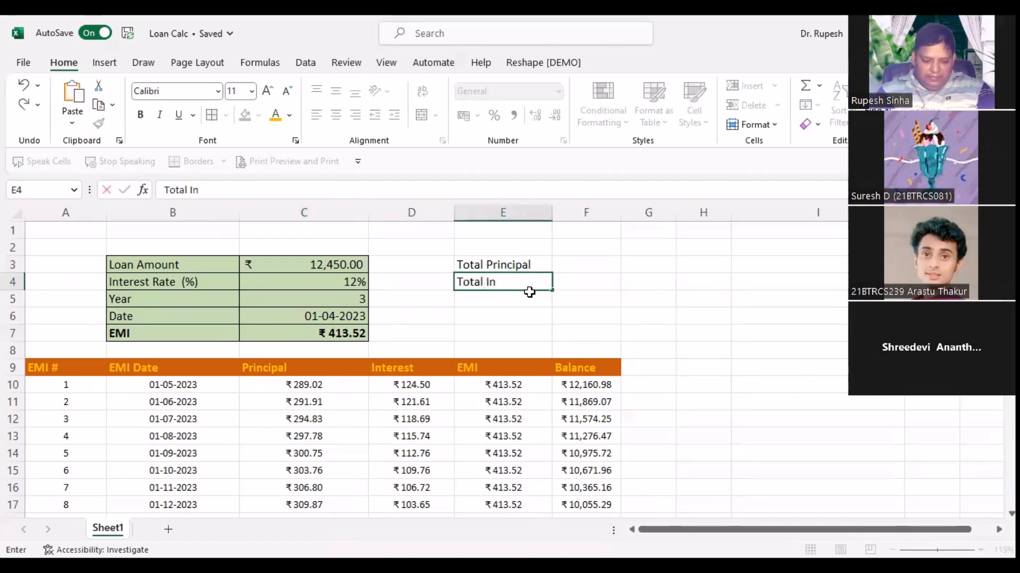
Step: Enter =SUM(C10:C600) in F3 so Total Principal shows ₹12,450.00
left_click(576, 267)
type("=")
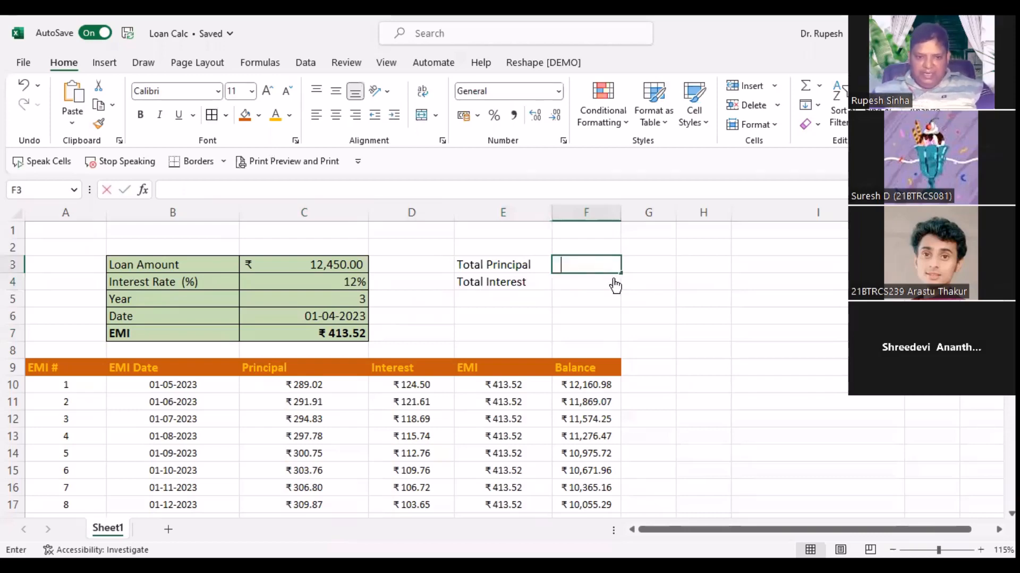
type("sum(")
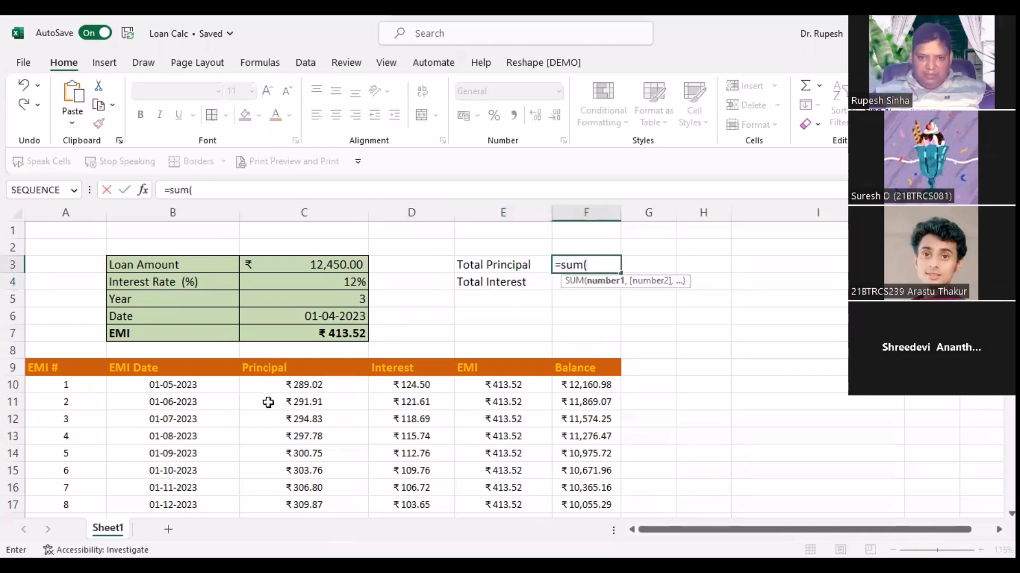
left_click(304, 382)
key("ctrl+shift+Down")
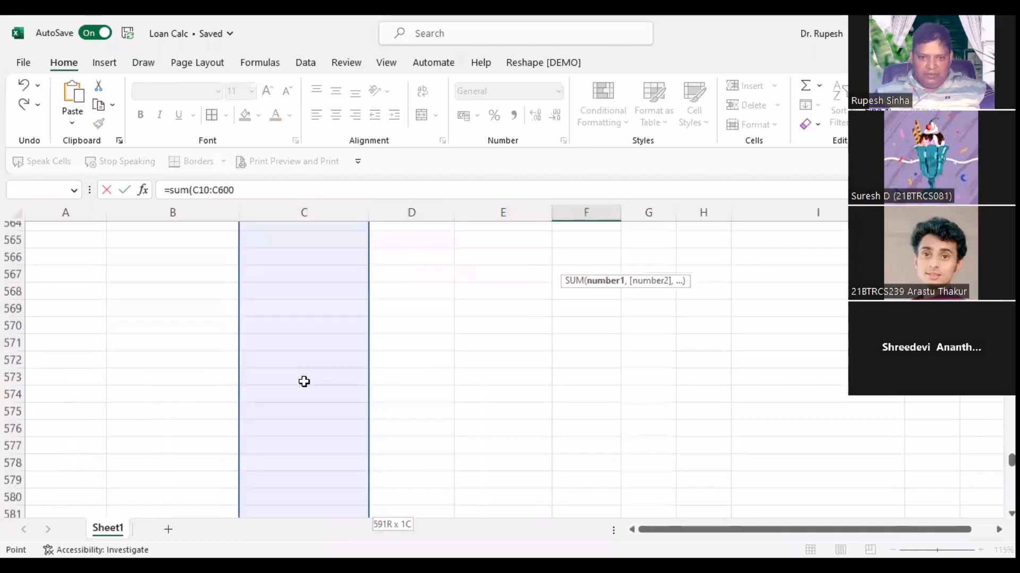
key("Return")
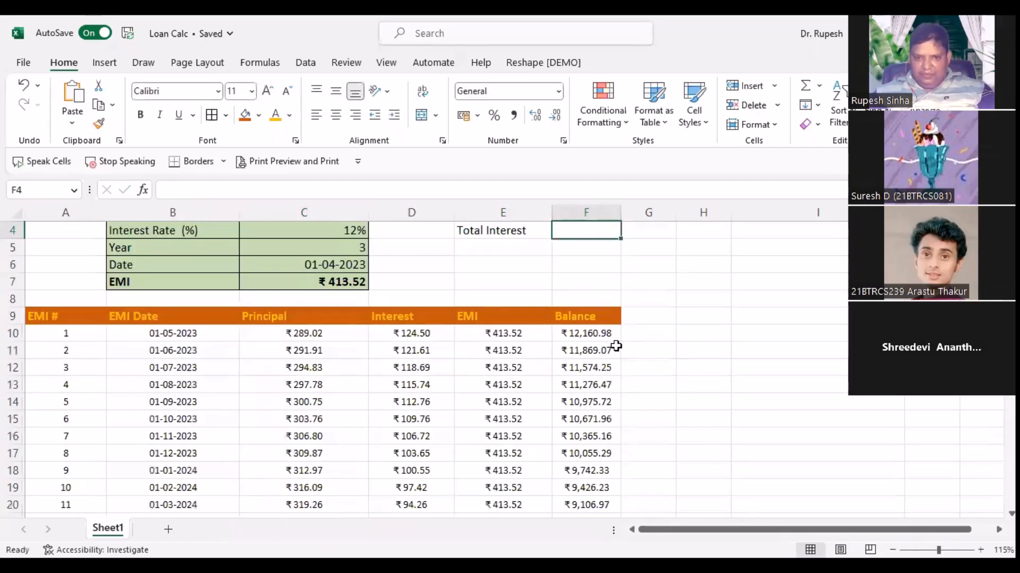
scroll(580, 341, "up", 1)
left_click(586, 263)
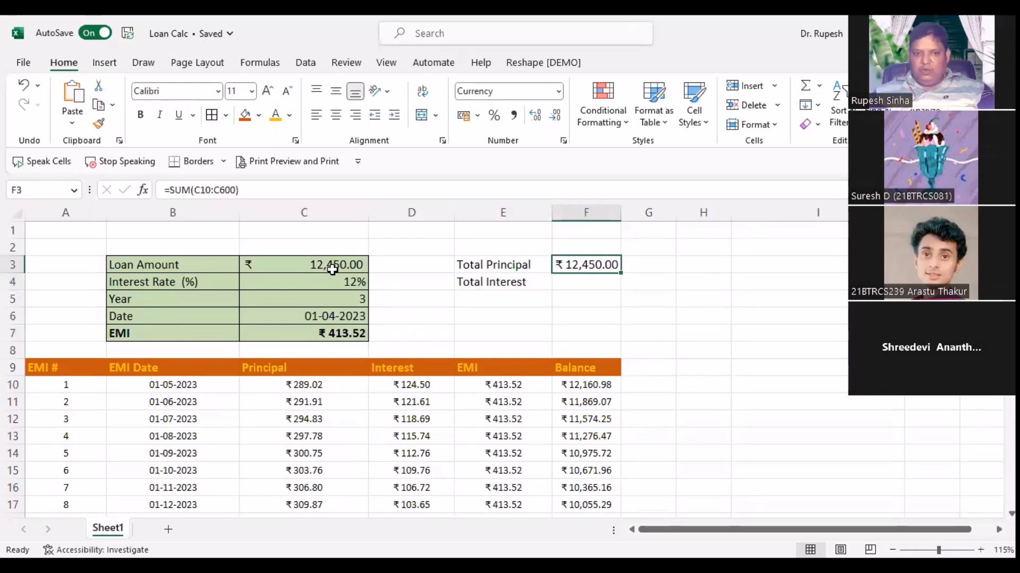
Step: Enter =SUM(D10:D600) in F4 to total the Interest column at ₹2,436.65
left_click(574, 285)
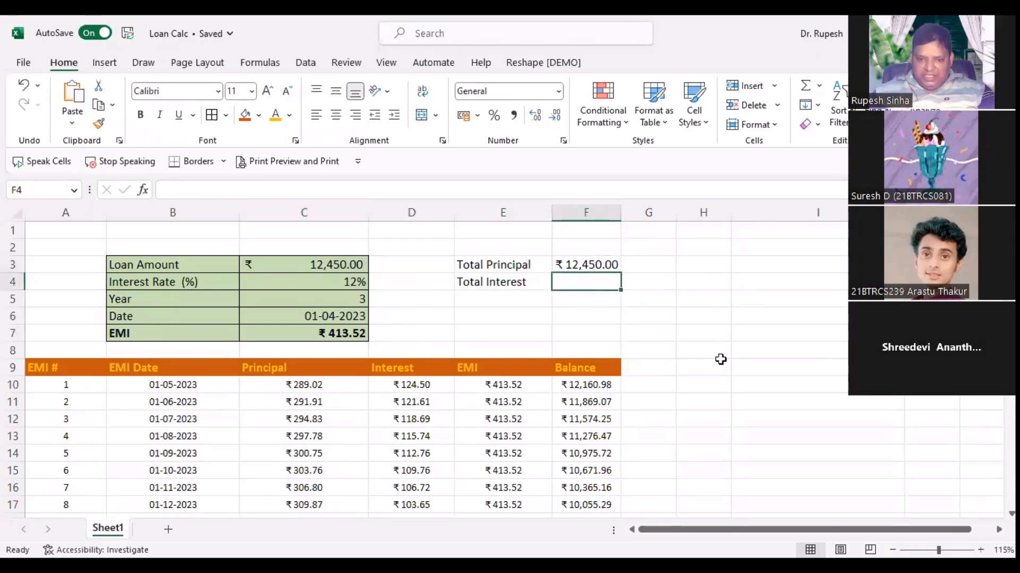
type("=")
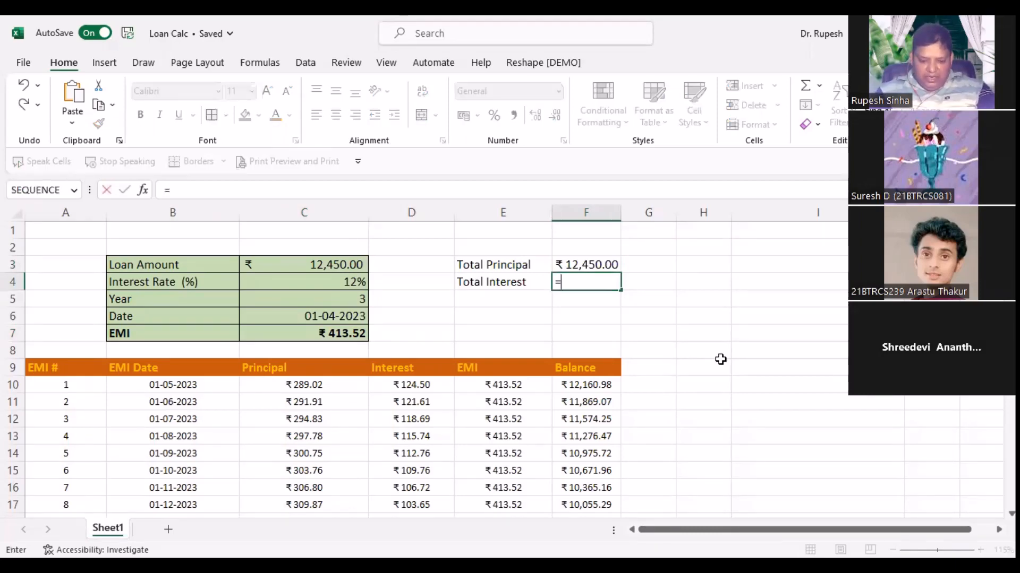
type("sum")
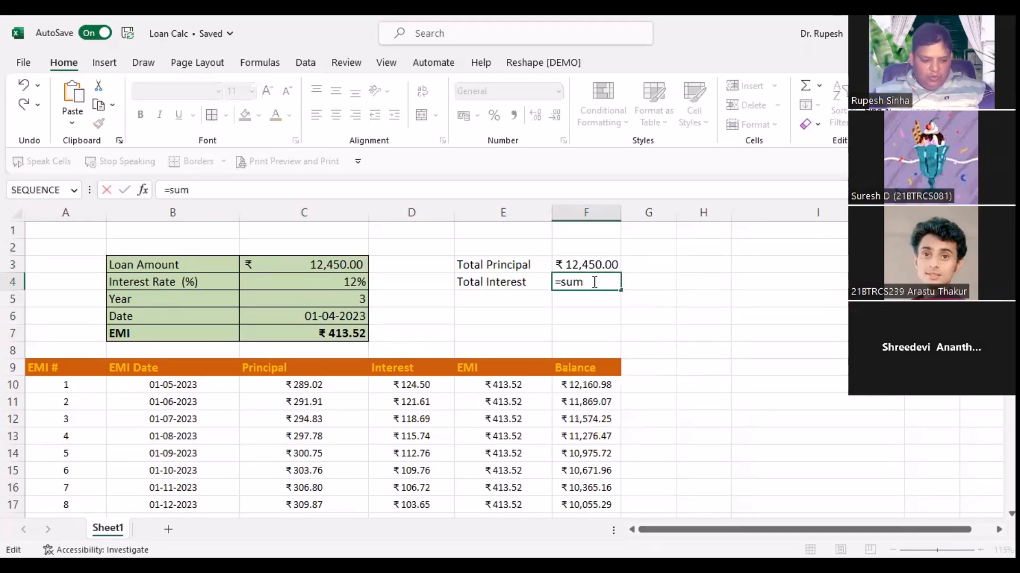
key("Tab")
double_click(593, 282)
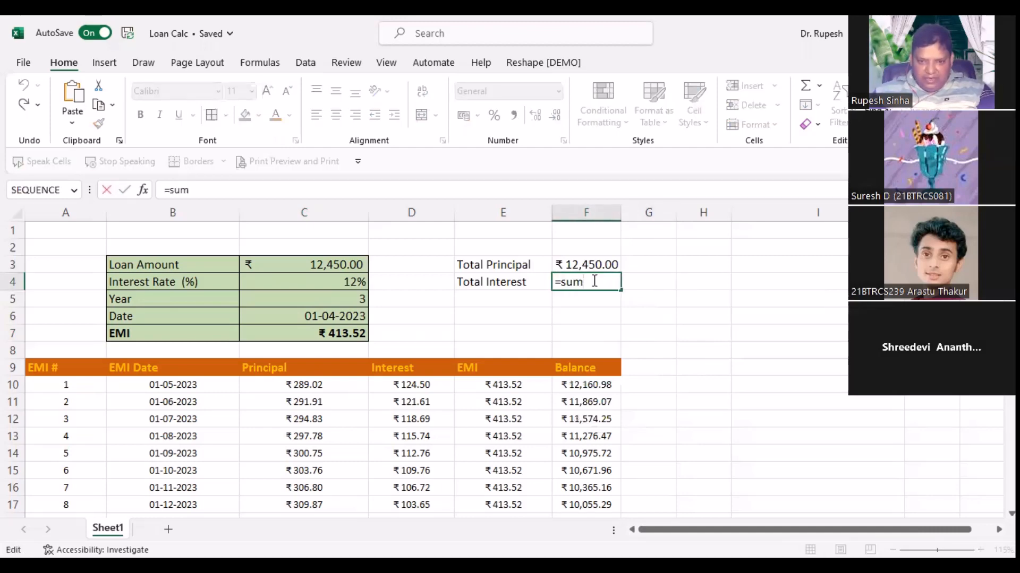
type("(")
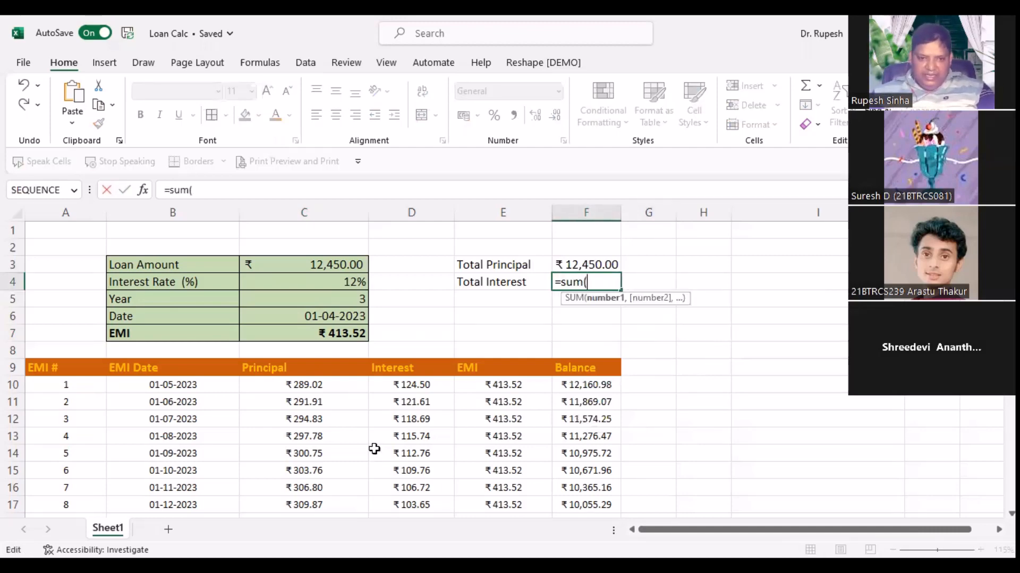
left_click(417, 382)
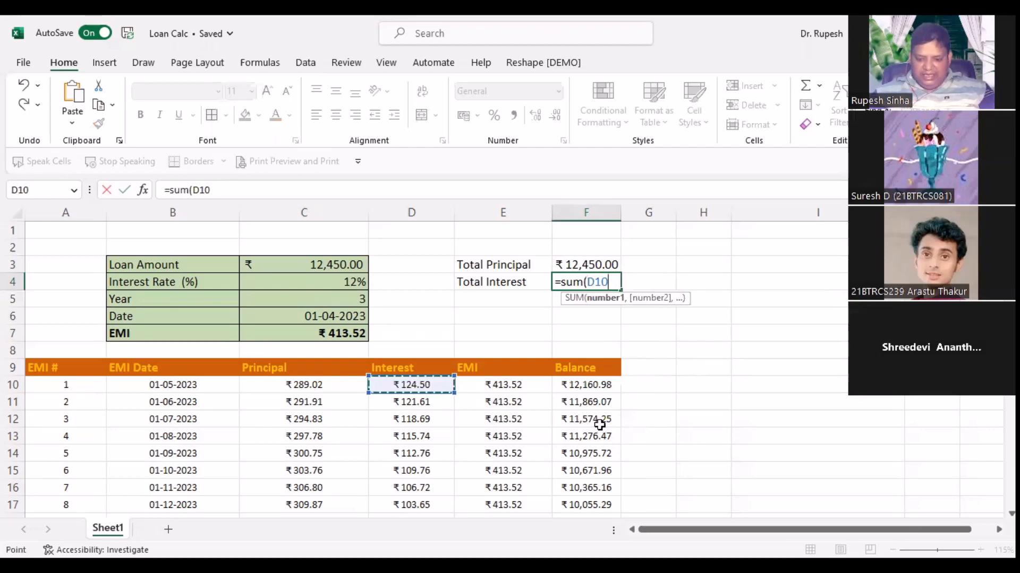
key("ctrl+shift+Down")
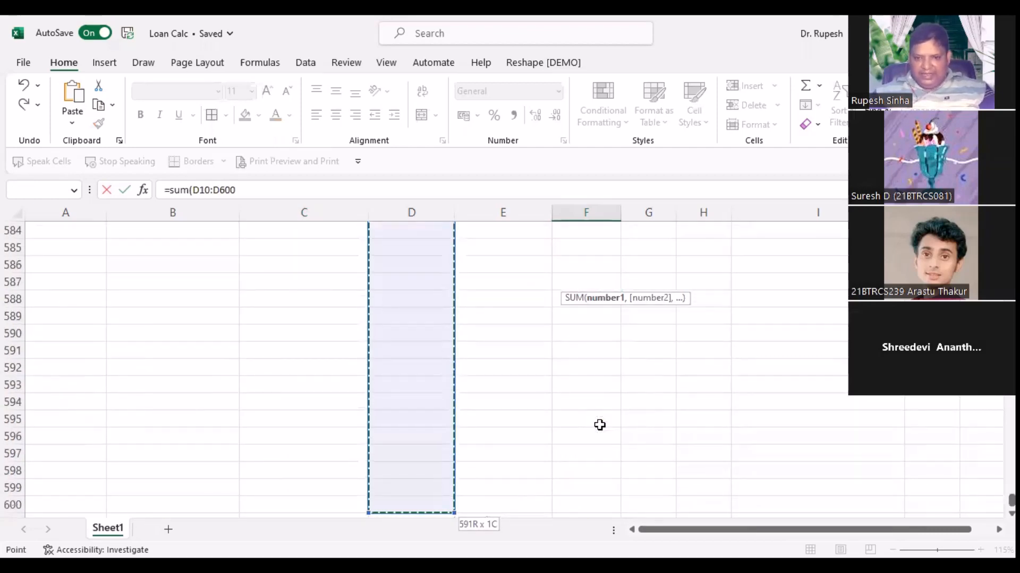
key("Return")
left_click(587, 282)
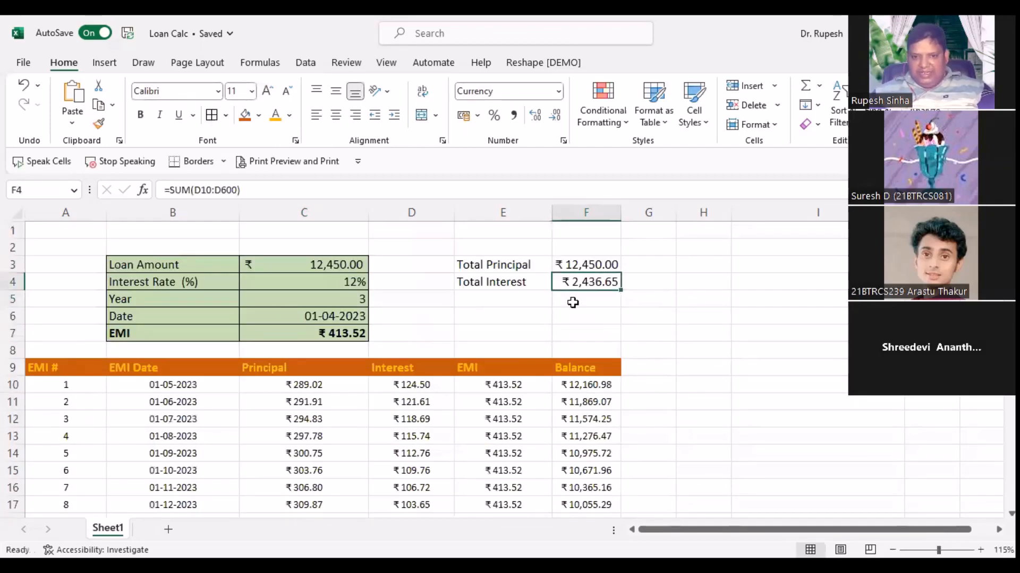
Step: Add a 'Total Paid' label in E5 with an AutoSum of F3:F4 giving ₹14,886.65
left_click(481, 296)
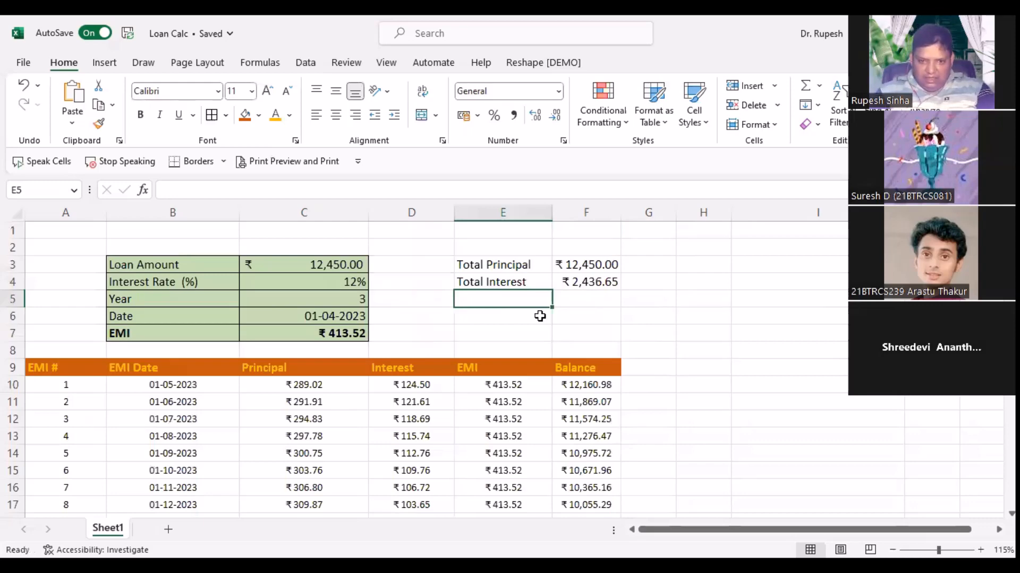
type("To")
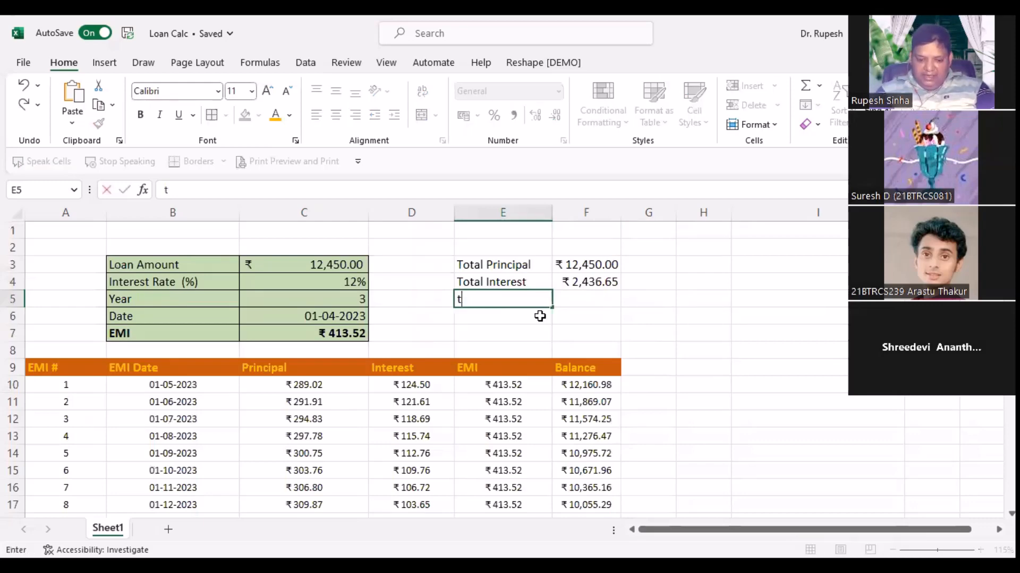
key("BackSpace")
key("BackSpace")
type("Tota;")
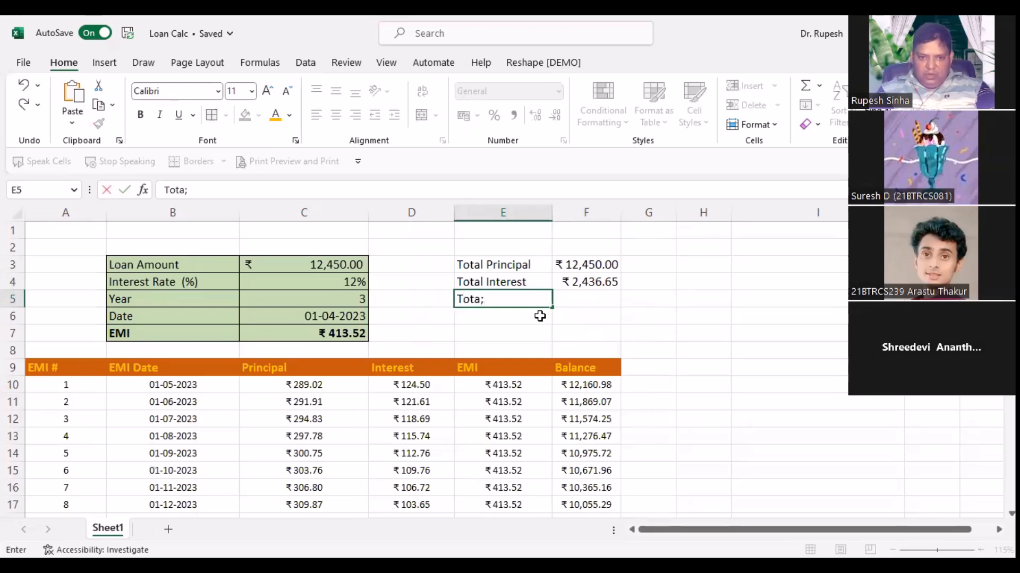
key("BackSpace")
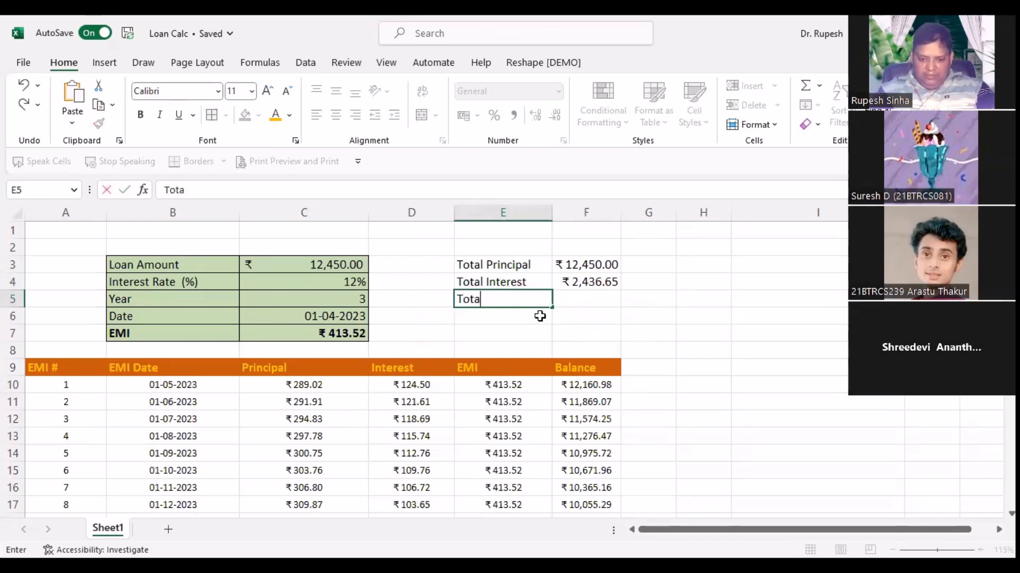
type("l PAid")
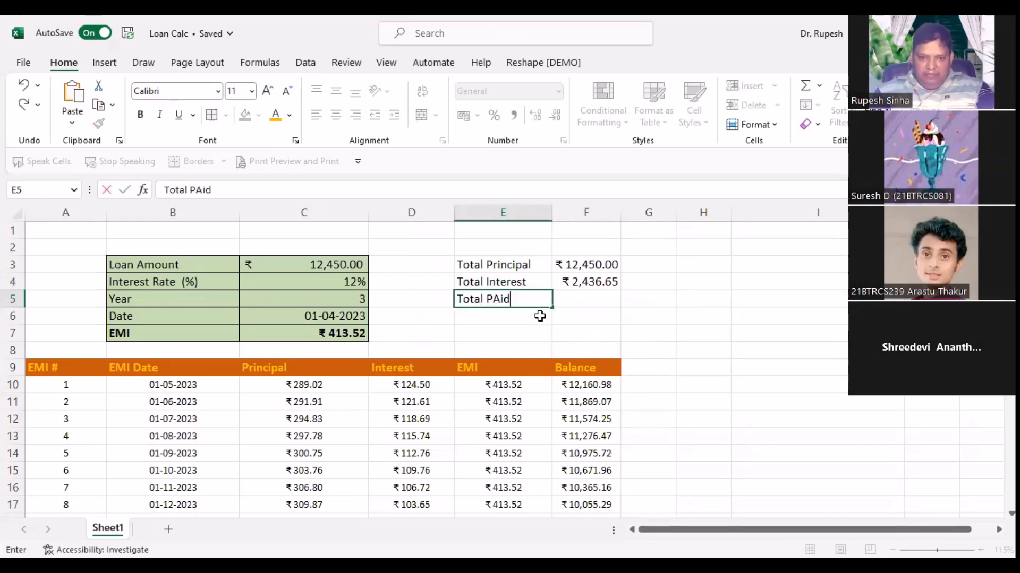
key("Tab")
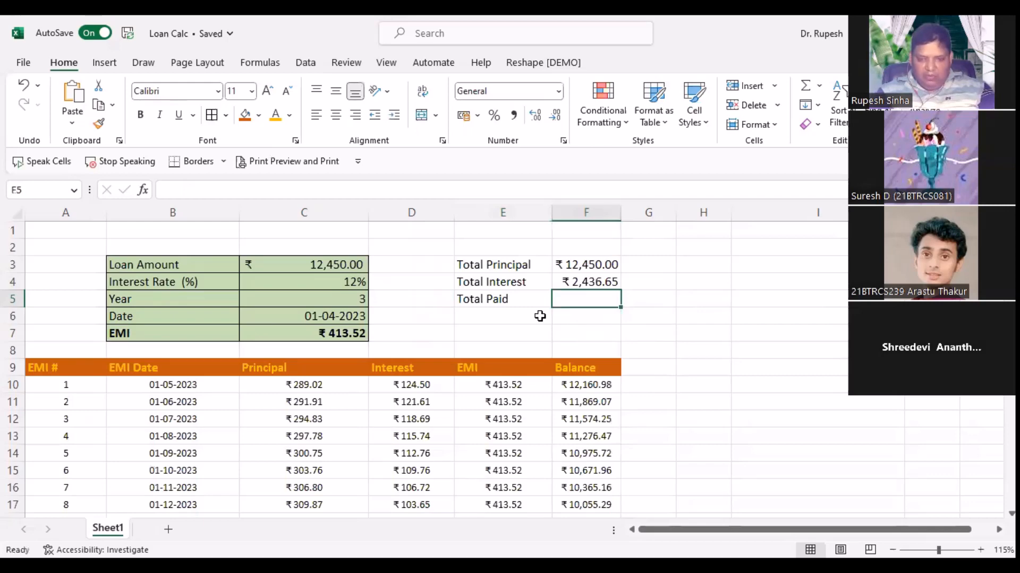
key("alt+equal")
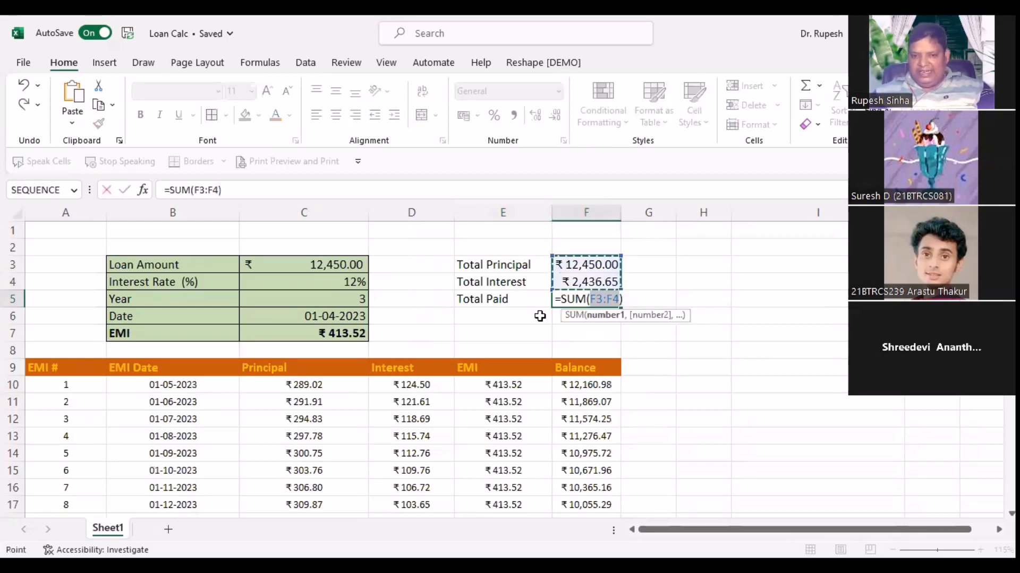
key("Return")
left_click_drag(480, 265, 580, 299)
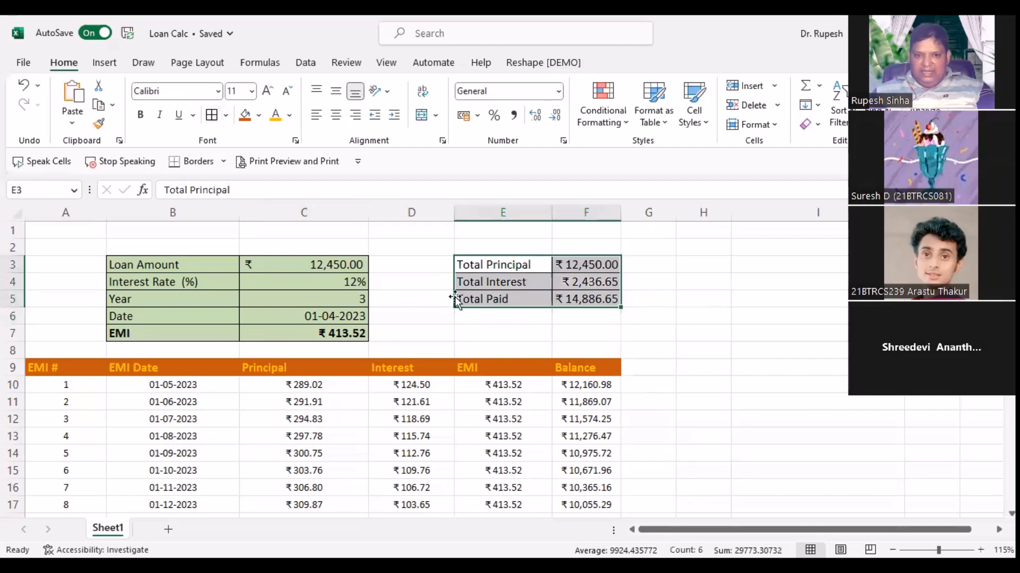
Step: Bold the Total Paid row E5:F5 and widen column F so the amounts fit
left_click_drag(486, 300, 586, 299)
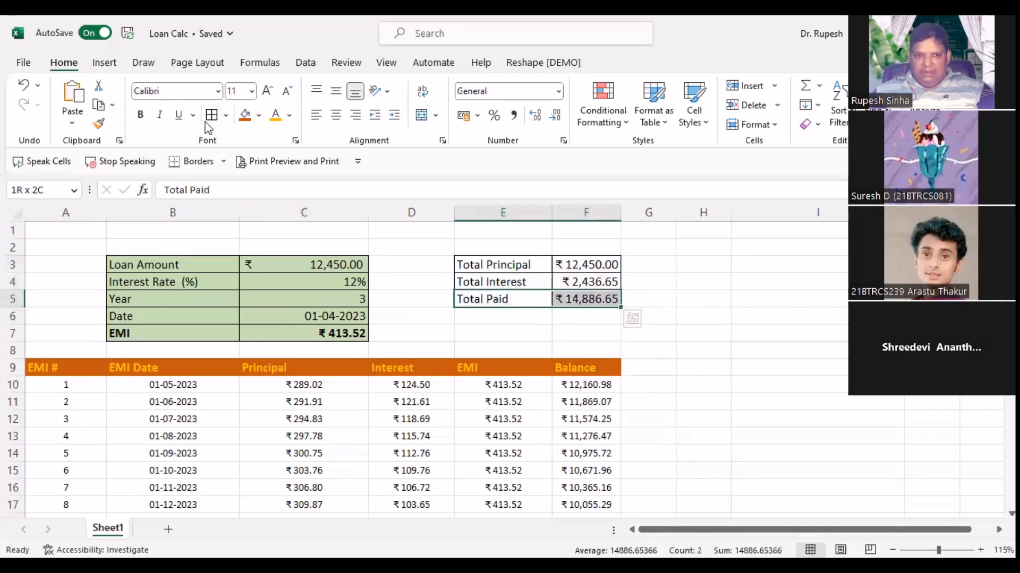
left_click(141, 115)
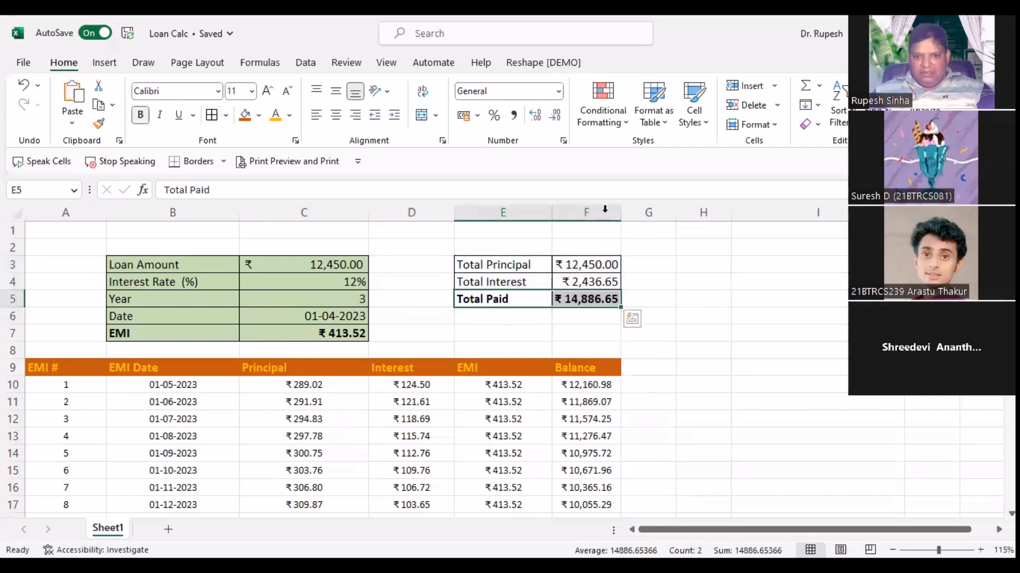
left_click_drag(622, 213, 658, 214)
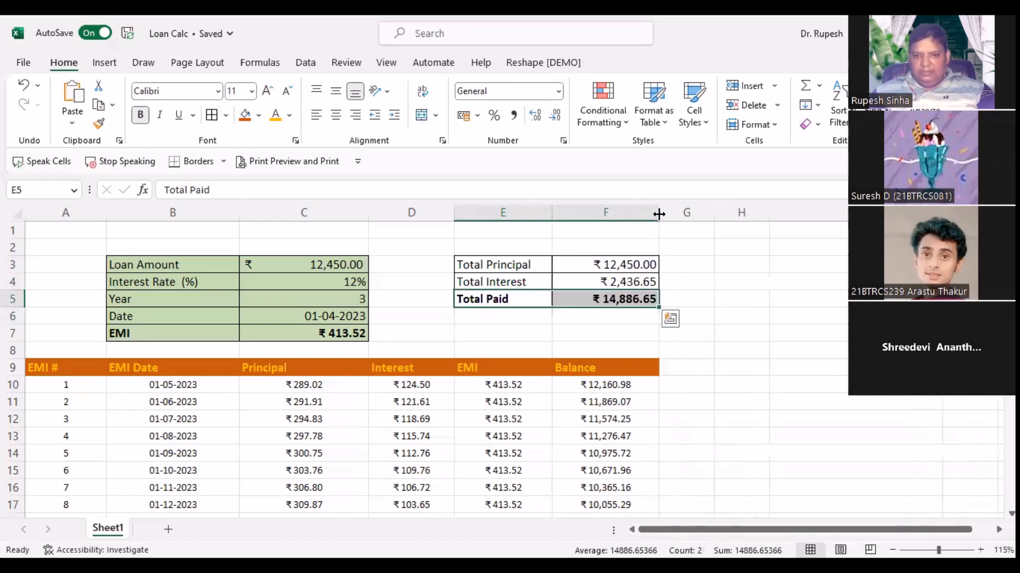
left_click(225, 423)
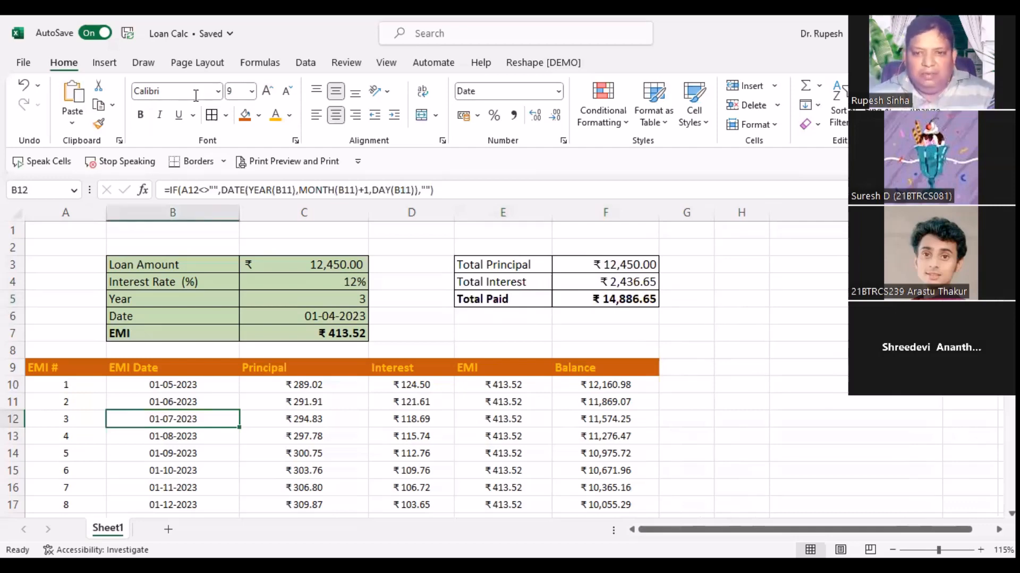
left_click(761, 327)
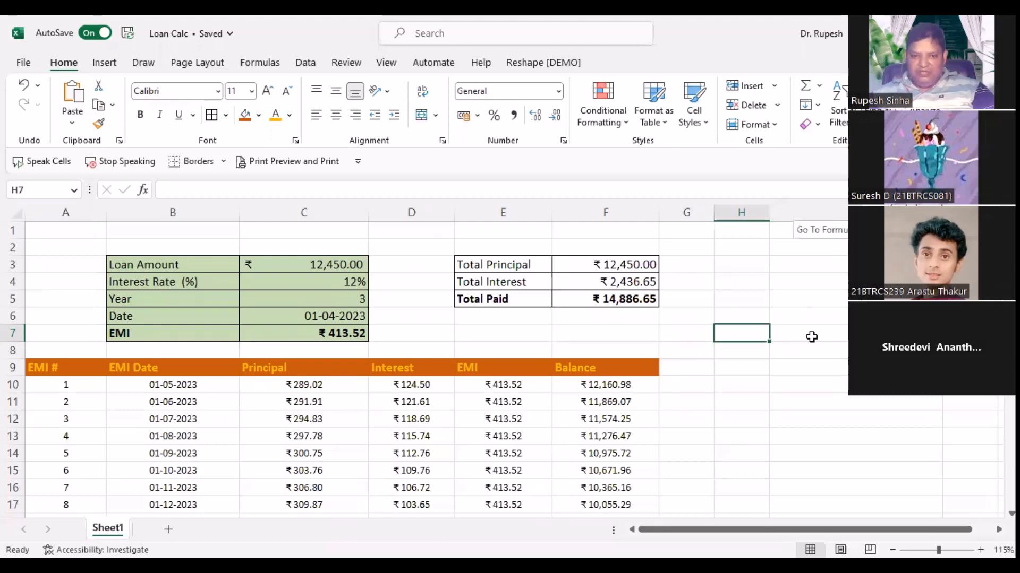
Step: Scroll down and back up the sheet to review the selected formula cells
scroll(810, 338, "down", 6)
scroll(810, 338, "up", 6)
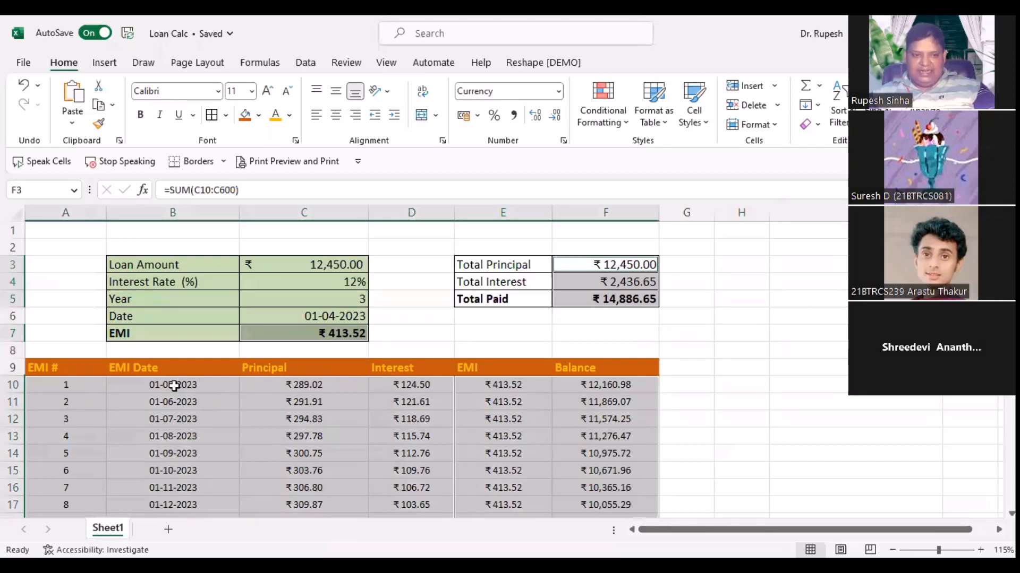
scroll(173, 387, "down", 3)
scroll(173, 386, "up", 3)
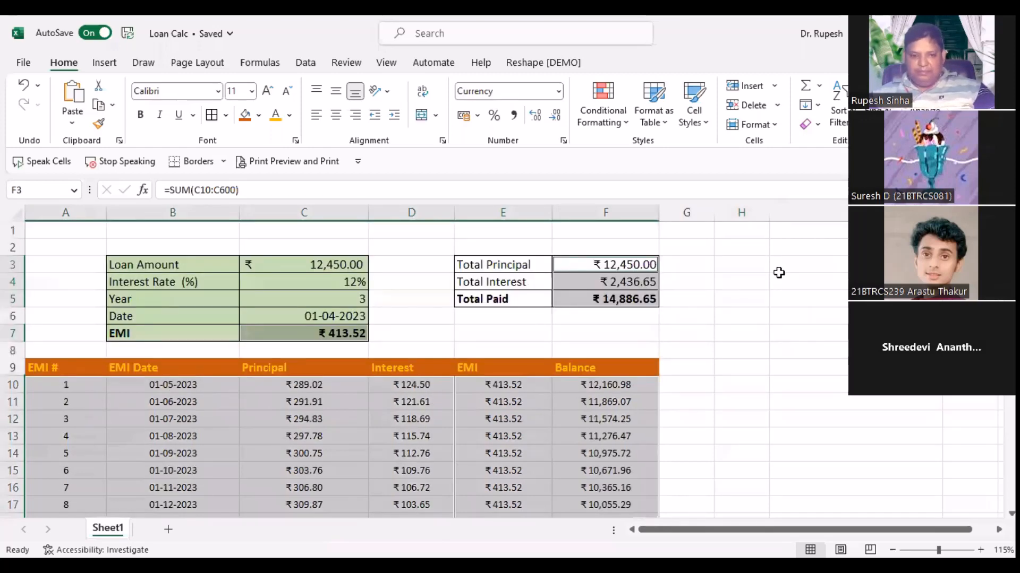
scroll(779, 273, "down", 2)
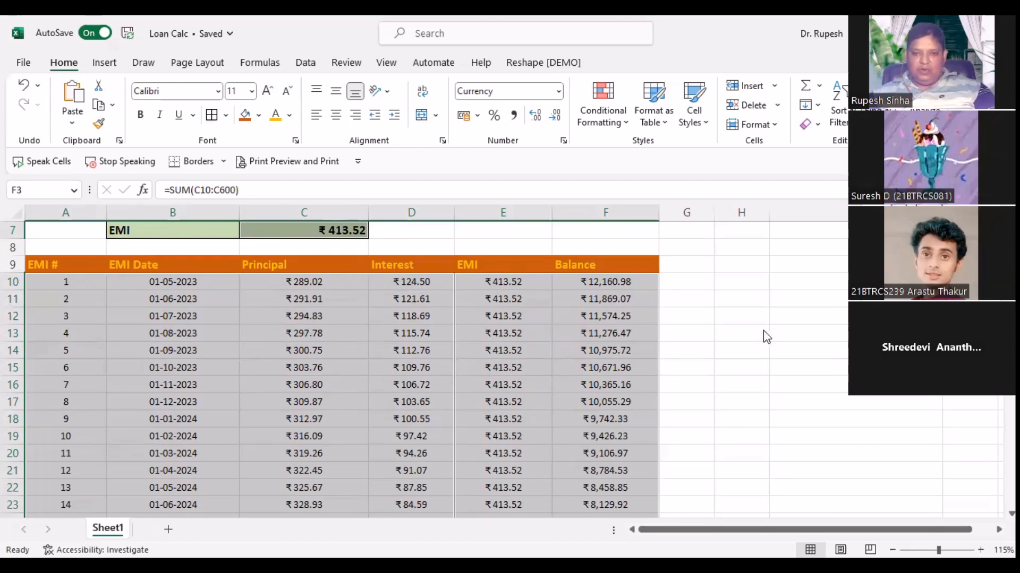
Step: Tick Hidden alongside Locked on the Format Cells Protection tab for the selected formula cells
right_click(330, 333)
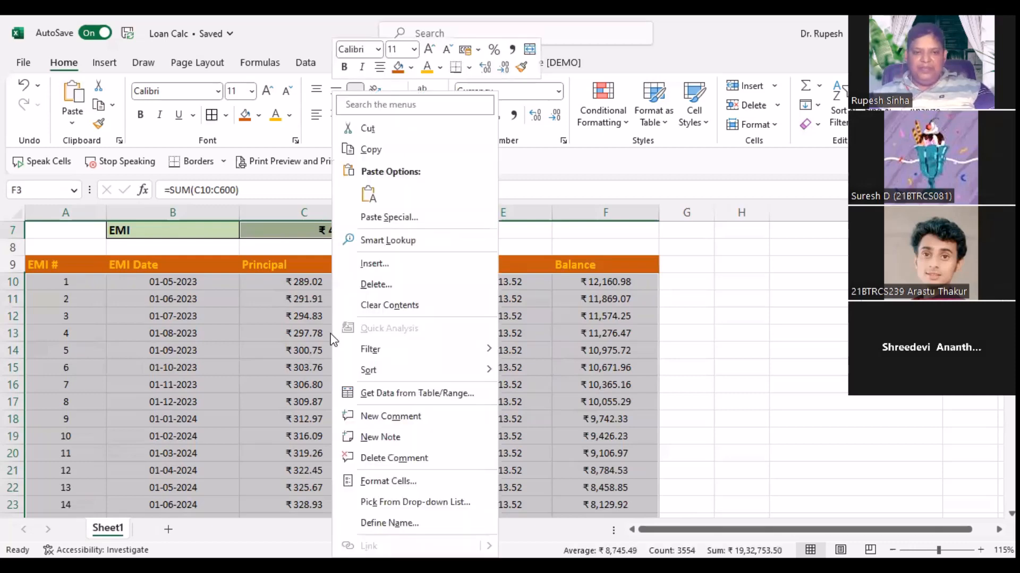
left_click(388, 481)
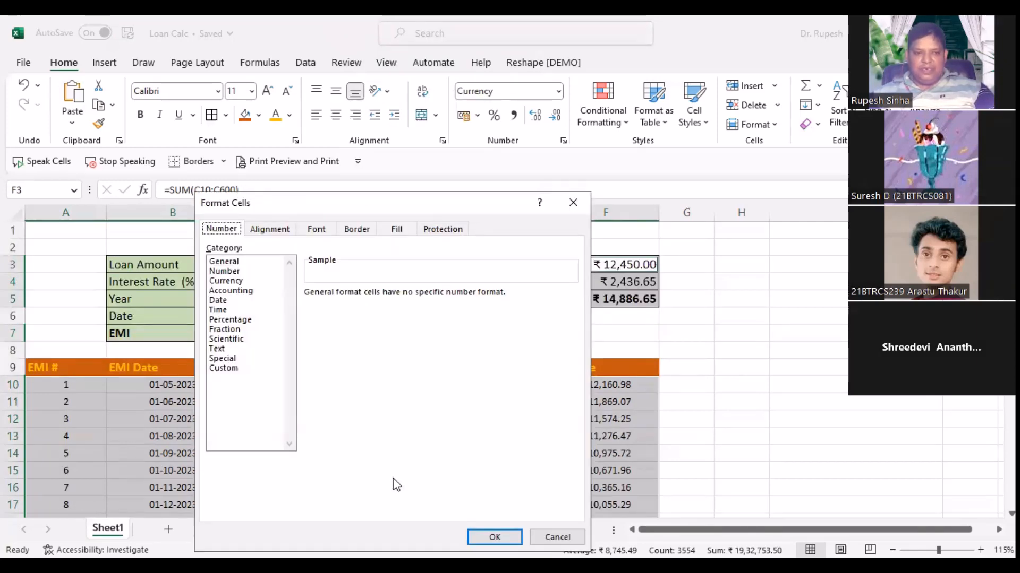
left_click(444, 229)
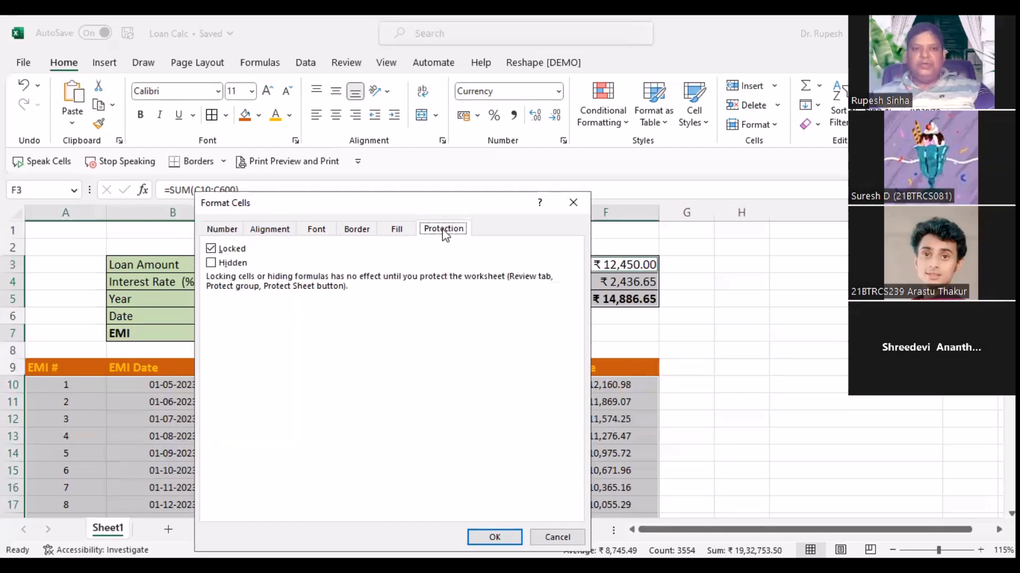
left_click(234, 264)
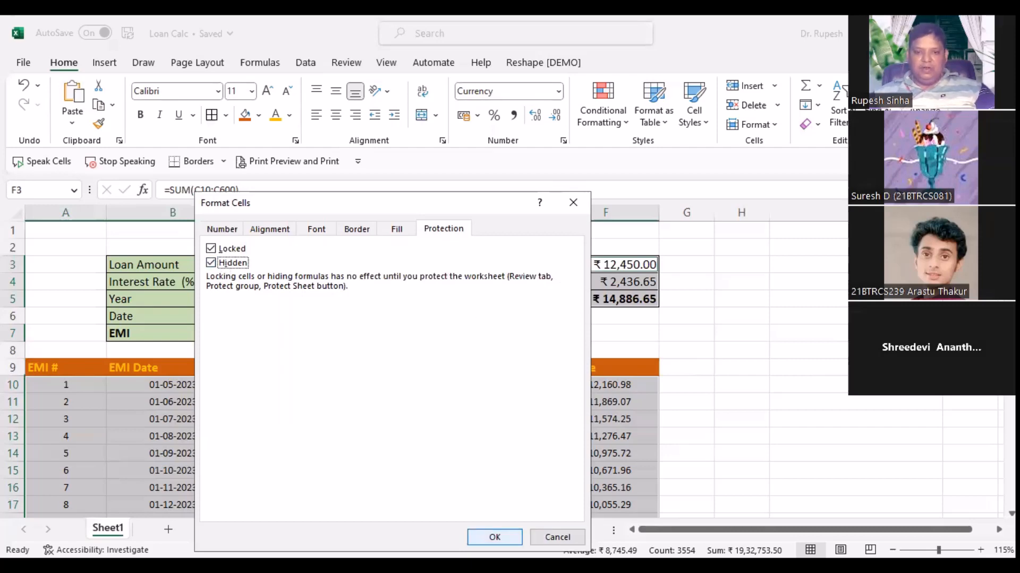
left_click(494, 538)
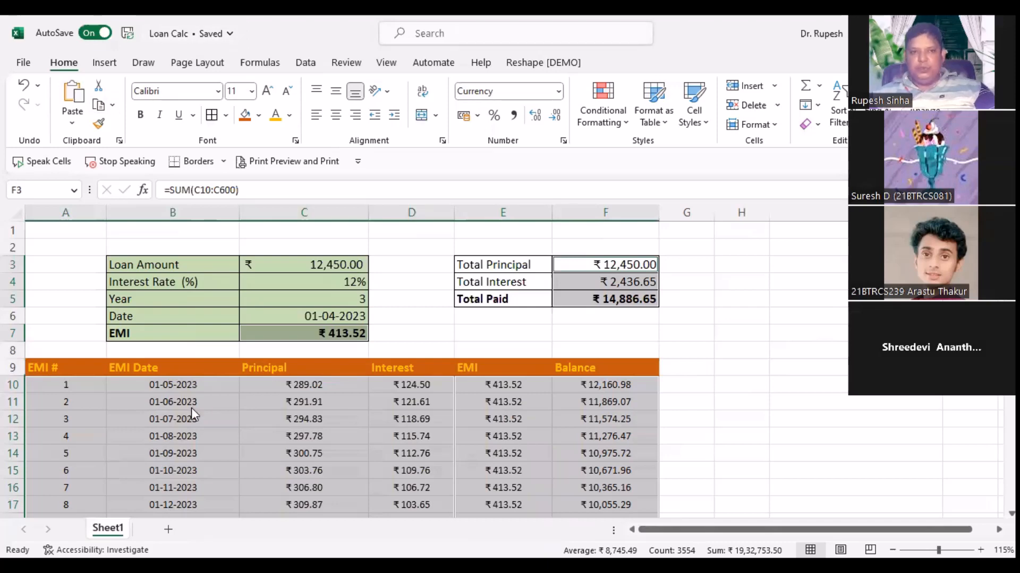
Step: Start a new editable range under Allow Edit Ranges, then cancel it and clear the selection
left_click(346, 63)
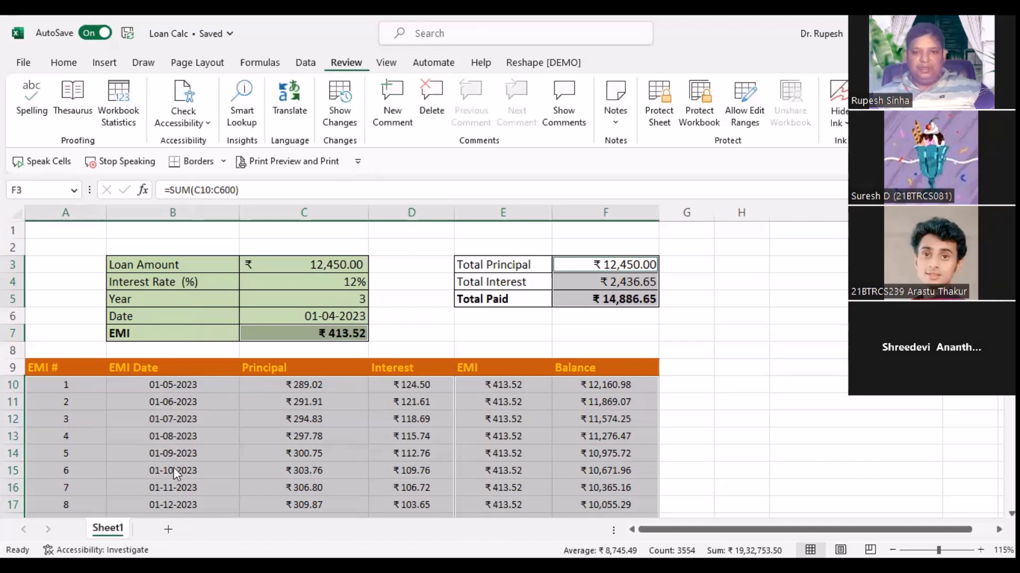
left_click(760, 115)
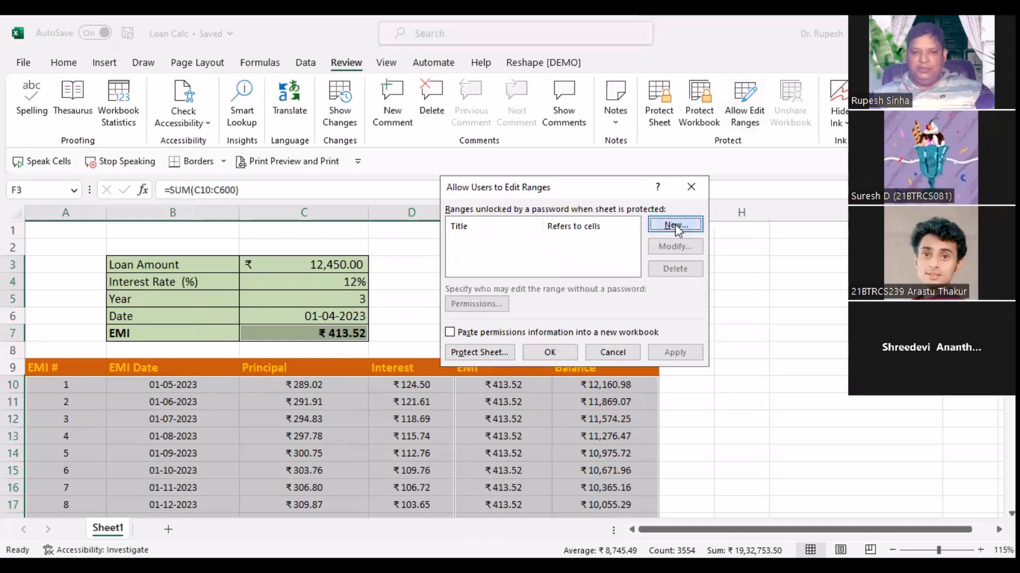
left_click(675, 224)
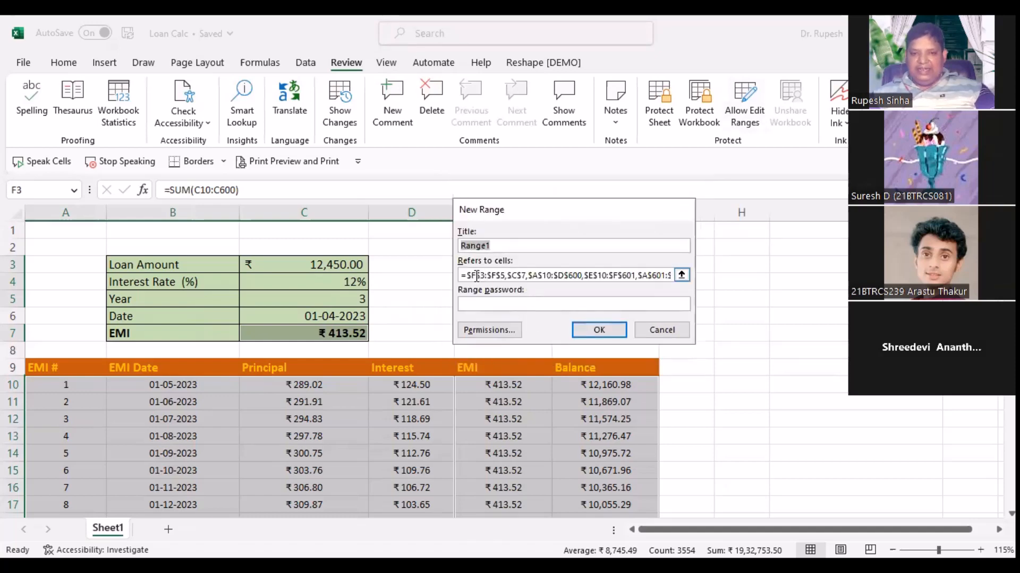
left_click_drag(468, 276, 725, 280)
type("=")
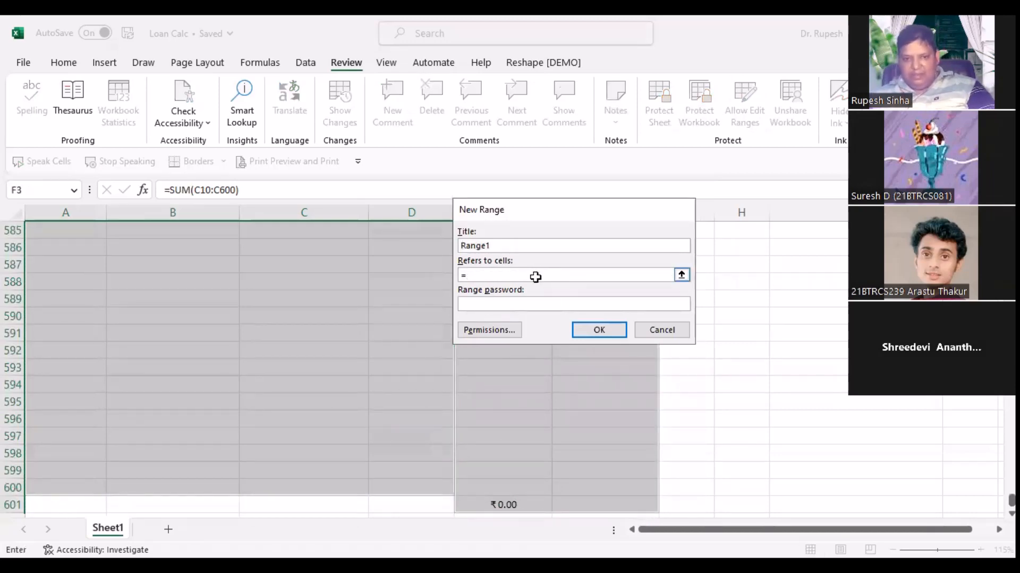
left_click(664, 330)
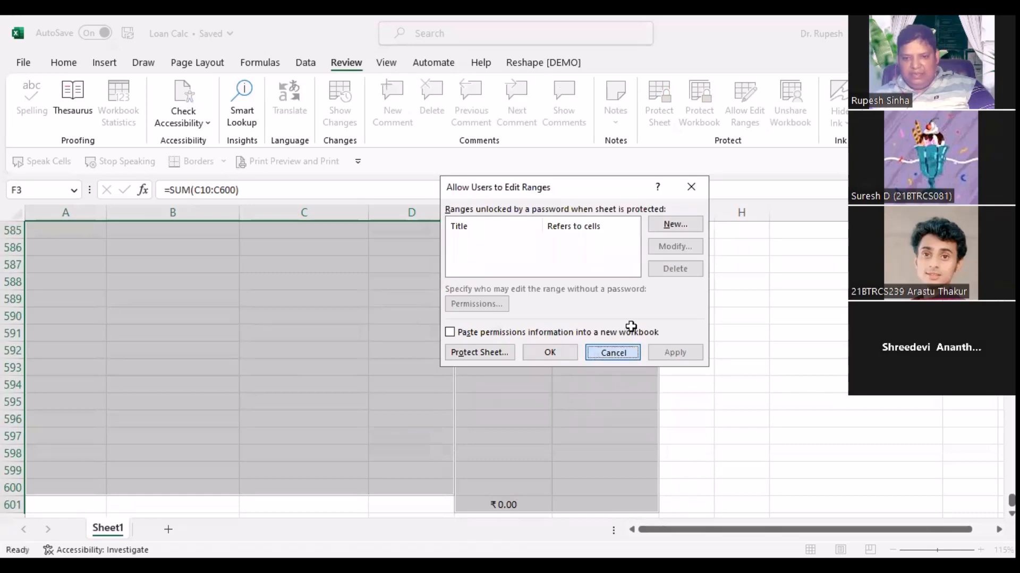
key("Escape")
scroll(632, 286, "up", 14)
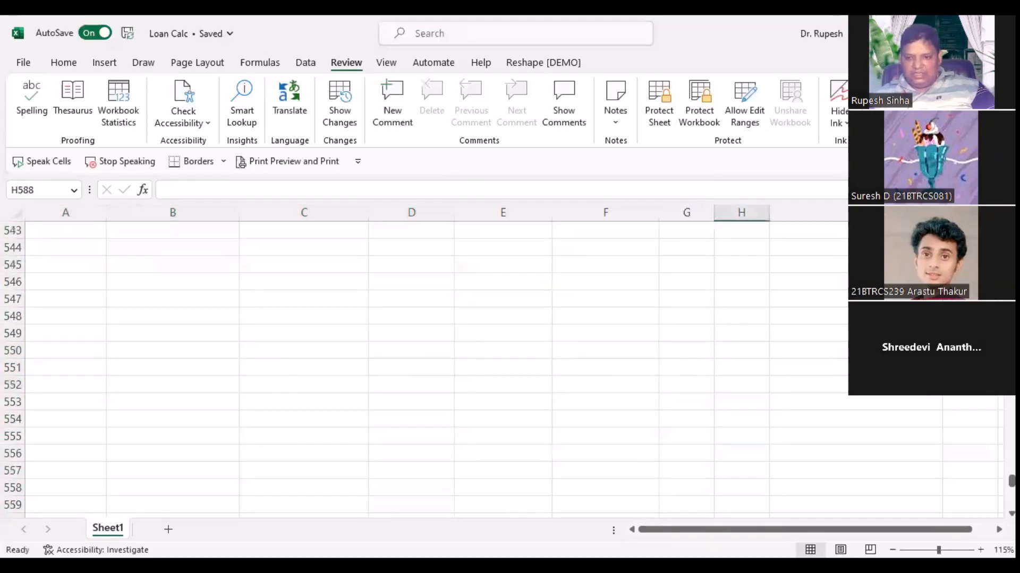
scroll(404, 308, "up", 20)
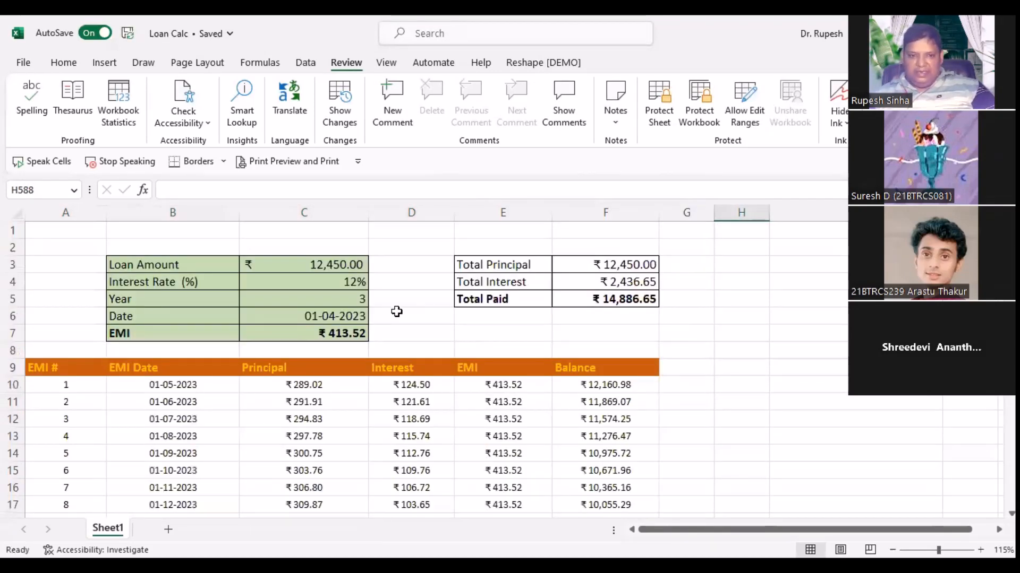
left_click(409, 316)
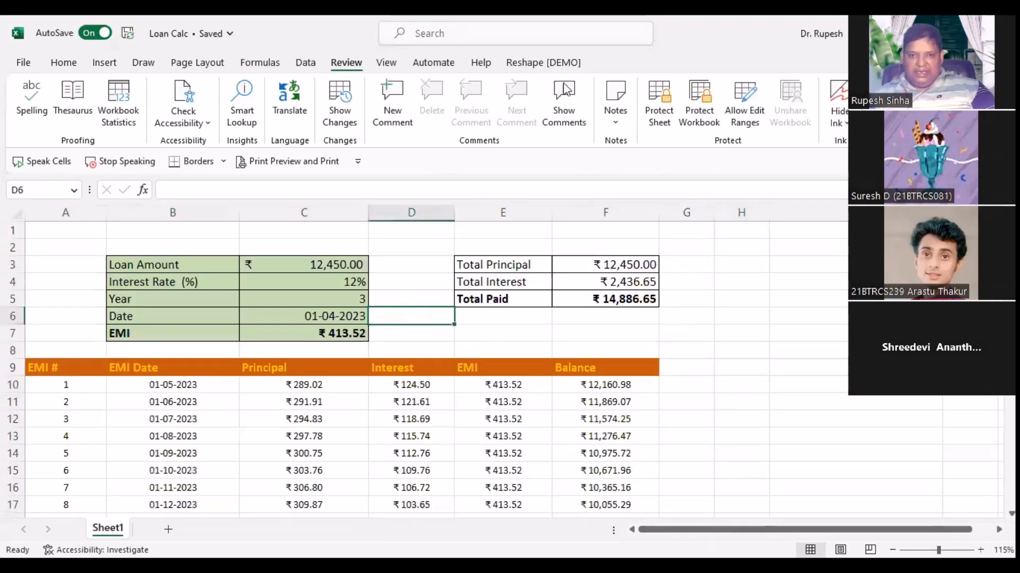
Step: Define Range1 referring to =C3:C6 and apply it as an editable range
left_click(744, 105)
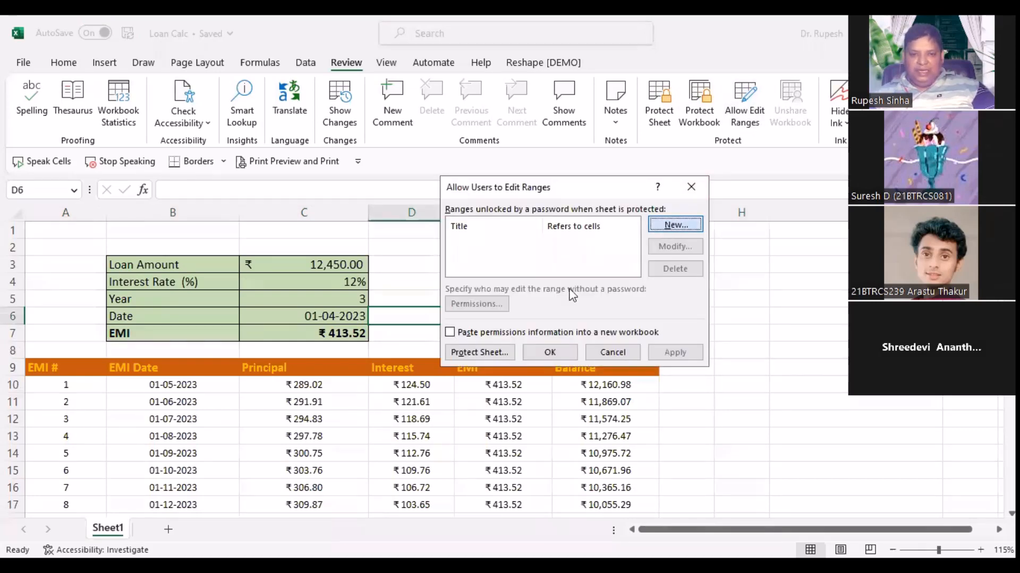
left_click_drag(496, 275, 433, 275)
key("BackSpace")
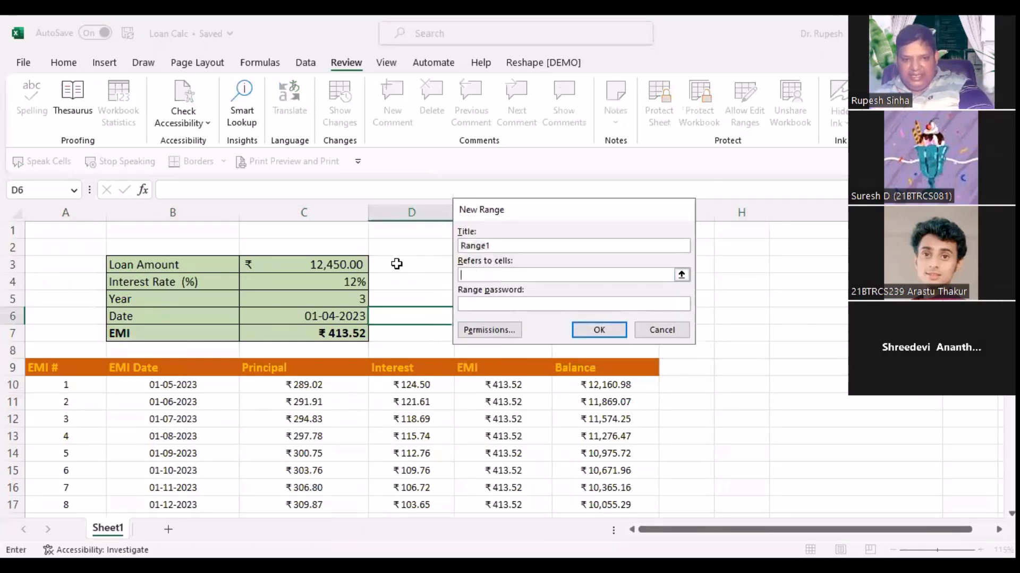
left_click(333, 264)
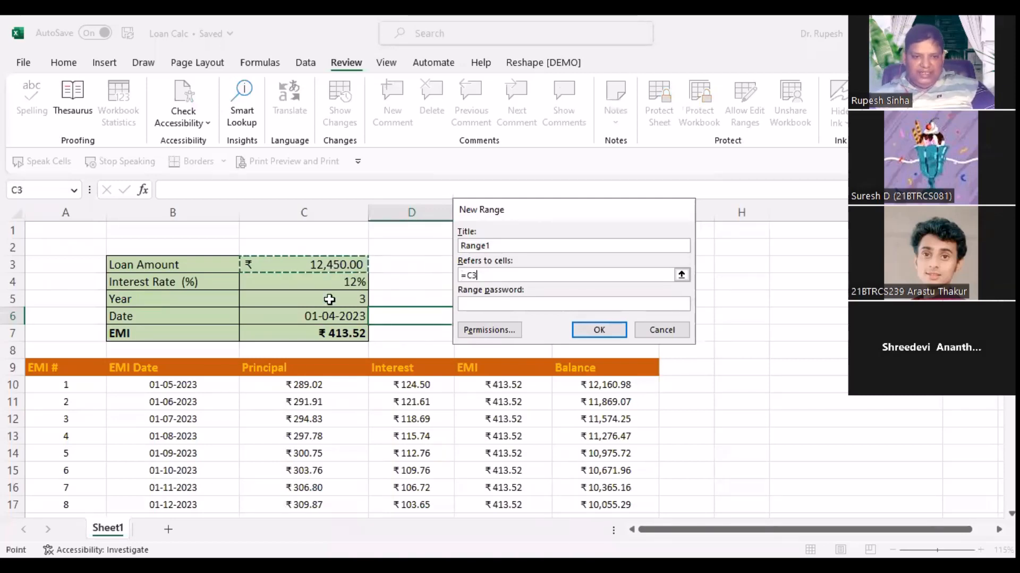
left_click(347, 317, "shift")
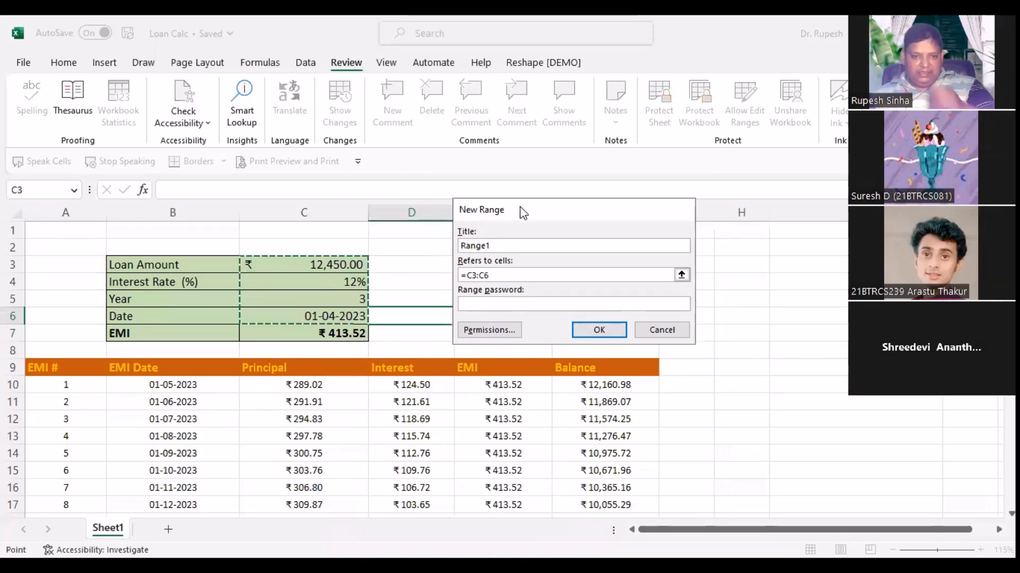
left_click_drag(523, 212, 591, 153)
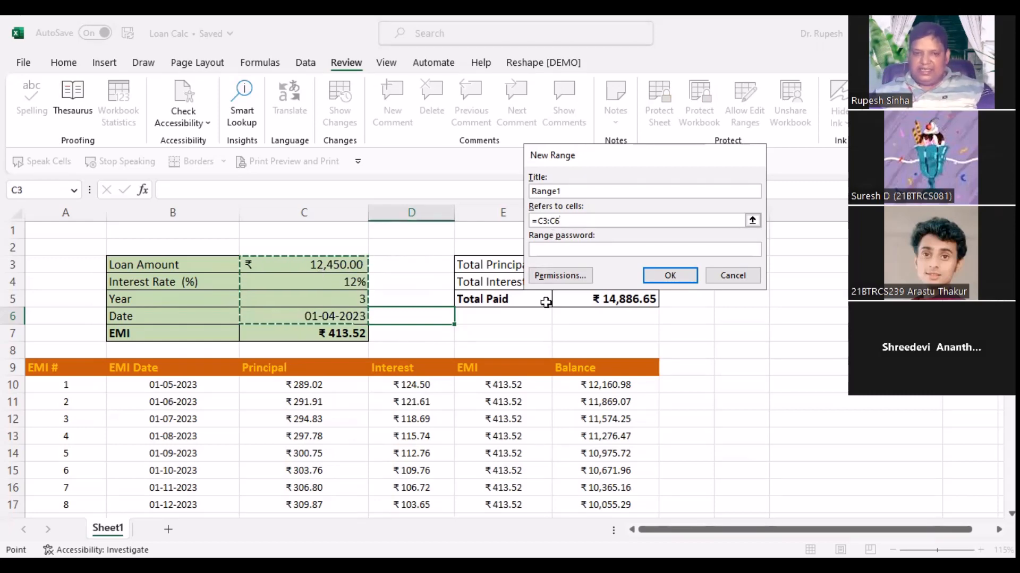
left_click(674, 275)
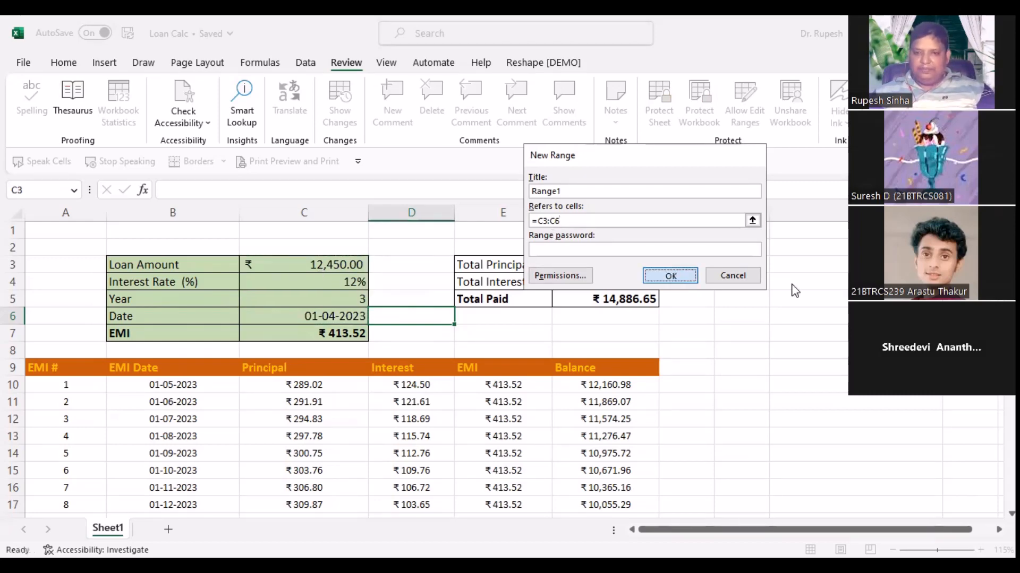
left_click(761, 300)
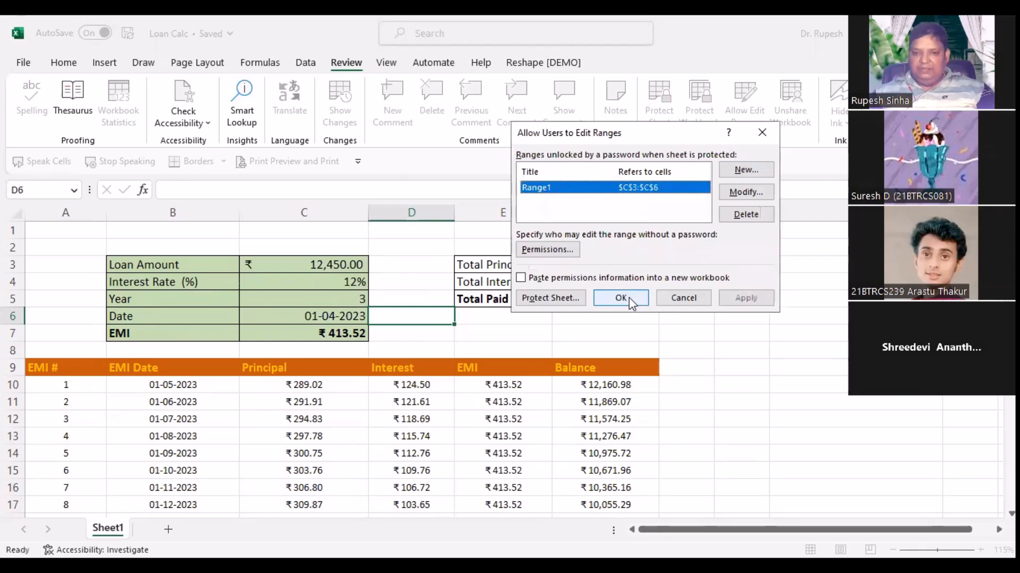
left_click(625, 297)
left_click(775, 316)
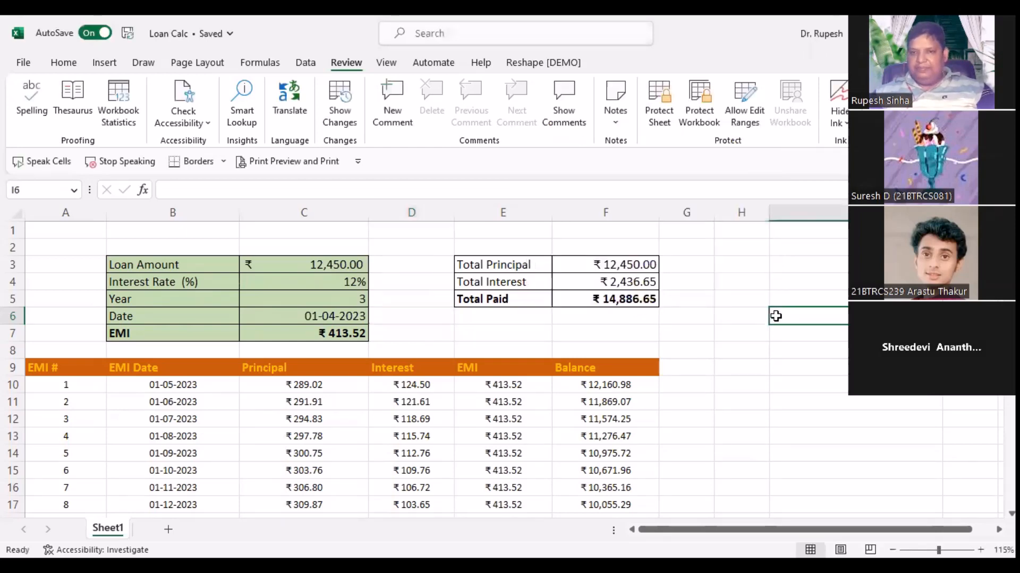
Step: Protect the sheet with a password, re-entering the password to confirm
left_click(660, 103)
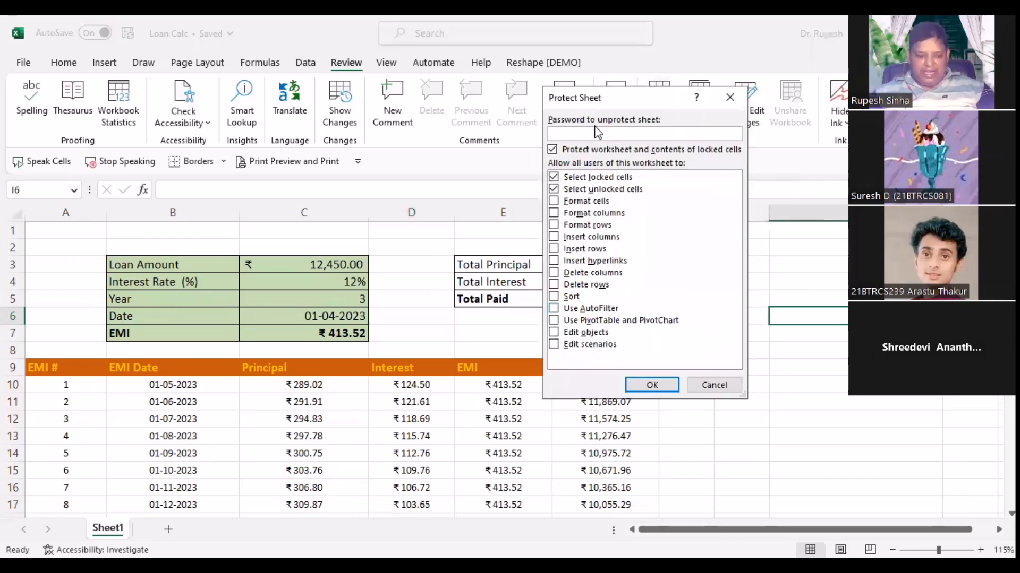
type("1234")
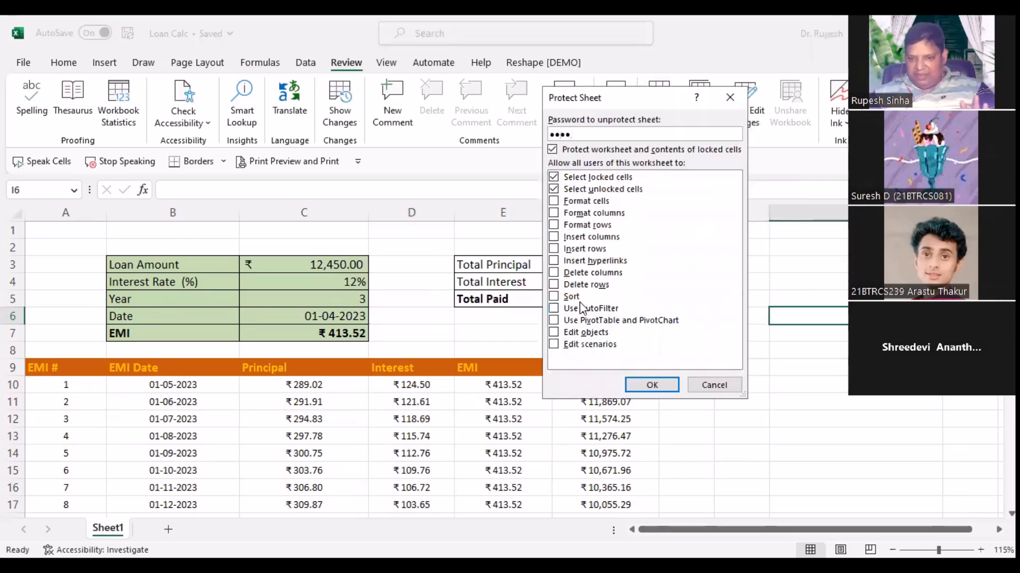
left_click(652, 385)
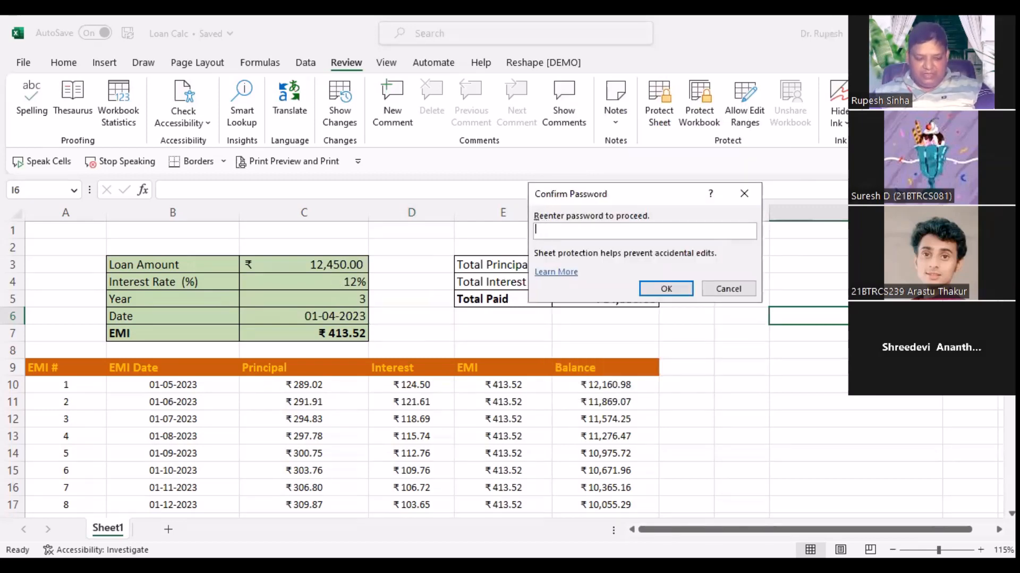
type("1234")
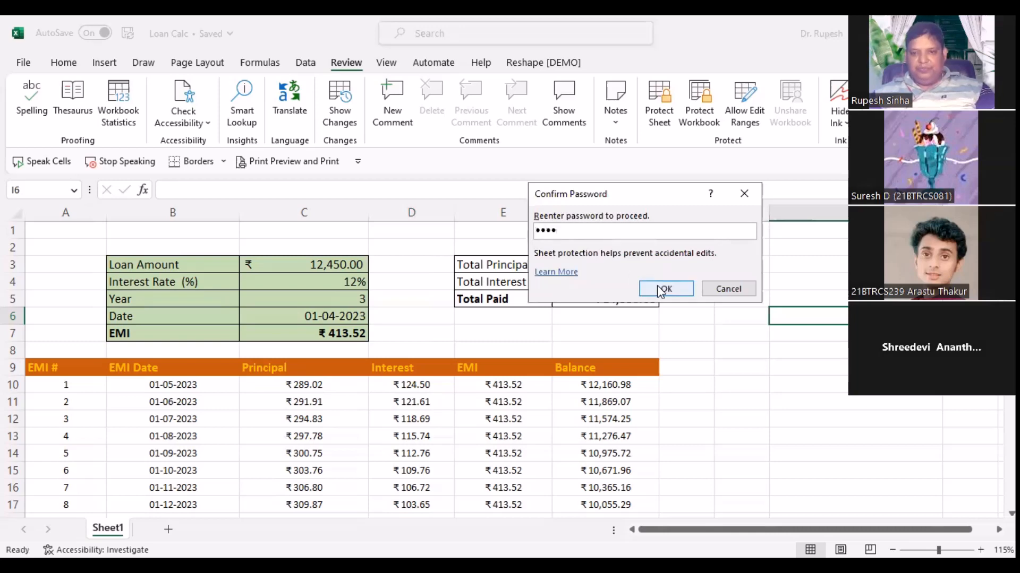
left_click(660, 291)
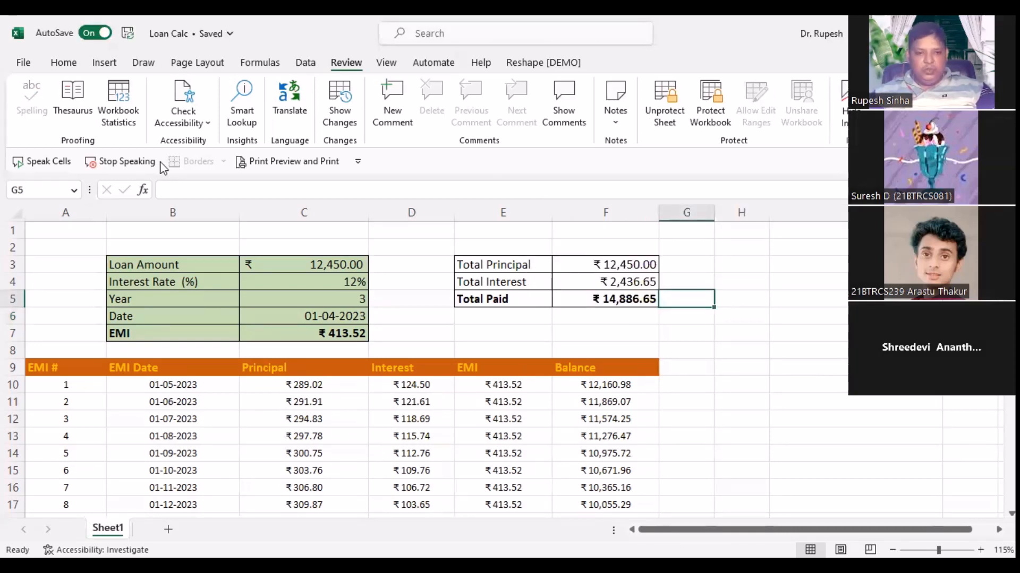
Step: Test protection: inputs C3:C6 clear freely while schedule and totals cells are blocked
double_click(274, 389)
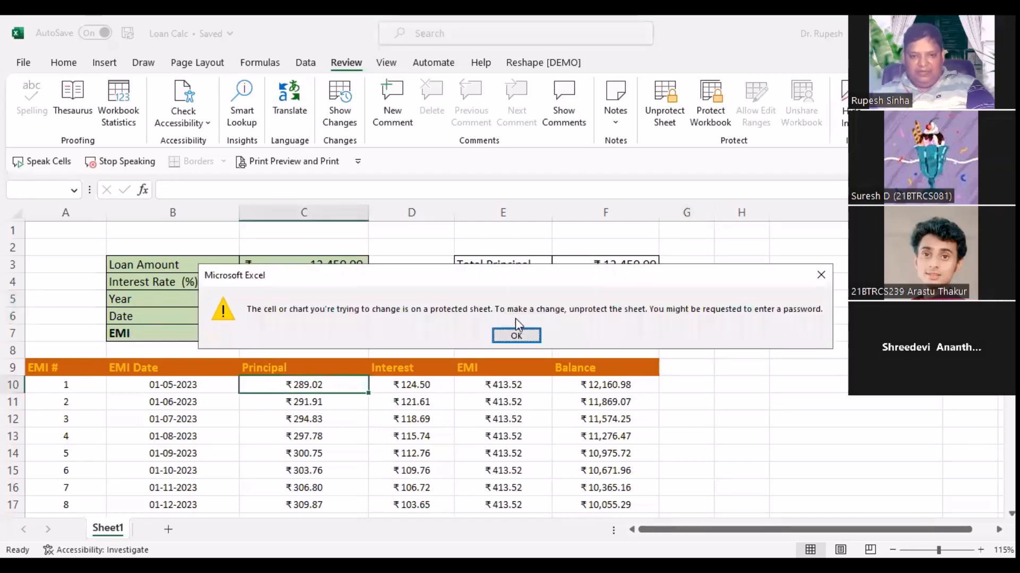
left_click(515, 336)
left_click(326, 265)
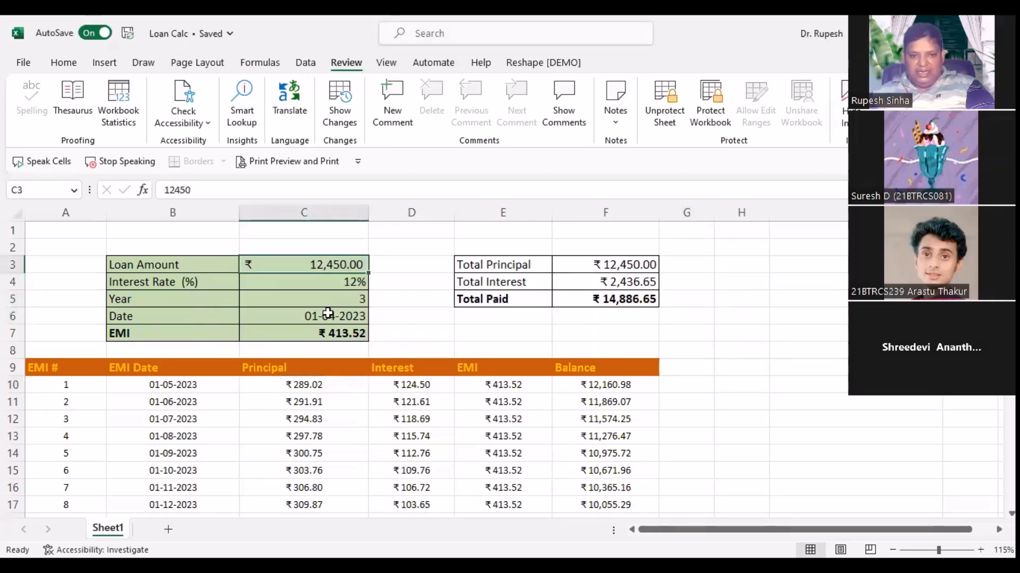
left_click(328, 313, "shift")
key("Delete")
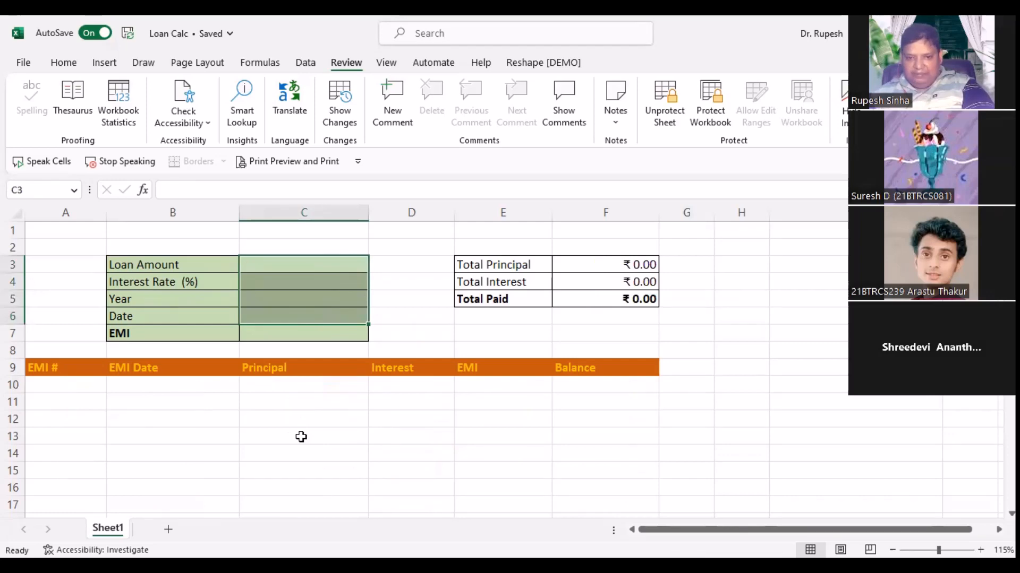
left_click(301, 436)
left_click_drag(576, 277, 577, 299)
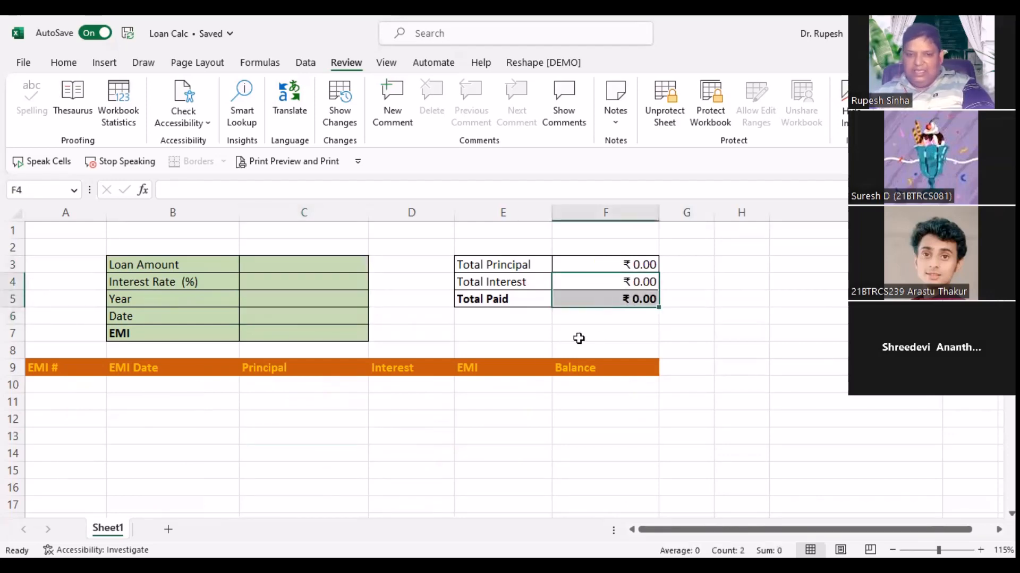
left_click_drag(544, 366, 637, 401)
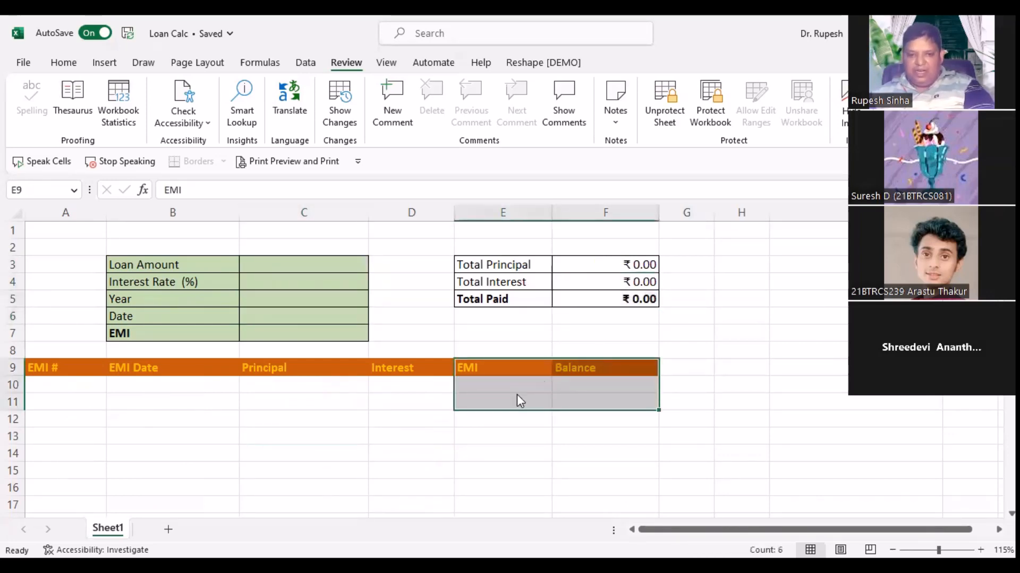
key("Delete")
left_click(495, 335)
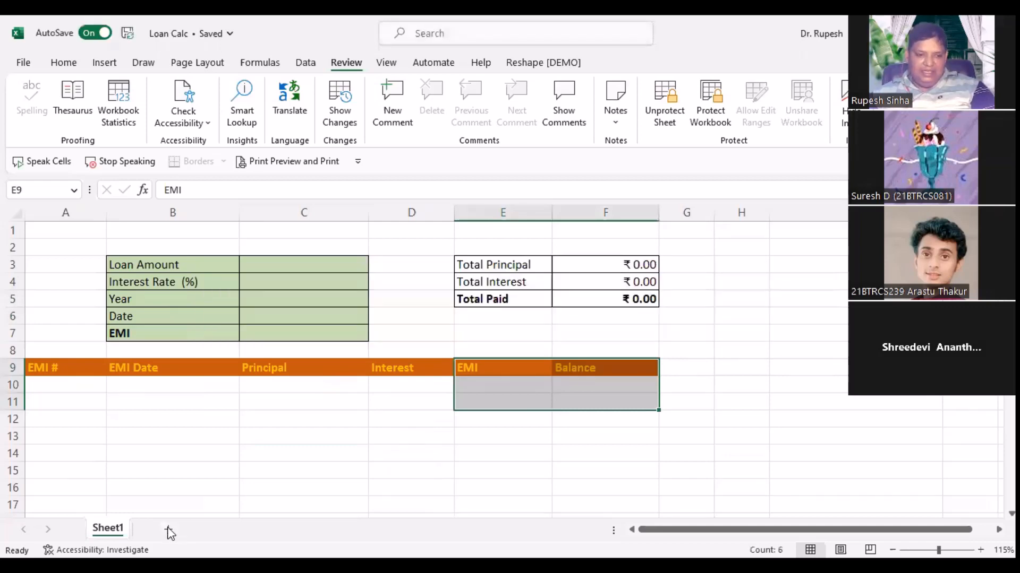
Step: Add a blank Sheet2, return to Sheet1, and confirm label cells B4:B6 are locked
left_click(168, 530)
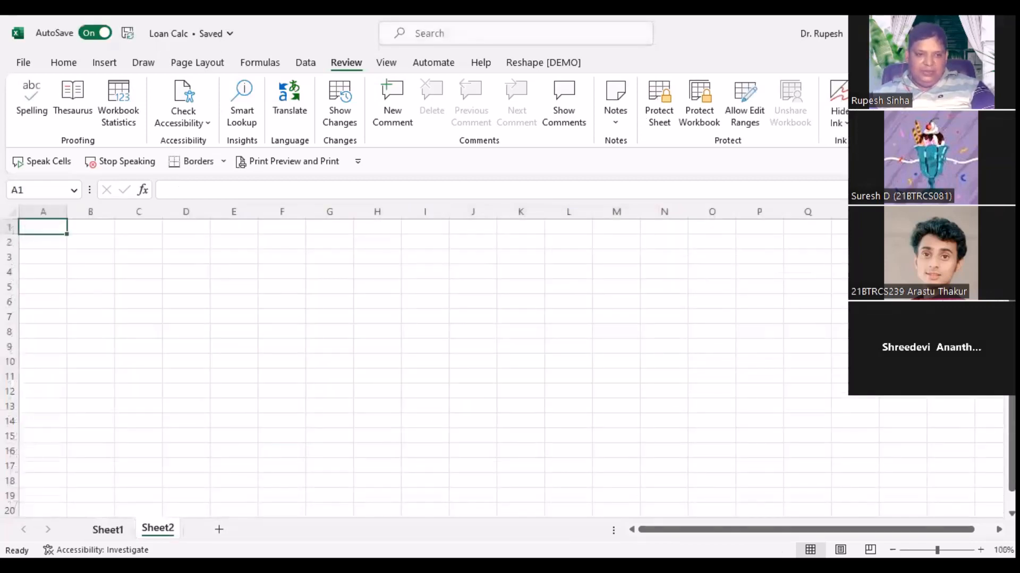
left_click(107, 530)
left_click(199, 450)
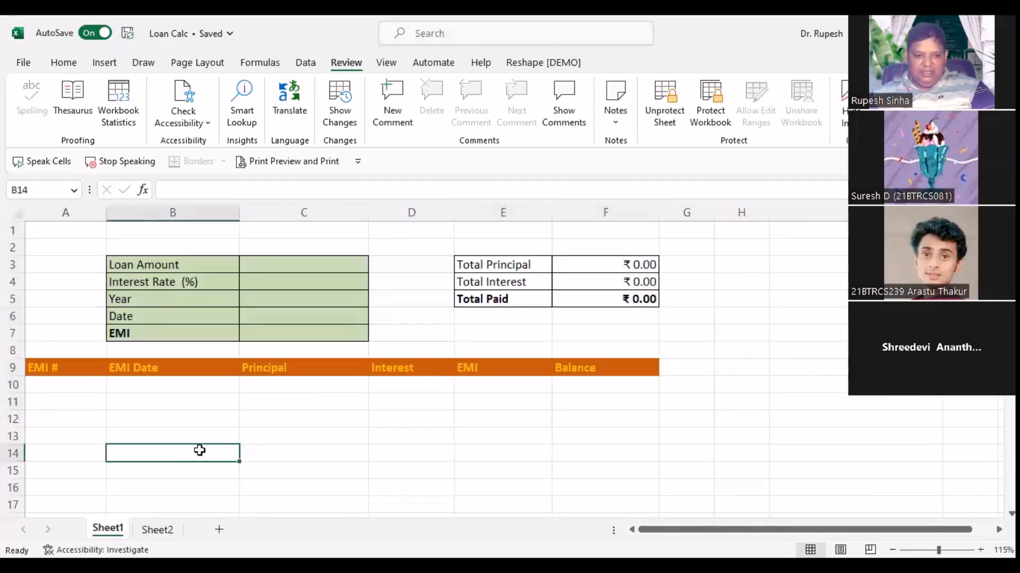
left_click(224, 280)
left_click(243, 312)
left_click(211, 281)
left_click_drag(211, 280, 211, 319)
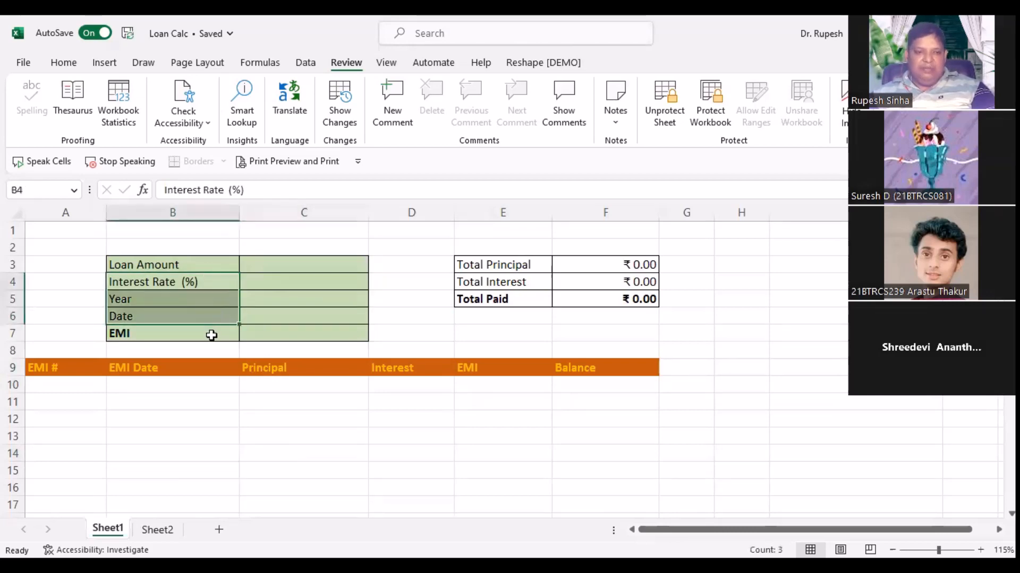
key("Delete")
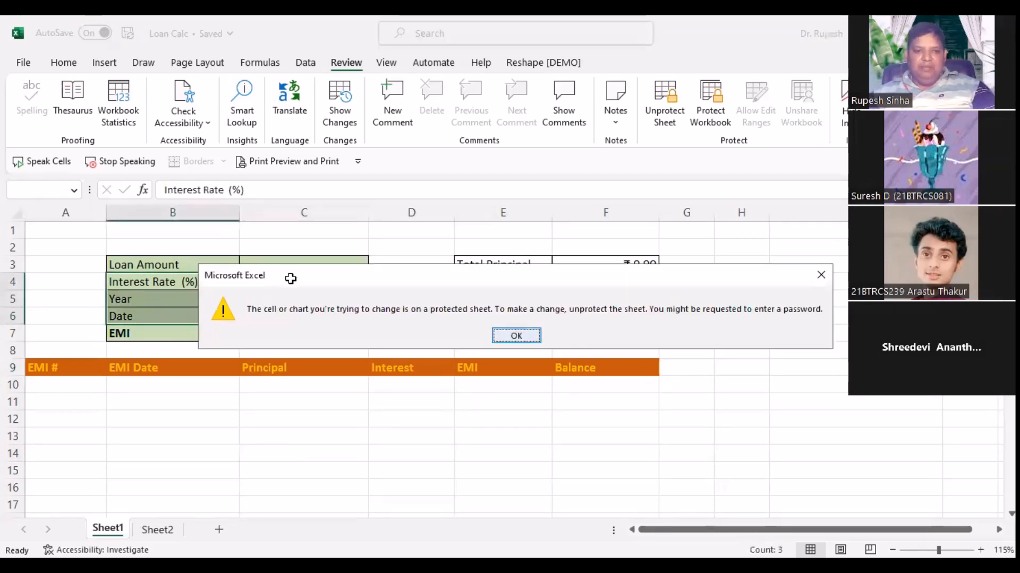
key("Return")
key("Up")
key("Right")
Step: Enter loan amount 10,000, rate 14, term 4 years and start date 01-04-2023
type("1")
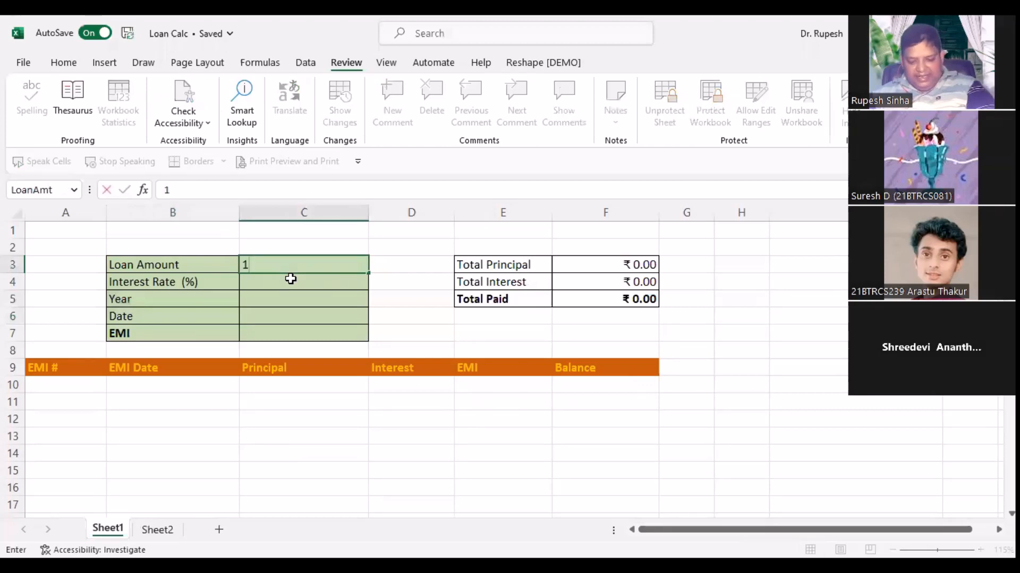
type("0,000")
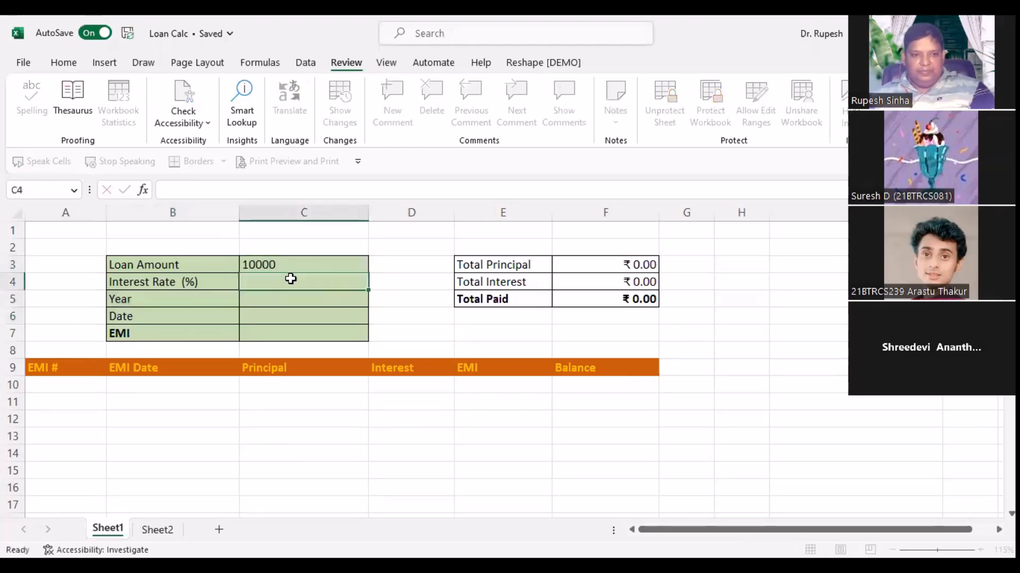
key("Return")
type("`")
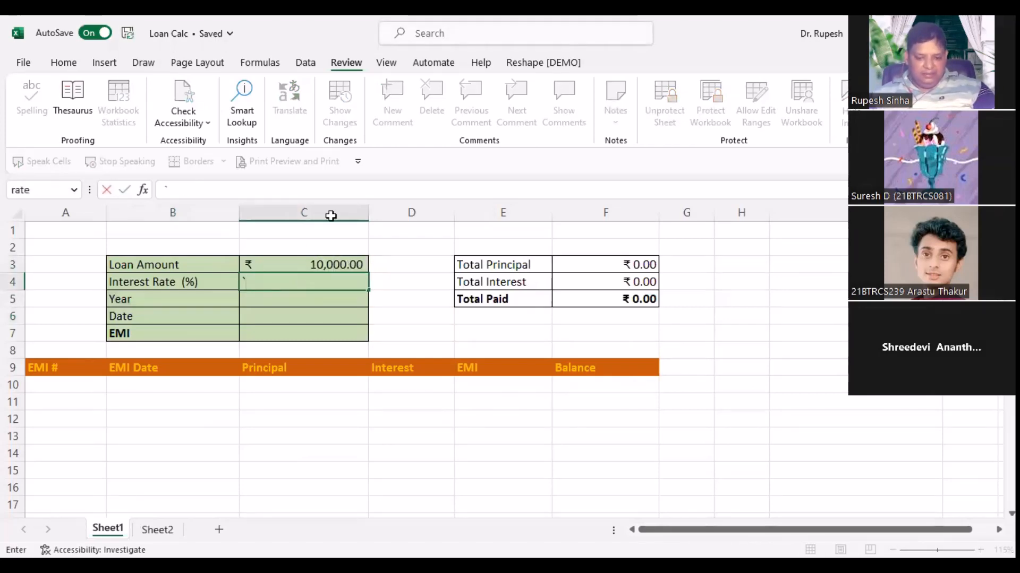
key("BackSpace")
type("14")
key("Return")
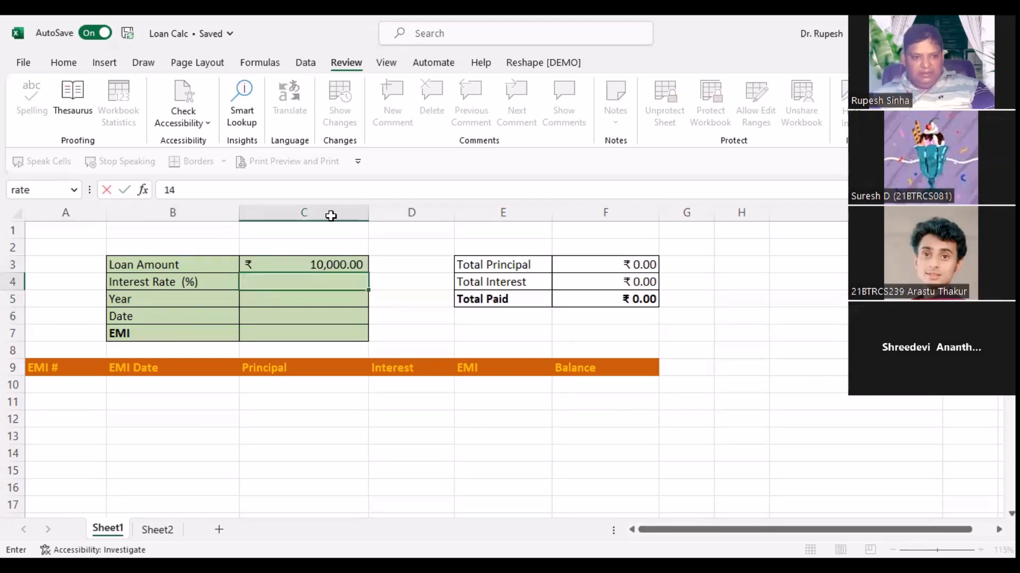
type("4")
key("Return")
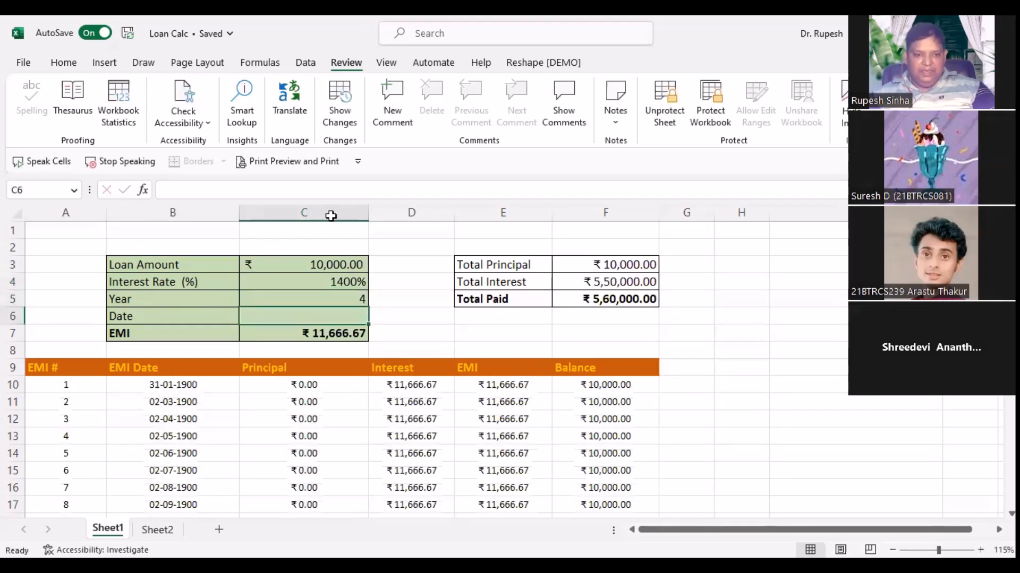
type("01-04-2023")
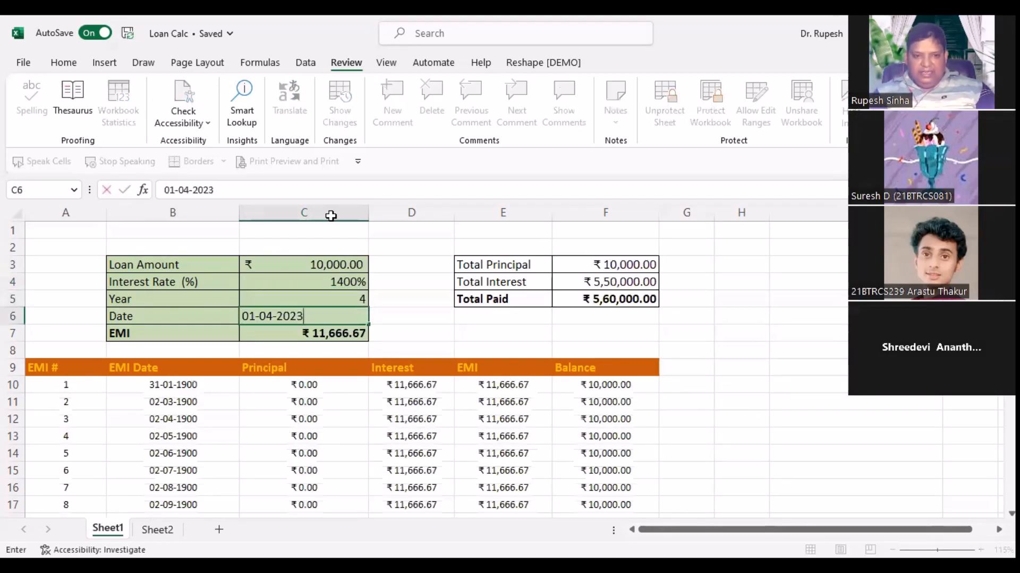
key("Return")
Step: Scroll through the schedule and check the final balance in F57
scroll(462, 366, "down", 2)
scroll(462, 365, "down", 7)
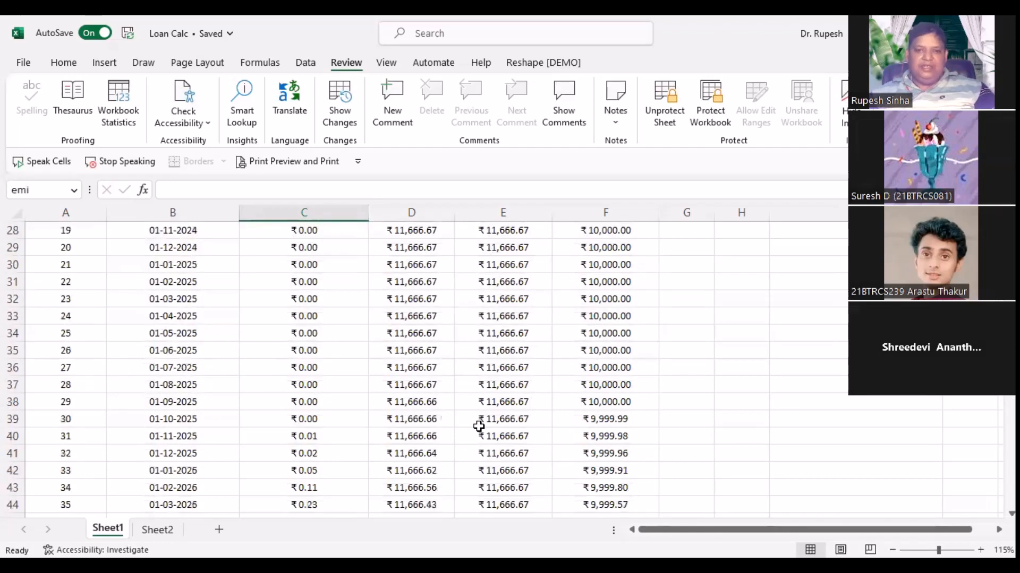
scroll(478, 426, "up", 3)
scroll(480, 428, "down", 15)
scroll(480, 428, "down", 2)
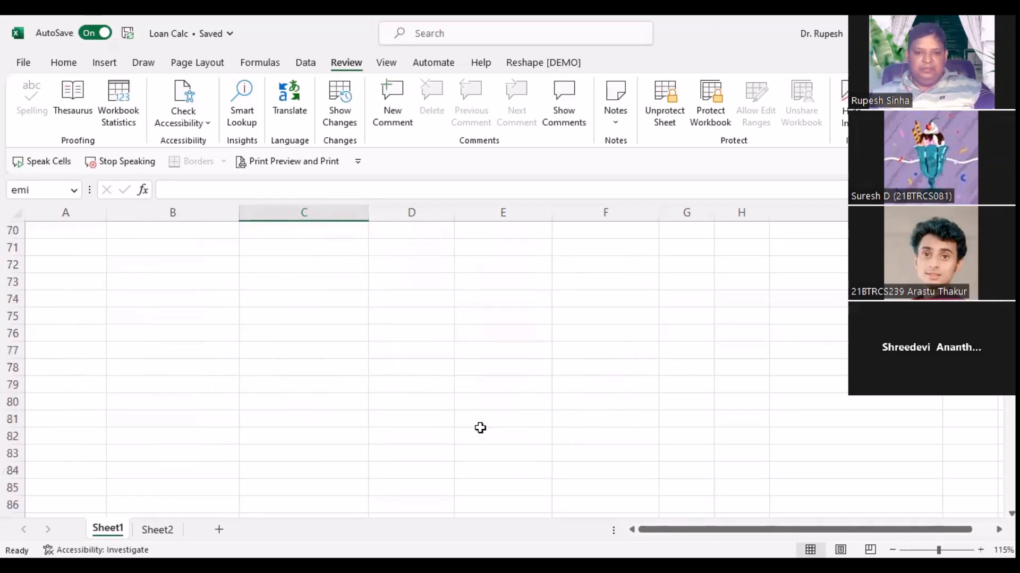
scroll(531, 420, "up", 7)
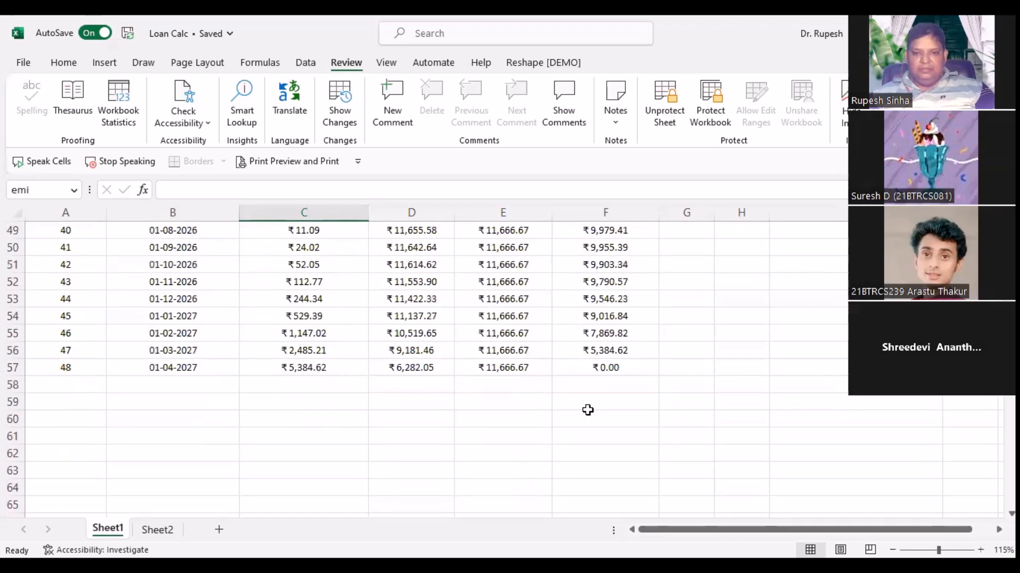
left_click(590, 368)
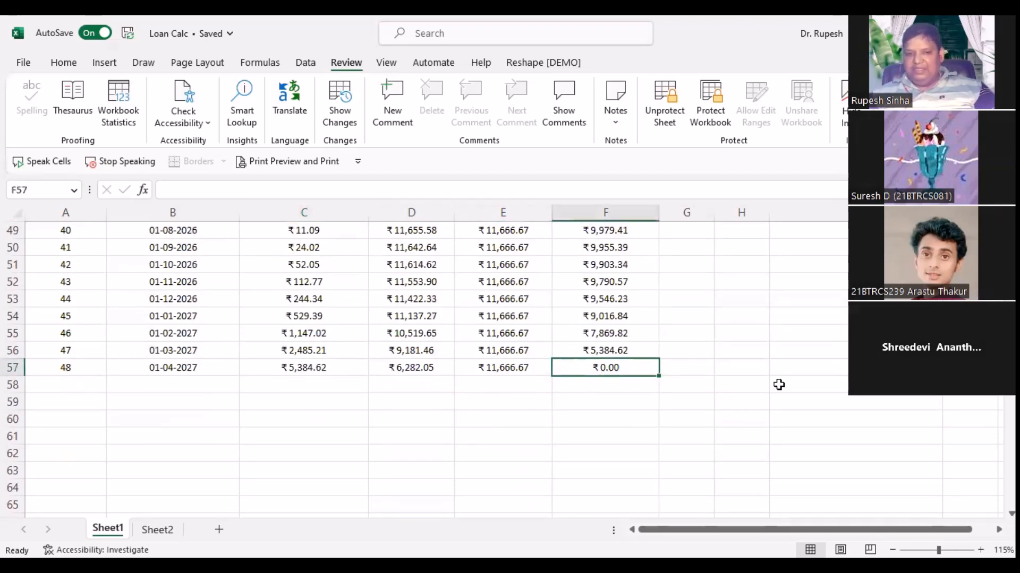
scroll(759, 393, "up", 16)
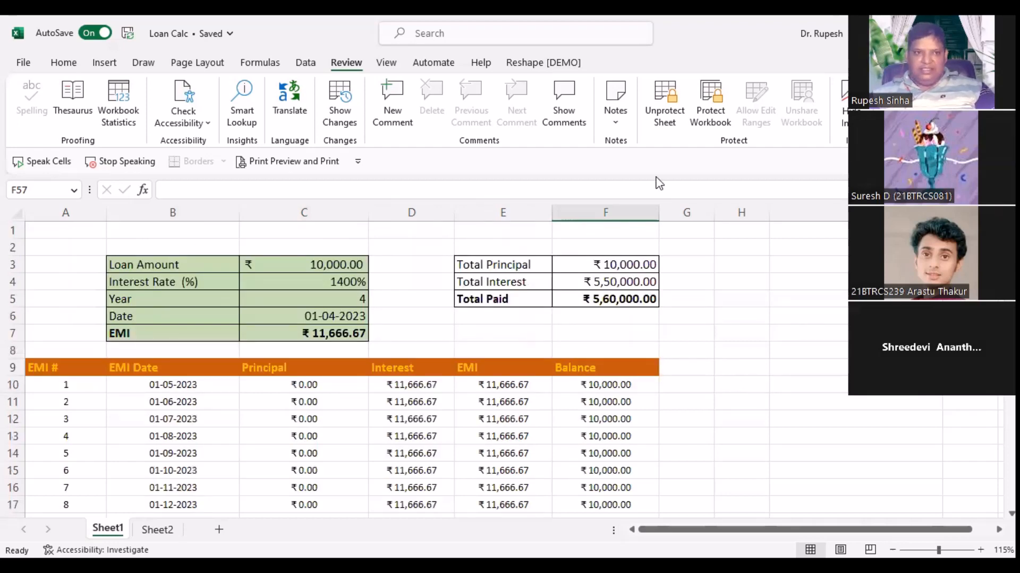
Step: Unprotect the sheet with its password and inspect the interest formula in D14
left_click(701, 335)
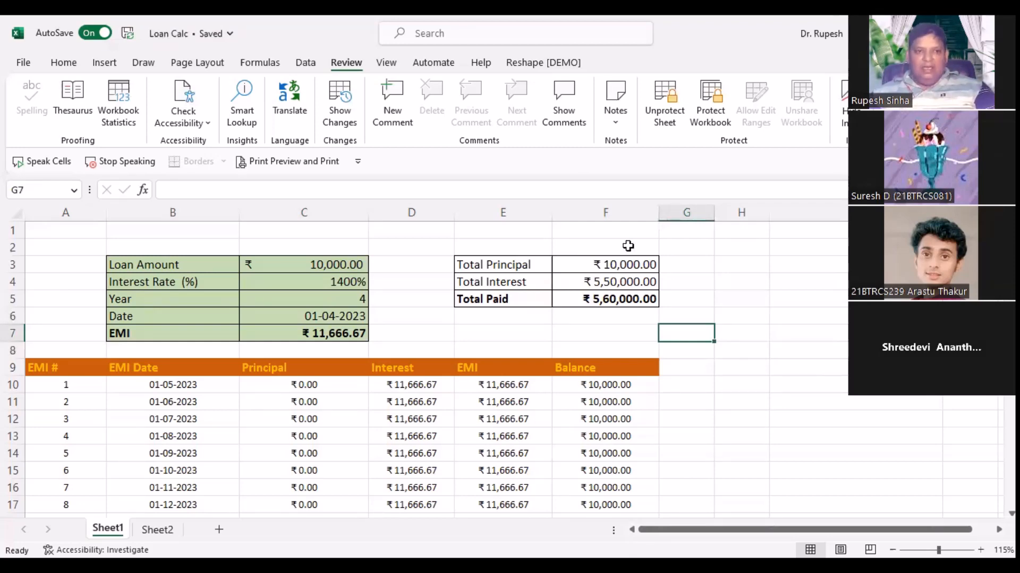
left_click(664, 106)
type("1")
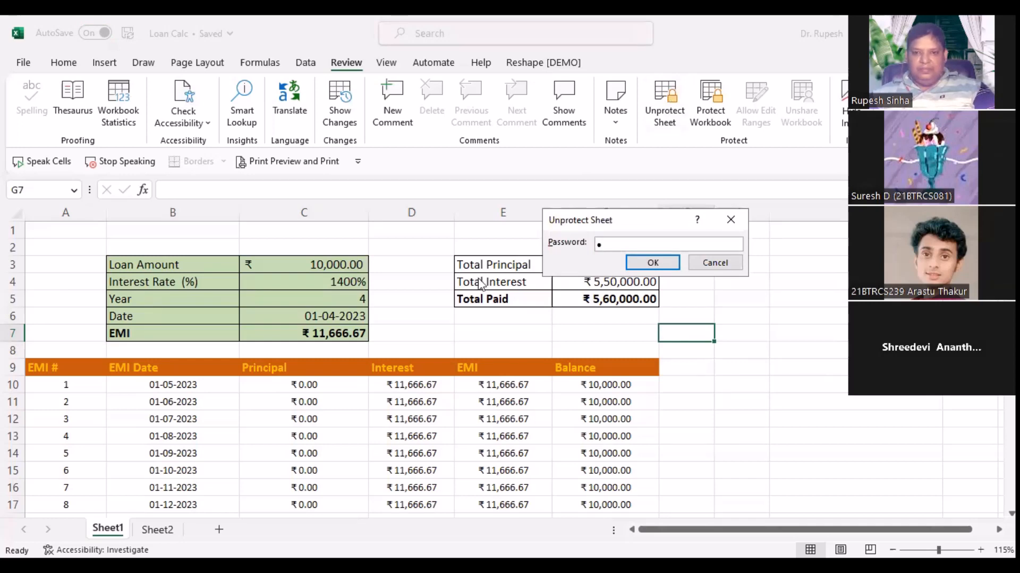
type("234")
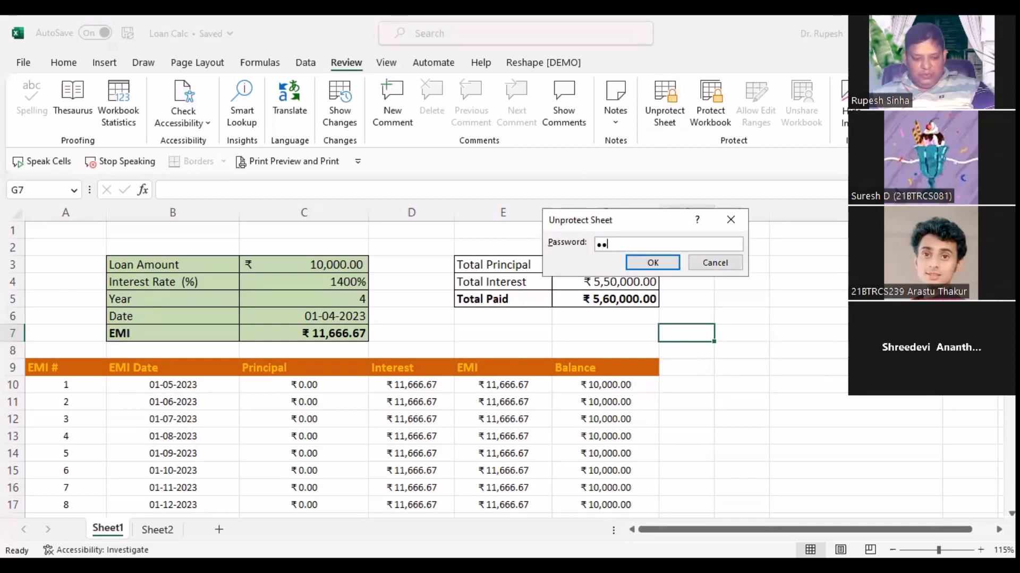
left_click(668, 263)
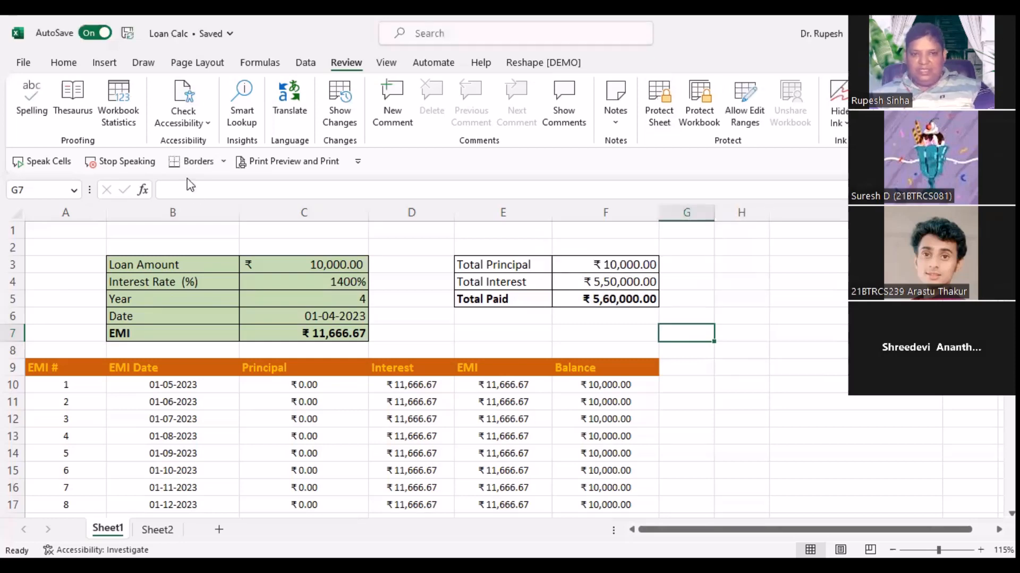
left_click(411, 453)
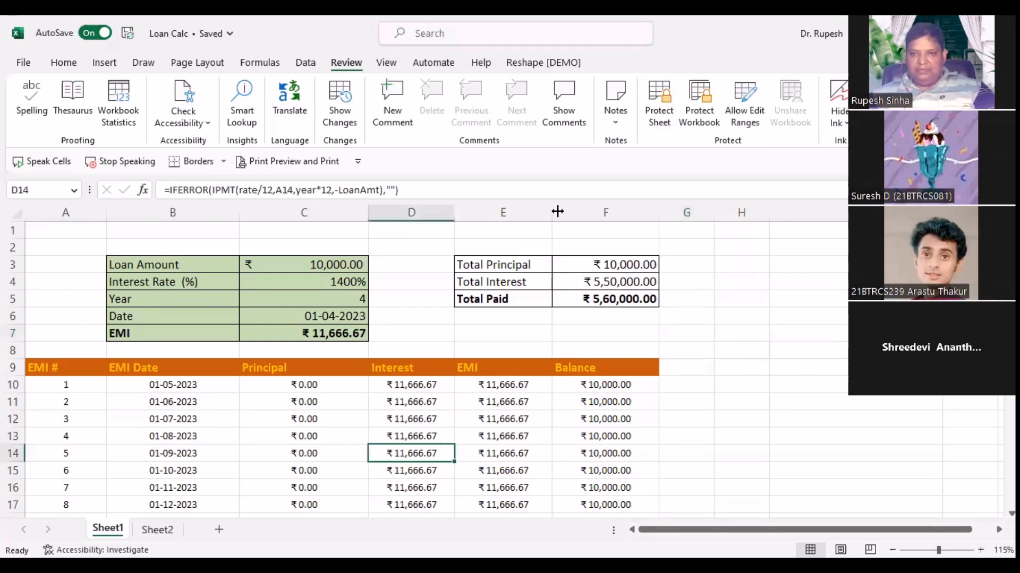
Step: Protect the sheet again with the password, then try selecting totals and schedule cells
left_click(662, 113)
type("1")
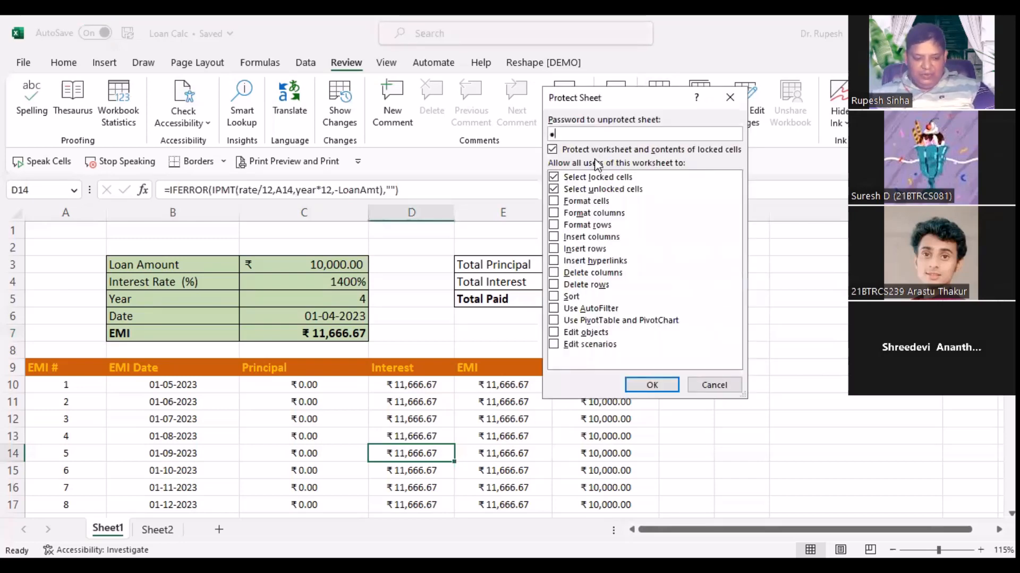
type("234")
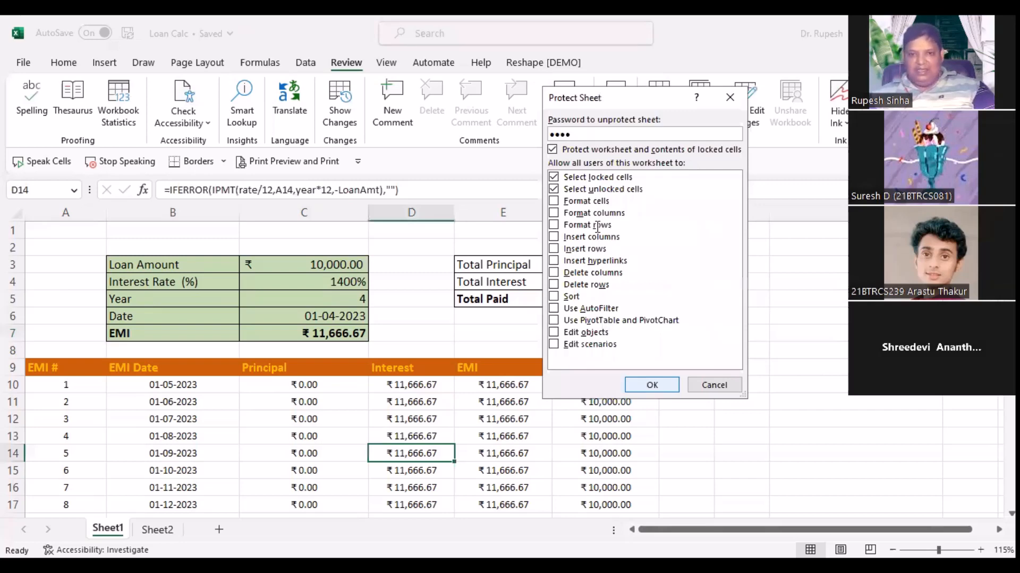
key("Return")
type("1234")
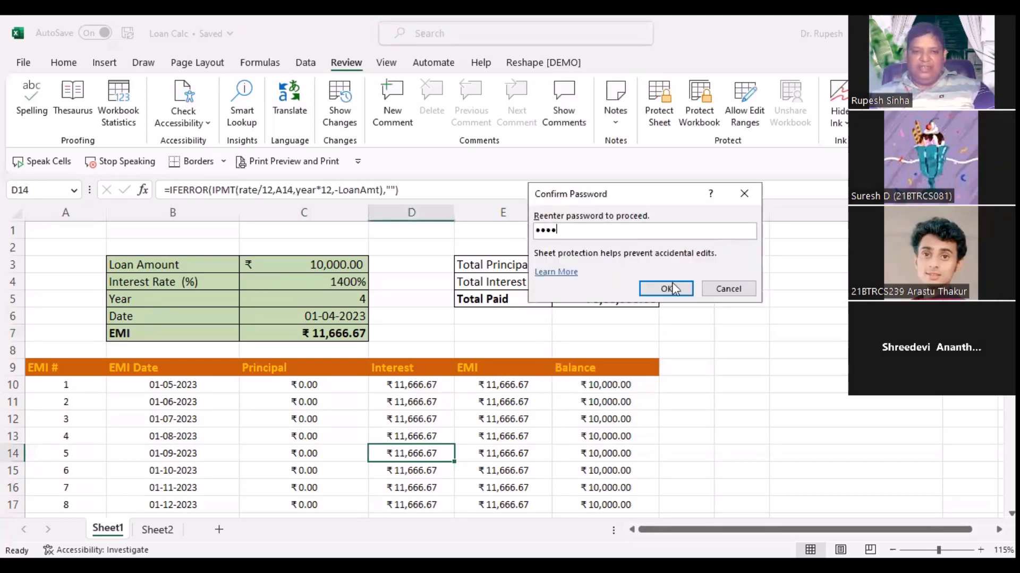
key("Return")
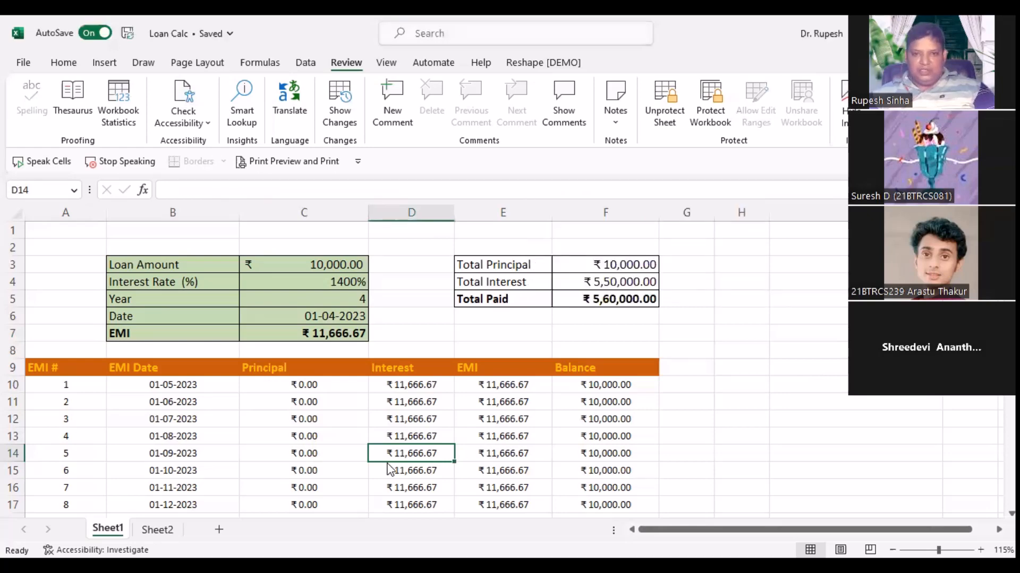
left_click(741, 351)
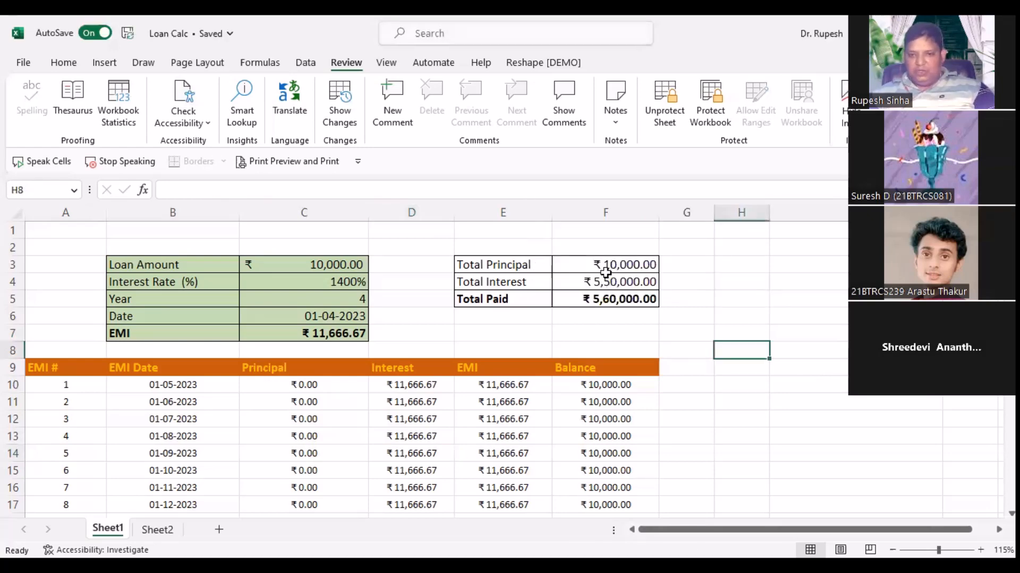
left_click_drag(605, 268, 593, 335)
left_click(560, 449)
left_click(285, 391)
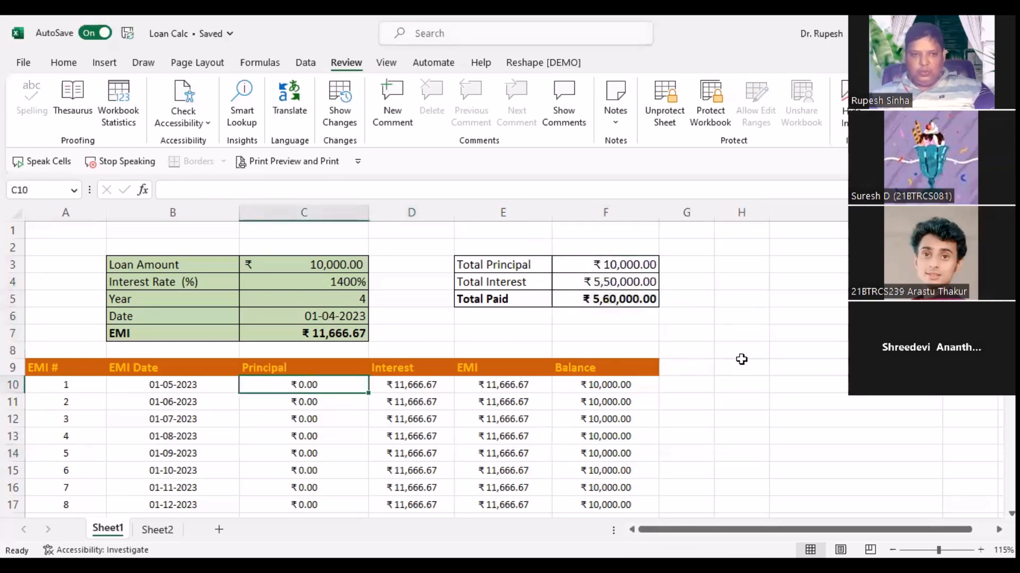